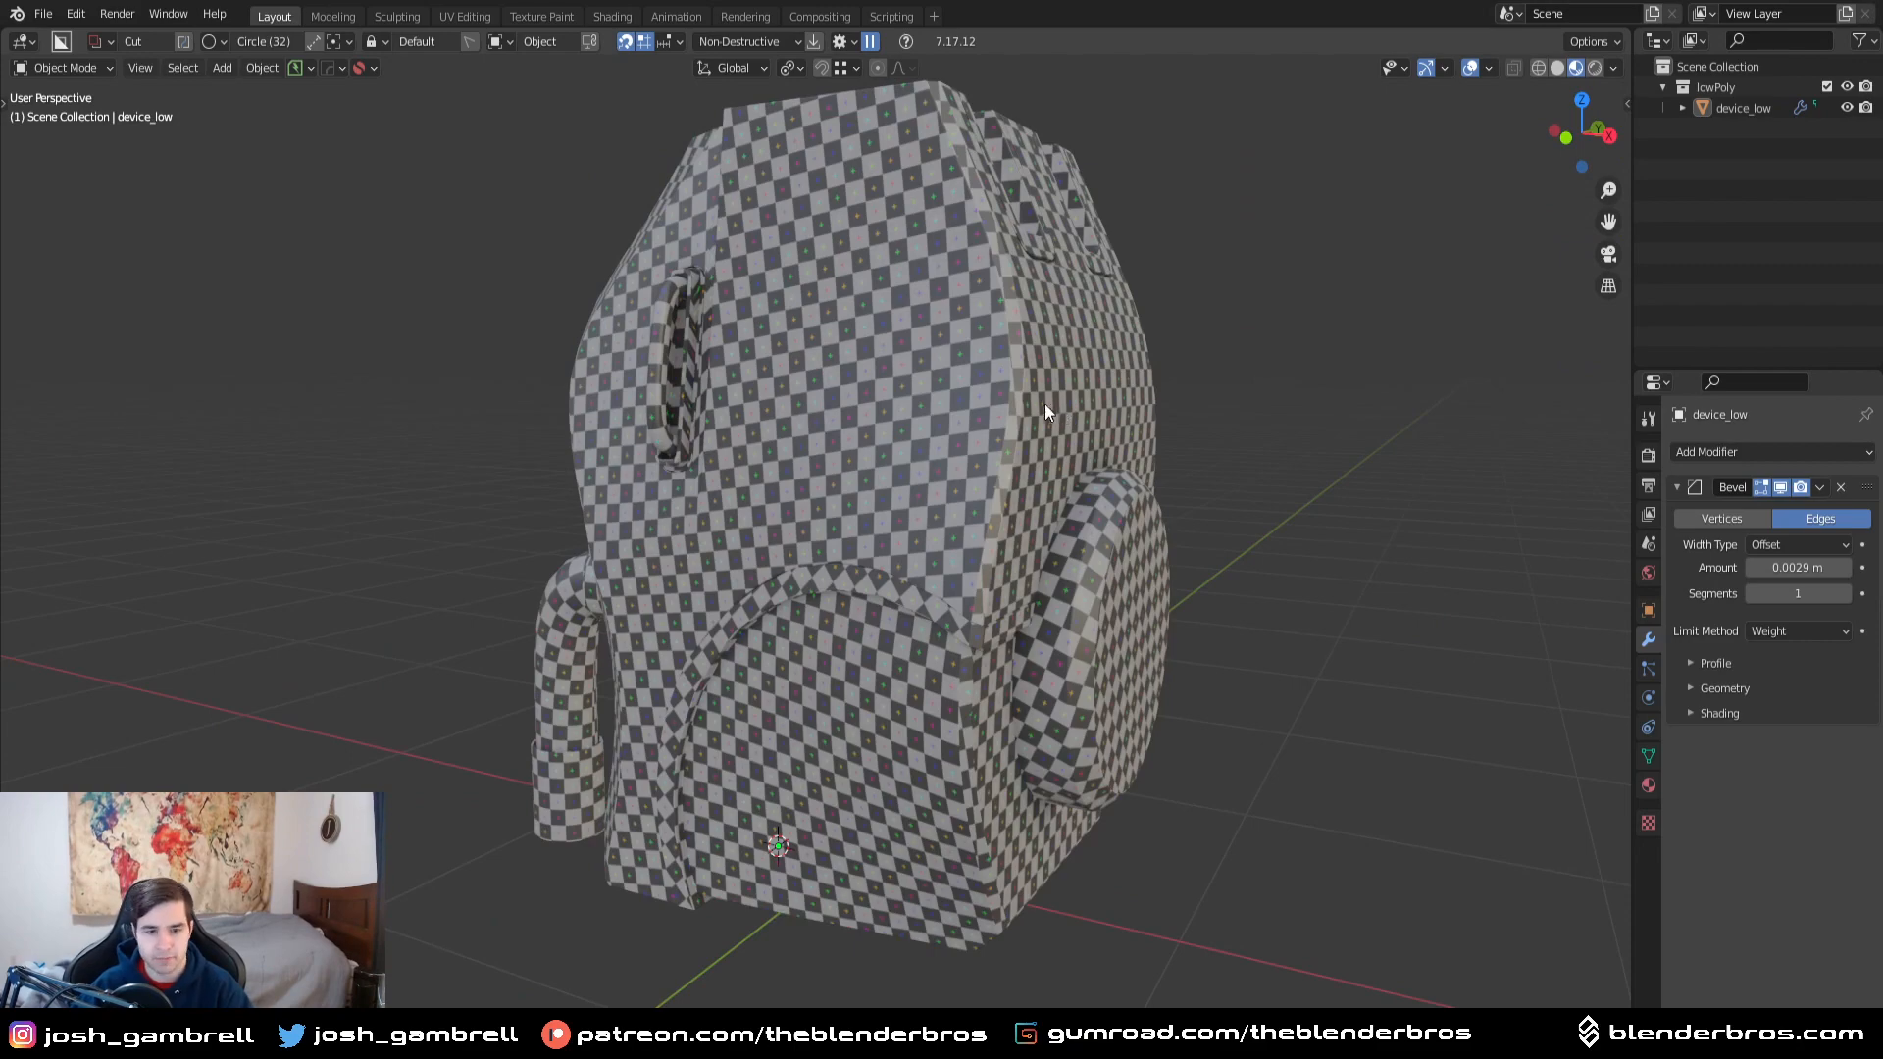
- Remove the UV map named UVMap from the device_low mesh
middle_click_drag(1045, 403, 922, 506)
scroll(962, 449, "down", 2)
scroll(1164, 450, "up", 4)
scroll(920, 488, "up", 2)
scroll(921, 517, "up", 2)
middle_click_drag(988, 621, 960, 380)
scroll(785, 521, "up", 2)
scroll(794, 529, "down", 5)
scroll(863, 421, "down", 6)
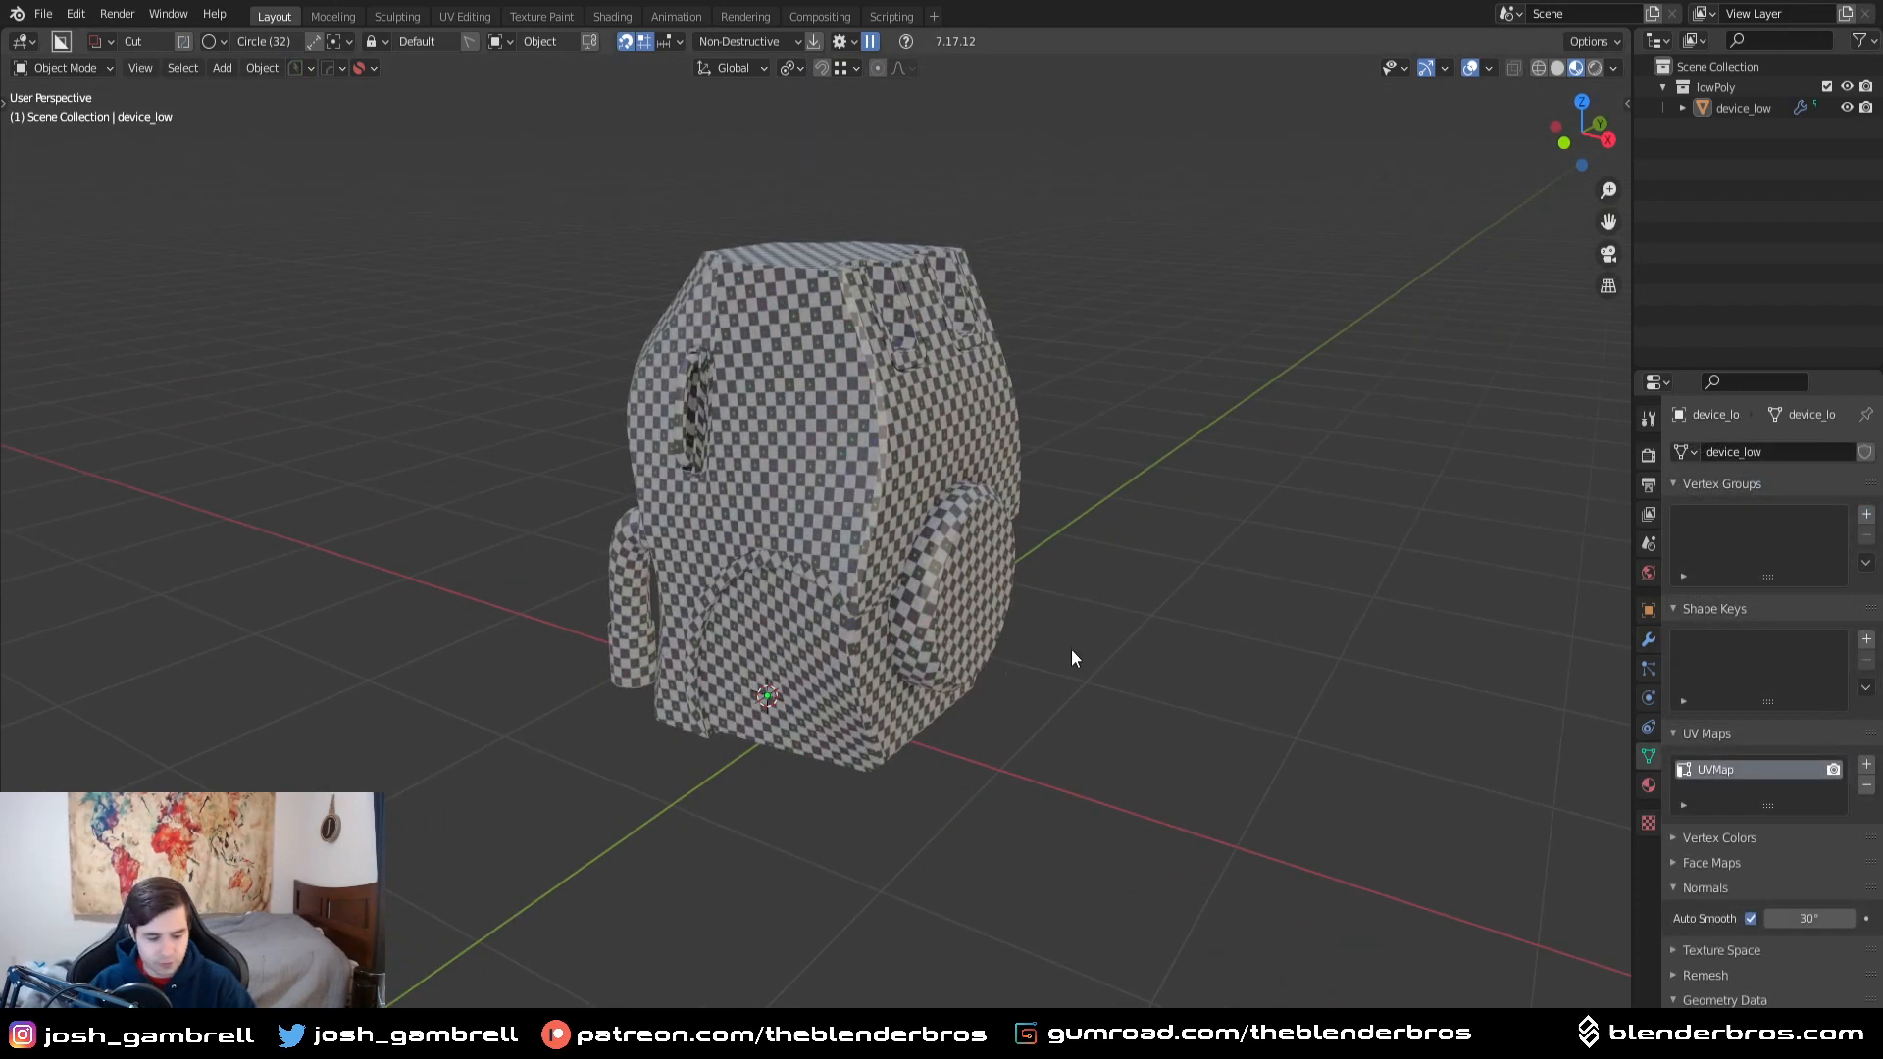
left_click(1866, 785)
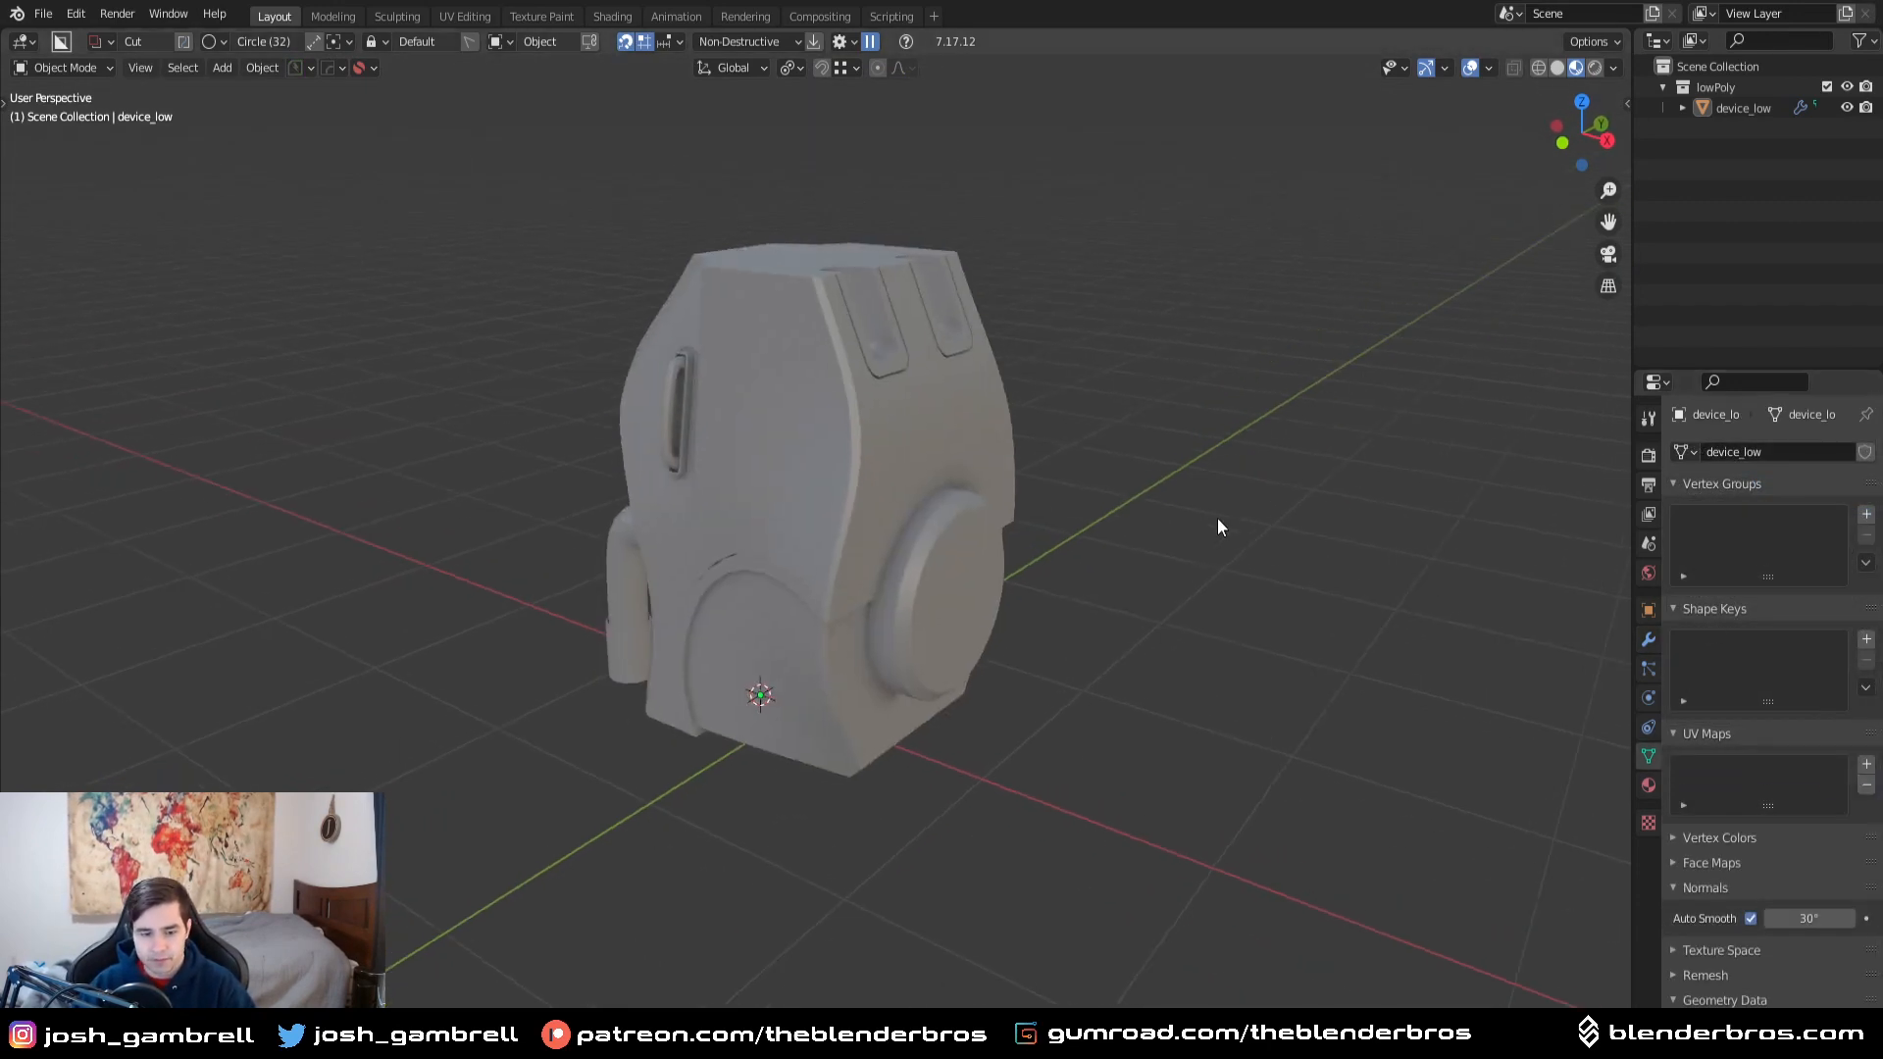
- Split the 3D viewport, turn the new area into a UV Editor and widen it
left_click_drag(1628, 33, 1173, 61)
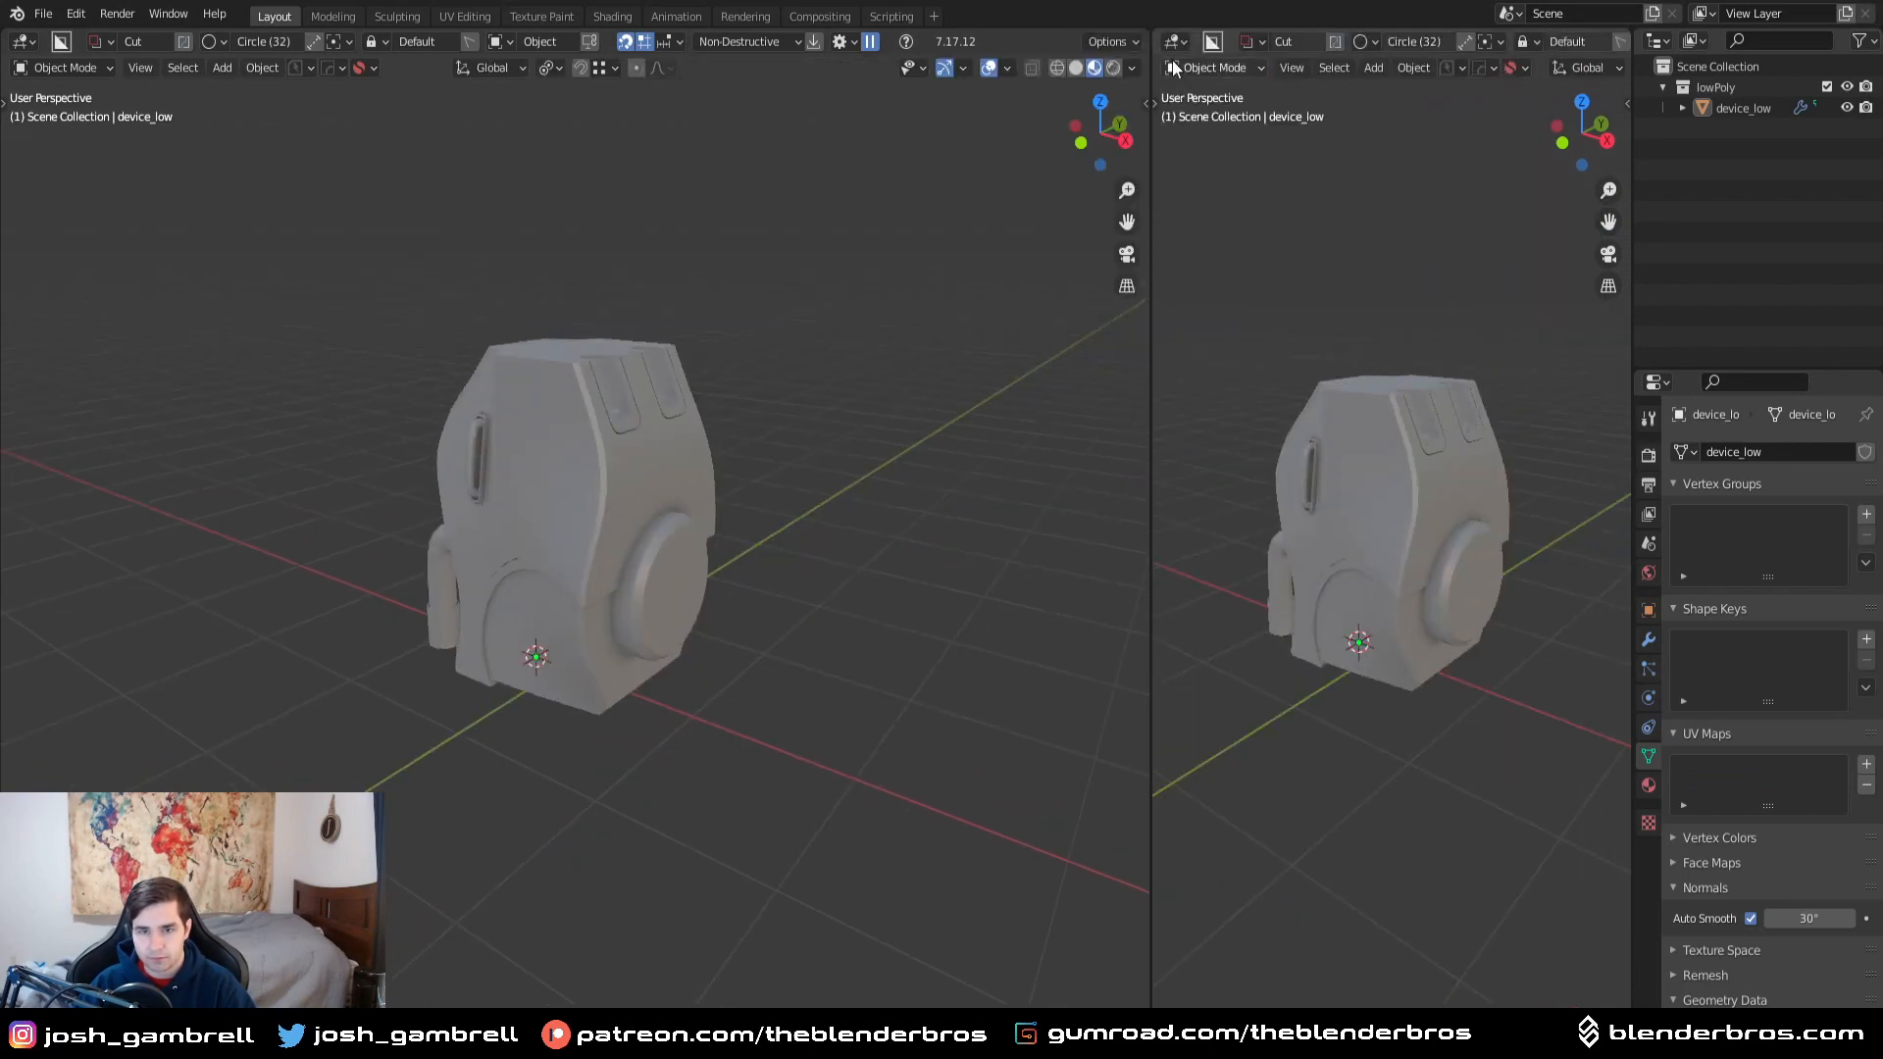
left_click(1173, 43)
left_click(1202, 147)
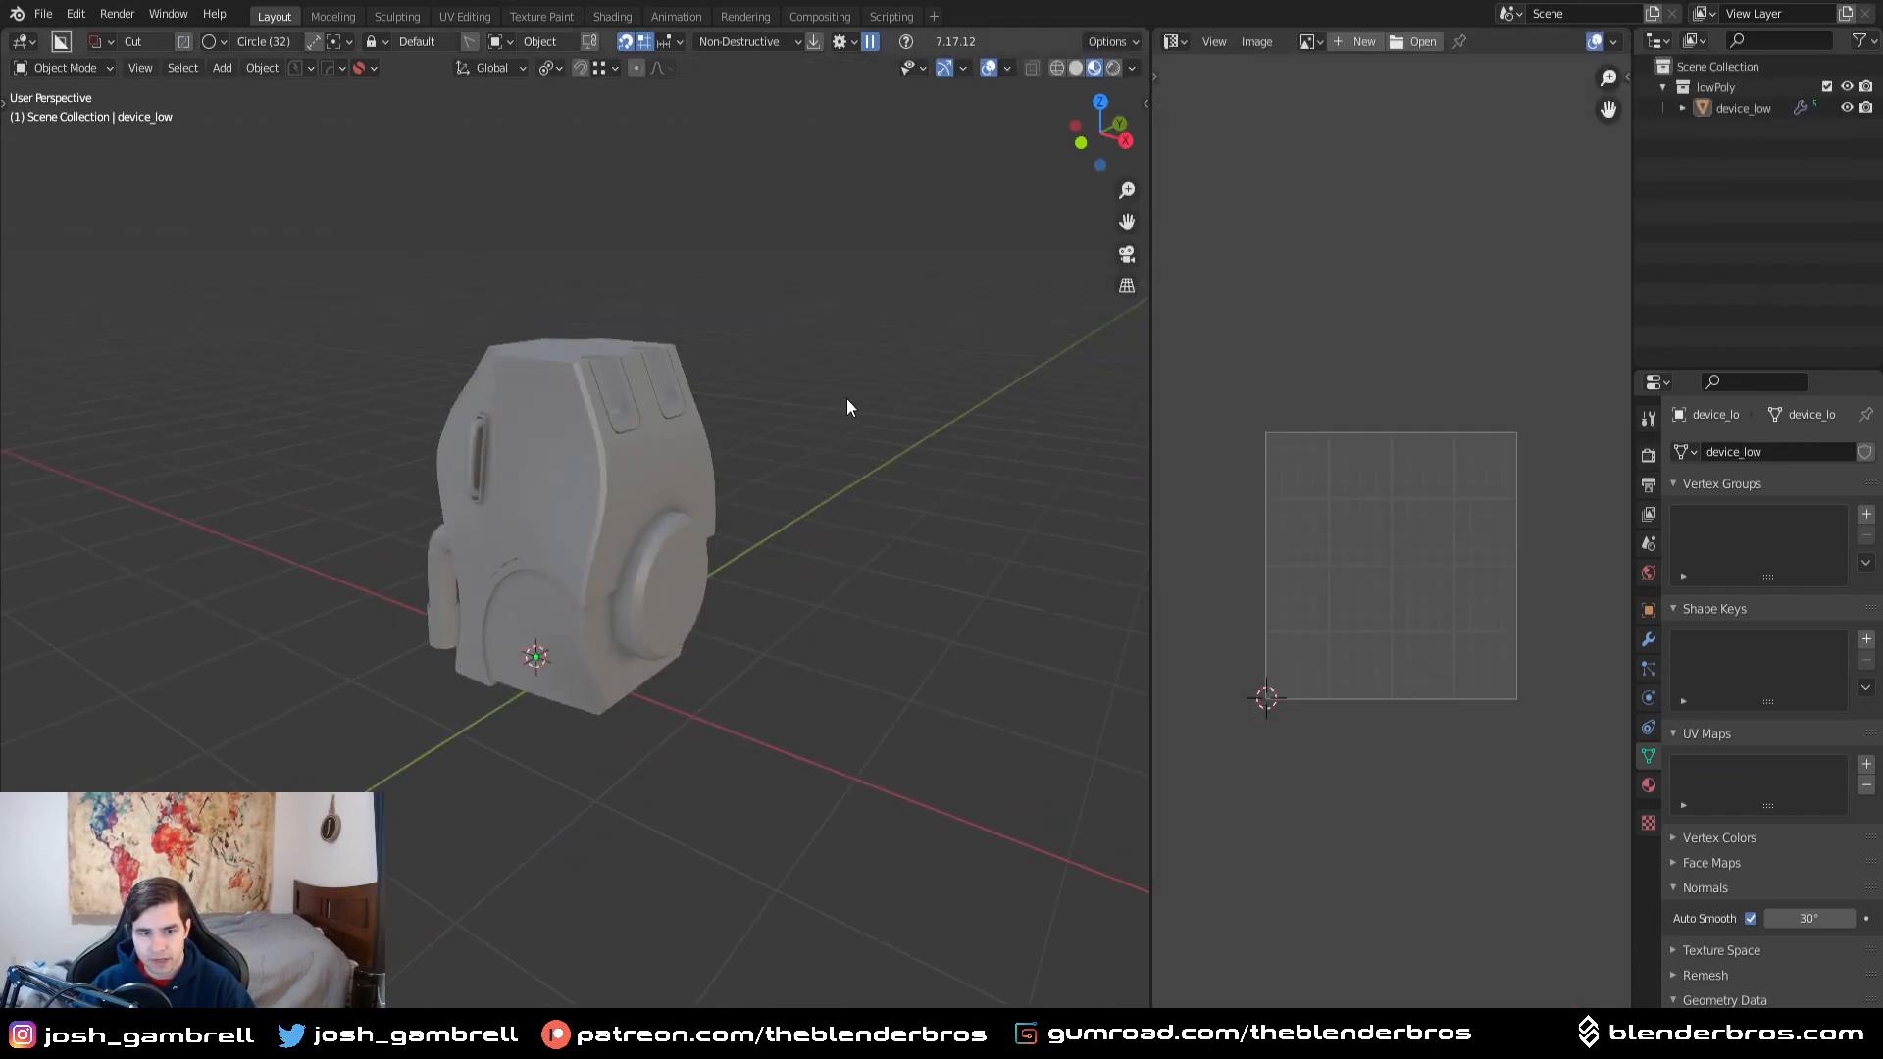
key("Tab")
left_click_drag(1147, 483, 986, 482)
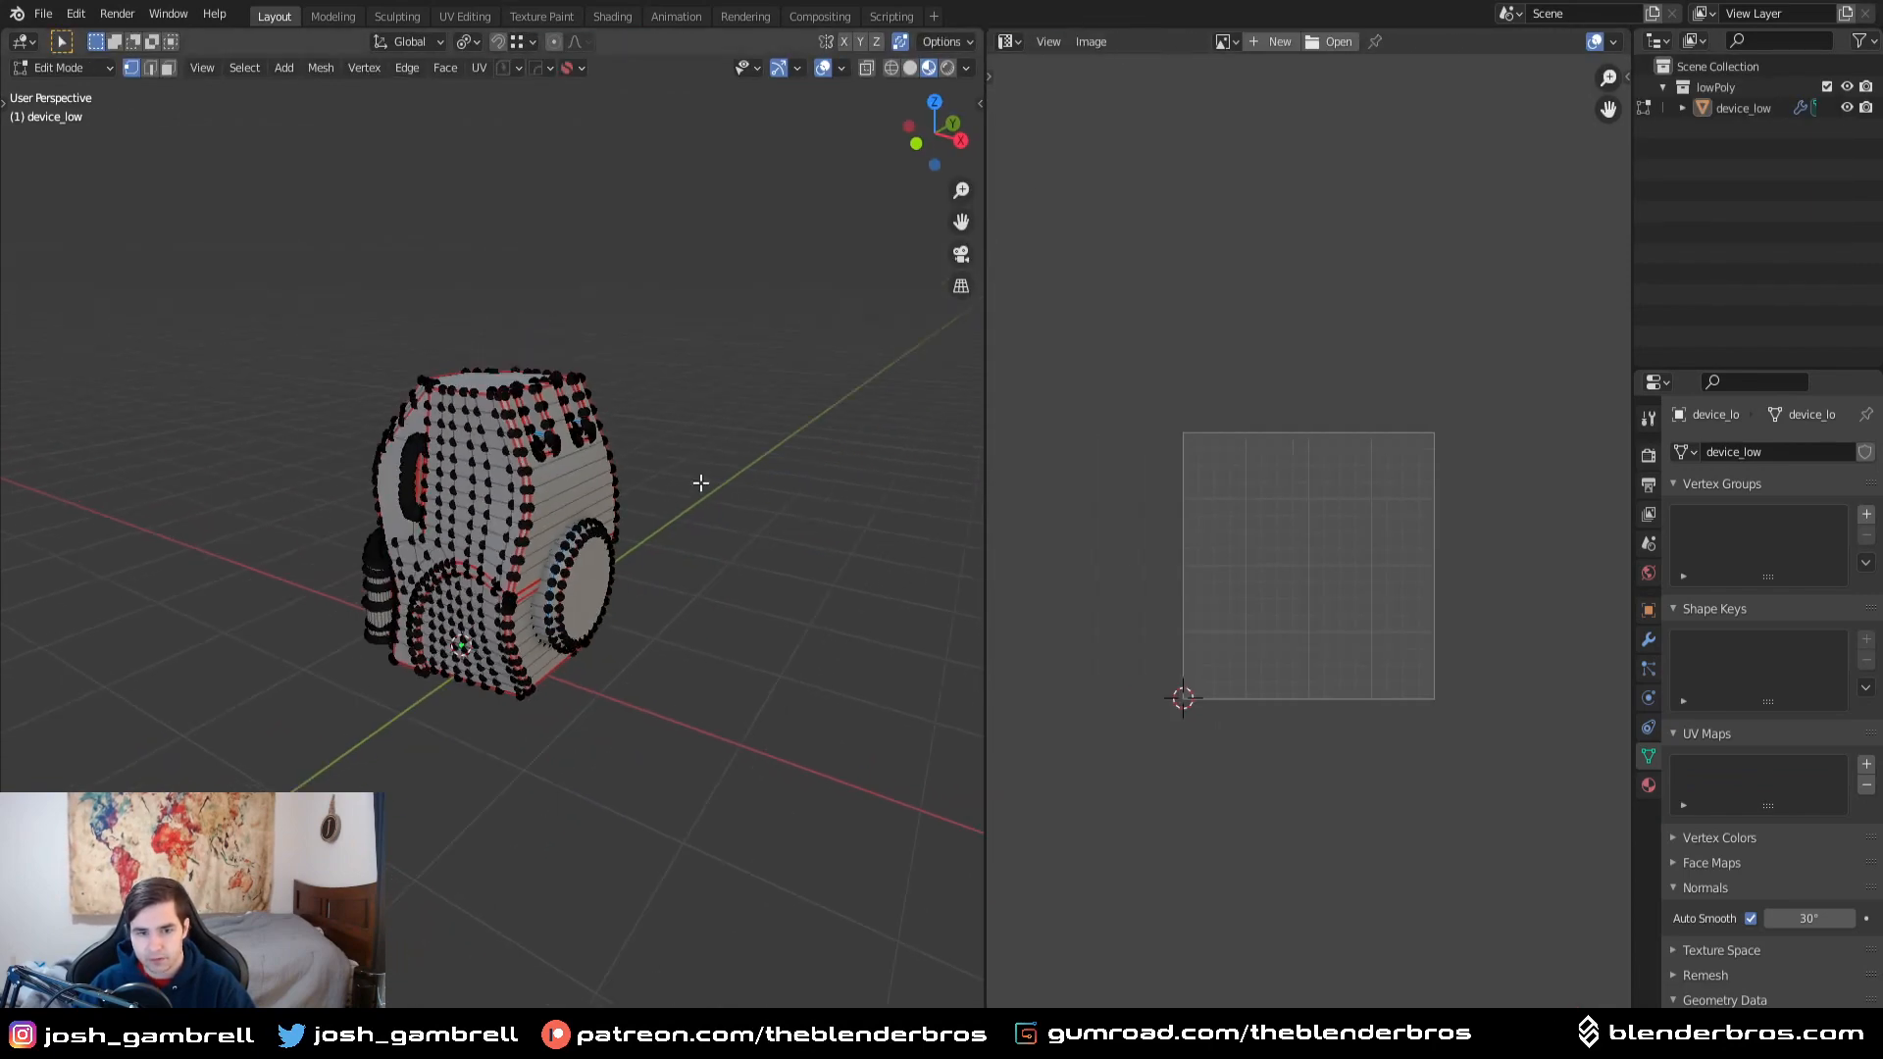
- Clear the seams from all of device_low's geometry and return to Object Mode
key("a")
key("Tab")
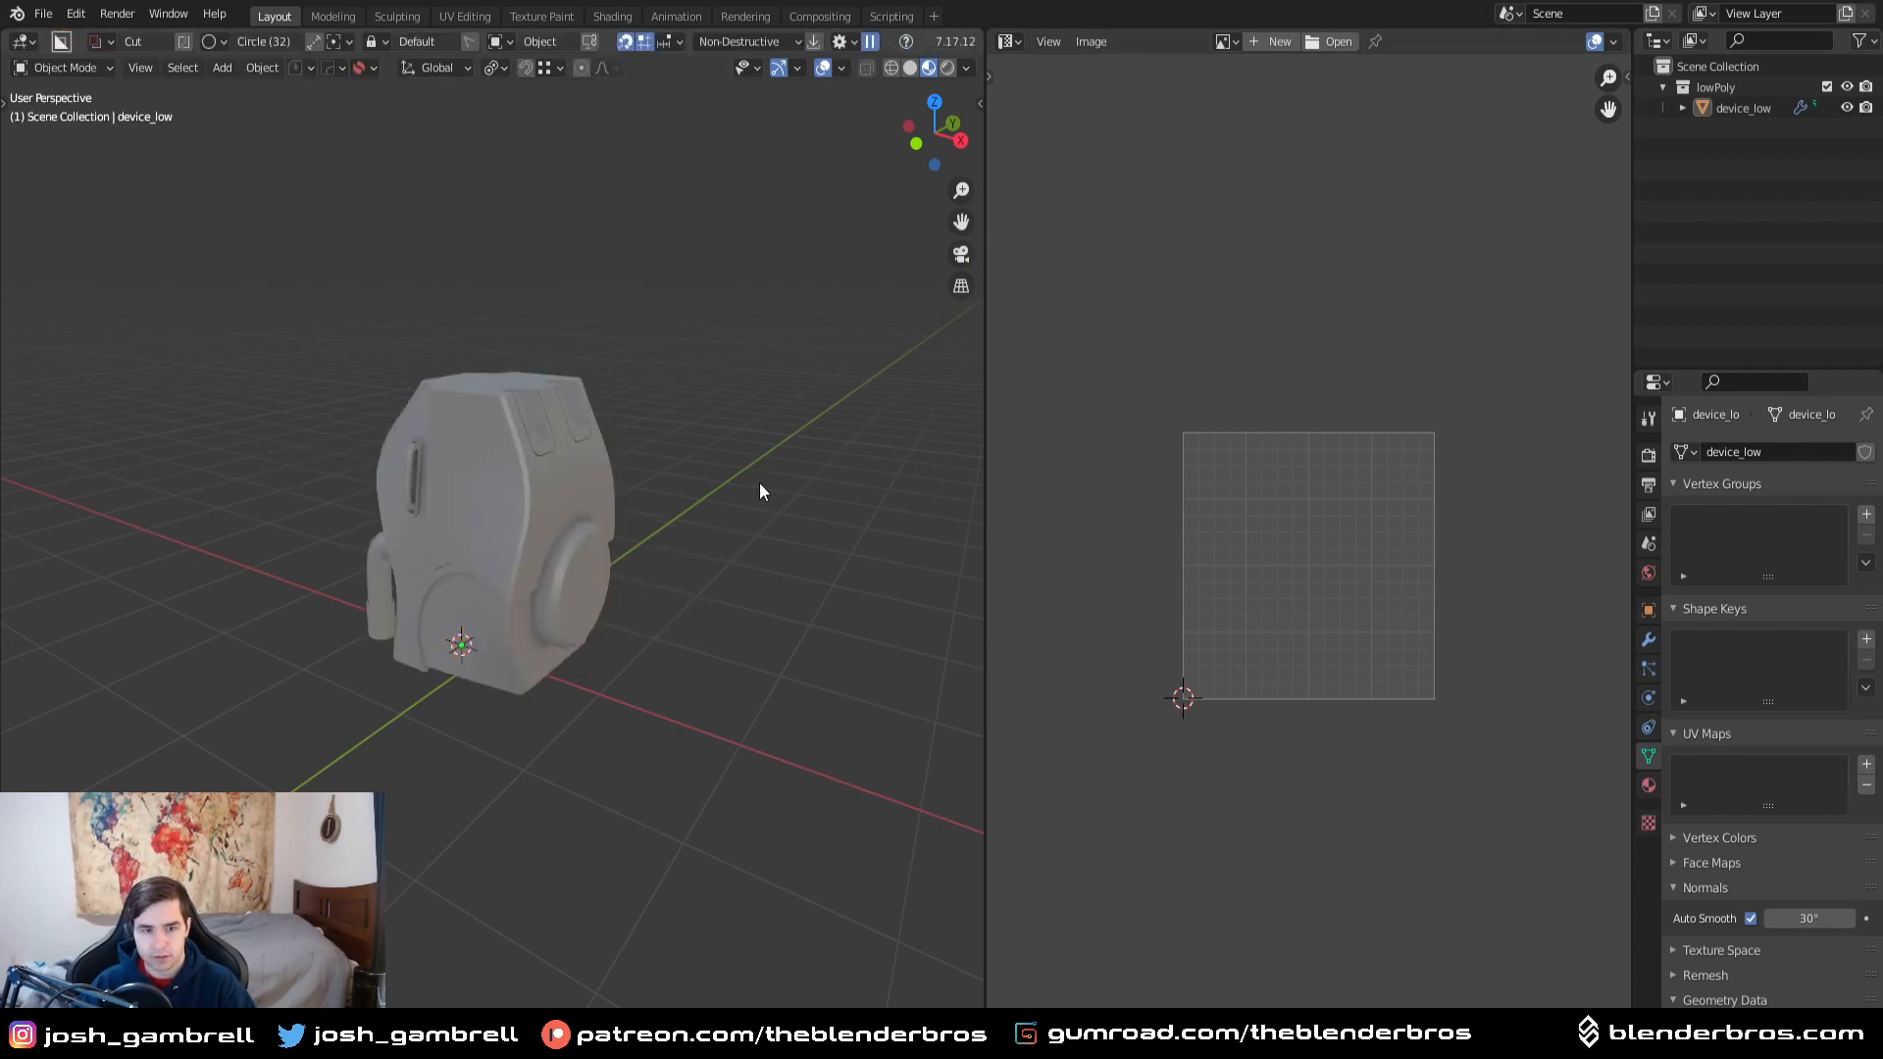
key("Tab")
key("ctrl+e")
left_click(722, 537)
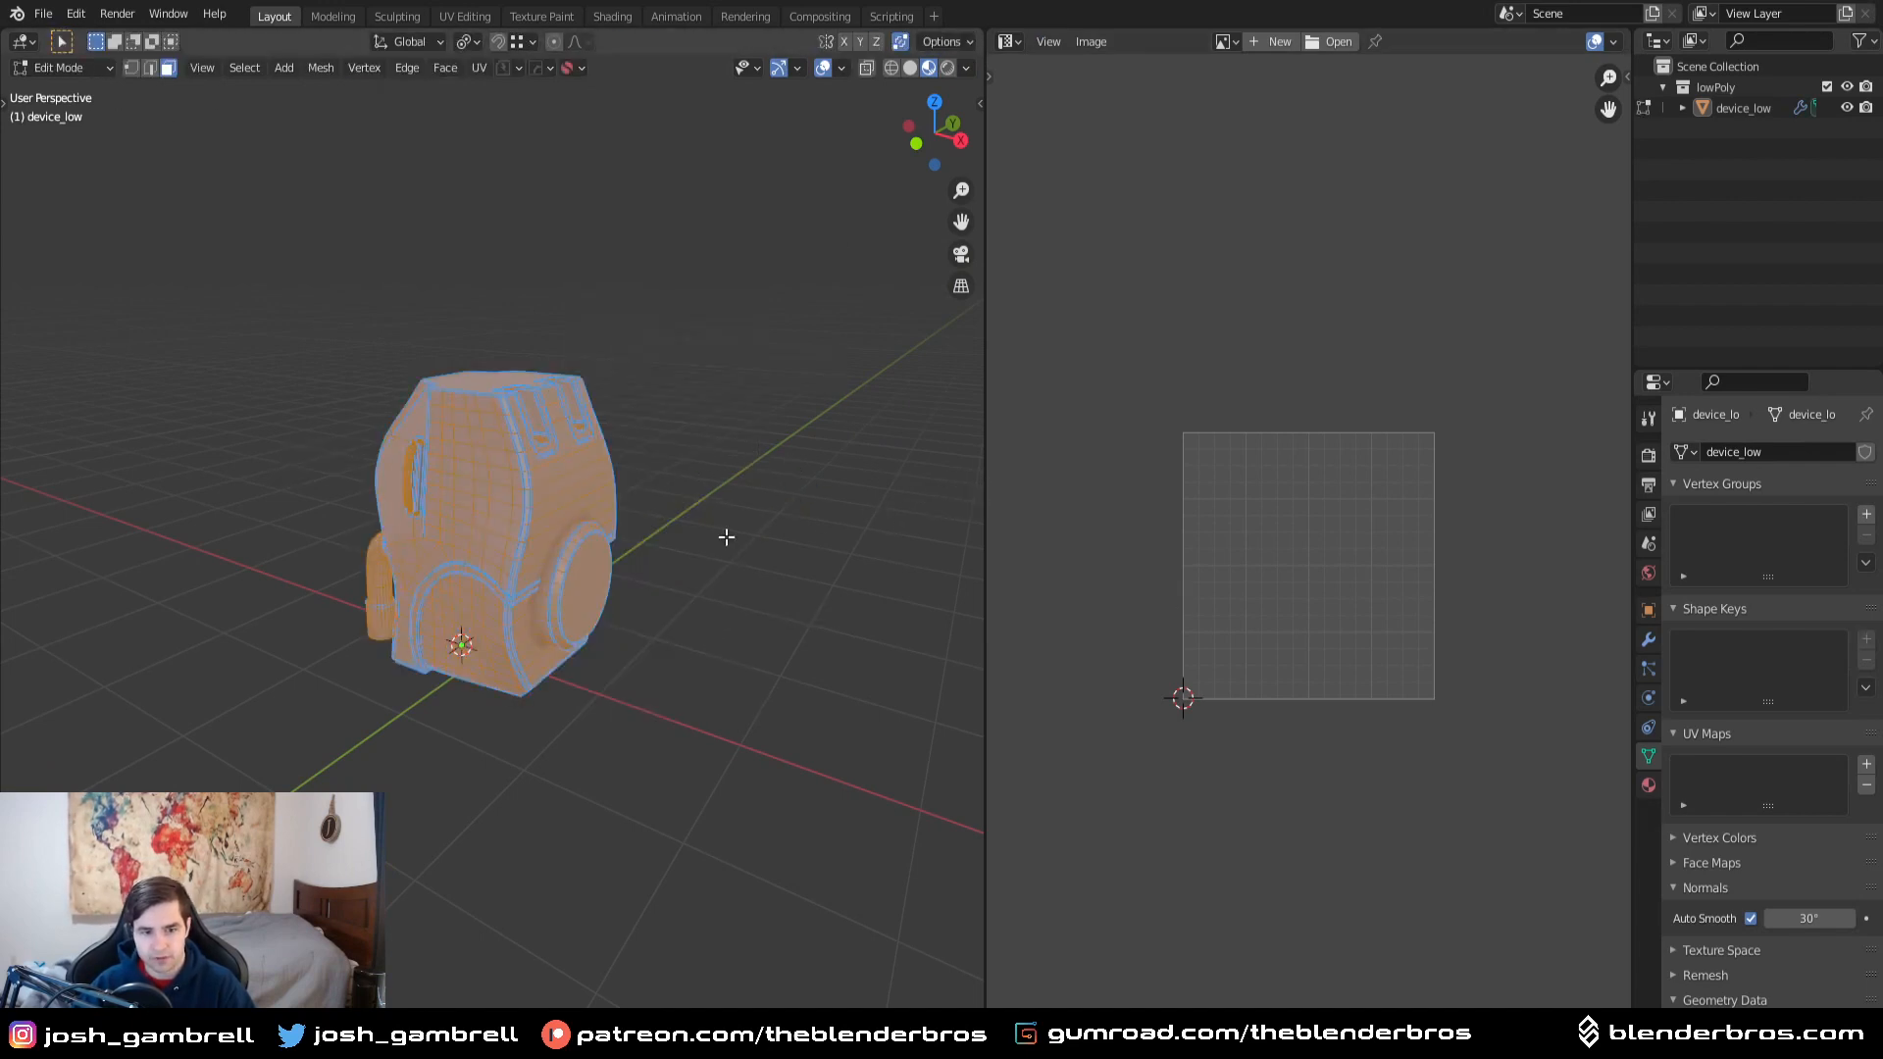
key("Tab")
left_click(696, 413)
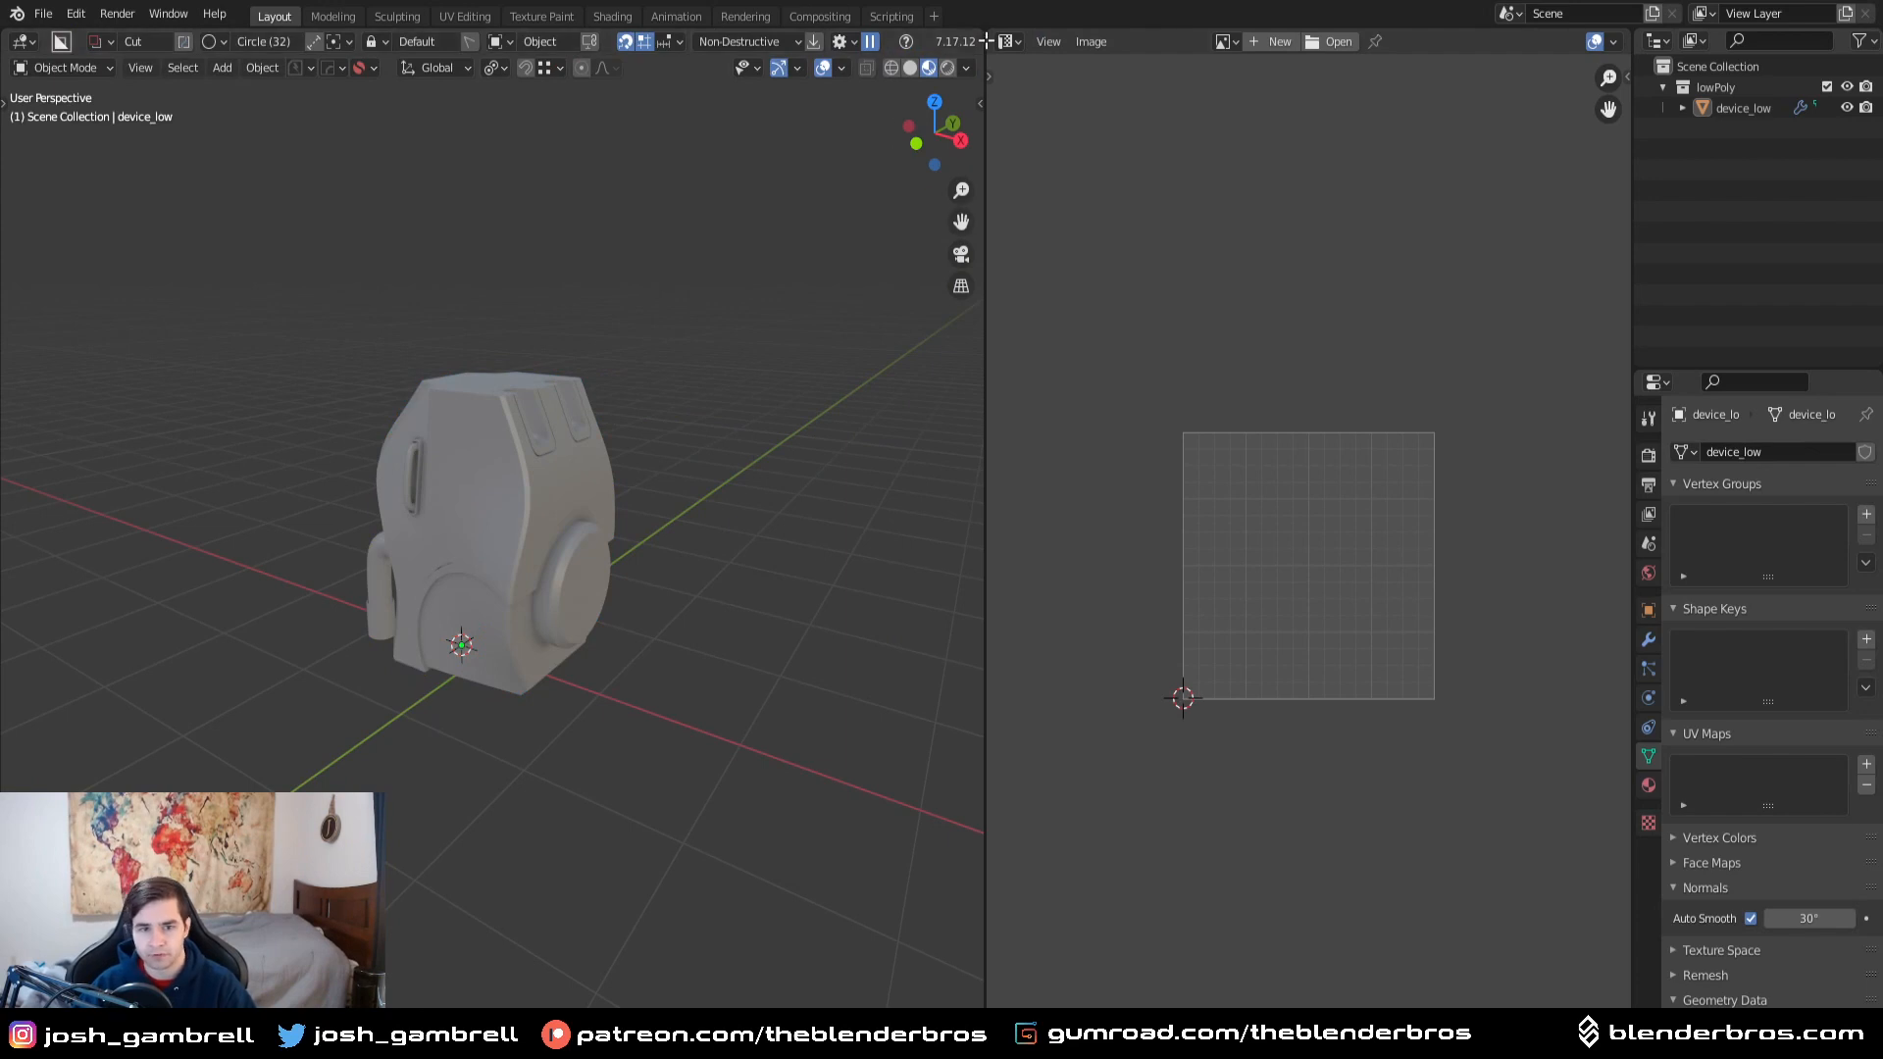
- Close the second editor area and switch the 3D viewport to Solid shading
left_click_drag(984, 34, 1025, 89)
scroll(1021, 424, "up", 2)
key("alt+v")
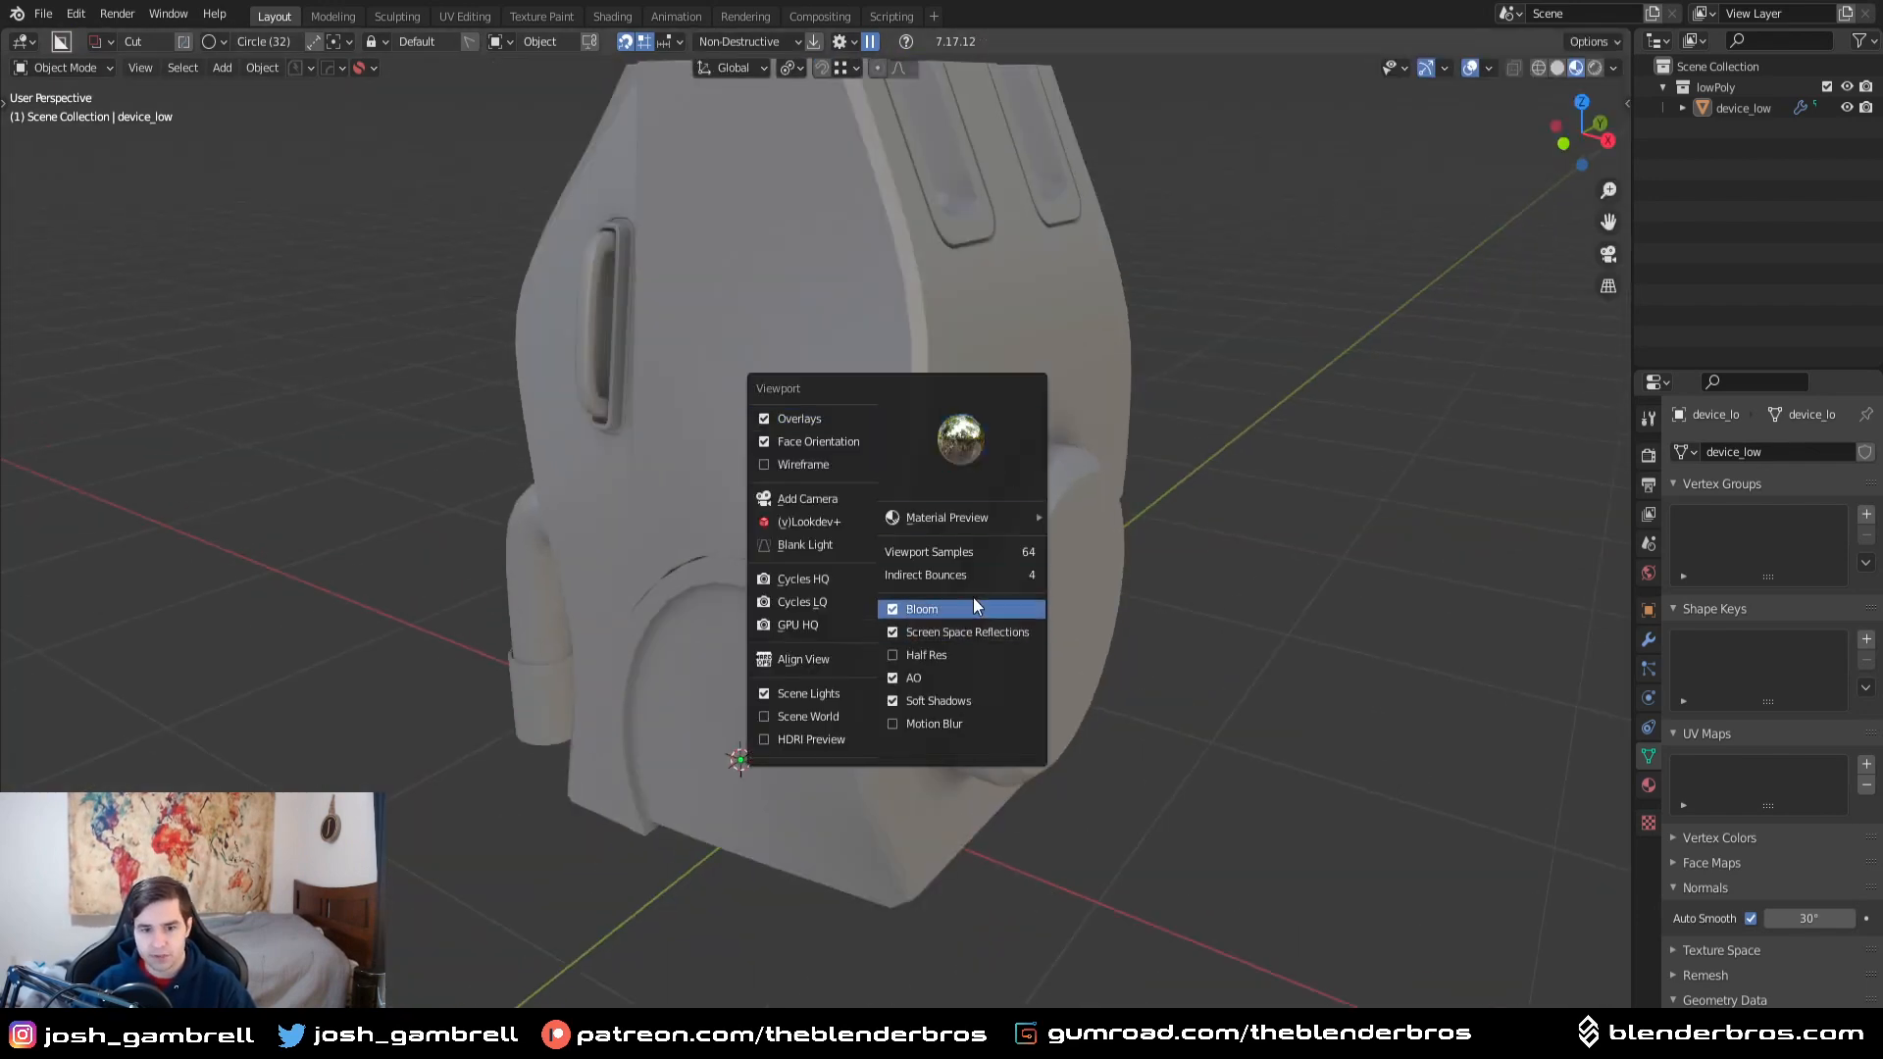
left_click(1557, 68)
scroll(964, 503, "down", 3)
key("alt+v")
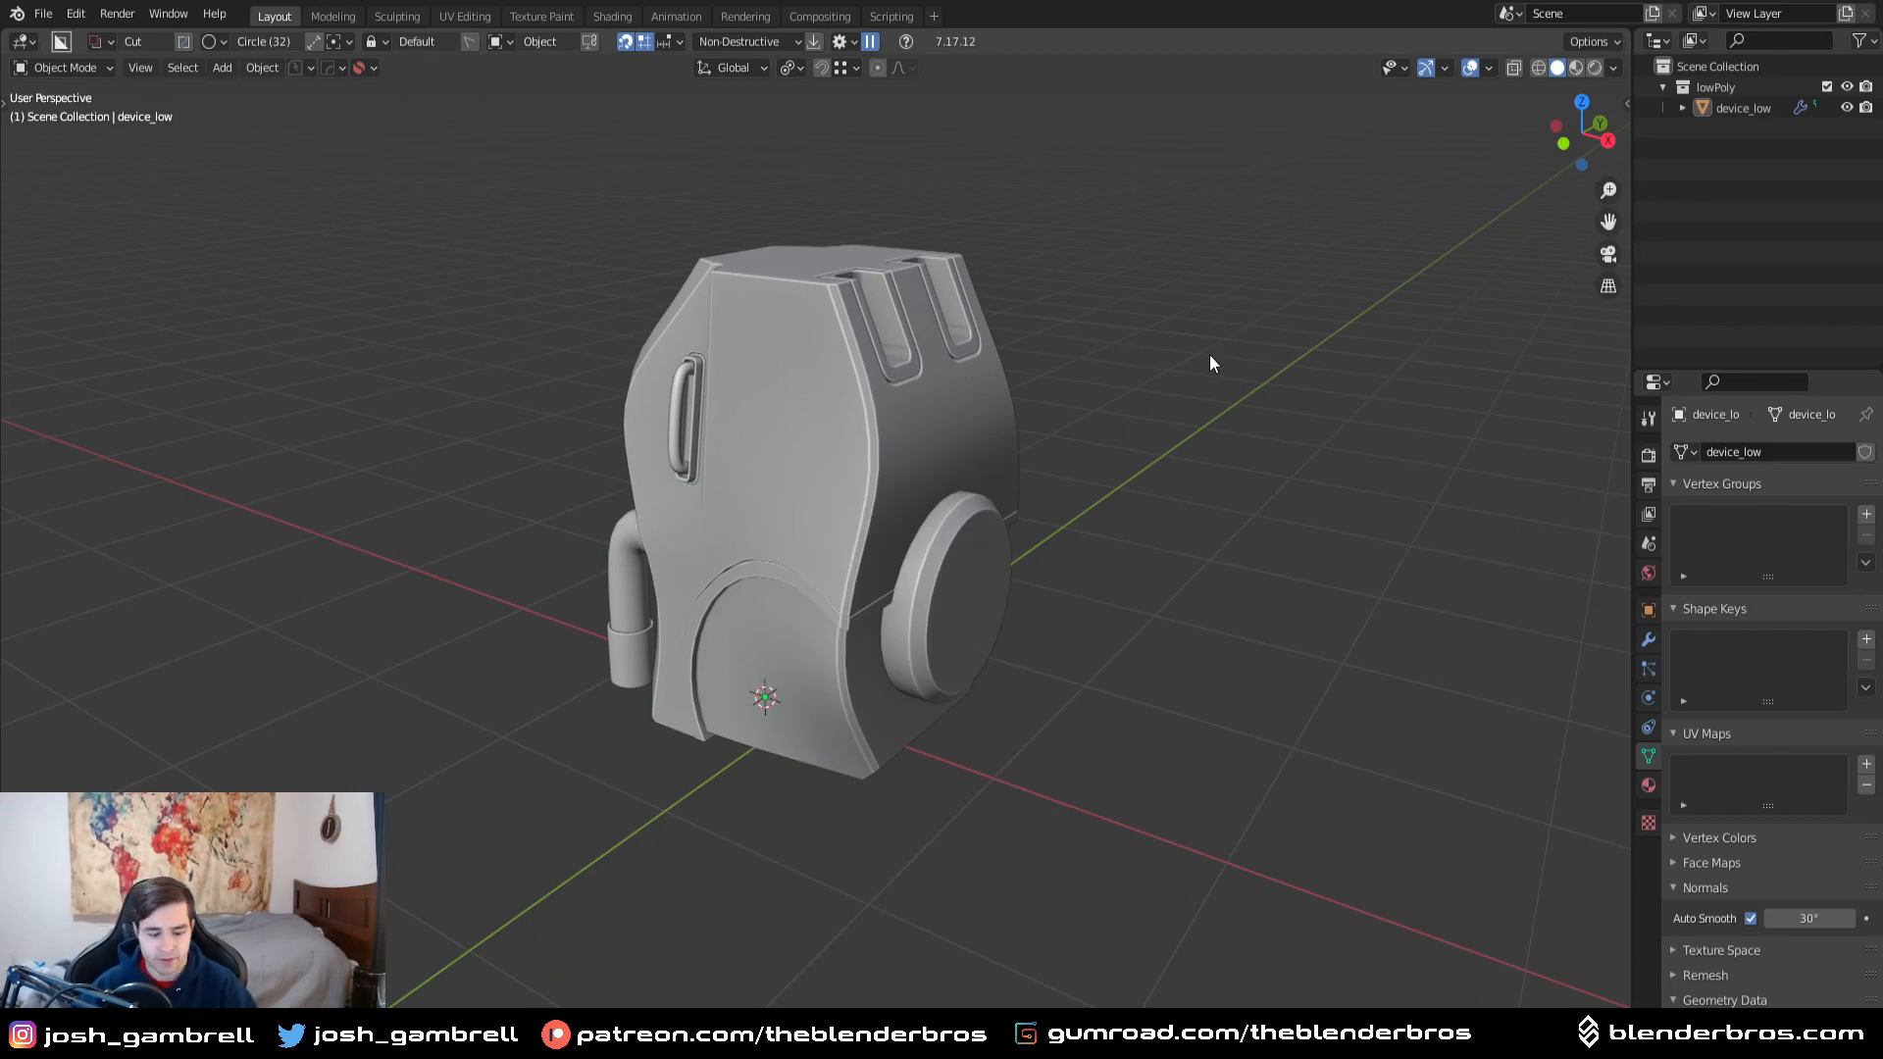
- Select the device_low object without moving it
left_click(884, 412)
key("g")
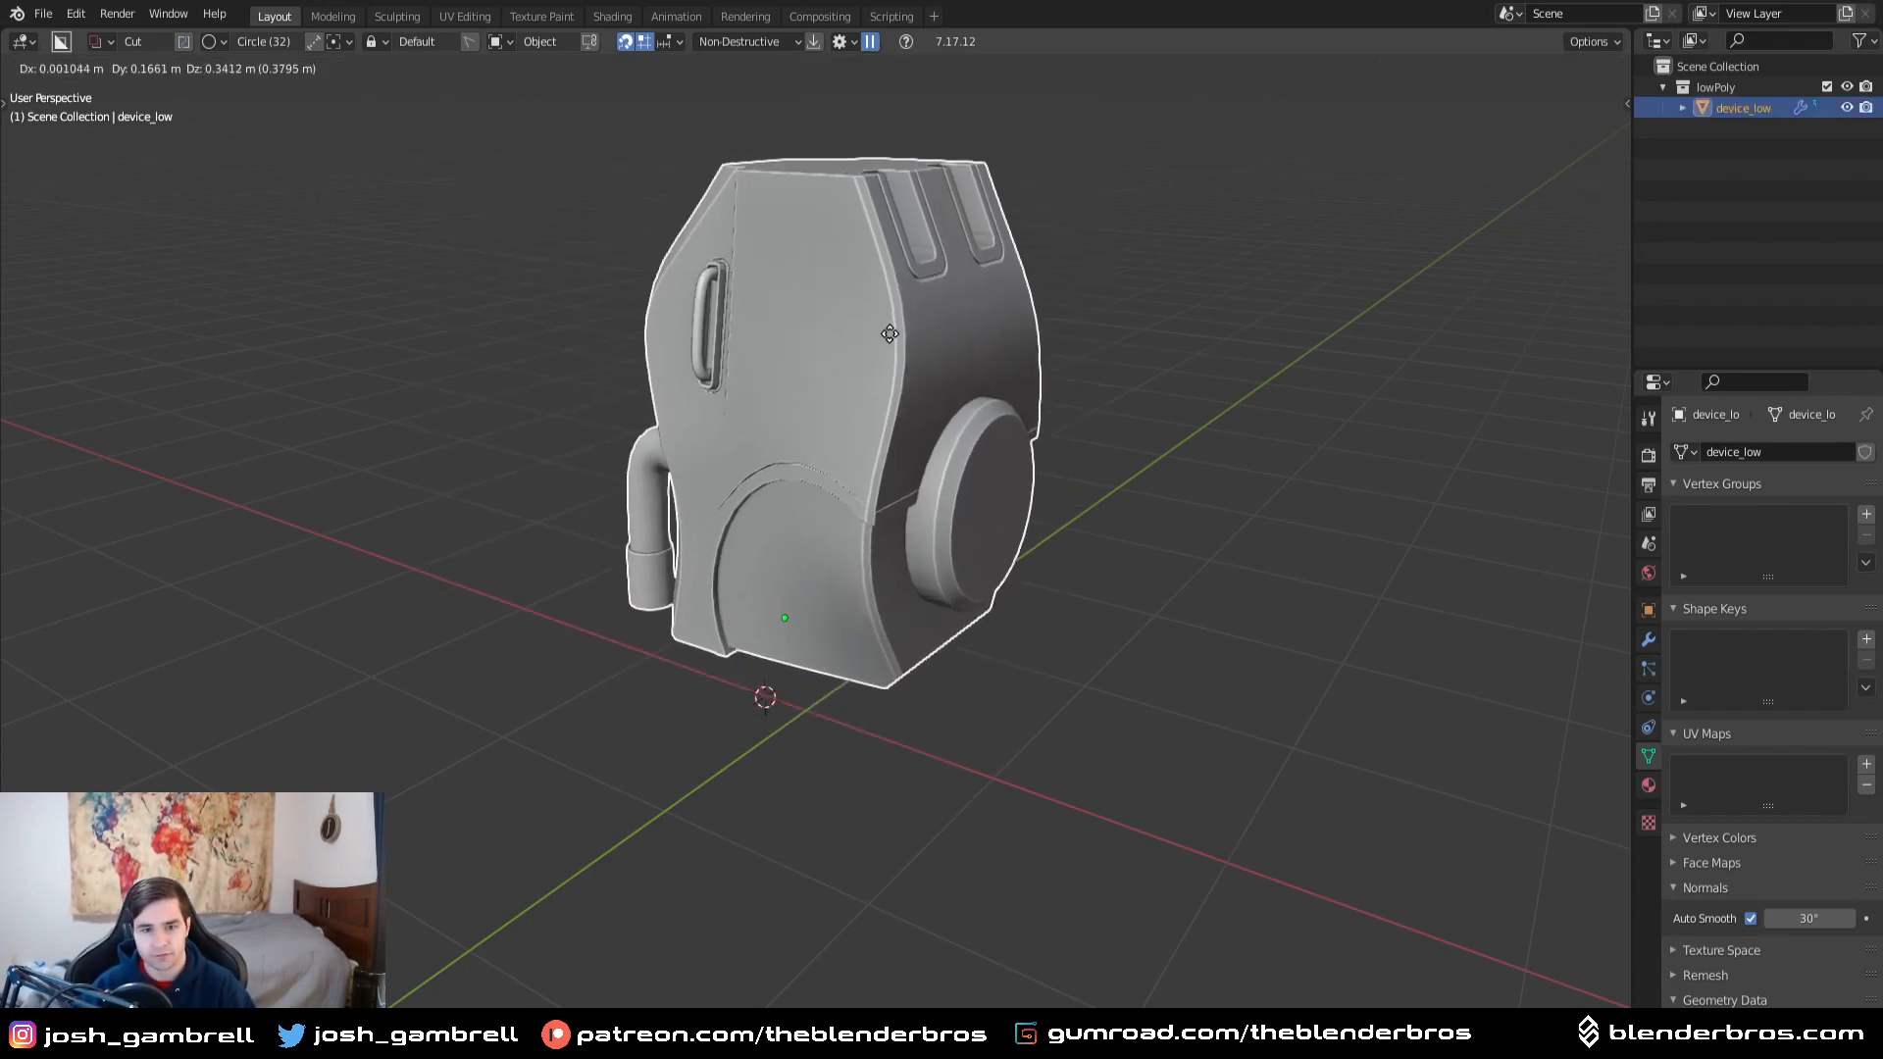
key("Escape")
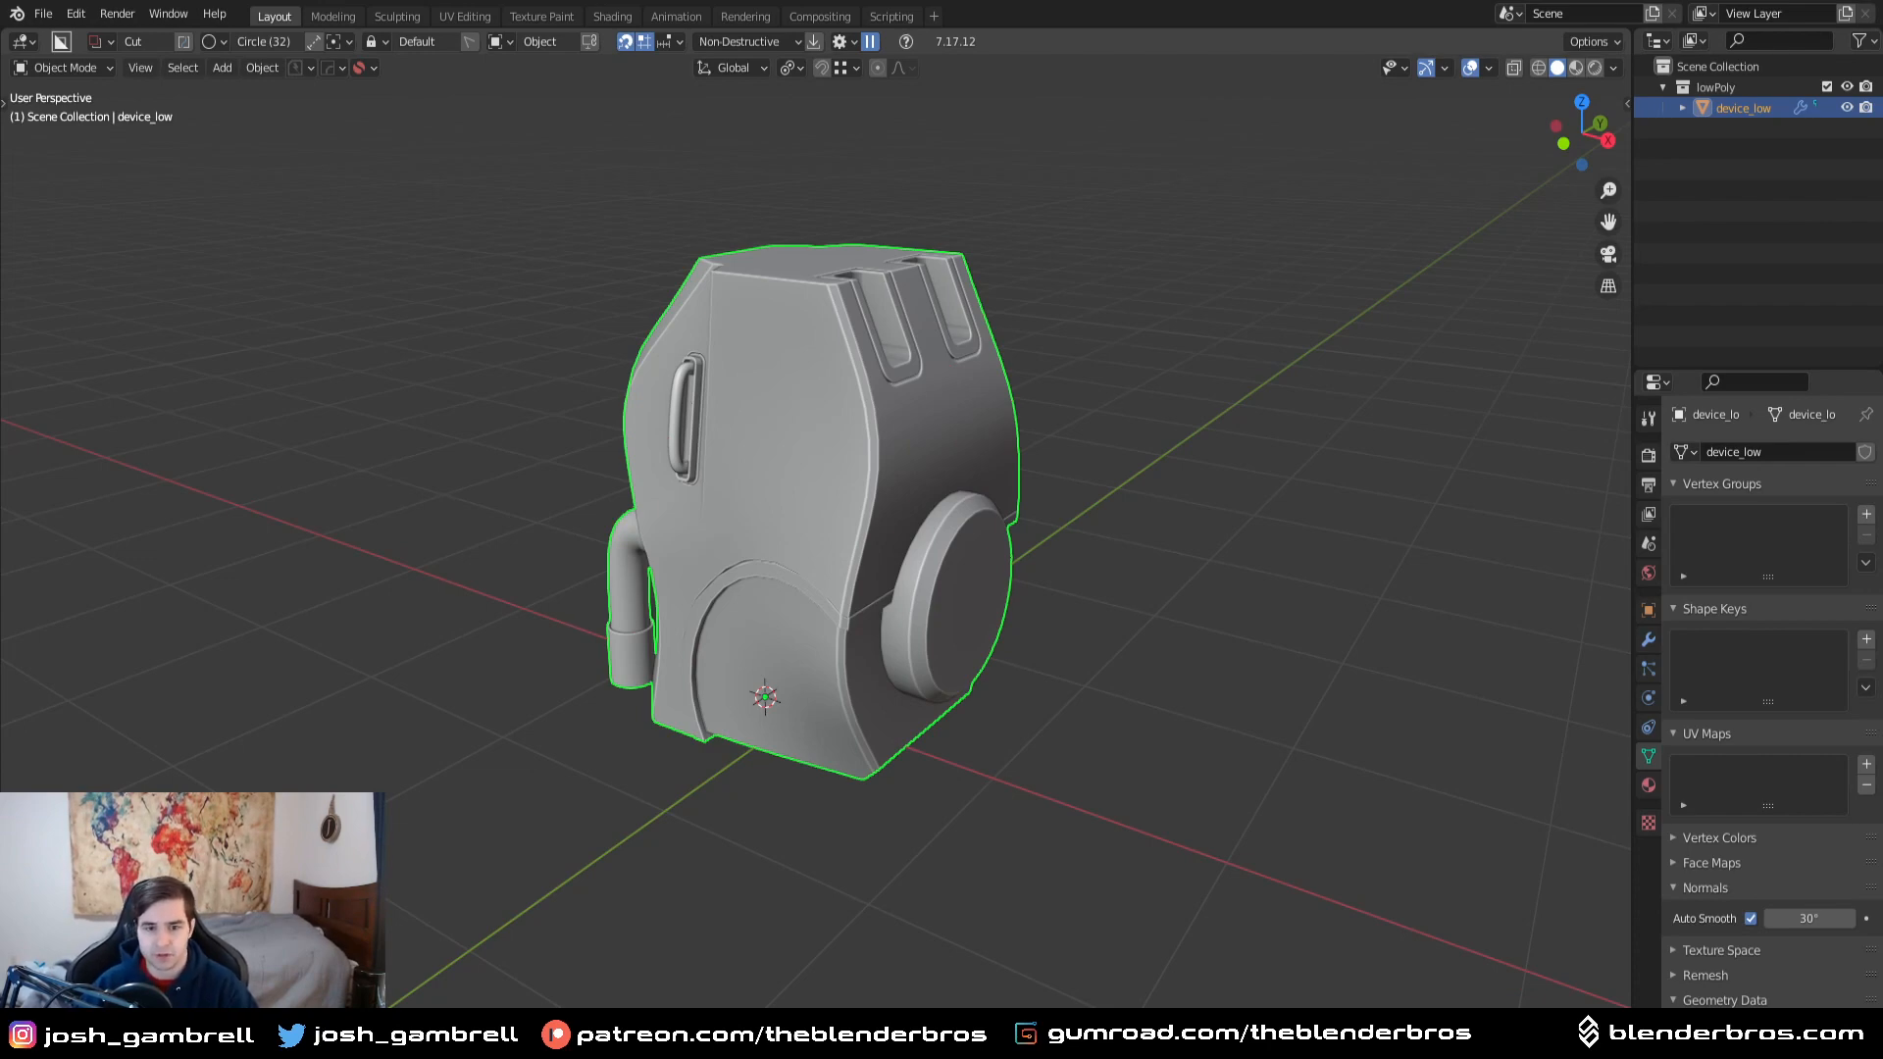
- Enter Edit Mode on device_low and deselect the whole mesh
middle_click_drag(890, 556, 897, 553)
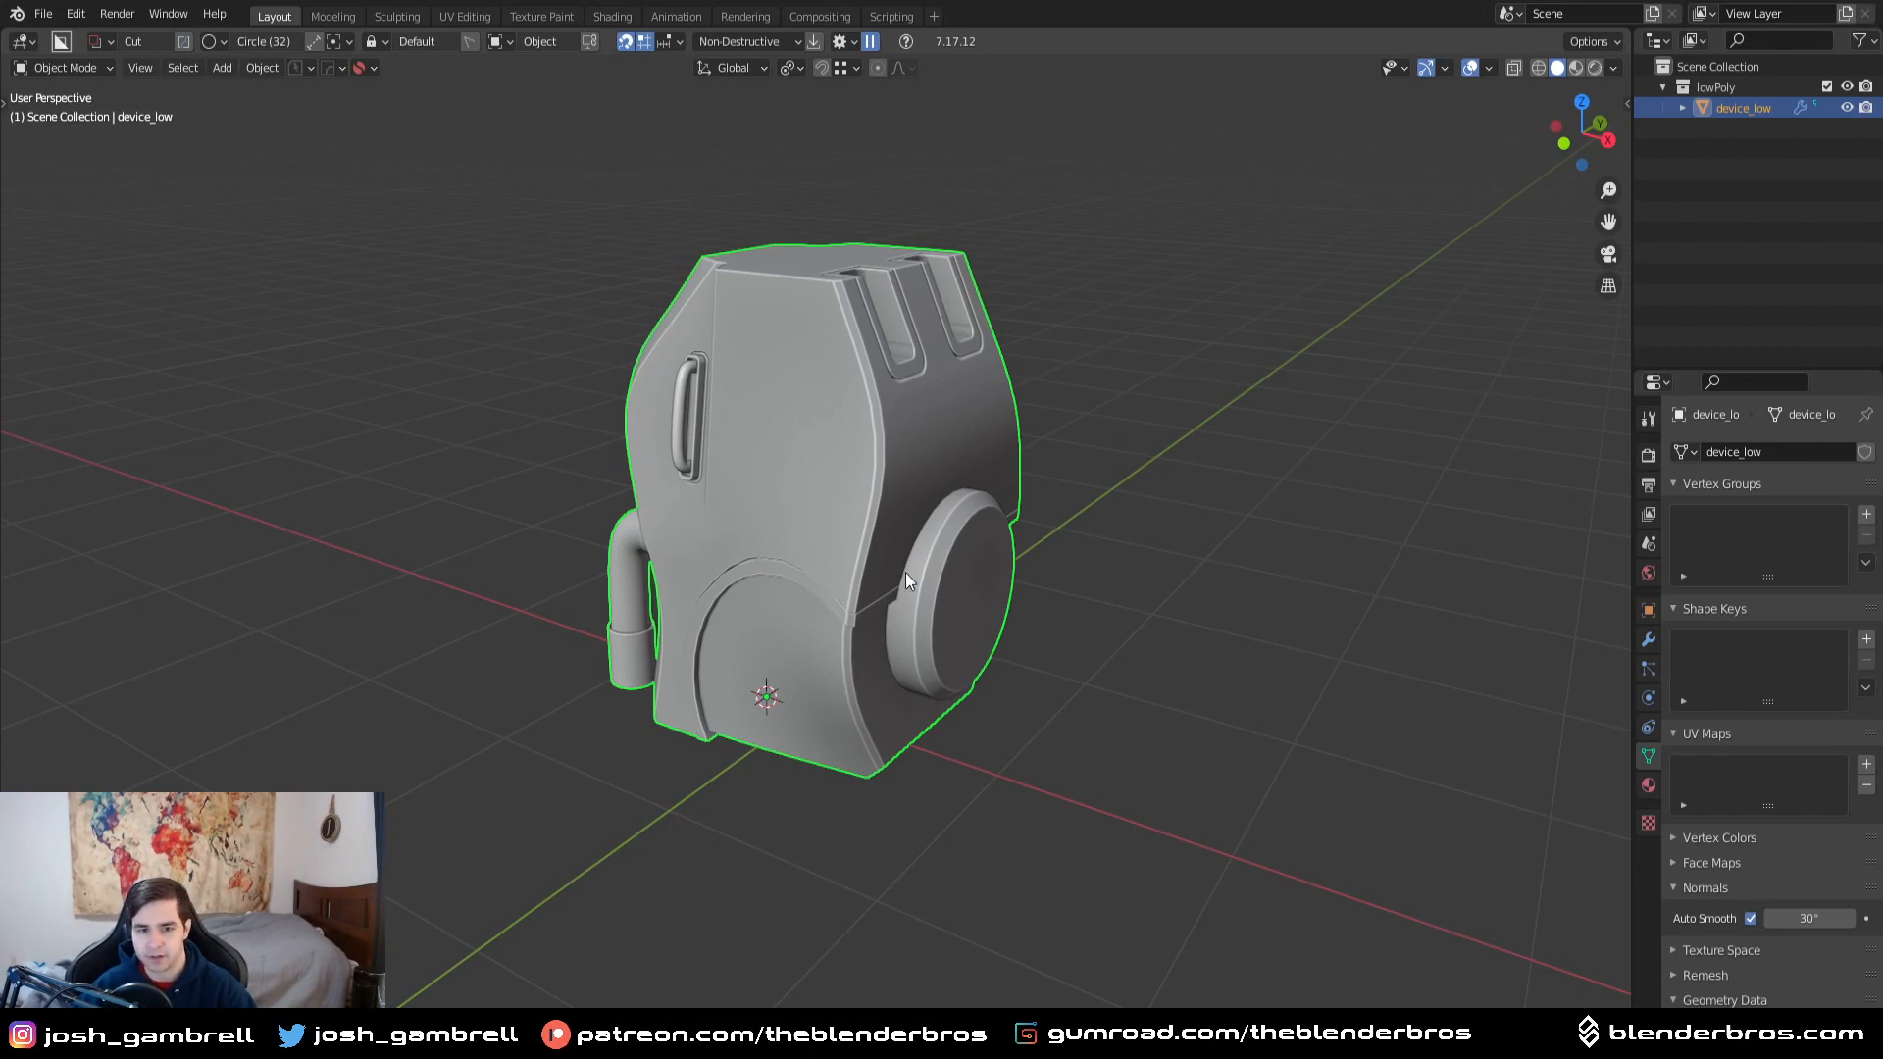
middle_click_drag(796, 592, 893, 581)
scroll(863, 637, "up", 4)
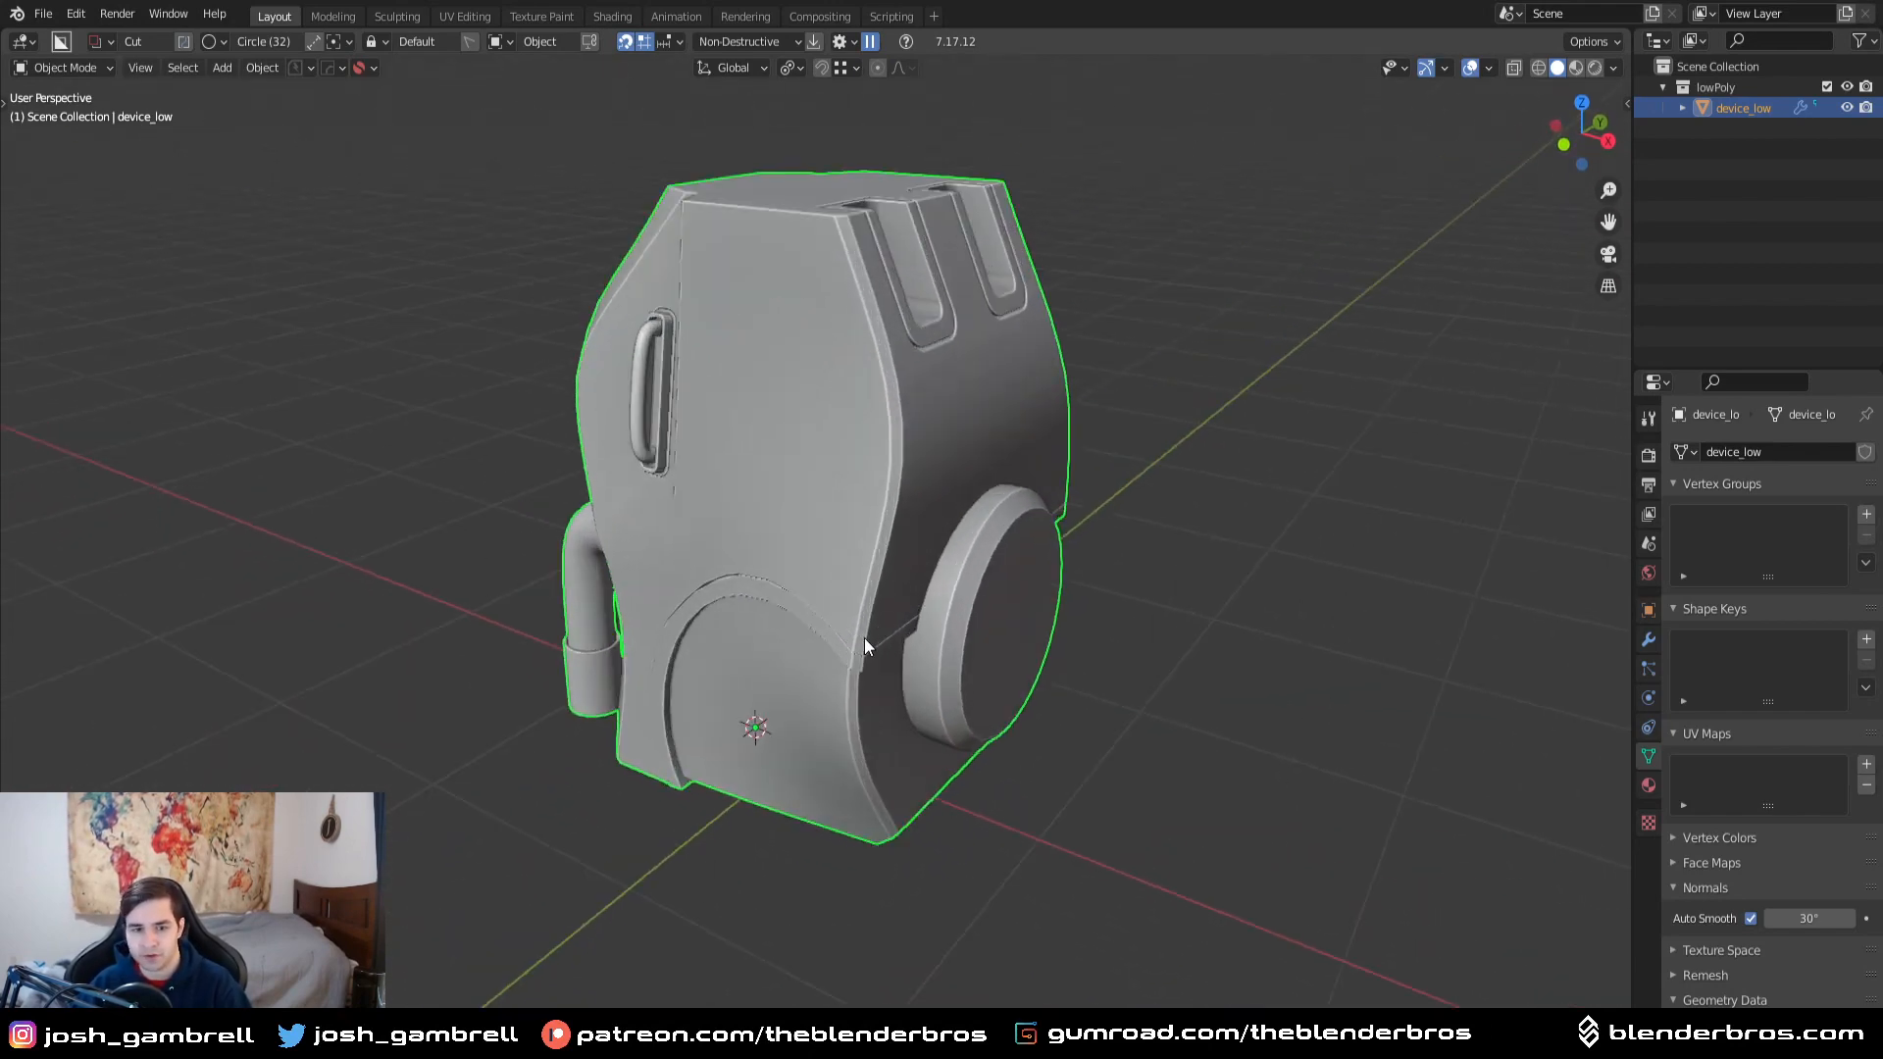
scroll(831, 628, "down", 4)
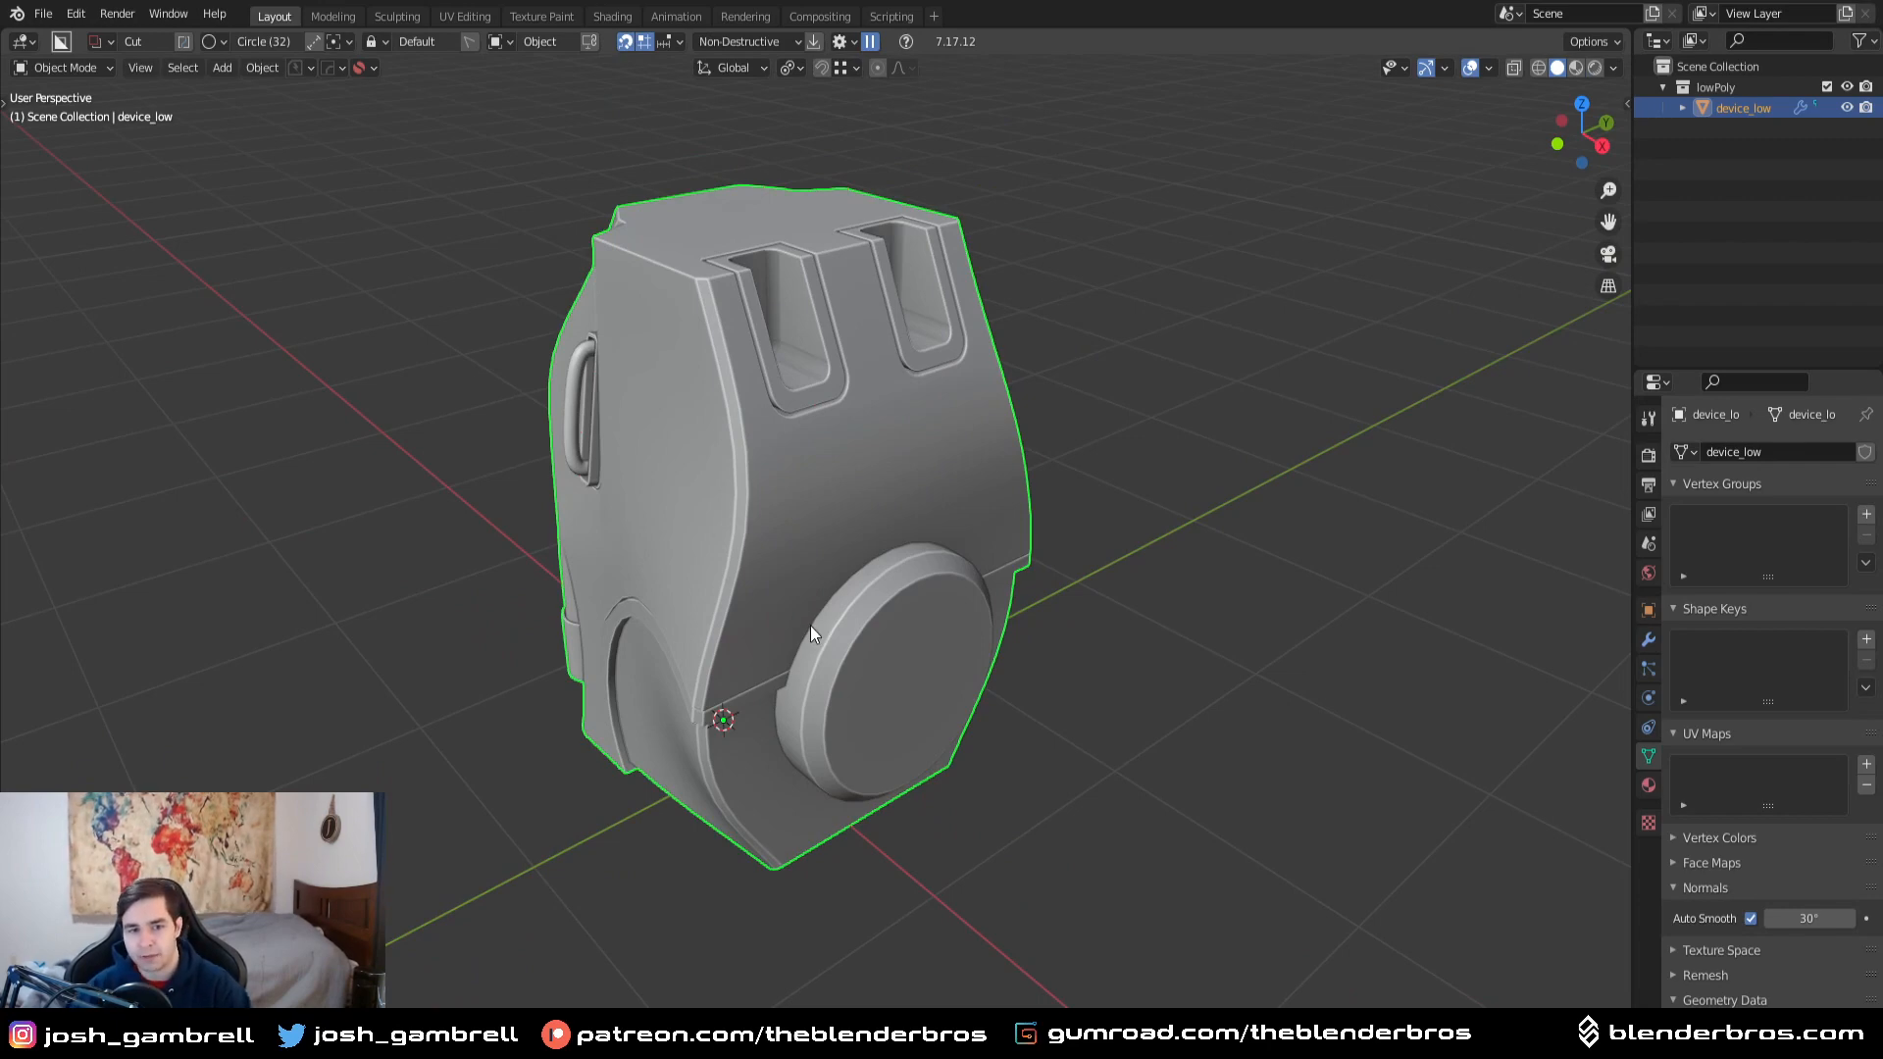
middle_click_drag(810, 625, 920, 477)
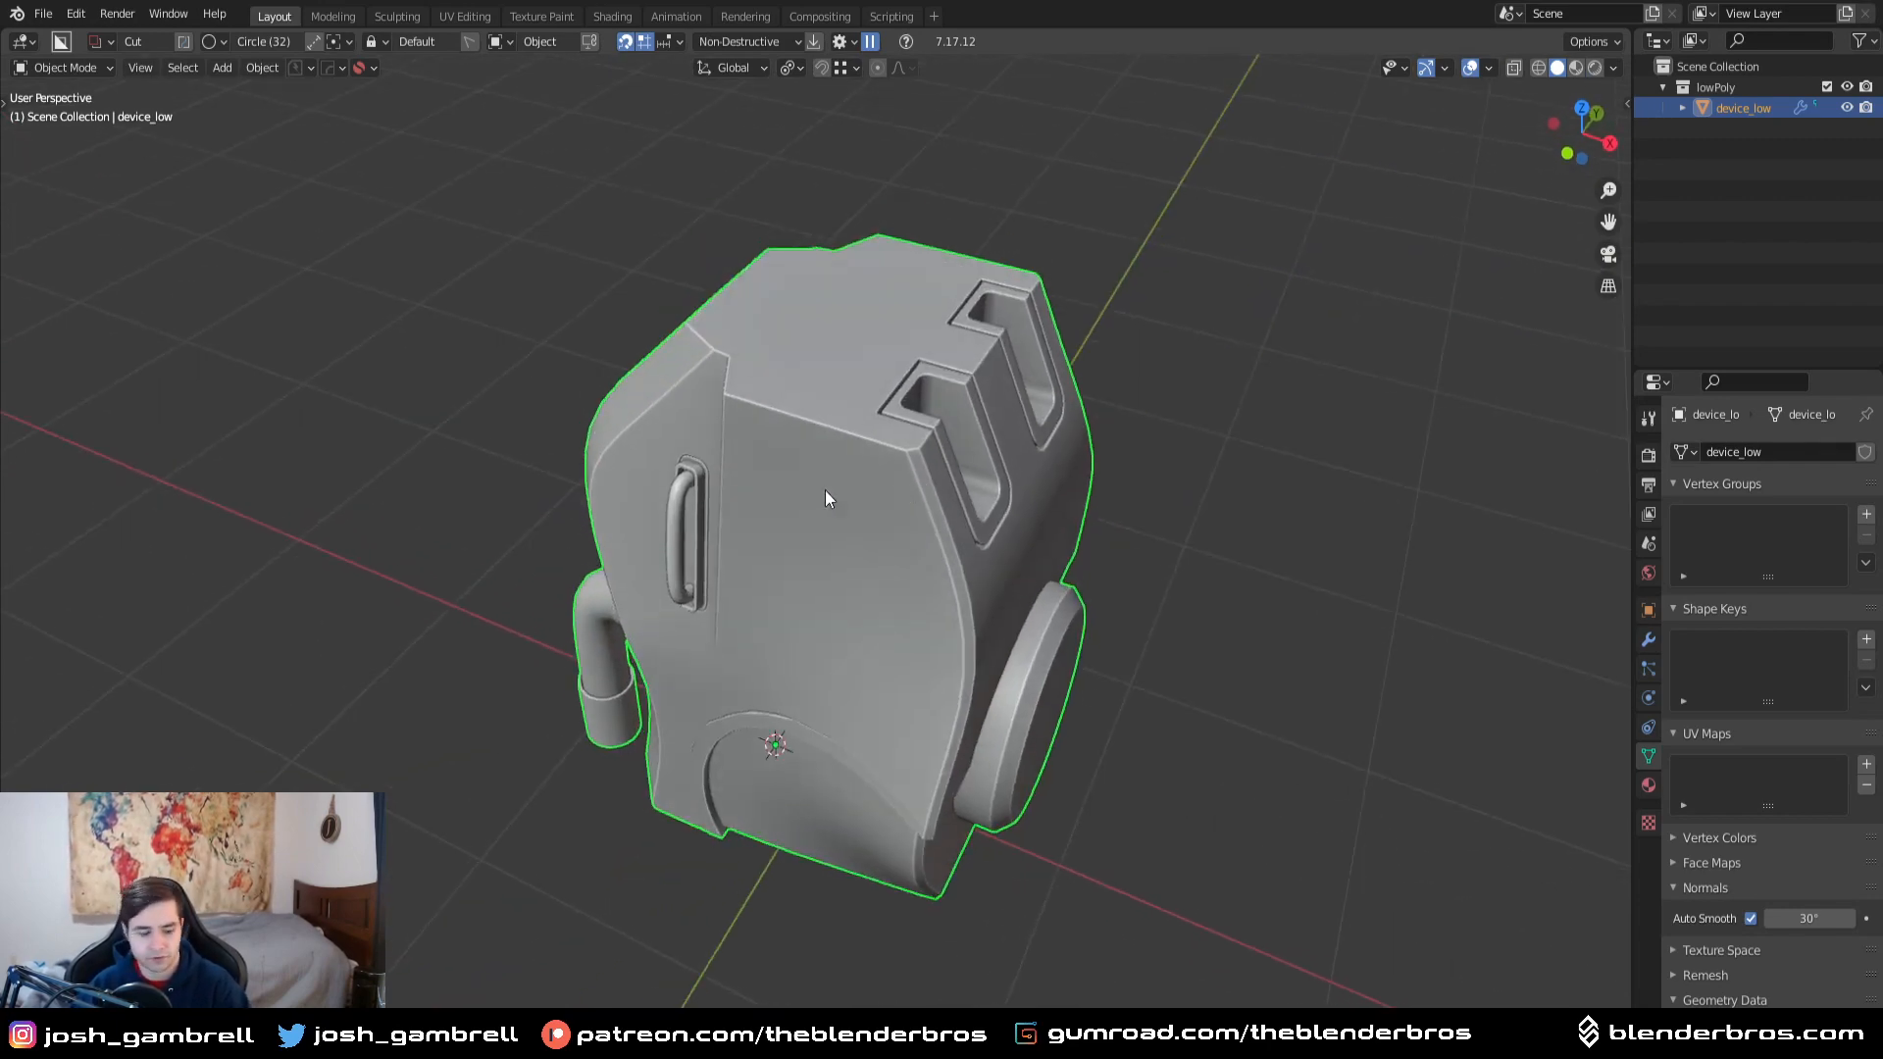
key("ctrl+Tab")
left_click(1137, 513)
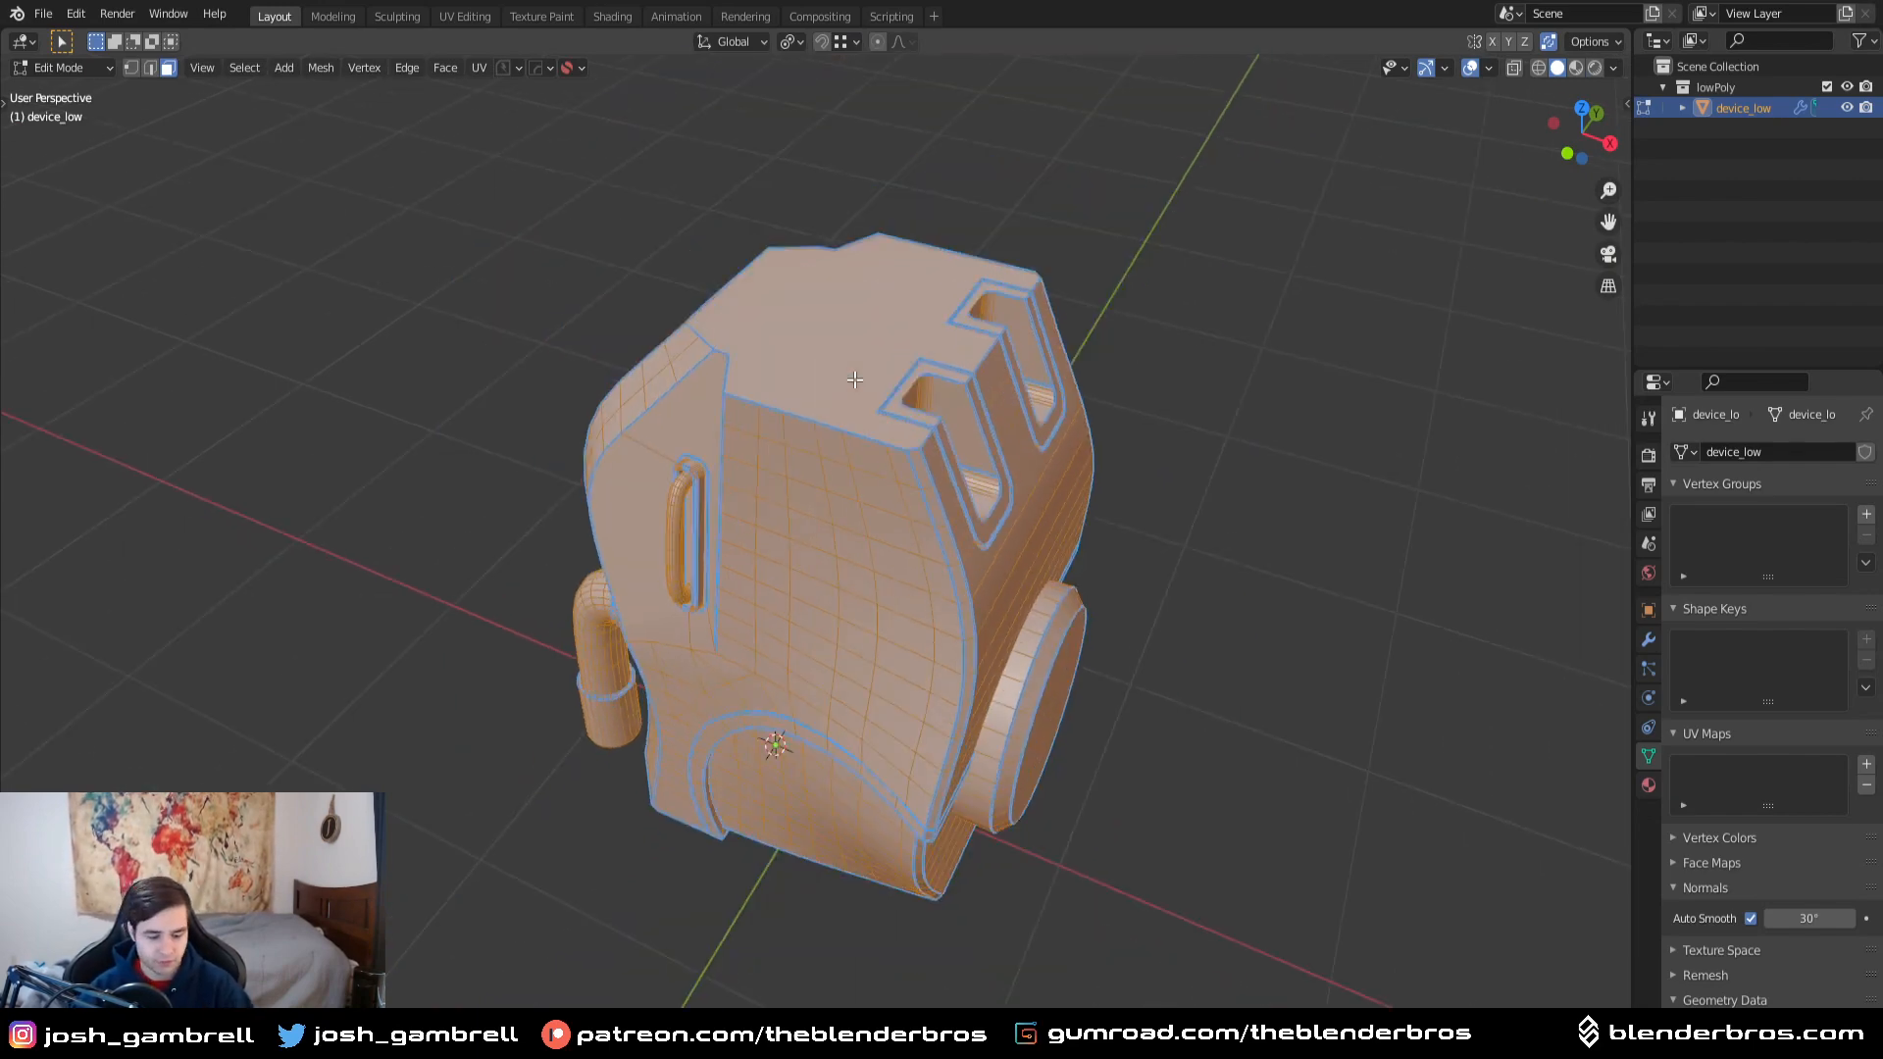
key("alt+a")
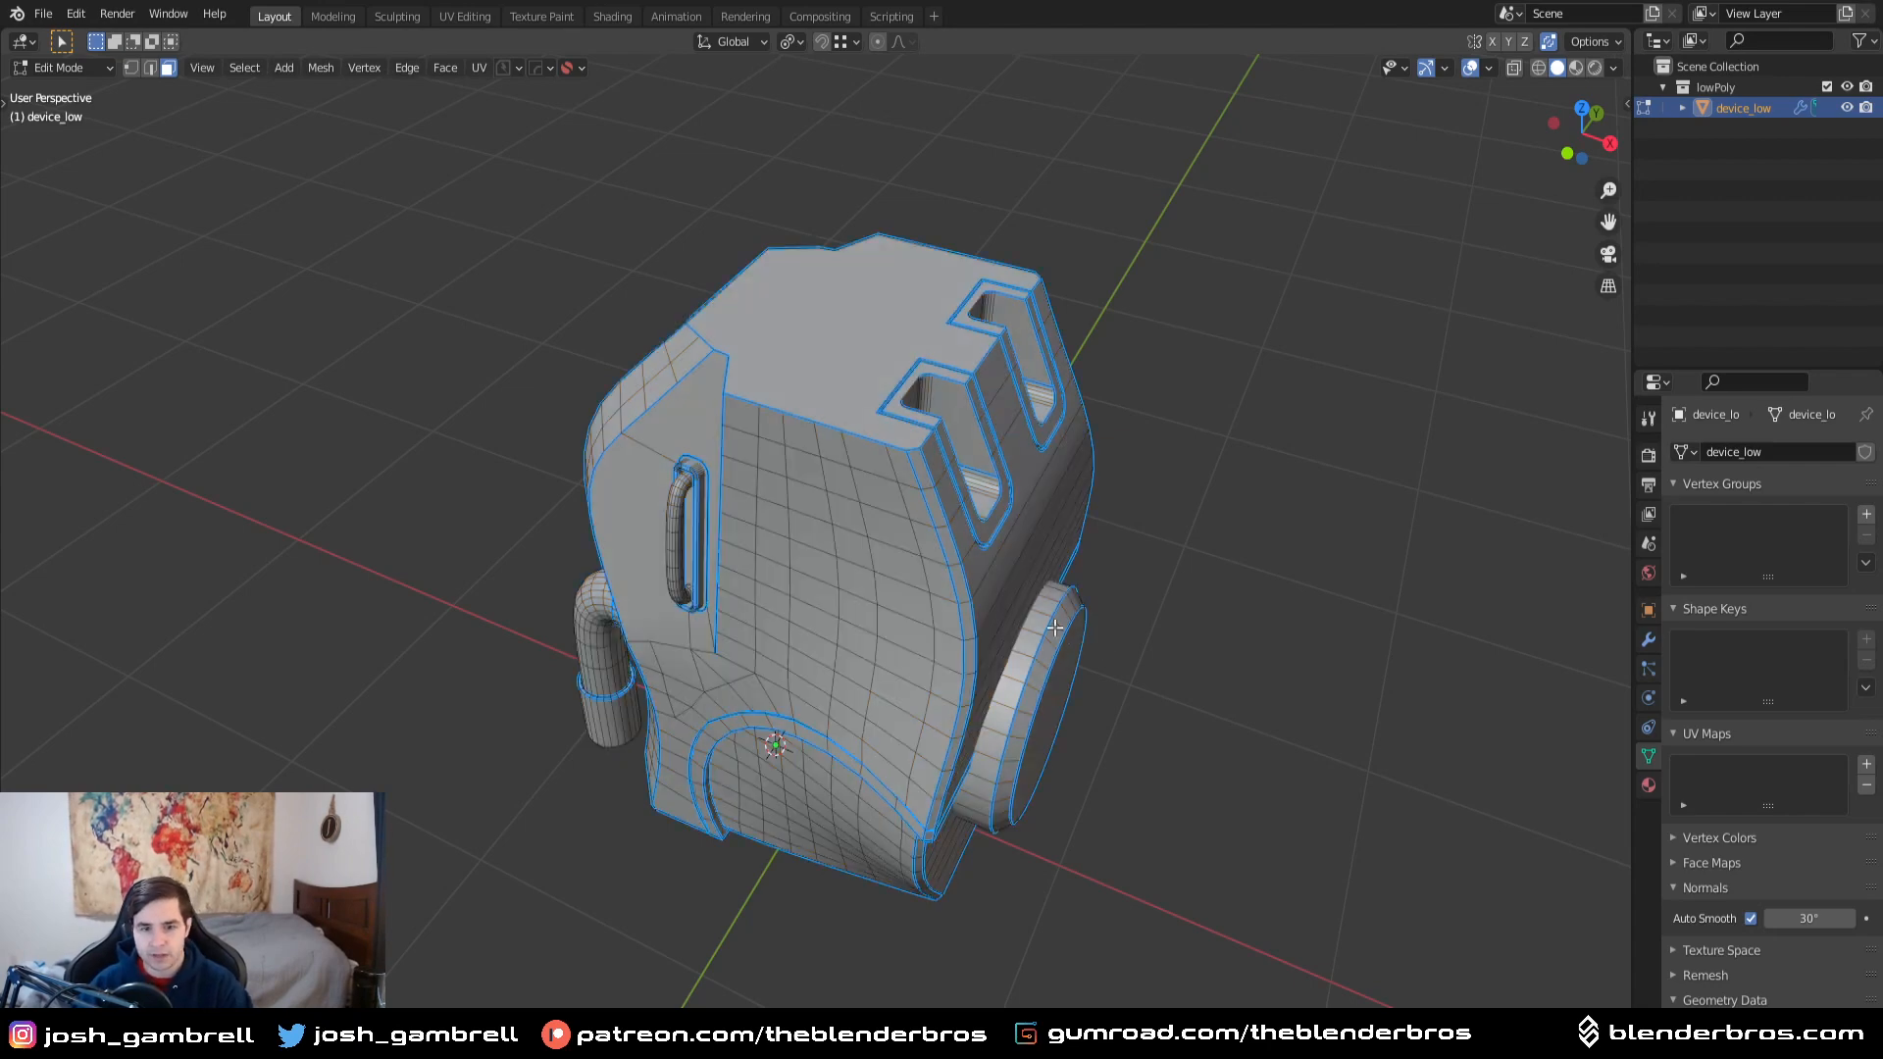
- Switch to edge selection and select all sharp edges of the mesh
middle_click_drag(855, 380, 649, 393)
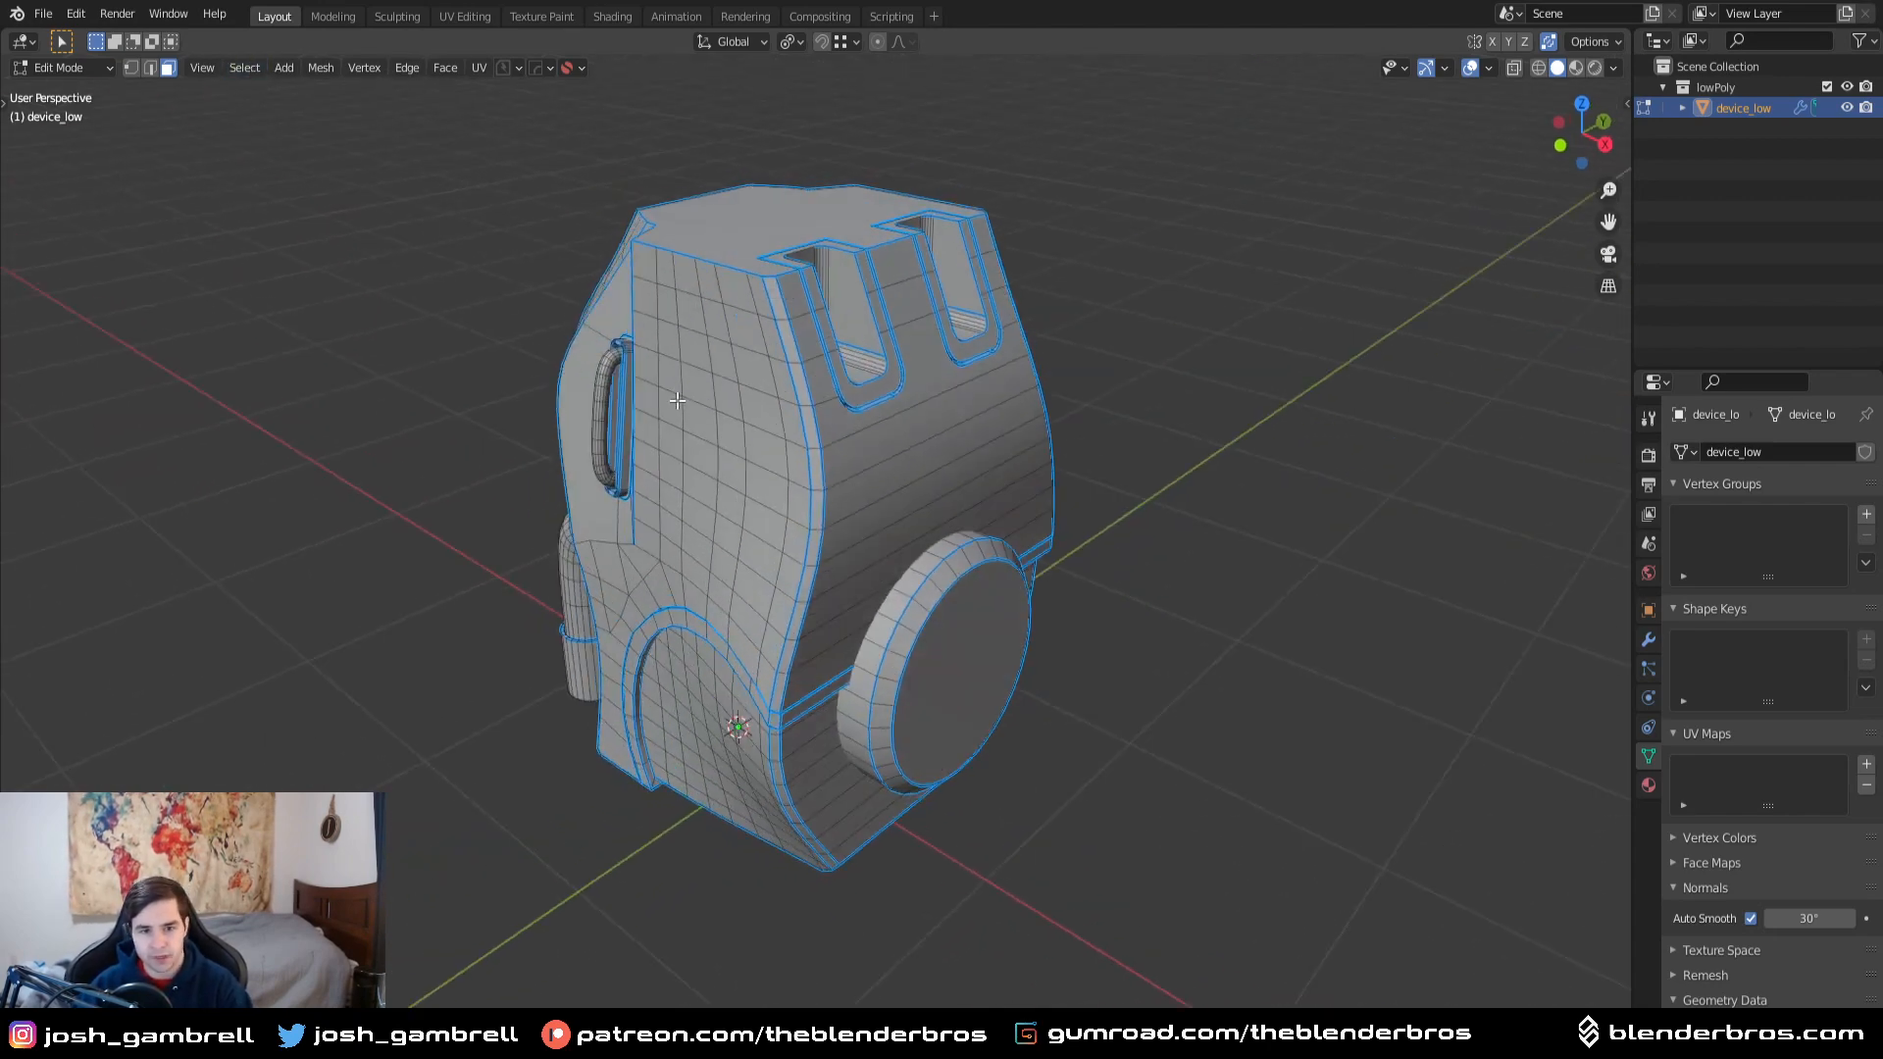
key("Tab")
left_click(676, 520)
left_click(247, 71)
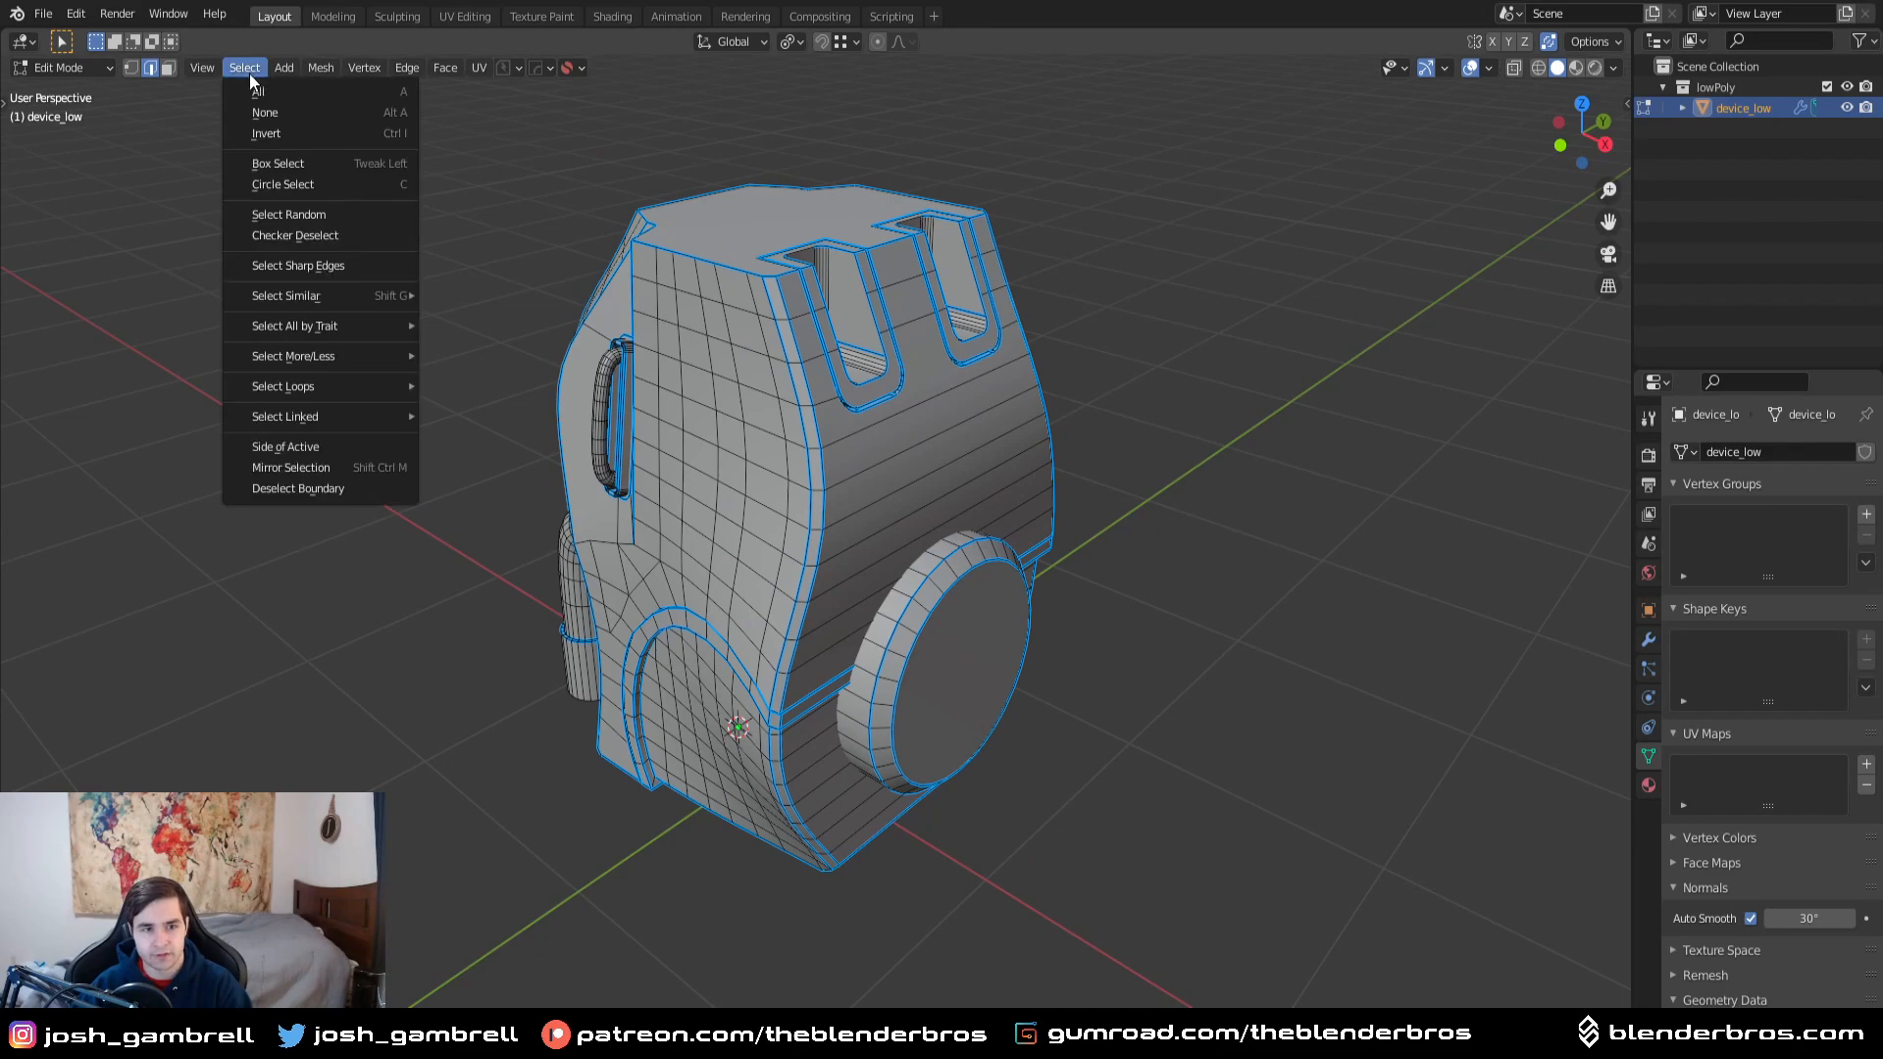
left_click(314, 264)
- Examine the selected sharp edges along the side panel, the lower arch and the area above the handle
middle_click_drag(803, 521, 883, 520)
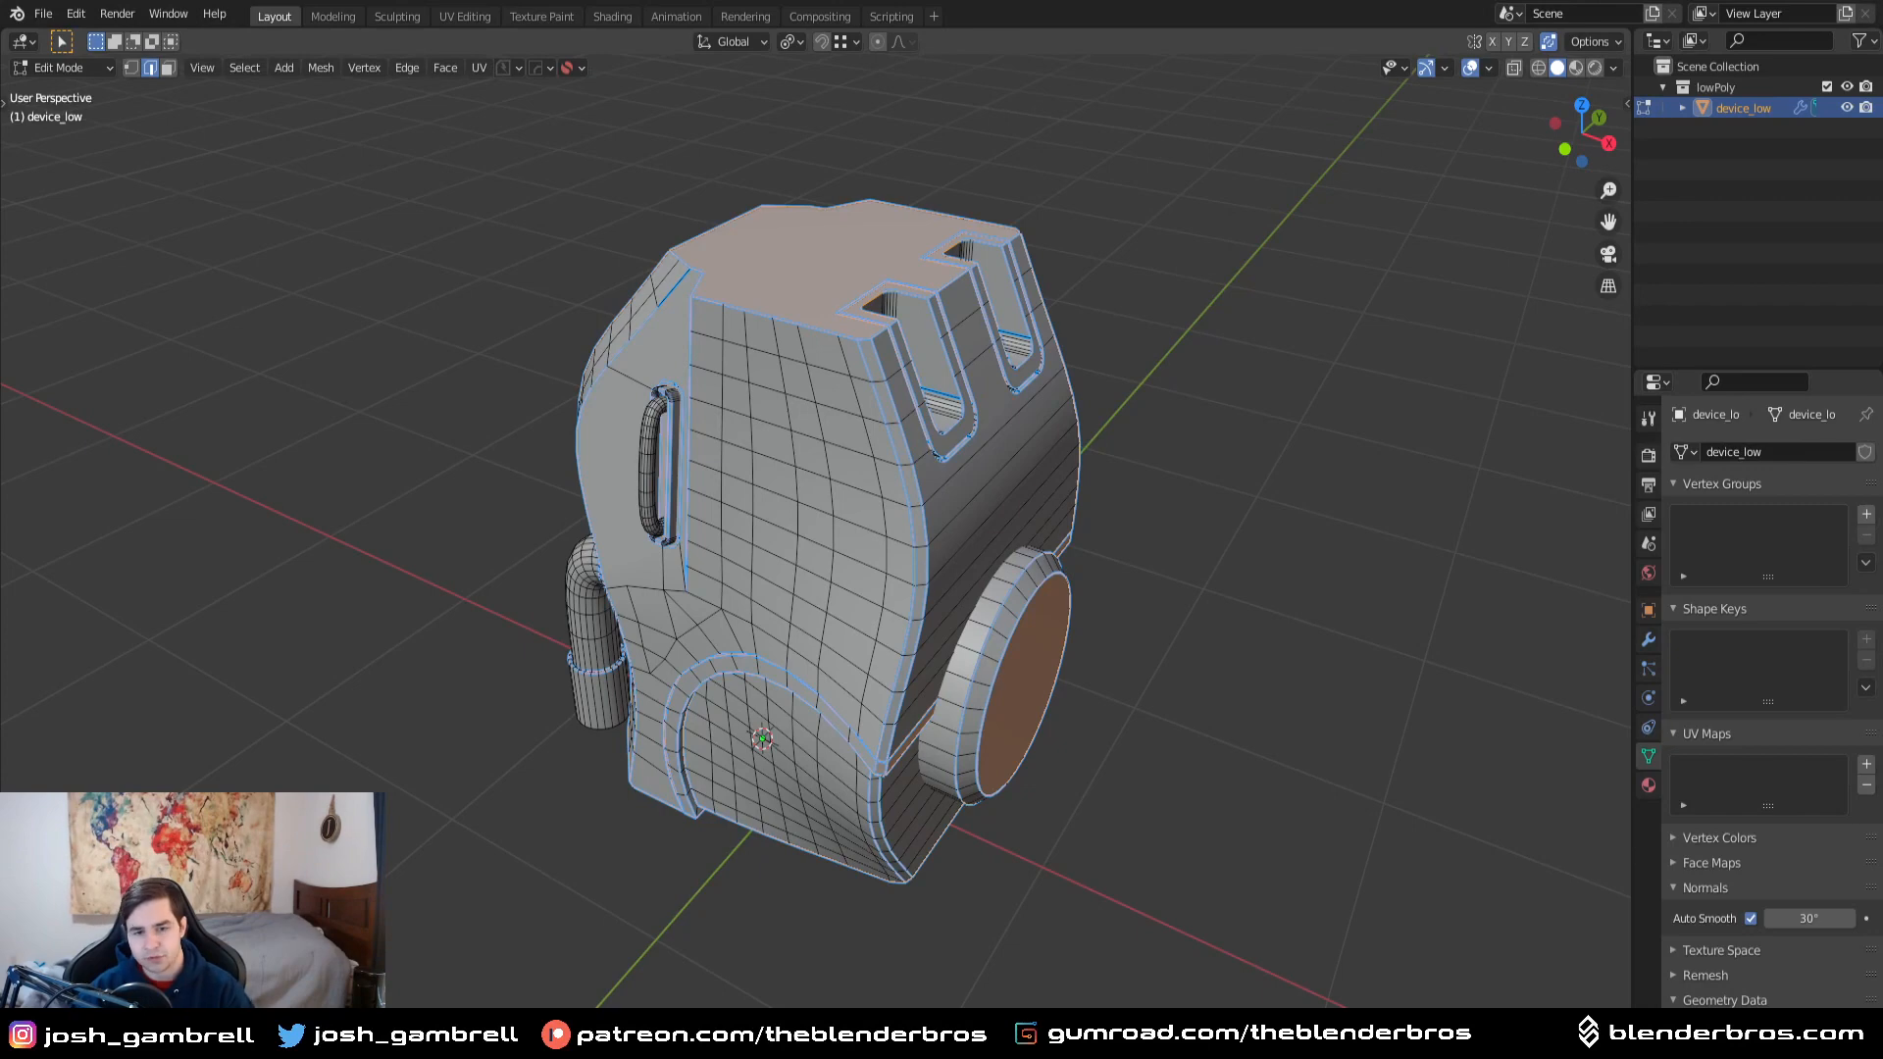
middle_click_drag(1096, 708, 1164, 654)
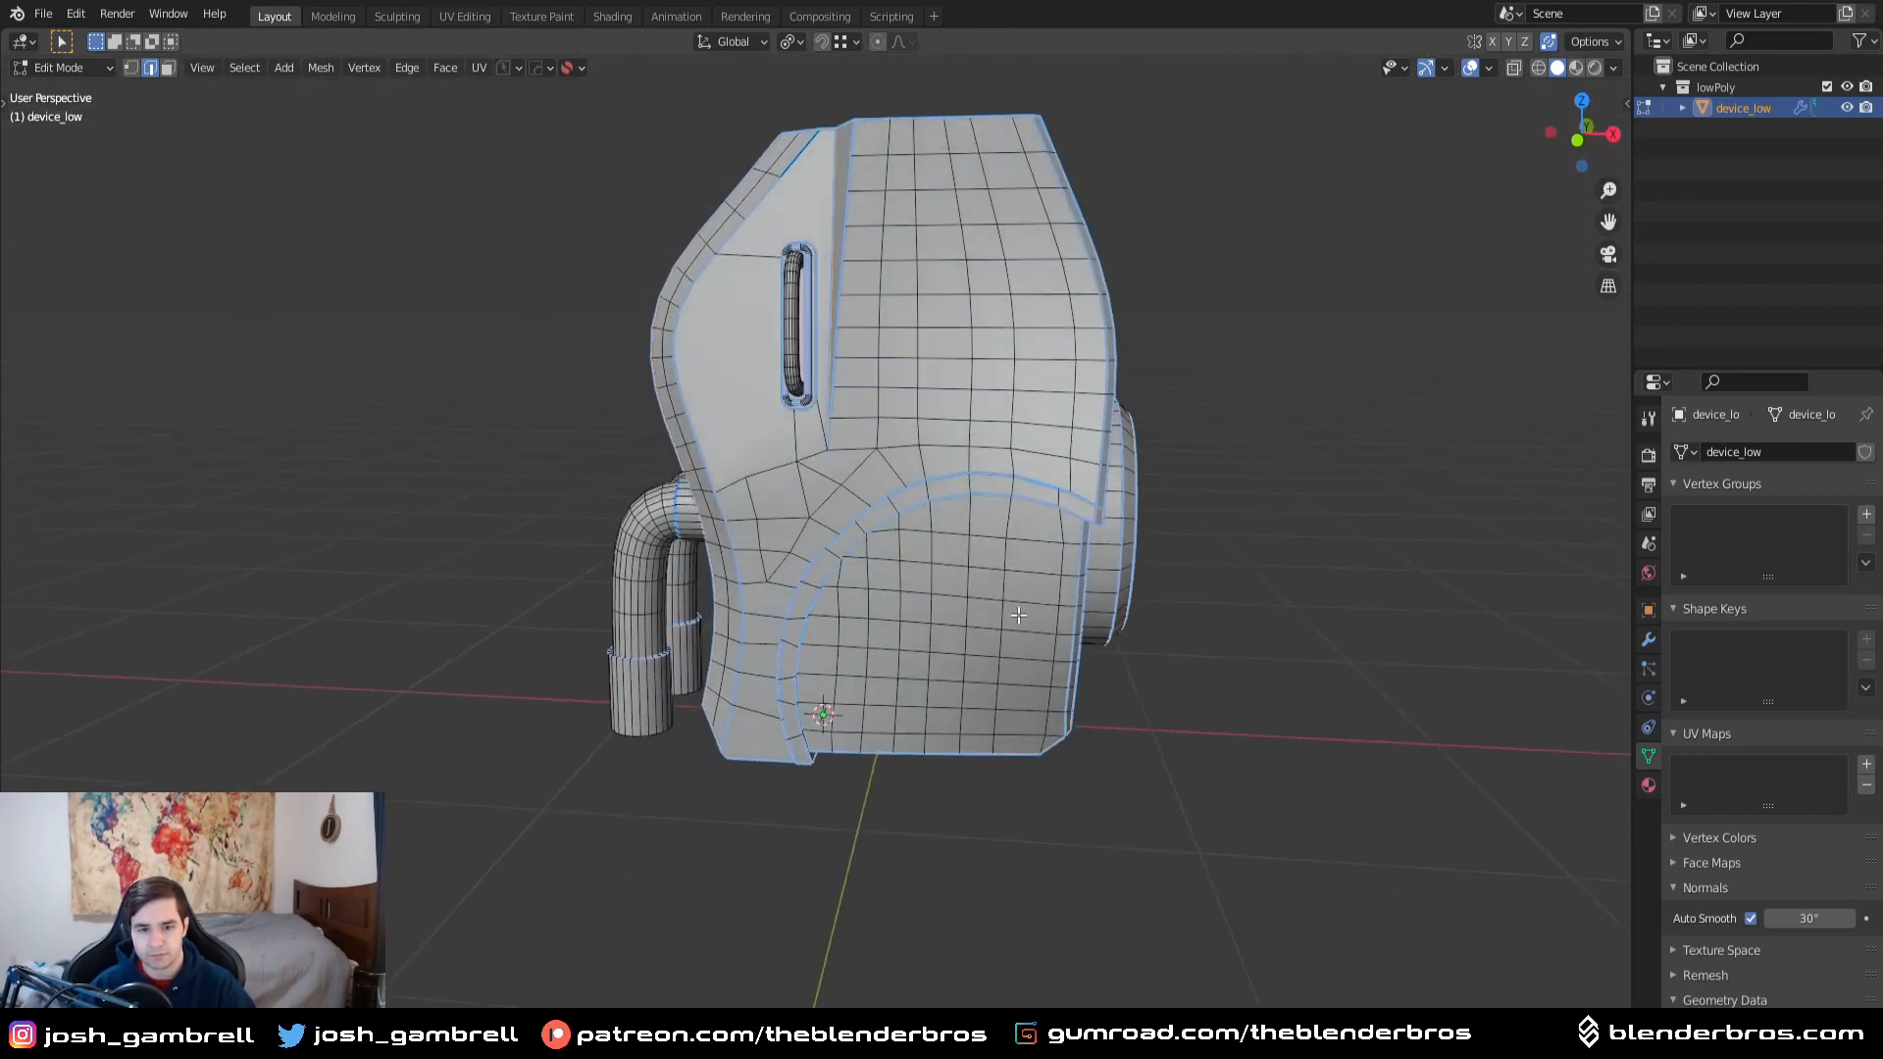
scroll(1077, 565, "up", 3)
middle_click_drag(1077, 565, 1143, 519)
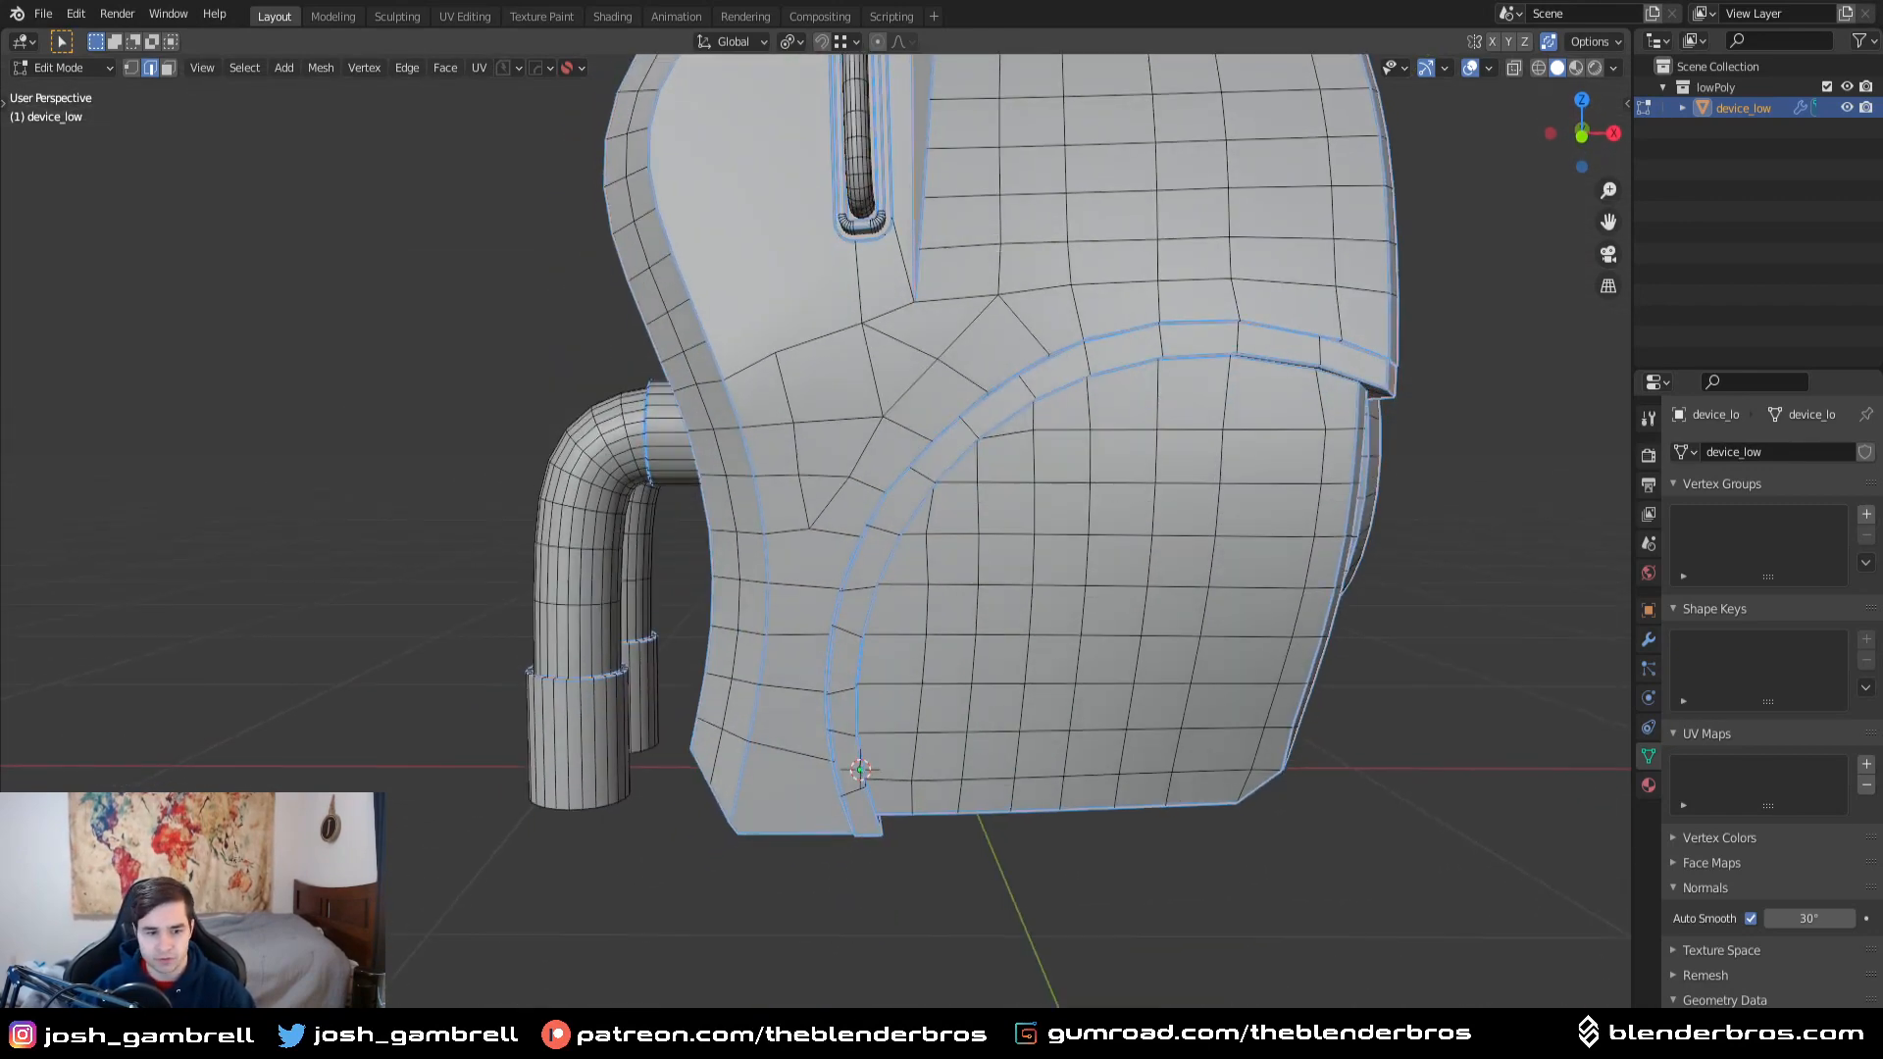
key("a")
key("alt+a")
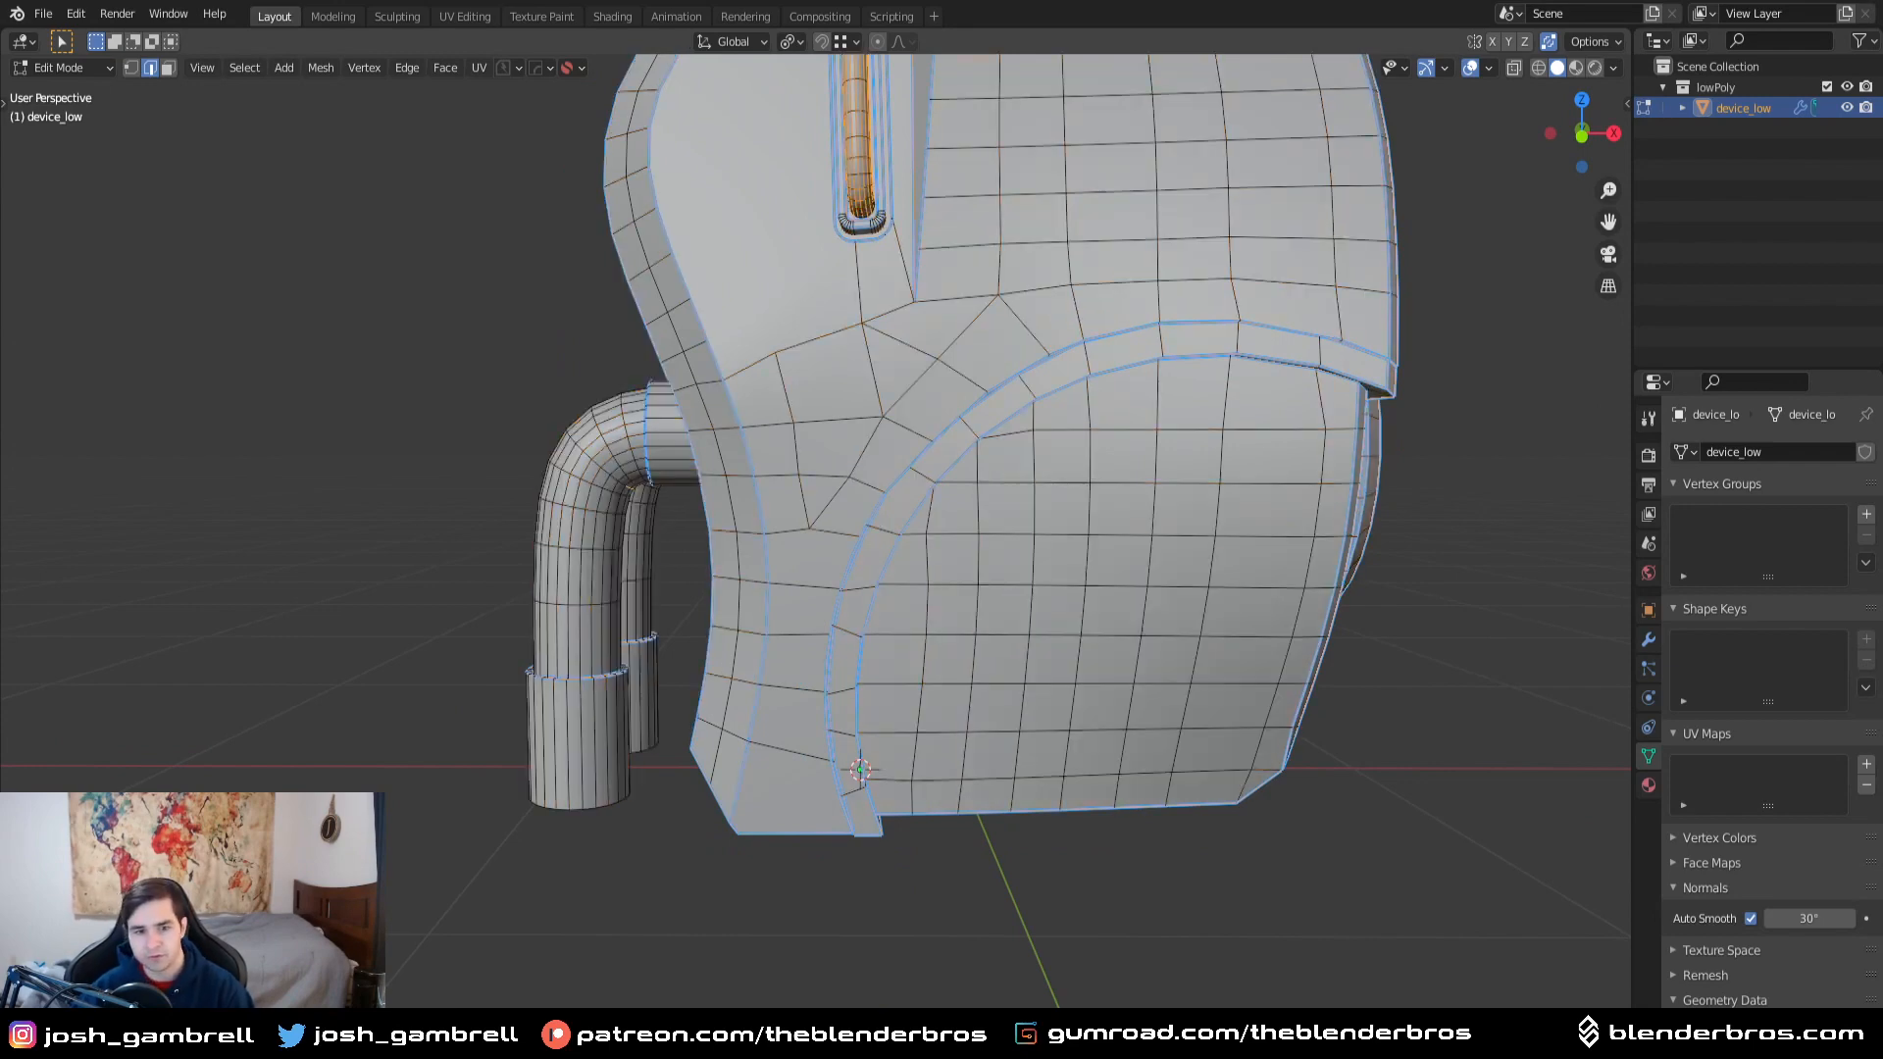
key("alt+a")
middle_click_drag(956, 562, 1152, 559)
scroll(1049, 520, "up", 6)
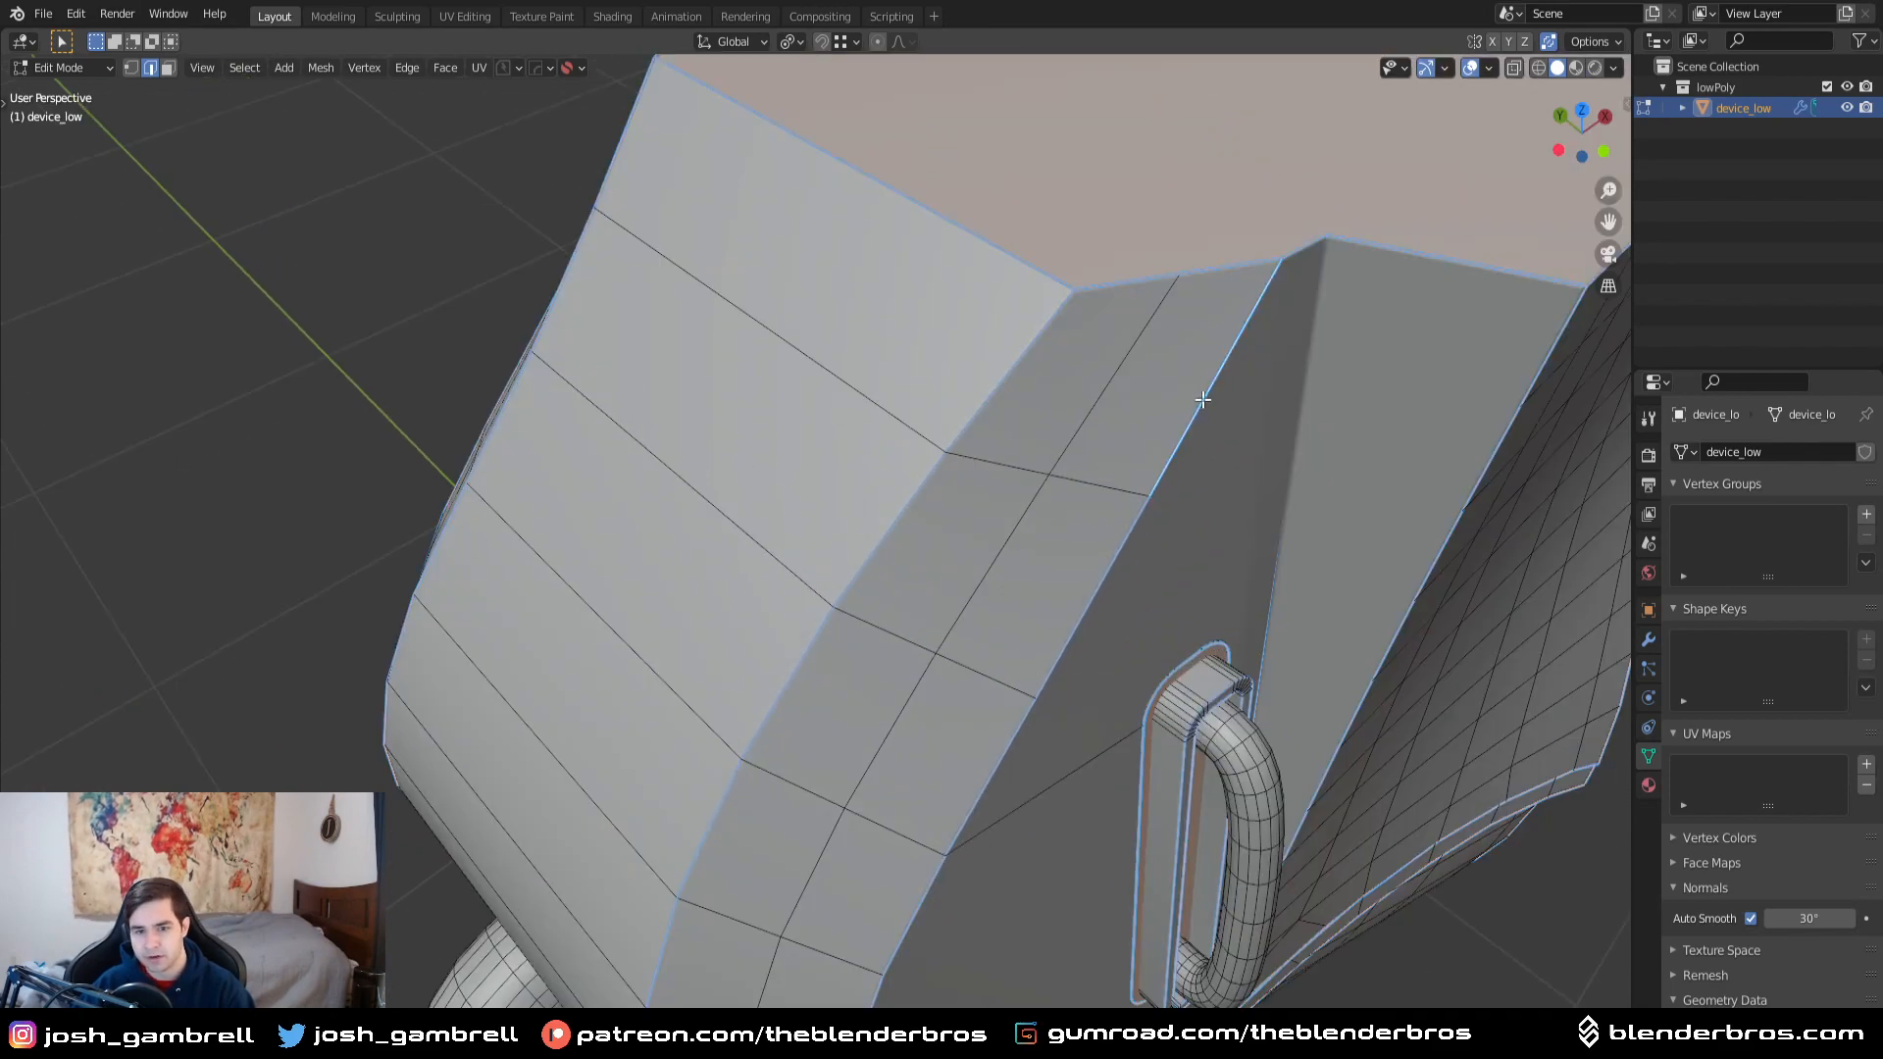
- Examine the selected sharp edges around the round disc, the lower body and the two rear pipes
scroll(1200, 409, "down", 8)
middle_click_drag(1176, 412, 956, 471)
scroll(1010, 515, "up", 3)
scroll(654, 518, "up", 5)
middle_click_drag(828, 764, 642, 816)
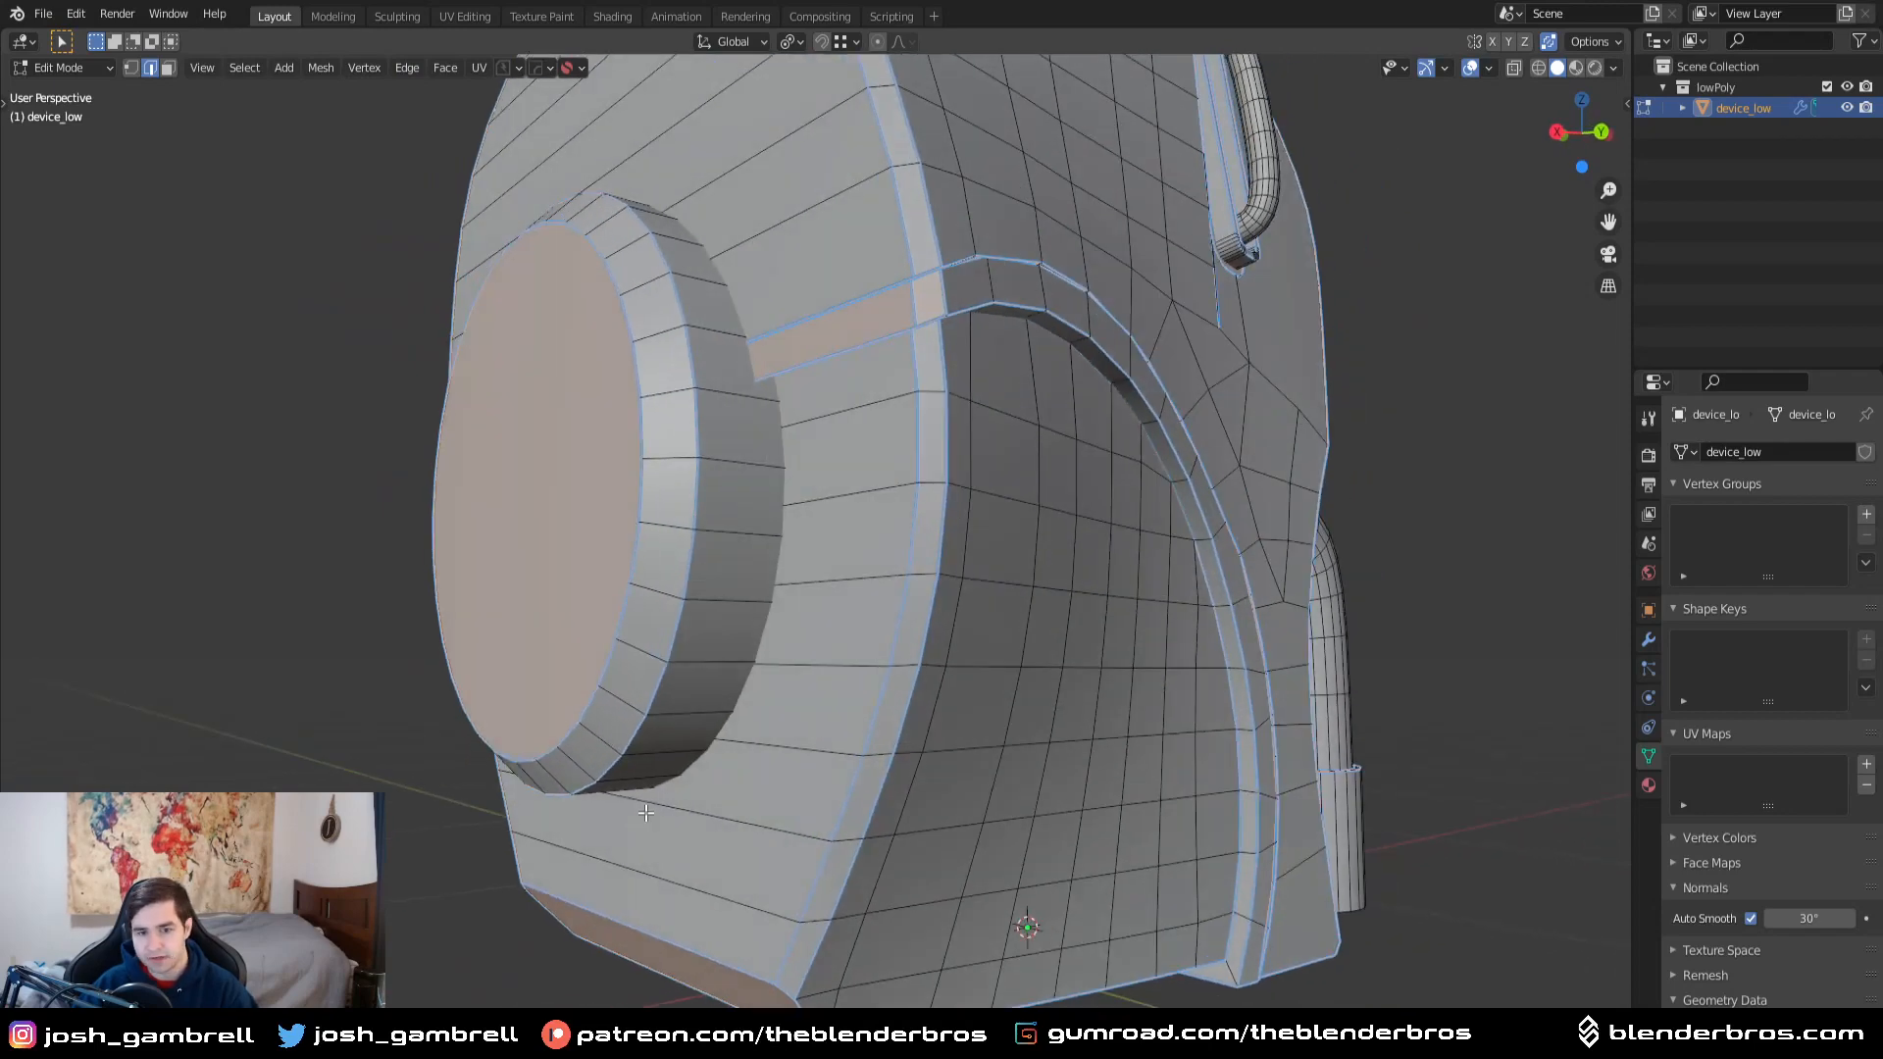
scroll(1088, 750, "down", 3)
middle_click_drag(755, 652, 953, 604)
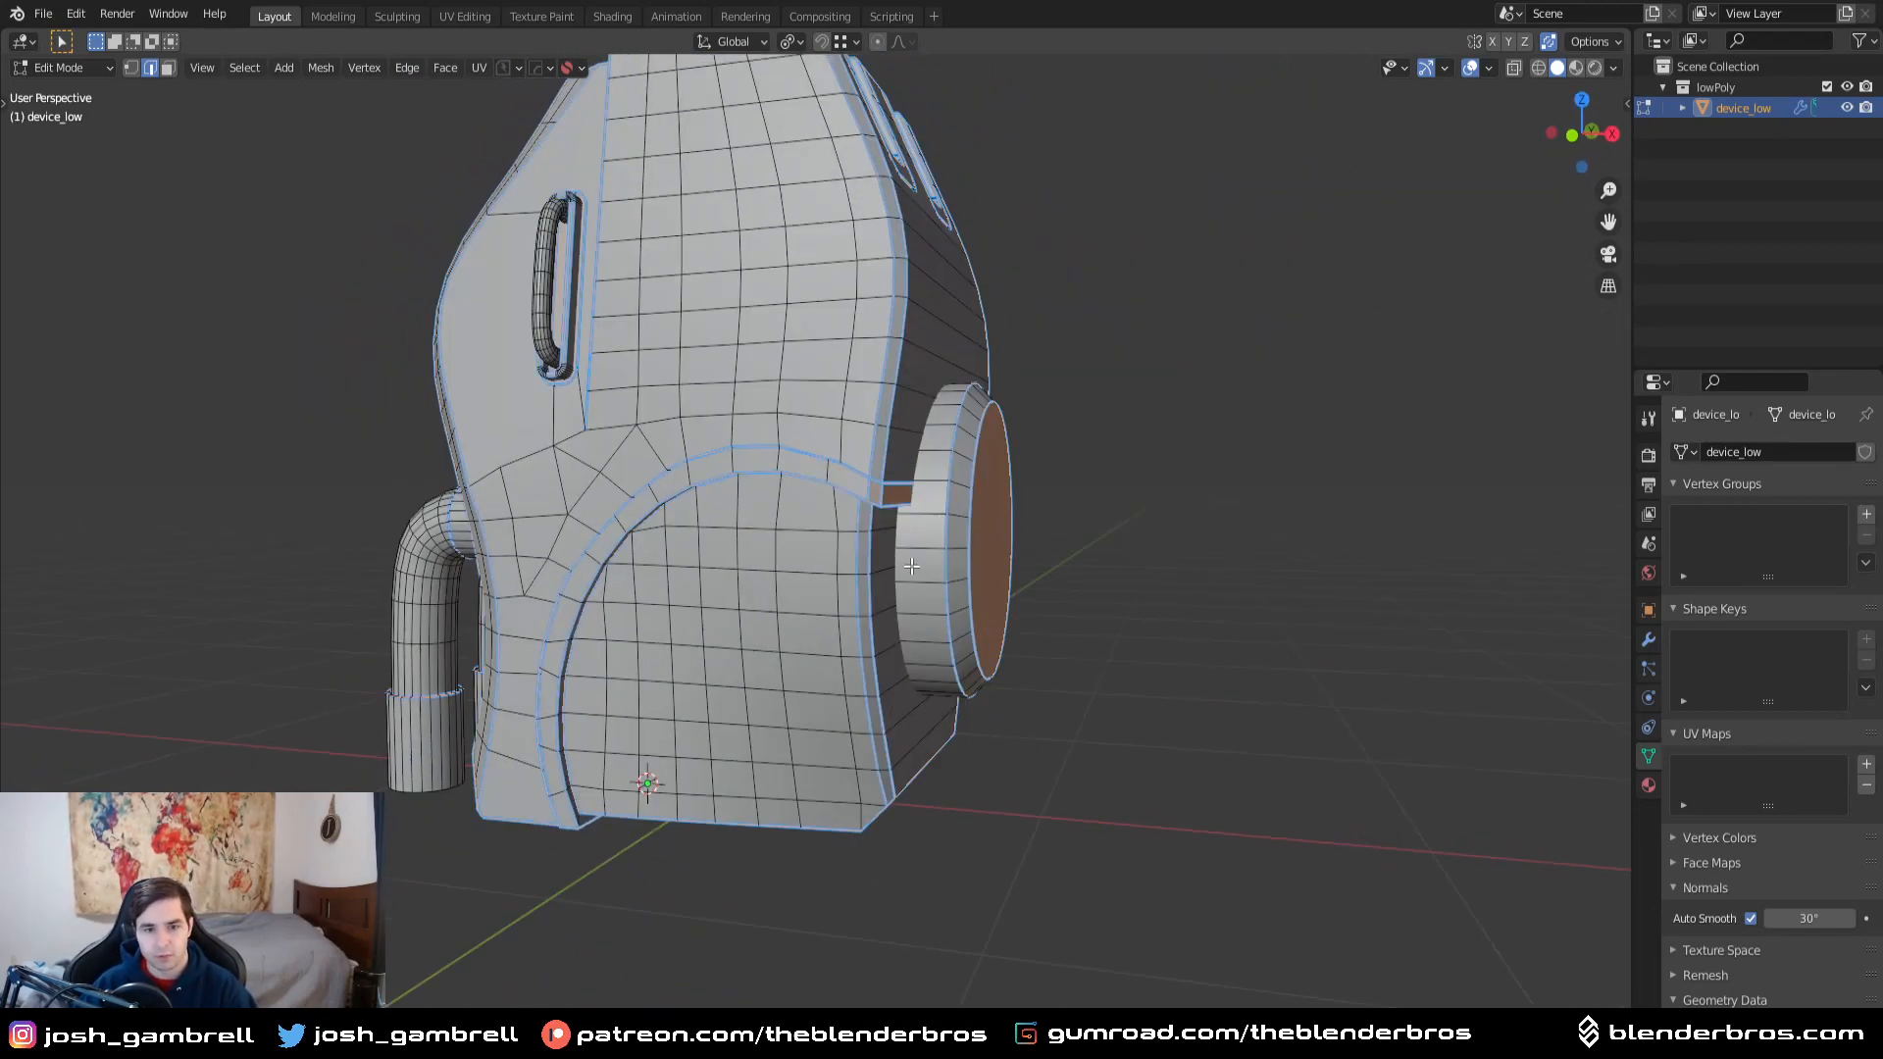
middle_click_drag(711, 556, 910, 608)
scroll(912, 613, "up", 4)
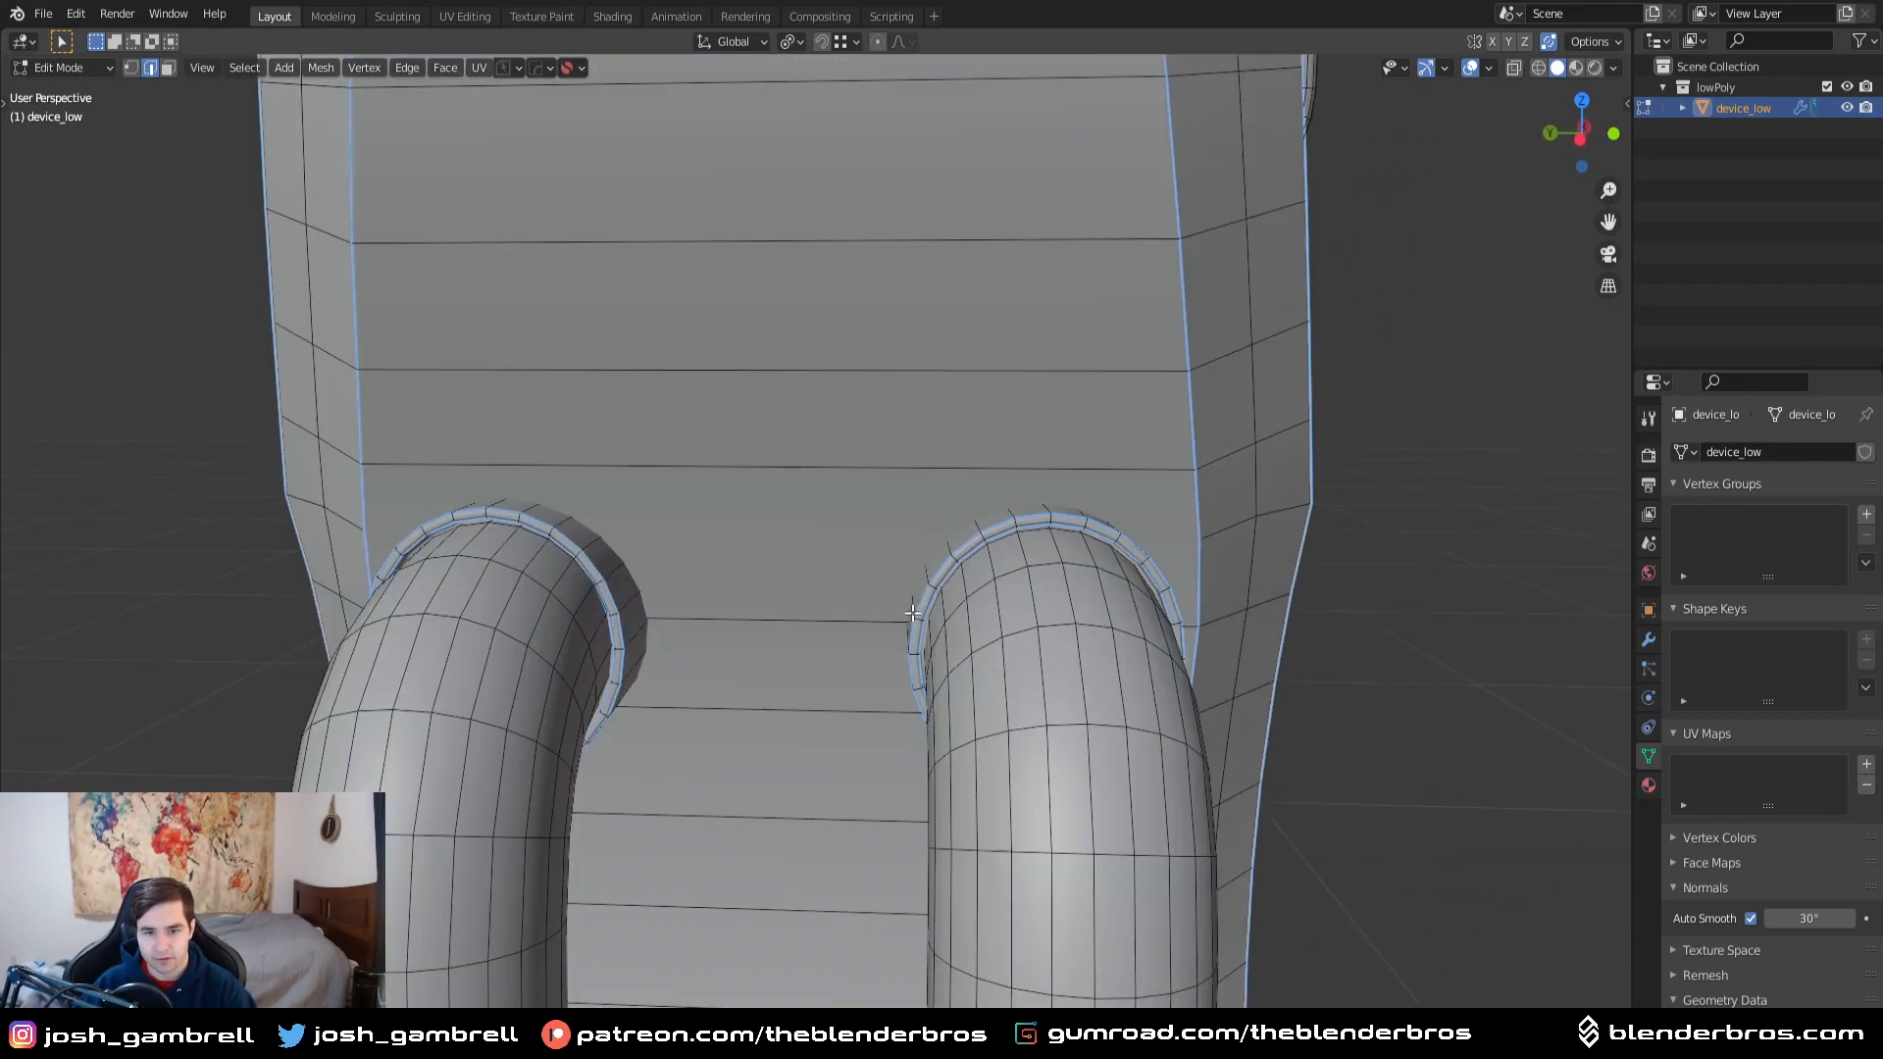
scroll(912, 613, "down", 5)
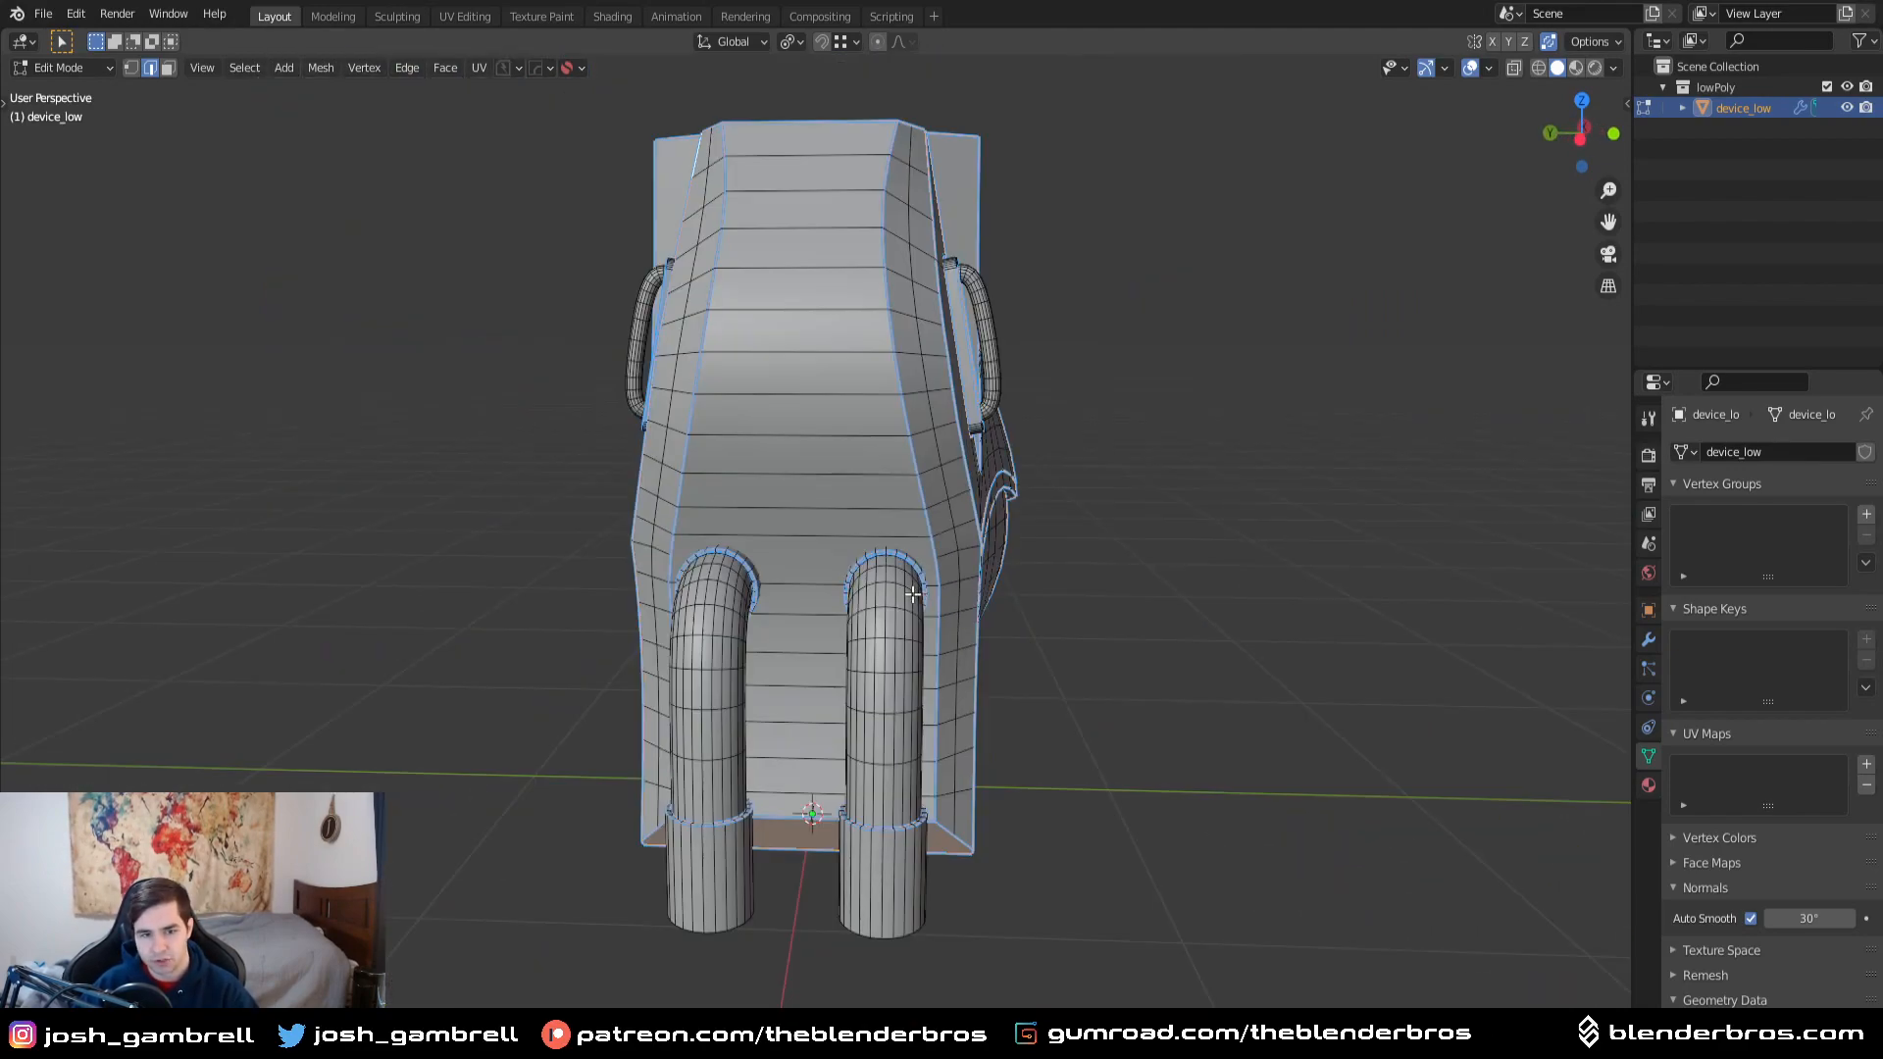
middle_click_drag(937, 583, 818, 633)
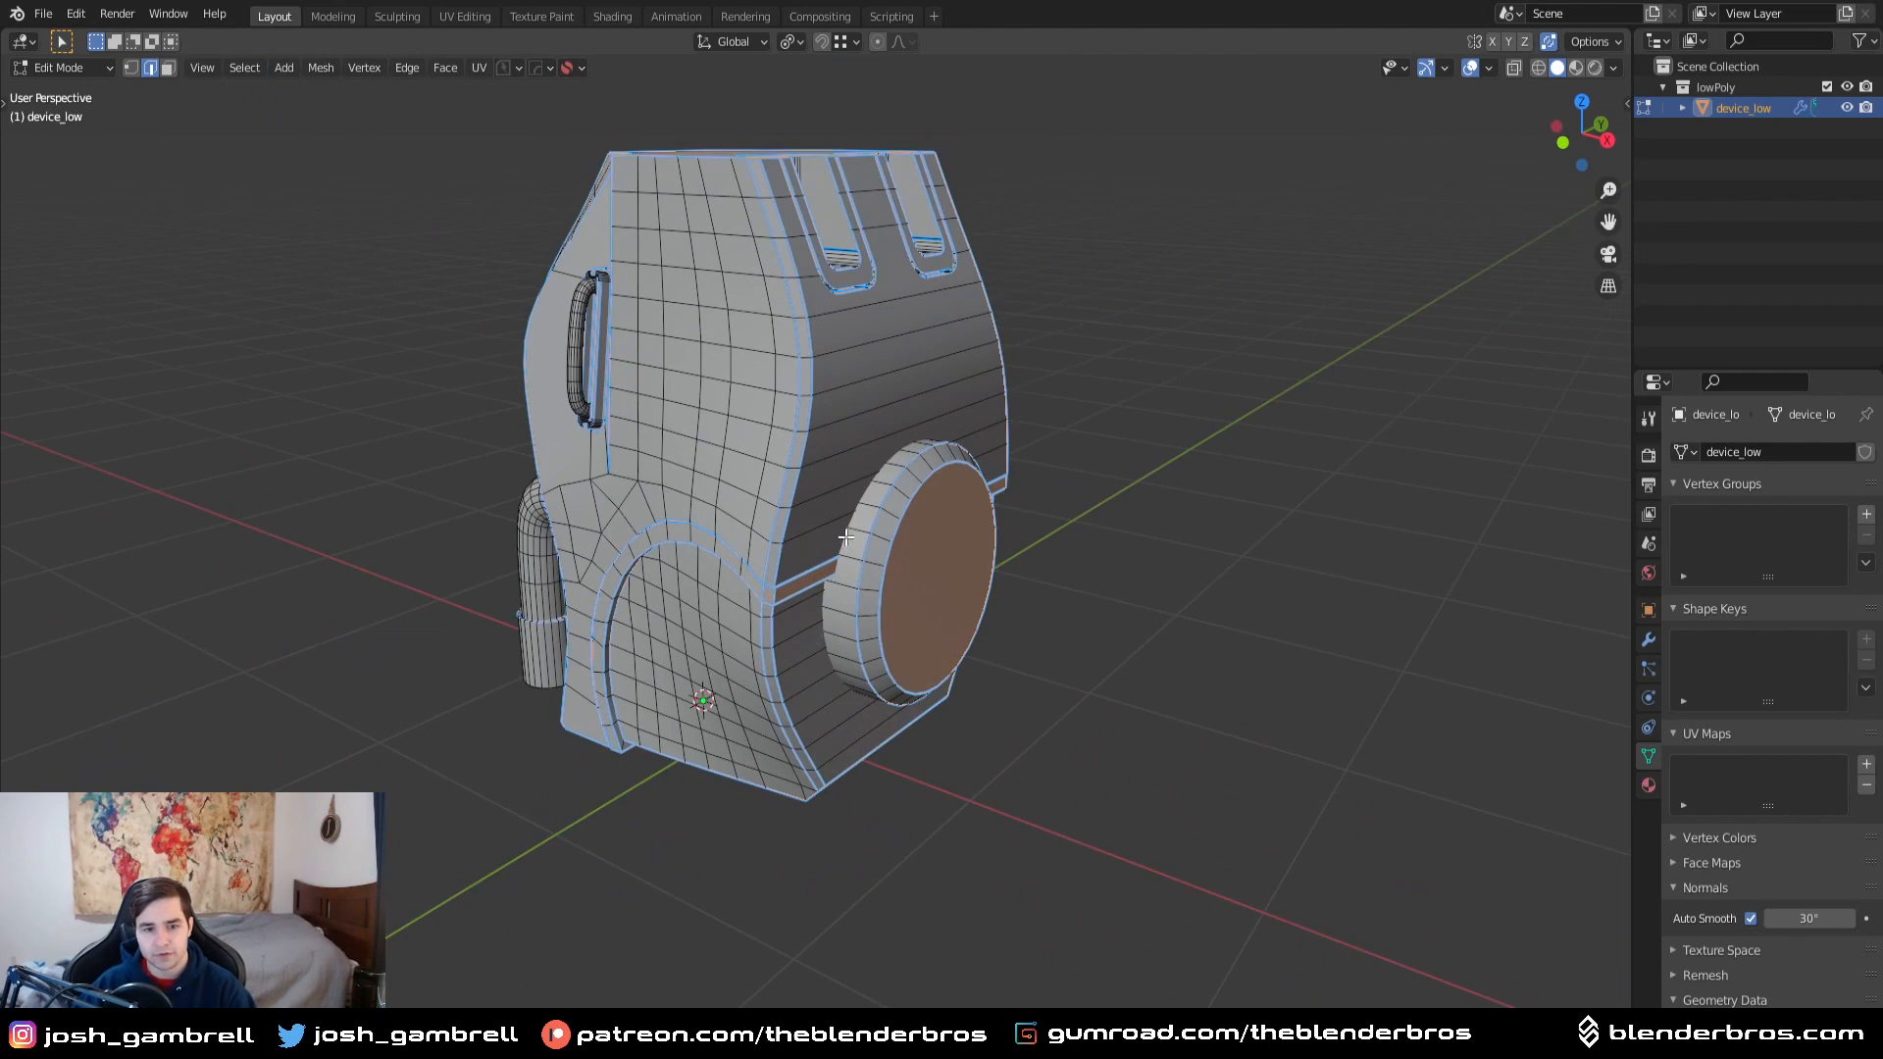
middle_click_drag(849, 541, 835, 619)
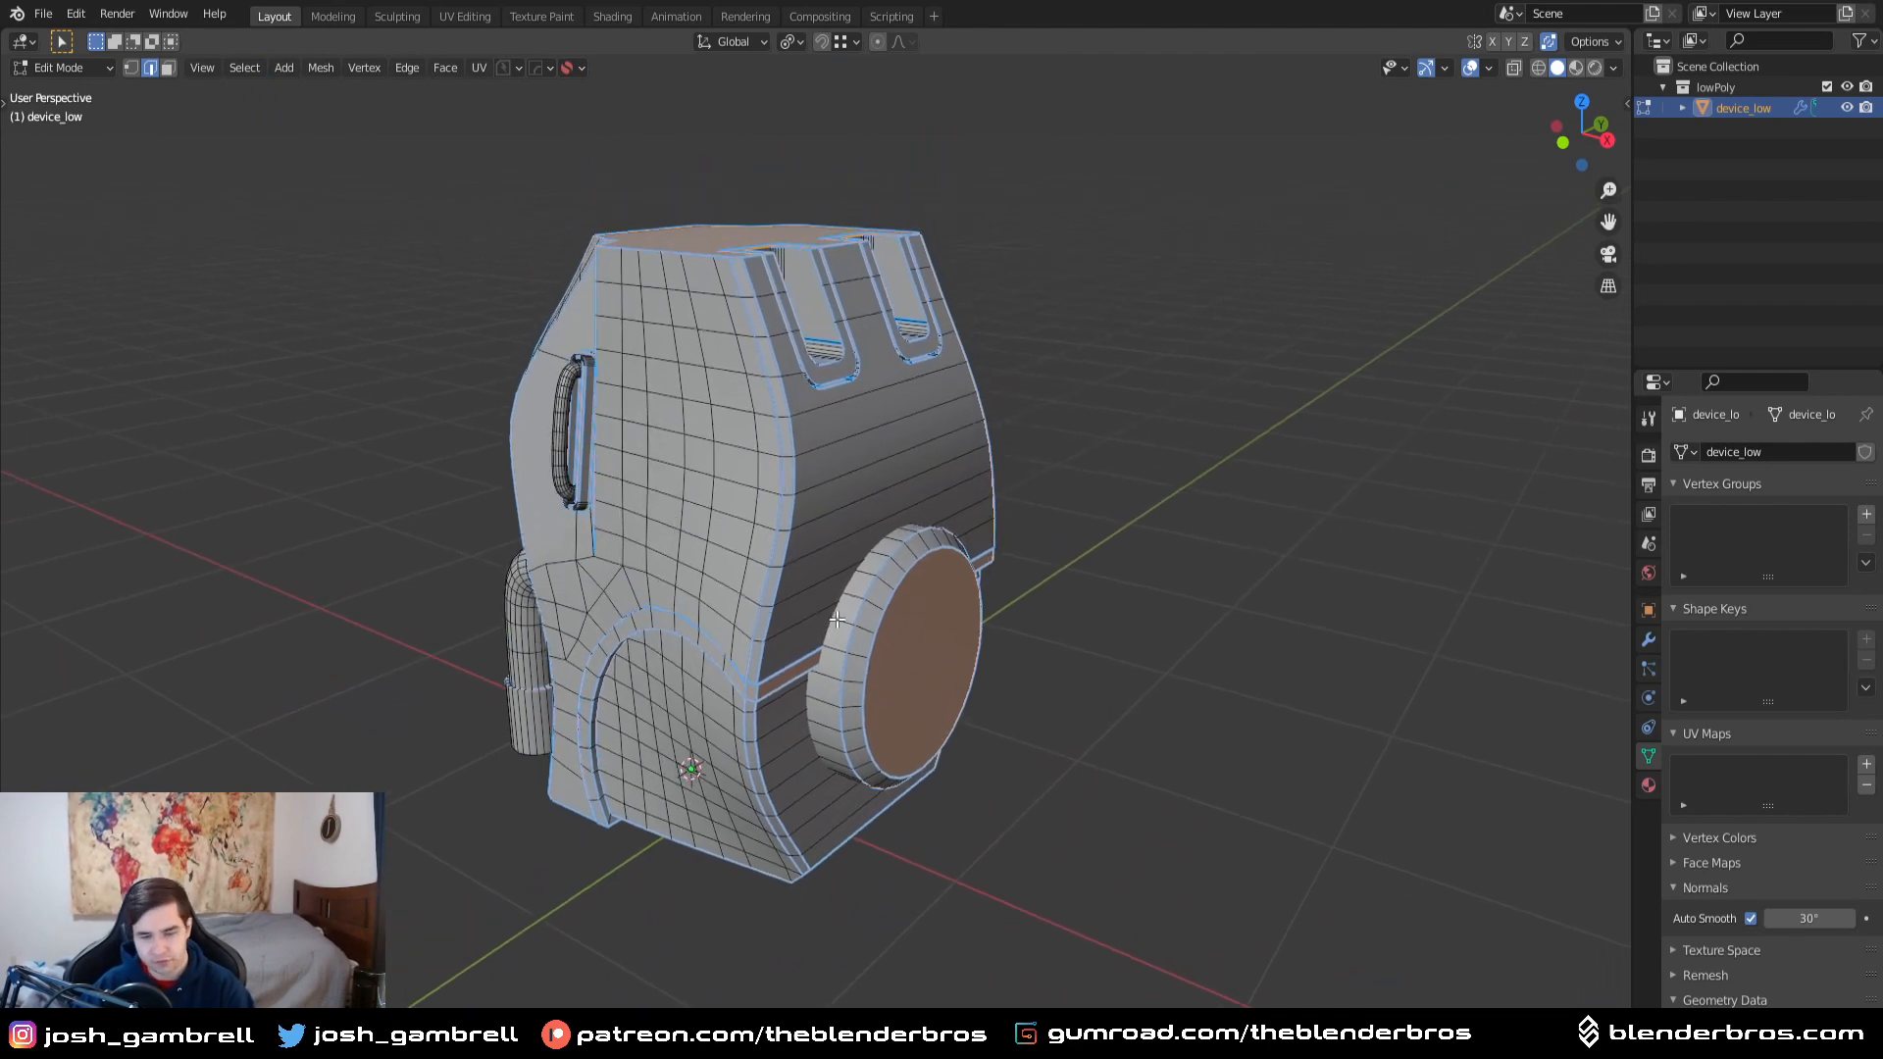
- Mark the selected sharp edges as seams and clear the selection
key("ctrl+e")
left_click(836, 596)
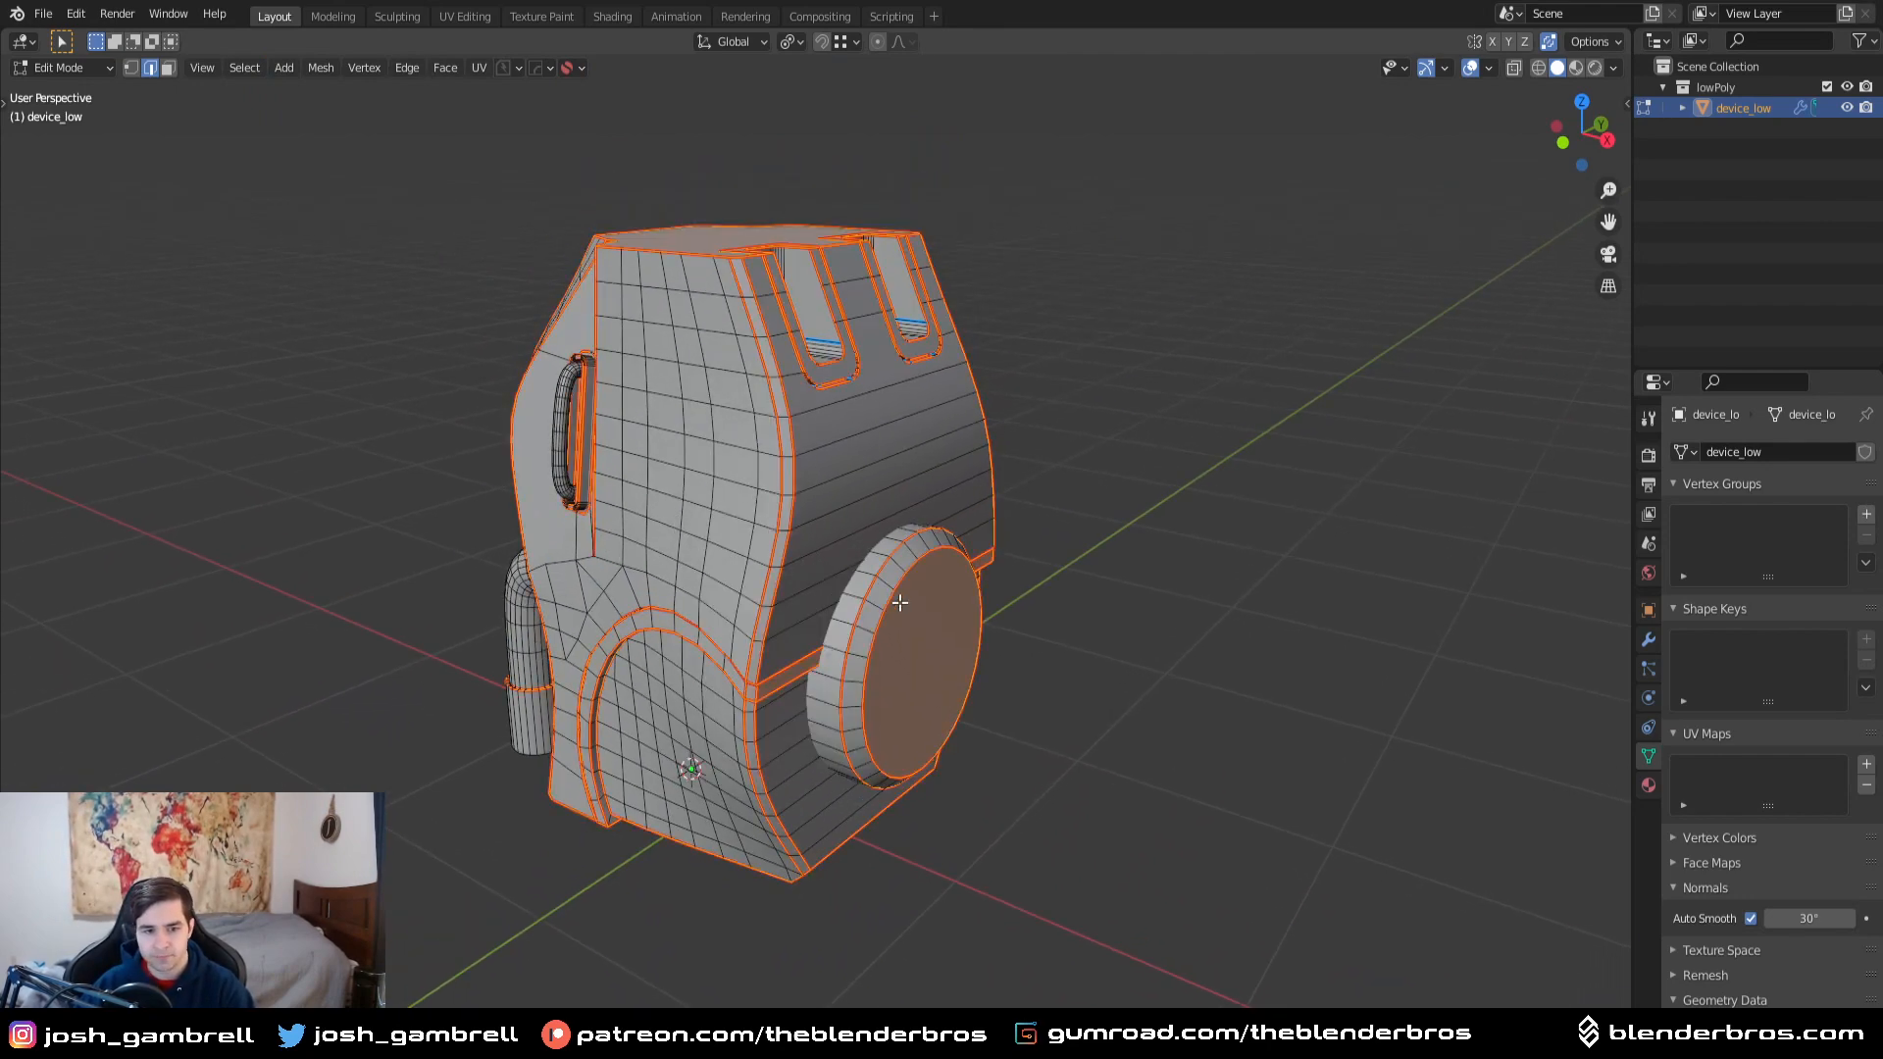
mouse_move(900, 603)
middle_mouse_down()
mouse_move(922, 606)
mouse_move(887, 618)
middle_mouse_up()
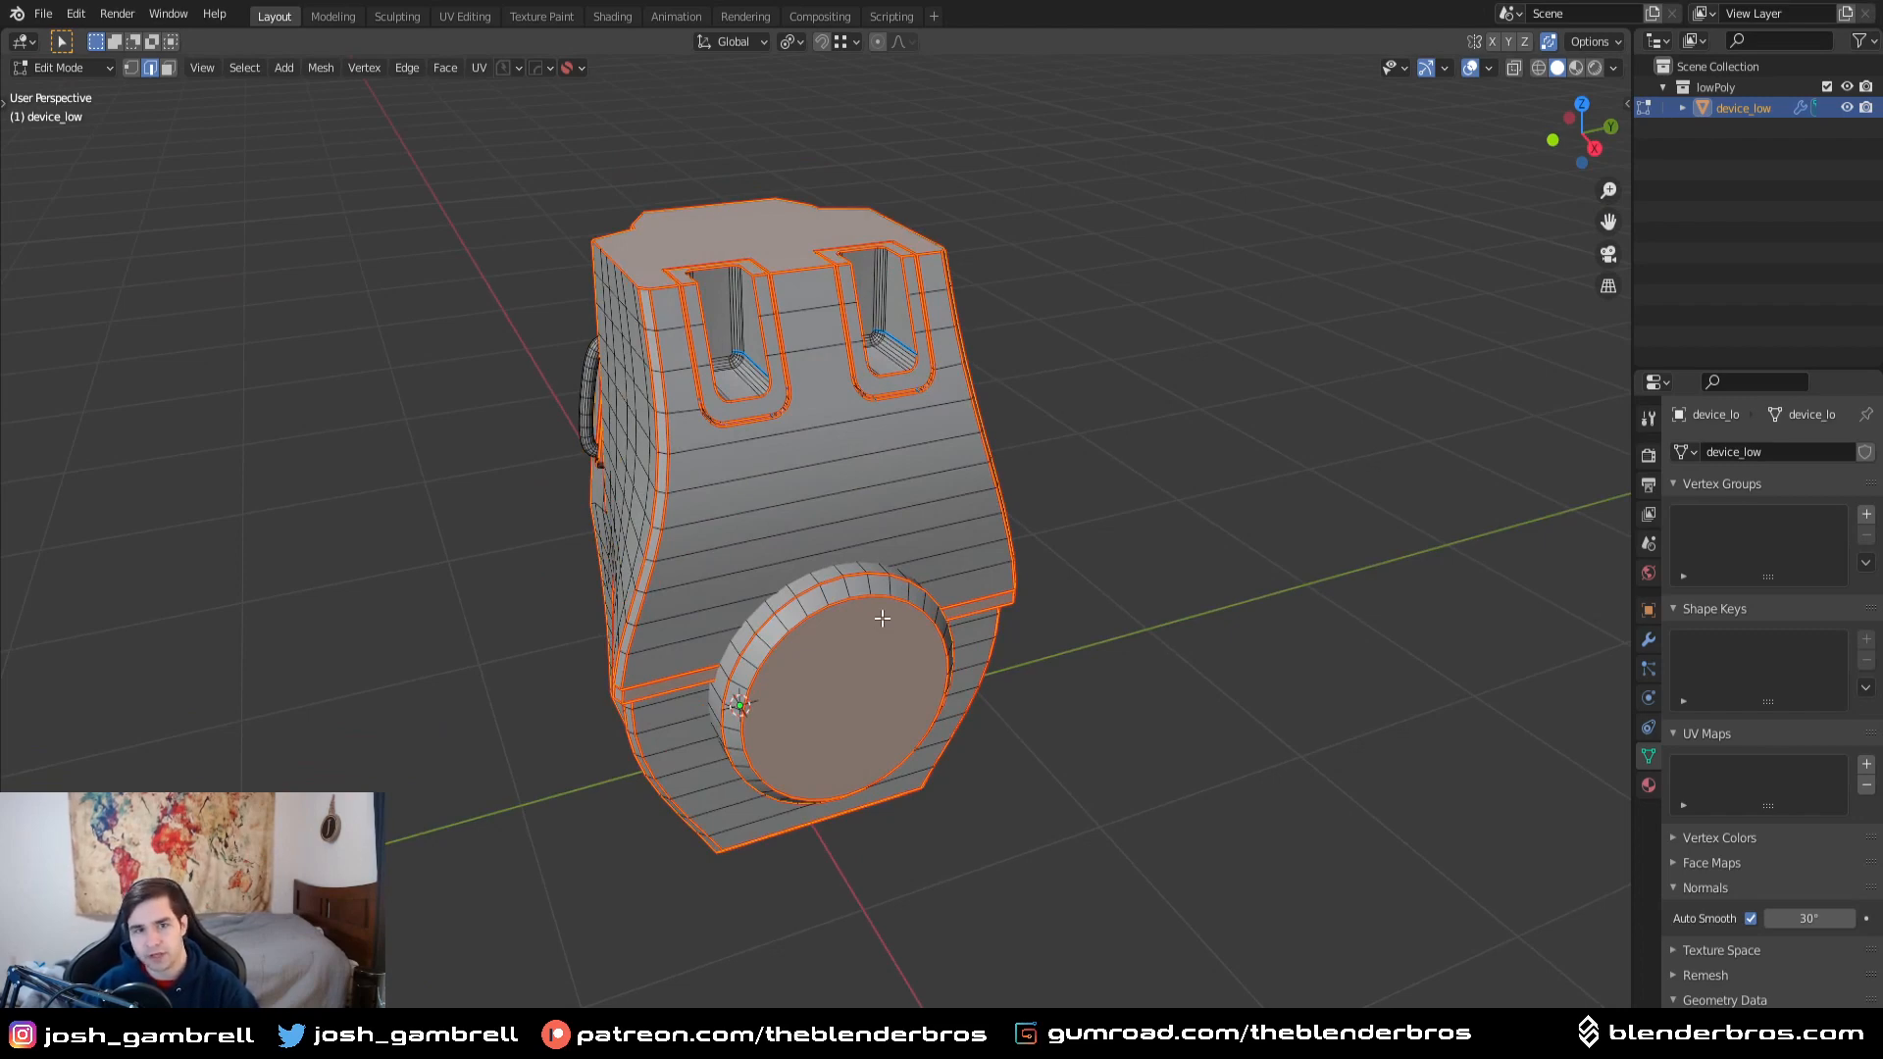
key("alt+a")
middle_click_drag(882, 617, 961, 628)
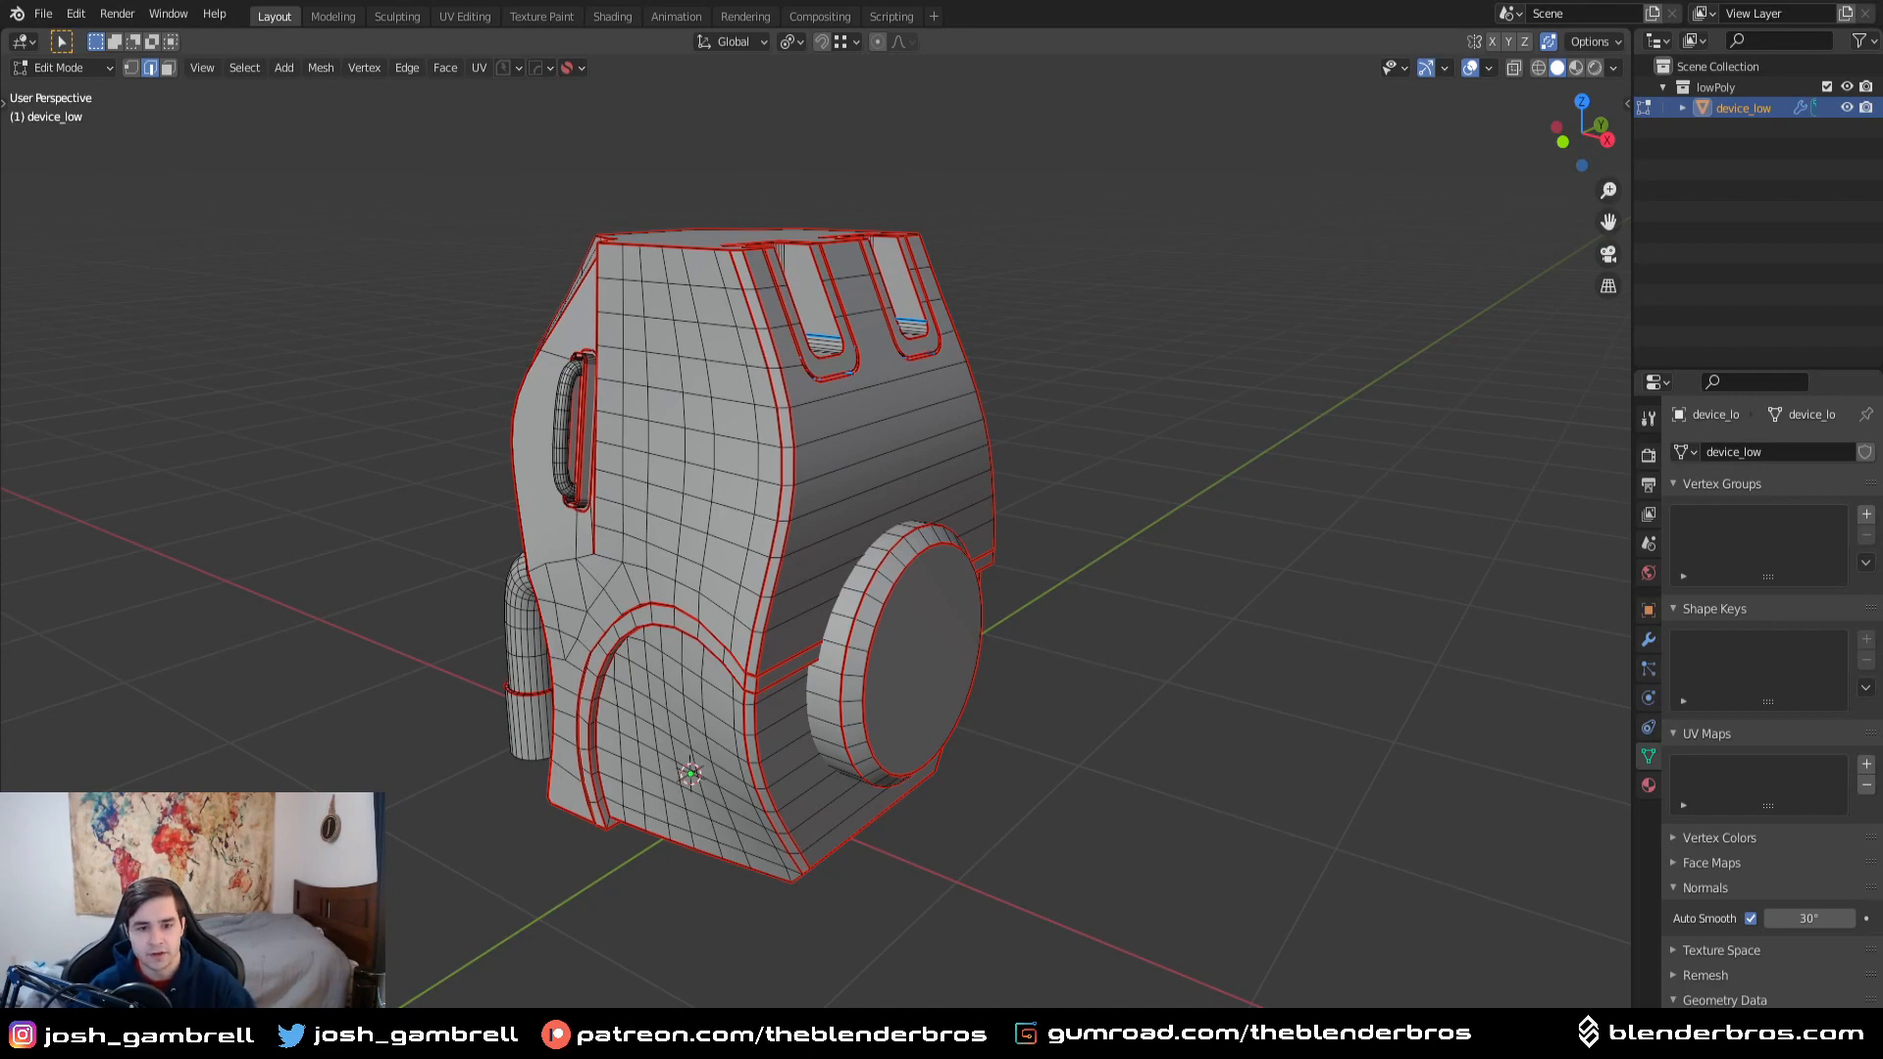
left_click(244, 67)
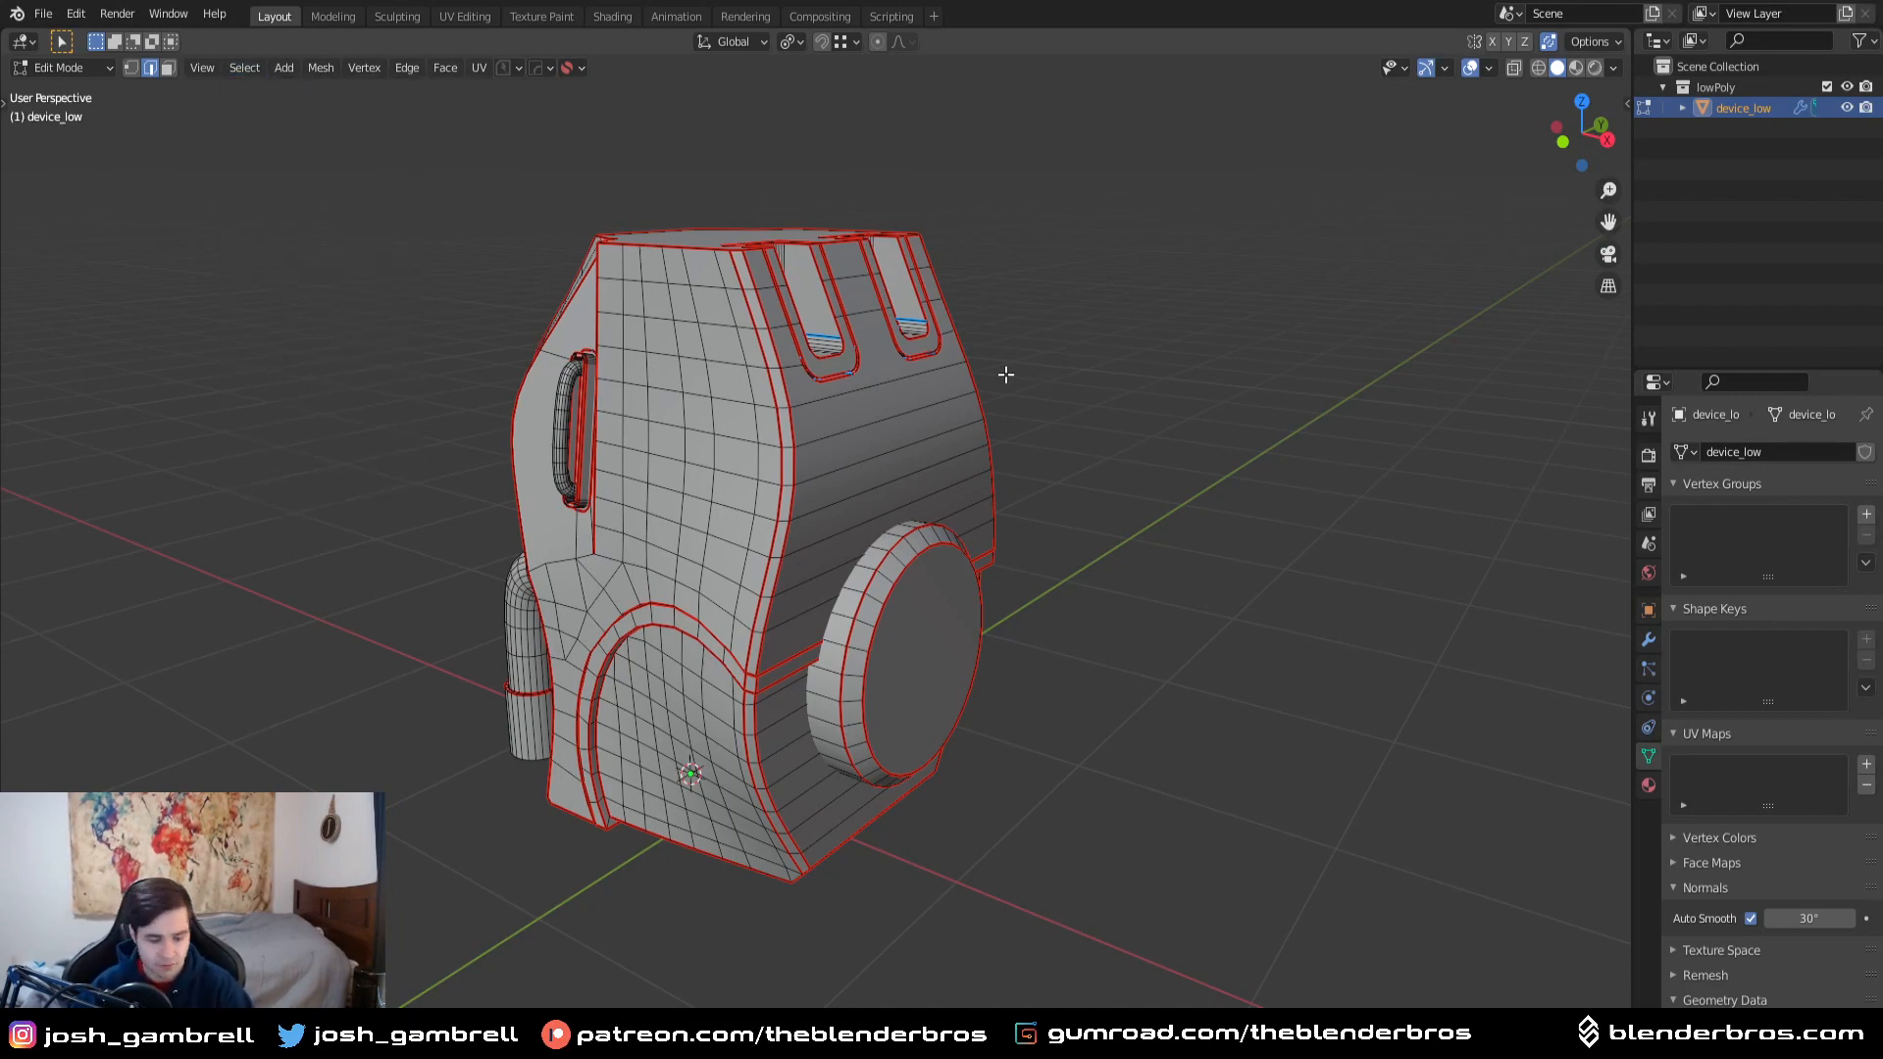
- Split the 3D viewport vertically and turn the new area into a UV Editor
middle_click_drag(1005, 373, 967, 385)
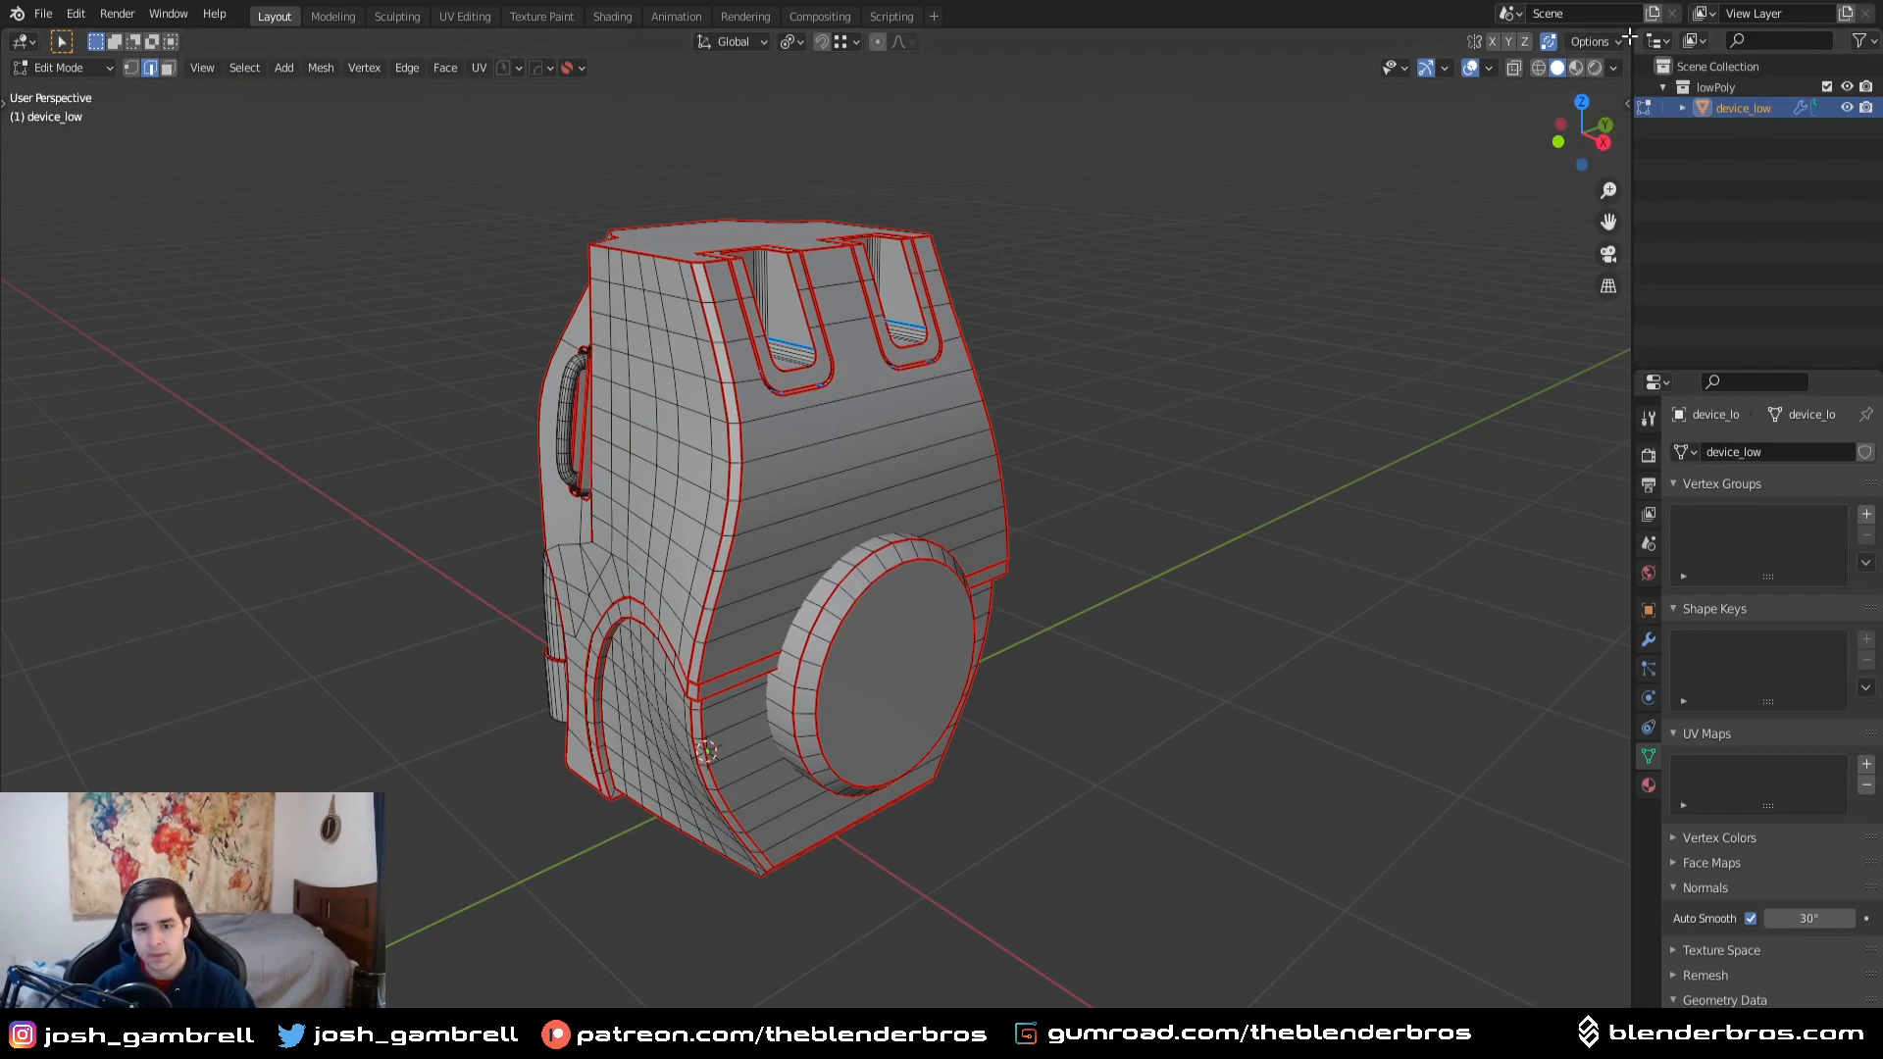
left_click_drag(1629, 36, 982, 147)
left_click(1005, 40)
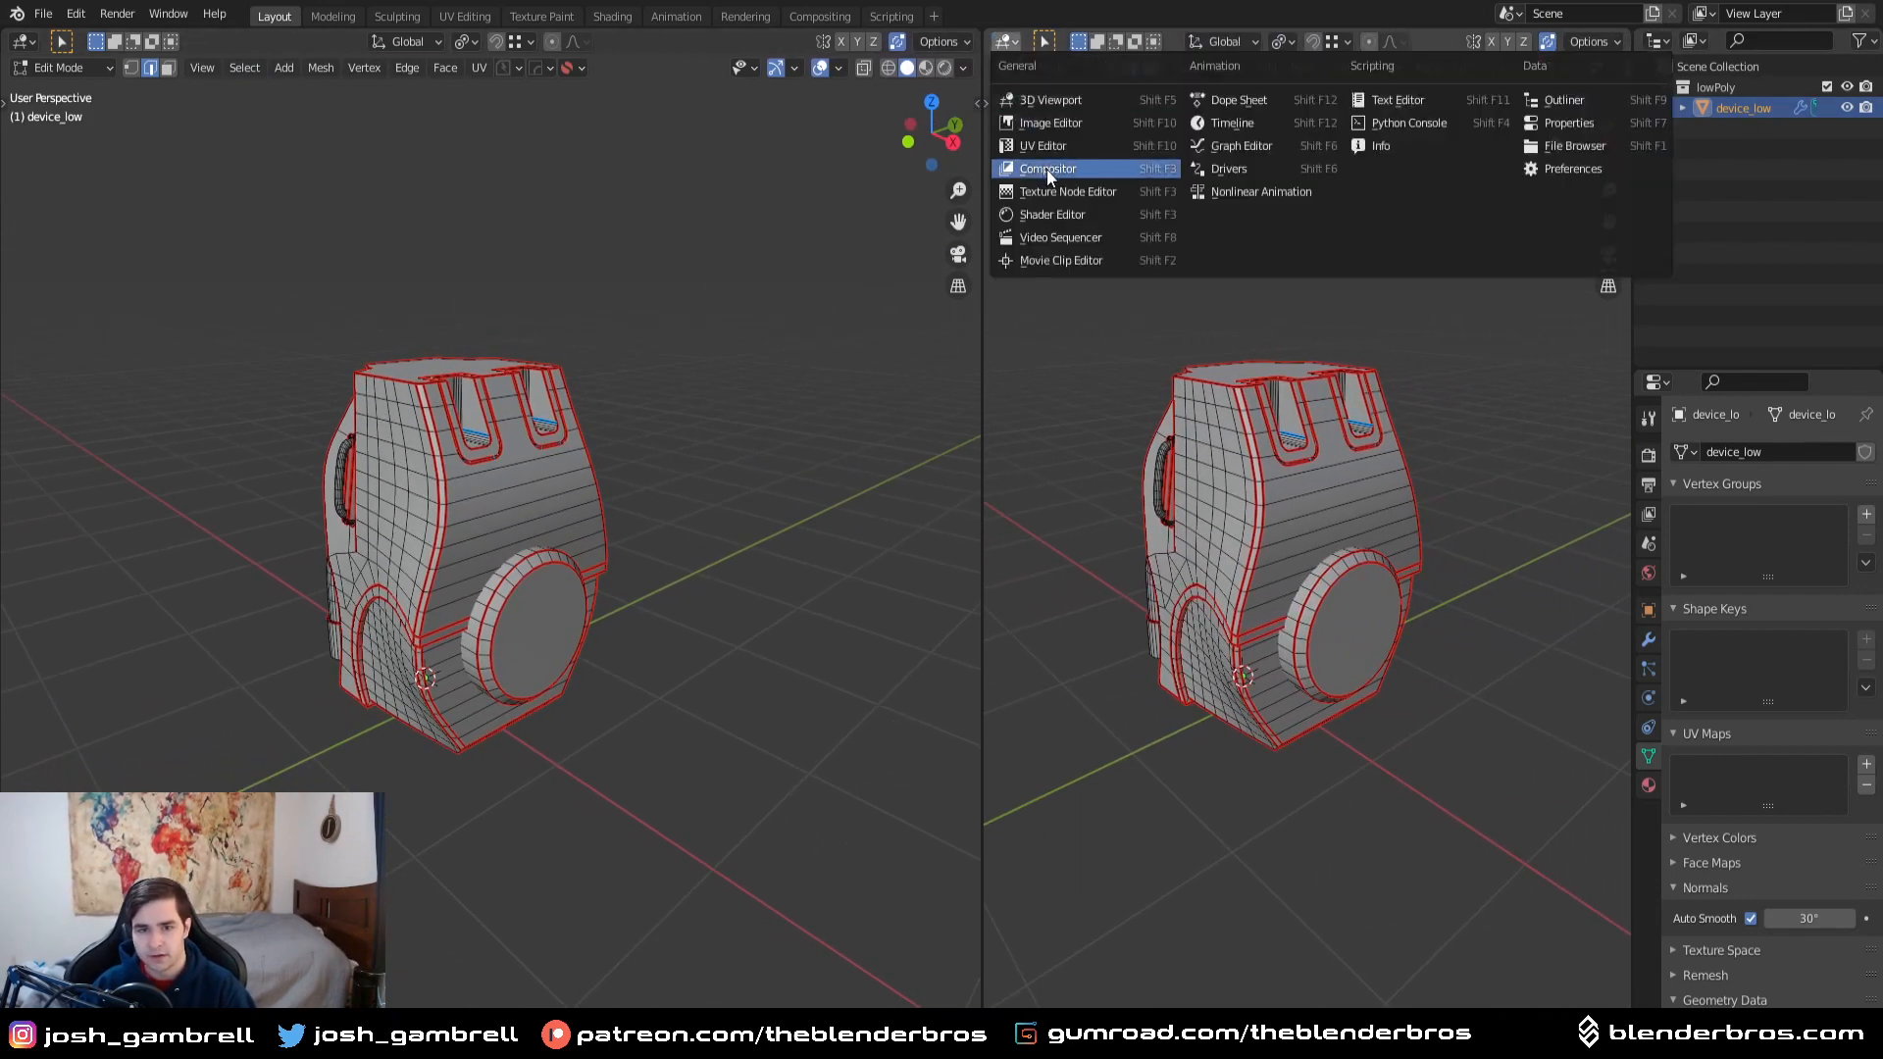
left_click(1050, 122)
scroll(1122, 485, "up", 3)
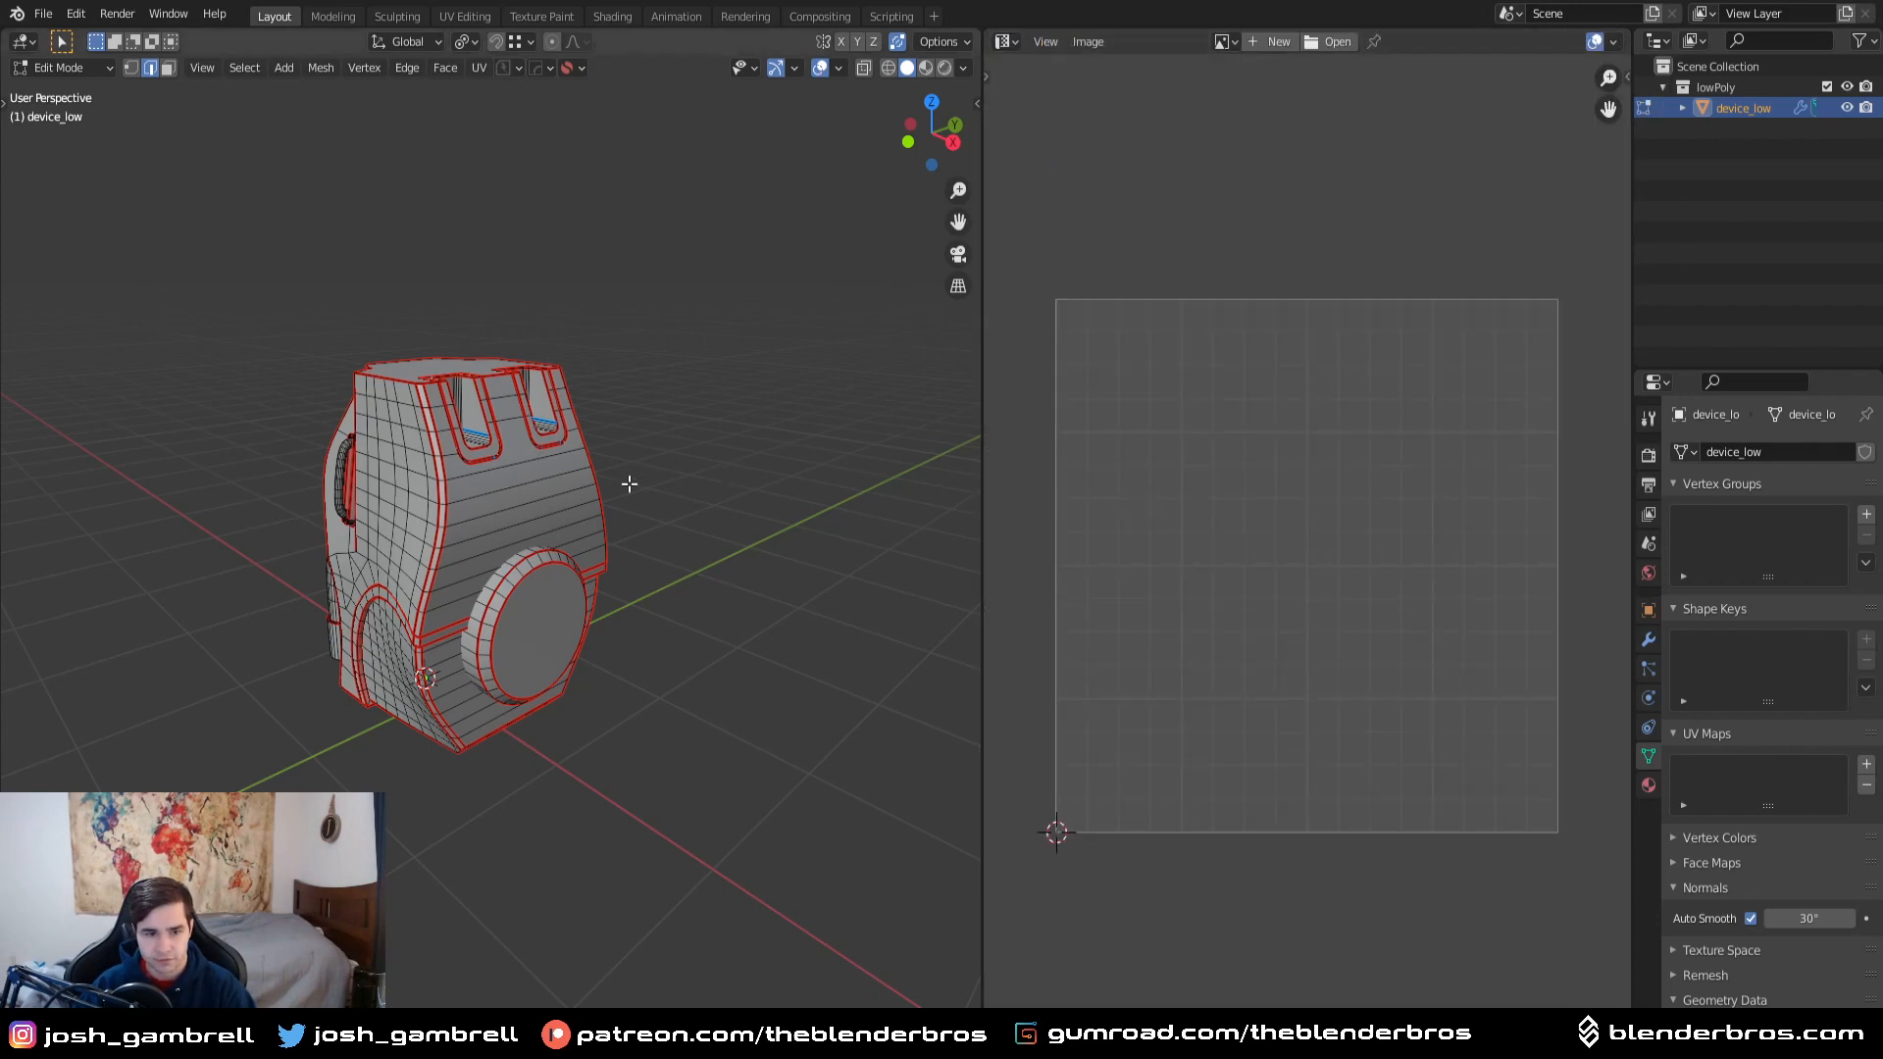
- Select the whole mesh and unwrap it along its marked seams
key("a")
middle_click_drag(631, 483, 638, 487)
key("u")
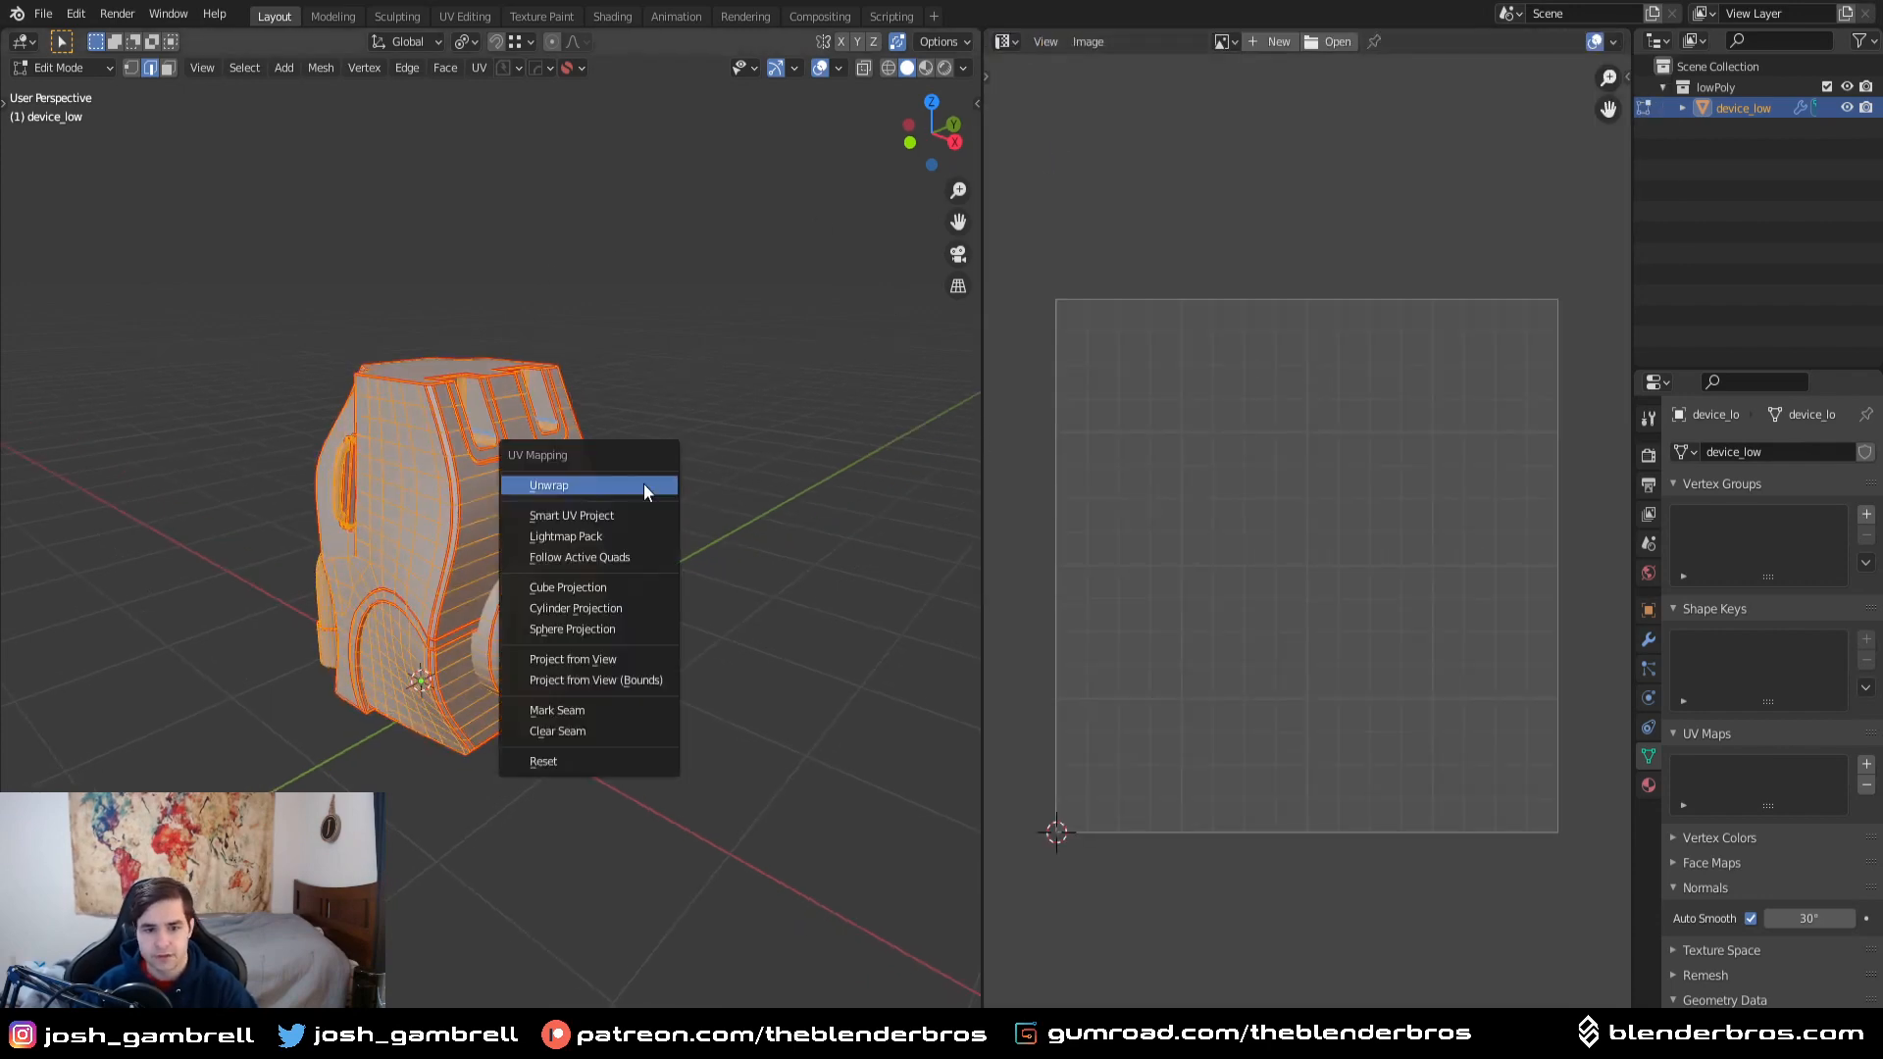
left_click(645, 484)
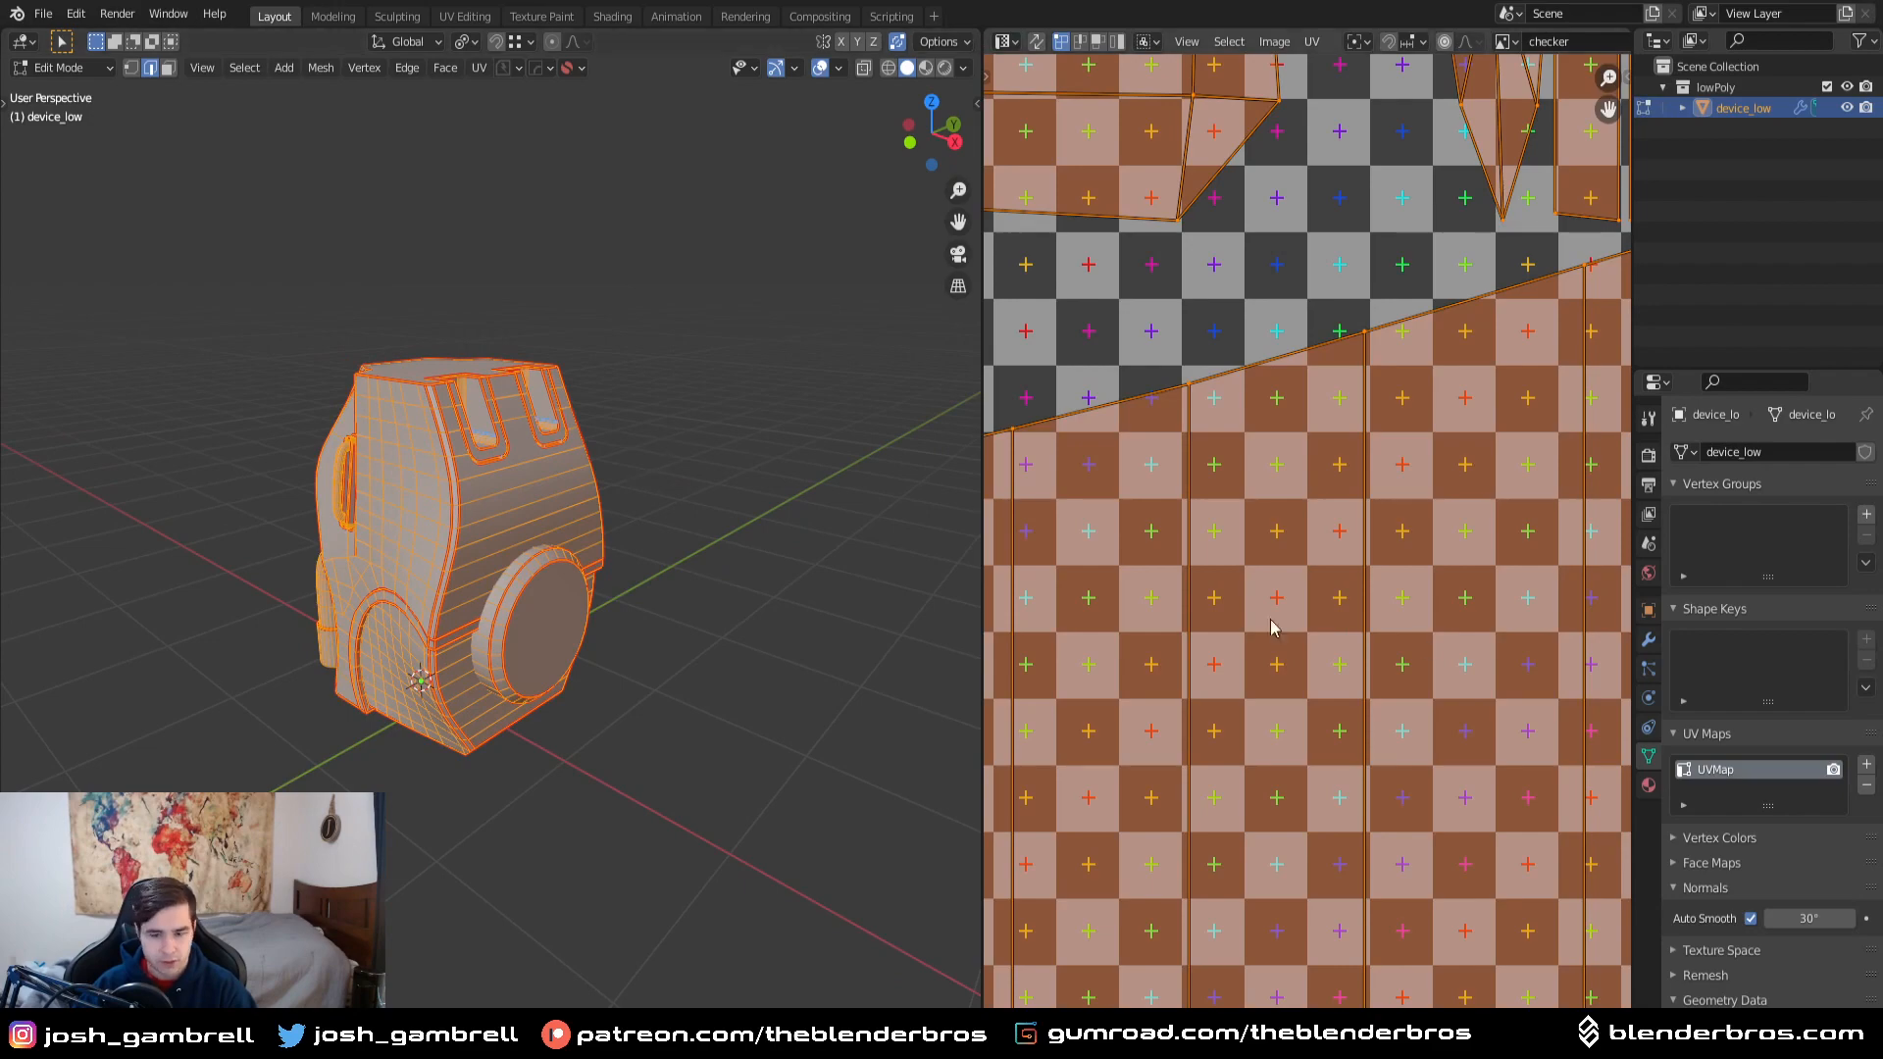
scroll(1376, 633, "down", 2)
scroll(1376, 633, "down", 5)
- Try a Smart UV Project on the whole mesh to compare its layout with the seam-based unwrap
key("u")
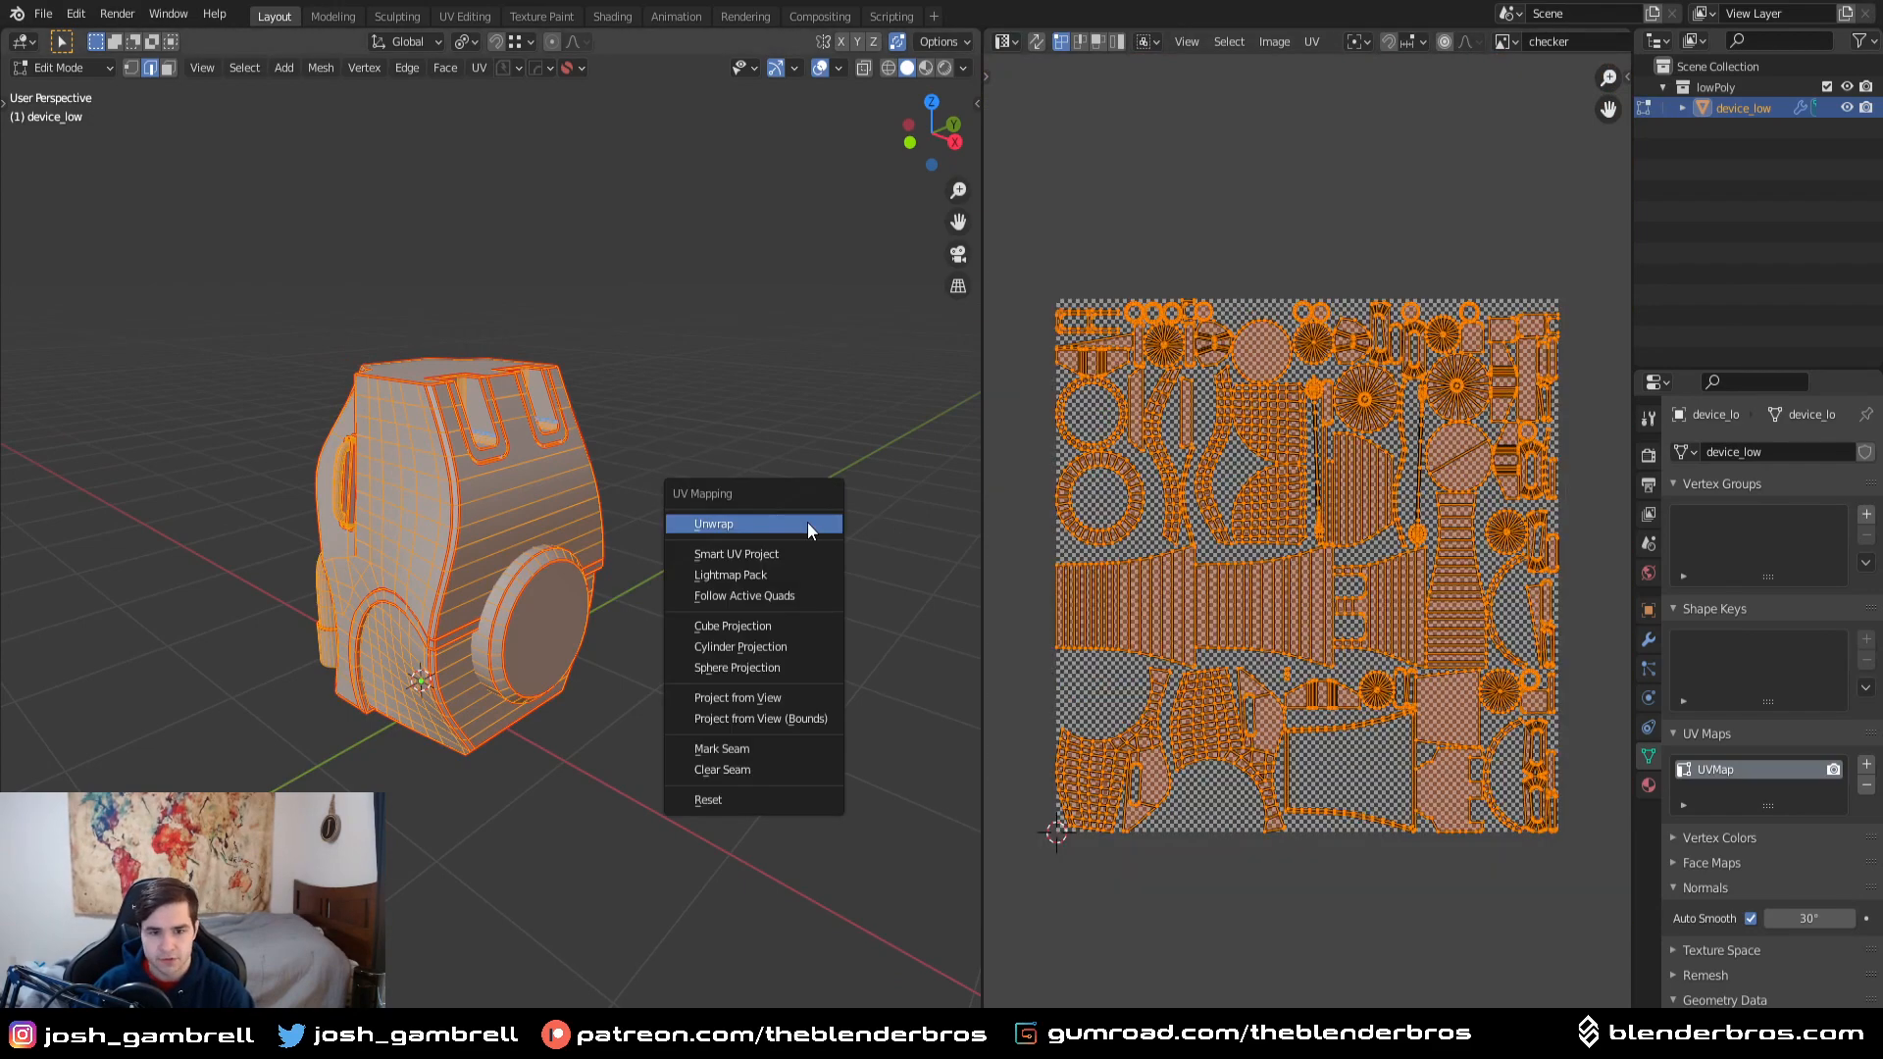
left_click(790, 555)
left_click(802, 718)
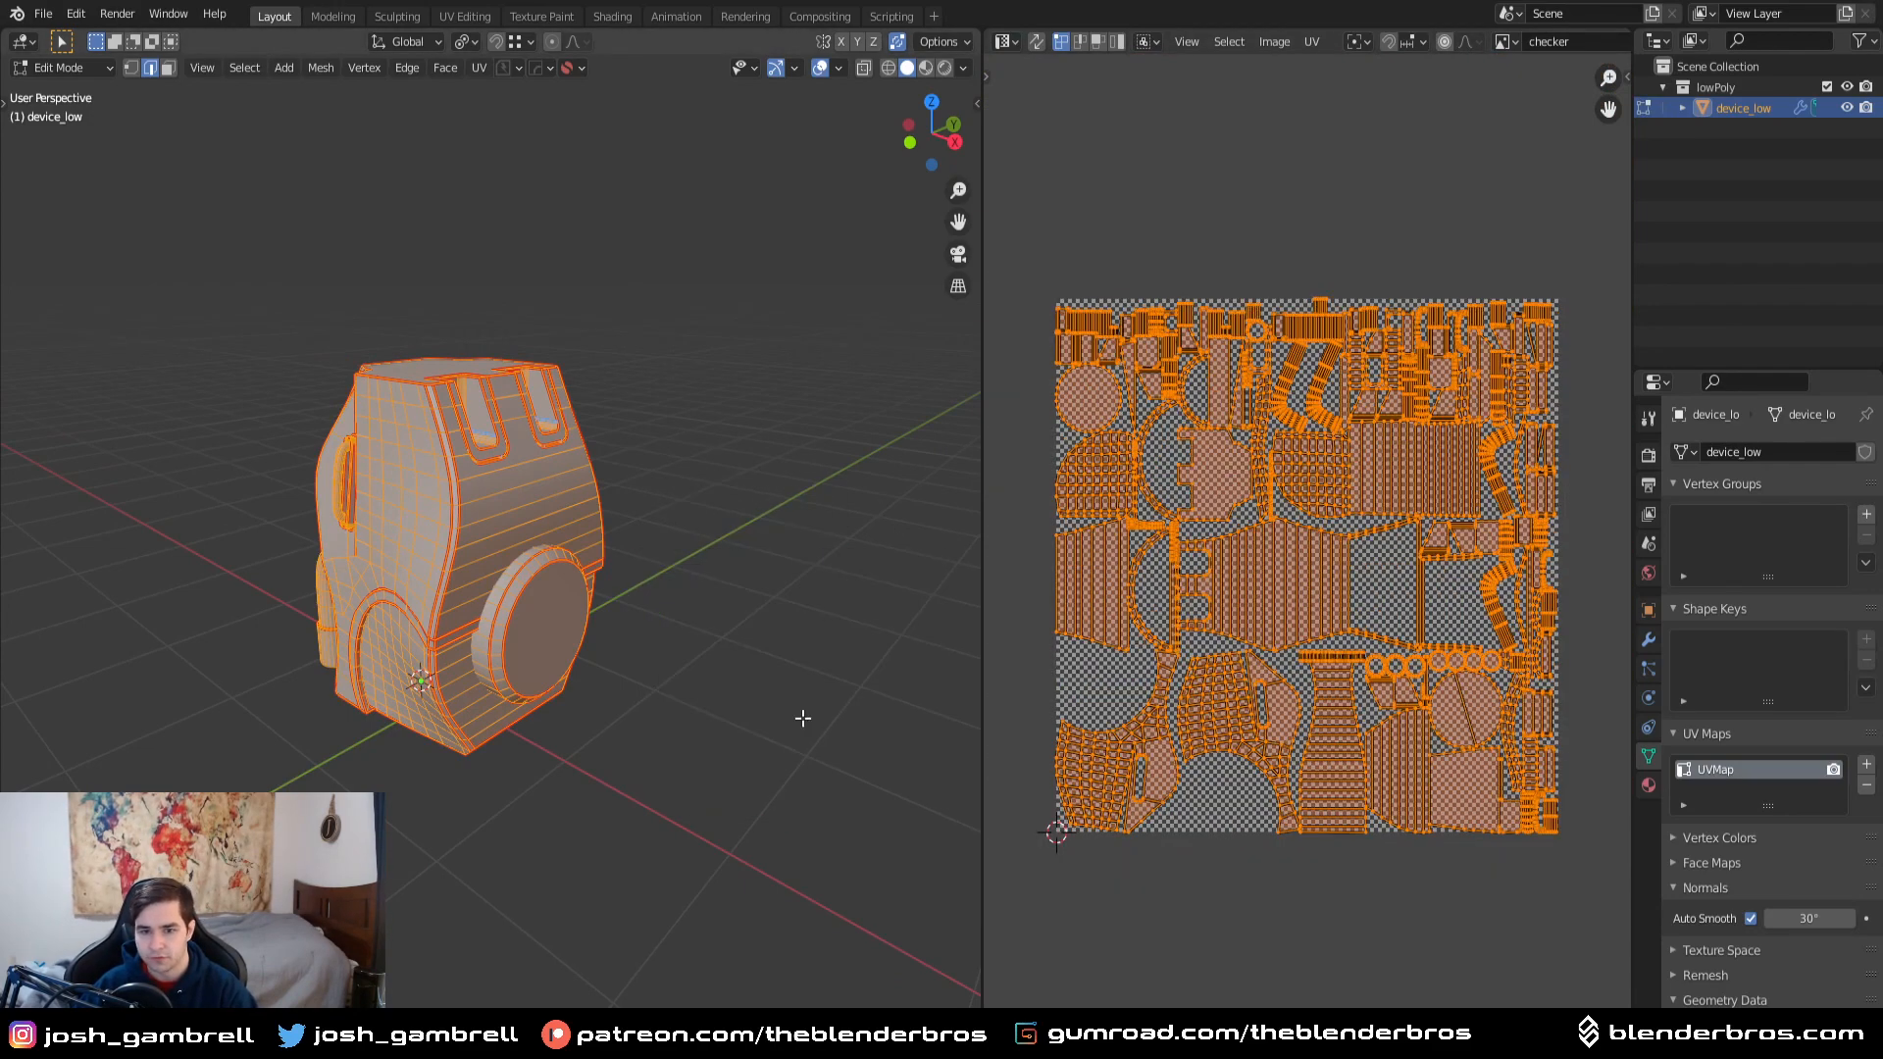
scroll(1307, 566, "up", 2)
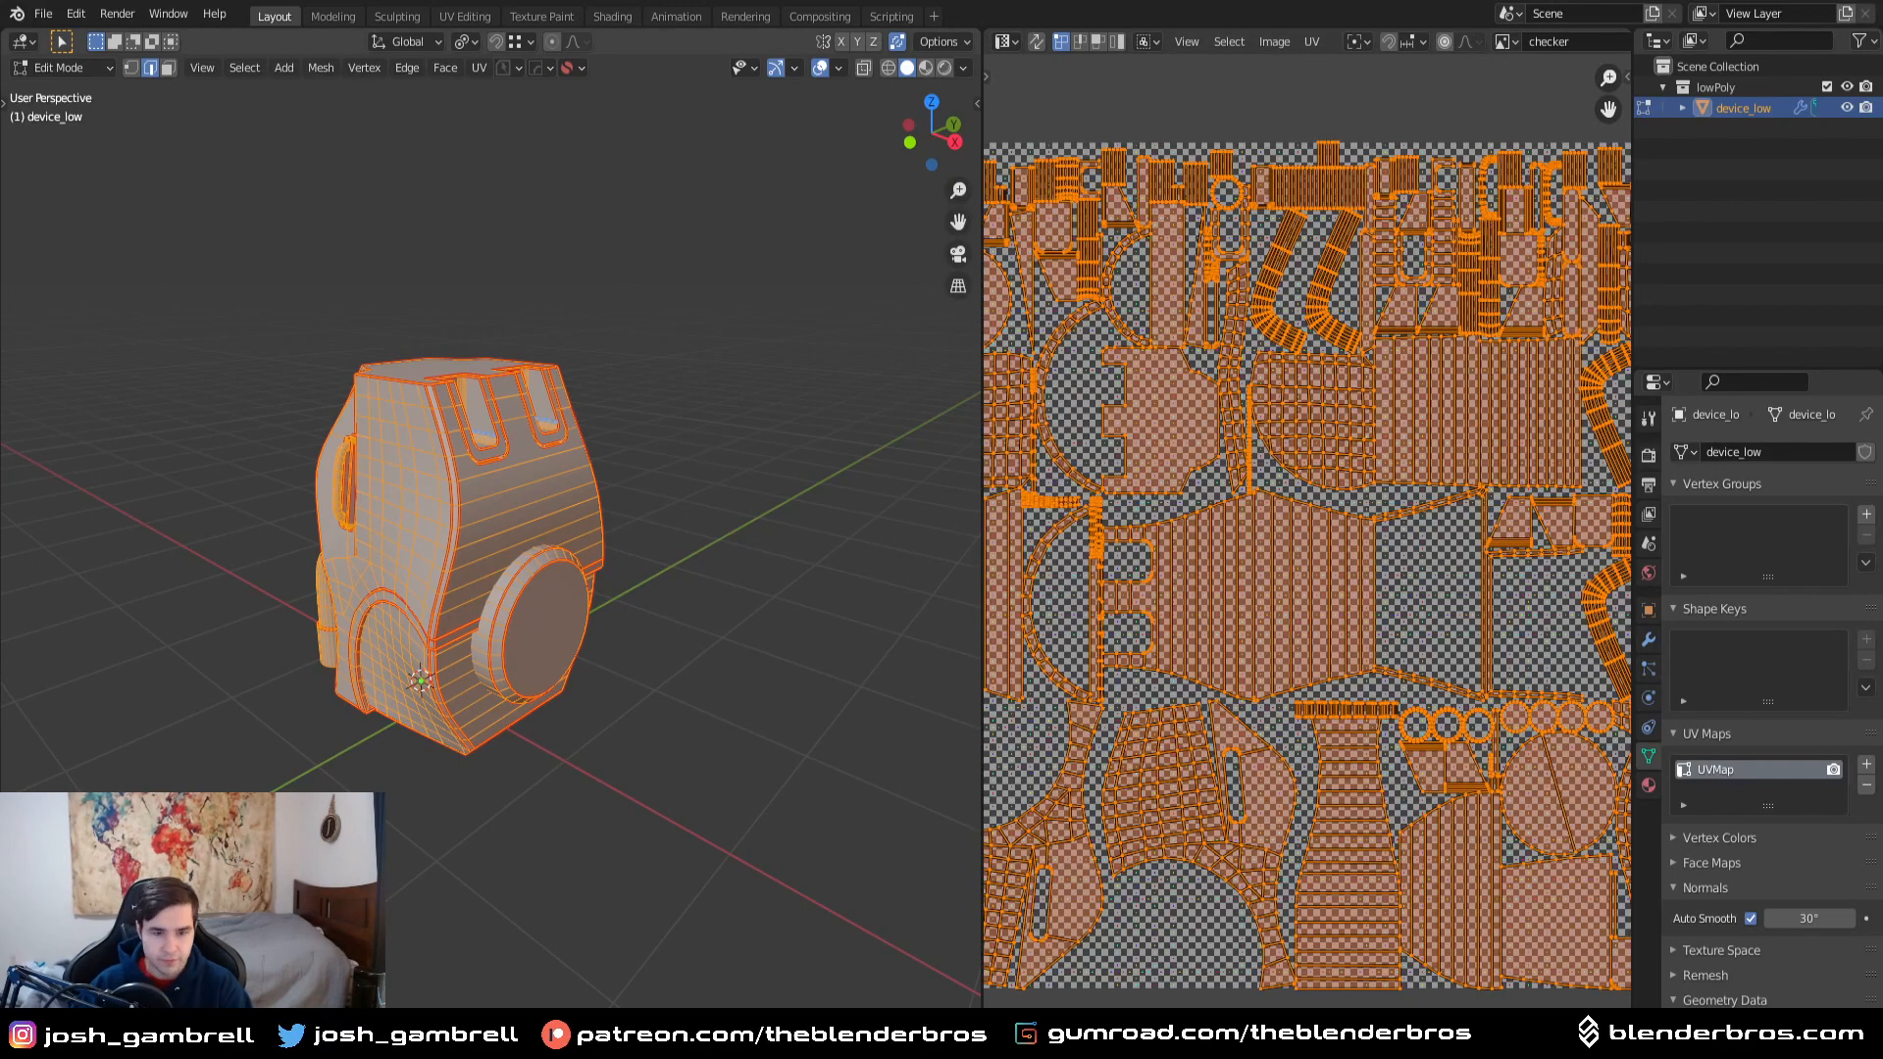
- Unwrap the whole mesh again from its seams and check the resulting UV islands
middle_click_drag(546, 555, 563, 556)
key("u")
left_click(556, 529)
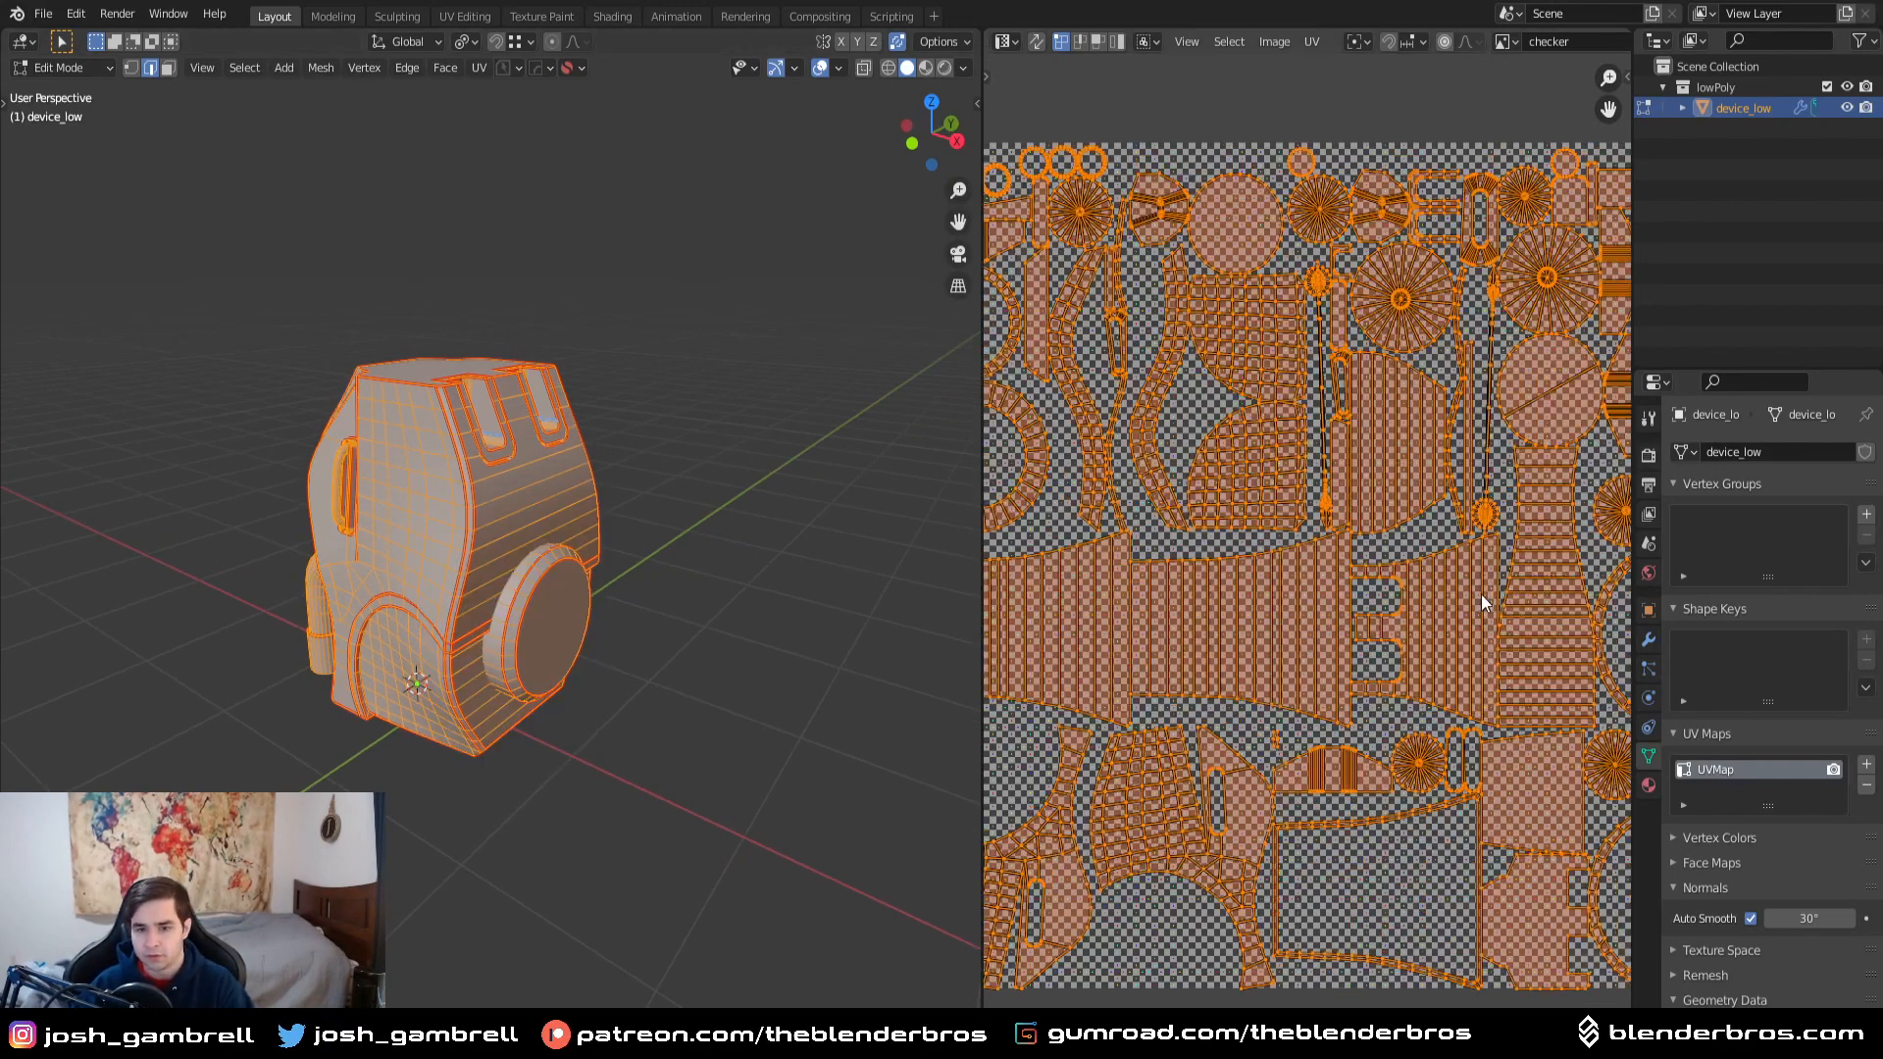
scroll(1422, 603, "down", 4)
scroll(1206, 600, "up", 2)
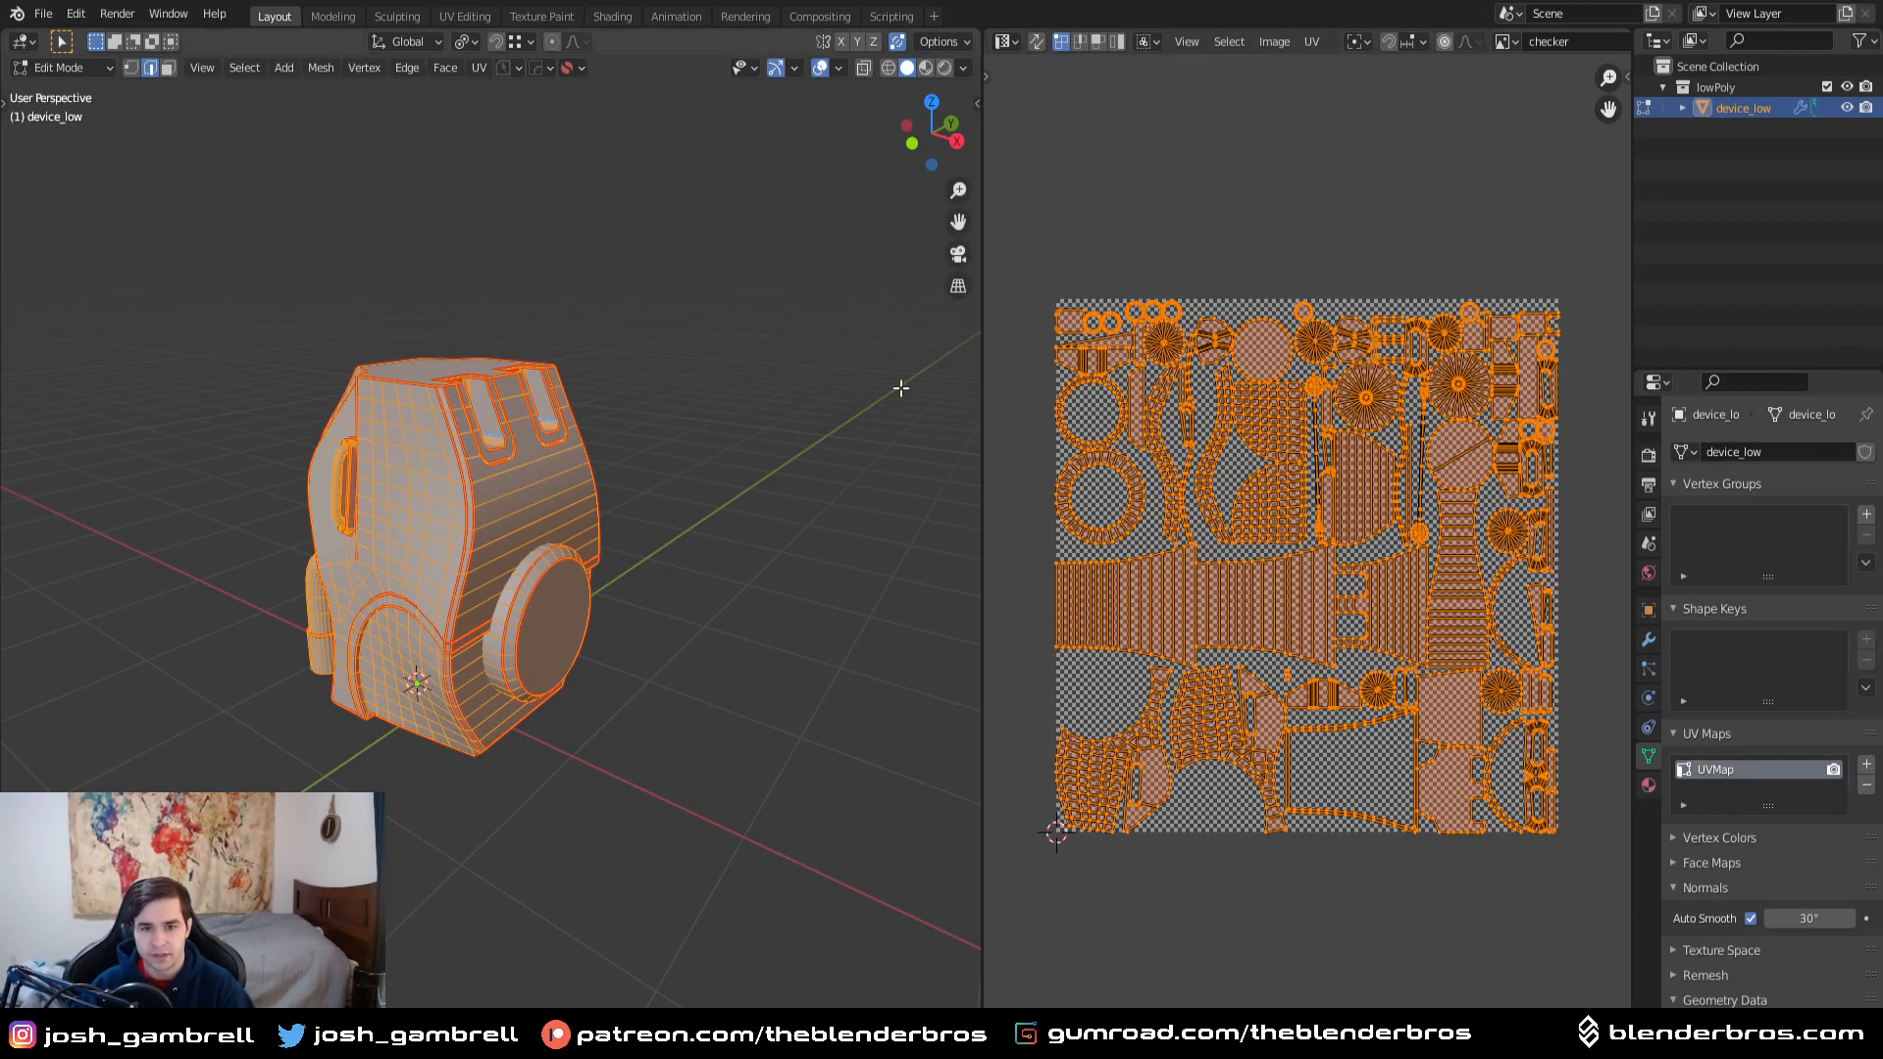
scroll(1444, 445, "up", 5)
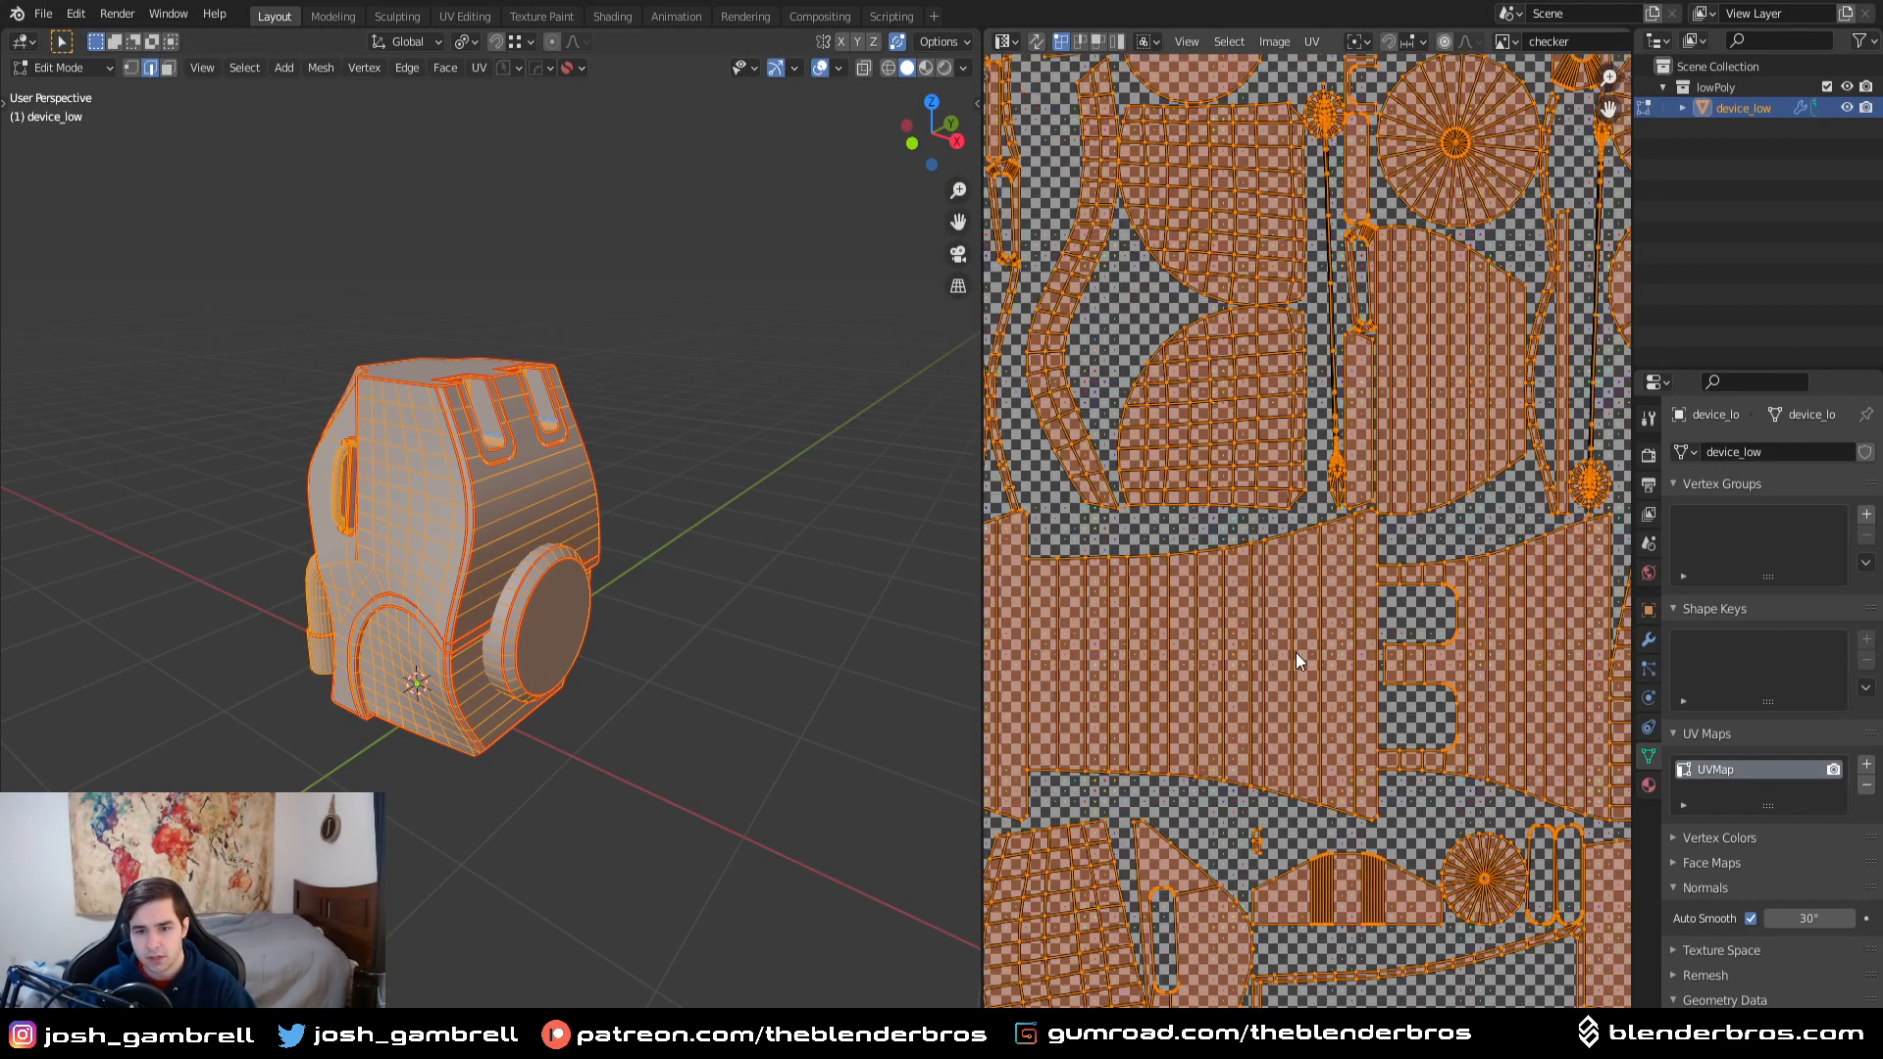
scroll(1247, 600, "down", 4)
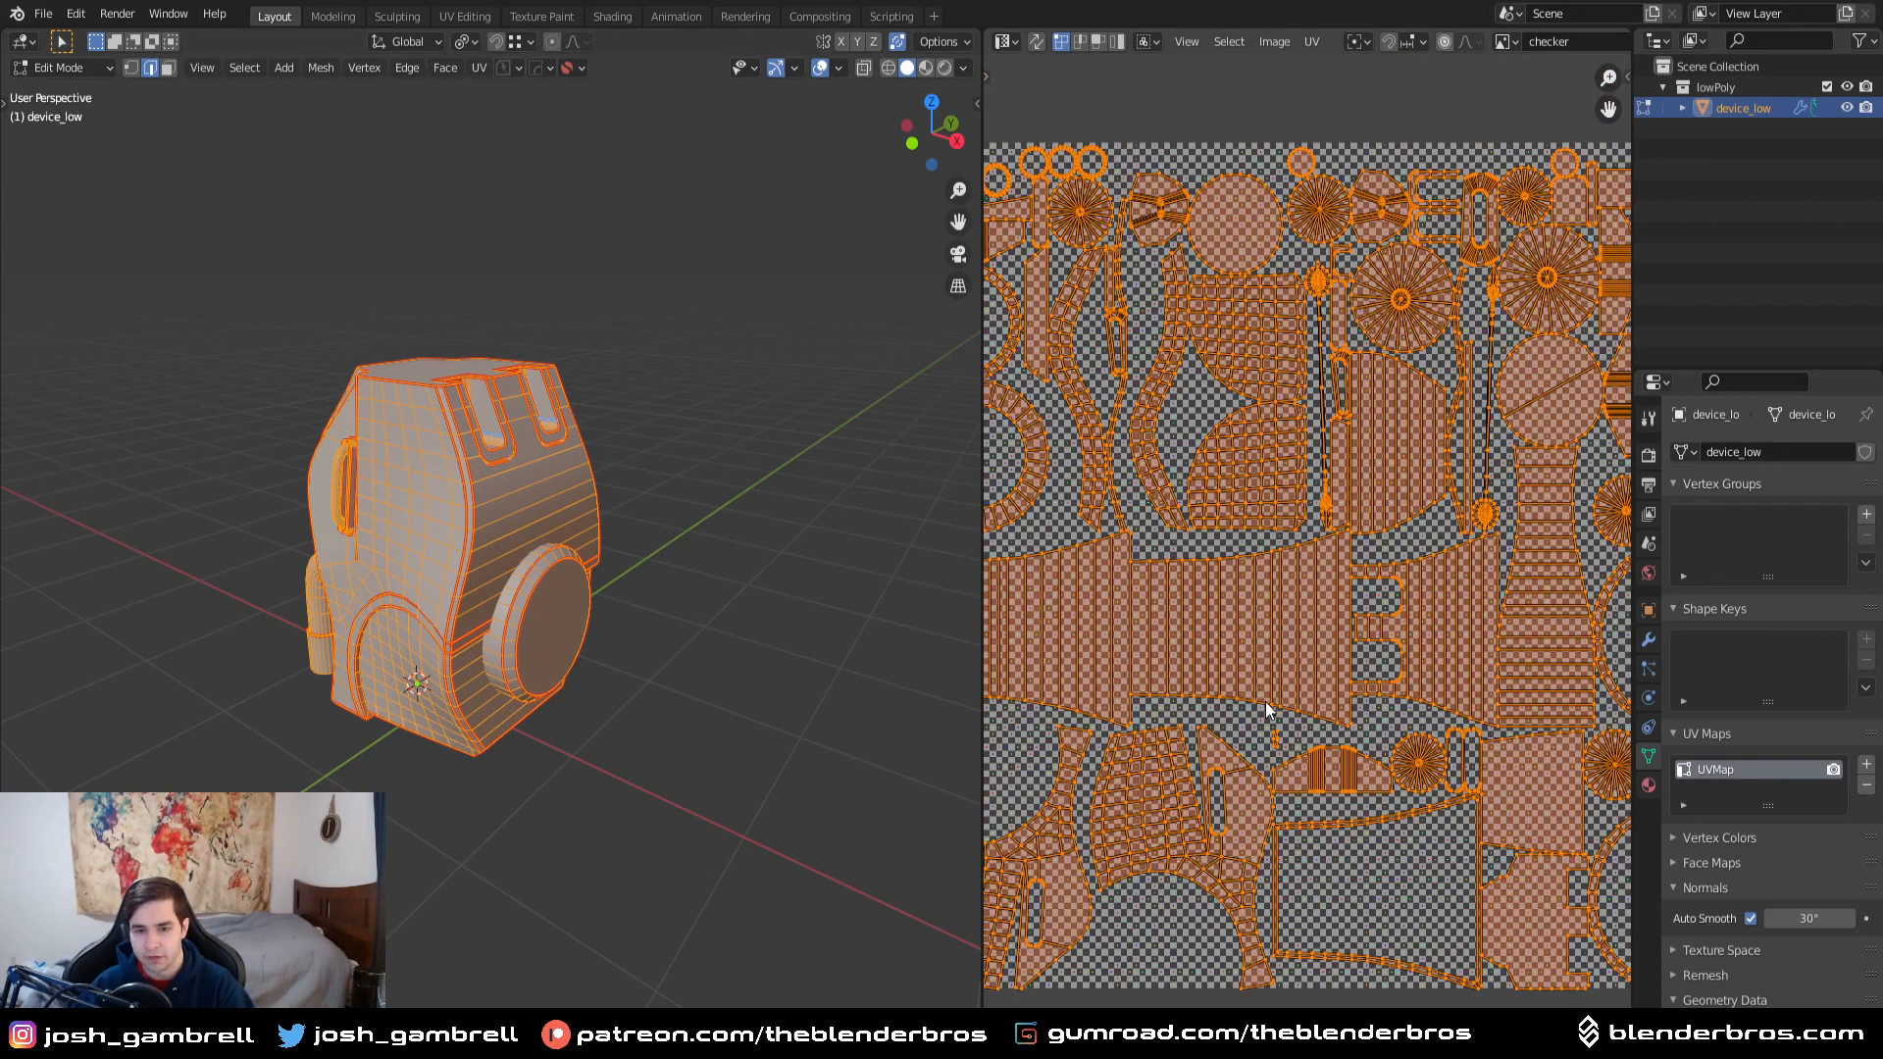
scroll(1267, 704, "down", 2)
- Return to Object Mode and unlink the checker image from the UV Editor
key("Tab")
left_click(1281, 538)
scroll(1261, 475, "up", 4)
scroll(1294, 457, "down", 3)
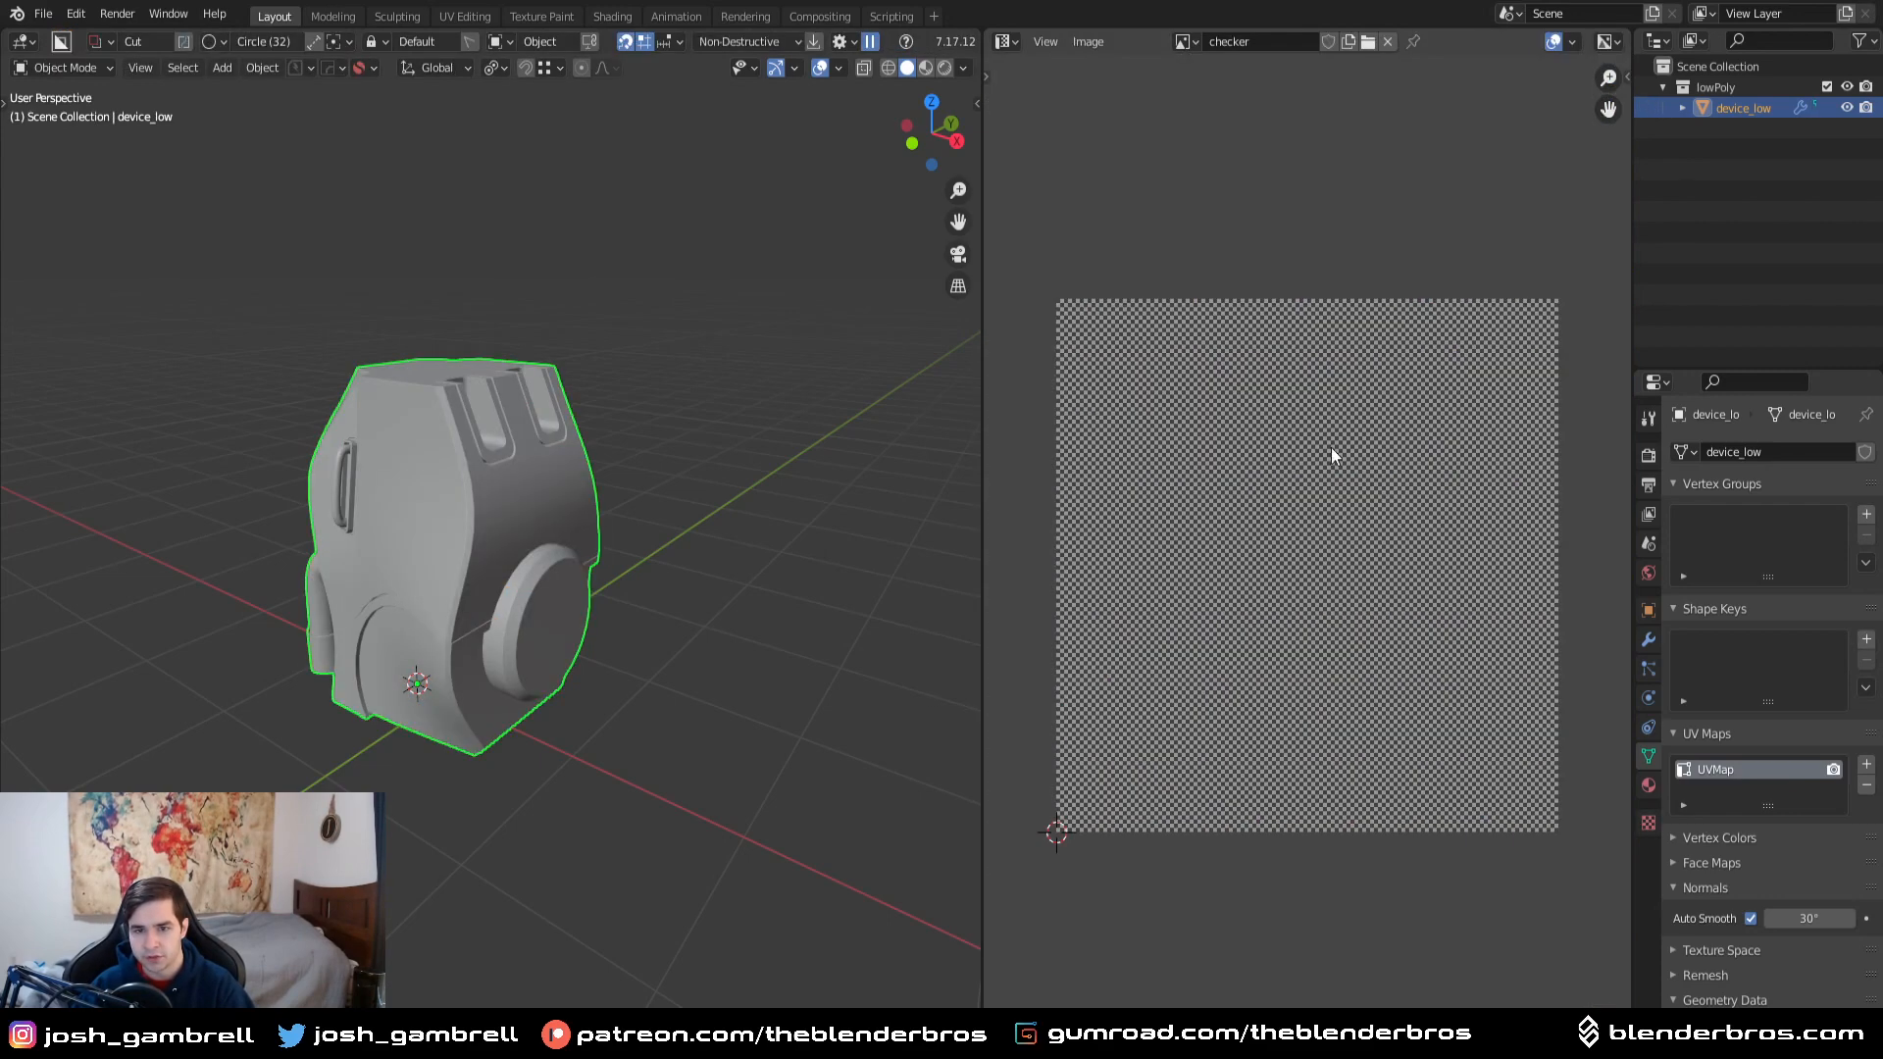
left_click(1387, 42)
- Create a new image named preview, 4096 × 4096 px, with the generated type UV Grid
left_click(1275, 43)
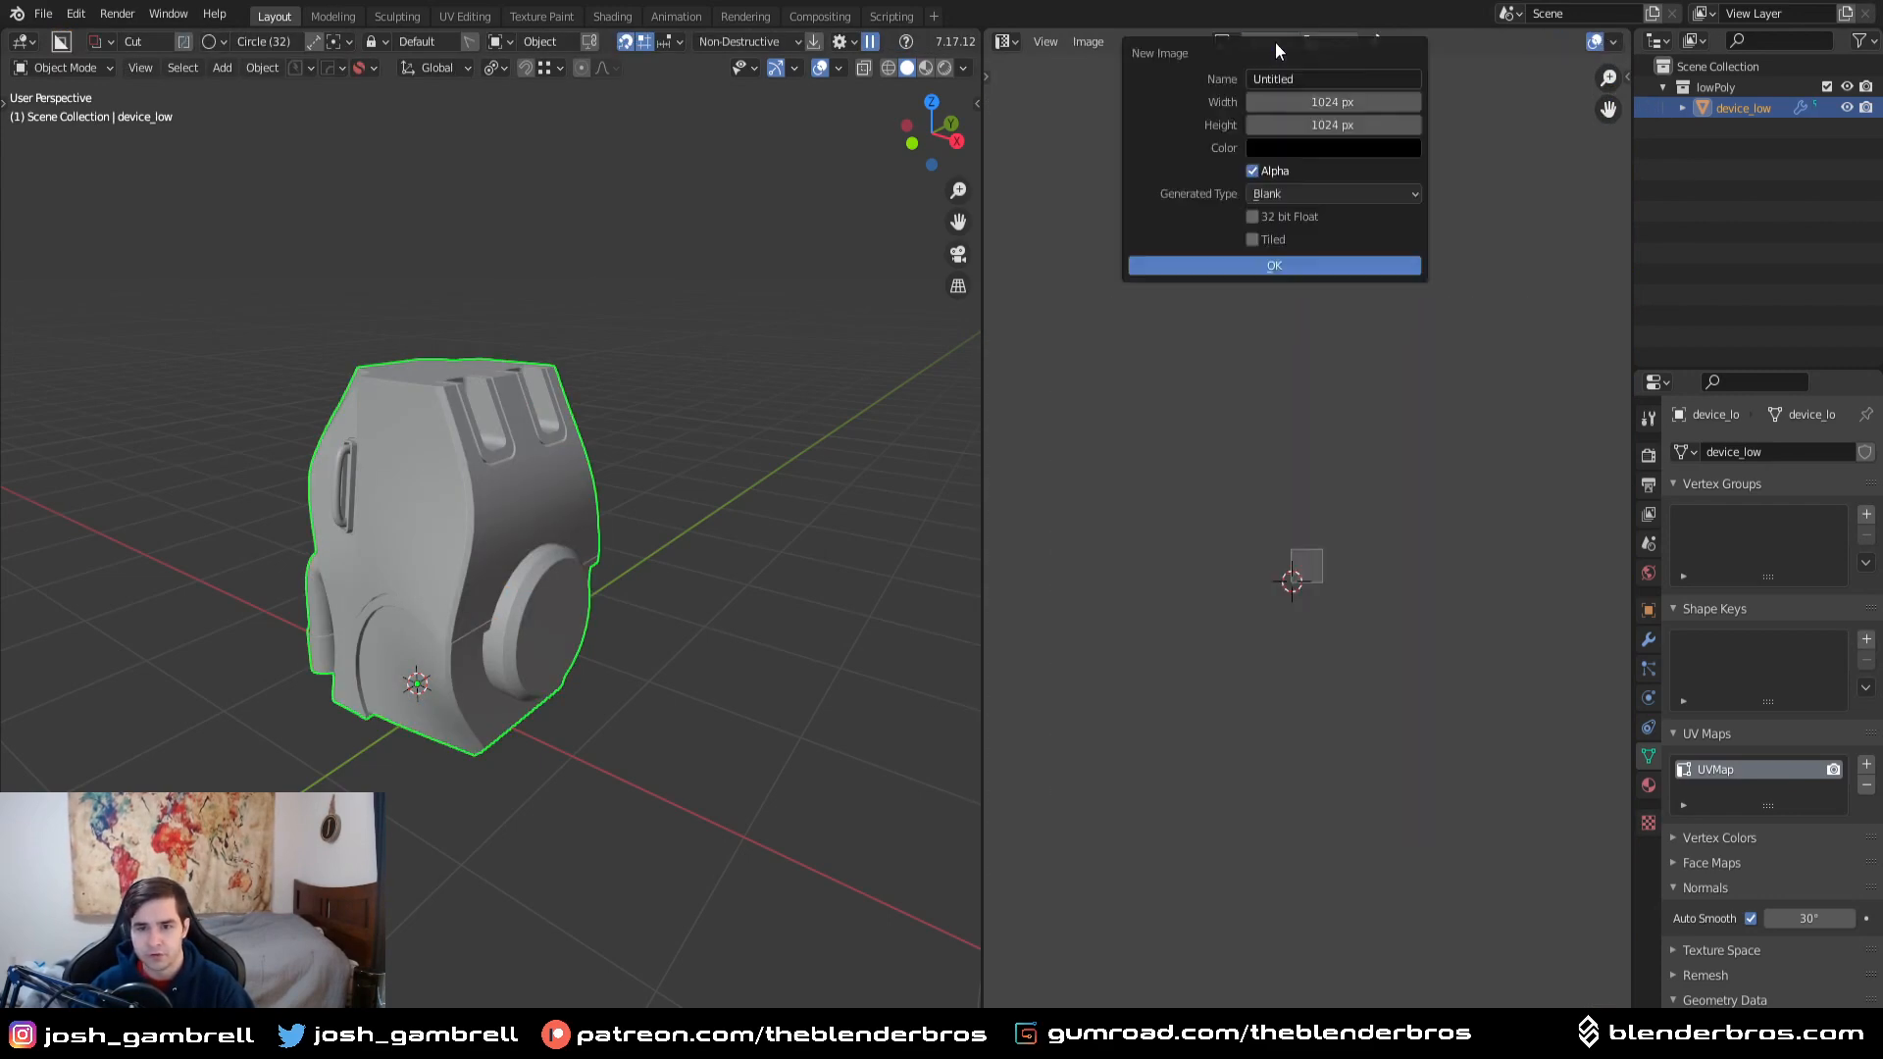
left_click_drag(1325, 101, 1326, 125)
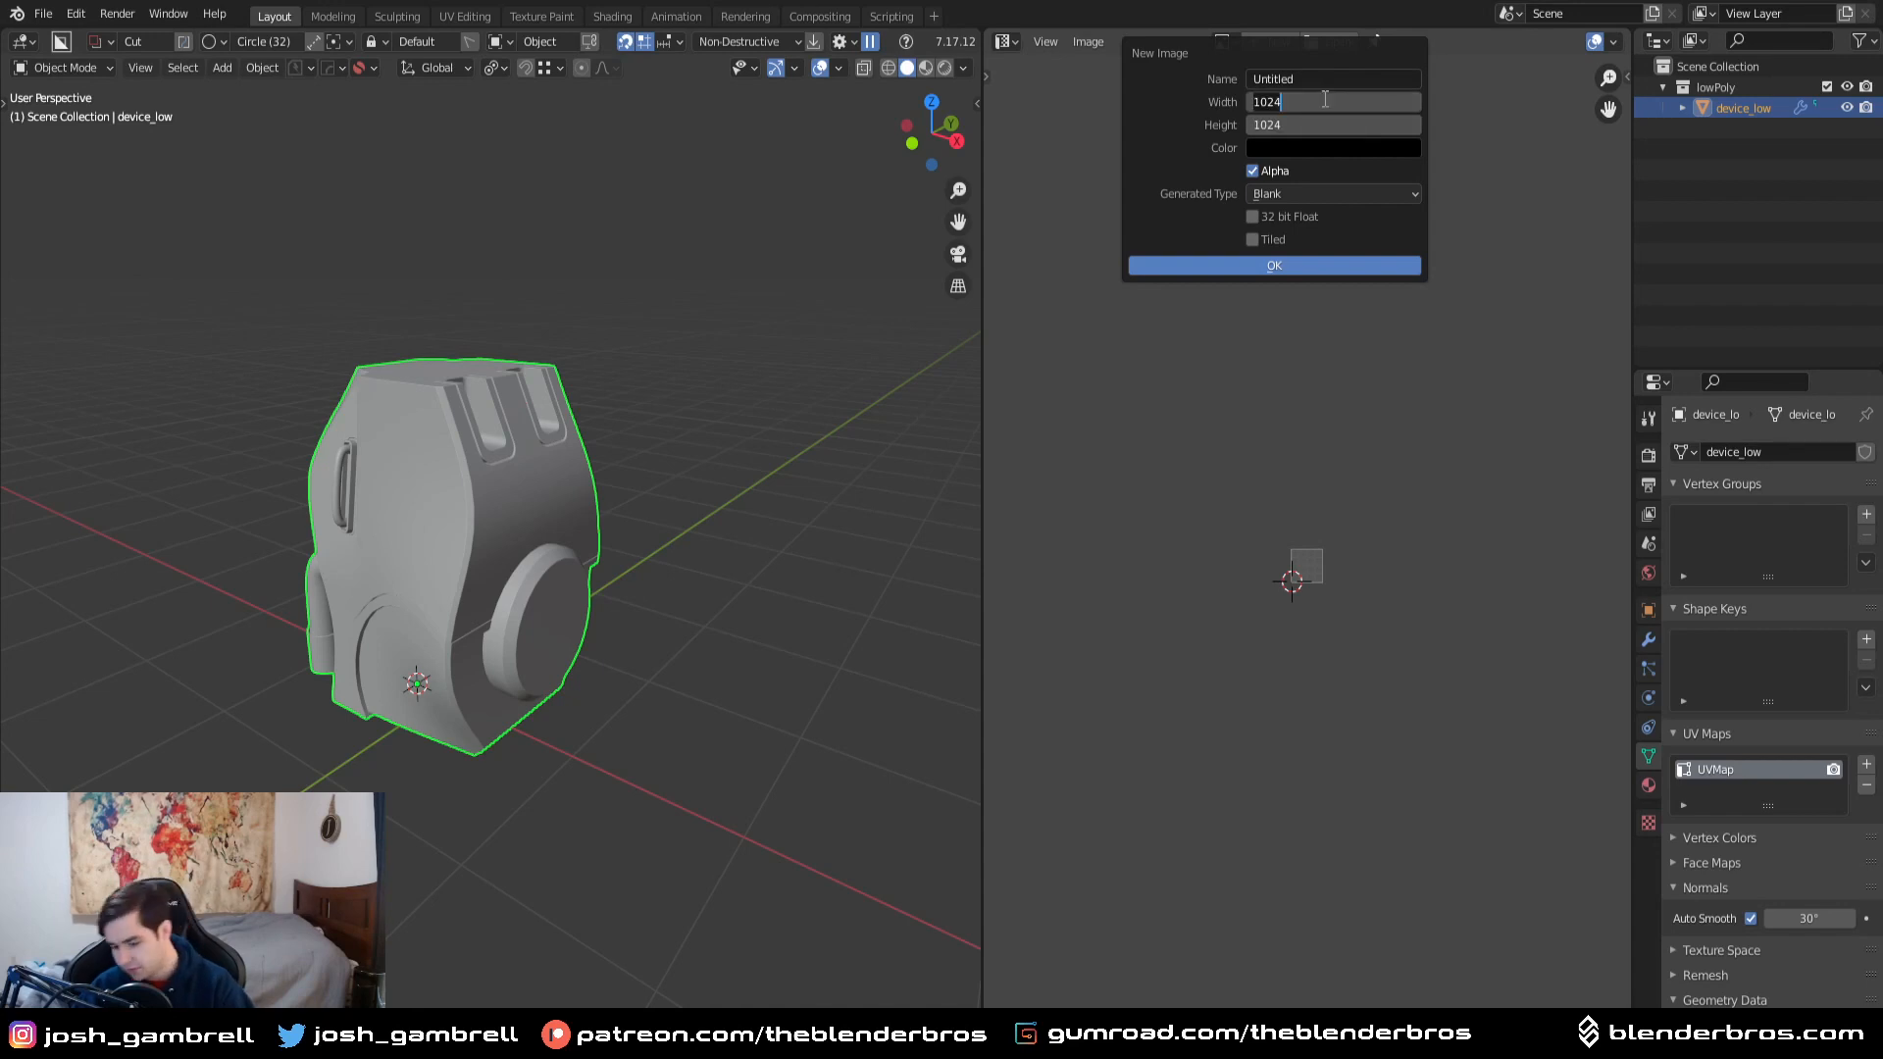
type("4096")
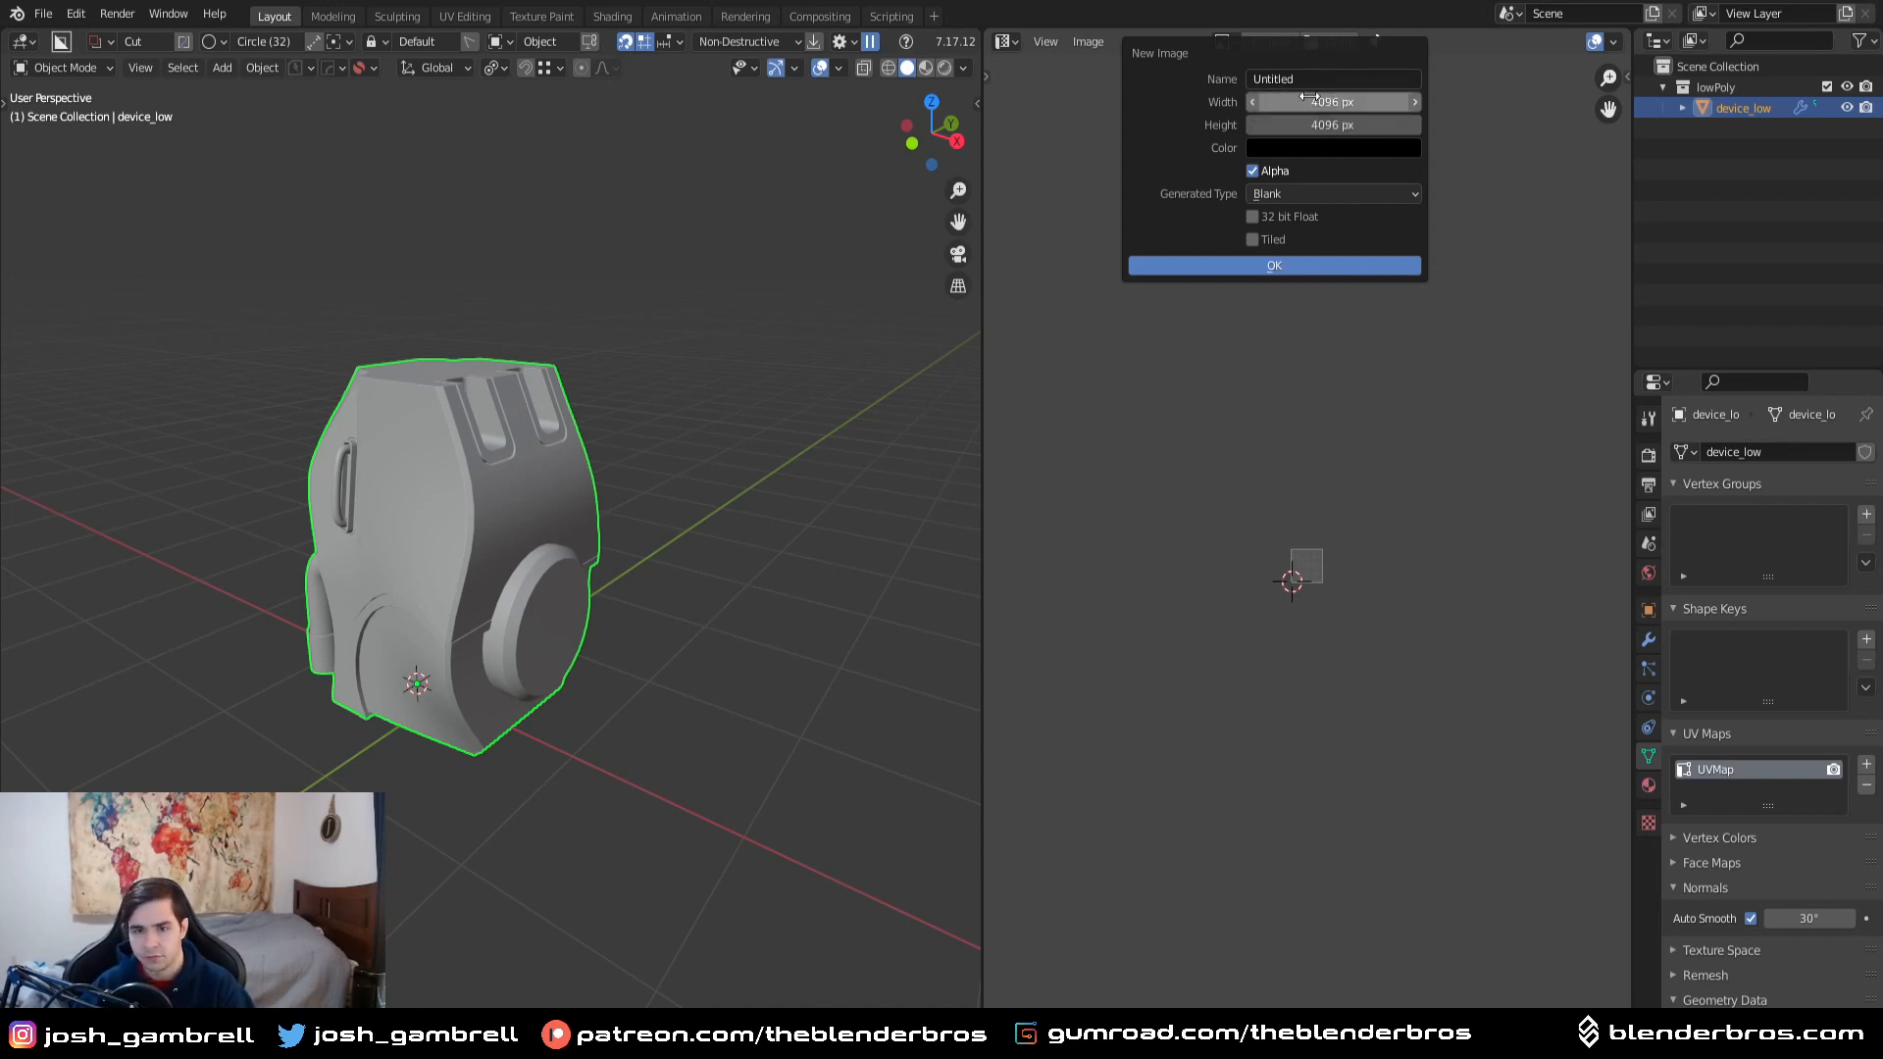
left_click(1356, 193)
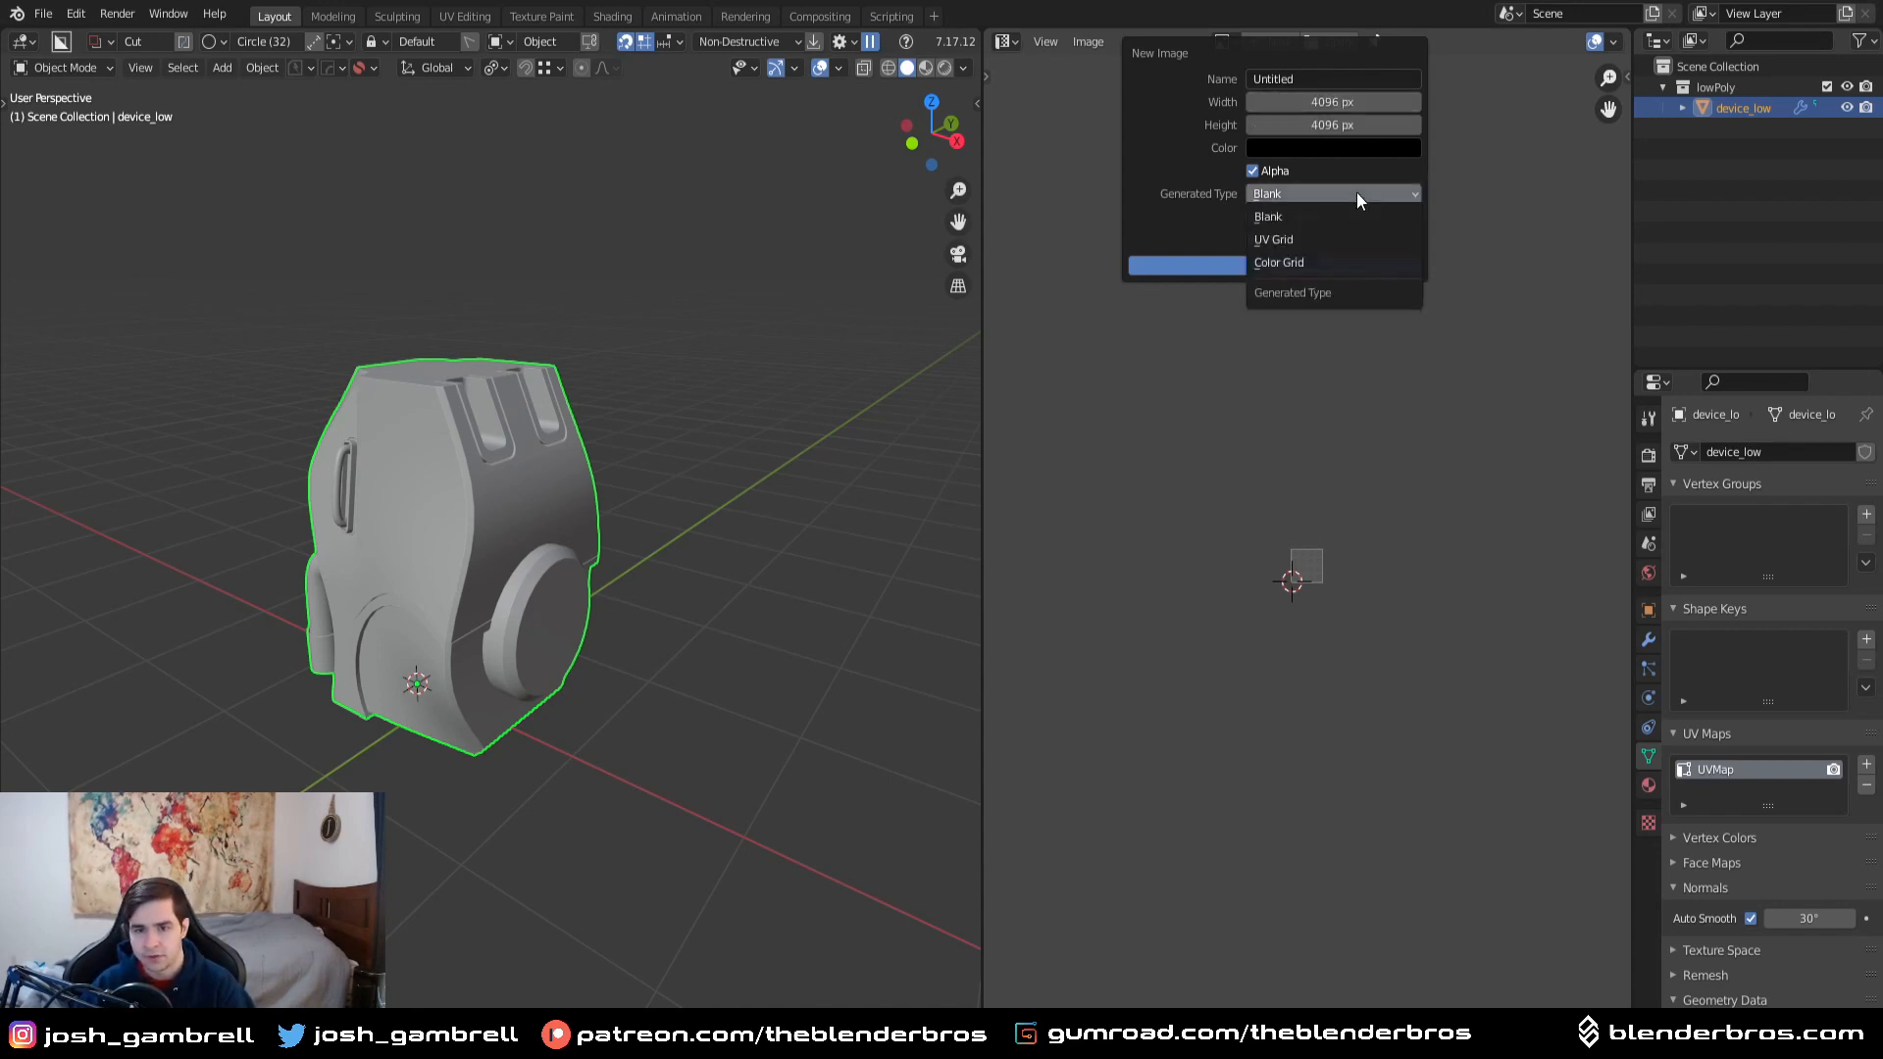
left_click(1319, 239)
left_click(1324, 83)
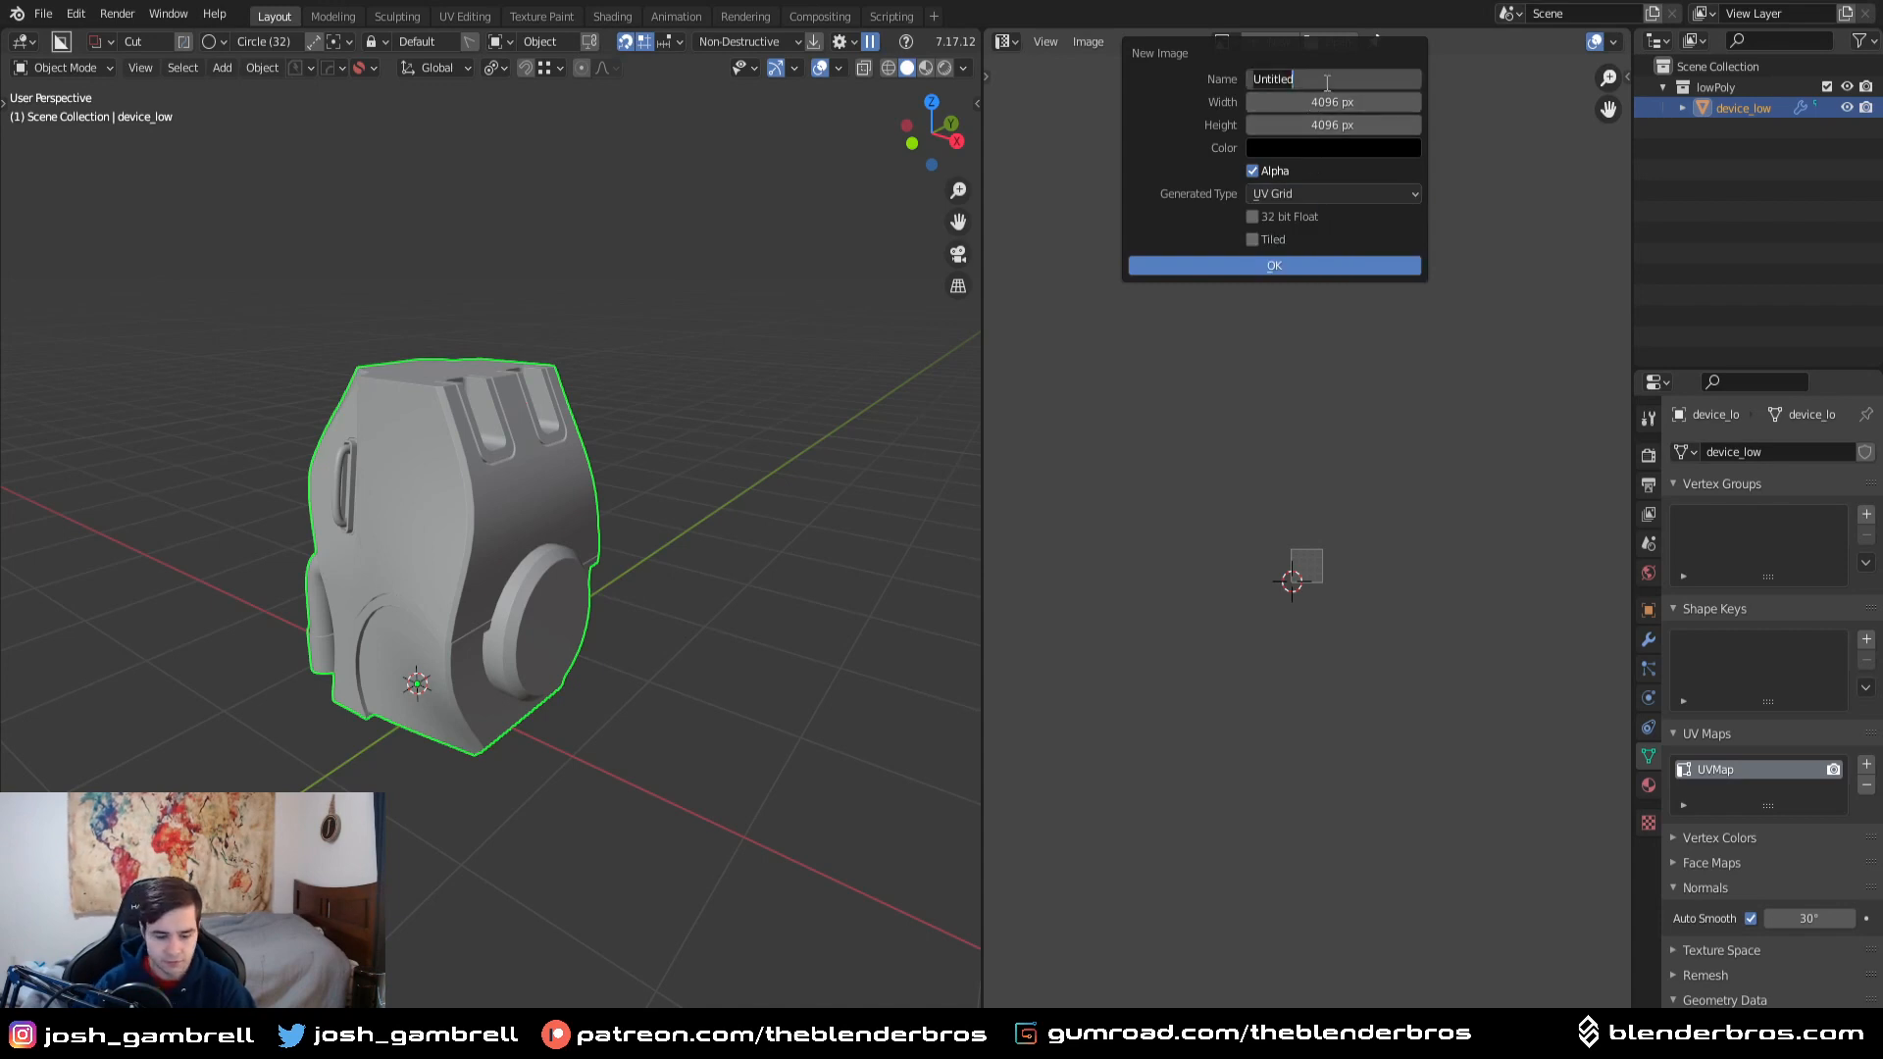
type("preview")
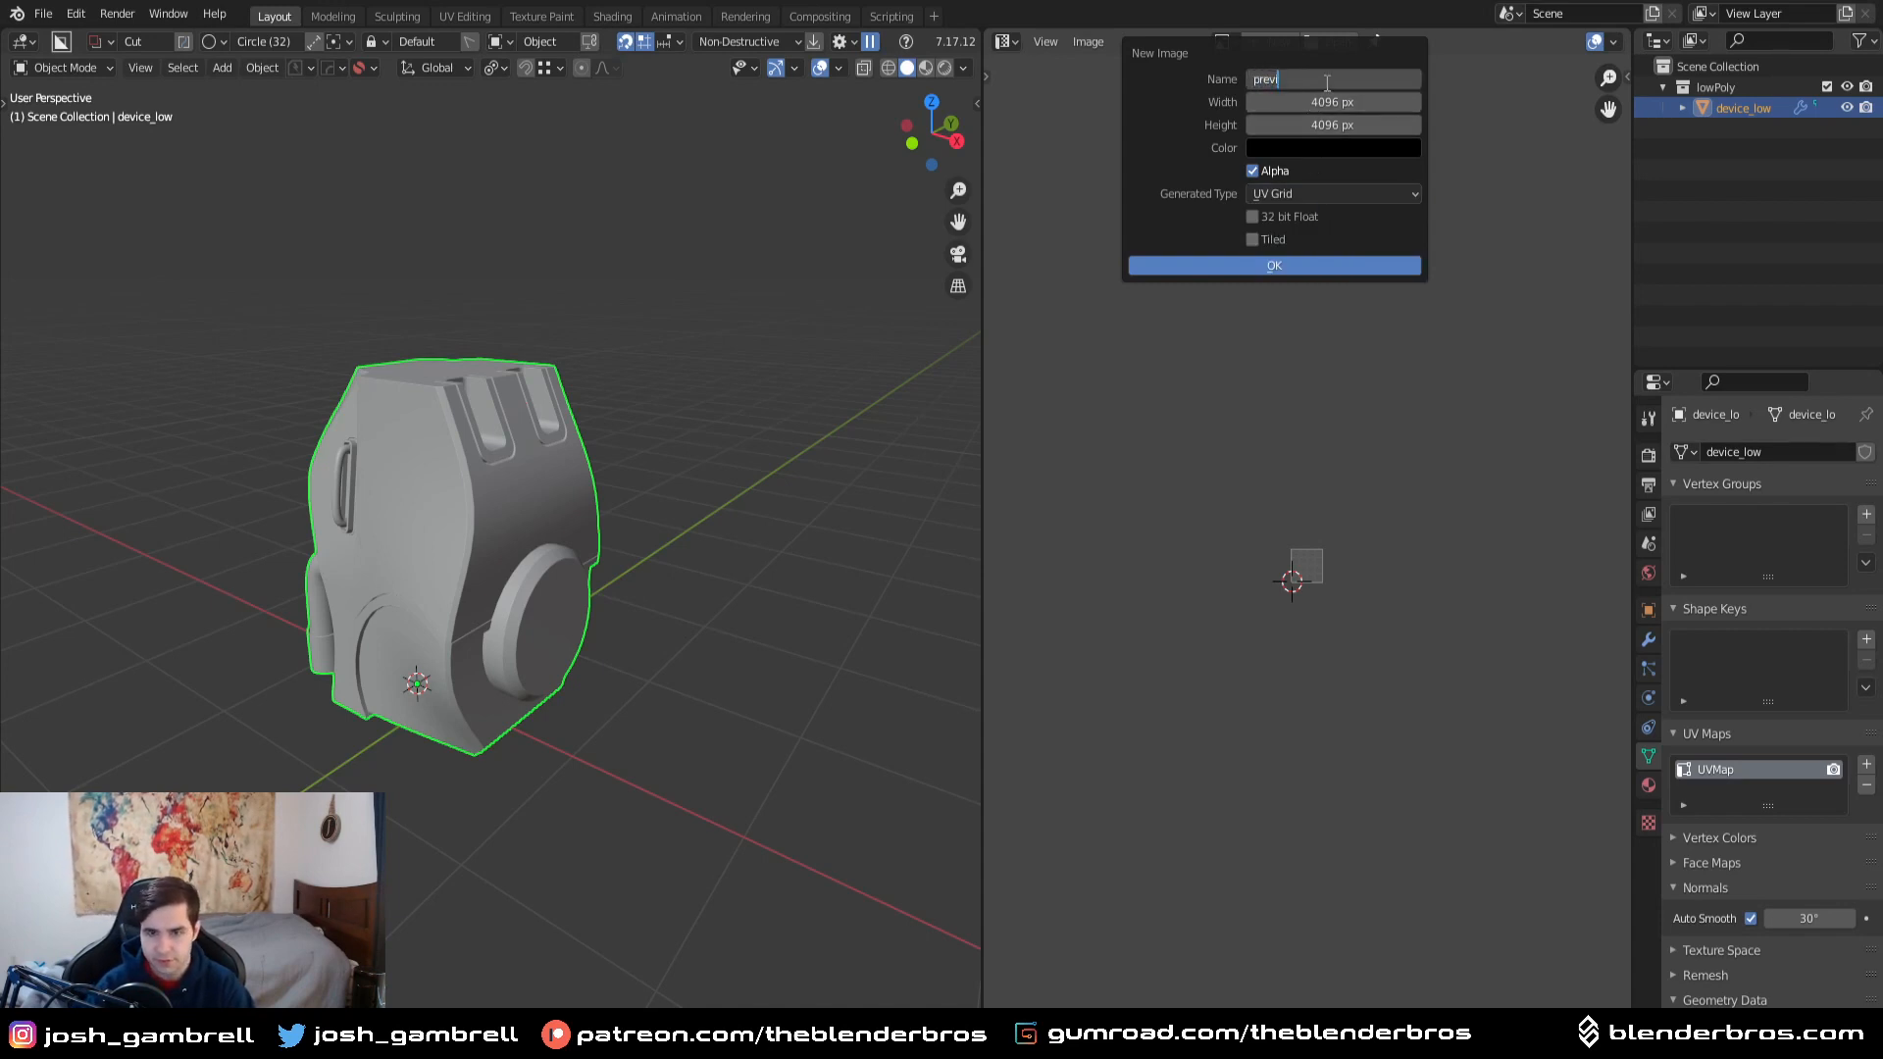
key("Return")
left_click(1326, 266)
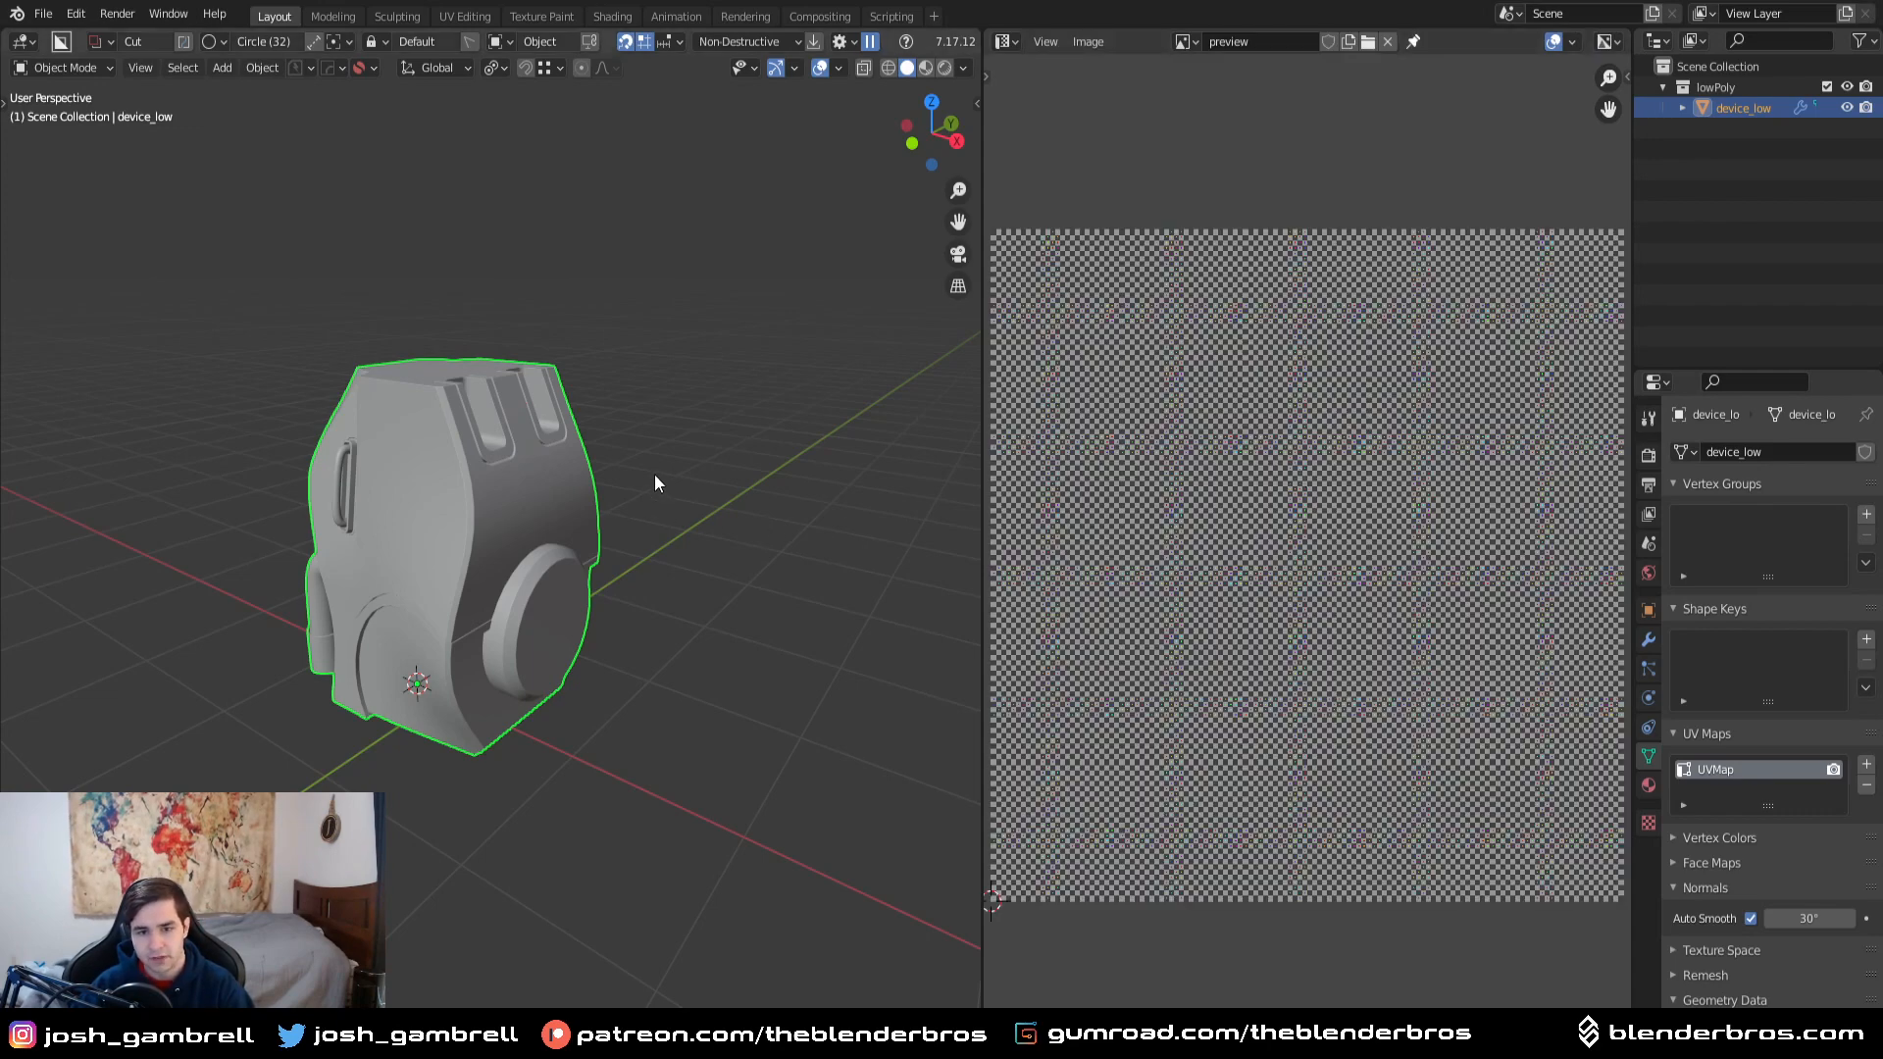
- Change the UV Editor area to the Shader Editor, set its shader type to Object and show the model's material properties
left_click(1005, 41)
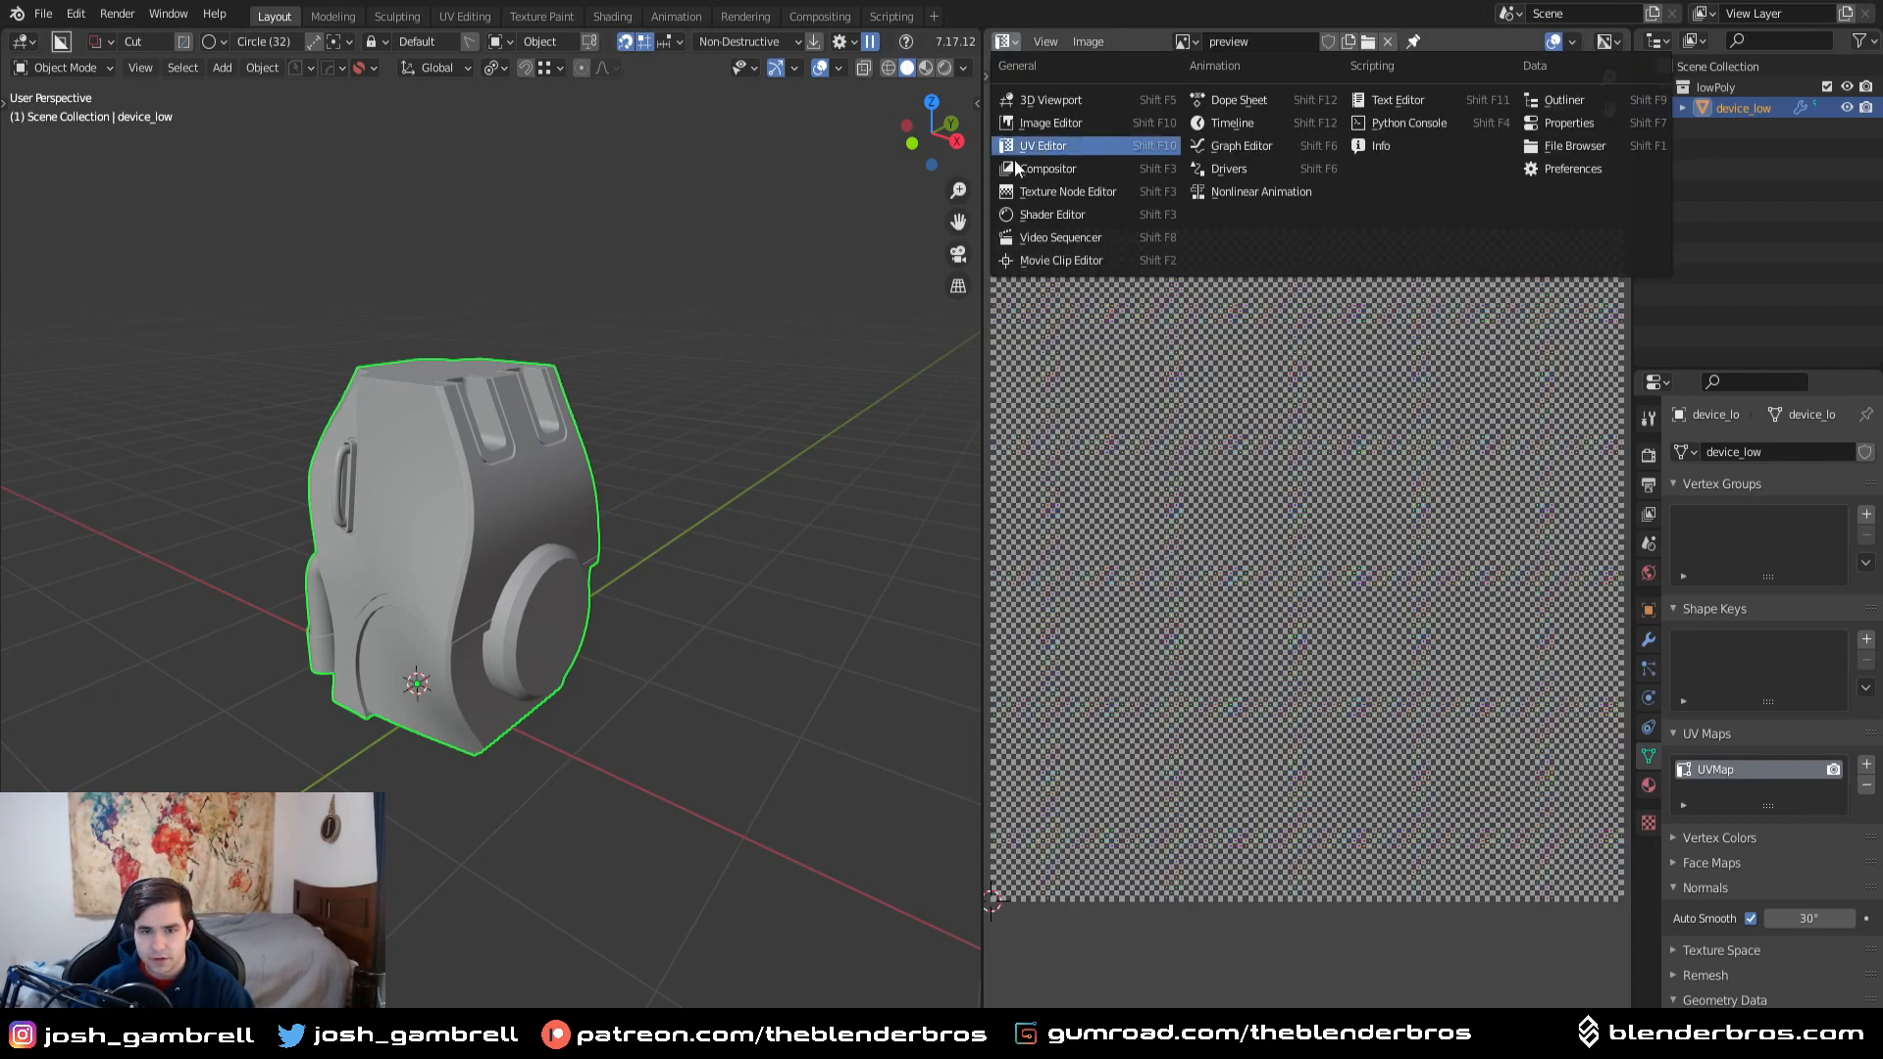
left_click(1032, 213)
left_click(1069, 44)
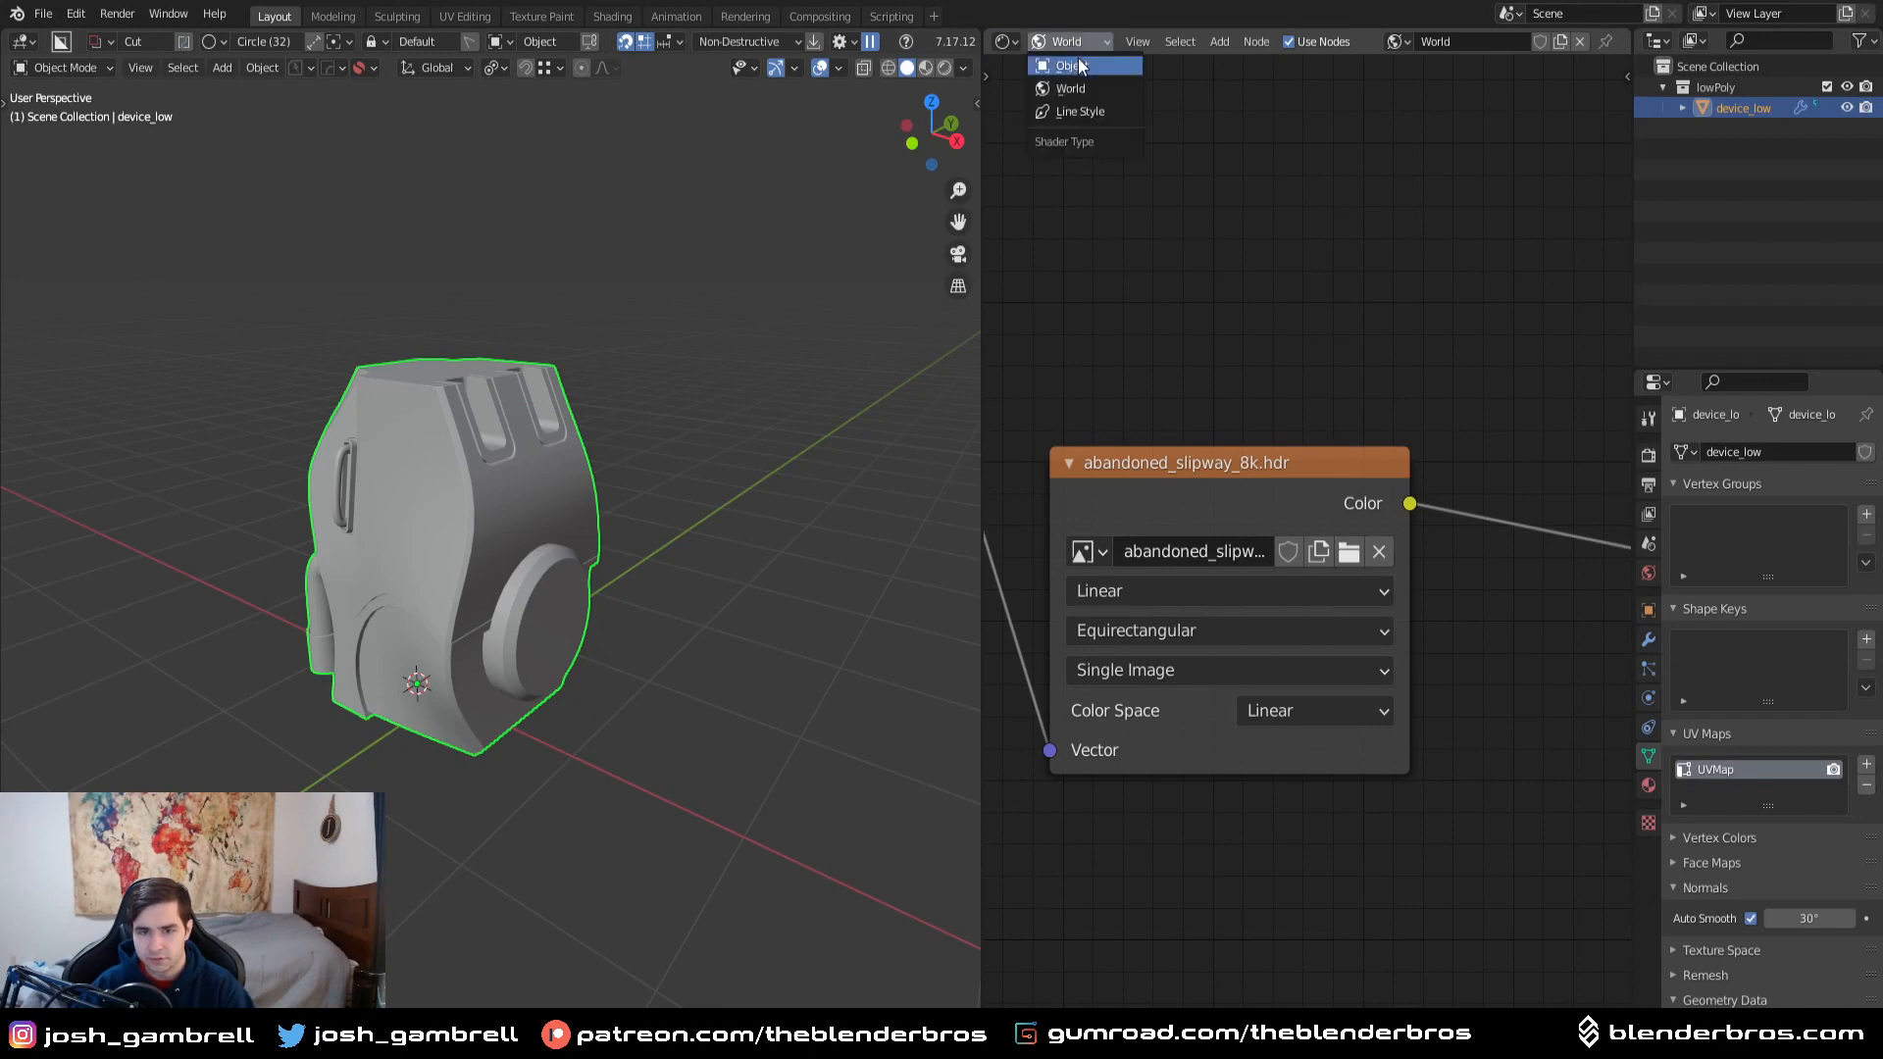
left_click(1069, 63)
left_click(1647, 784)
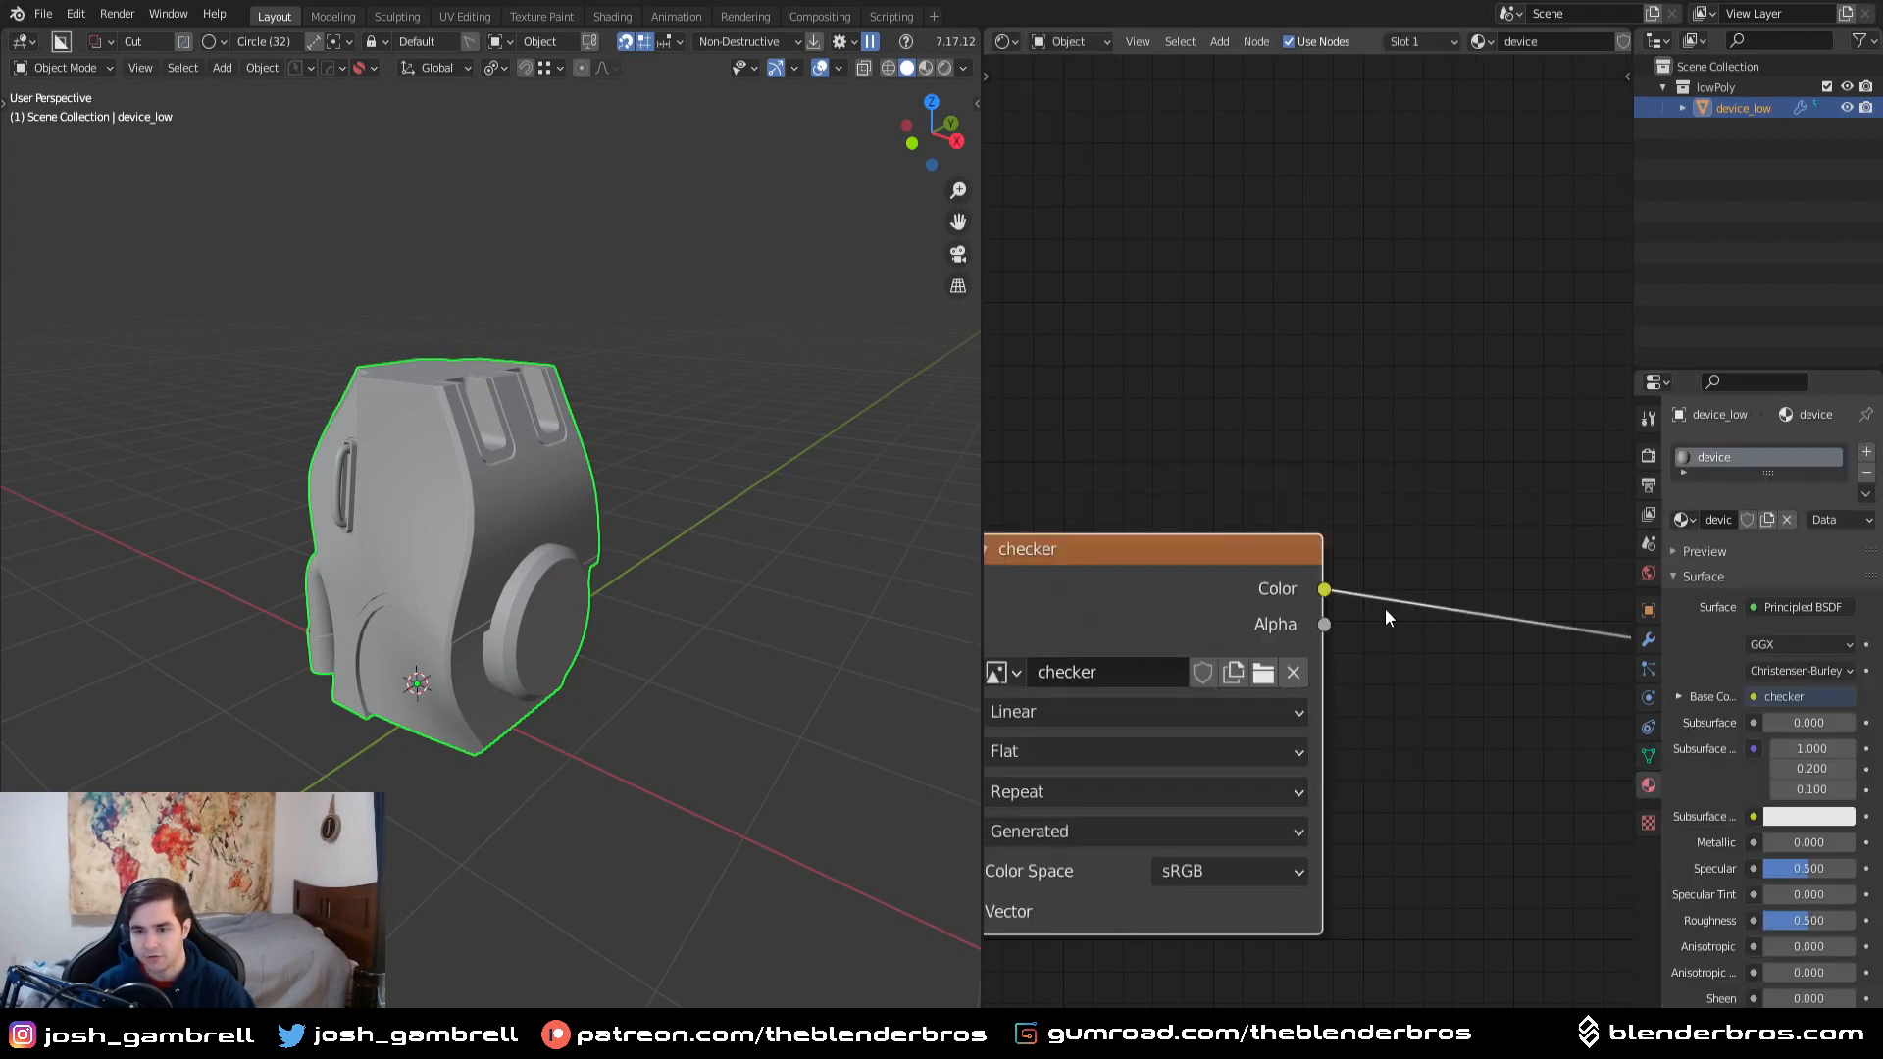
- Delete the checker image node from the device material
scroll(1339, 589, "down", 3)
middle_click_drag(1268, 526, 1262, 510)
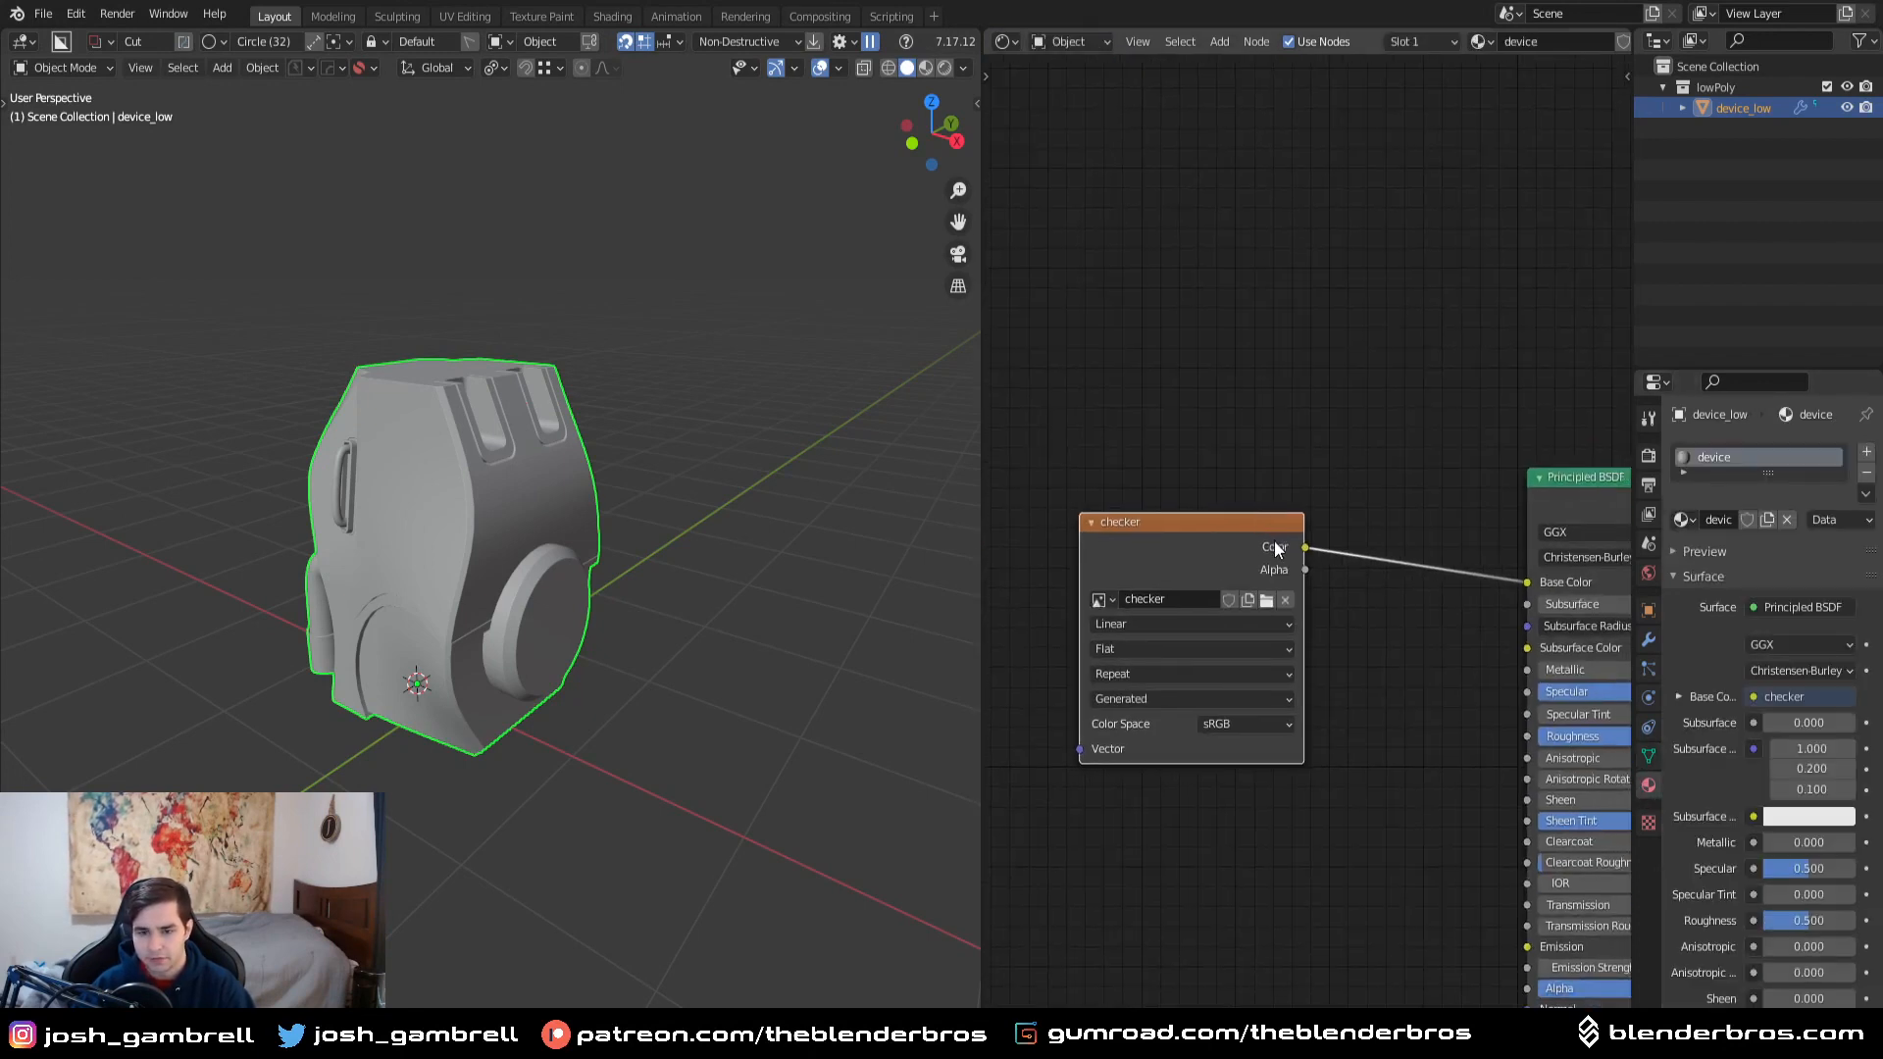
key("x")
- Add an Image Texture node using the preview image and connect its Color to the Principled BSDF's Base Color
key("shift+a")
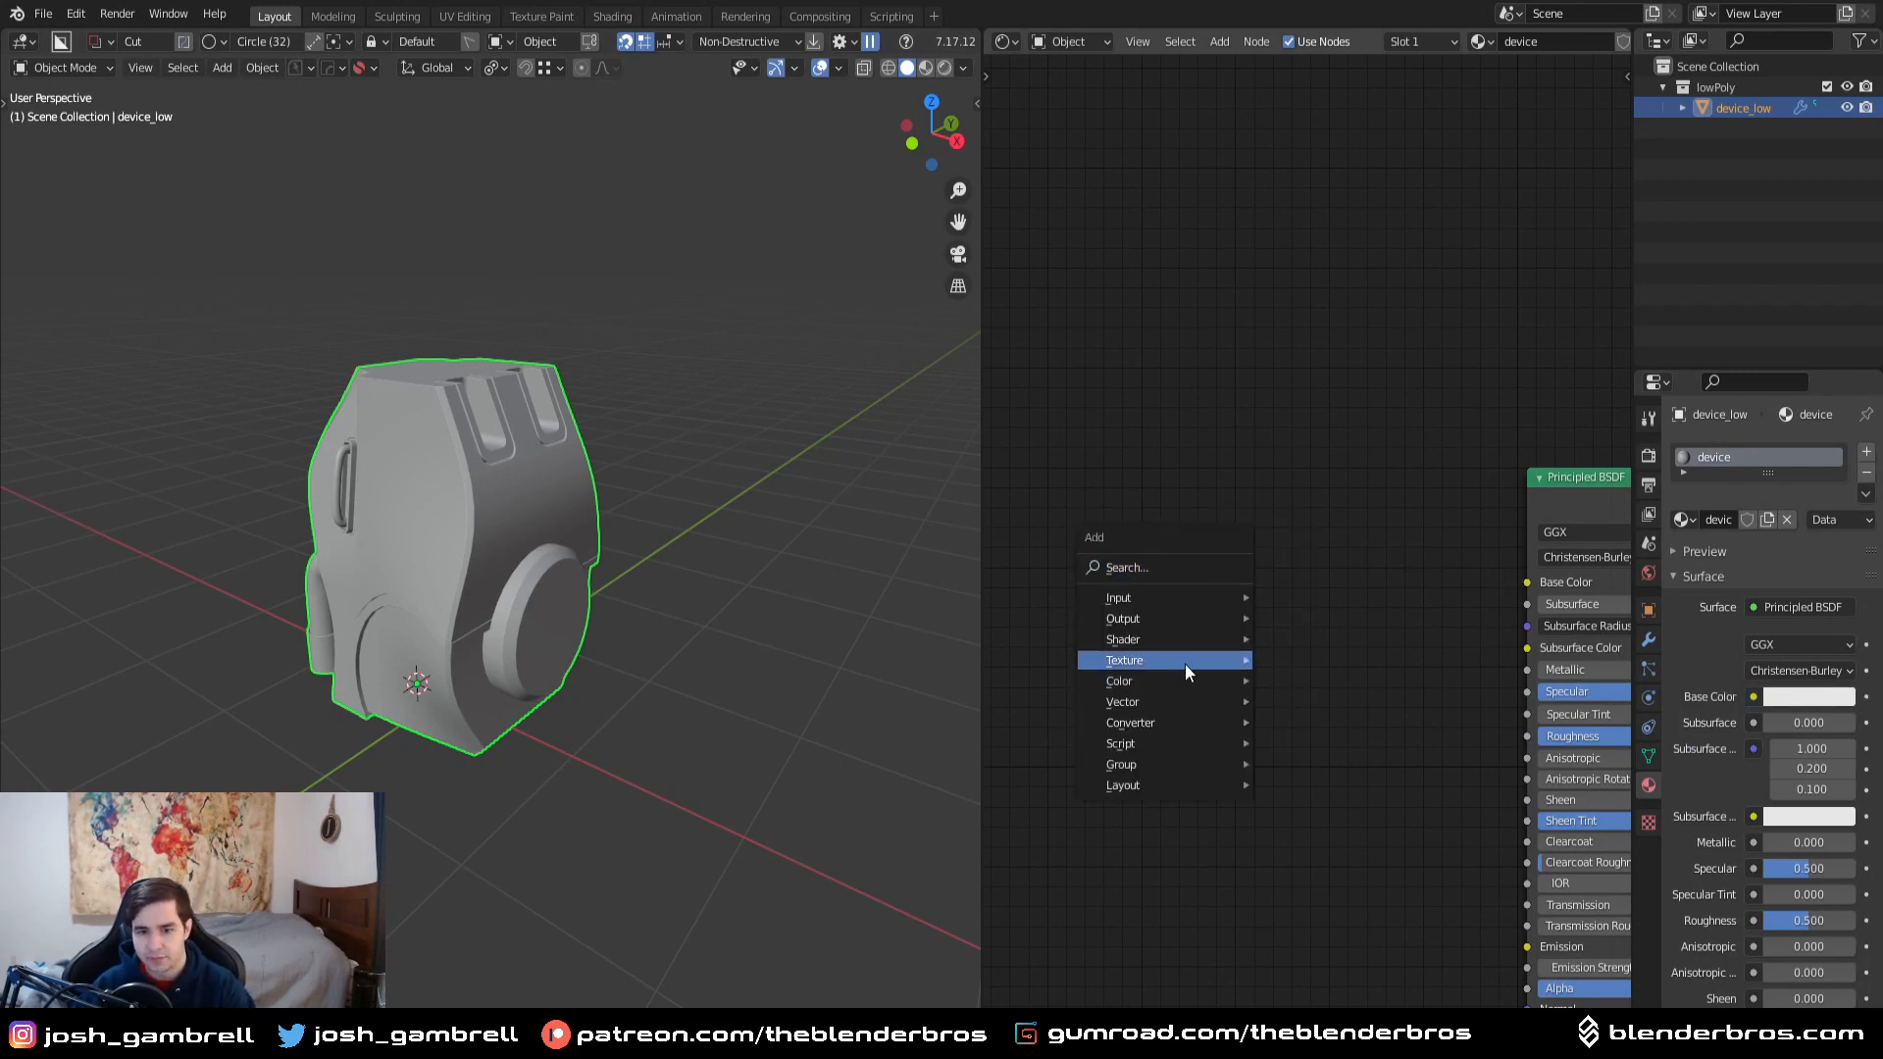
mouse_move(1186, 661)
left_click(1341, 824)
left_click(1156, 546)
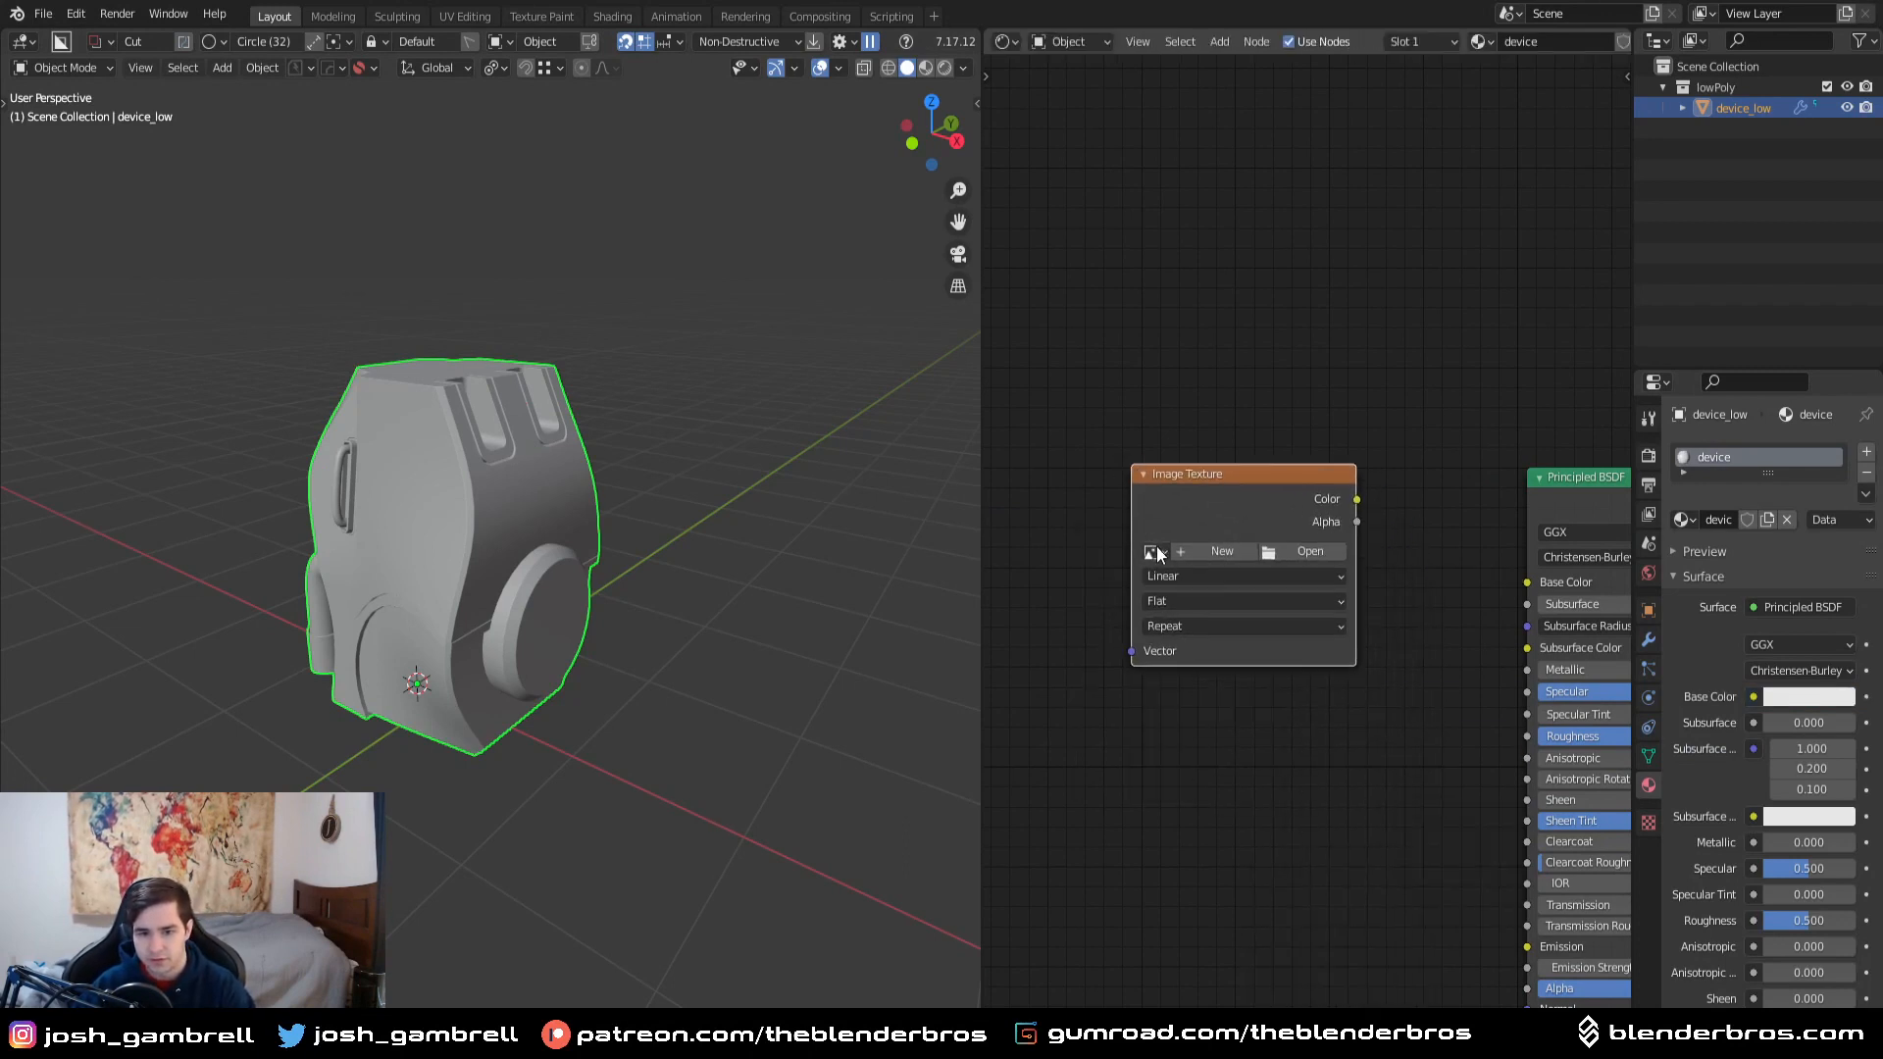
left_click(1155, 551)
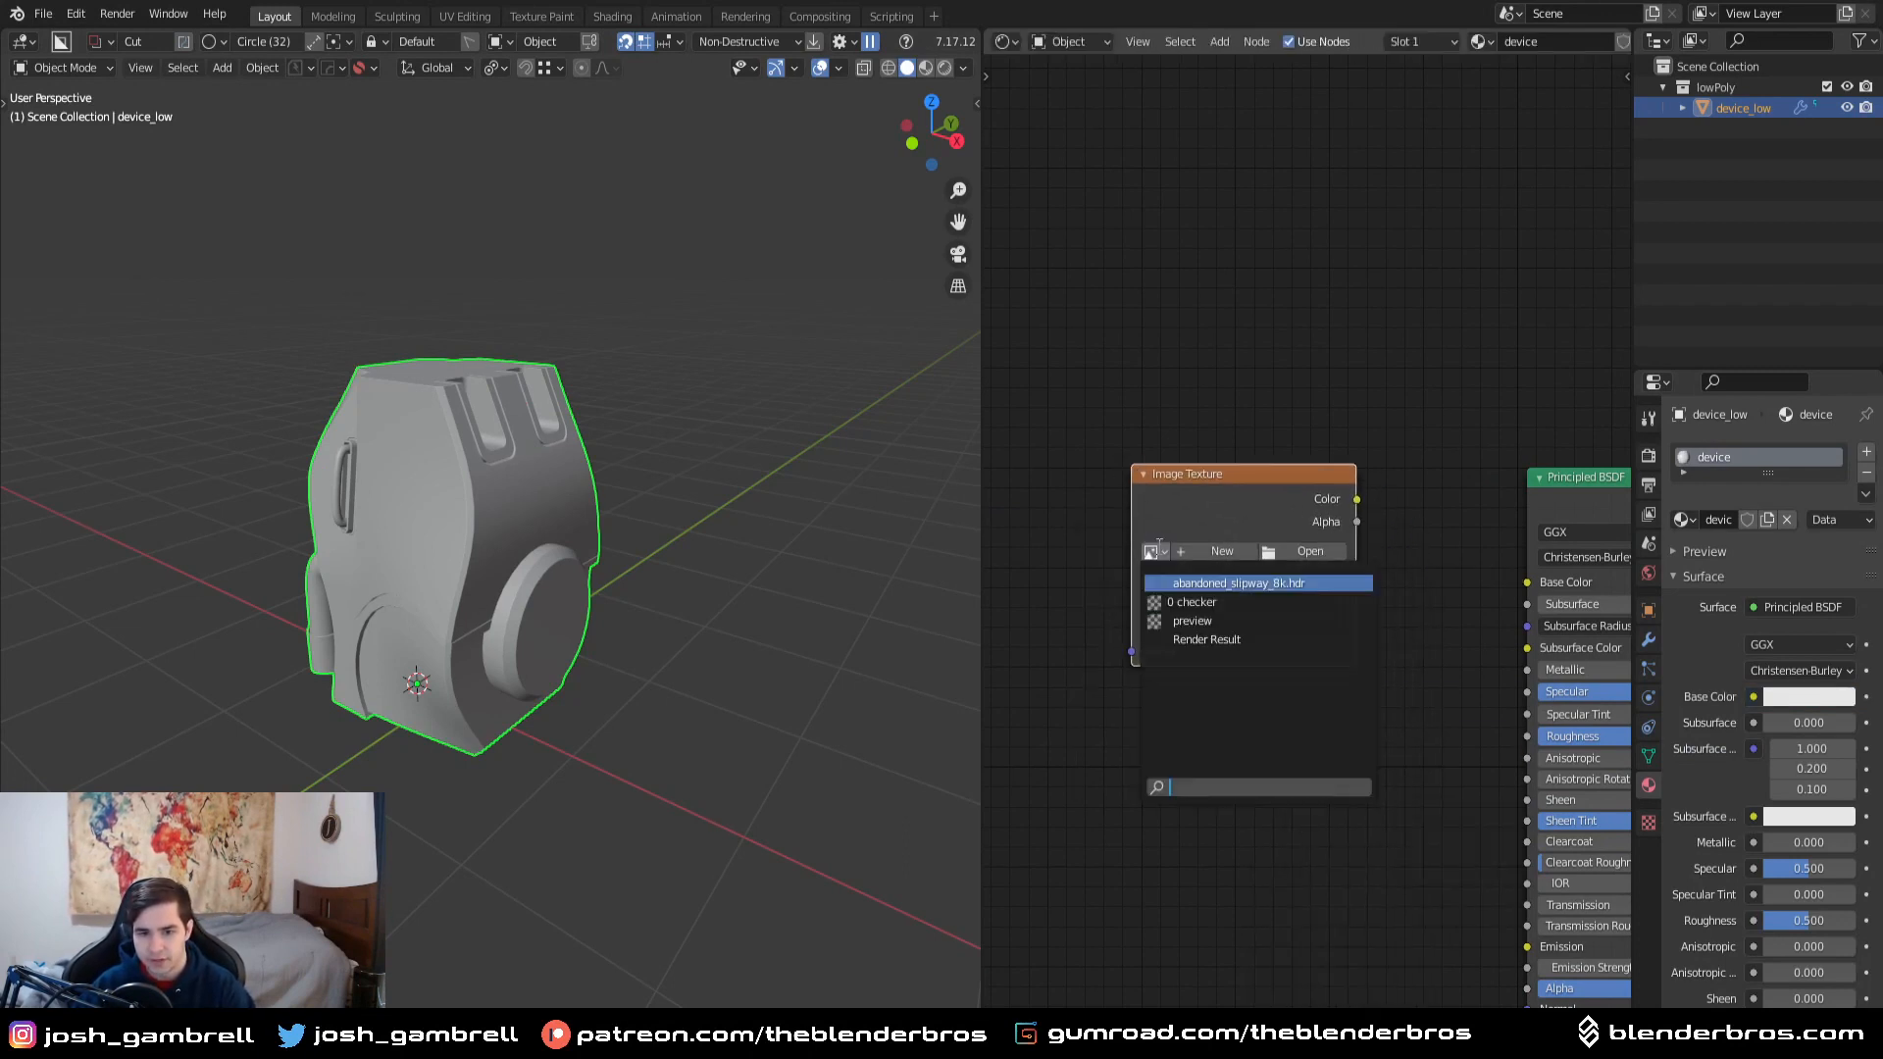
left_click(1192, 620)
left_click_drag(1356, 499, 1403, 528)
left_click_drag(1526, 580, 1527, 582)
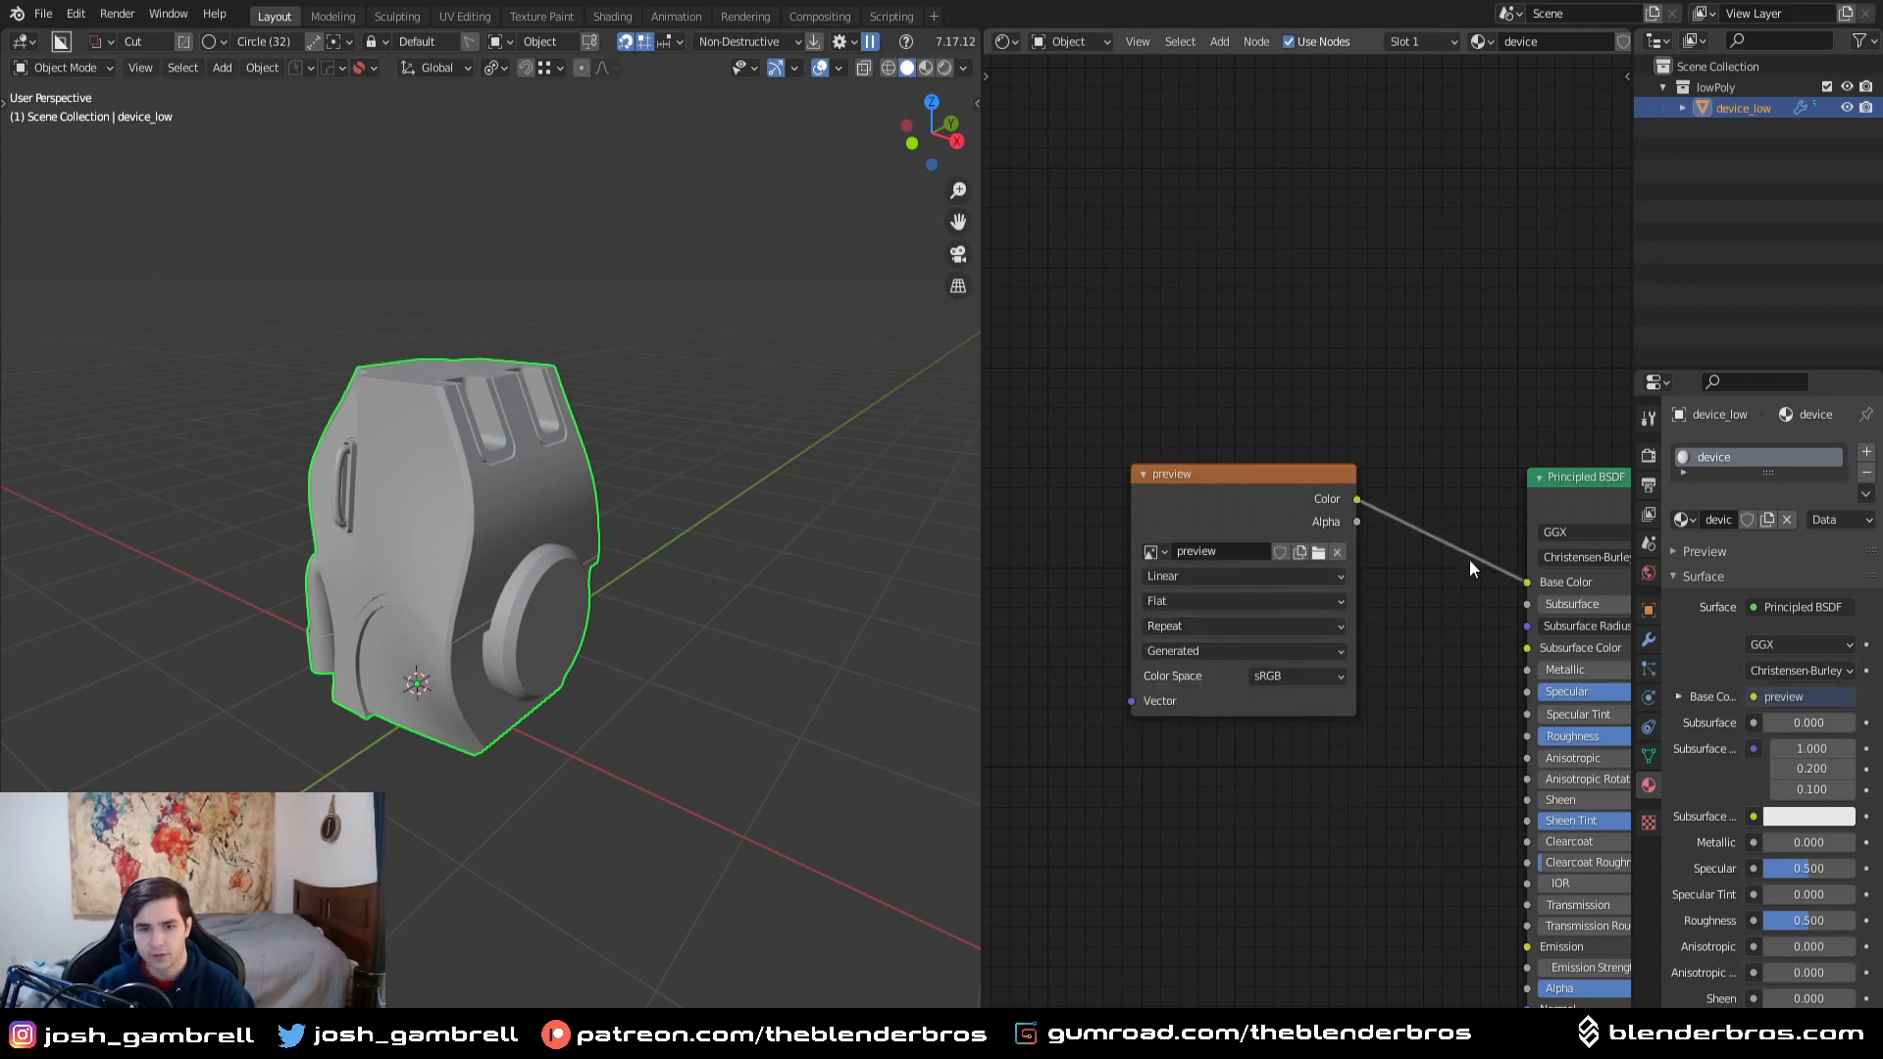
- Show the model in Material Preview shading with the UV grid texture filling the 3D viewport
left_click(926, 67)
middle_click_drag(628, 319, 833, 360)
scroll(727, 375, "up", 4)
scroll(559, 375, "down", 2)
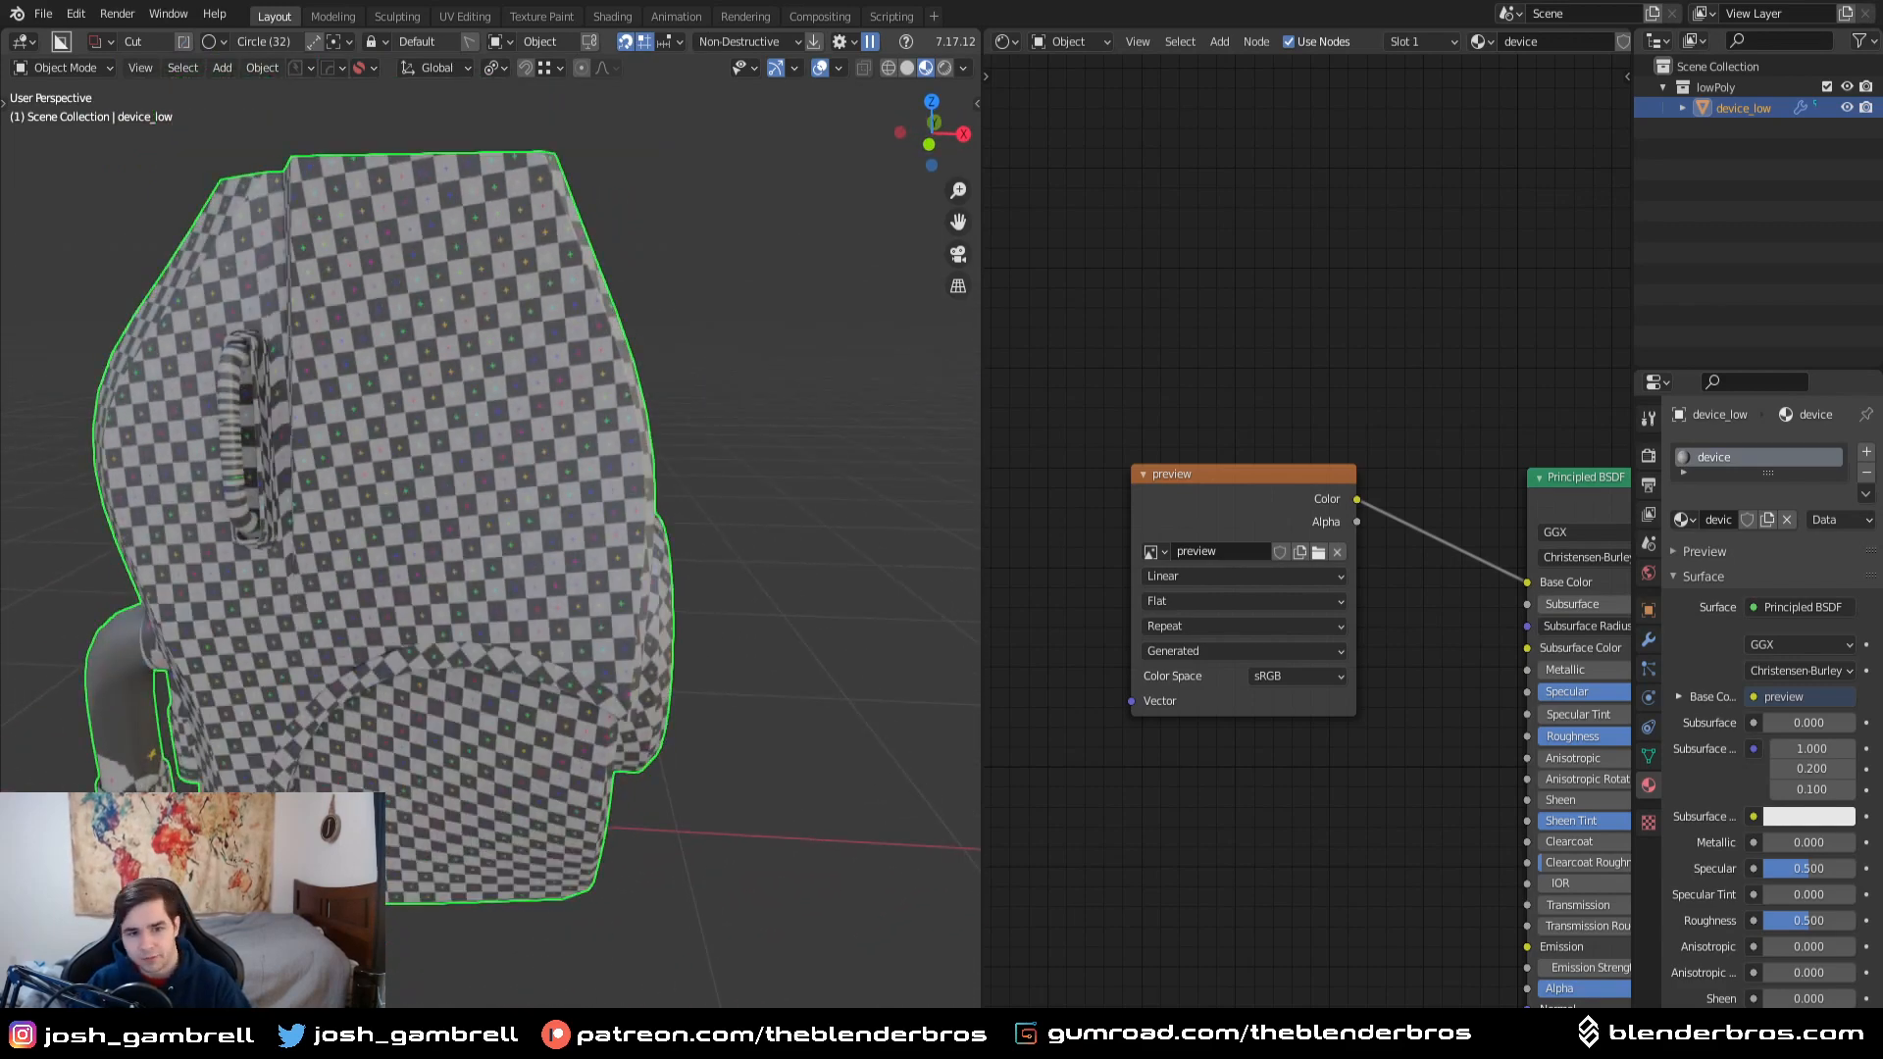
- Examine the checker pattern on the side panel, front disc, lower body and rear pipes for stretching
middle_click_drag(387, 667, 486, 634)
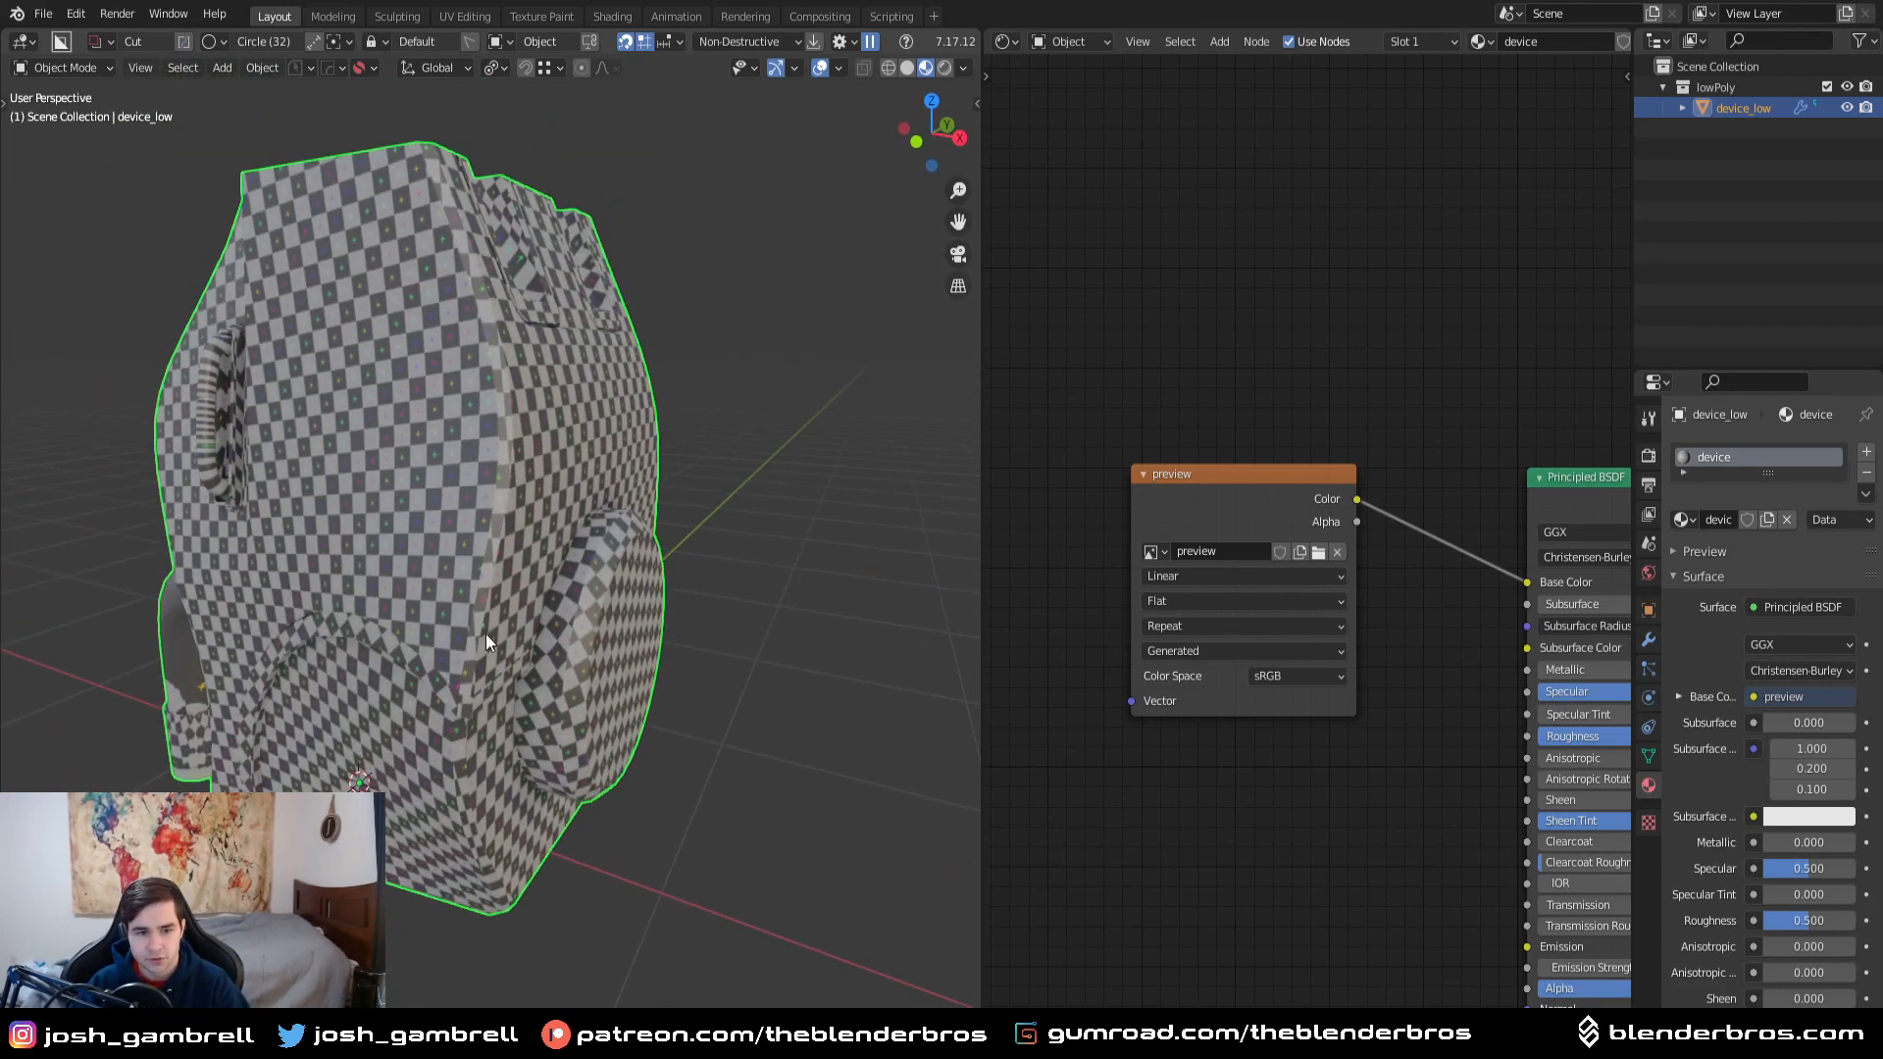
middle_click_drag(468, 737, 468, 667)
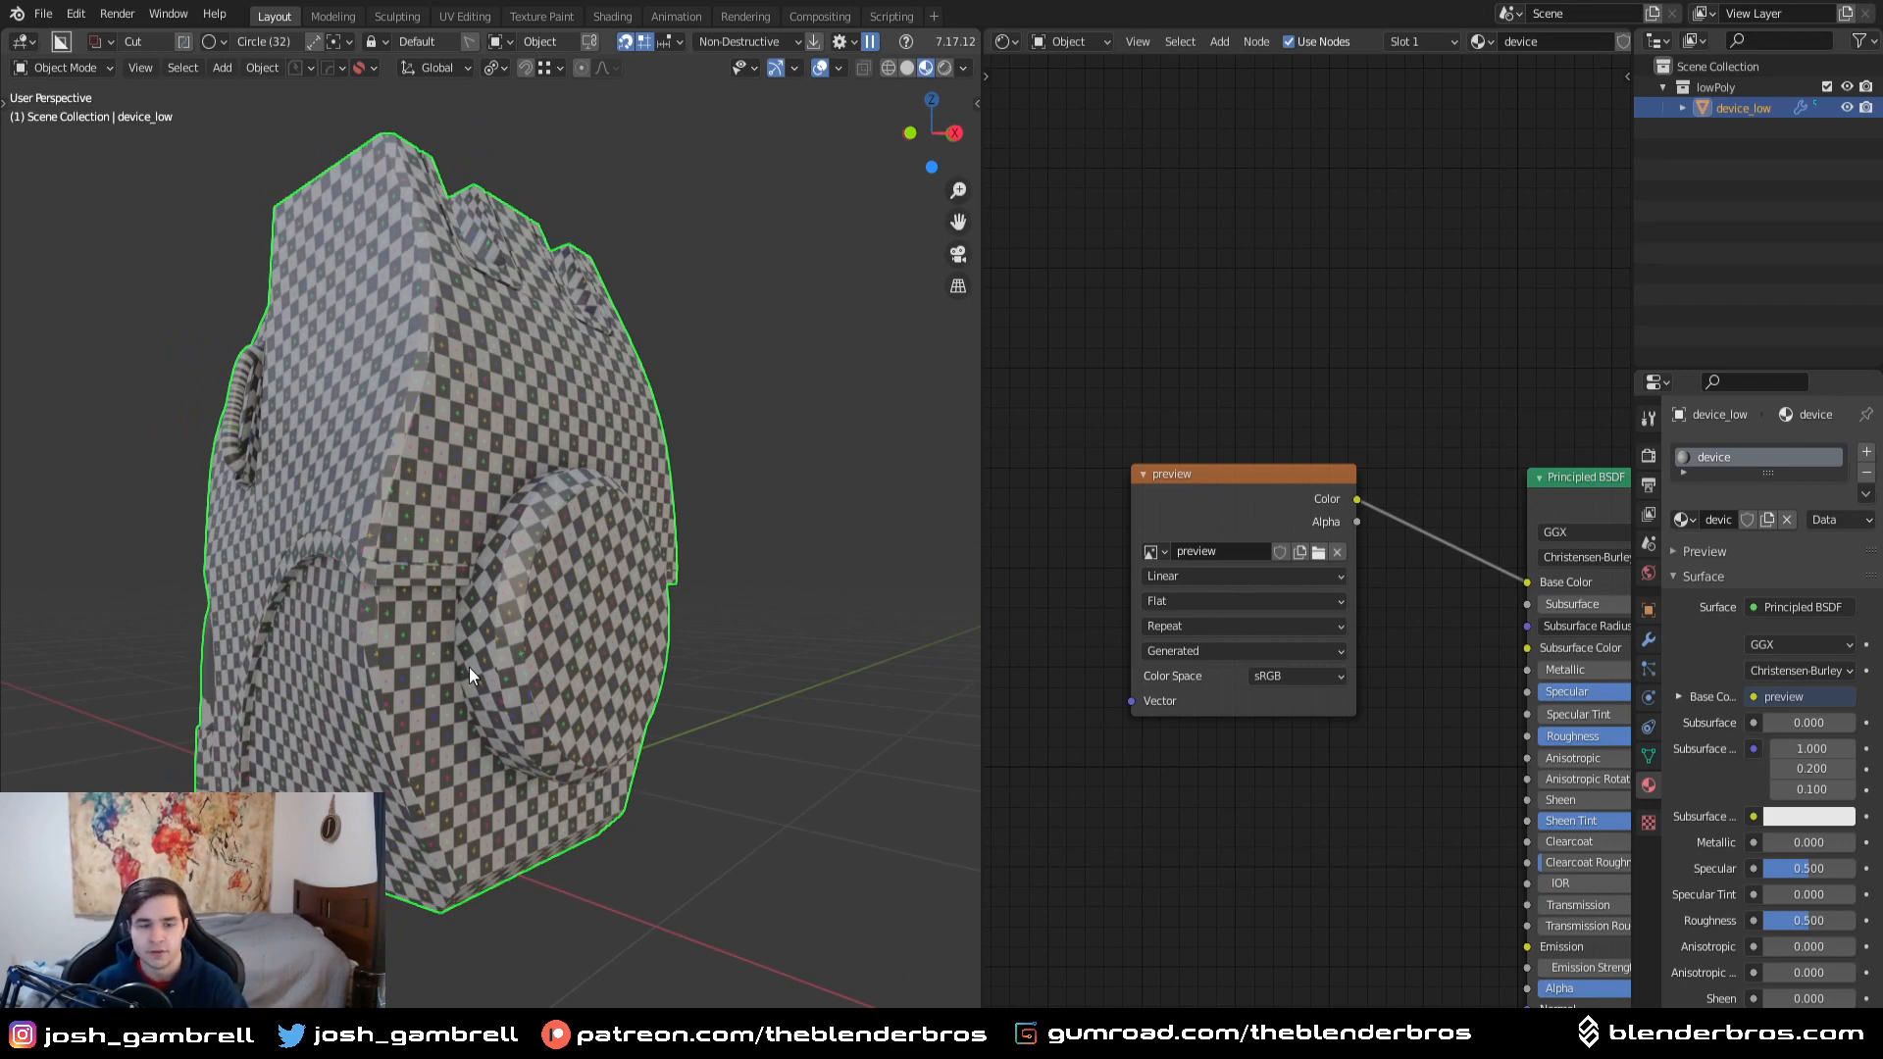
middle_click_drag(469, 667, 554, 637)
scroll(543, 696, "up", 3)
scroll(543, 696, "up", 3)
scroll(541, 450, "down", 4)
scroll(554, 638, "down", 4)
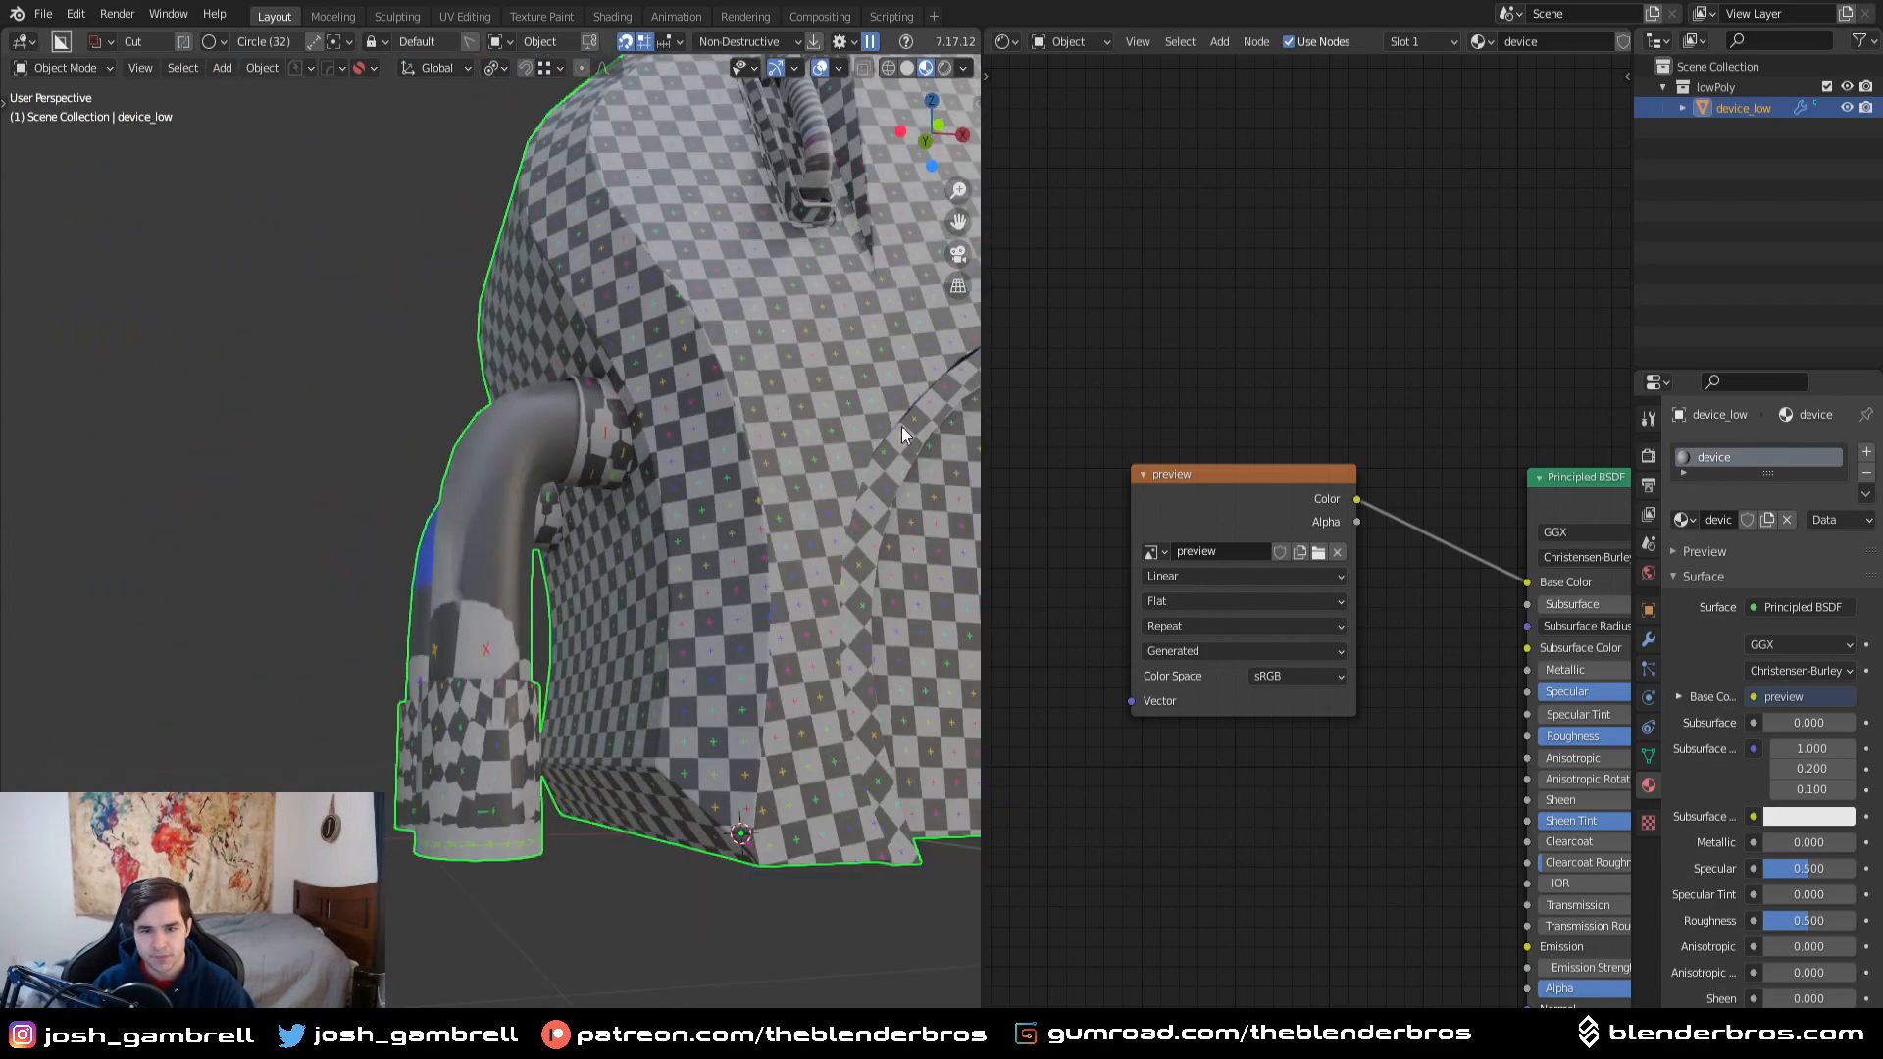
- Change the Shader Editor area back to the UV Editor and enter Edit Mode on device_low
left_click(1008, 40)
left_click(1033, 145)
key("Tab")
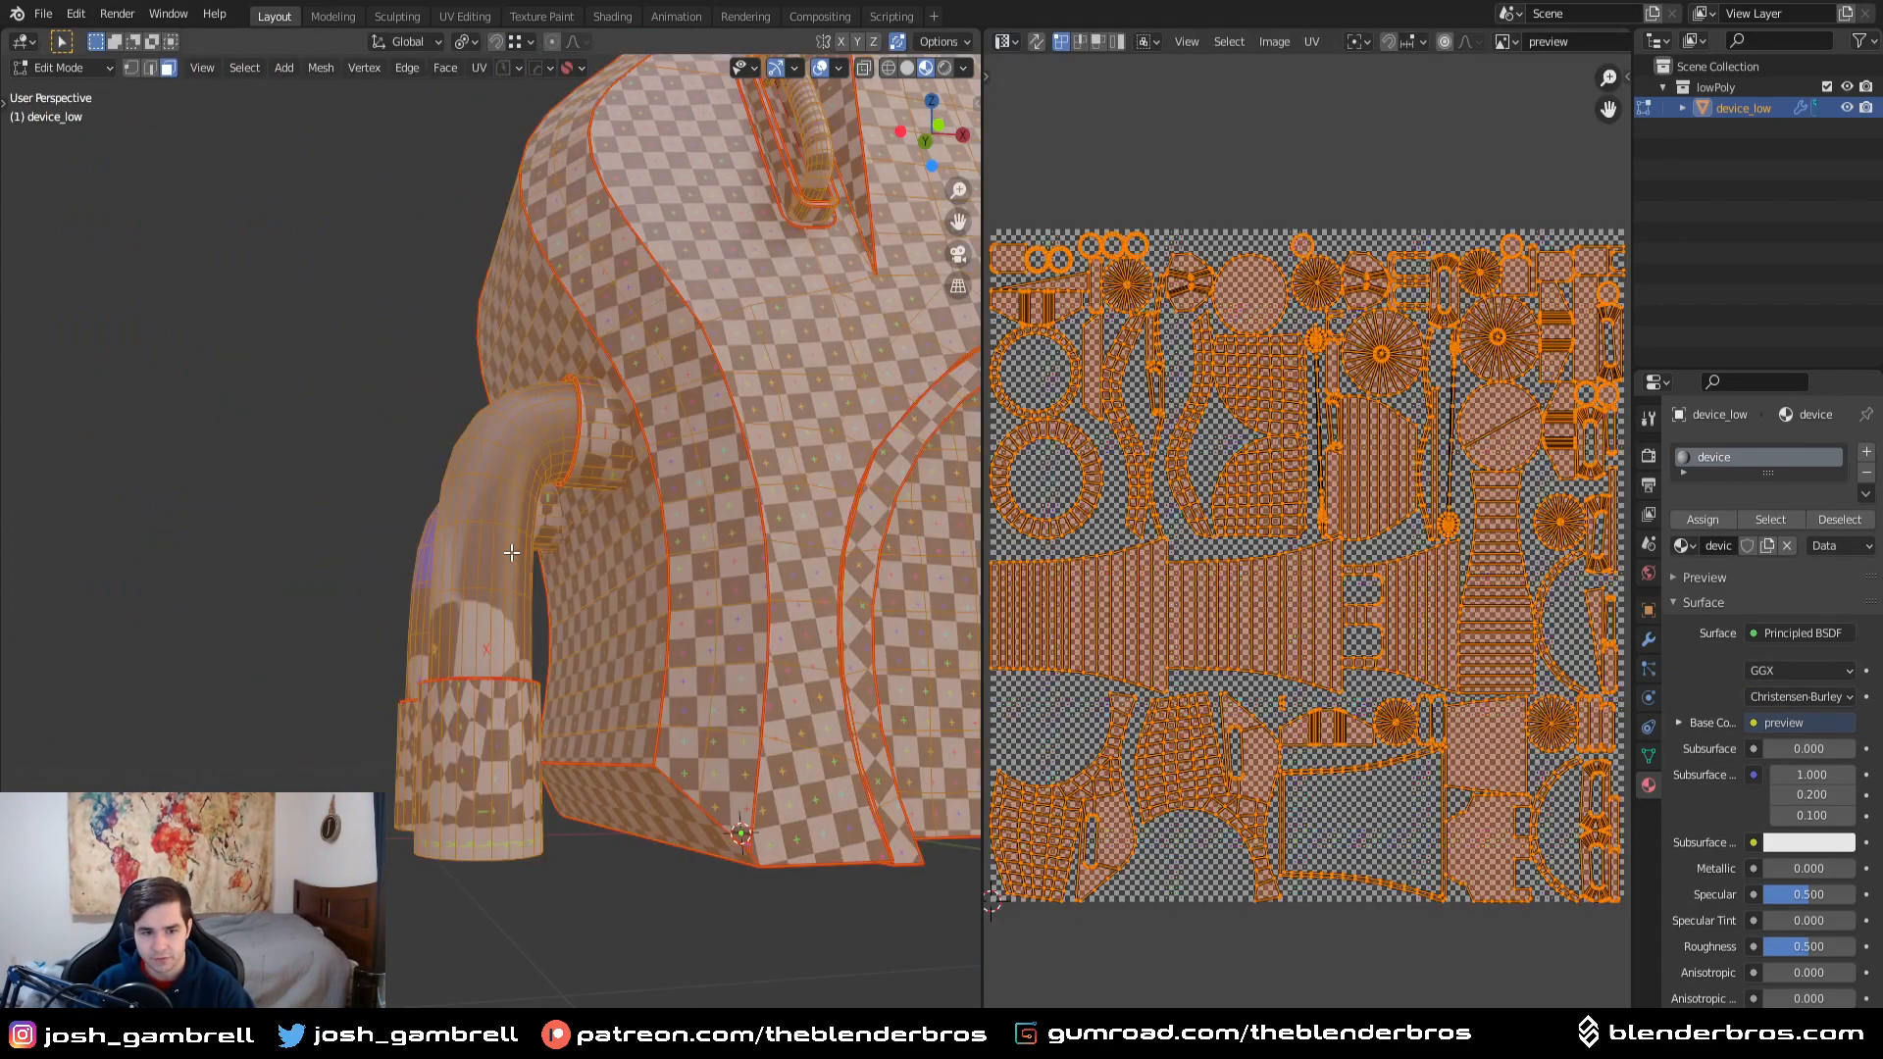
- Select only the linked faces of the curved rear pipe section and inspect its island in the UV Editor
key("alt+a")
key("l")
key("KP_Decimal")
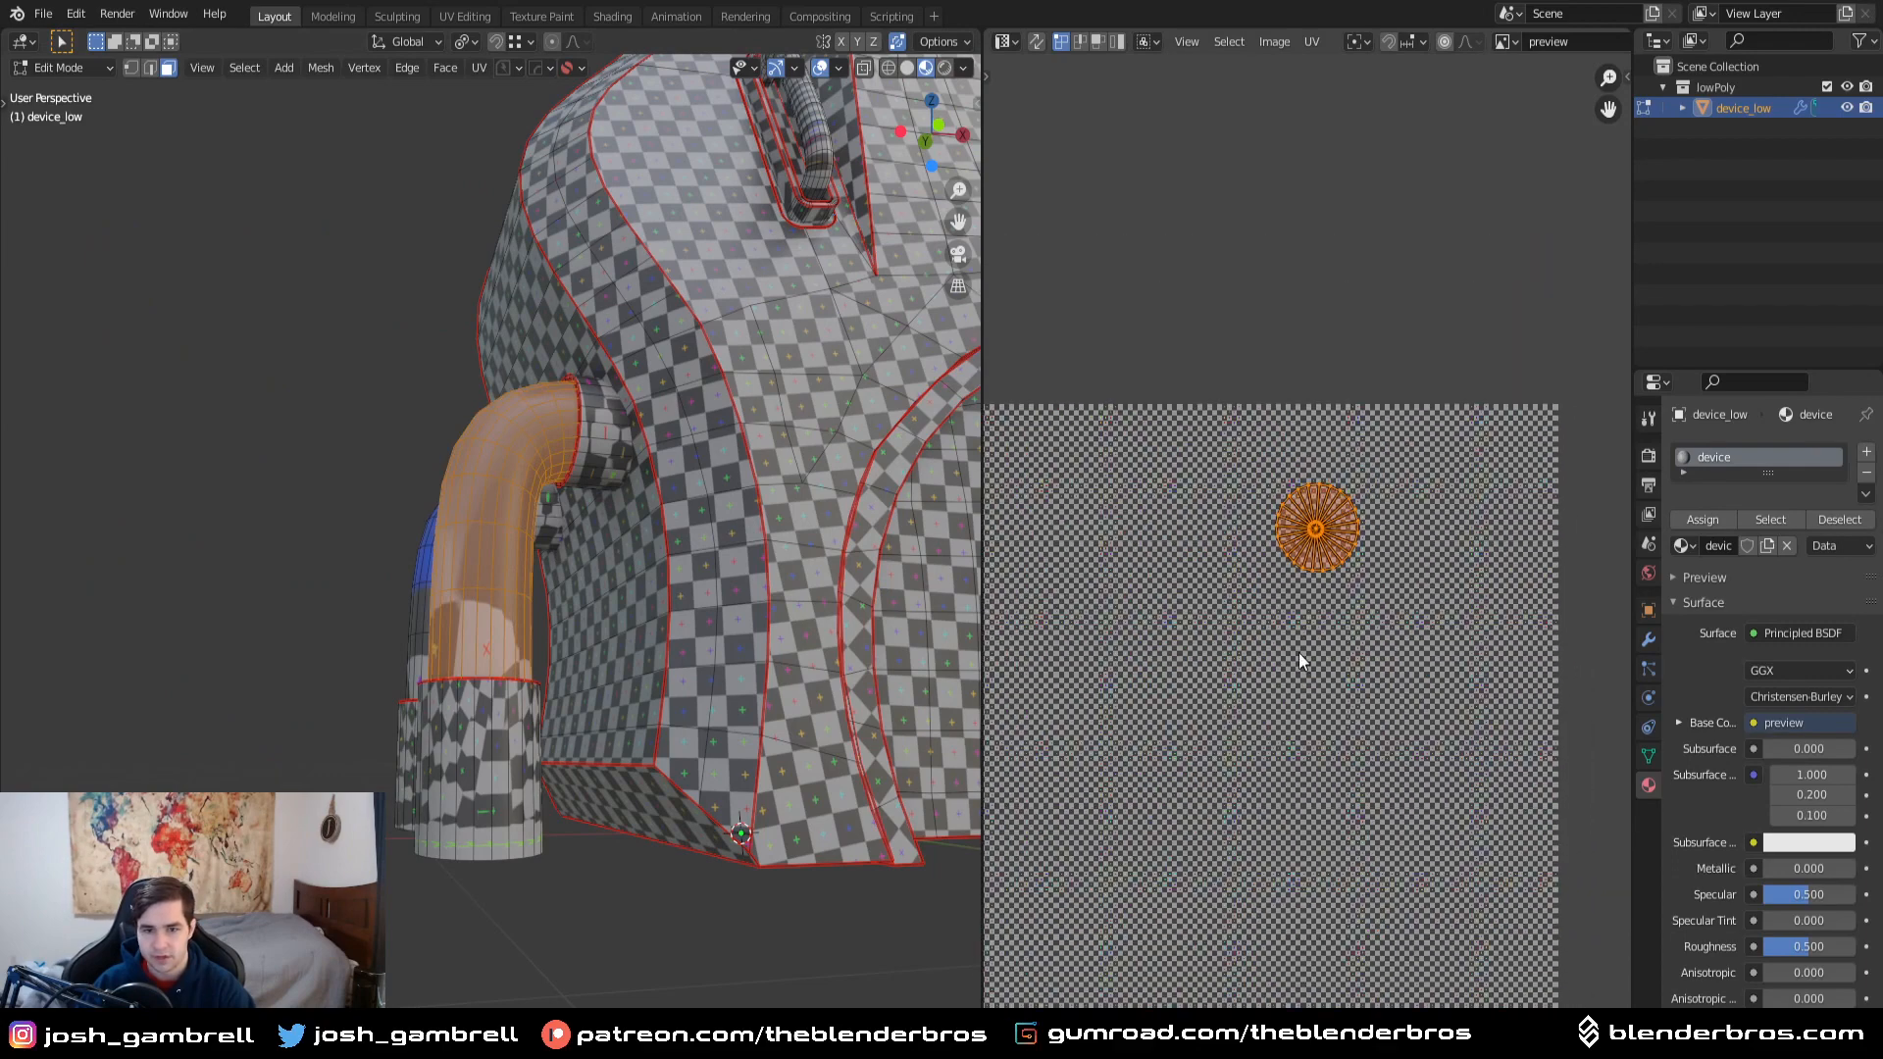
scroll(1298, 651, "up", 3)
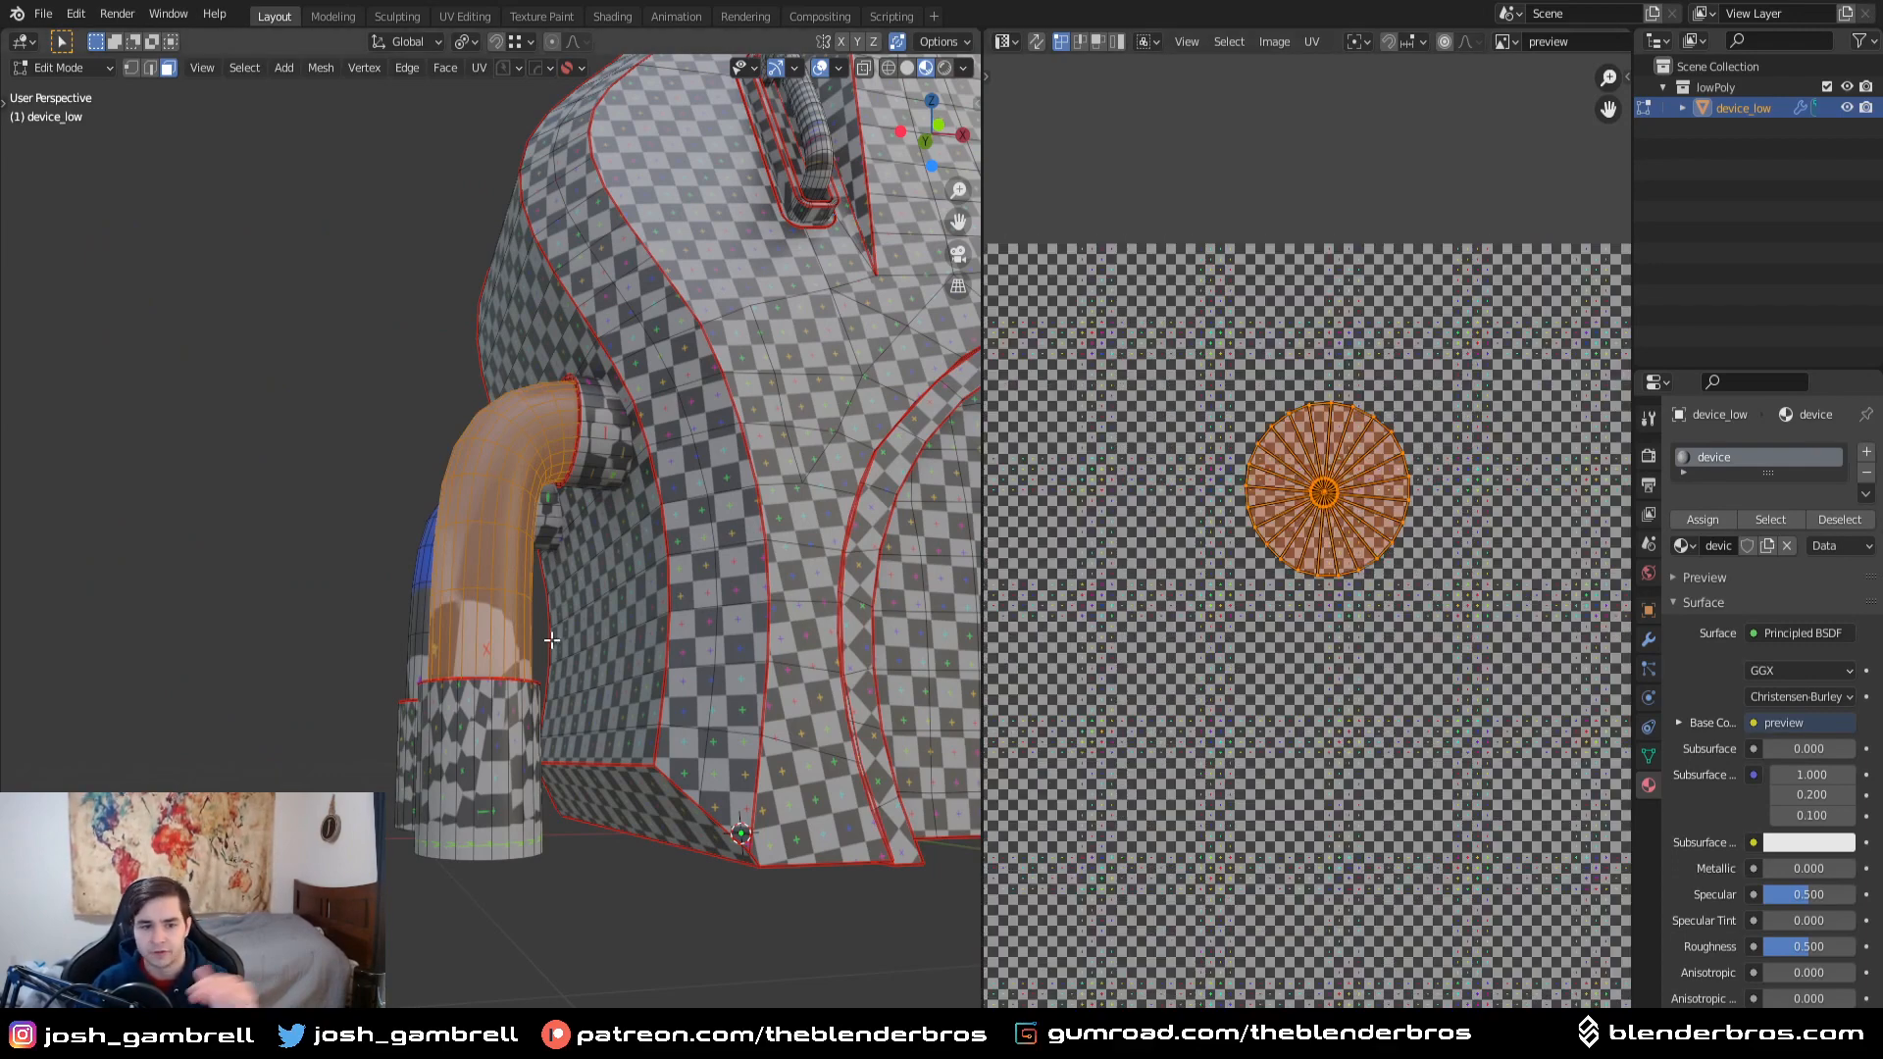
- Mark a lengthwise seam along the hidden inner side of both curved rear pipe sections
middle_click_drag(549, 583, 391, 641)
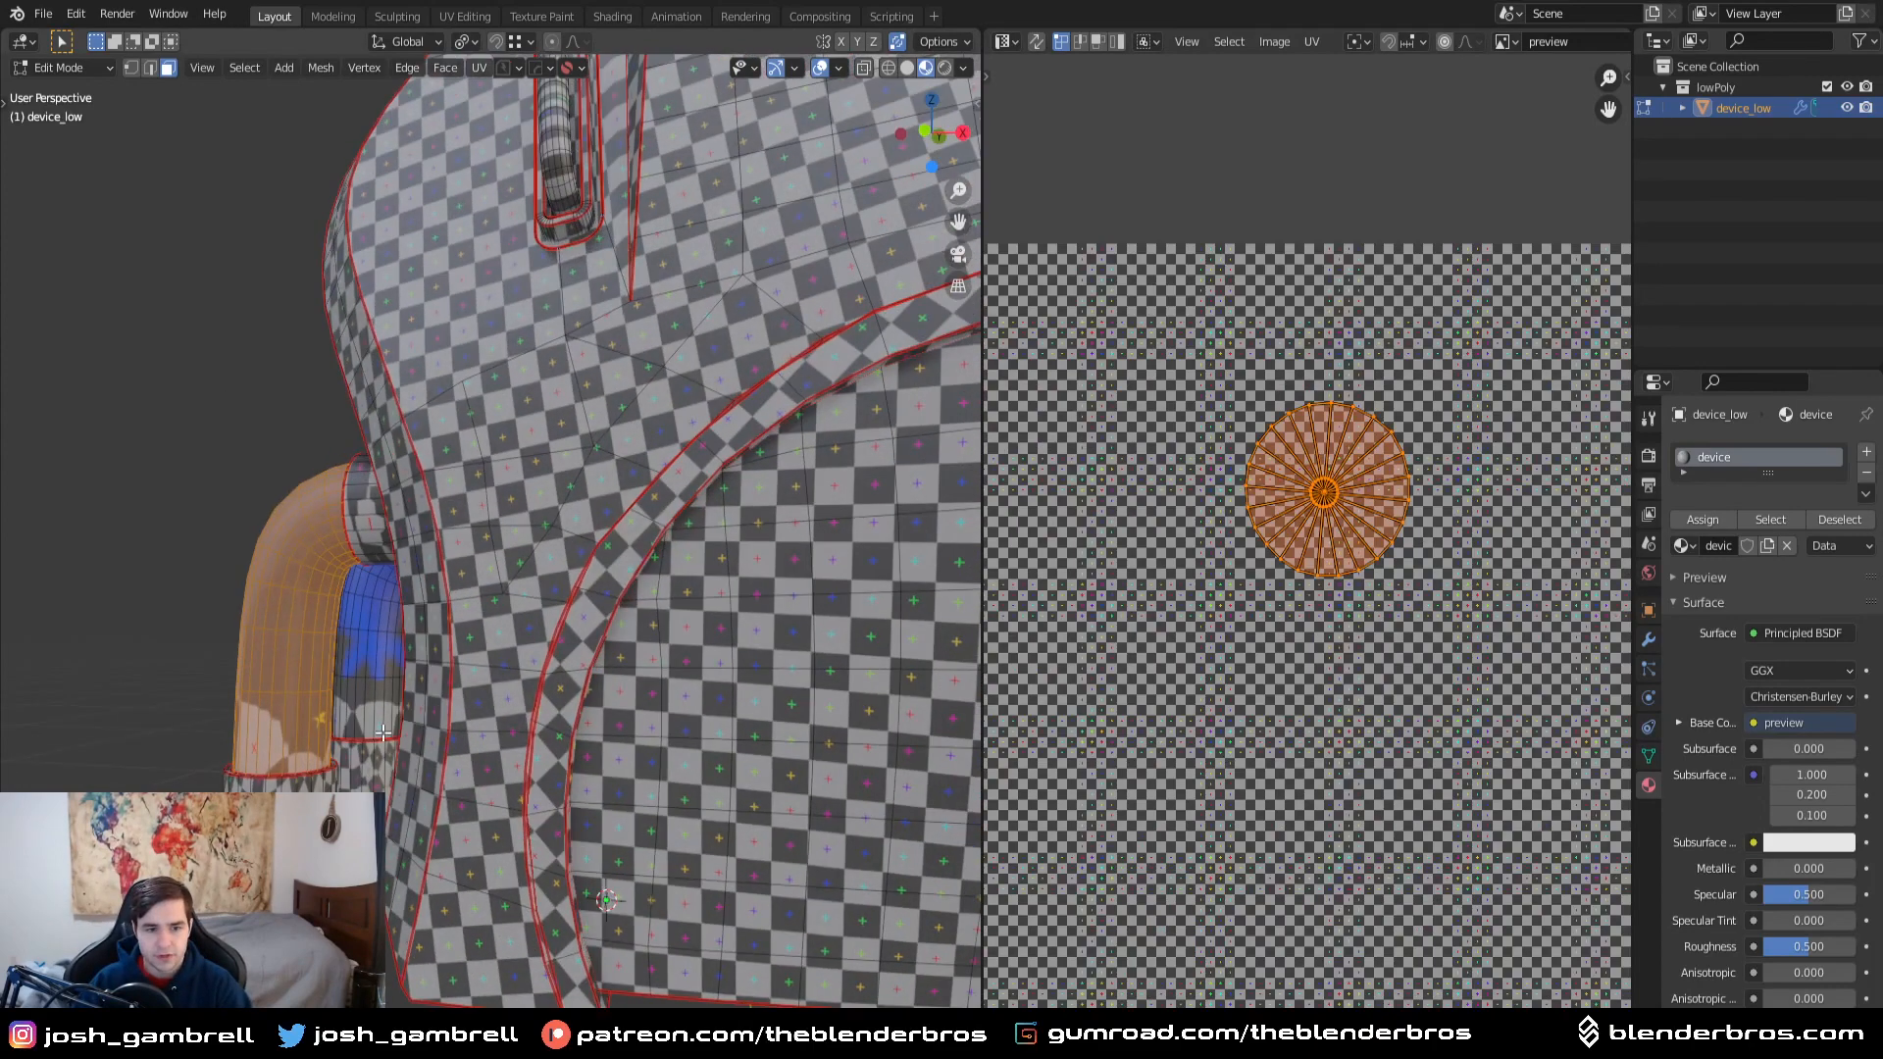
middle_click_drag(383, 732, 491, 664)
scroll(477, 700, "up", 4)
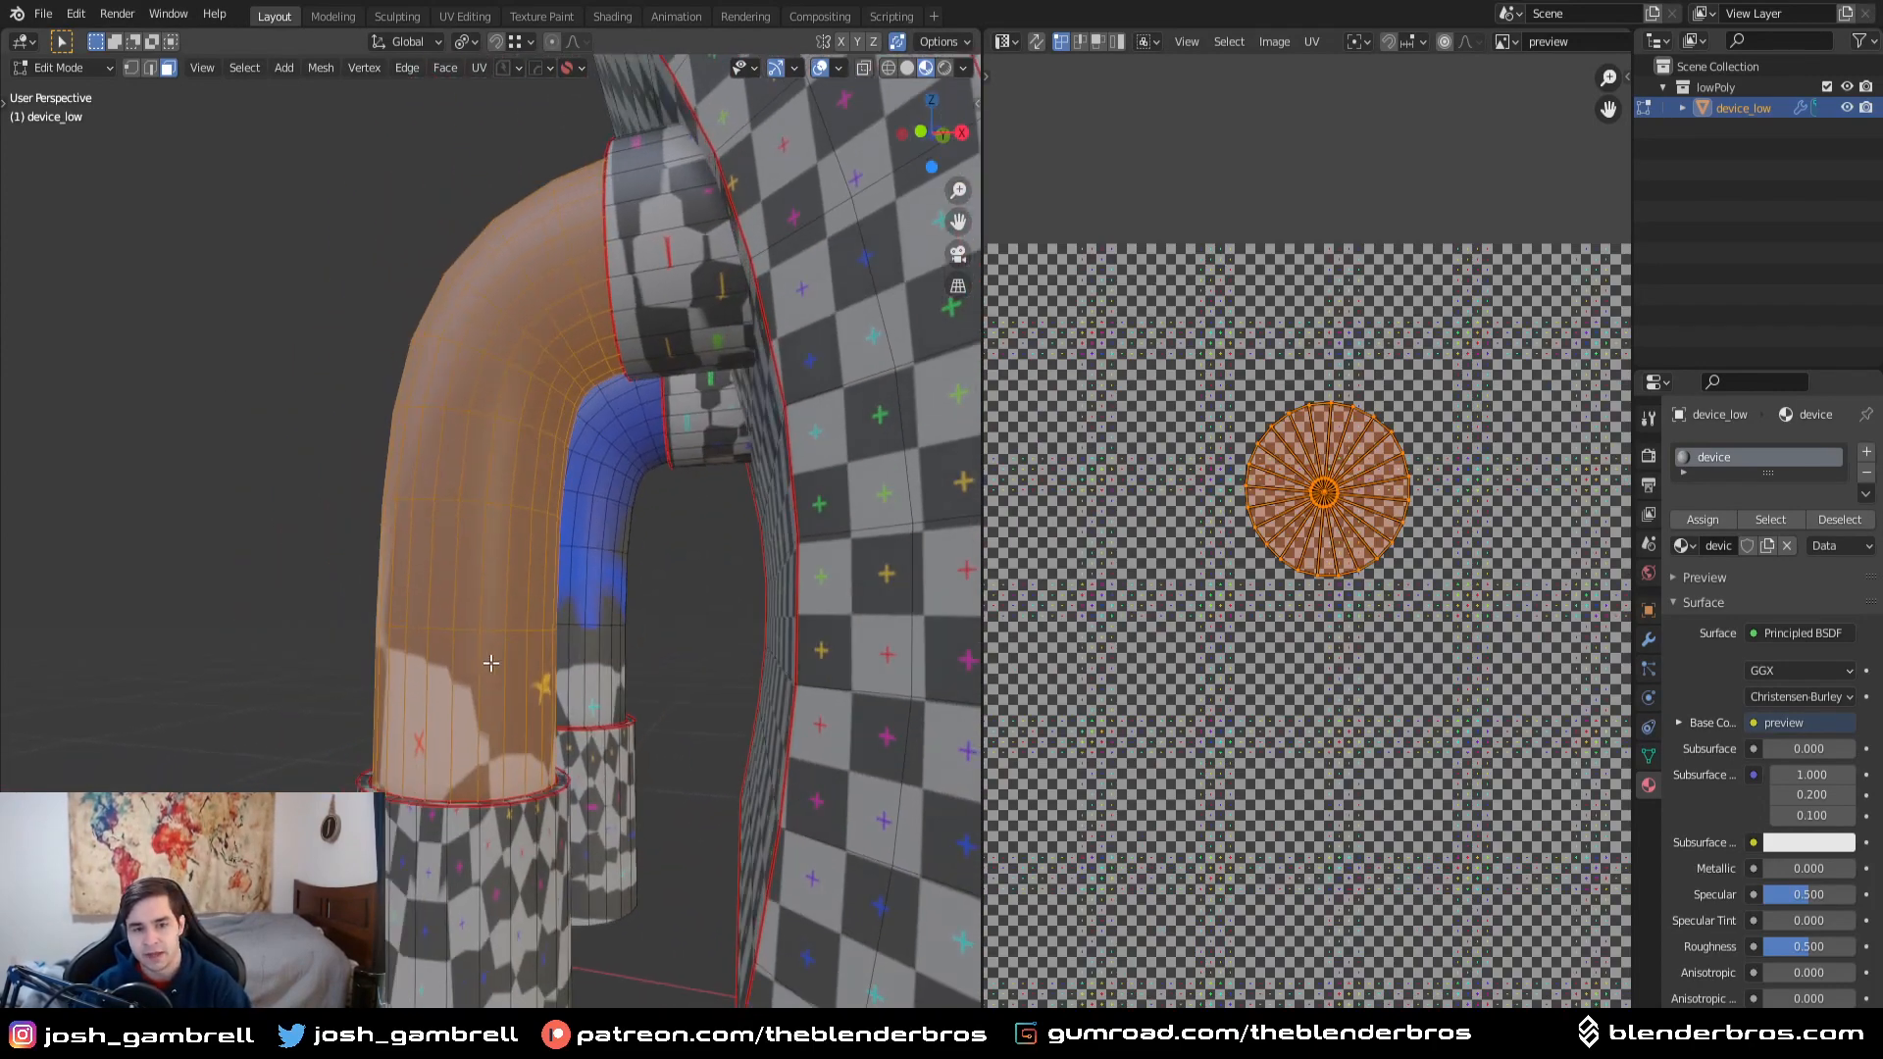
middle_click_drag(489, 664, 802, 687)
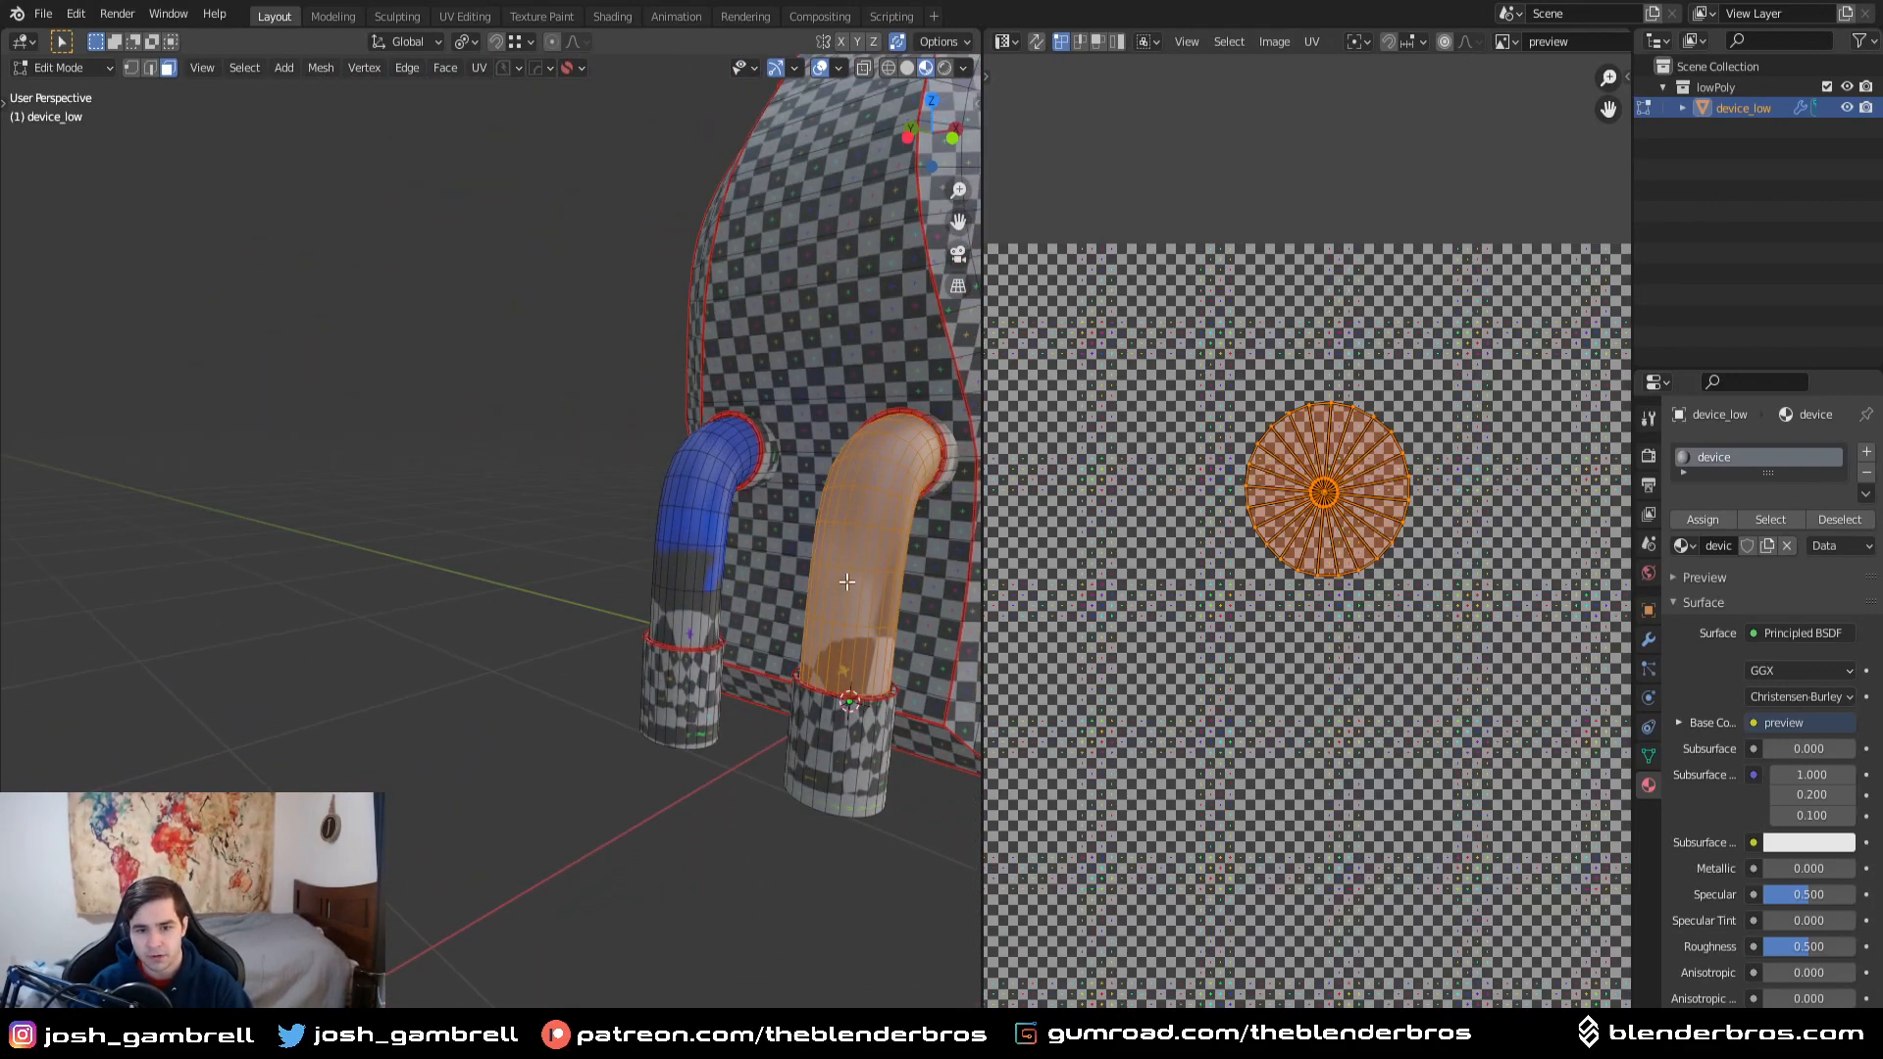
middle_click_drag(806, 613, 544, 595)
scroll(544, 595, "up", 2)
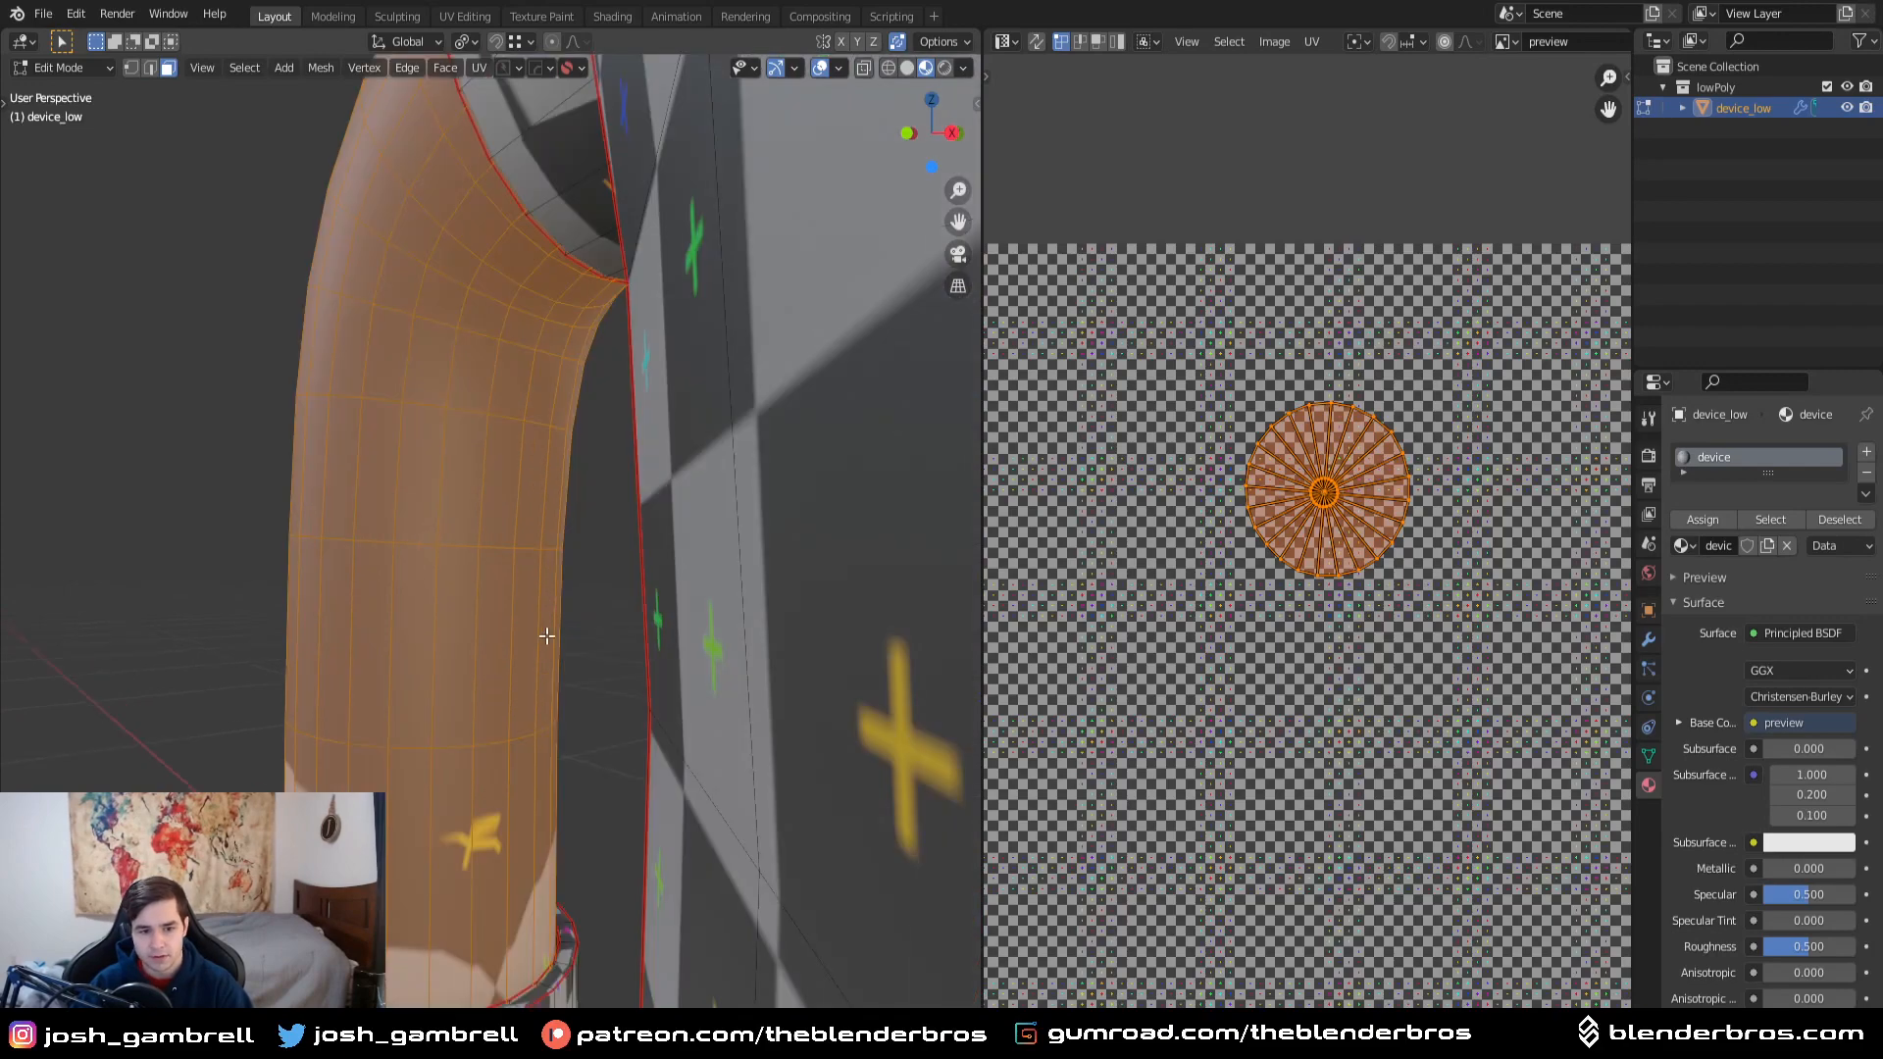
key("Tab")
left_click(525, 760)
left_click(517, 647, "alt")
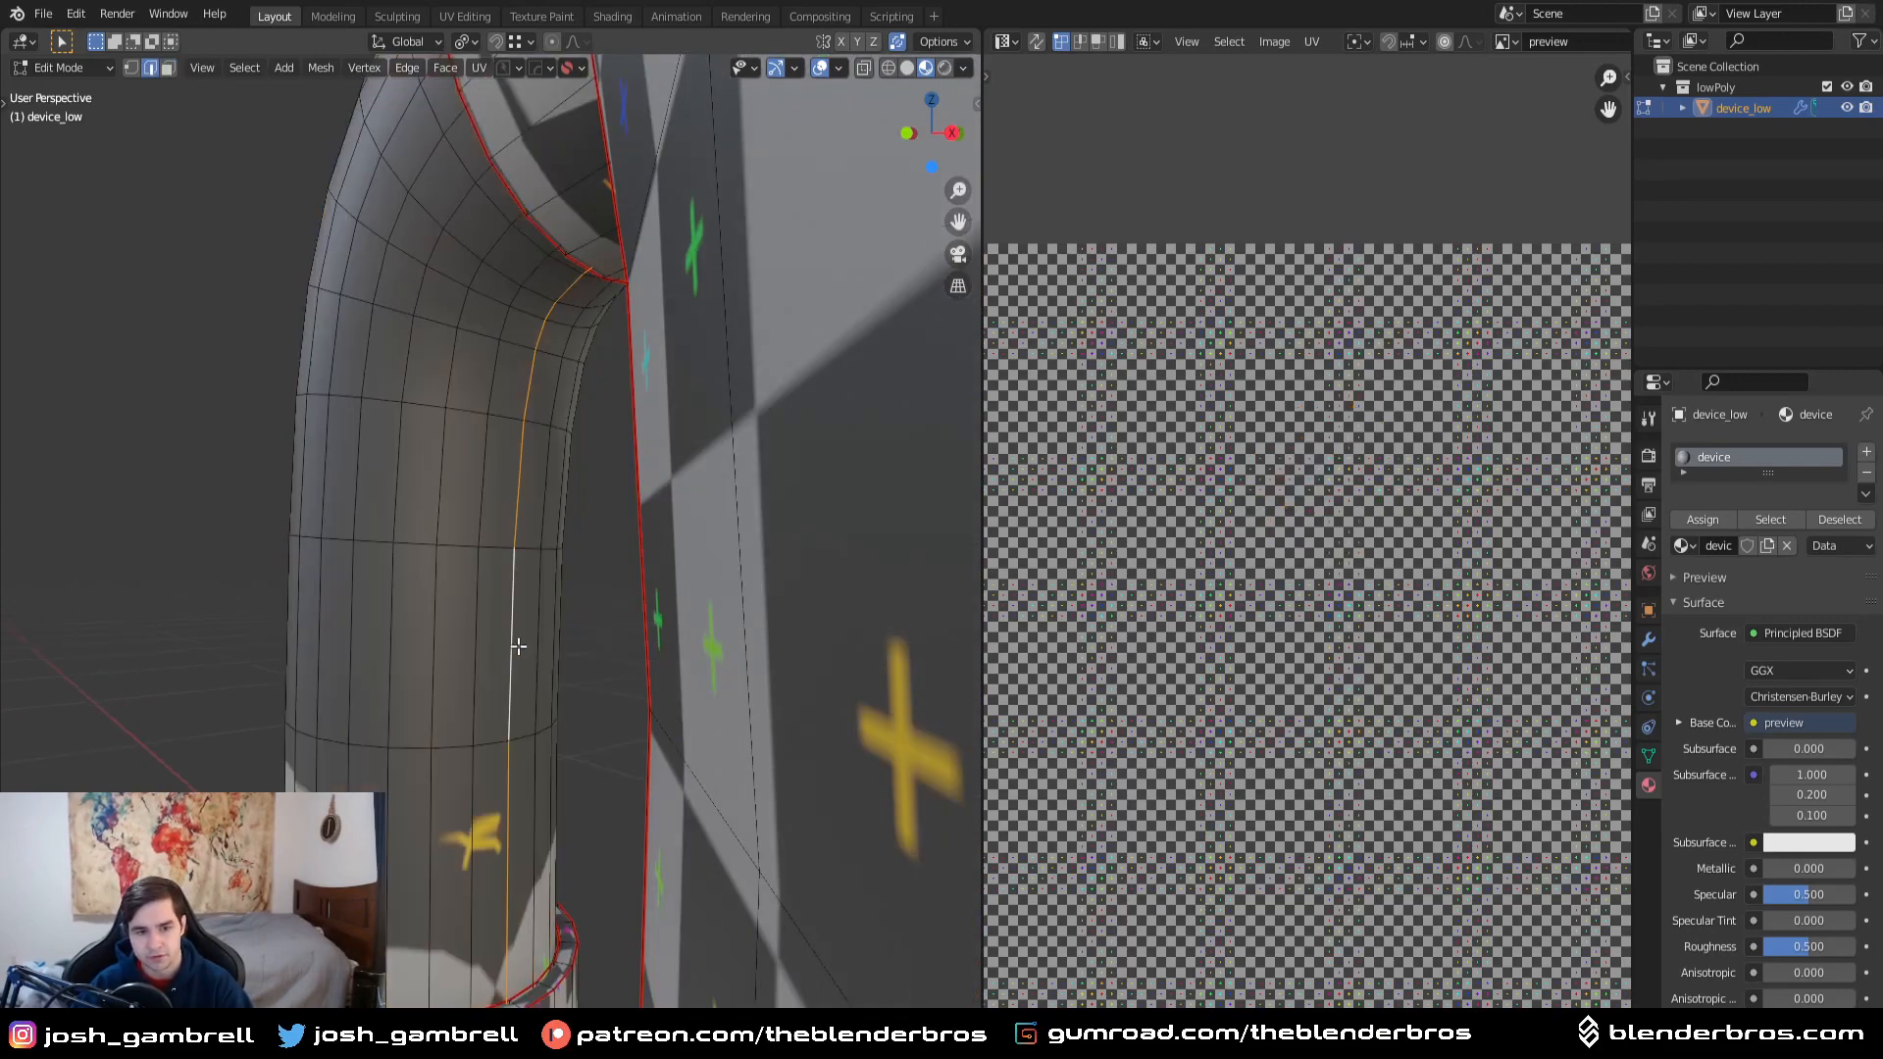
middle_click_drag(586, 639, 433, 645)
scroll(434, 645, "up", 3)
middle_click_drag(185, 704, 219, 711, "shift")
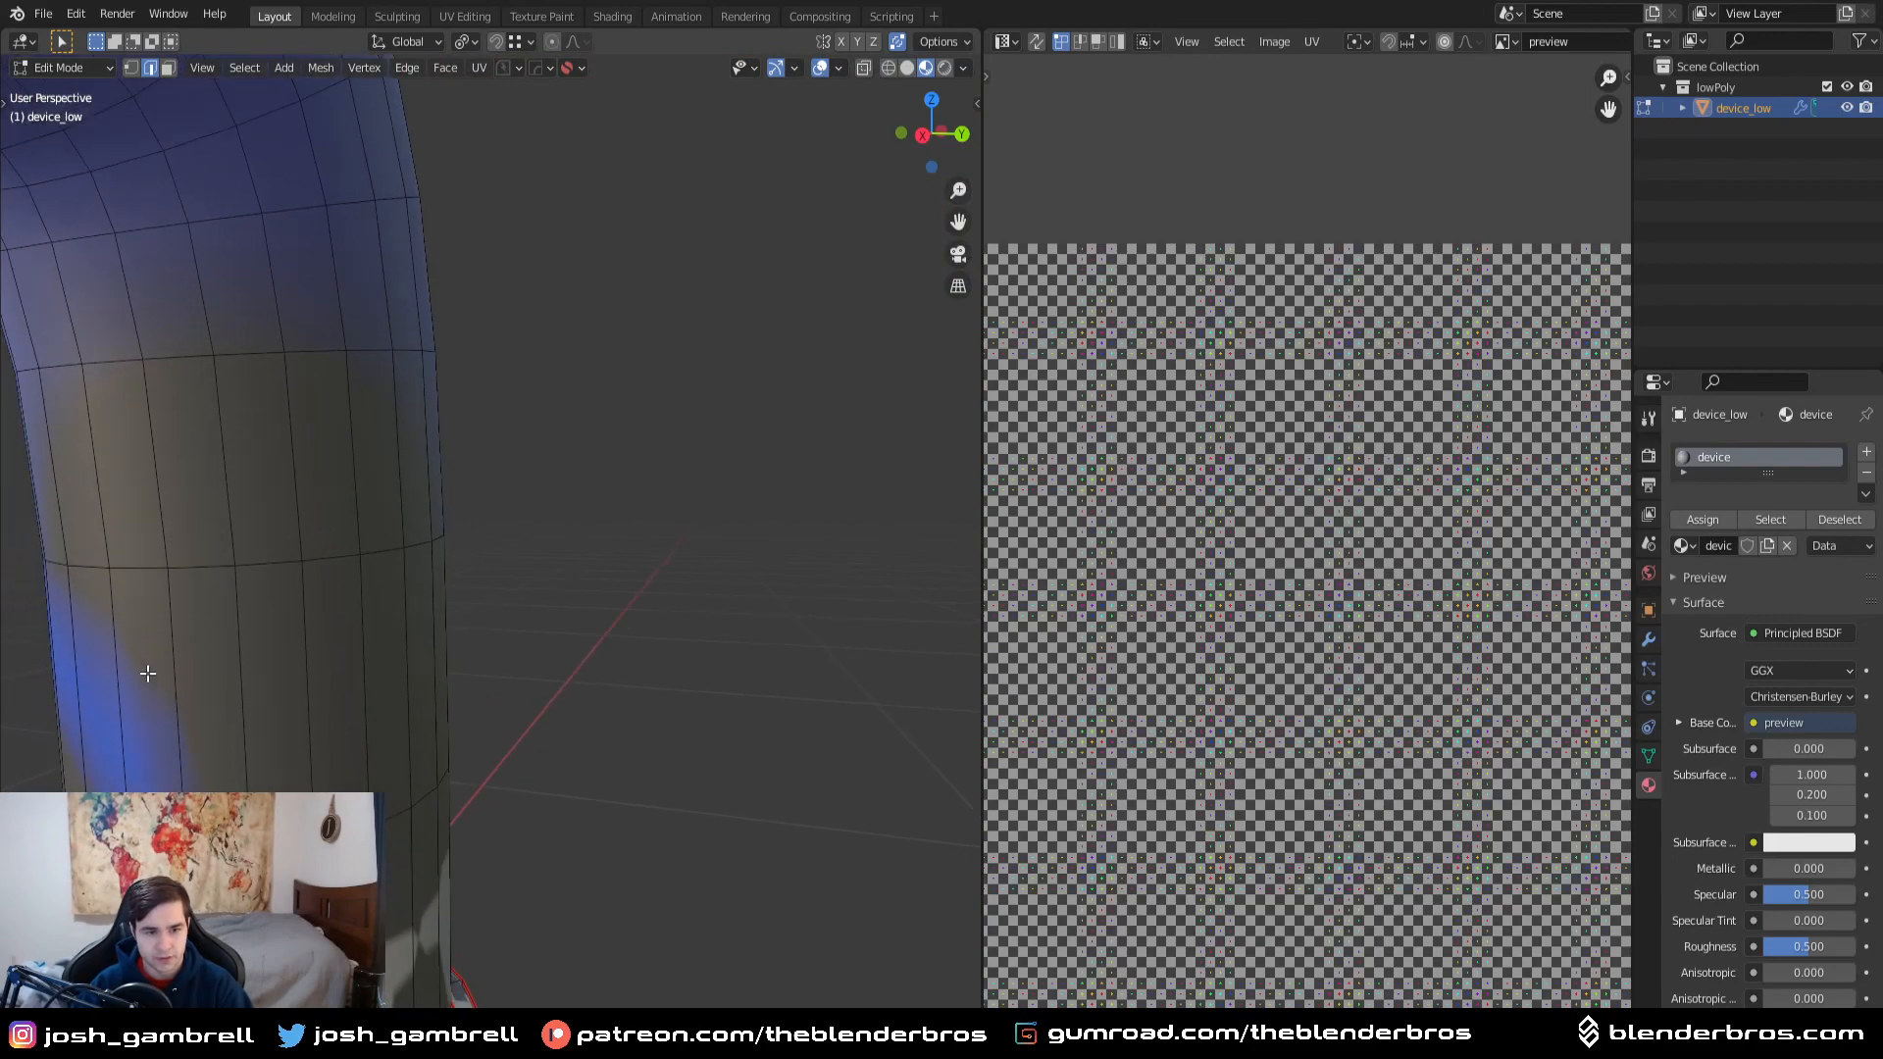
left_click(115, 618, "alt+shift")
scroll(324, 652, "down", 6)
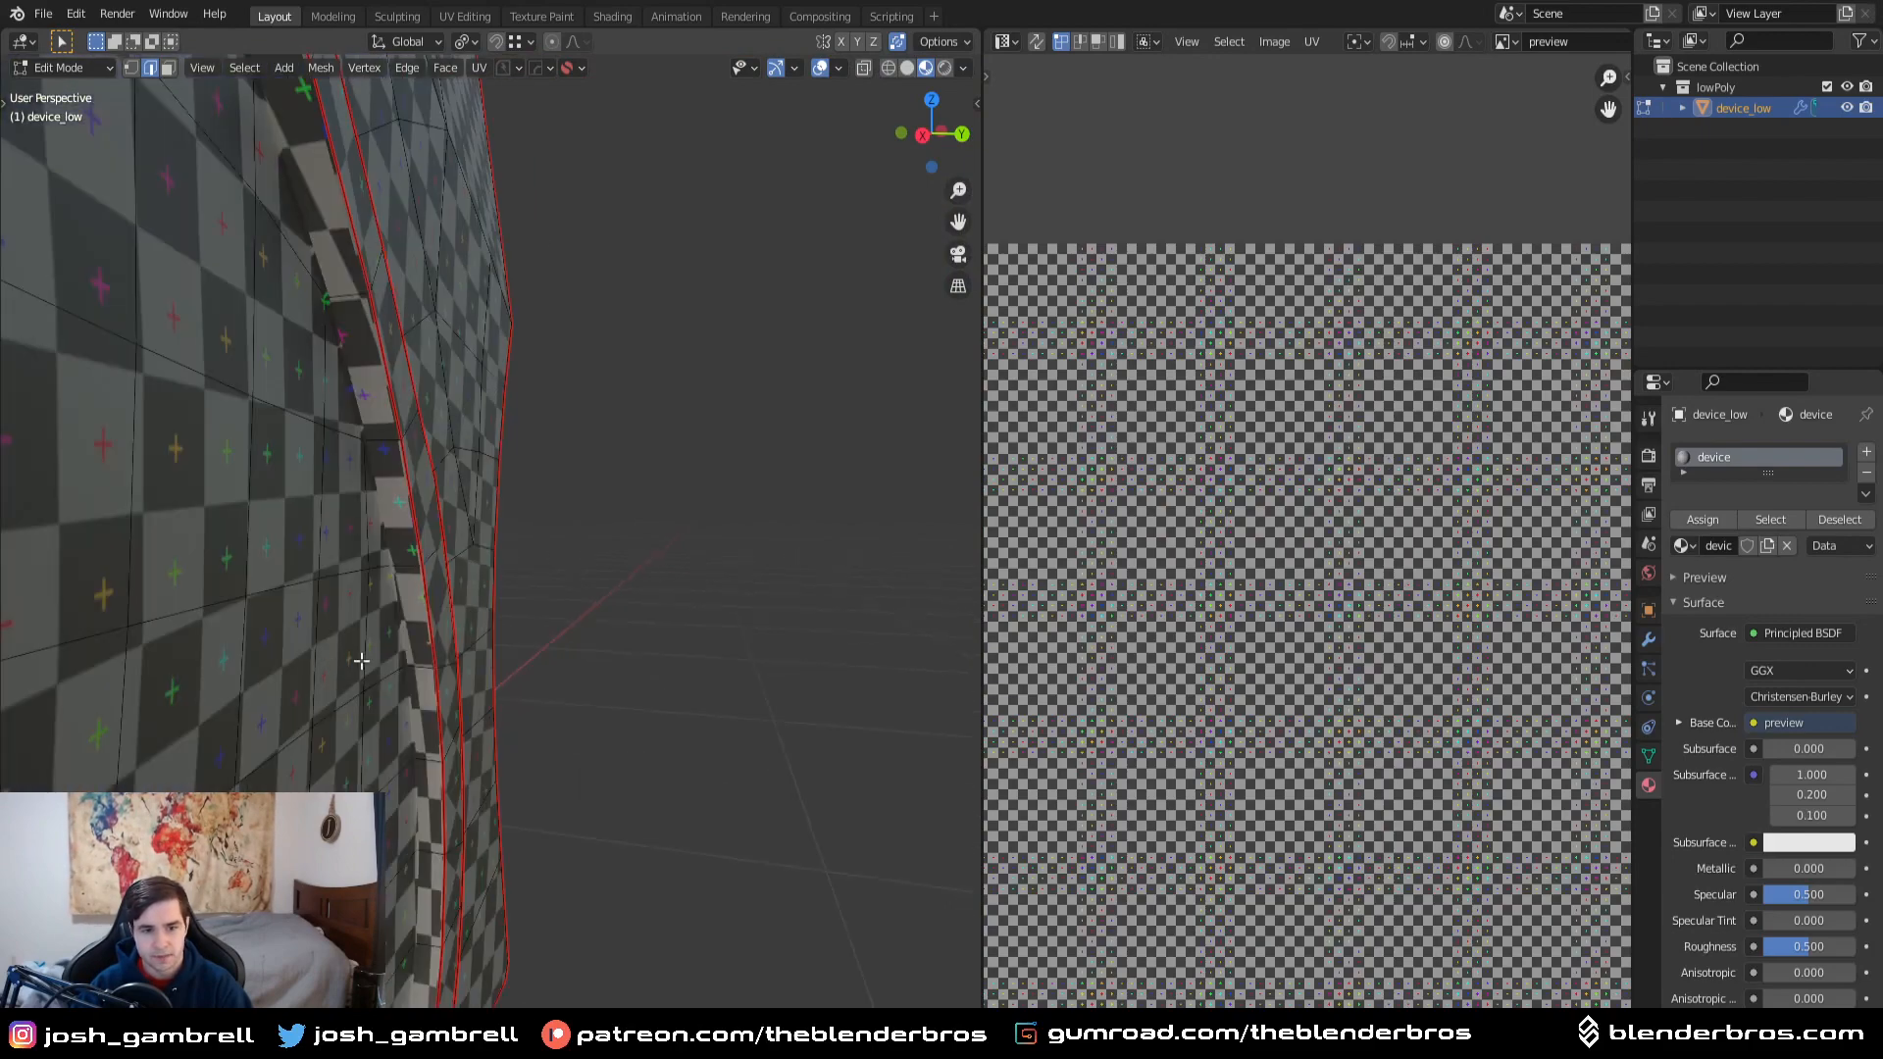
middle_click_drag(382, 652, 600, 670)
key("ctrl+e")
left_click(598, 662)
scroll(597, 663, "down", 4)
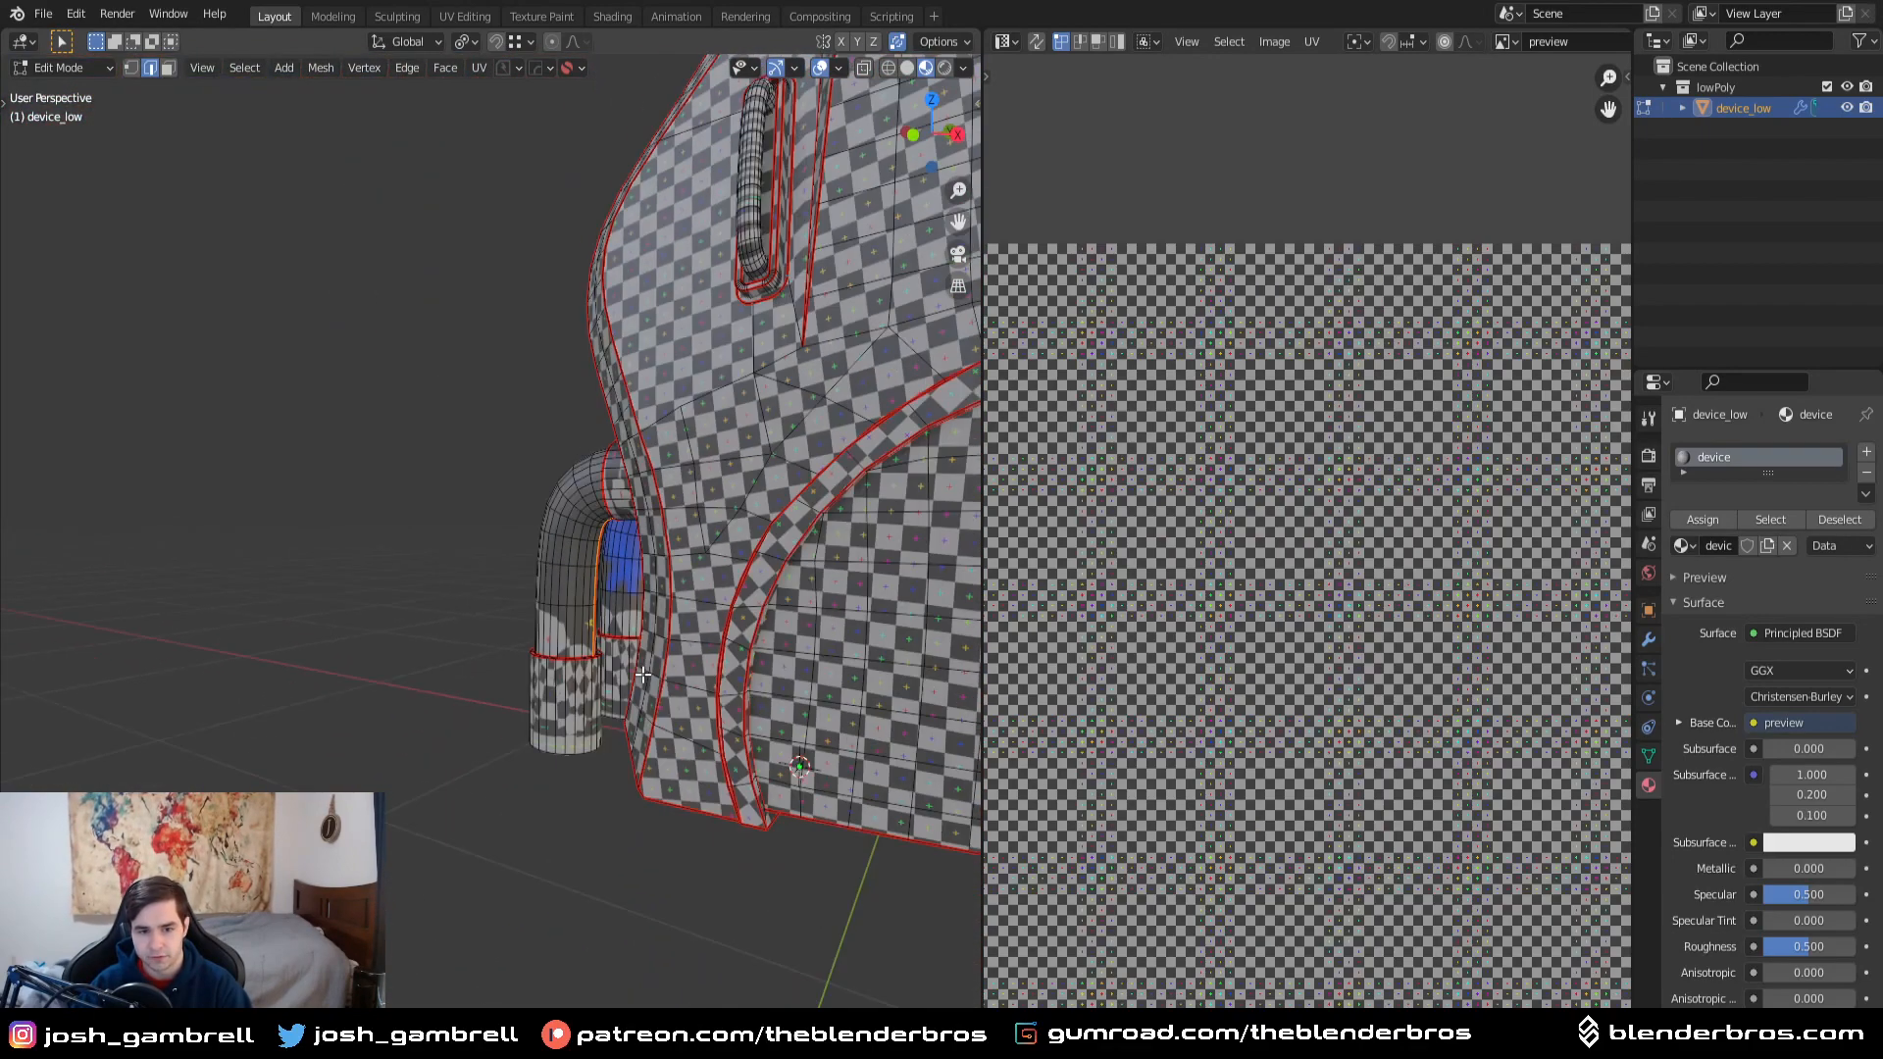
- Unwrap the whole mesh with the new pipe seams and return to Object Mode
scroll(493, 659, "up", 3)
key("a")
key("u")
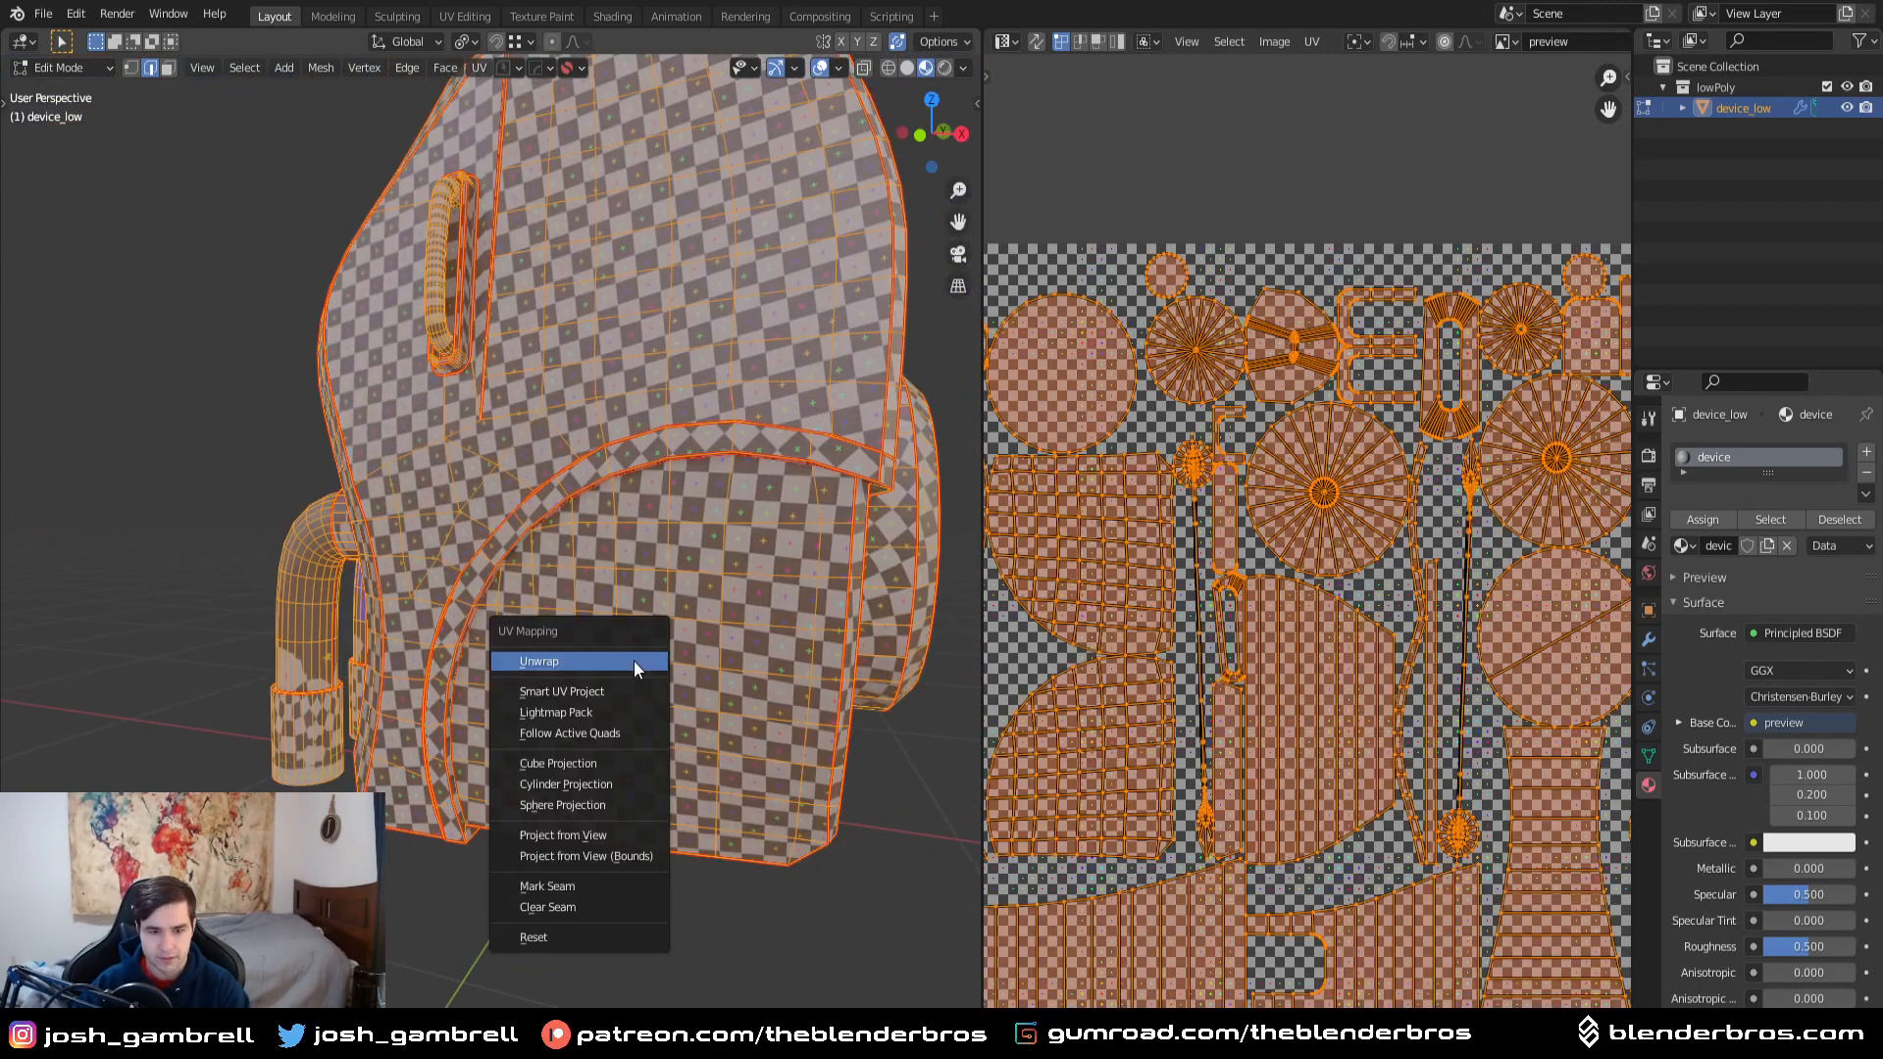
left_click(634, 661)
scroll(543, 685, "up", 3)
key("Tab")
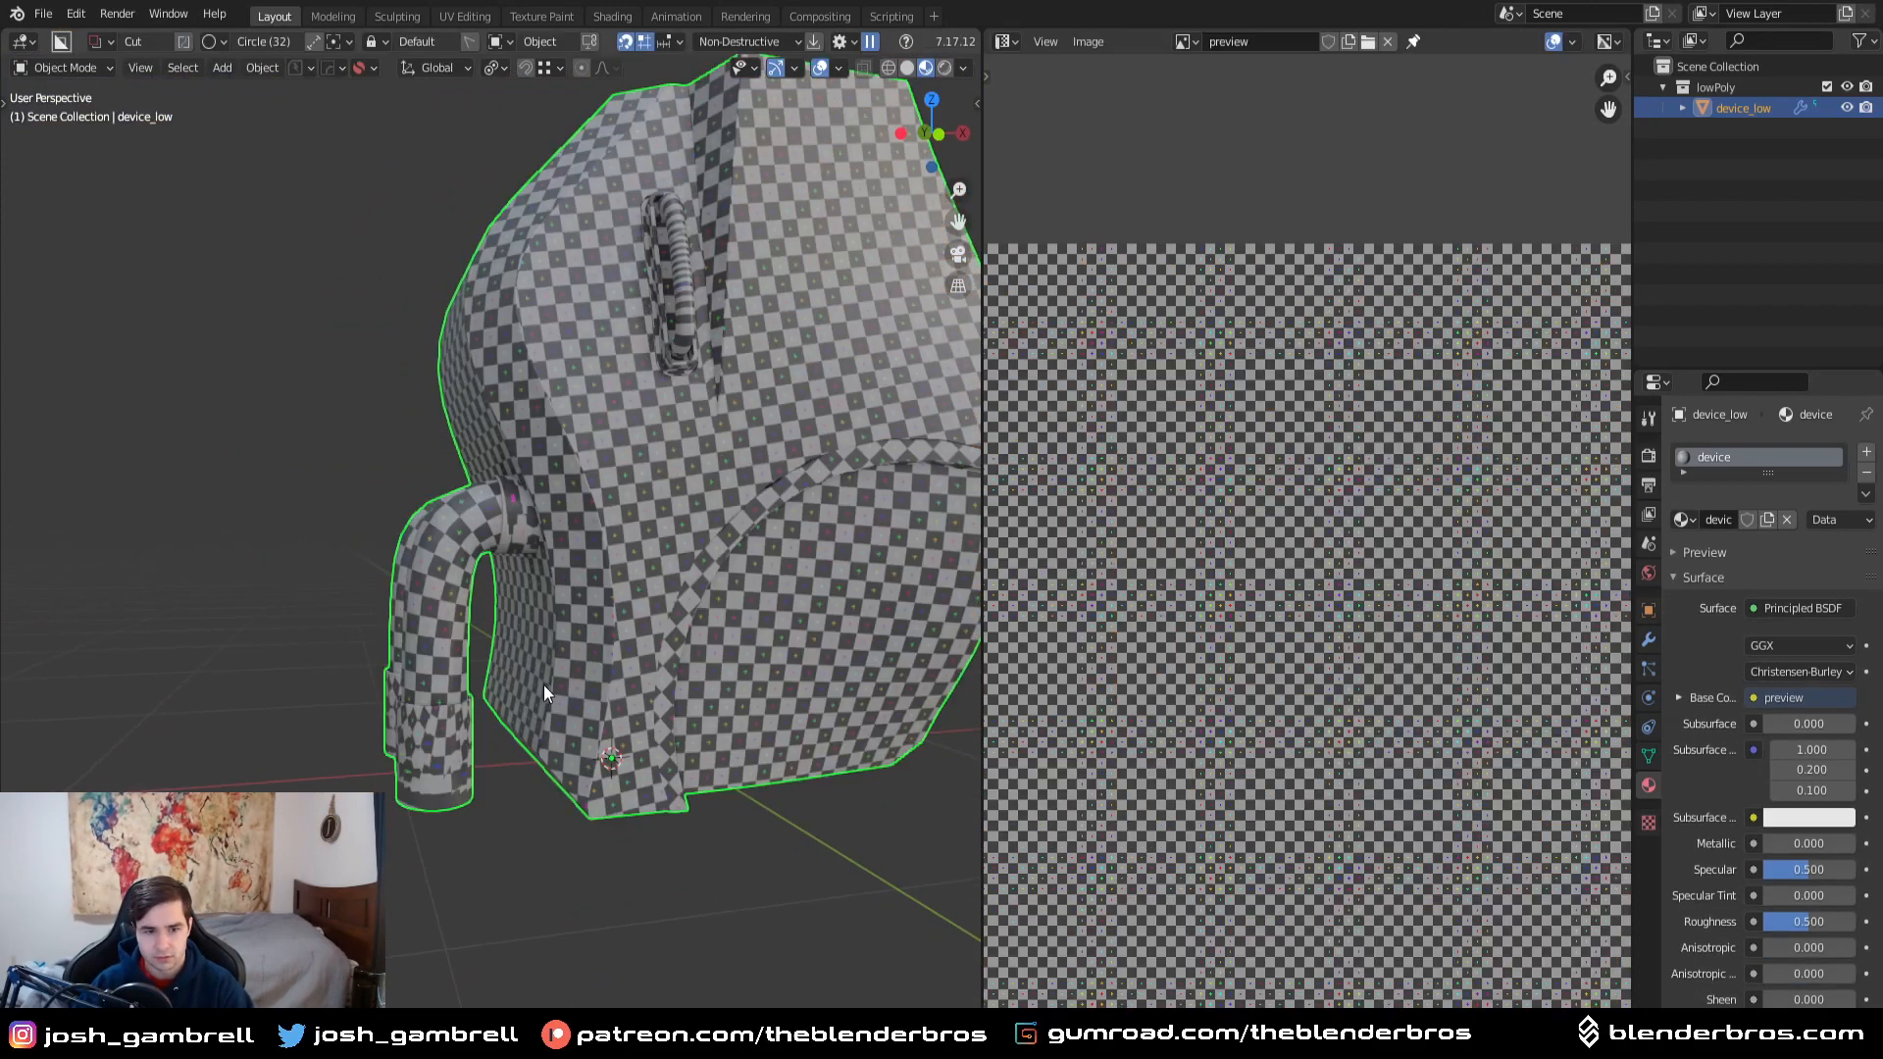
- Mark a vertical seam on the body-facing side of the lower sleeves on the rear pipes
scroll(472, 574, "up", 3)
mouse_move(426, 589)
middle_mouse_down()
mouse_move(382, 647)
mouse_move(462, 599)
mouse_move(431, 596)
middle_mouse_up()
key("alt+a")
scroll(383, 647, "up", 3)
left_click(431, 602)
key("Tab")
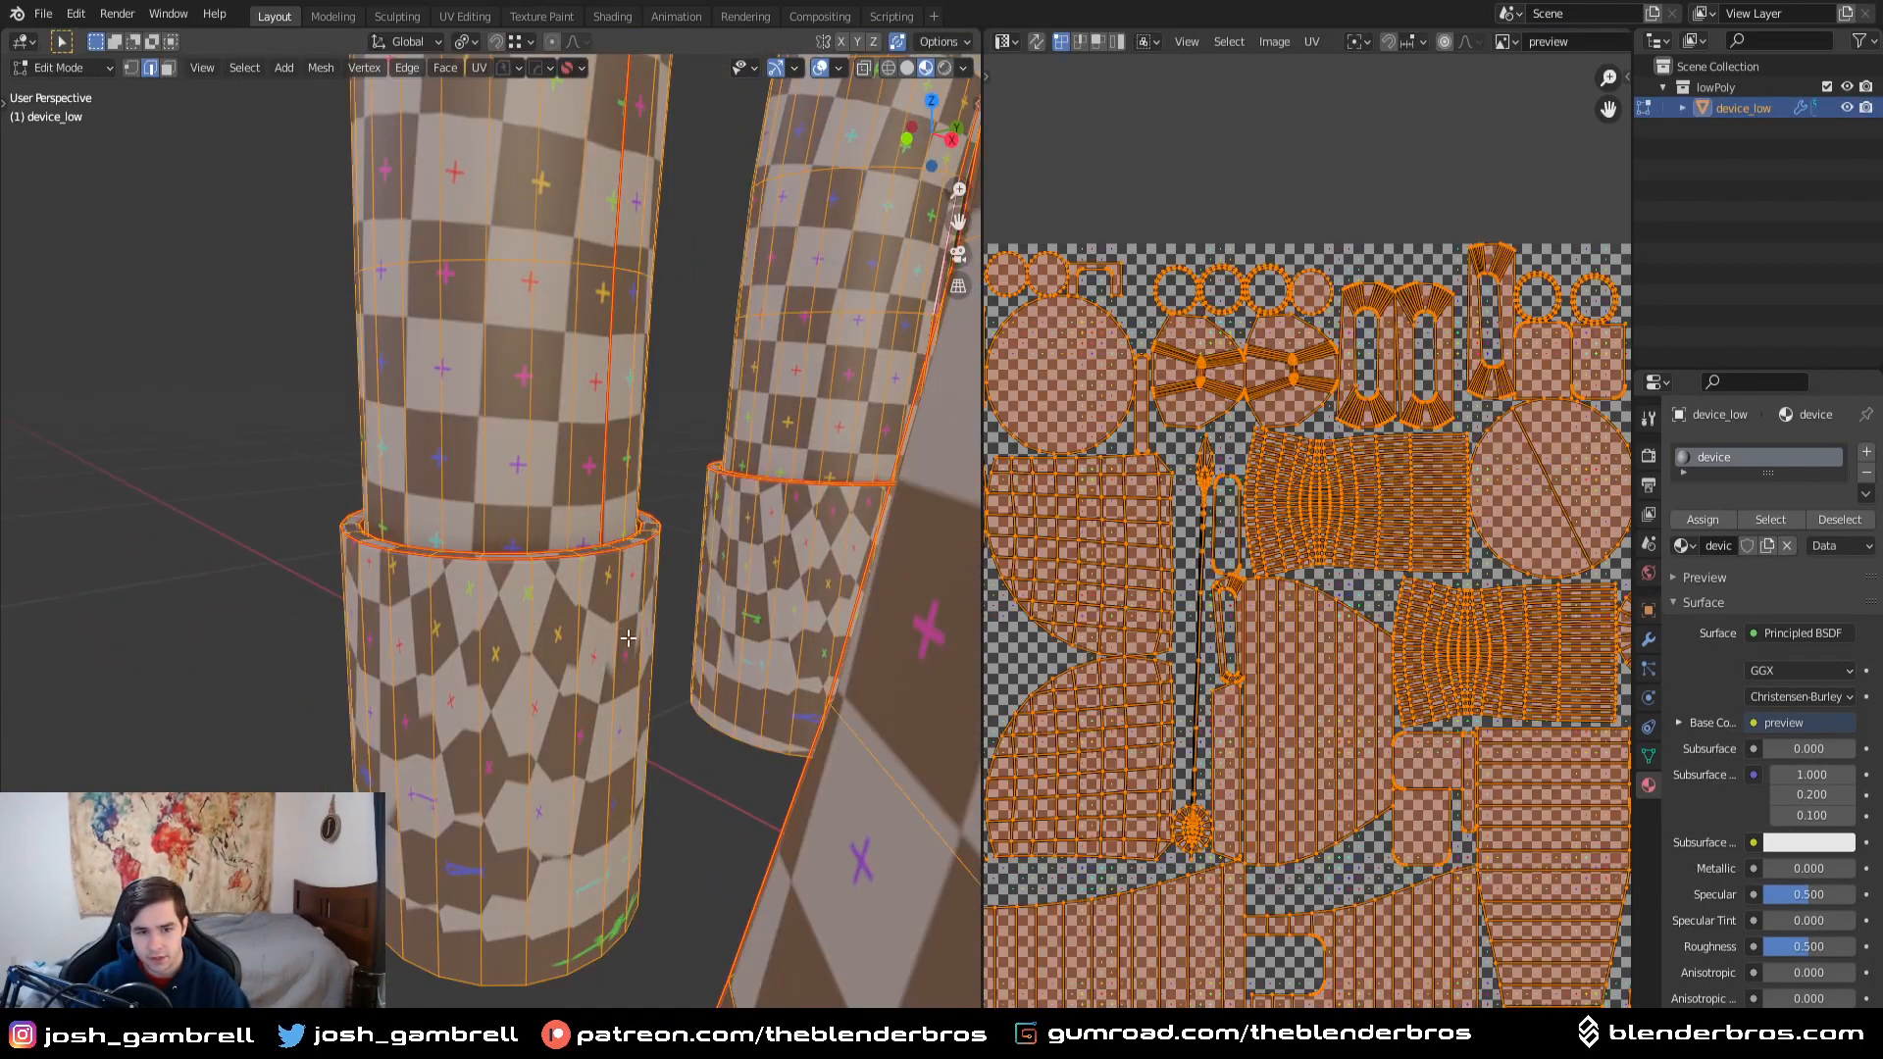
key("alt+a")
scroll(598, 644, "up", 3)
middle_click_drag(598, 644, 248, 615)
left_click(266, 621, "alt")
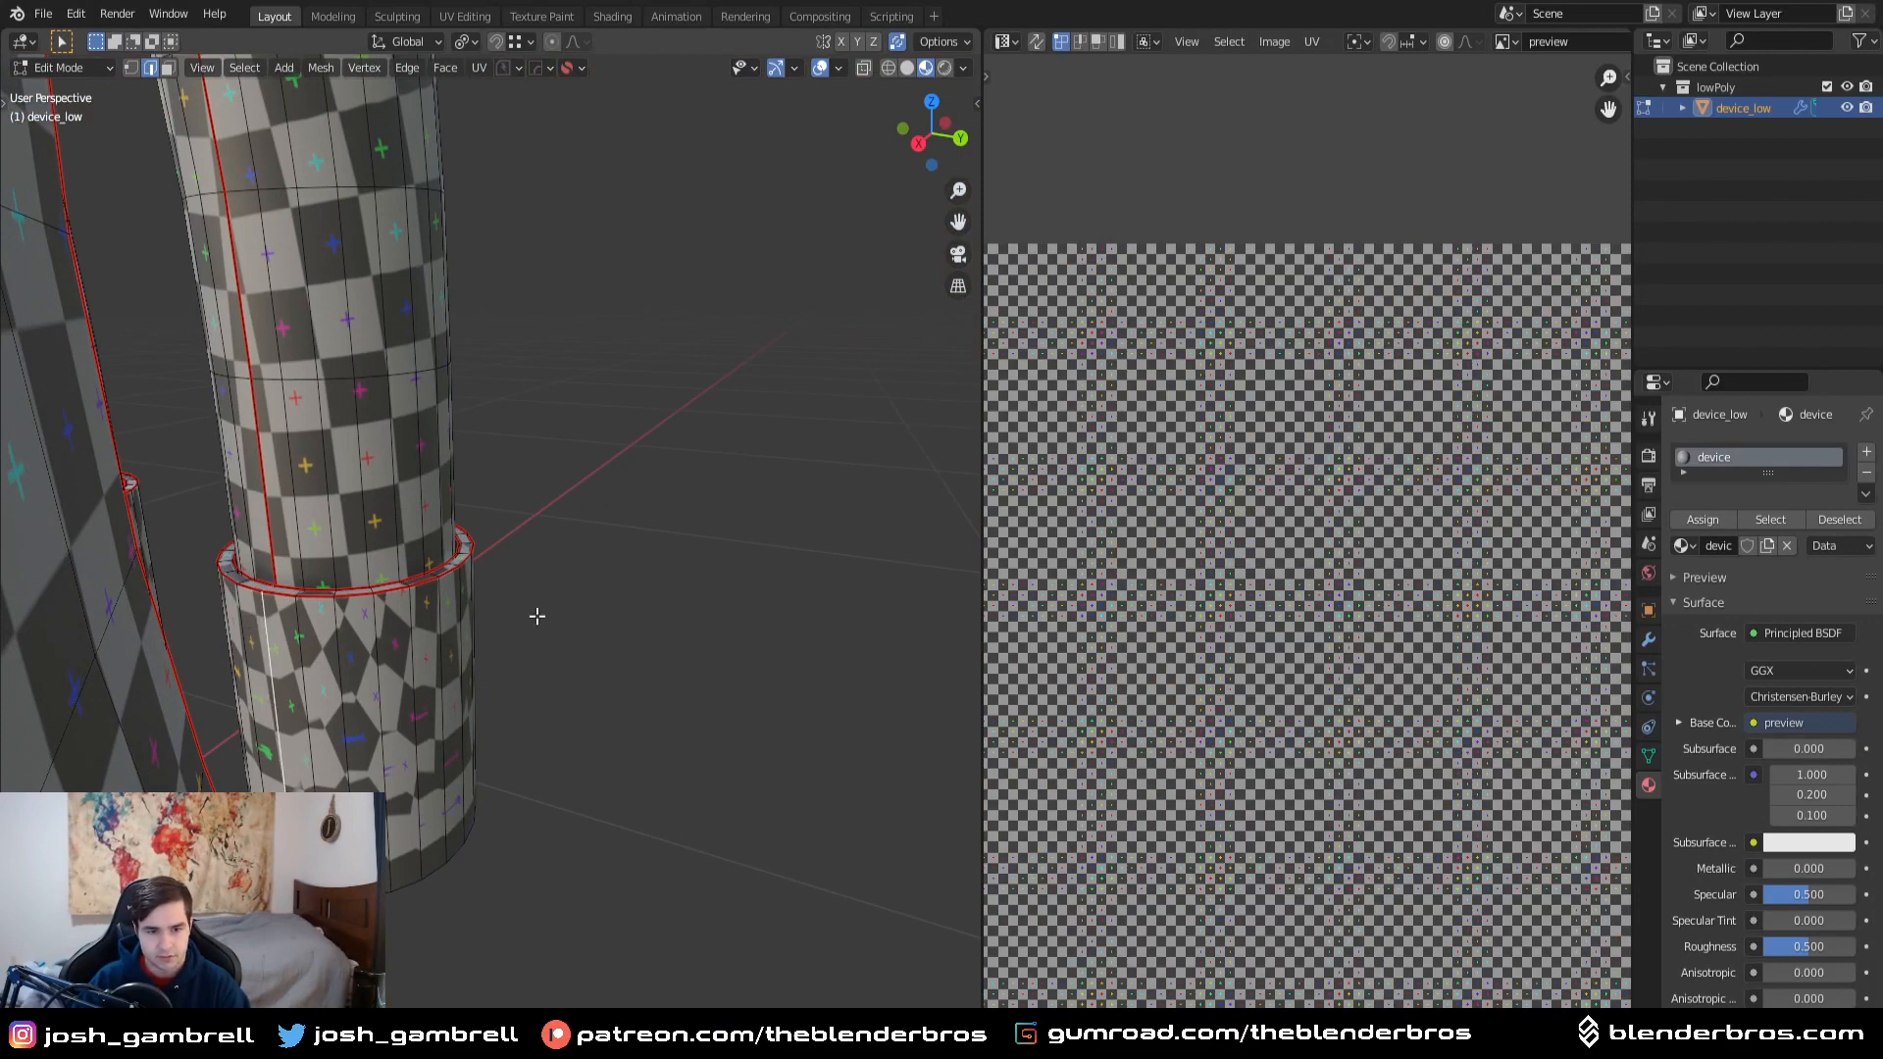
key("ctrl+e")
left_click(537, 616)
- Unwrap the whole mesh with the sleeve seams and show it in Object Mode
middle_click_drag(538, 616, 445, 763)
scroll(735, 603, "down", 5)
key("a")
key("u")
left_click(487, 700)
key("Tab")
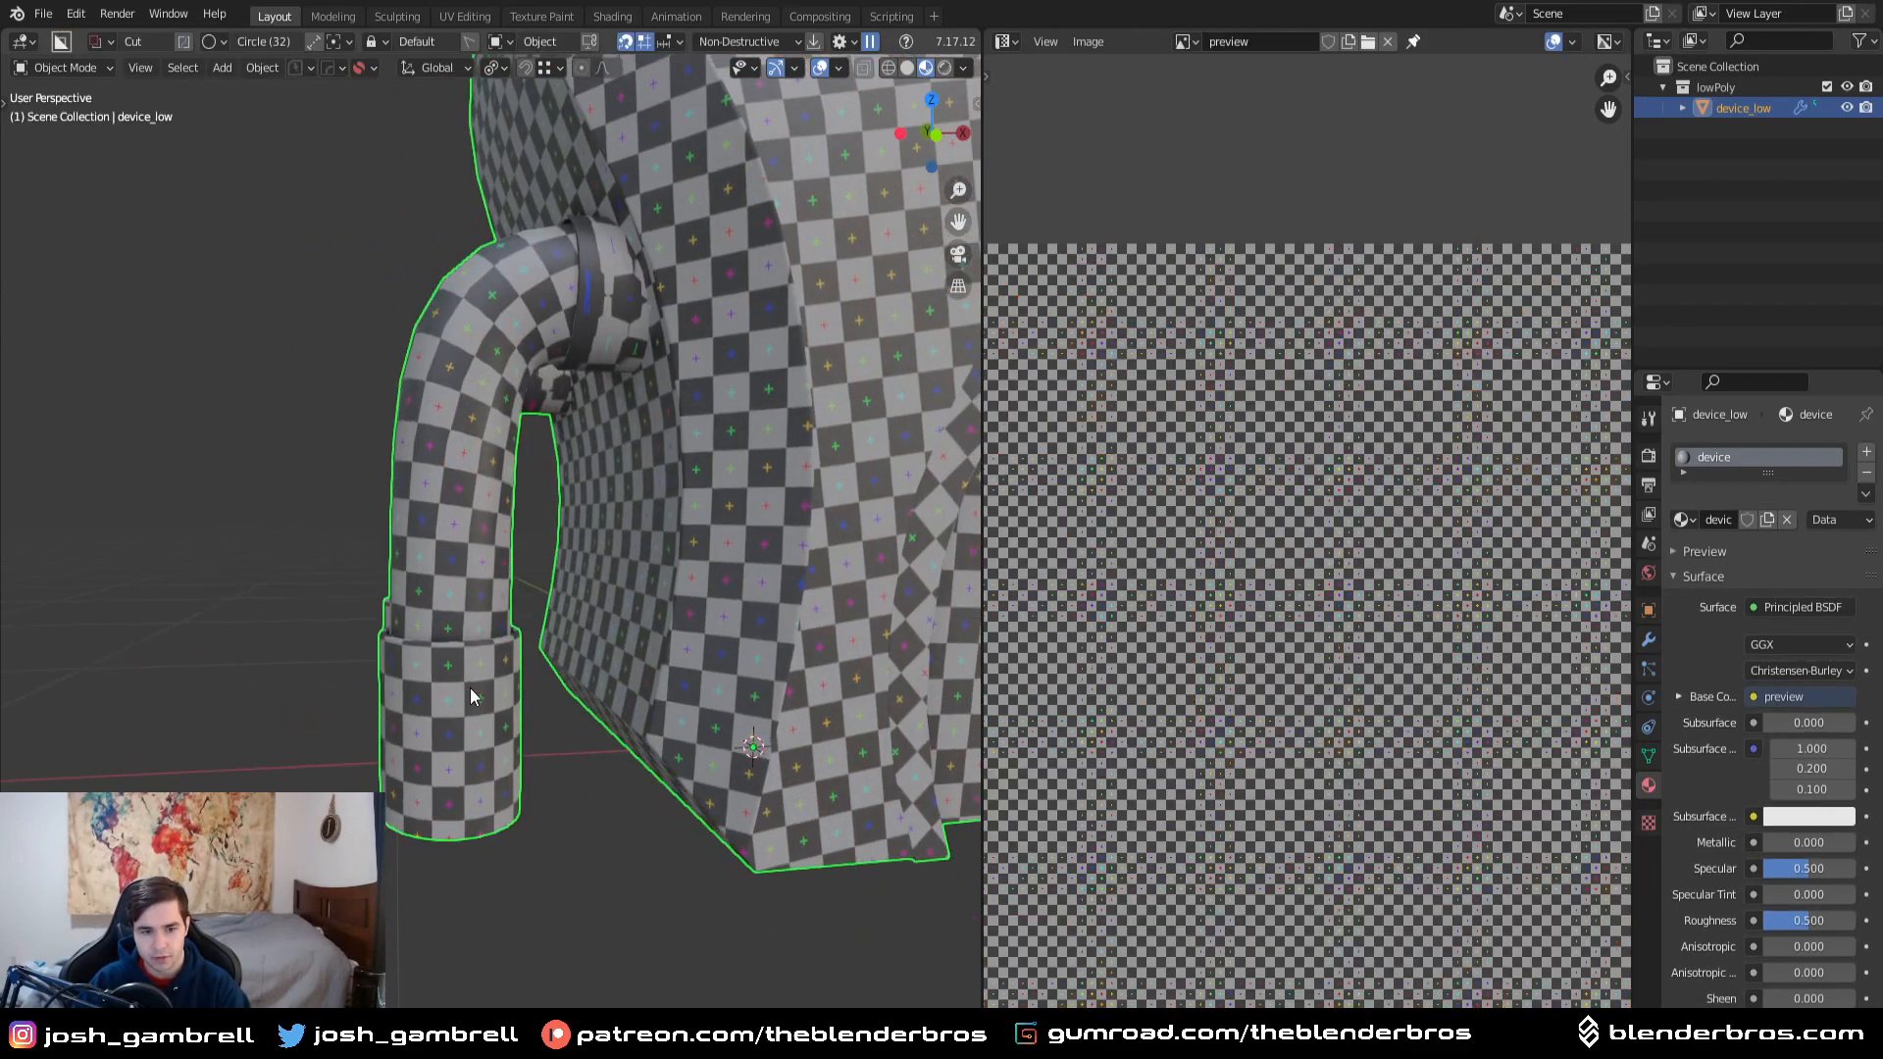
- Check the checker pattern on the rear pipes and their upper collars, and enter Edit Mode on device_low
key("alt+a")
middle_click_drag(468, 686, 420, 733)
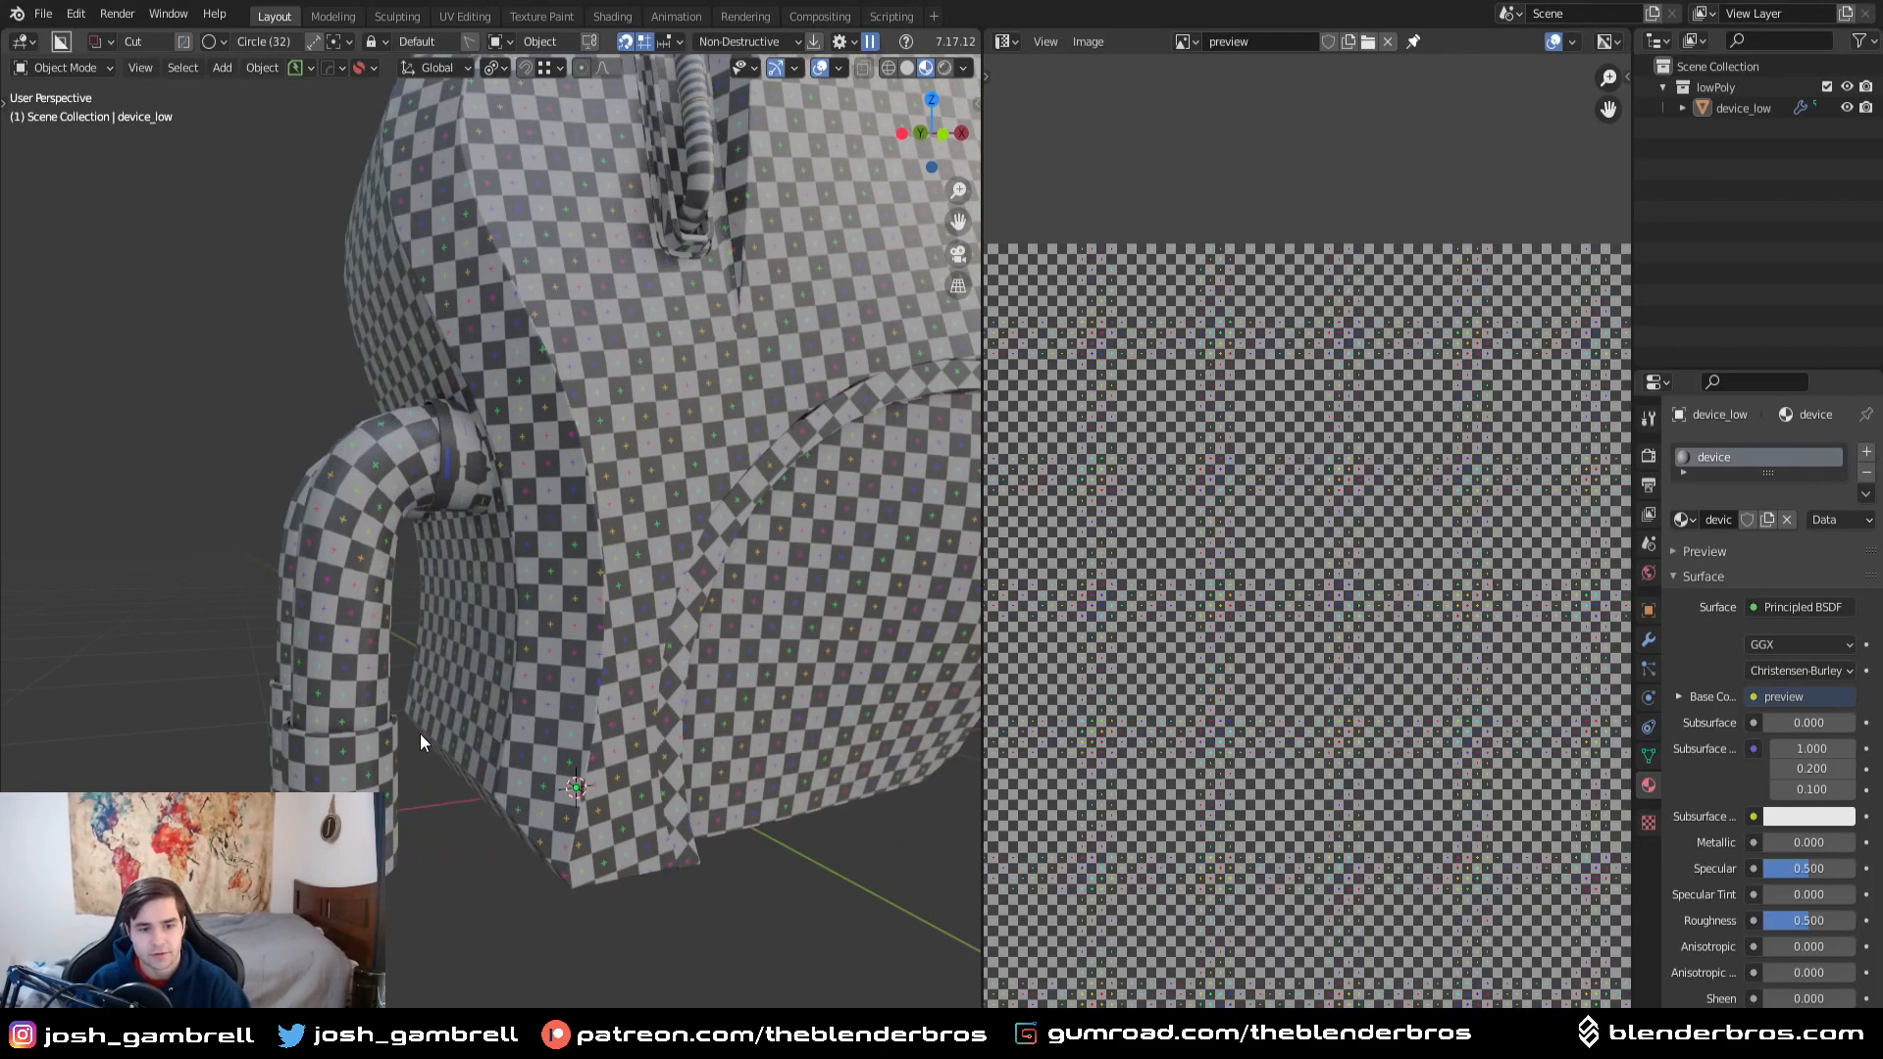
scroll(416, 733, "up", 4)
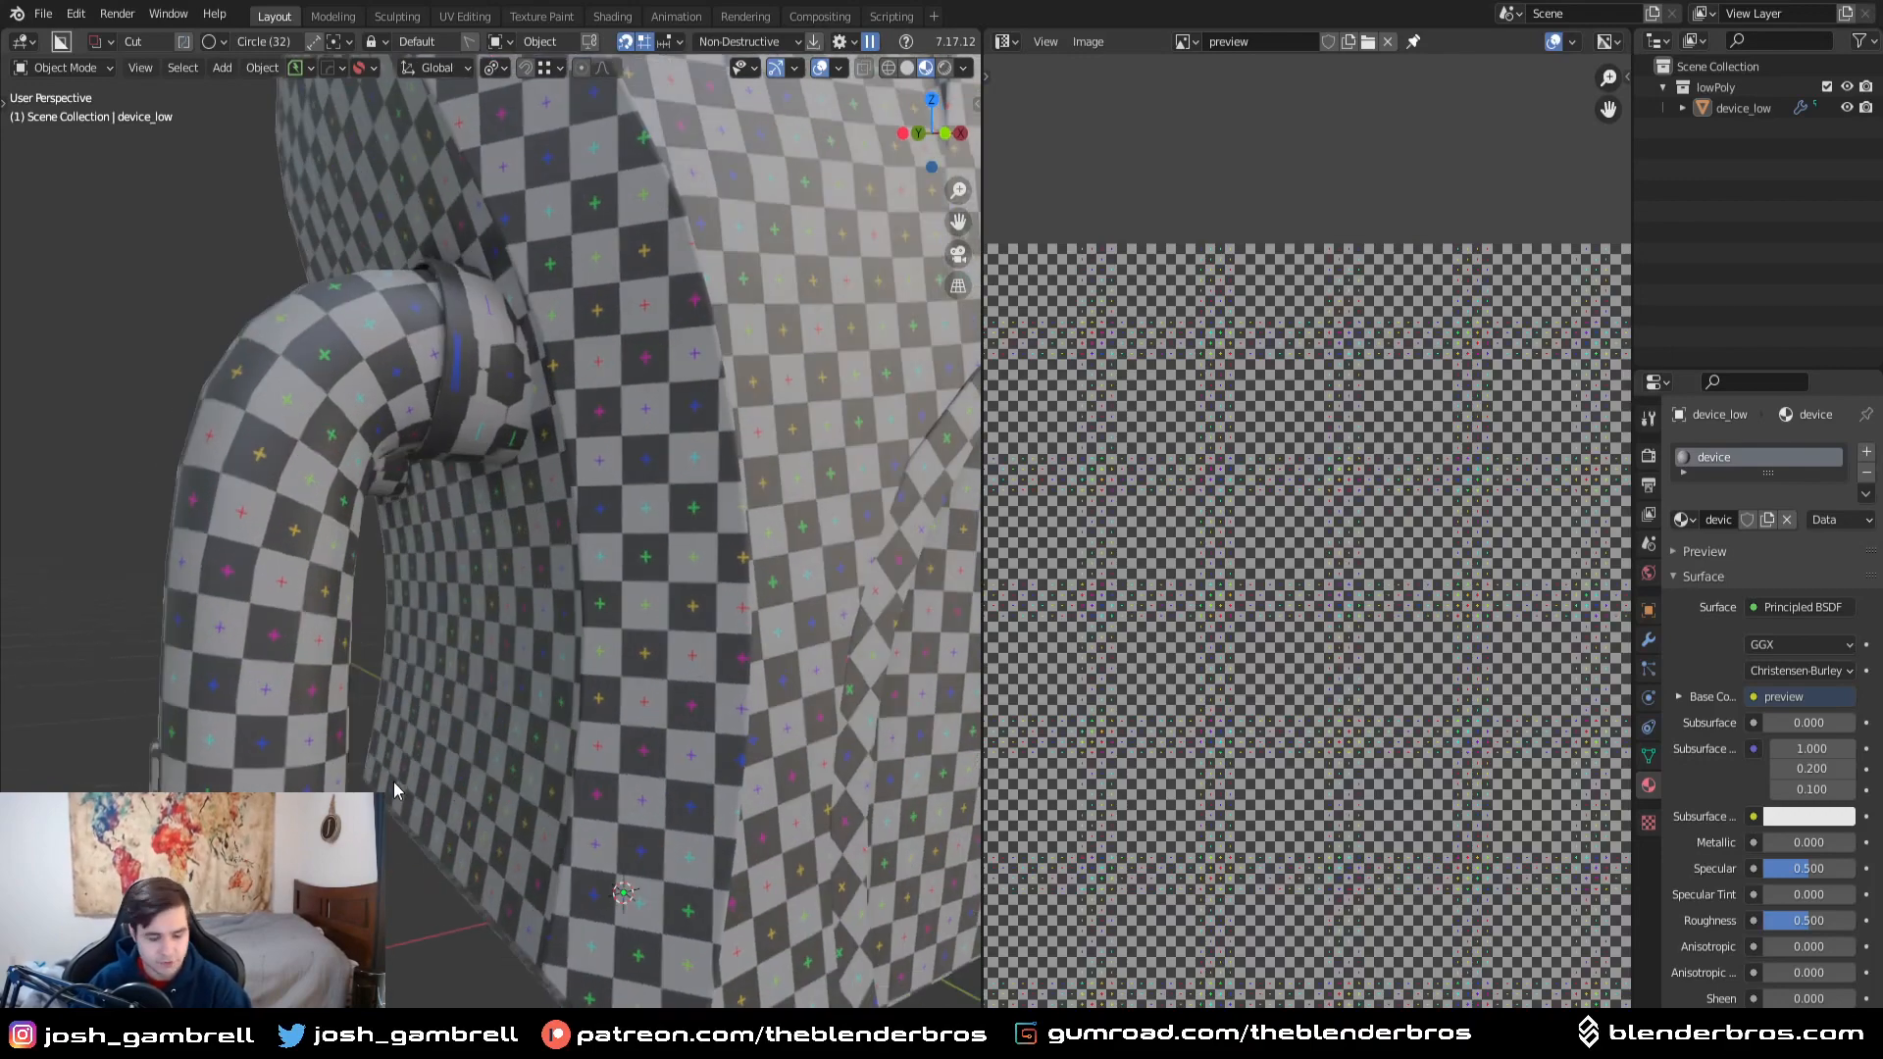
middle_click_drag(392, 781, 545, 626, "shift")
left_click(446, 718)
key("Tab")
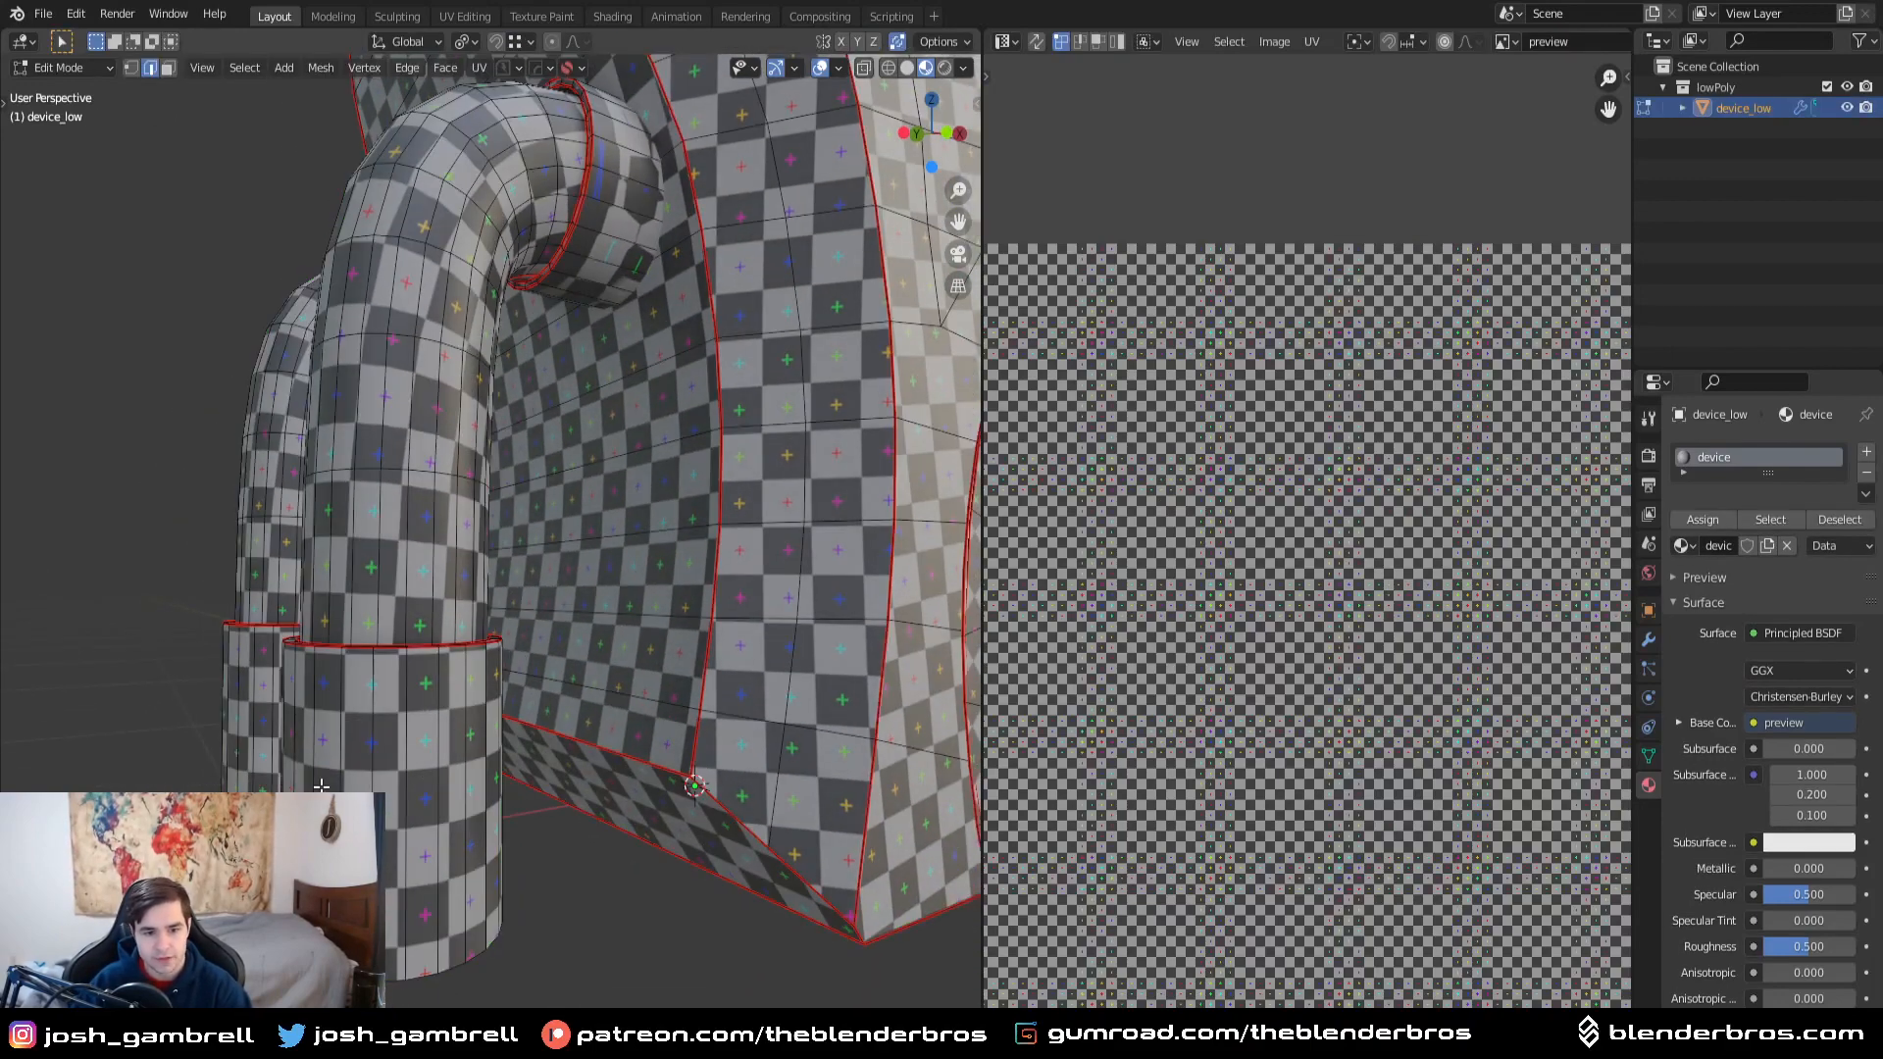
key("ctrl+r")
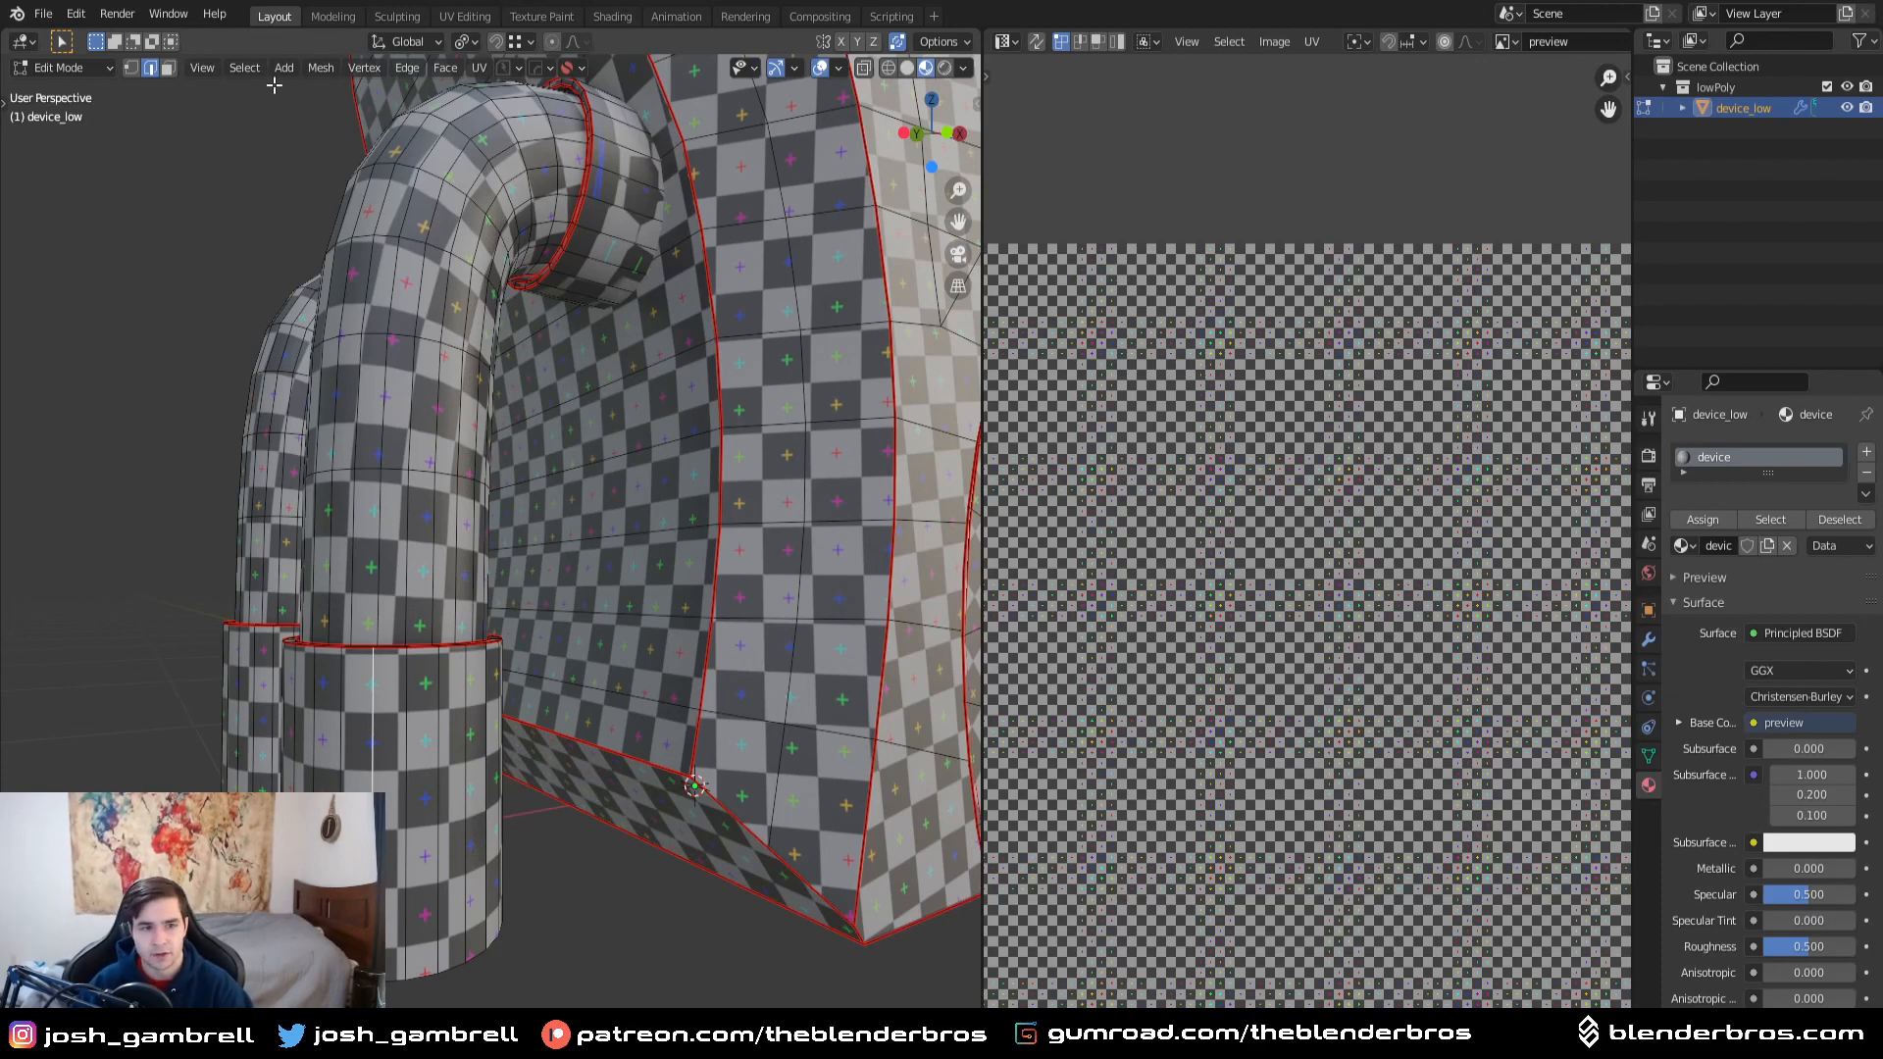
left_click(244, 69)
middle_click_drag(606, 591, 678, 592)
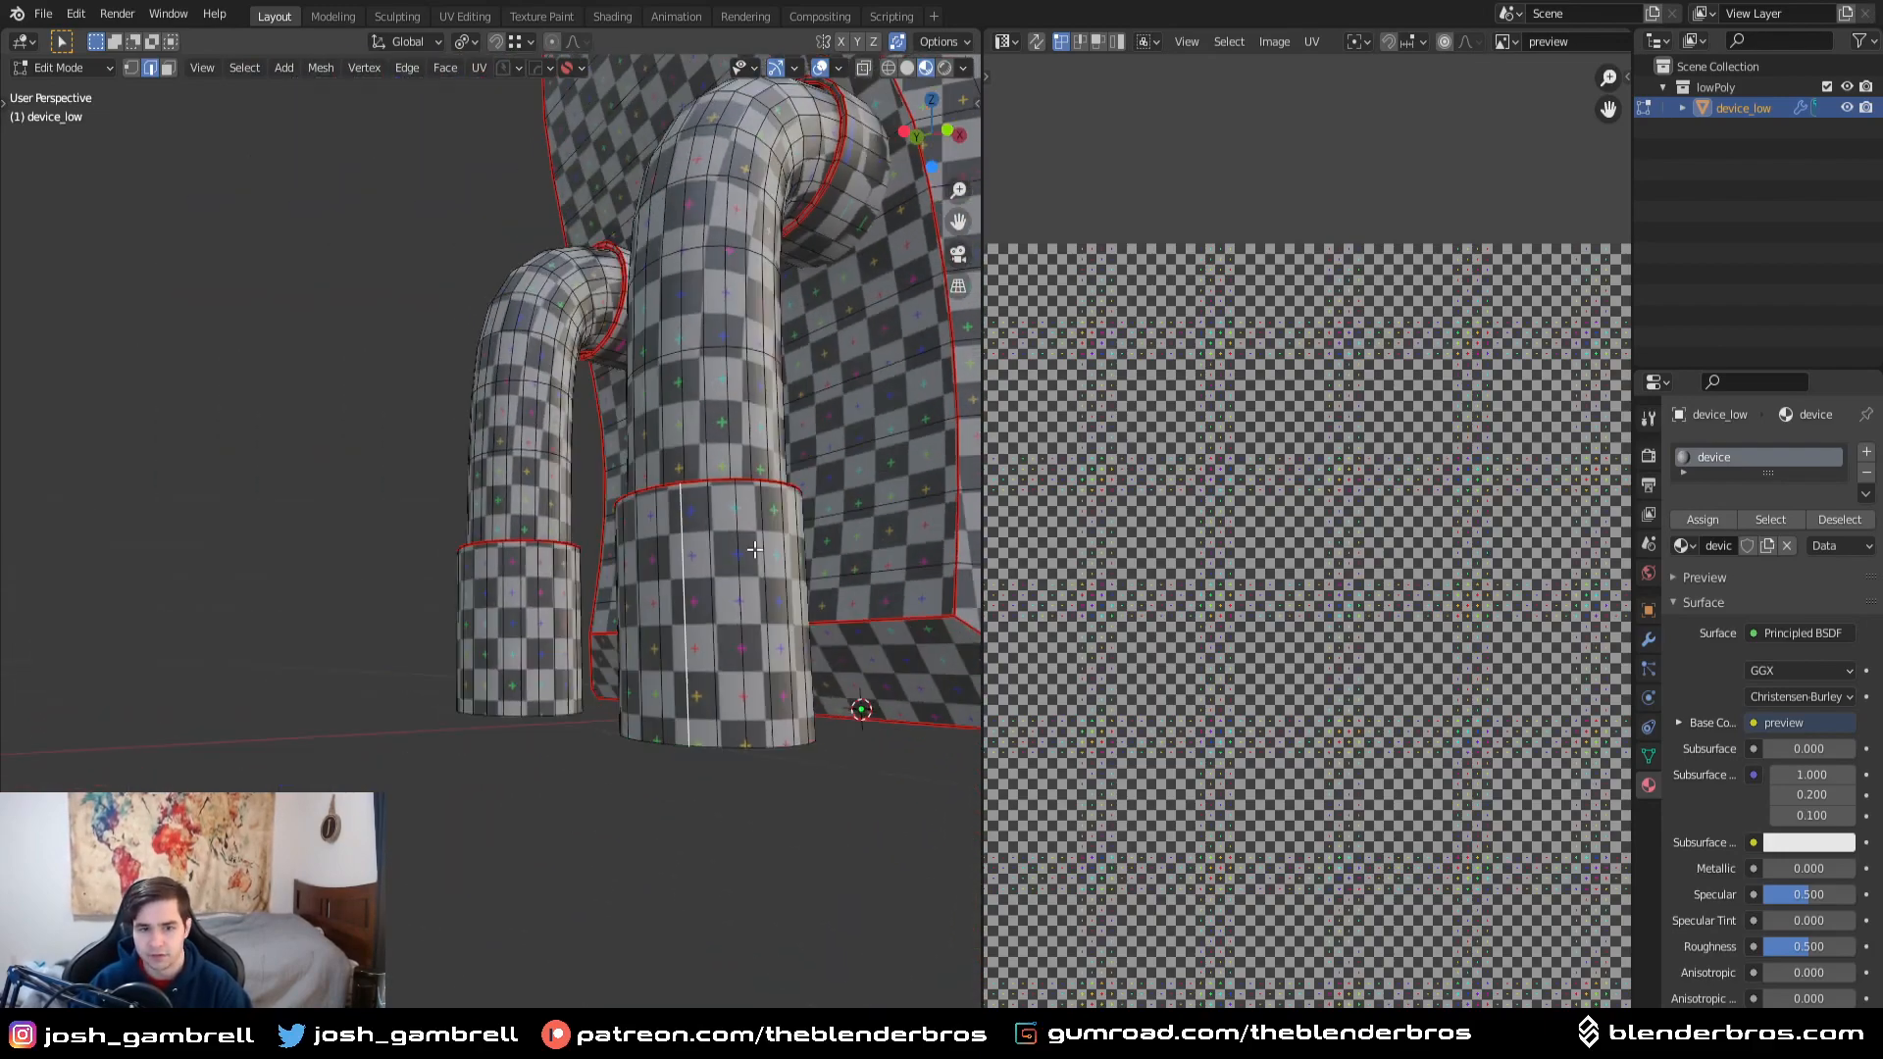
- Mark one lengthwise edge on the underside of each upper pipe collar, where the pipes enter the body, as a seam
middle_click_drag(765, 363, 569, 480, "shift")
scroll(490, 559, "up", 4)
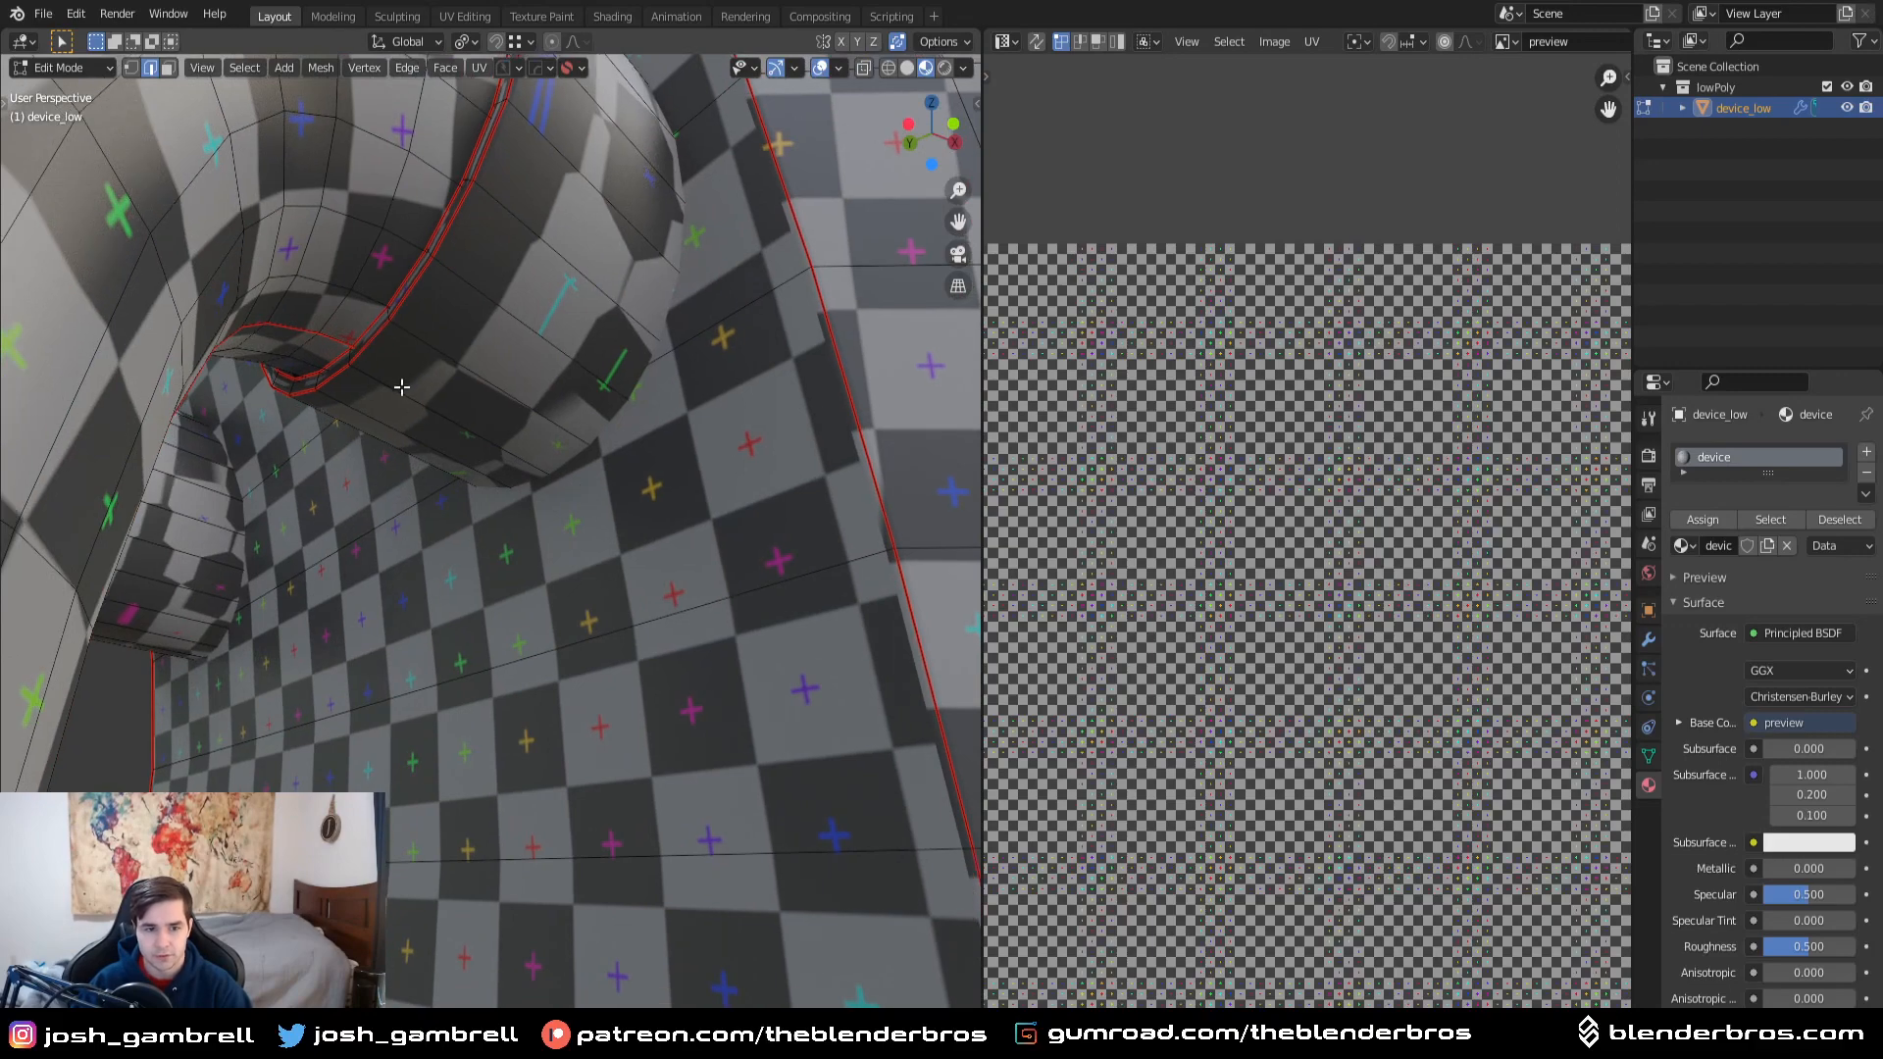
left_click(389, 384)
middle_click_drag(324, 500, 219, 365)
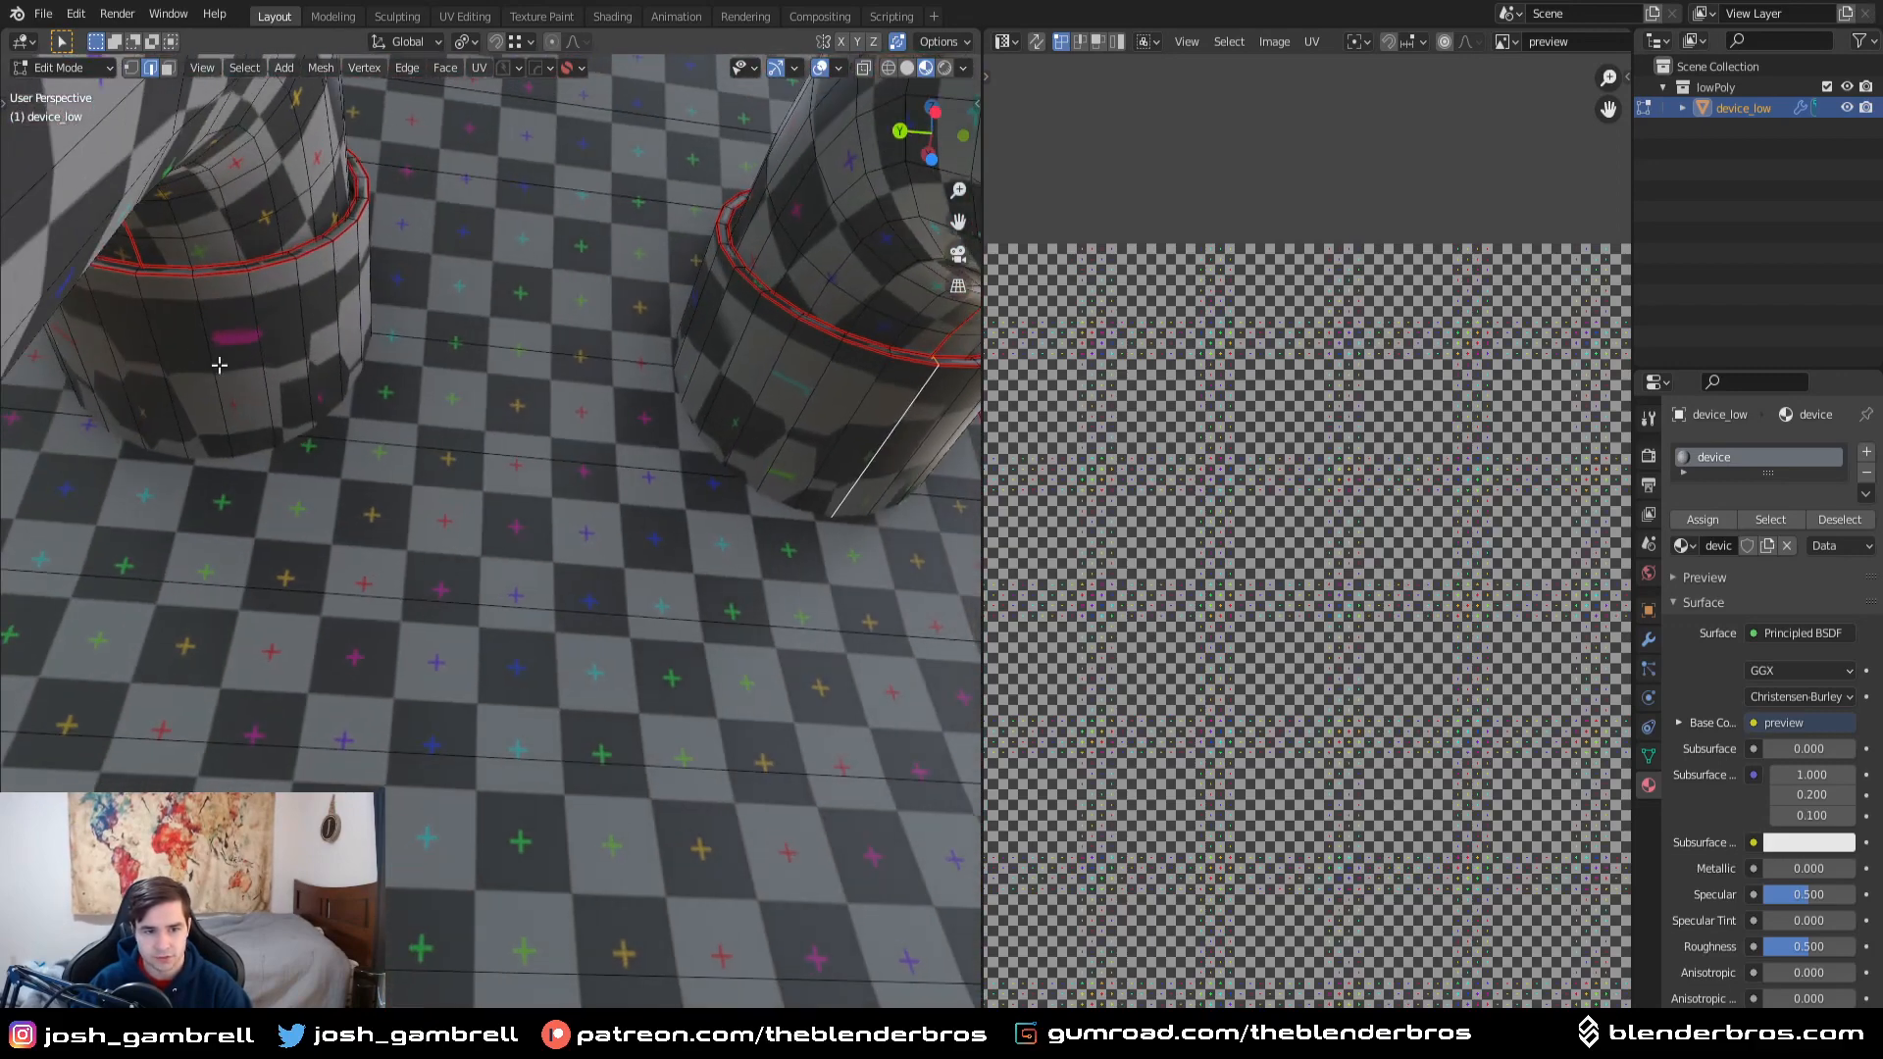
left_click(159, 335, "shift")
key("ctrl+e")
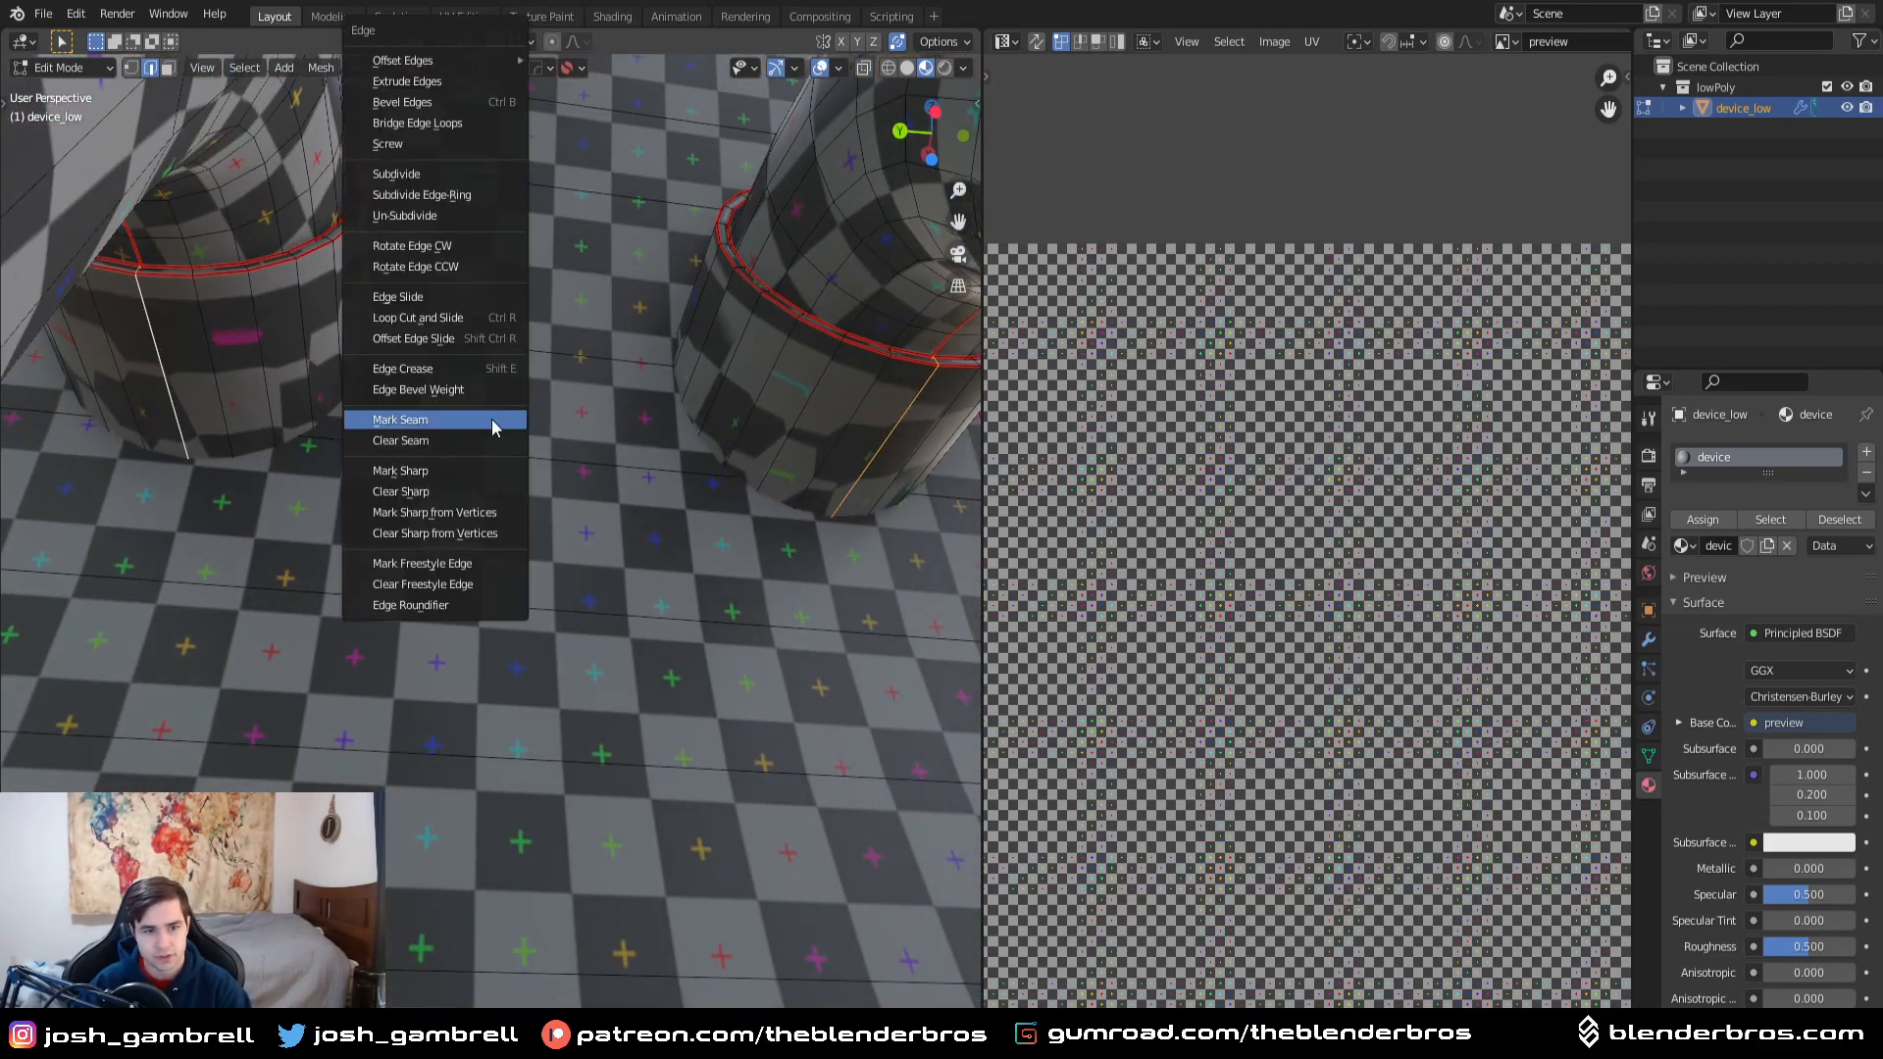
left_click(493, 426)
- Unwrap the whole mesh with the collar seams, clear the selection and return to Object Mode
key("a")
key("u")
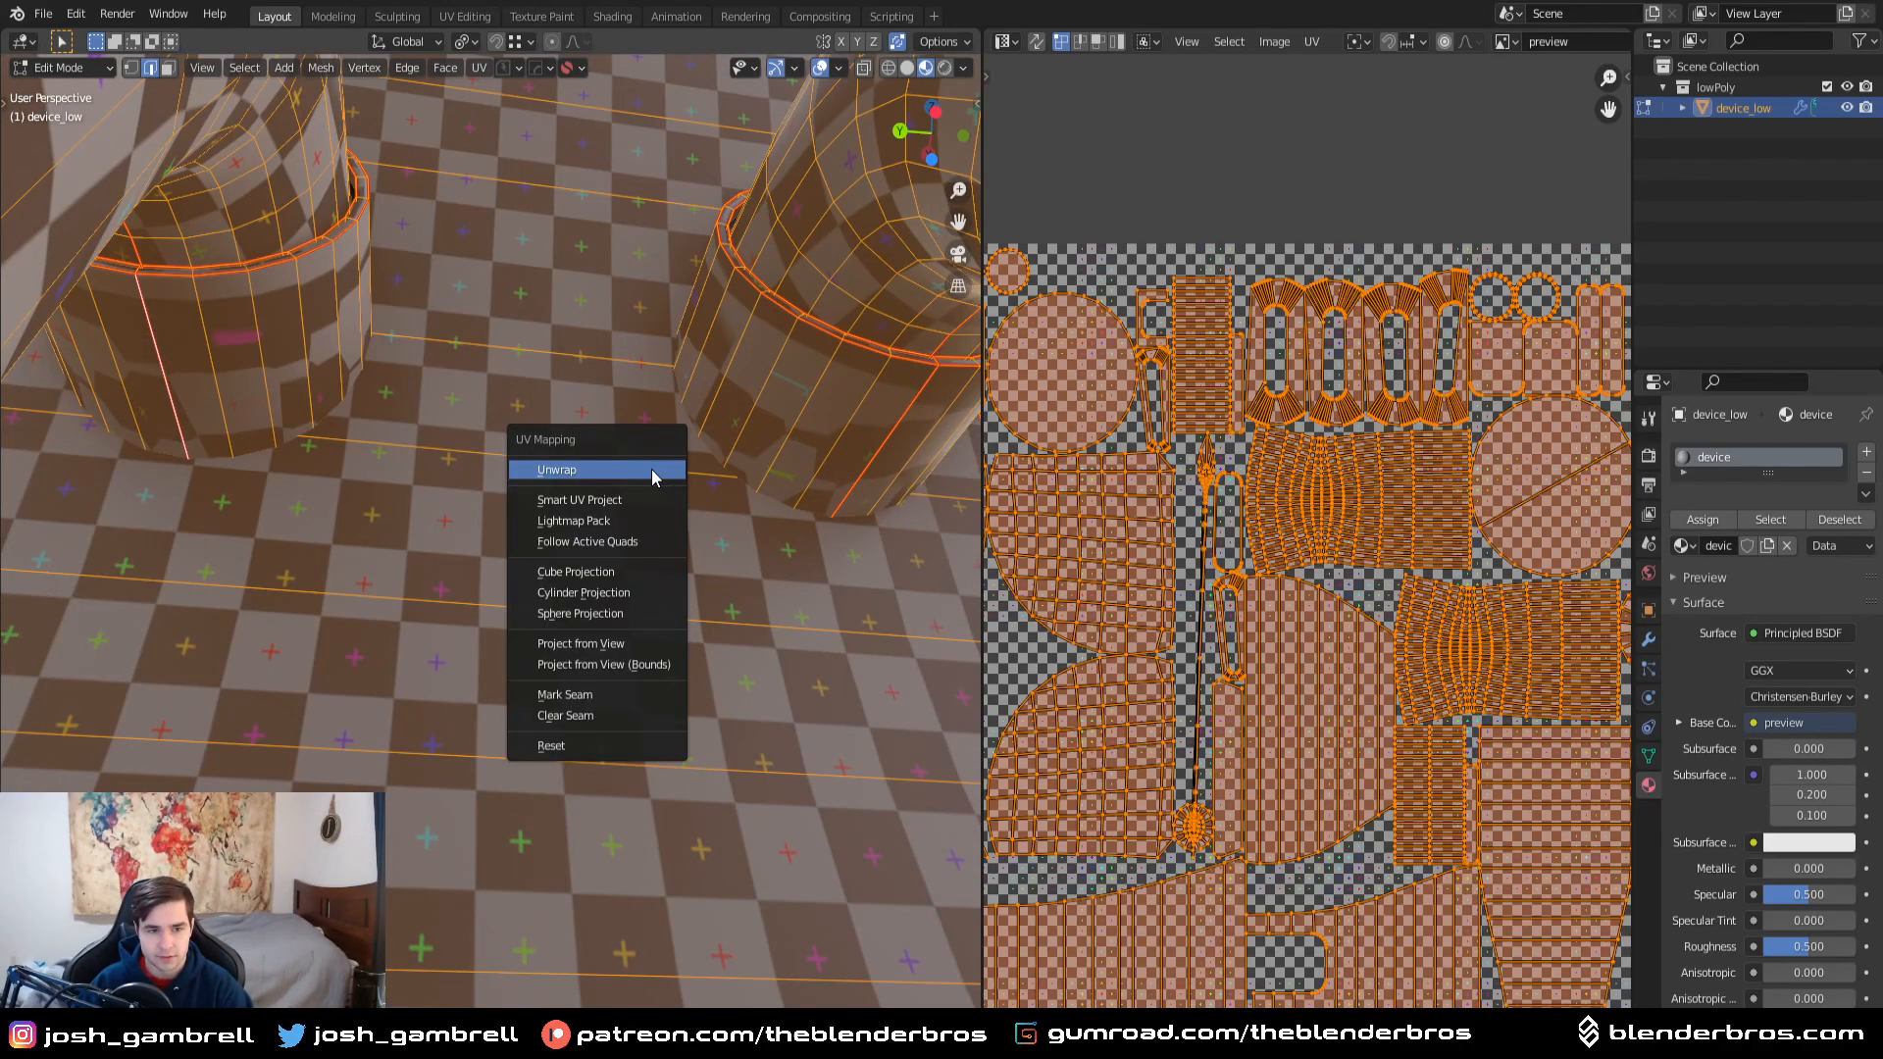
left_click(654, 478)
scroll(652, 473, "down", 6)
key("alt+a")
middle_click_drag(686, 491, 498, 620)
key("Tab")
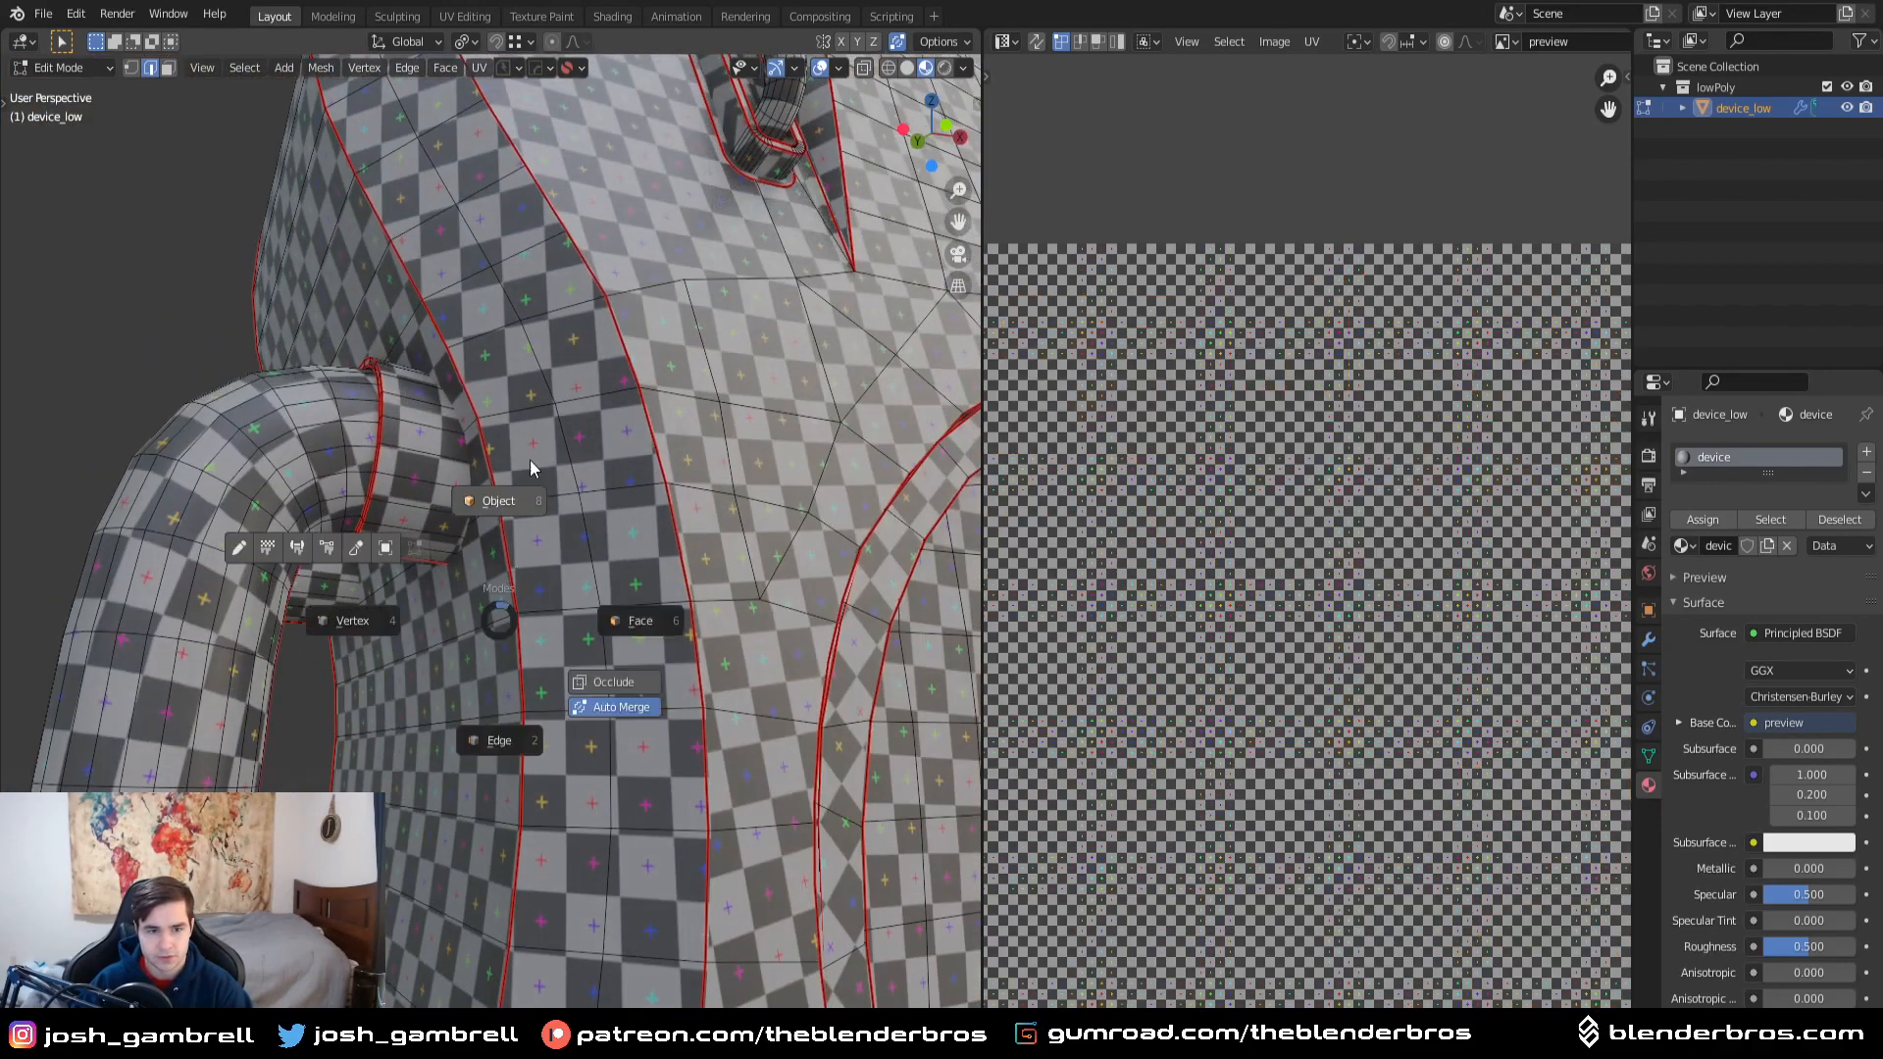
left_click(531, 469)
- Mark a lengthwise seam along the body-facing inner side of the side handle in Edit Mode
scroll(545, 495, "down", 5)
middle_click_drag(553, 503, 797, 749)
scroll(700, 441, "up", 3)
scroll(727, 622, "up", 4)
scroll(704, 610, "up", 3)
key("Tab")
scroll(803, 716, "down", 5)
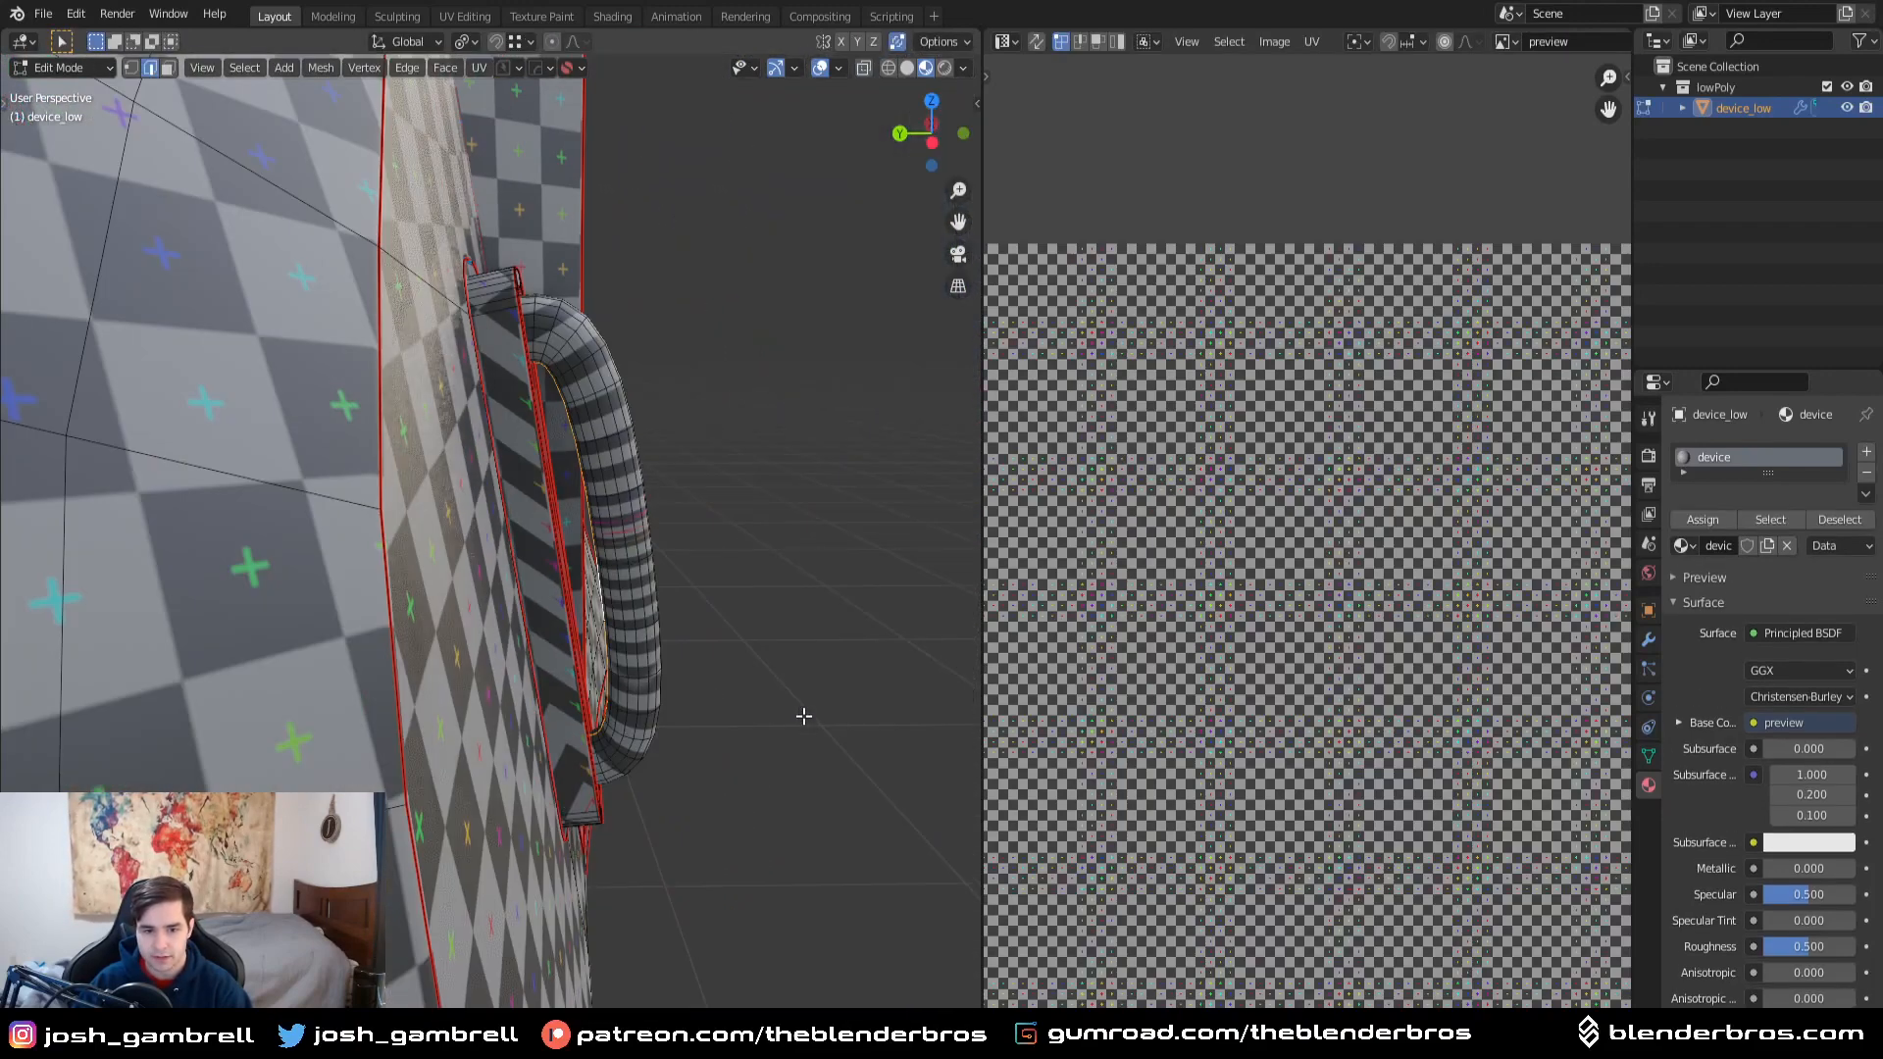
middle_click_drag(509, 632, 938, 580, "shift")
middle_click_drag(459, 553, 505, 588)
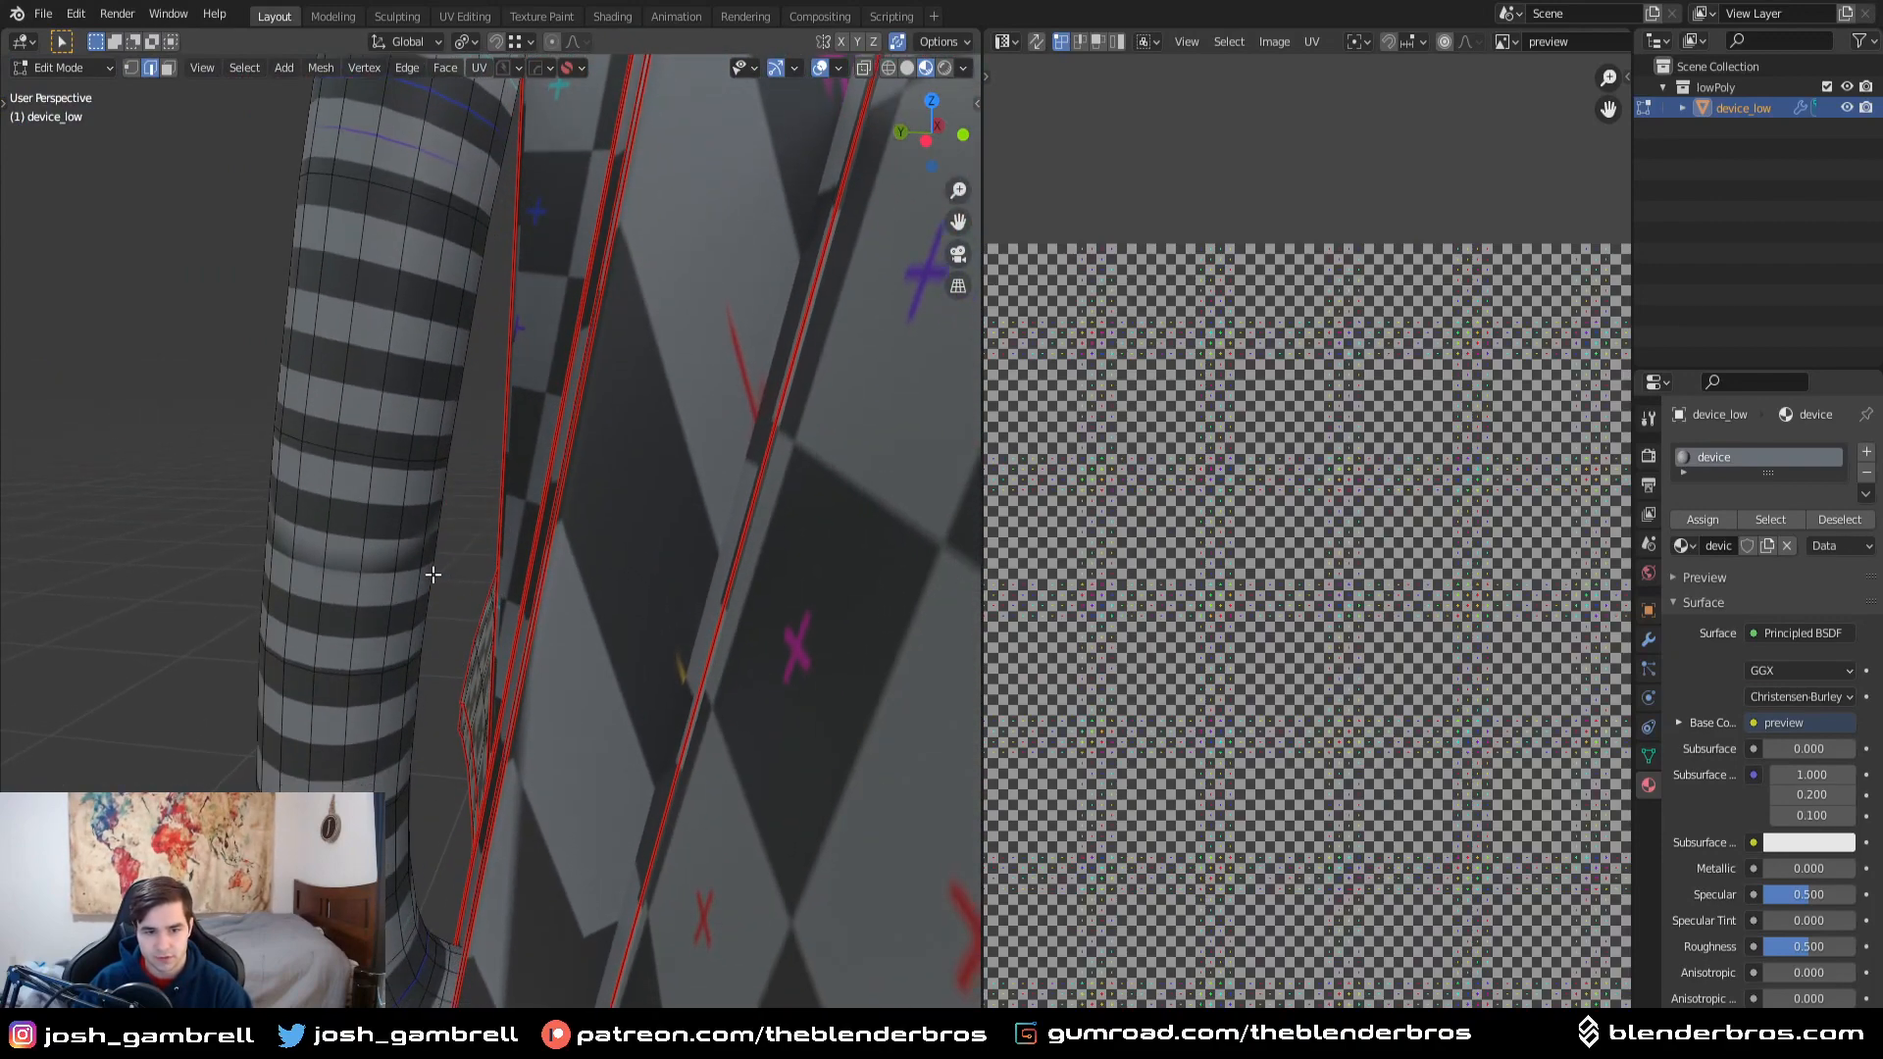
left_click(433, 575, "alt")
key("ctrl+e")
left_click(516, 572)
- Unwrap the whole mesh with the handle seam and deselect everything
scroll(515, 572, "down", 6)
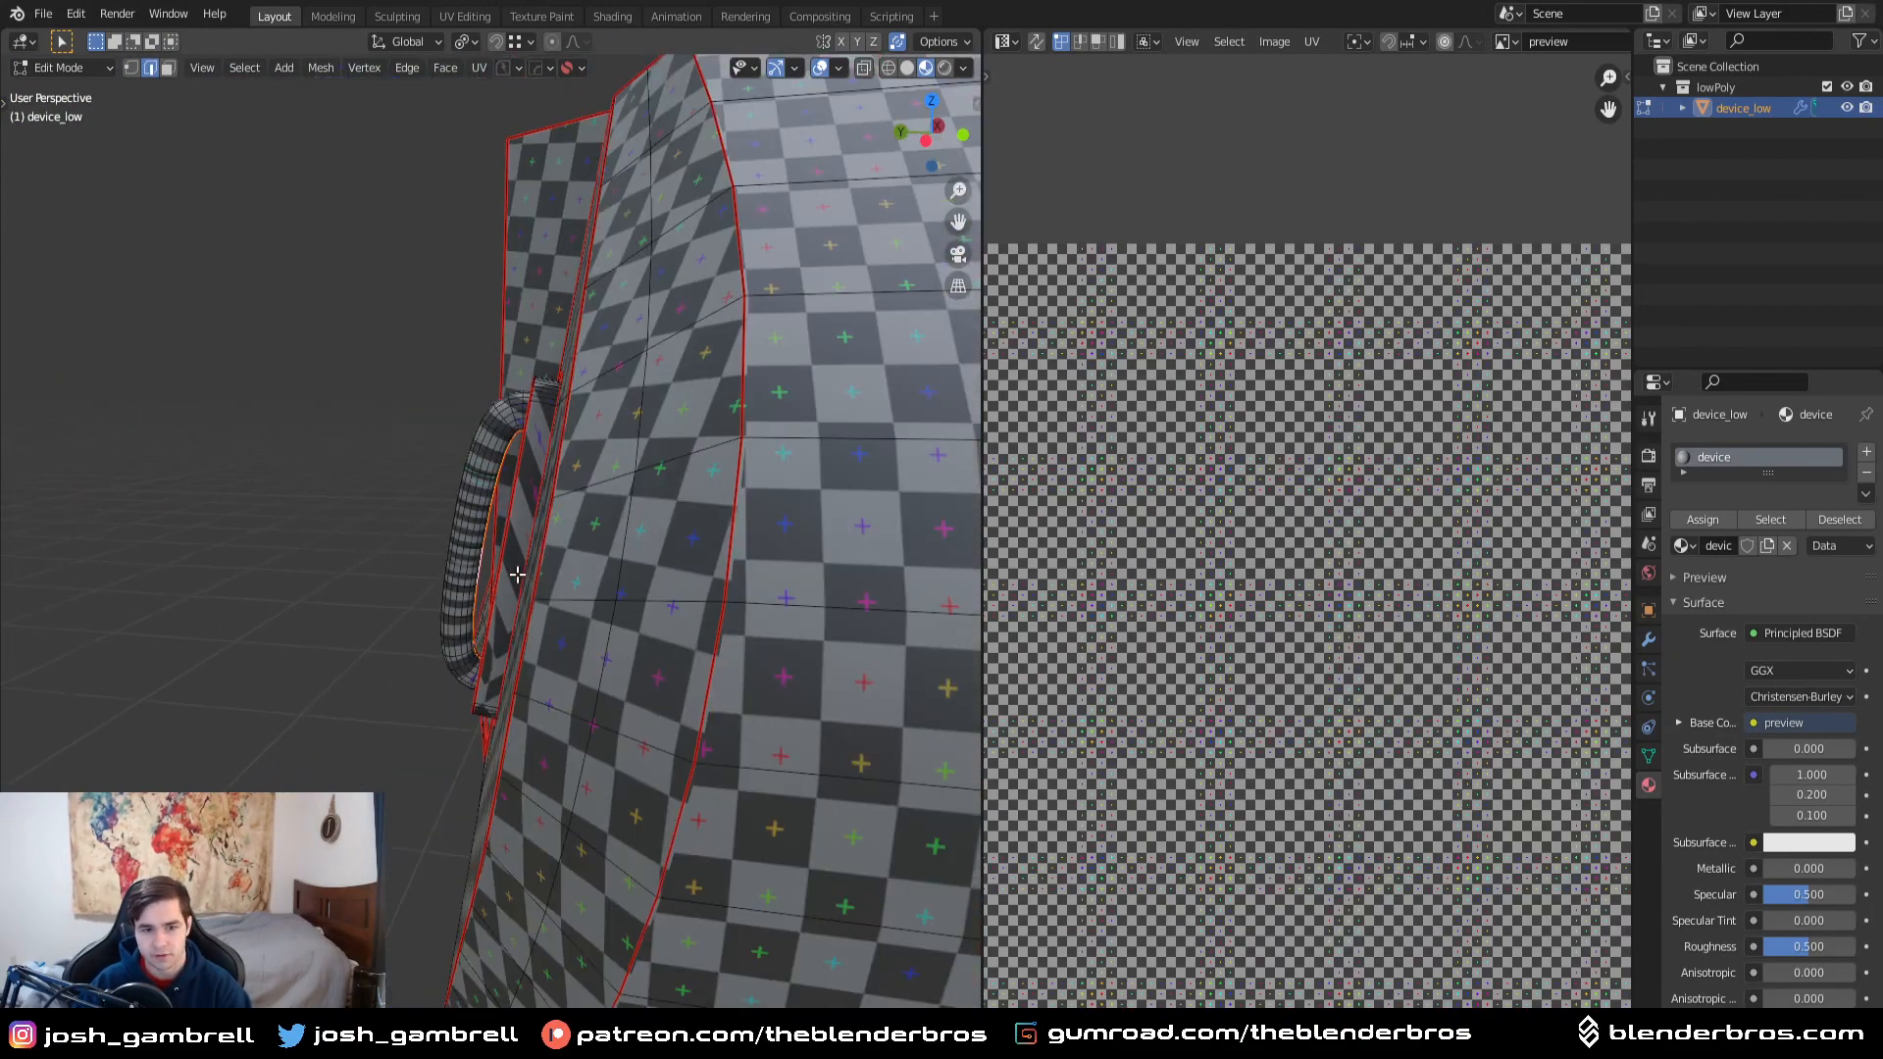
key("a")
key("u")
left_click(544, 575)
middle_click_drag(651, 598, 606, 609)
key("alt+a")
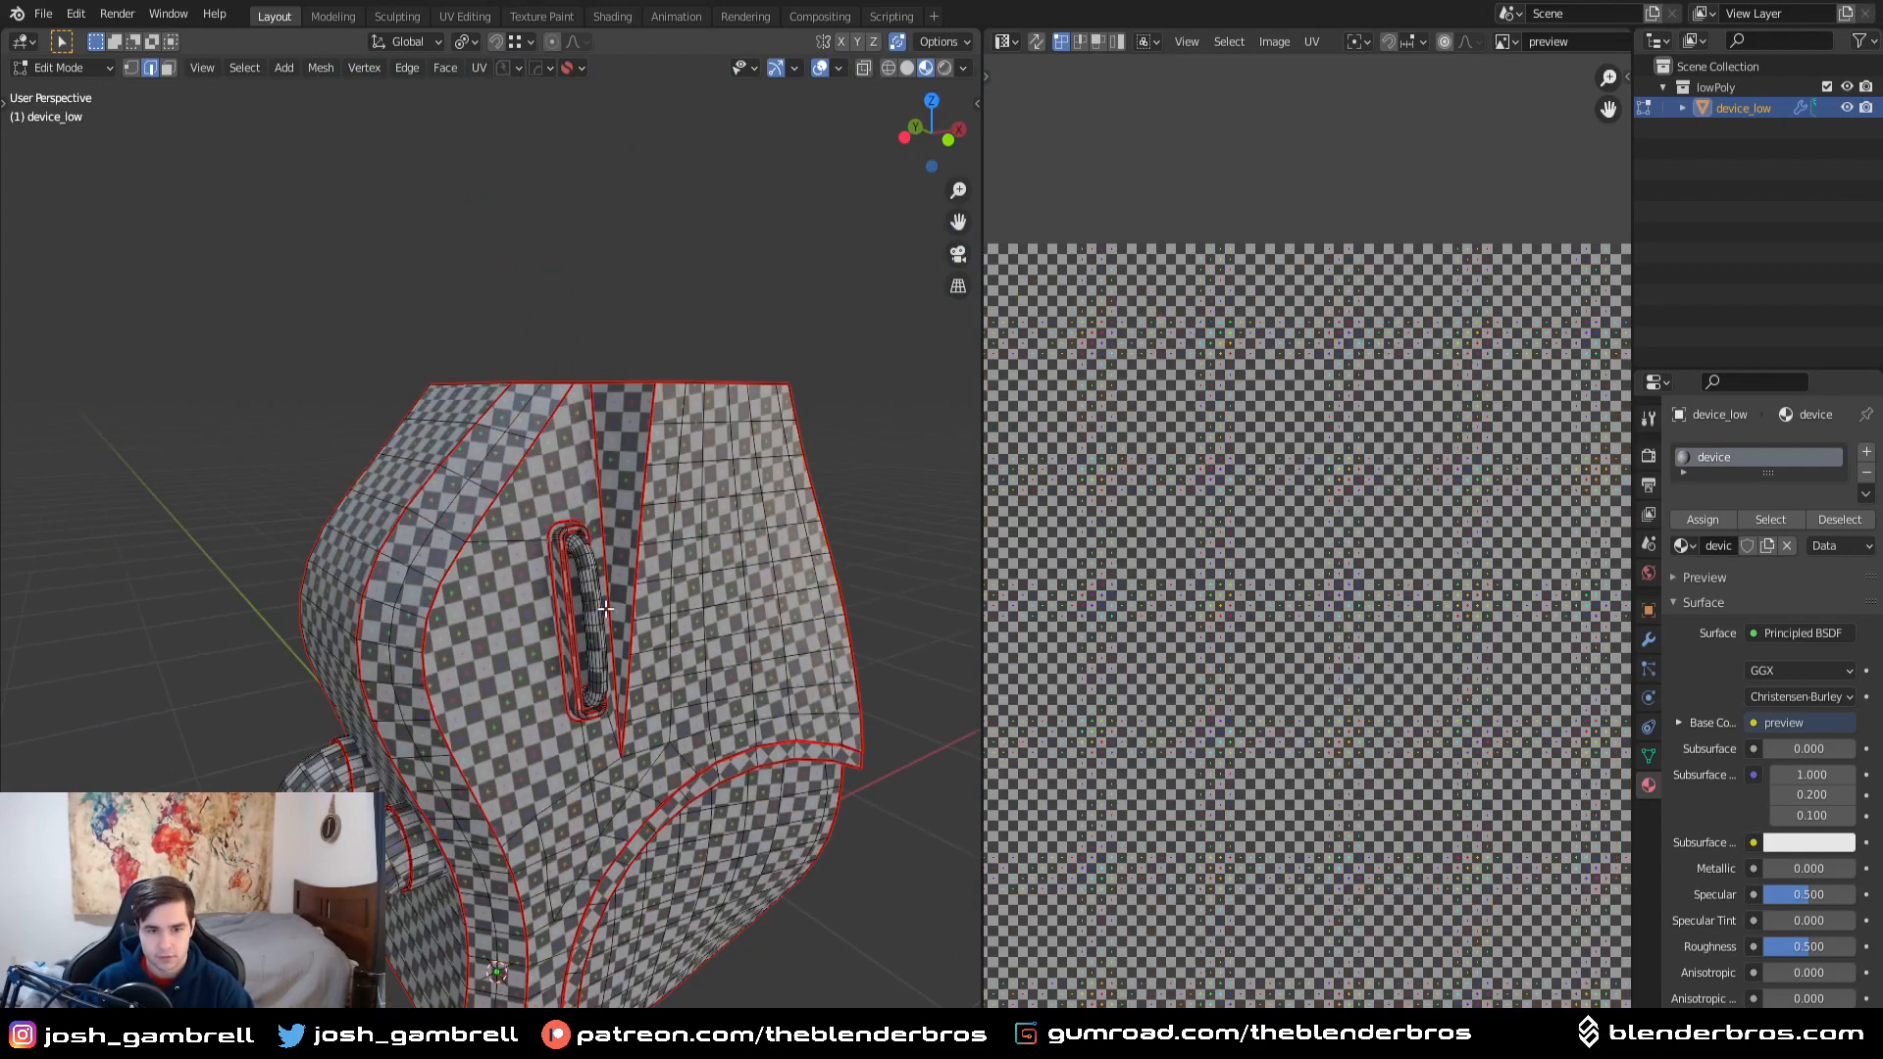
- Mark a seam across the side wall and rim of the rounded frame surrounding the handle
key("Tab")
middle_click_drag(677, 539, 637, 590)
scroll(637, 590, "up", 4)
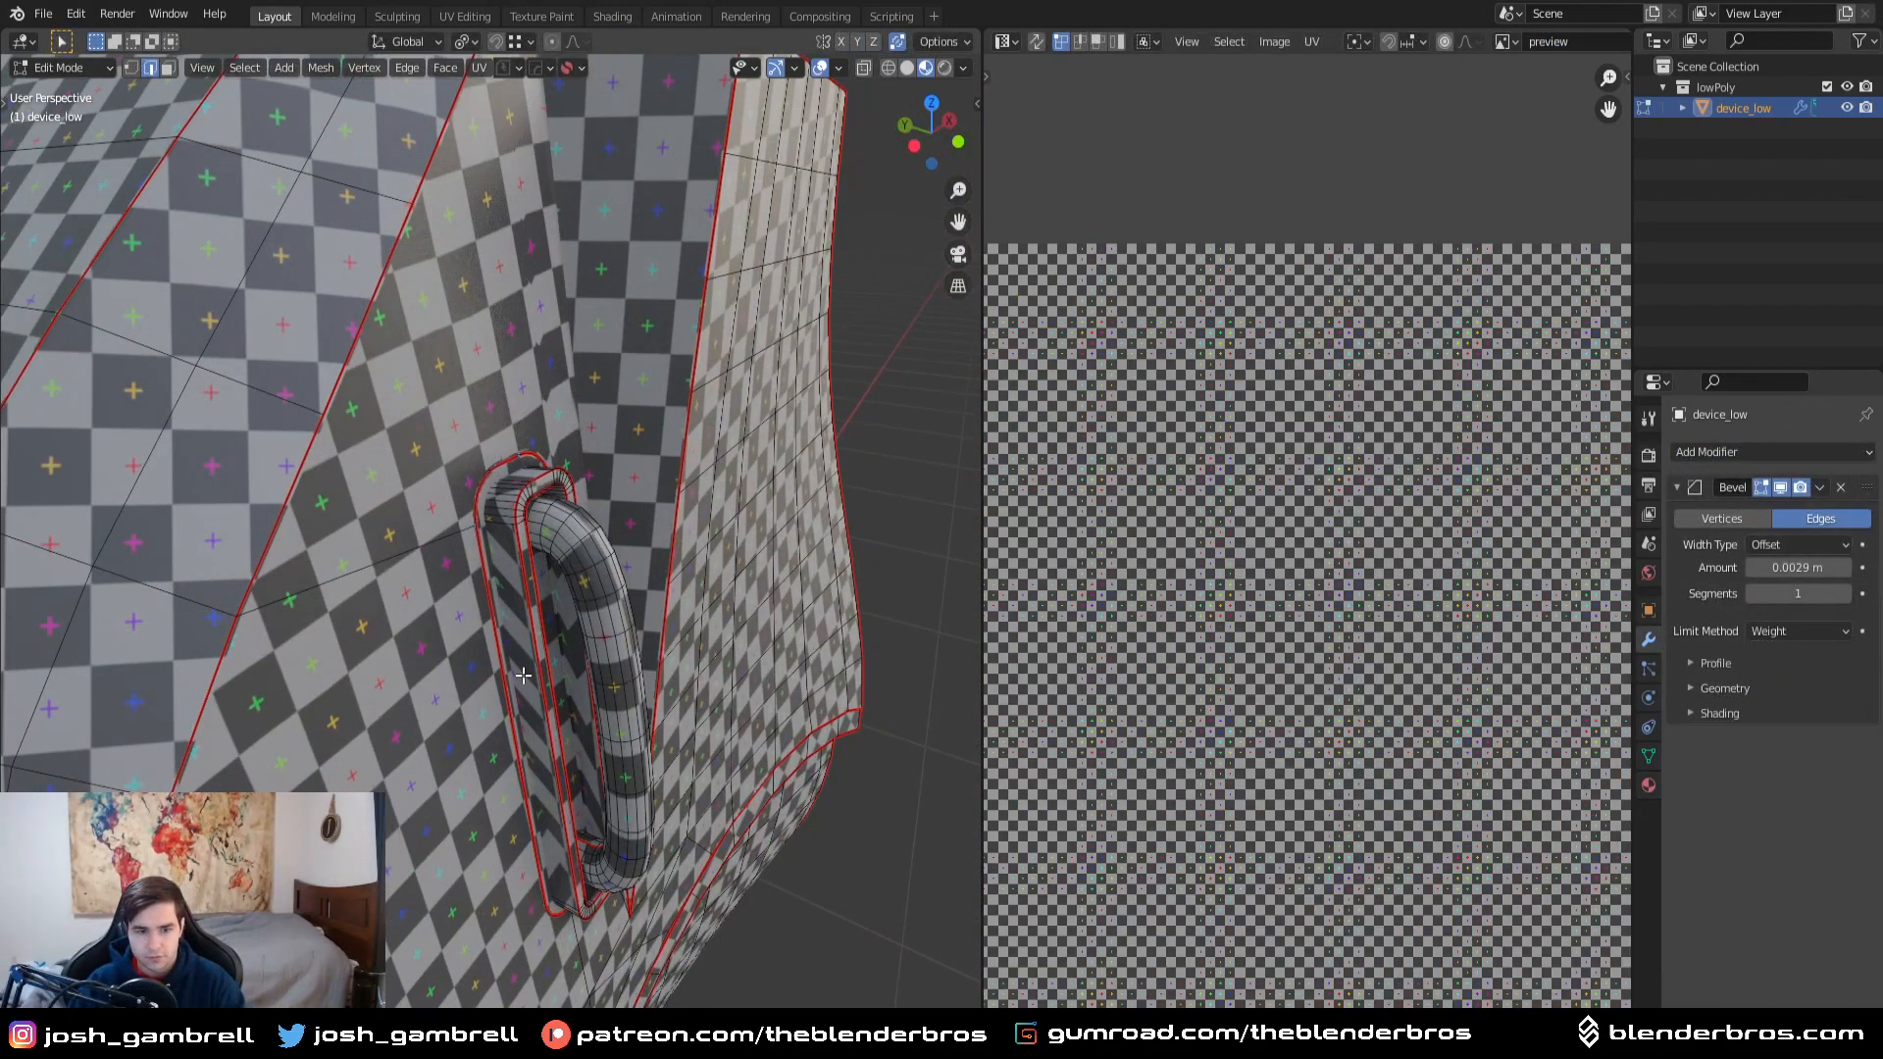
scroll(495, 643, "up", 5)
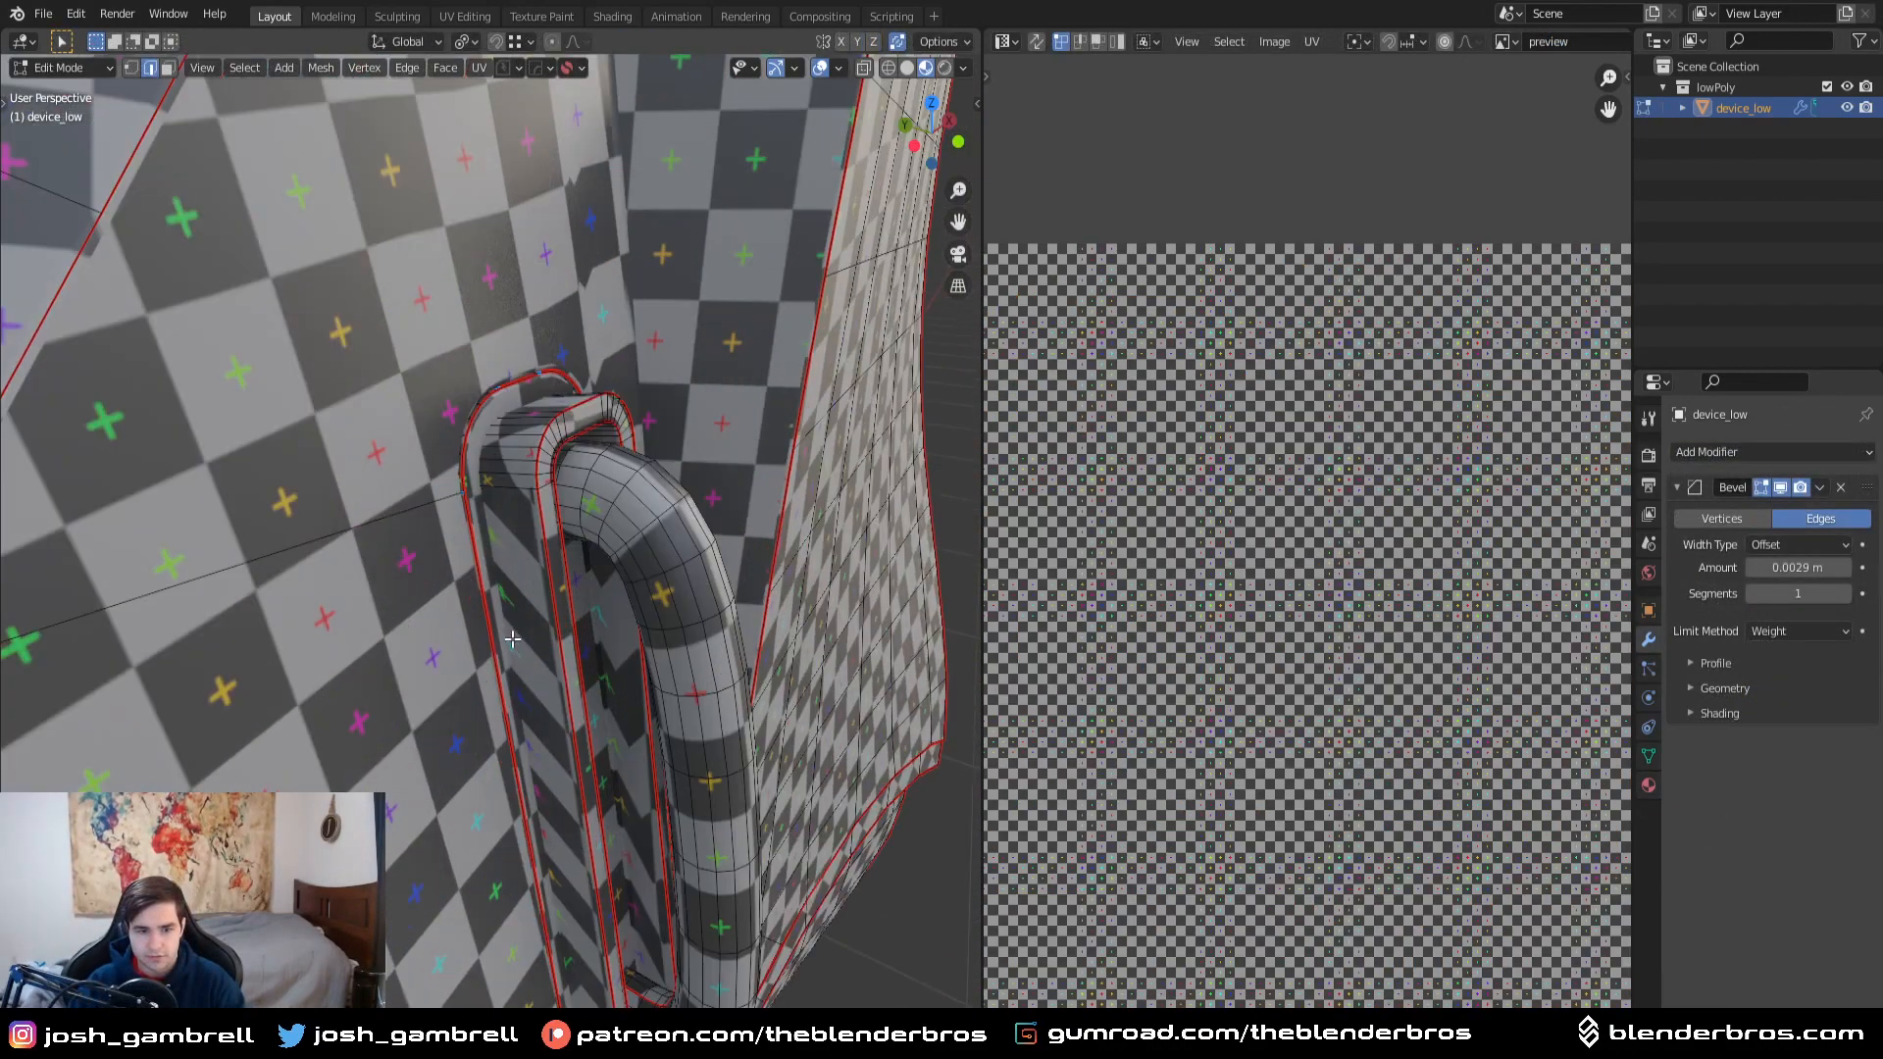
middle_click_drag(495, 642, 485, 664)
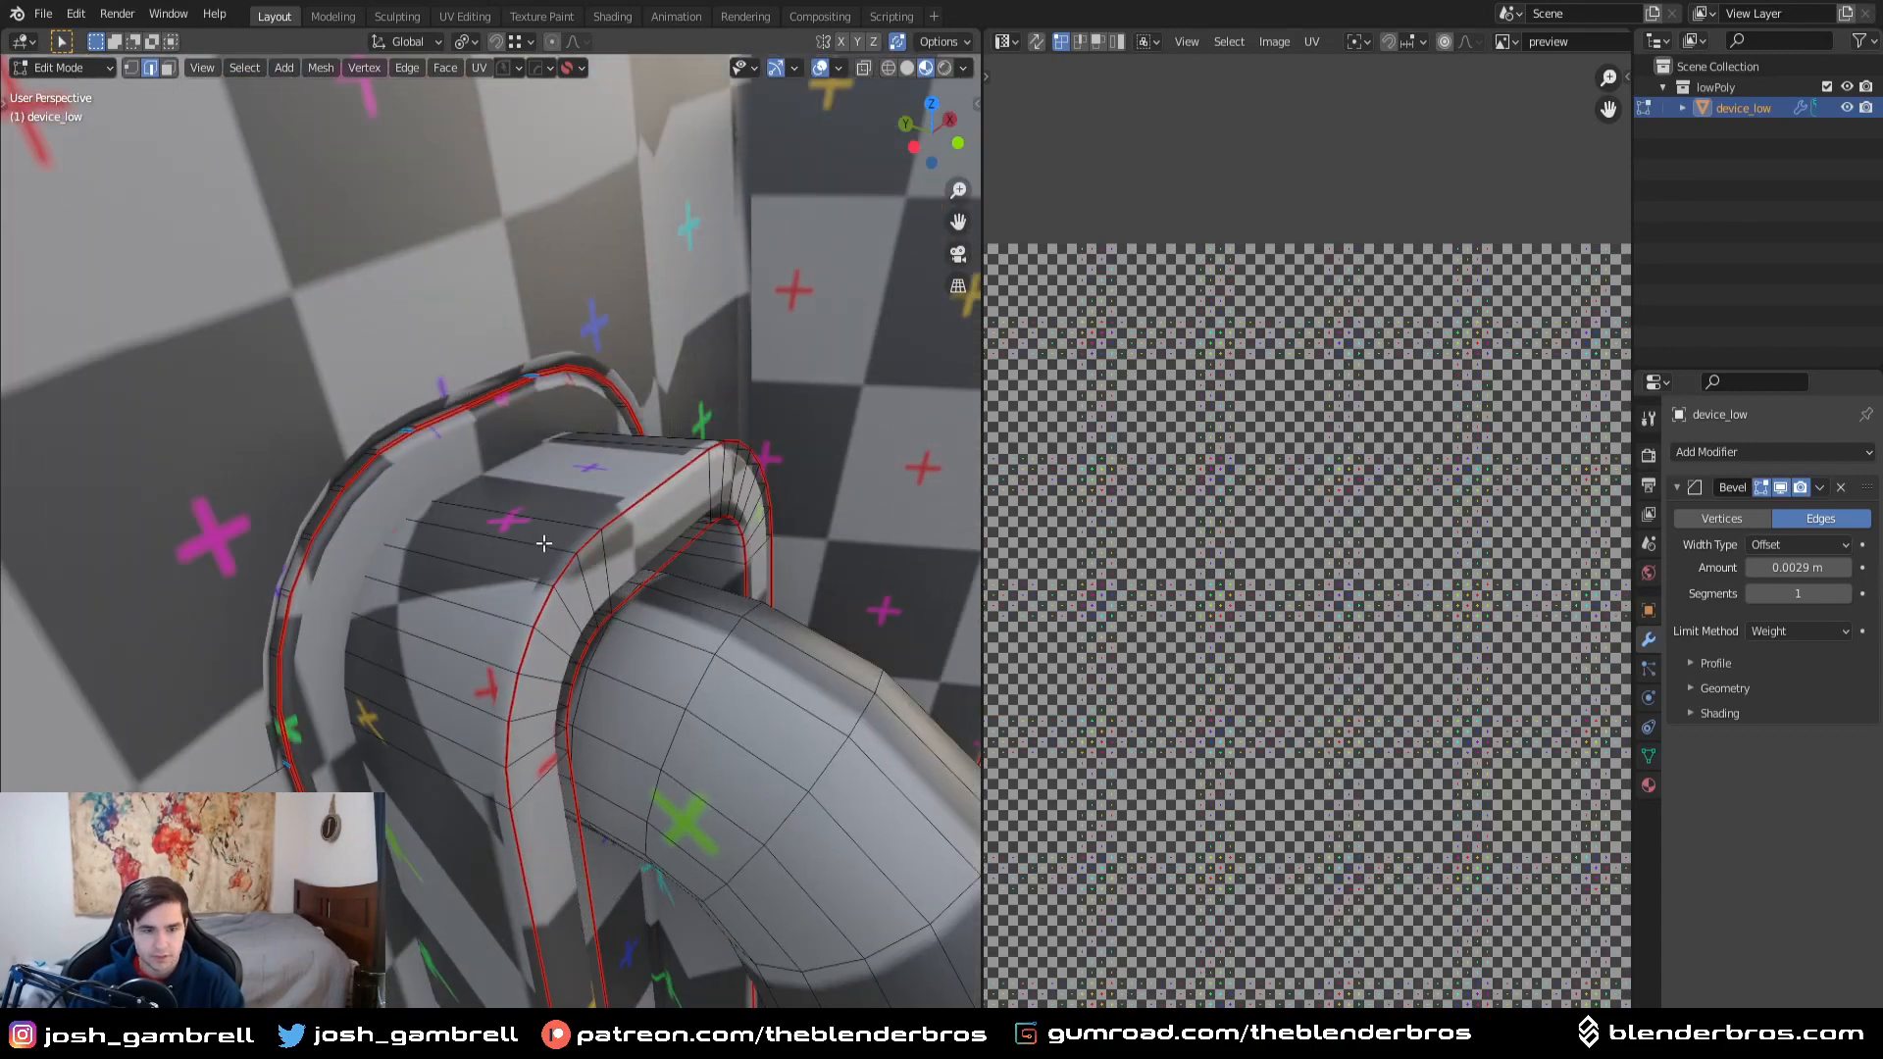
left_click(562, 516, "alt")
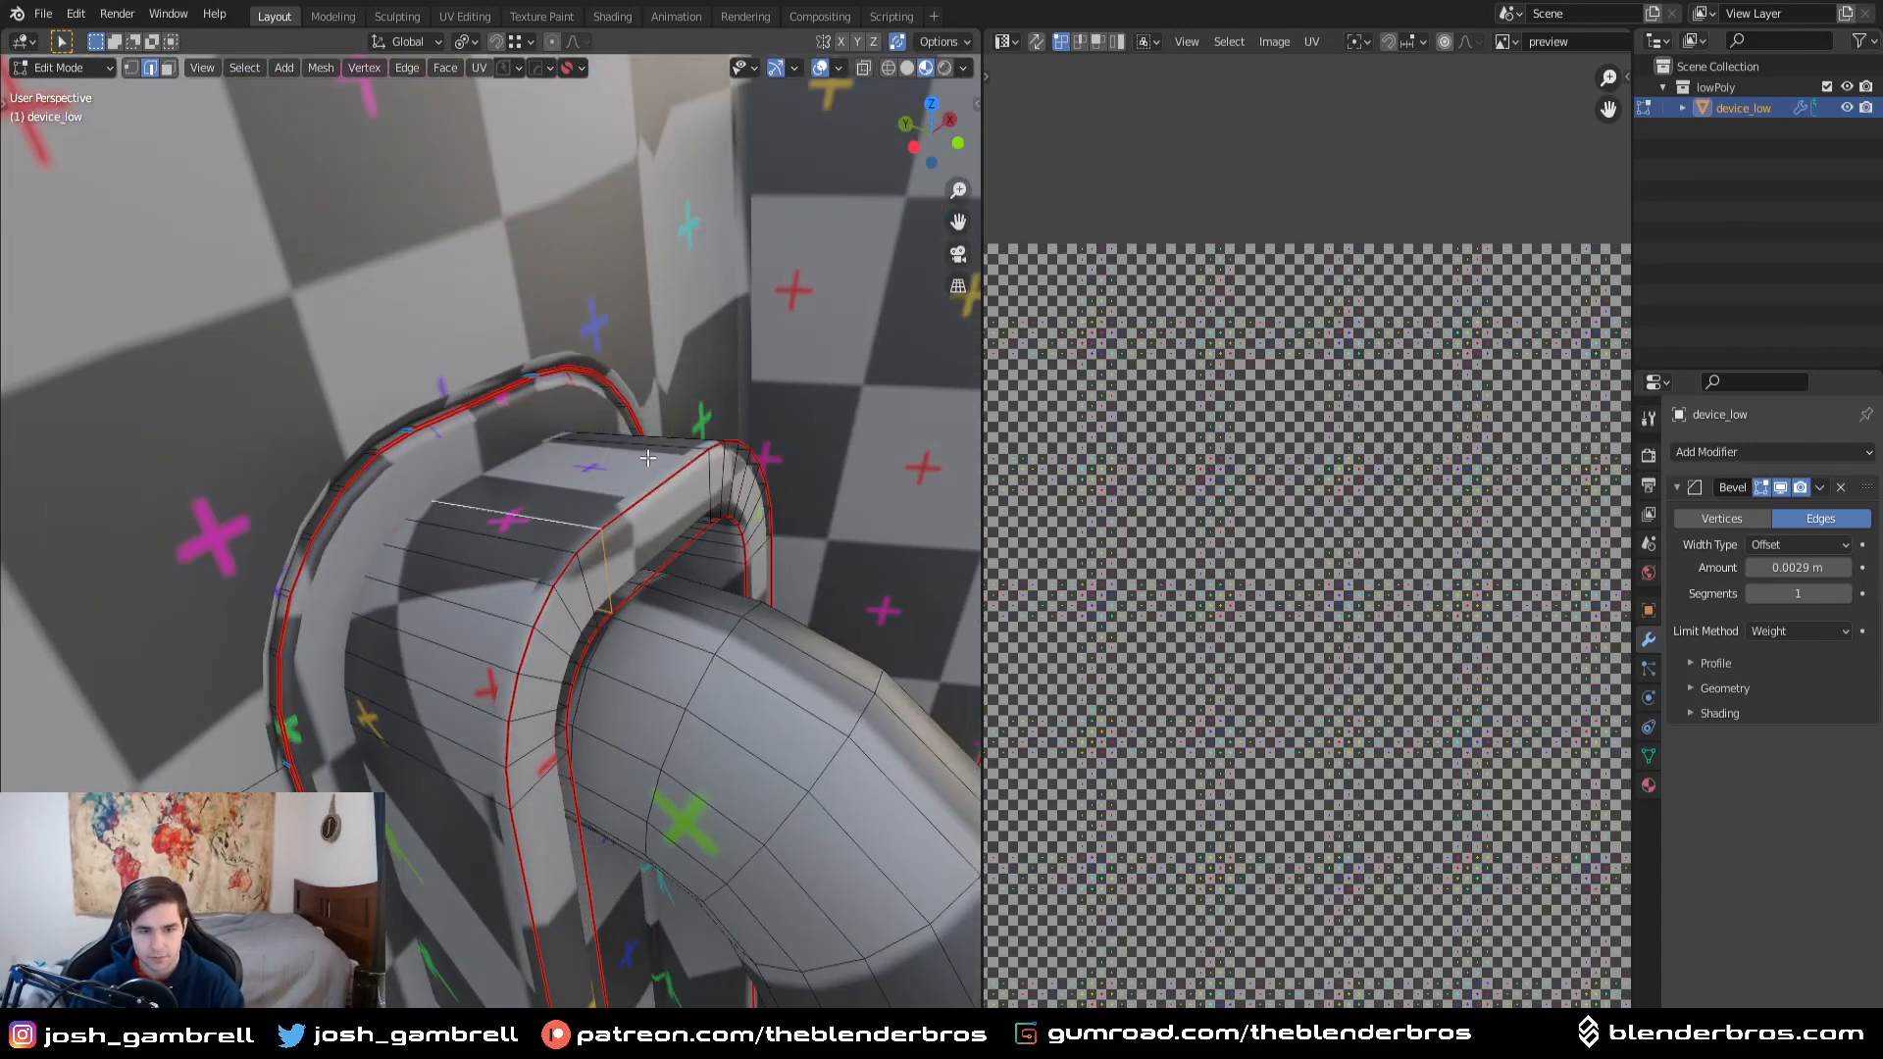
middle_click_drag(562, 536, 536, 490)
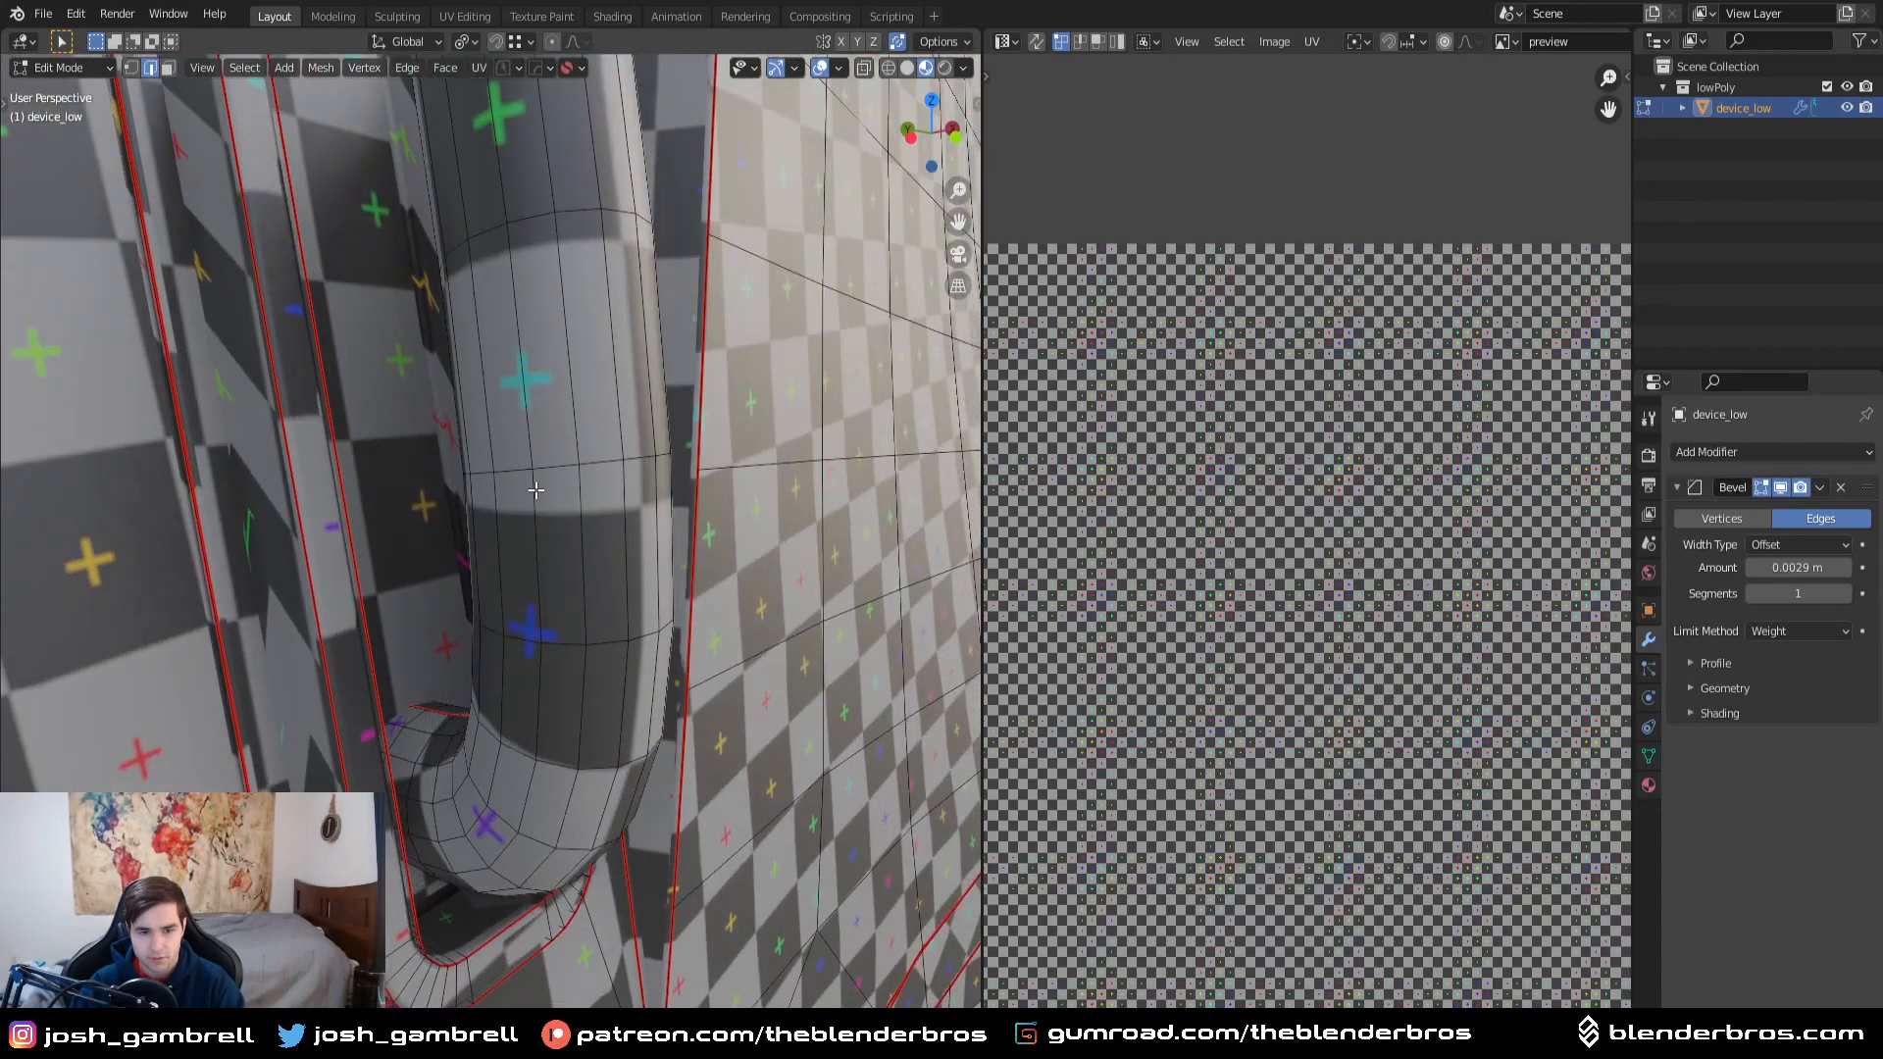
right_click(540, 921)
left_click(537, 887)
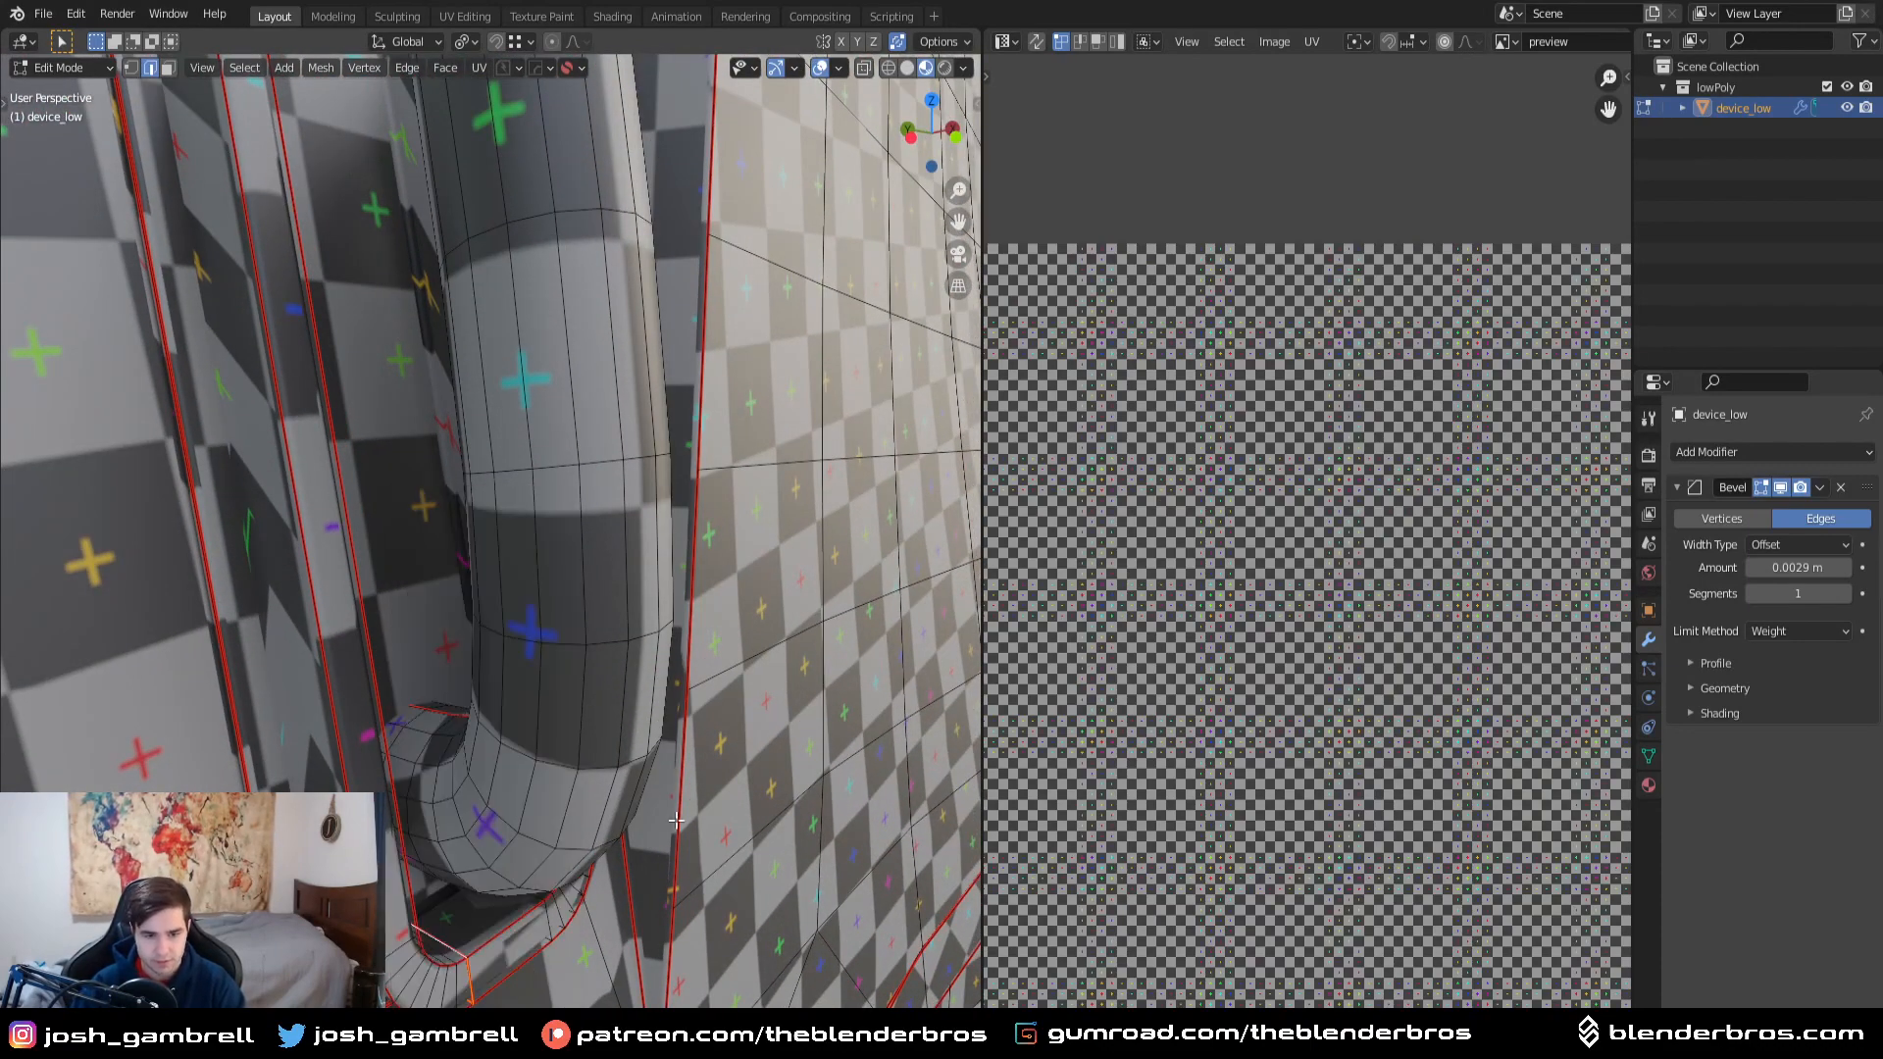
- Unwrap the whole mesh with the frame seam and check the checker pattern around the handle
key("a")
key("u")
left_click(692, 814)
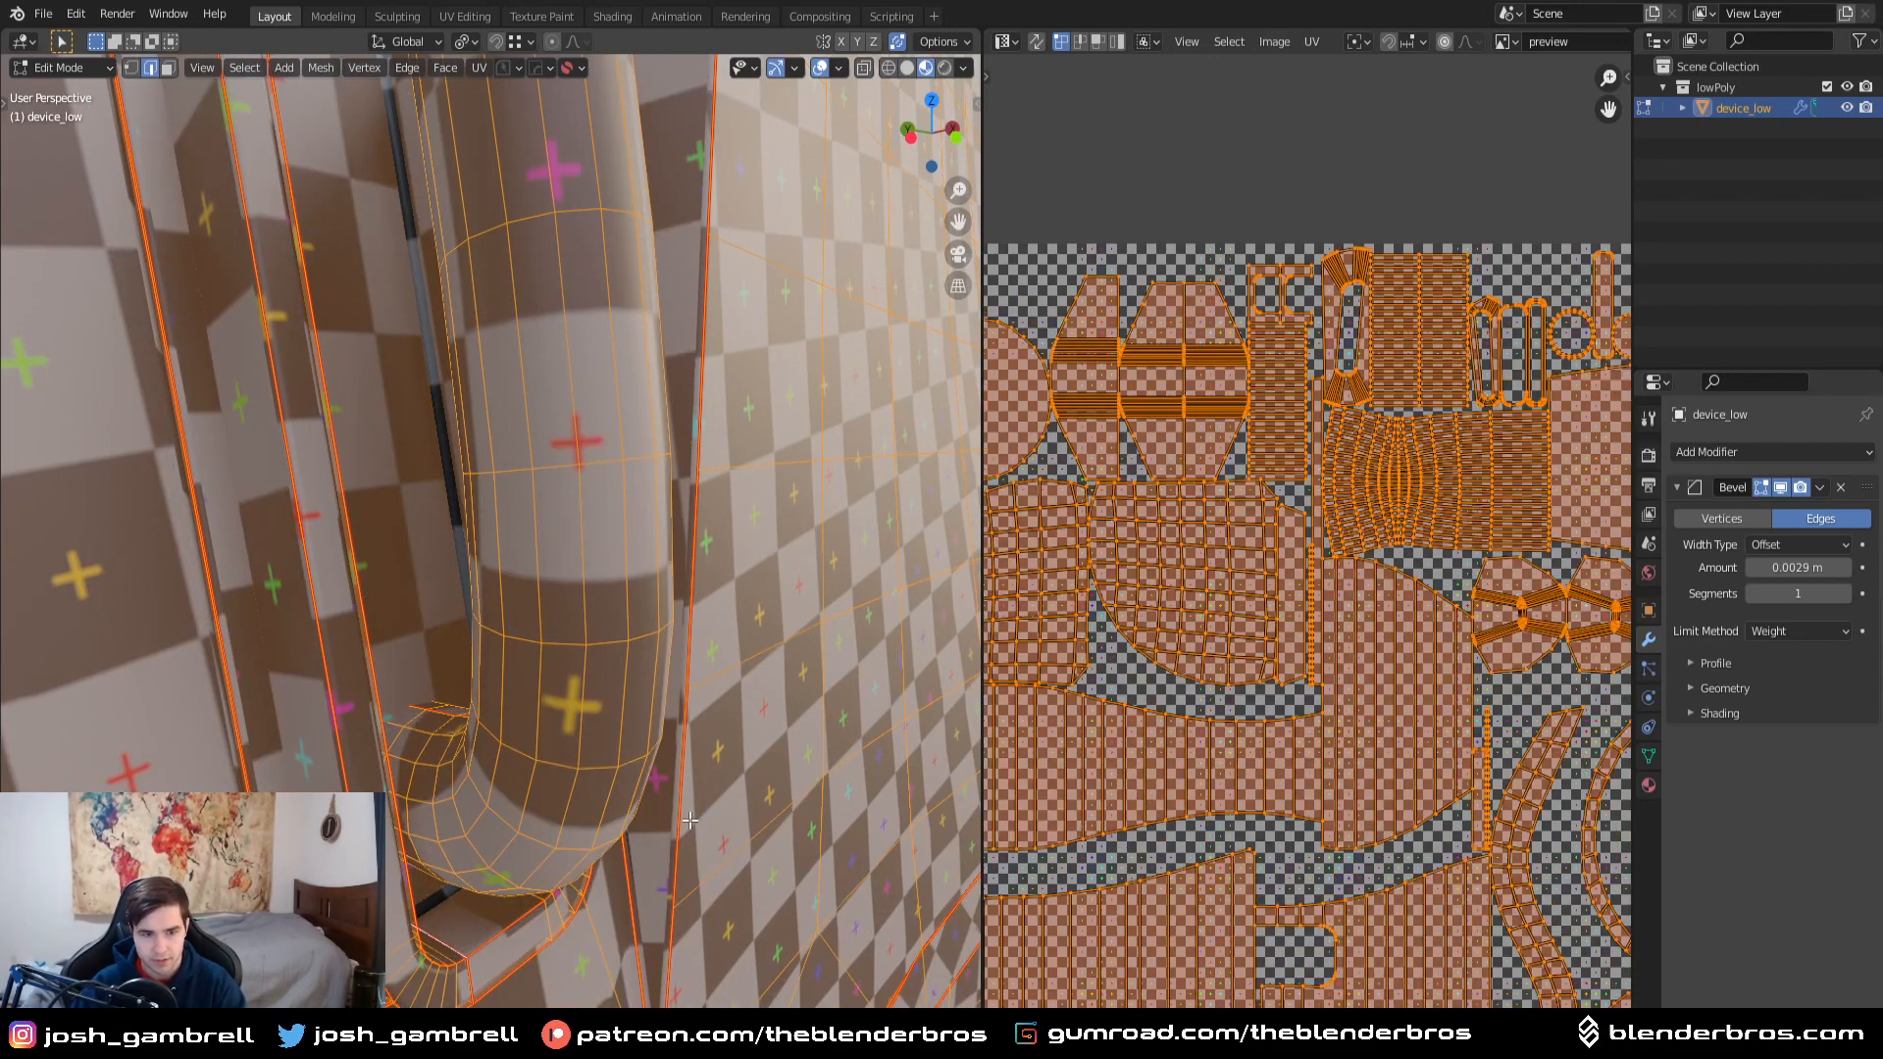
key("Tab")
mouse_move(556, 806)
middle_mouse_down()
mouse_move(616, 818)
mouse_move(600, 791)
mouse_move(563, 809)
middle_mouse_up()
key("Tab")
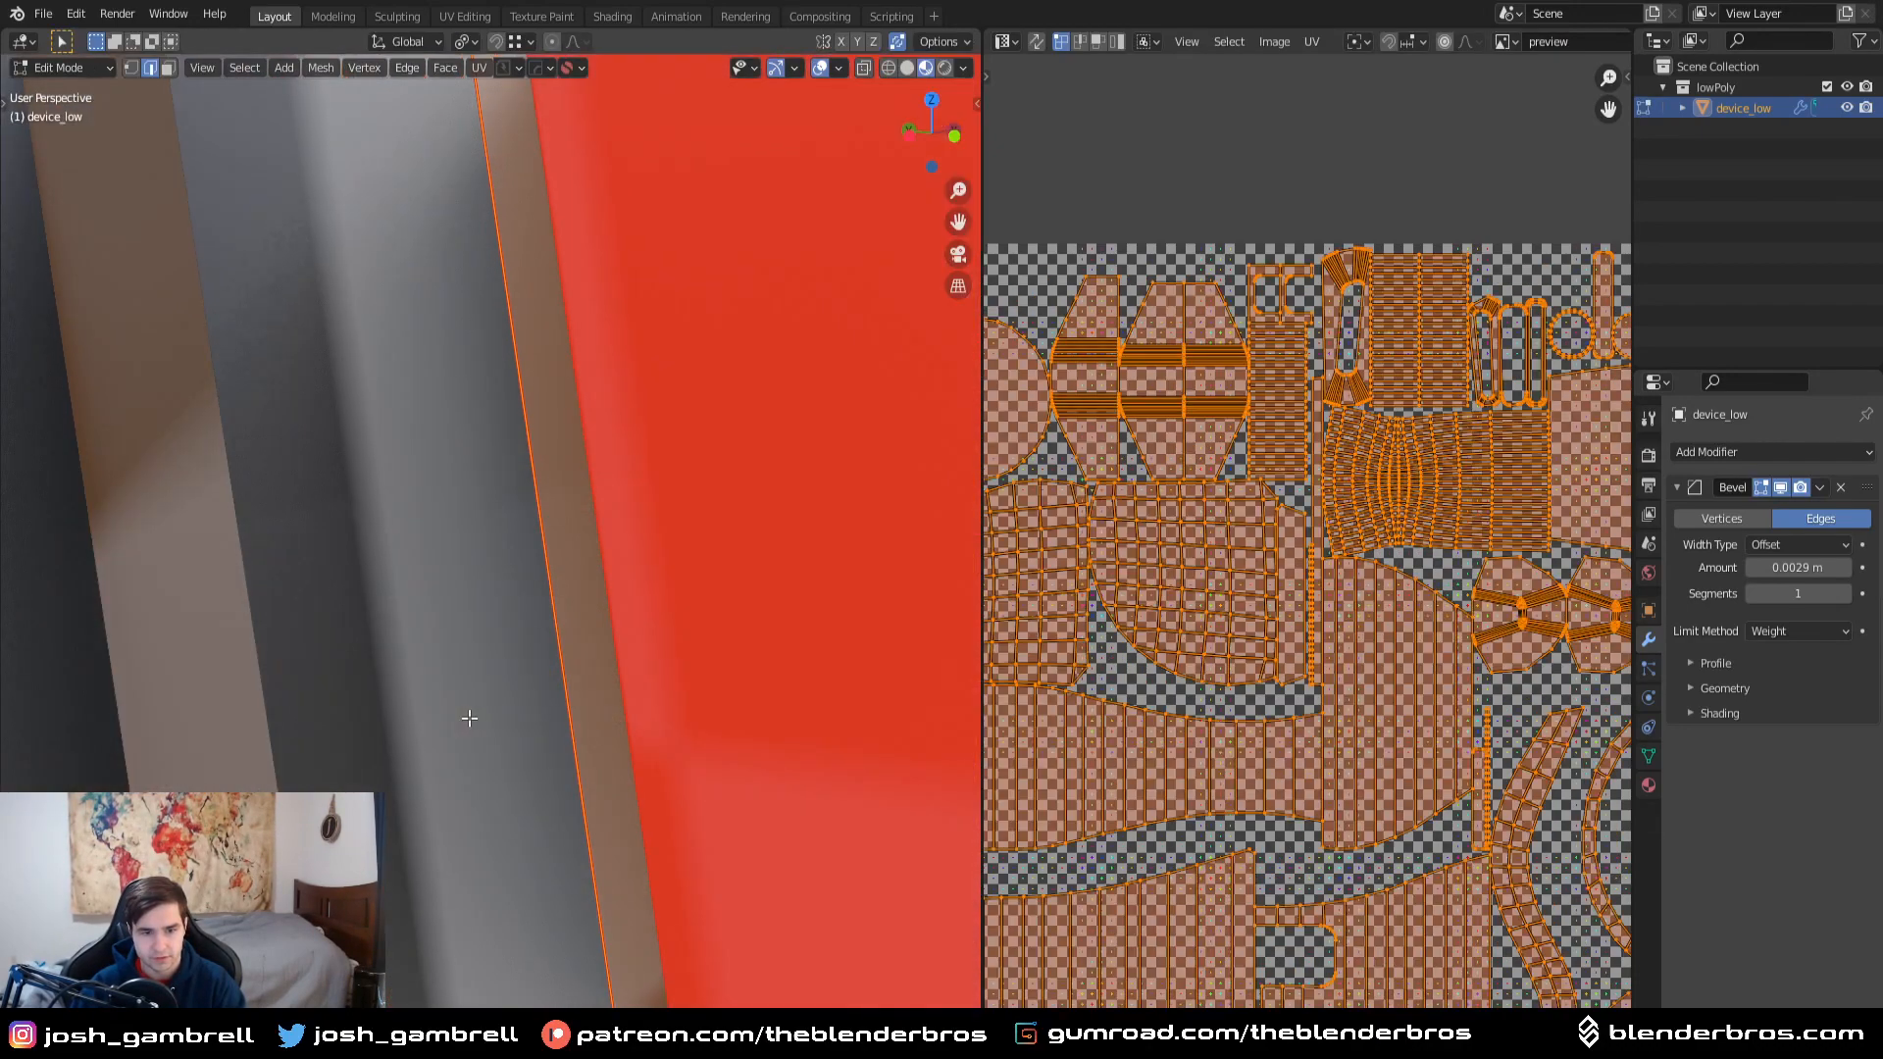
- Select the narrow frame face running beside the side handle and shift its UV island along Y over the grid
scroll(434, 758, "down", 6)
key("Tab")
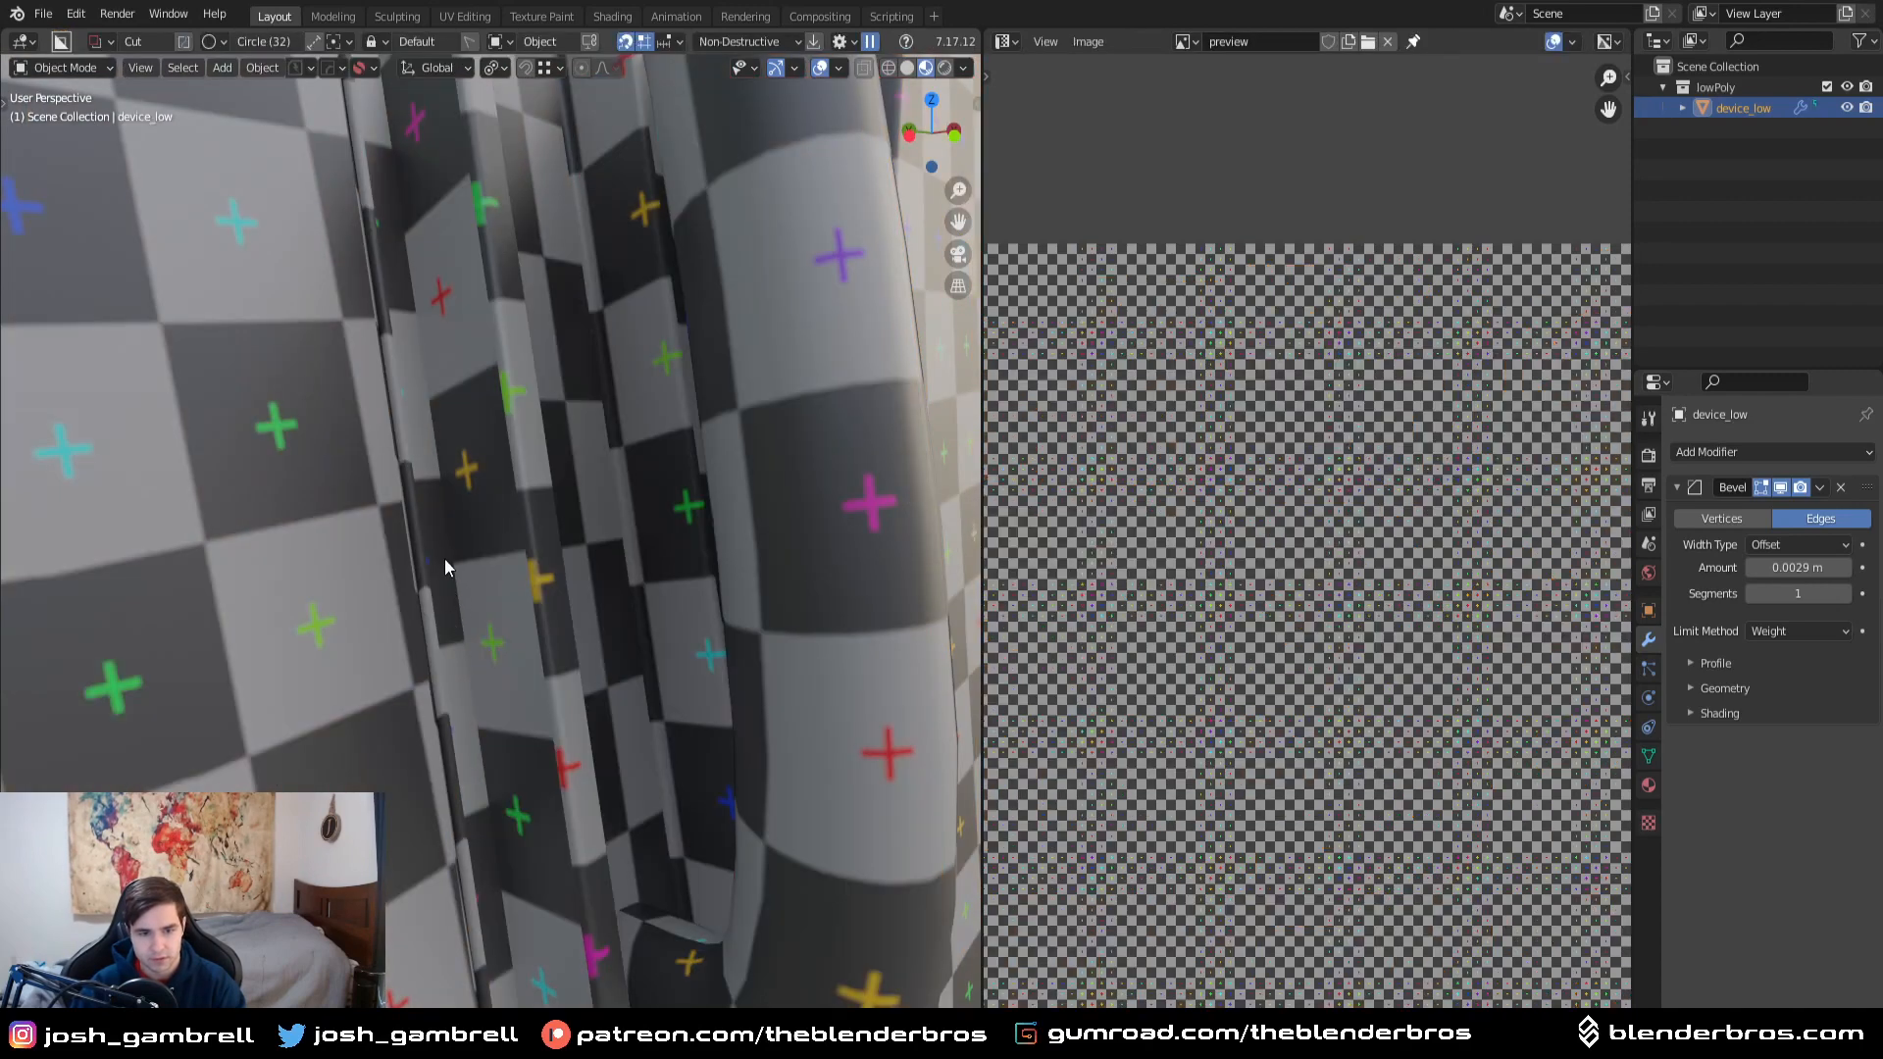
key("Tab")
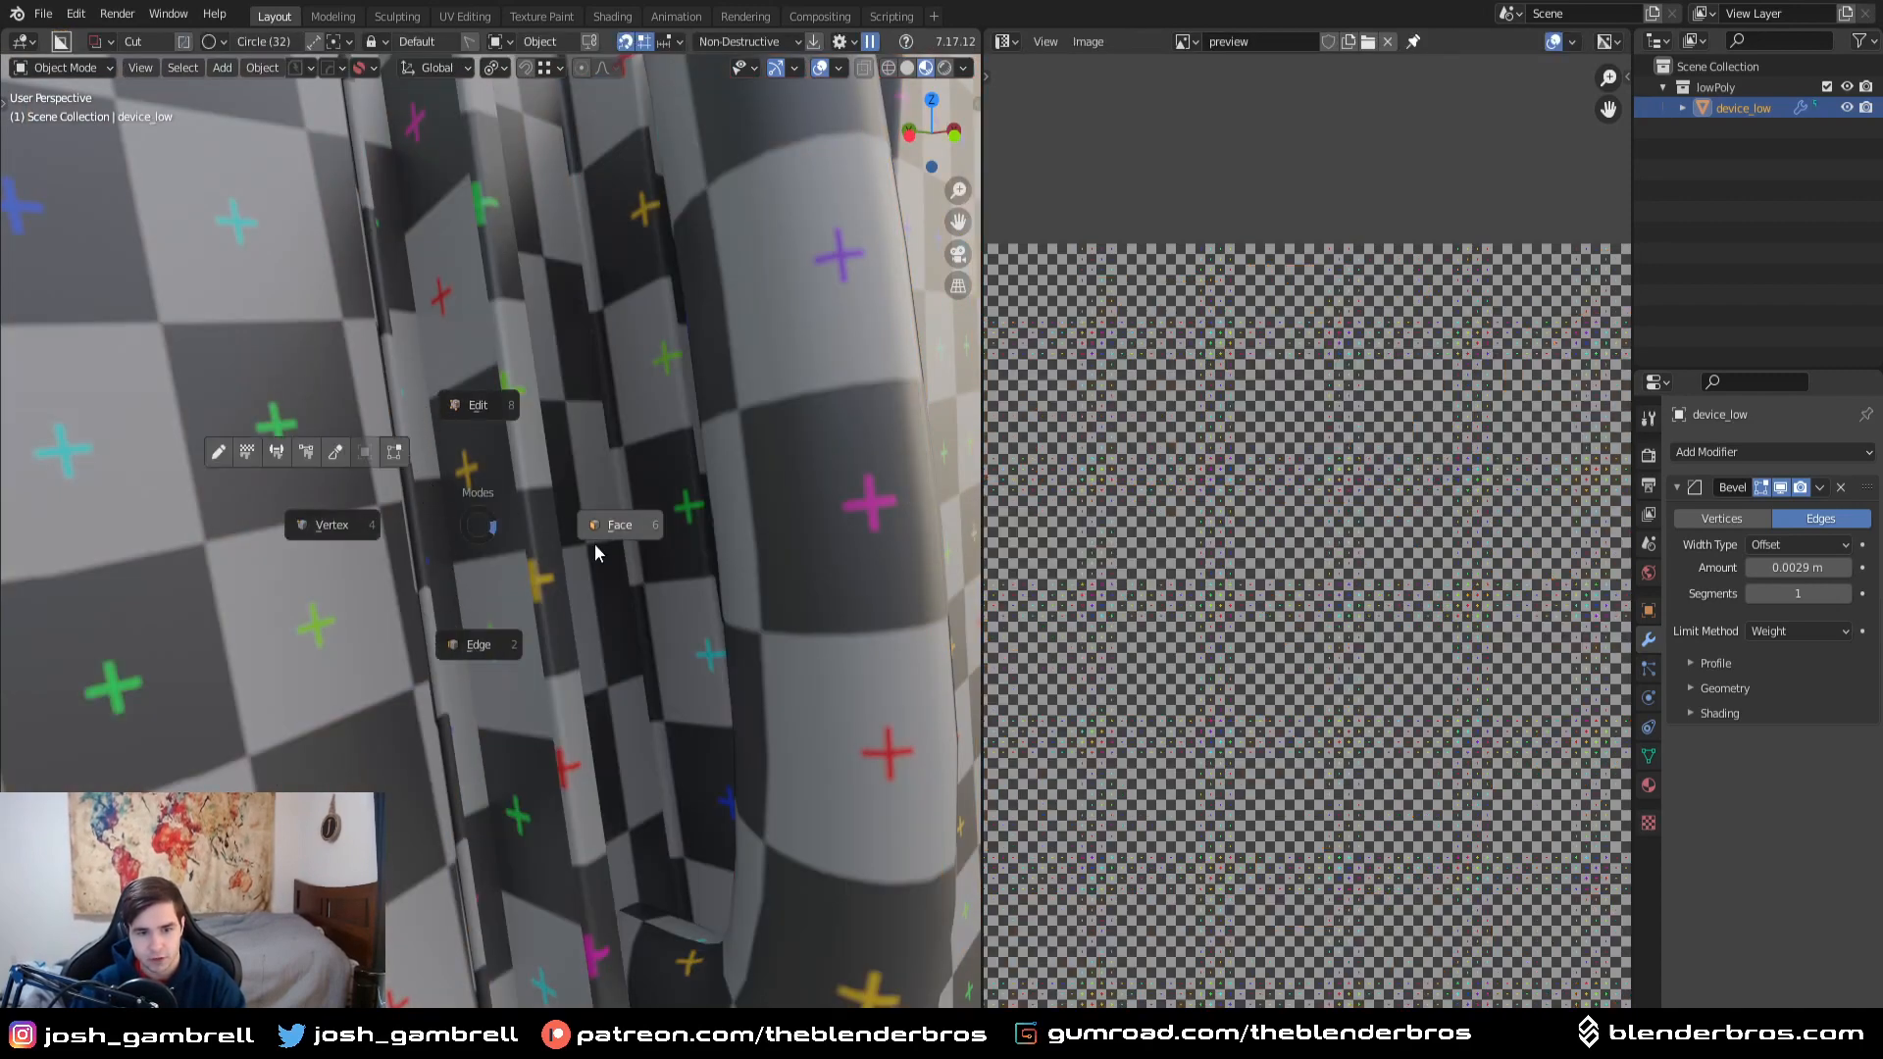
left_click(596, 543)
left_click(429, 487)
left_click(429, 501)
scroll(1302, 740, "down", 3)
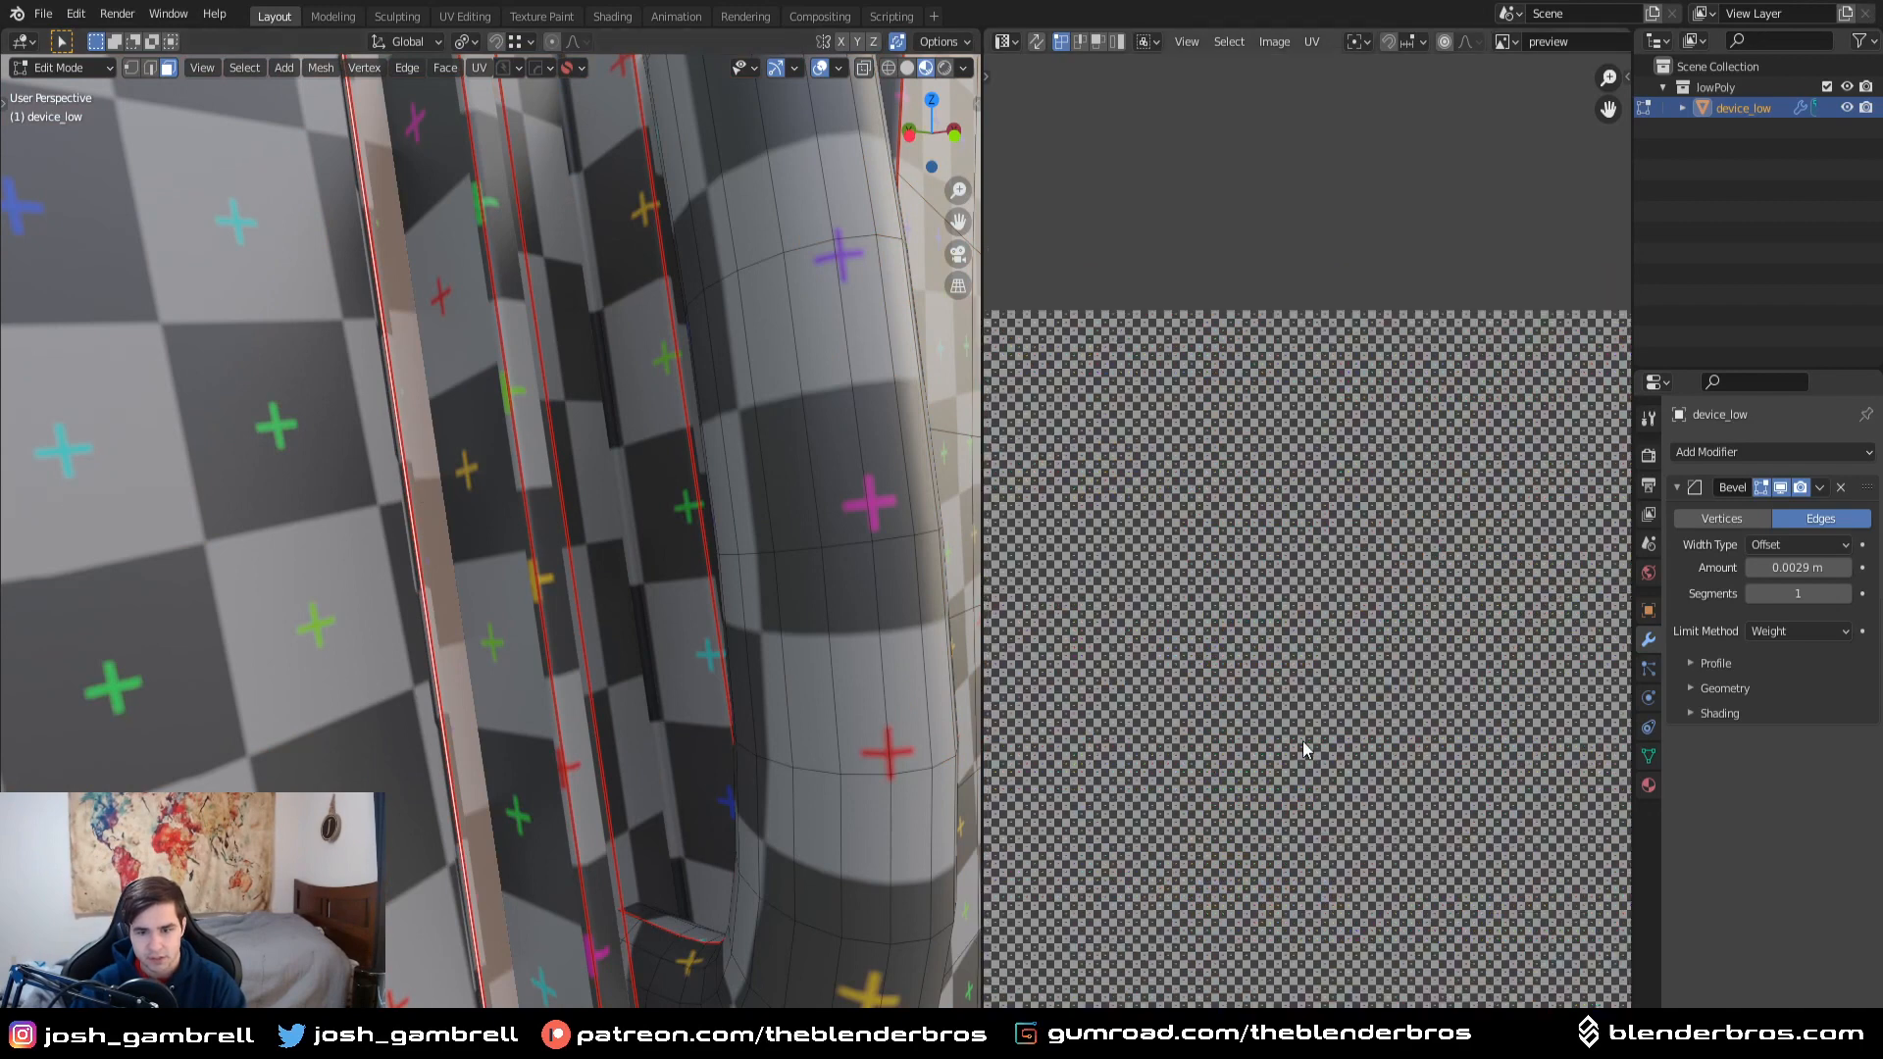
scroll(1420, 685, "up", 2)
key("g")
key("y")
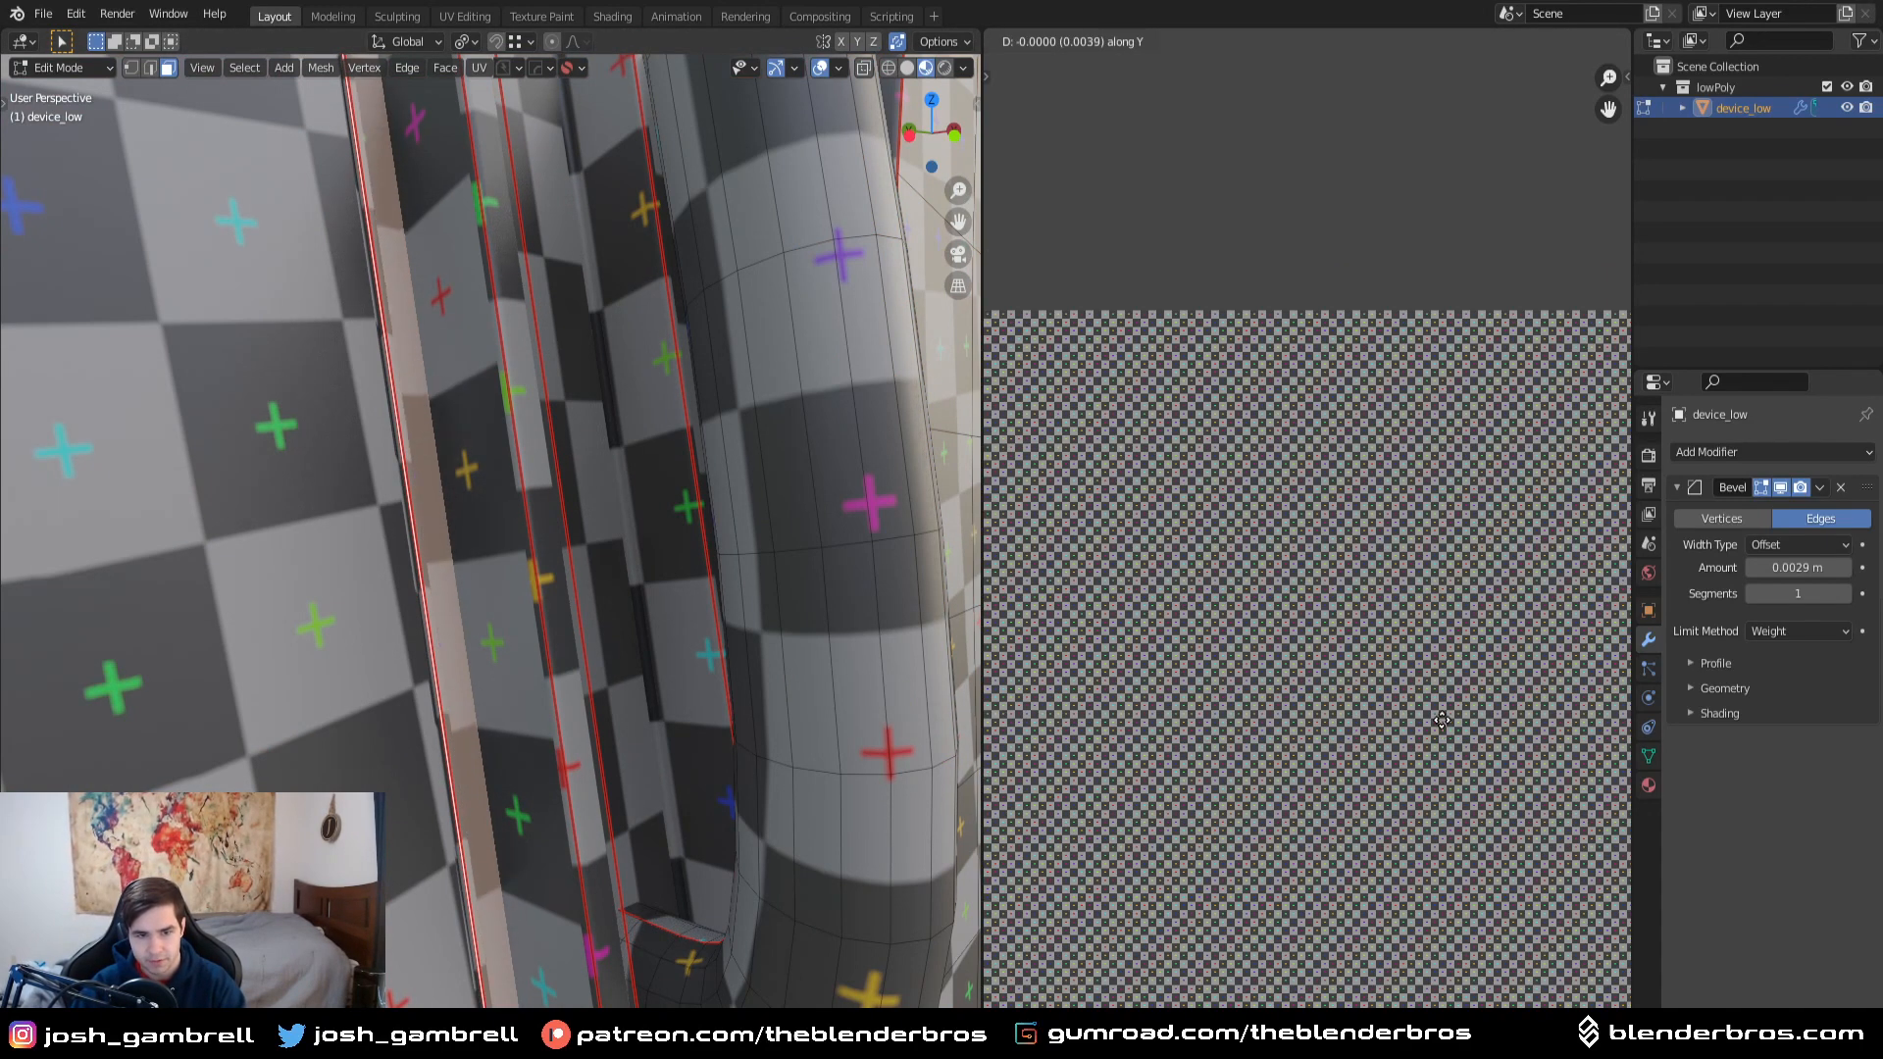
left_click(1443, 718)
- Nudge the selected frame face's UV island slightly further along Y
middle_click_drag(1433, 718, 1149, 810)
scroll(1365, 786, "up", 5)
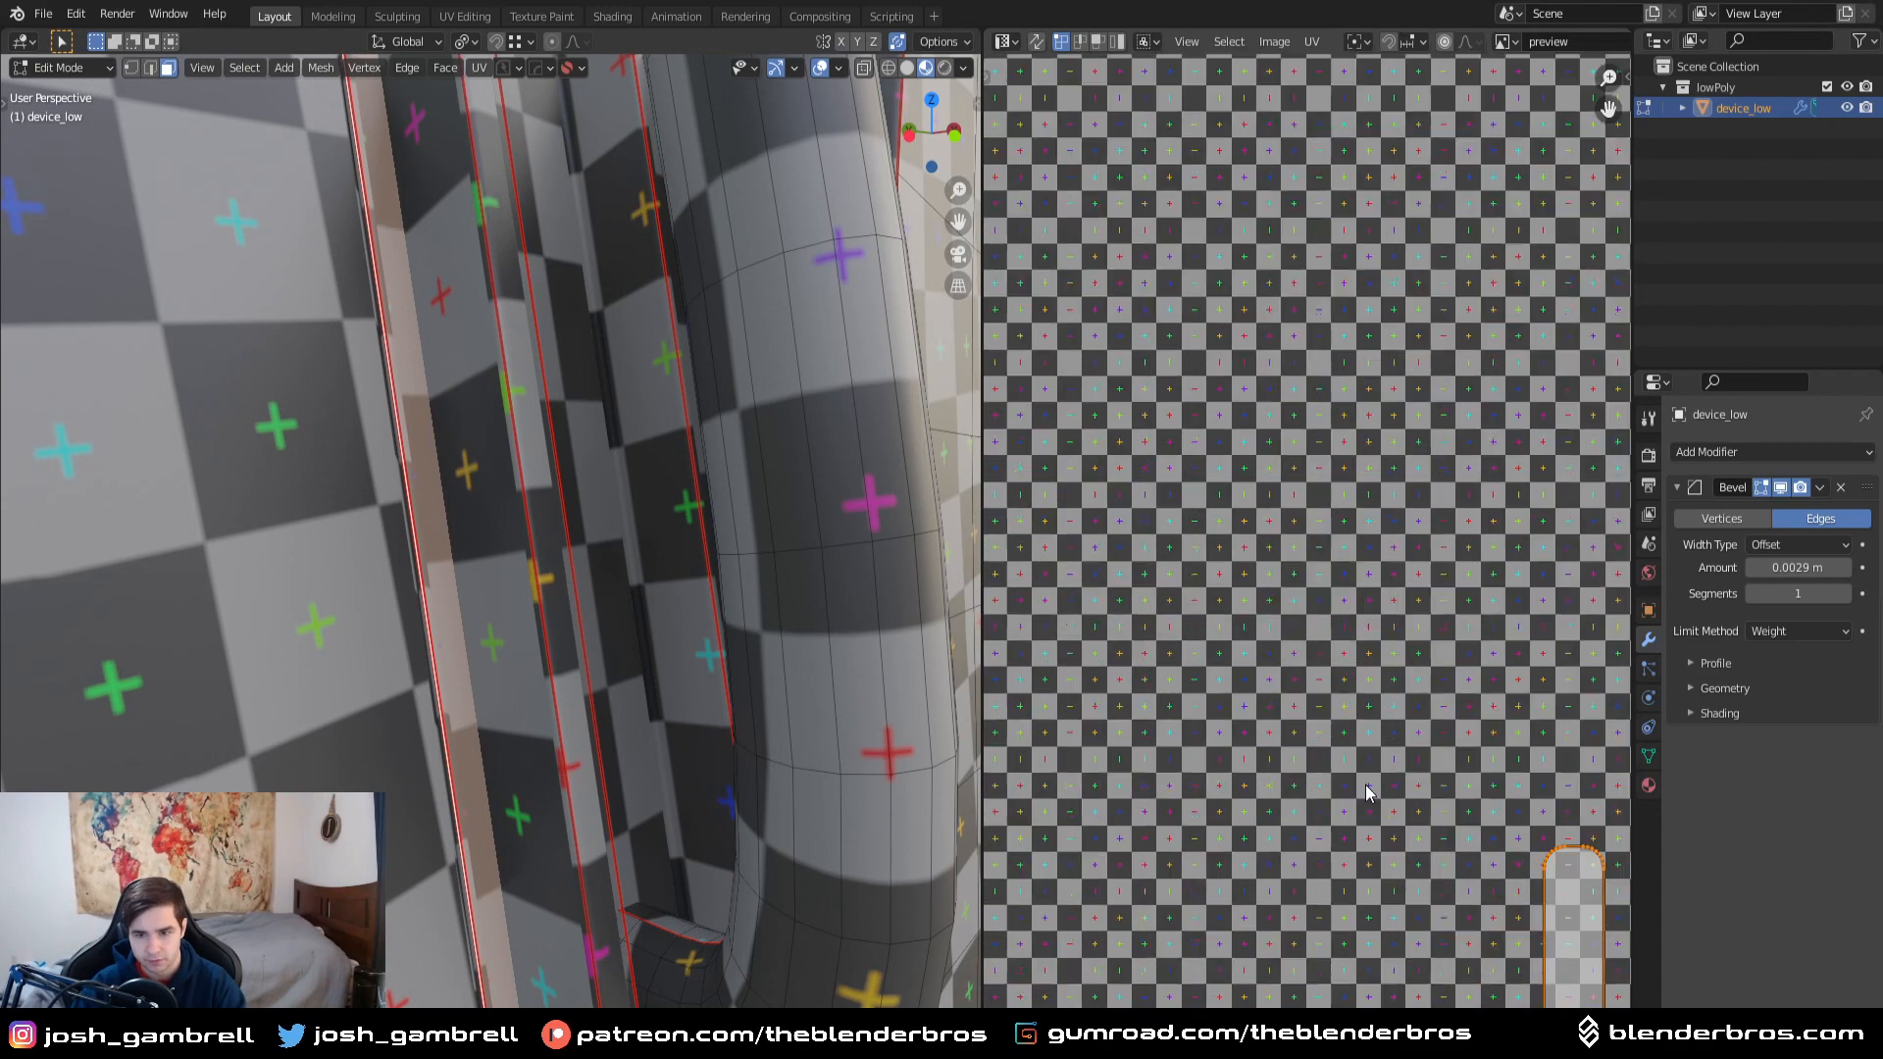
key("g")
key("y")
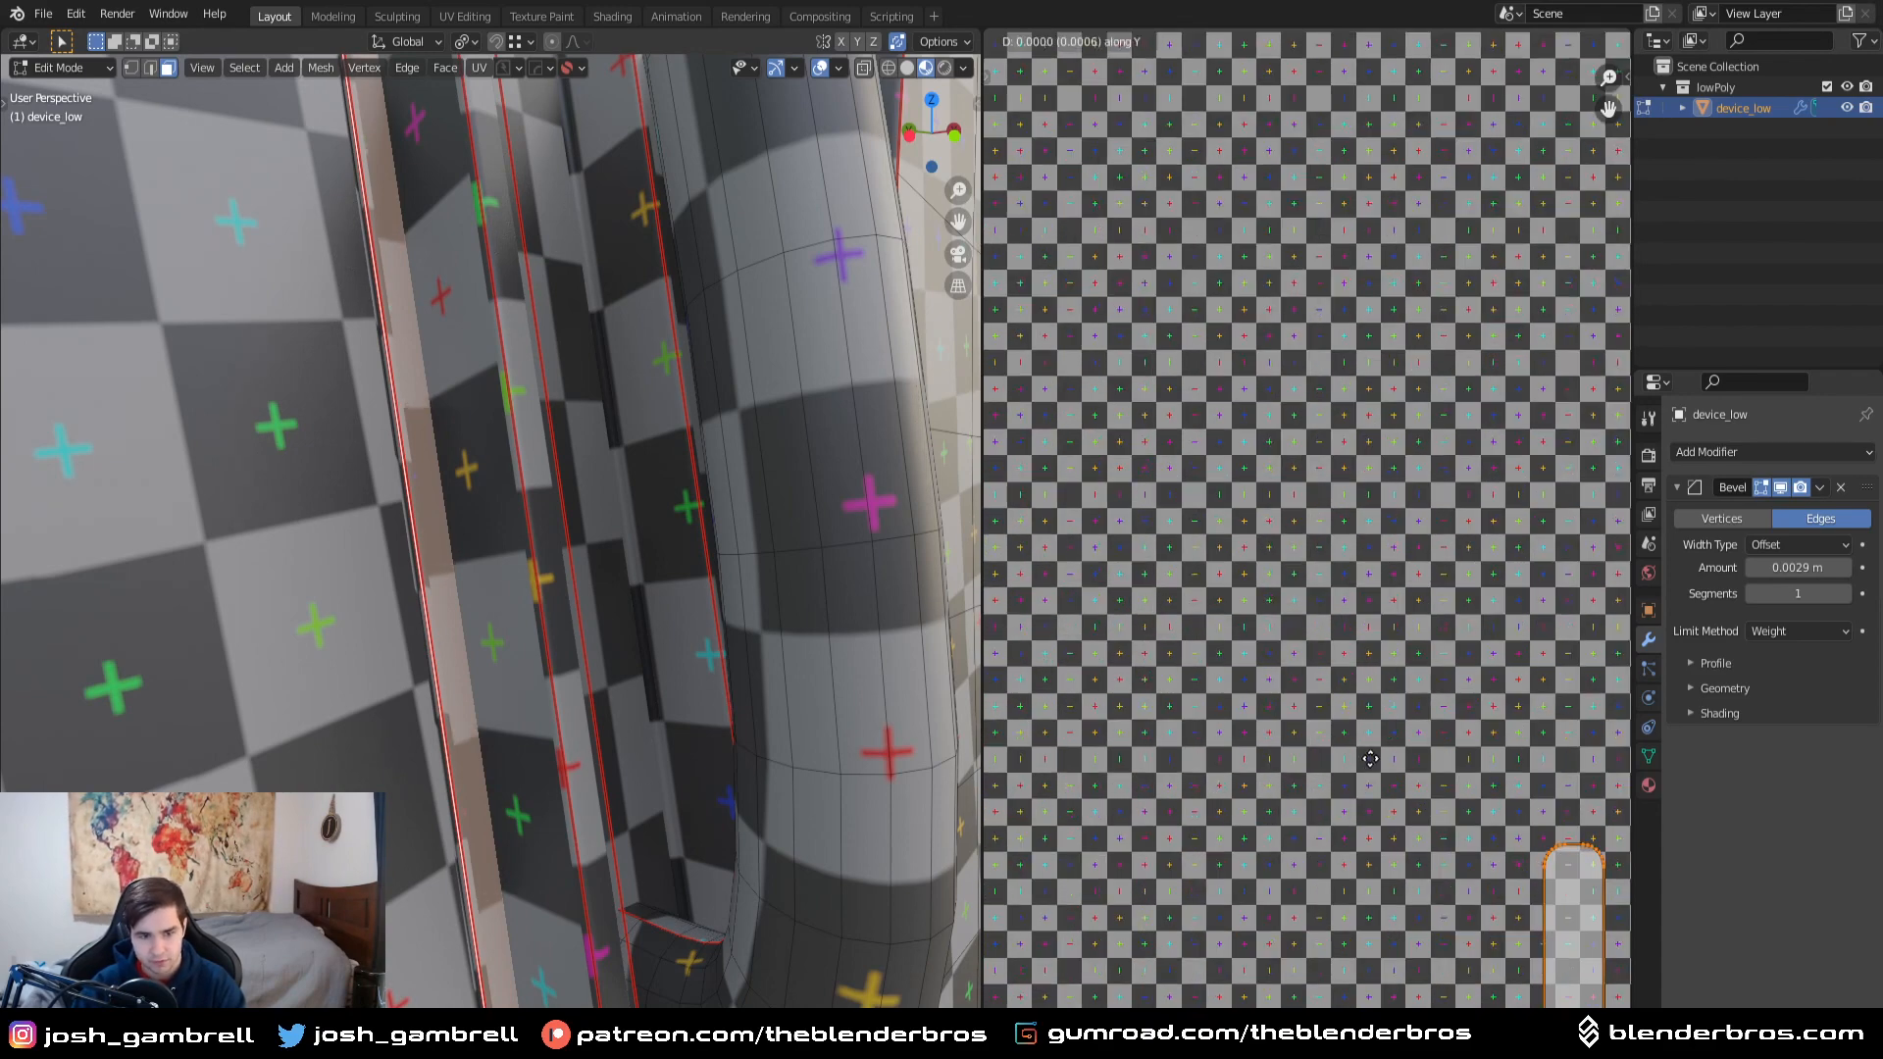
left_click(1369, 775)
- Inspect the checker pattern around the handle and inside the recessed pocket in Object Mode
key("Tab")
scroll(676, 529, "down", 9)
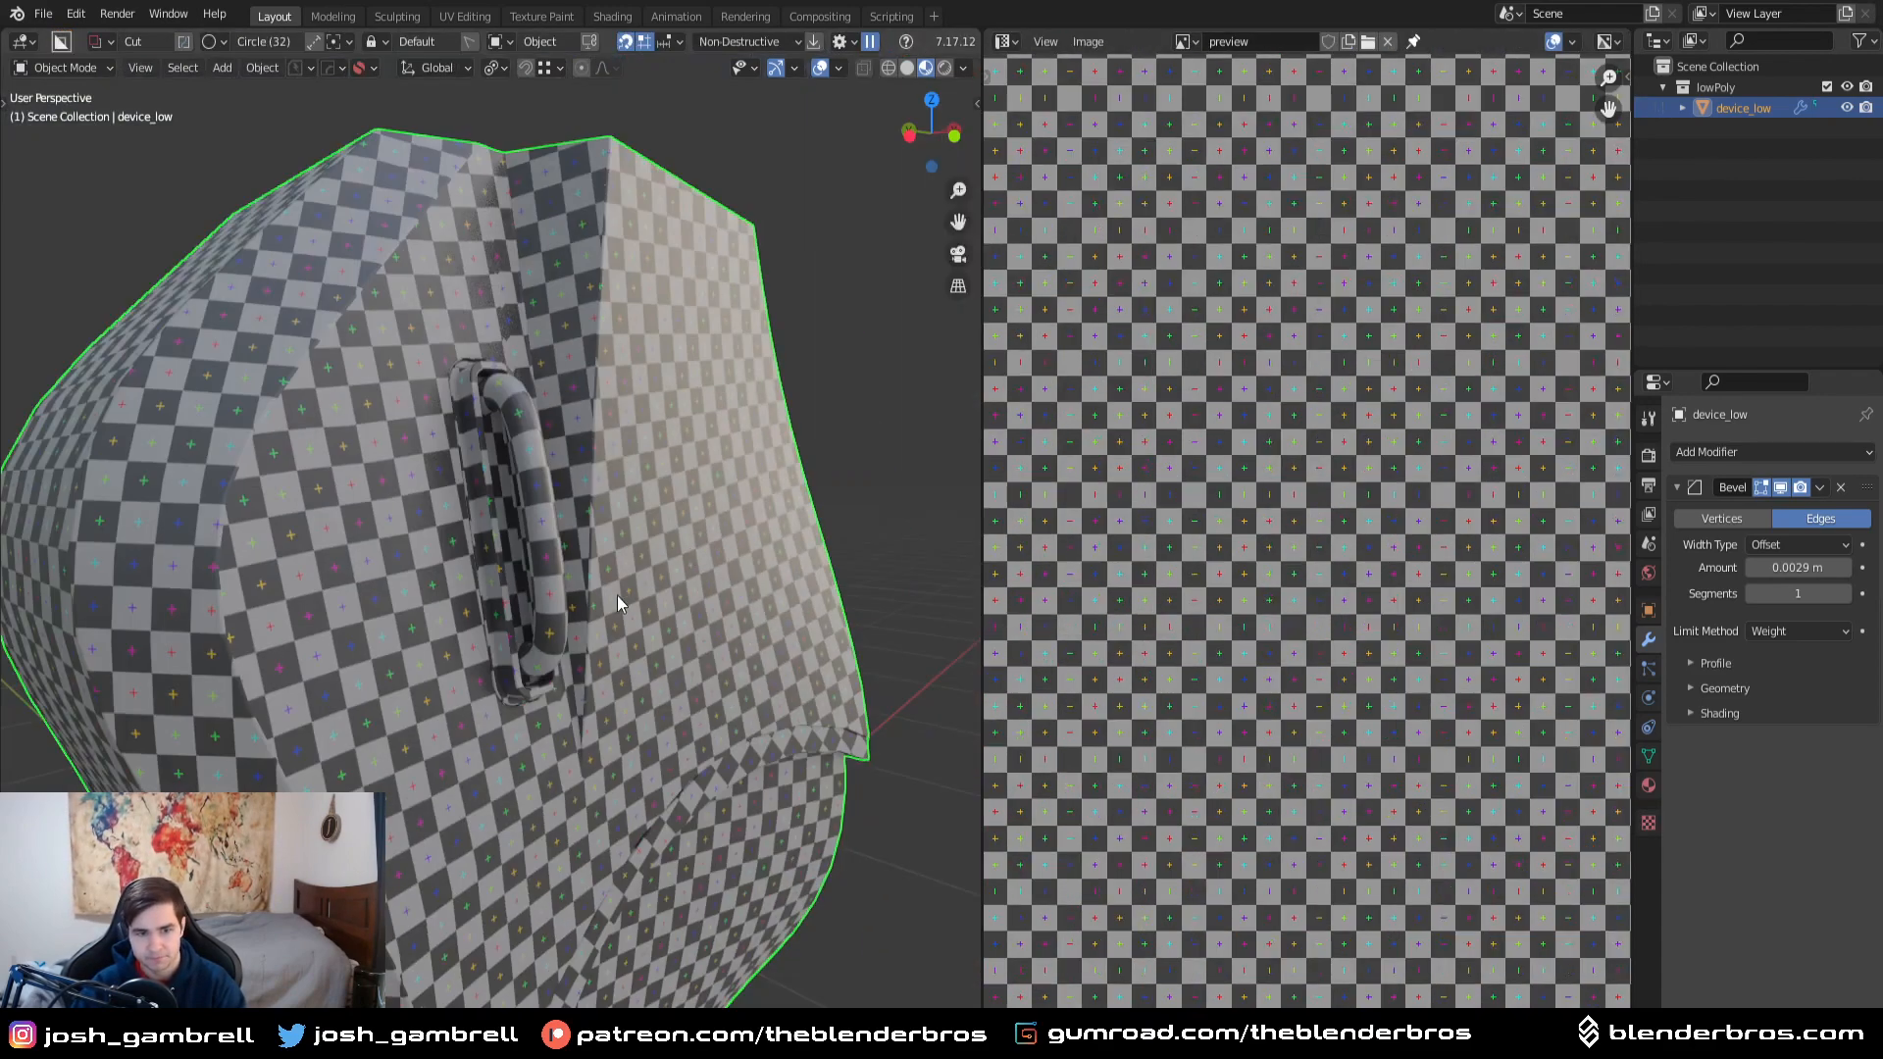
middle_click_drag(616, 596, 596, 601)
scroll(437, 642, "up", 5)
scroll(437, 643, "up", 6)
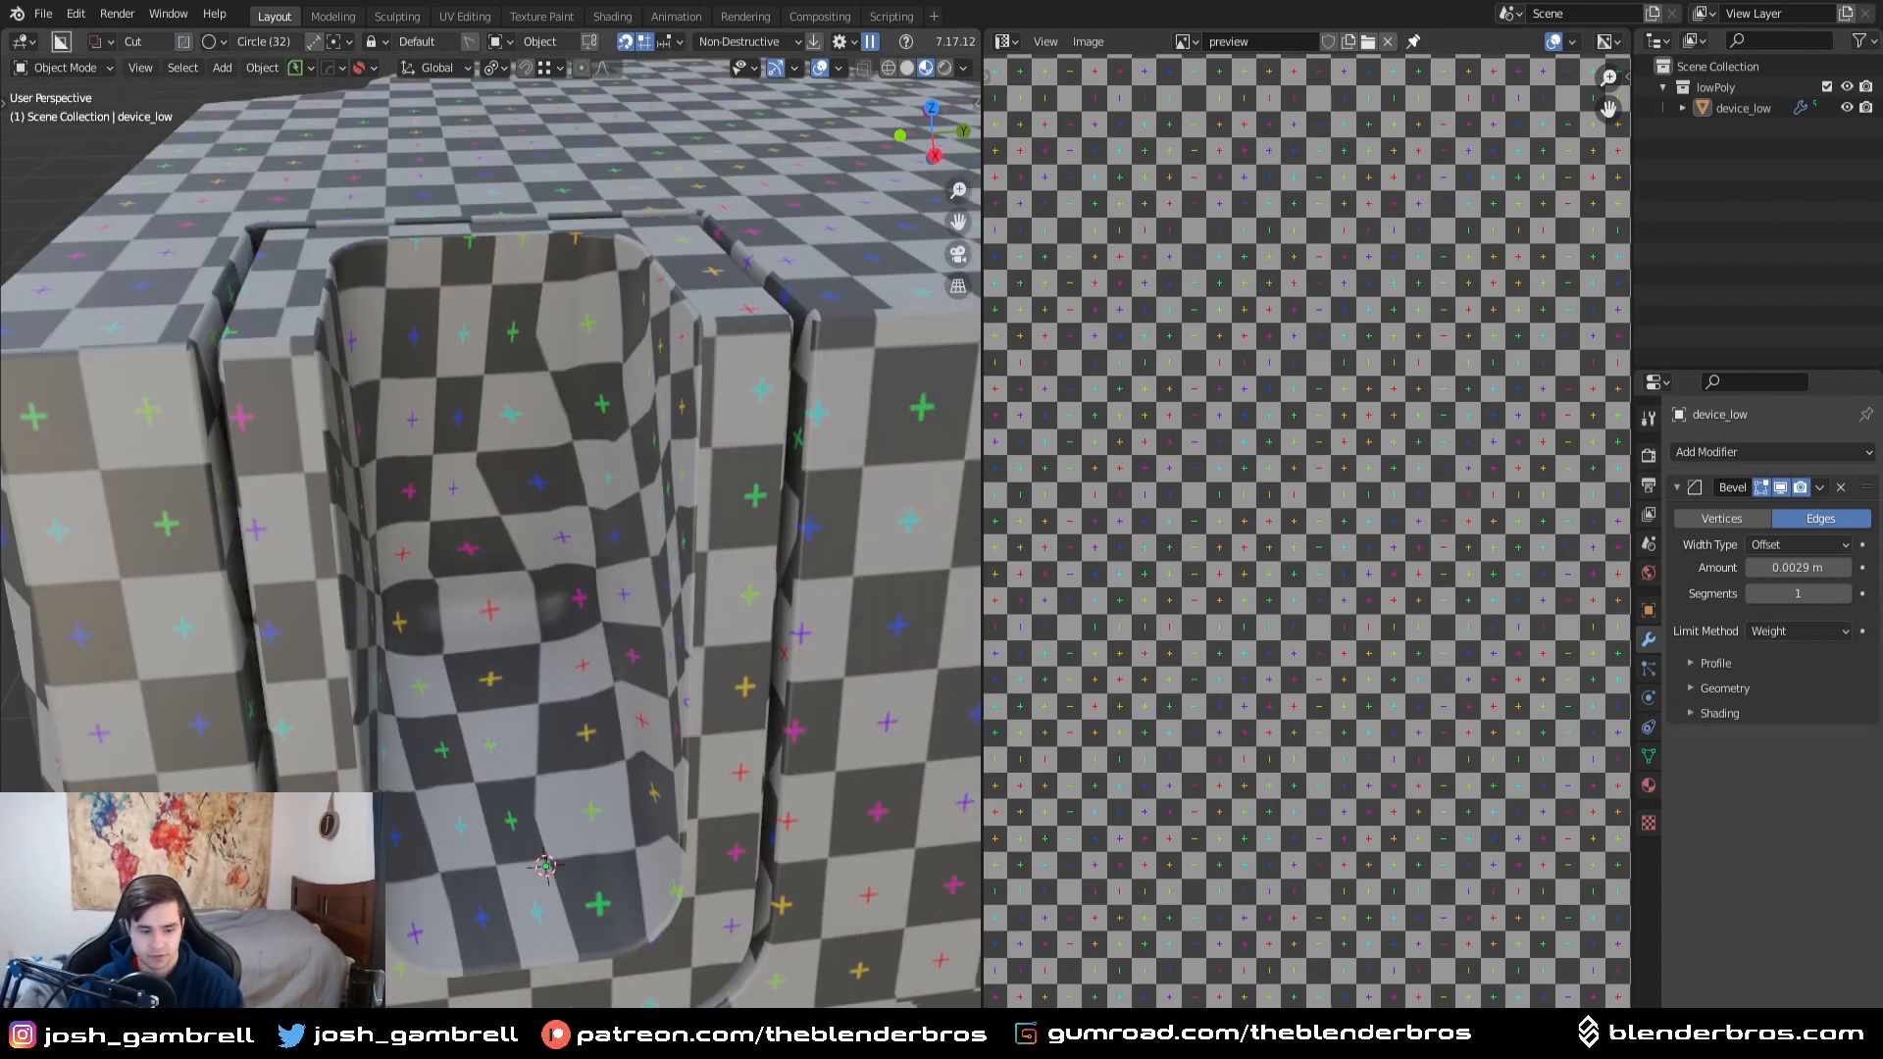
middle_click_drag(475, 544, 497, 633)
- Mark a seam along the edge loop beneath the pocket's rounded ledge and up its side walls
key("Tab")
left_click(489, 747)
middle_click_drag(486, 753, 417, 755)
scroll(419, 748, "up", 4)
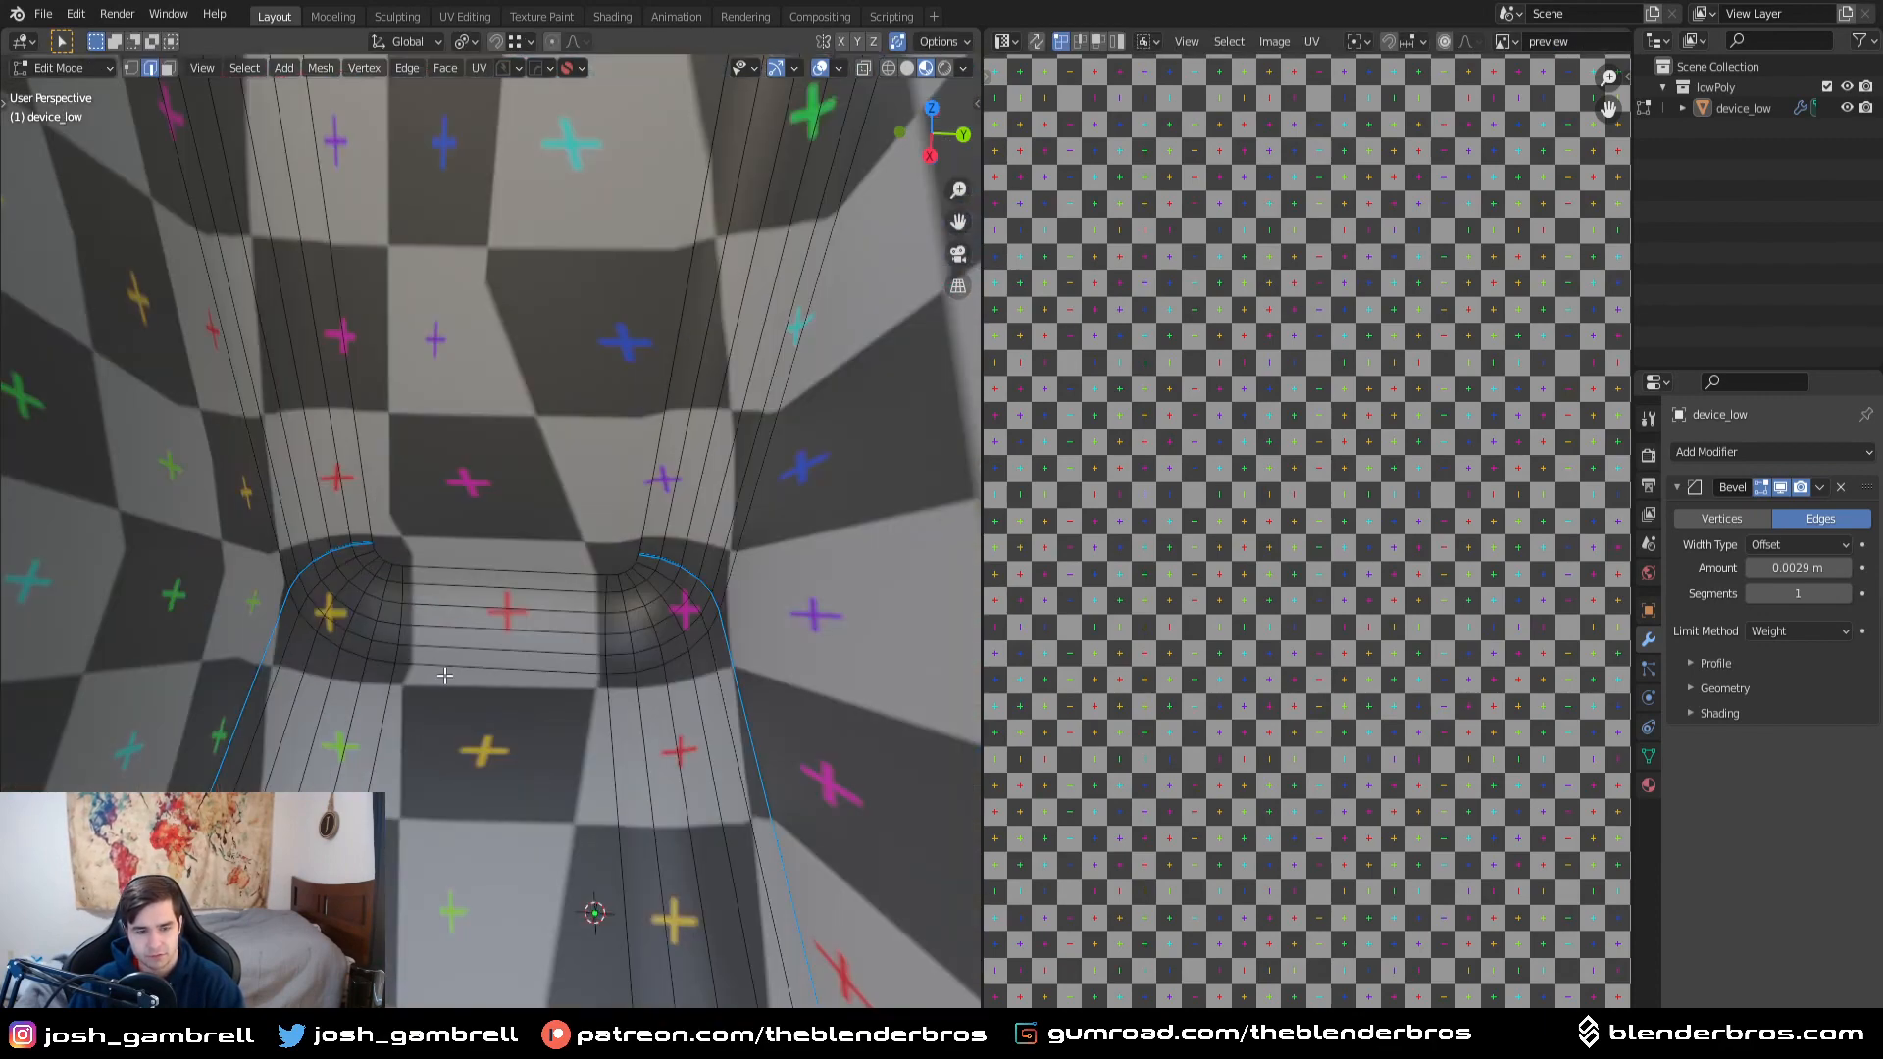
scroll(406, 524, "down", 5)
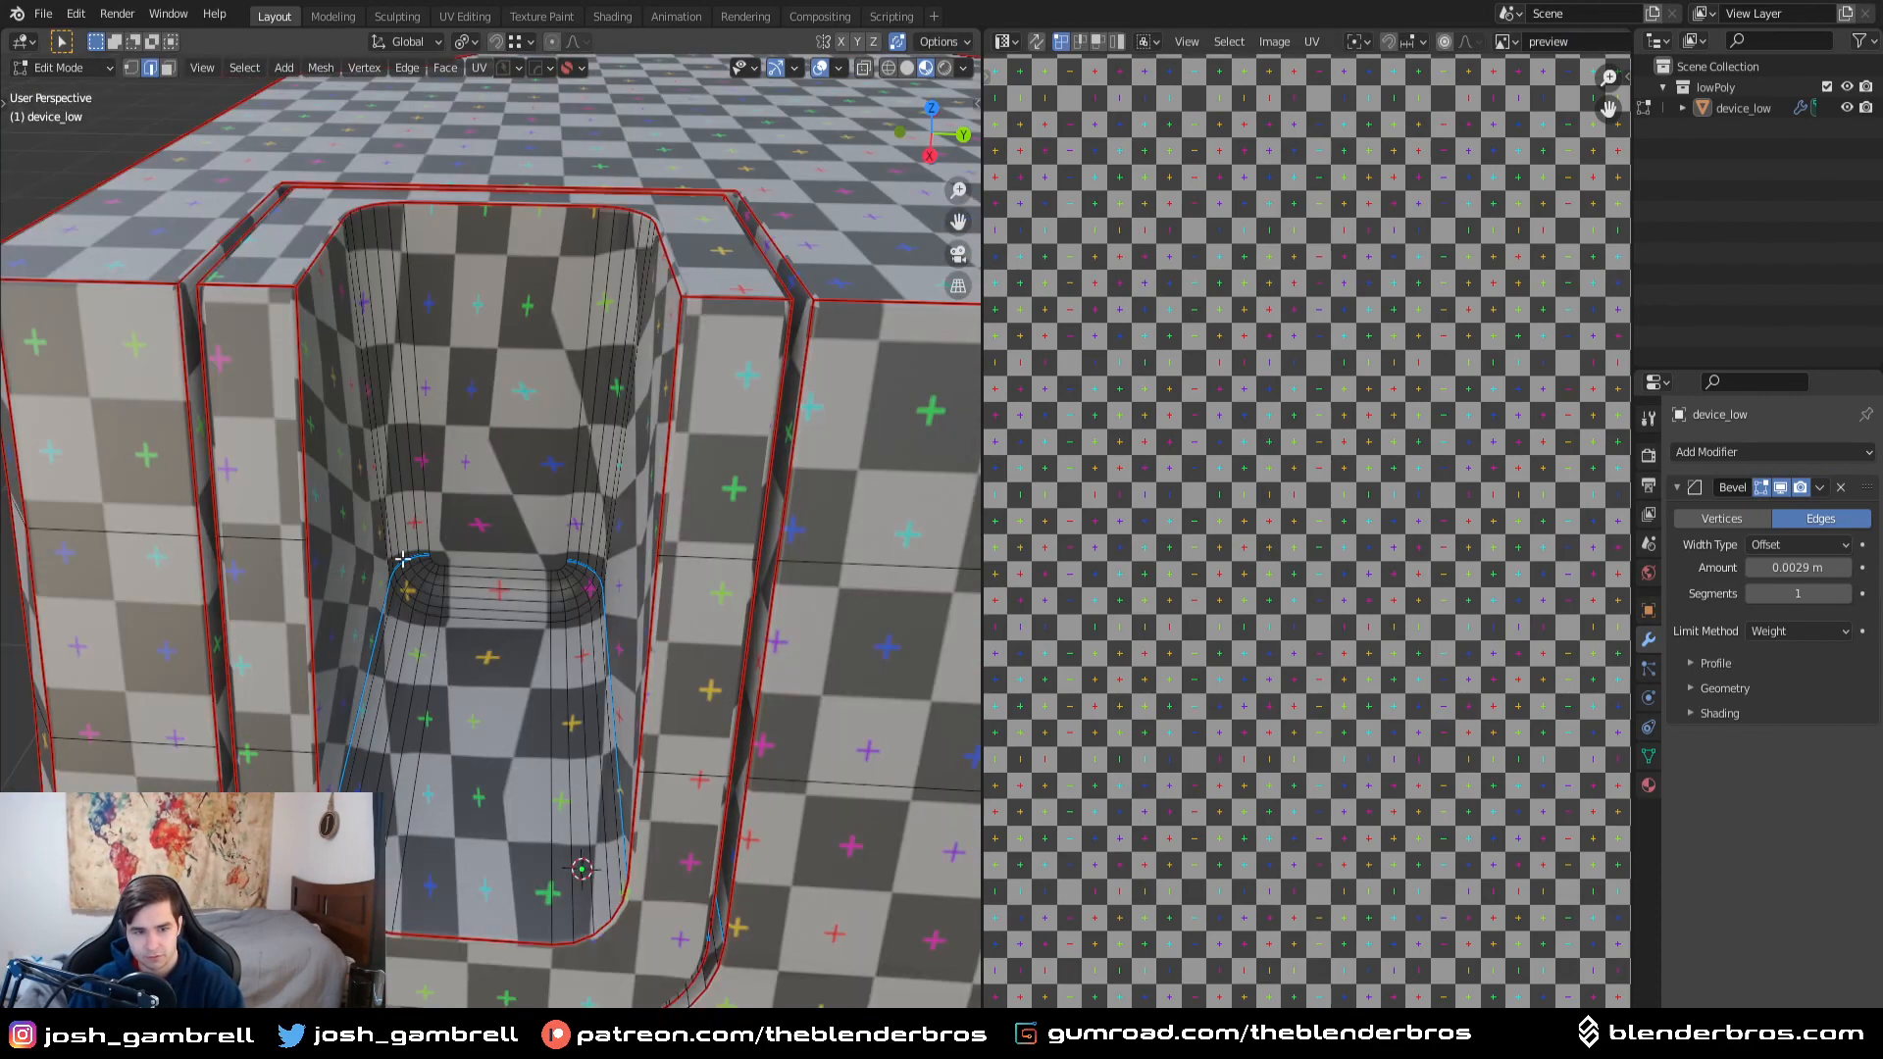
left_click(350, 384)
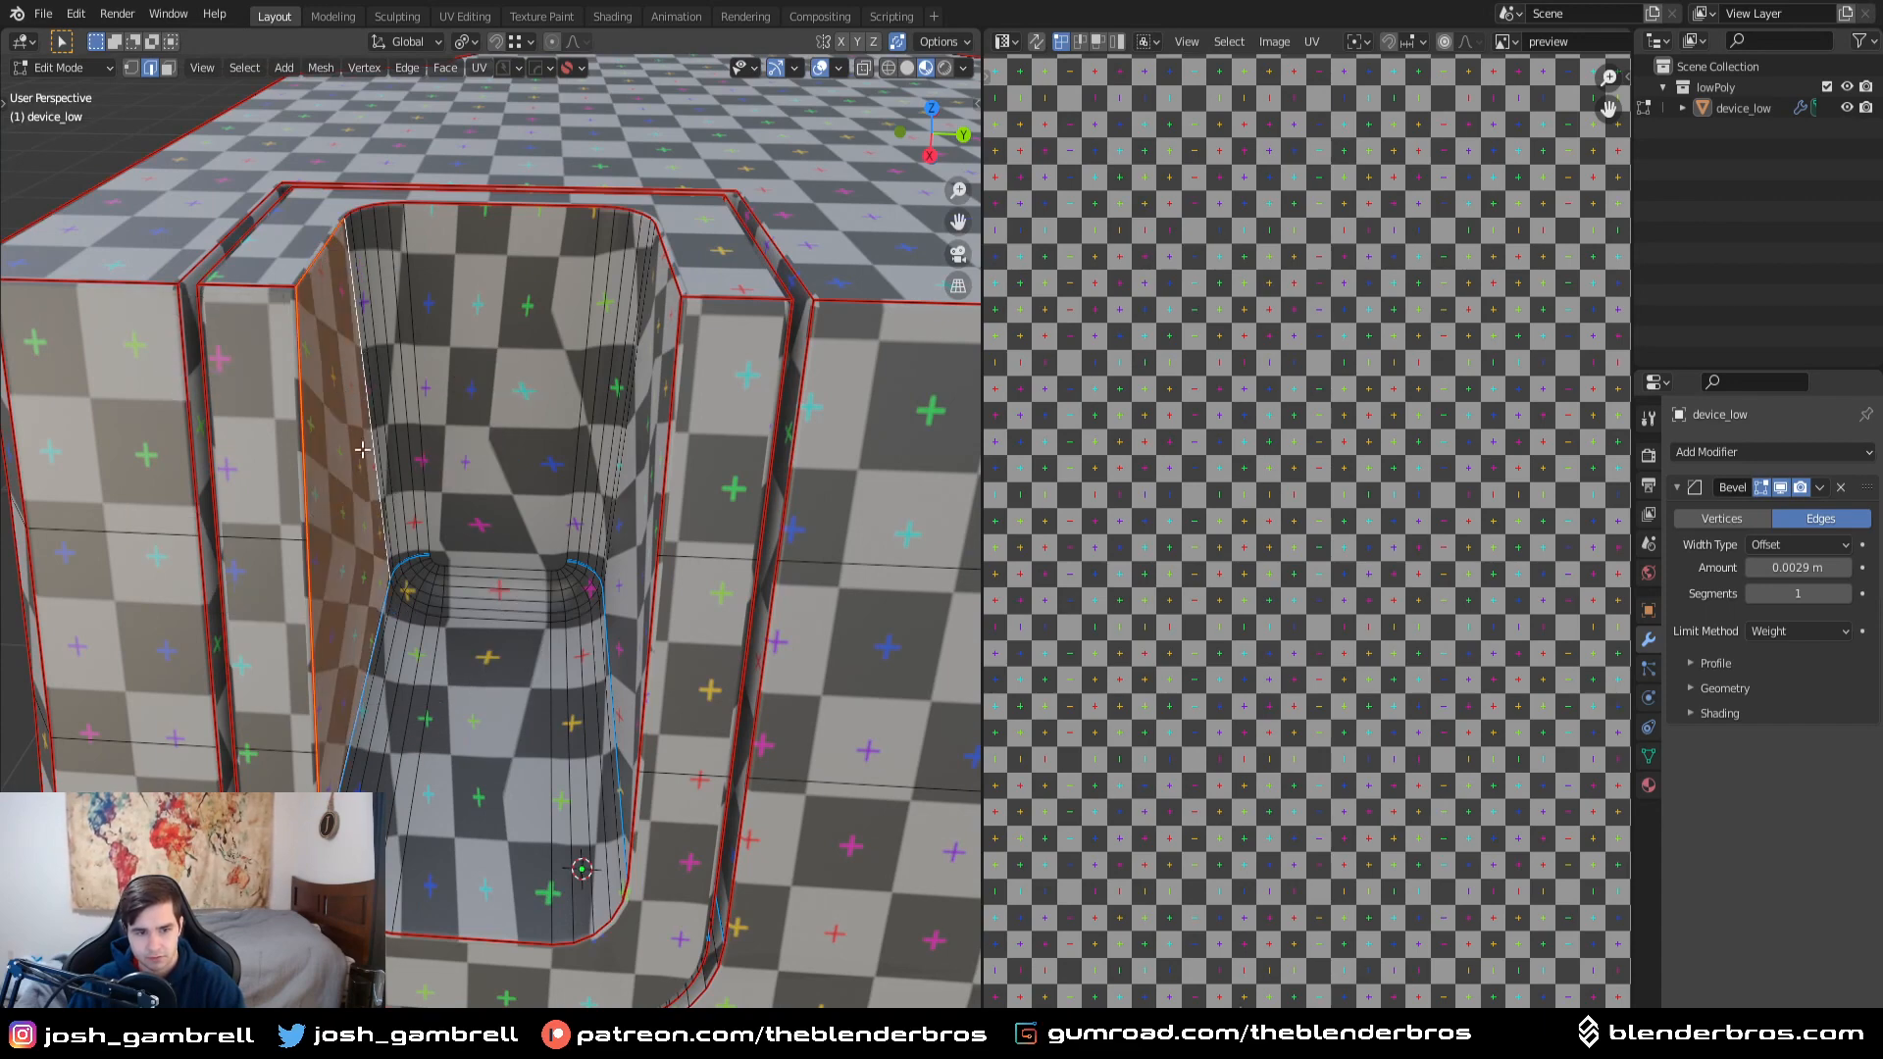
key("alt+a")
left_click(626, 474, "ctrl")
middle_click_drag(626, 474, 681, 504)
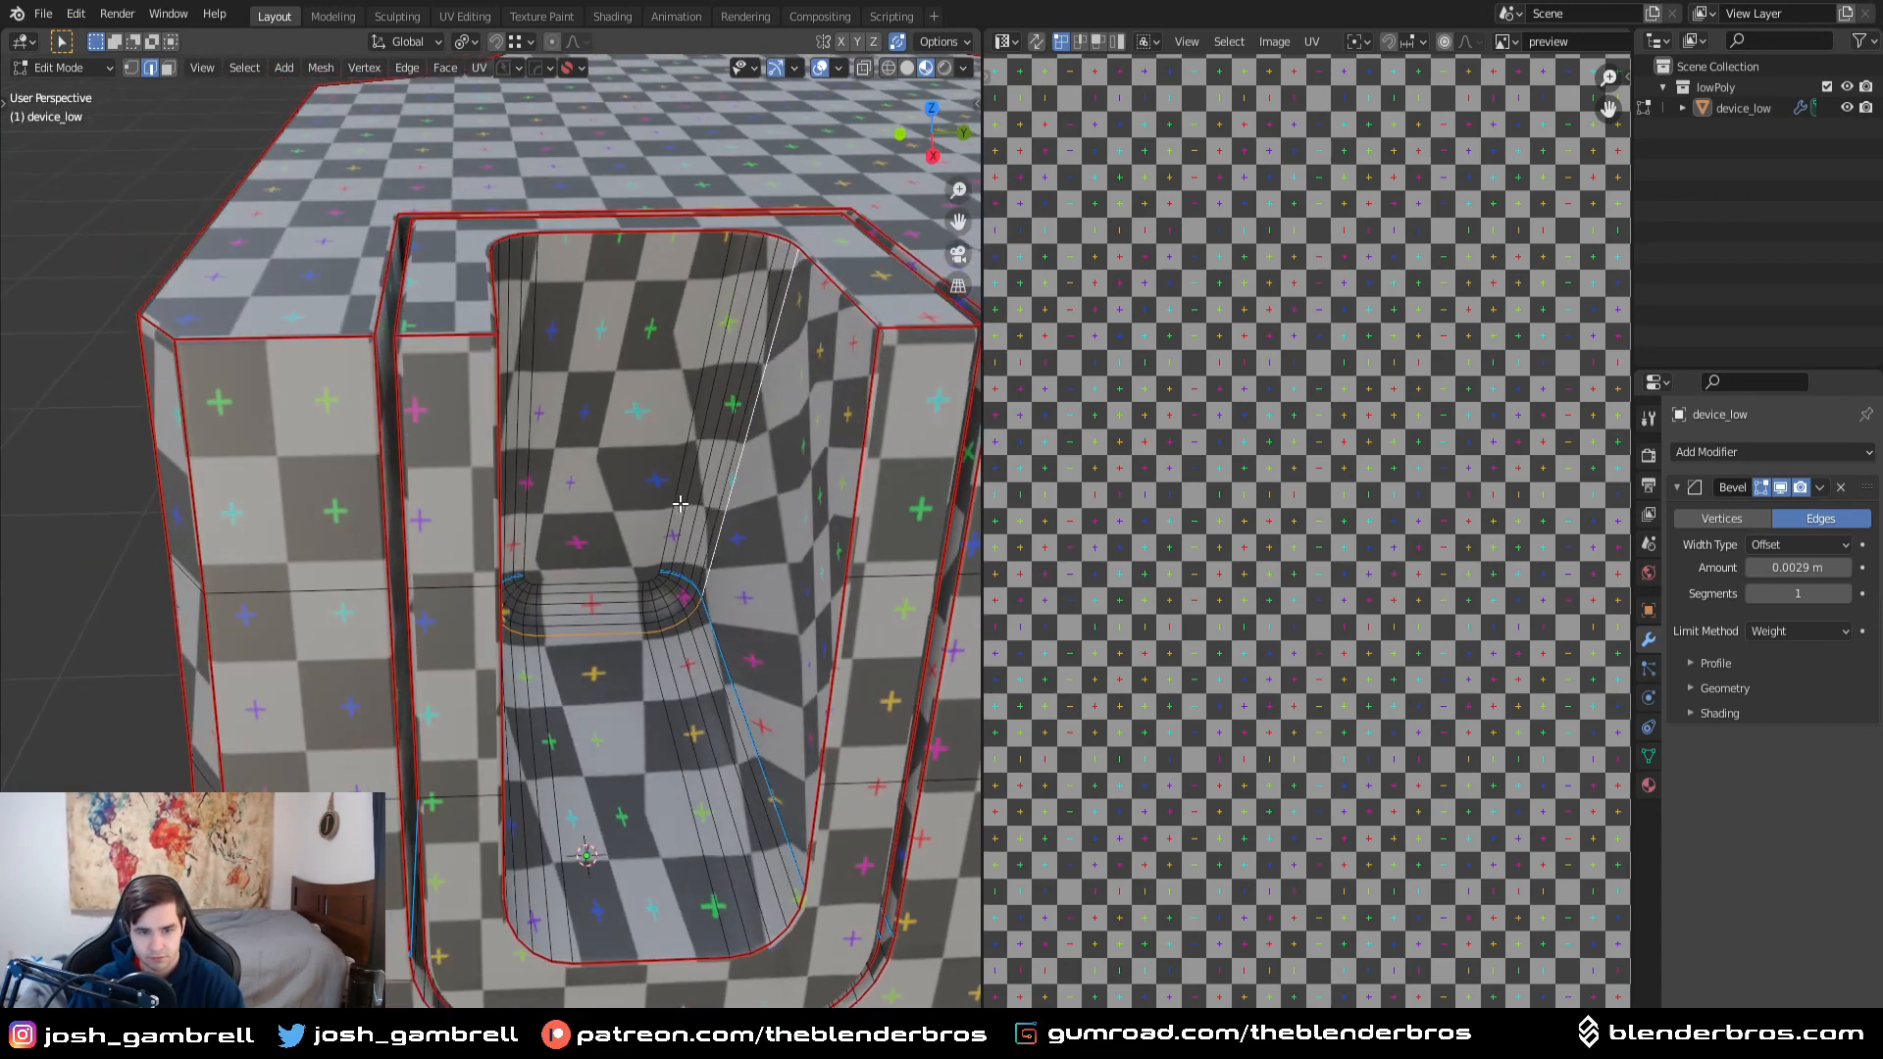
key("ctrl+e")
left_click(681, 504)
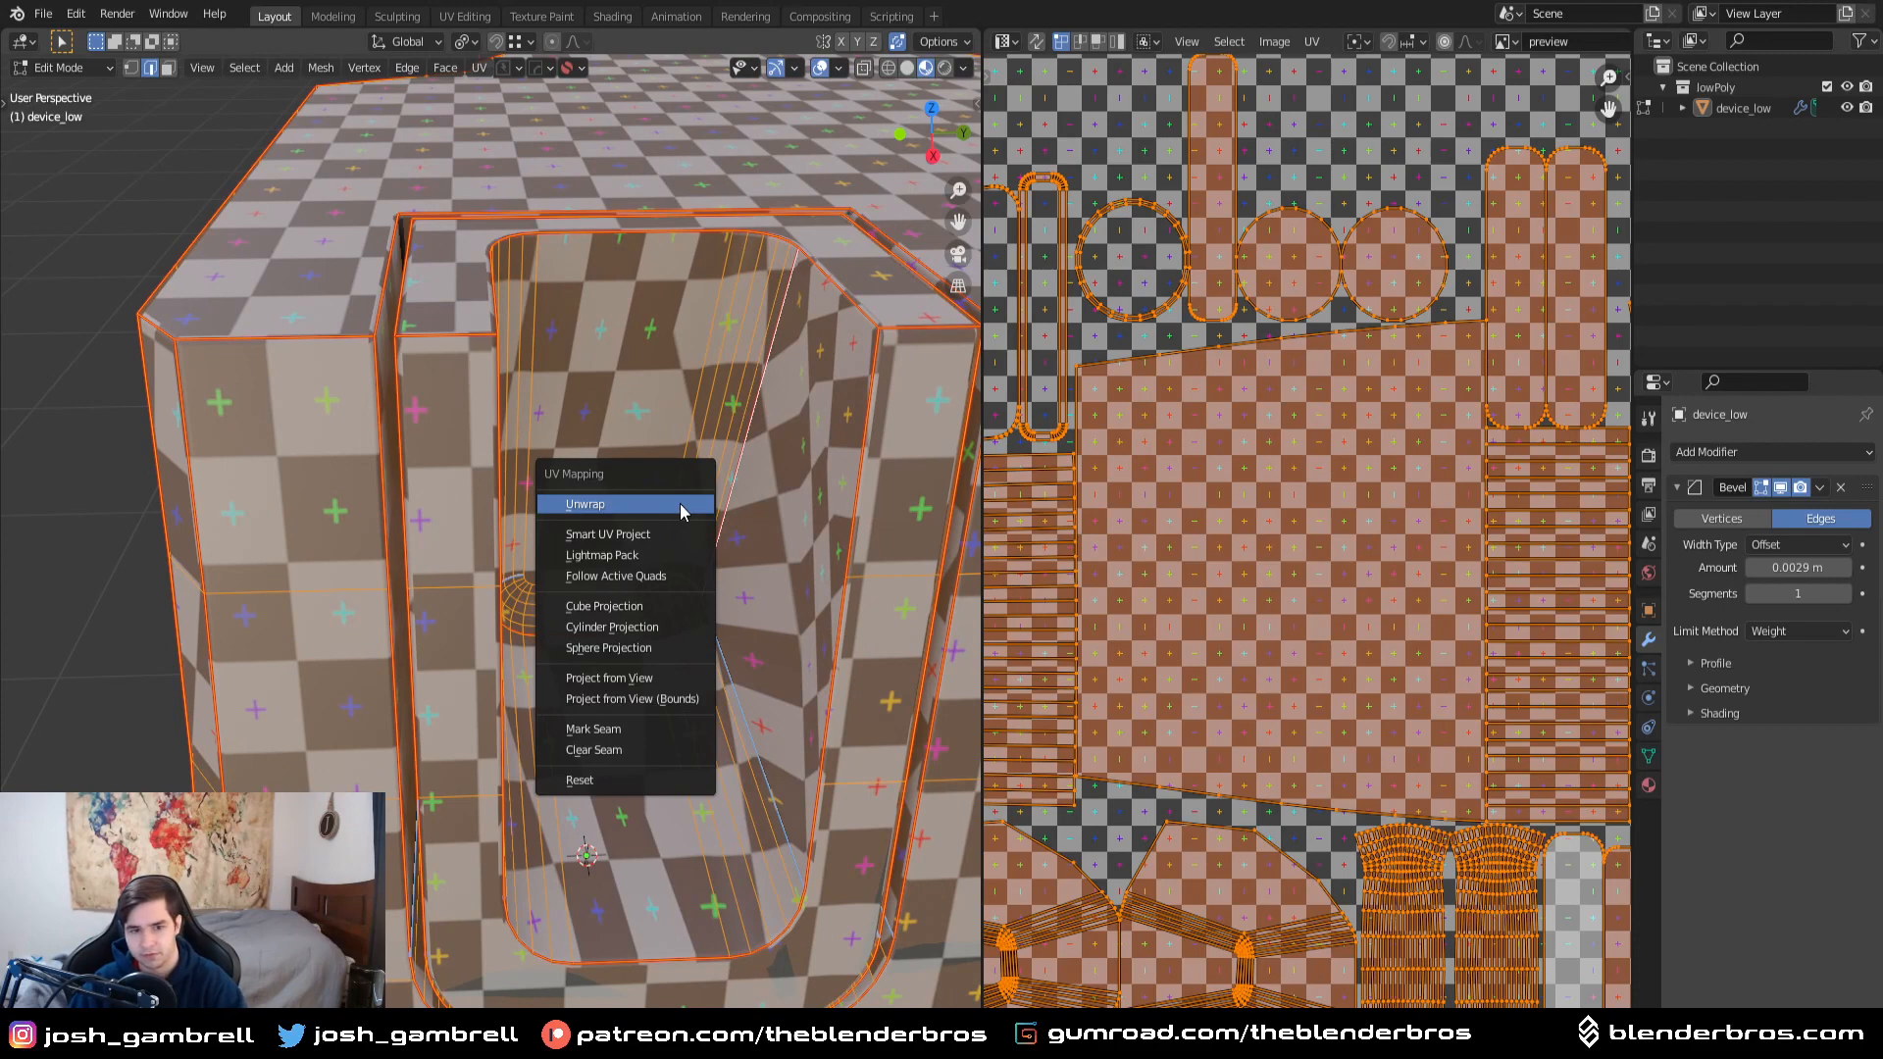
- Unwrap the whole mesh with the pocket seam and examine the checker pattern around the ledge
left_click(684, 511)
middle_click_drag(716, 574, 681, 566)
key("Tab")
middle_click_drag(726, 476, 678, 472)
scroll(676, 429, "down", 9)
scroll(680, 472, "down", 2)
scroll(691, 491, "up", 6)
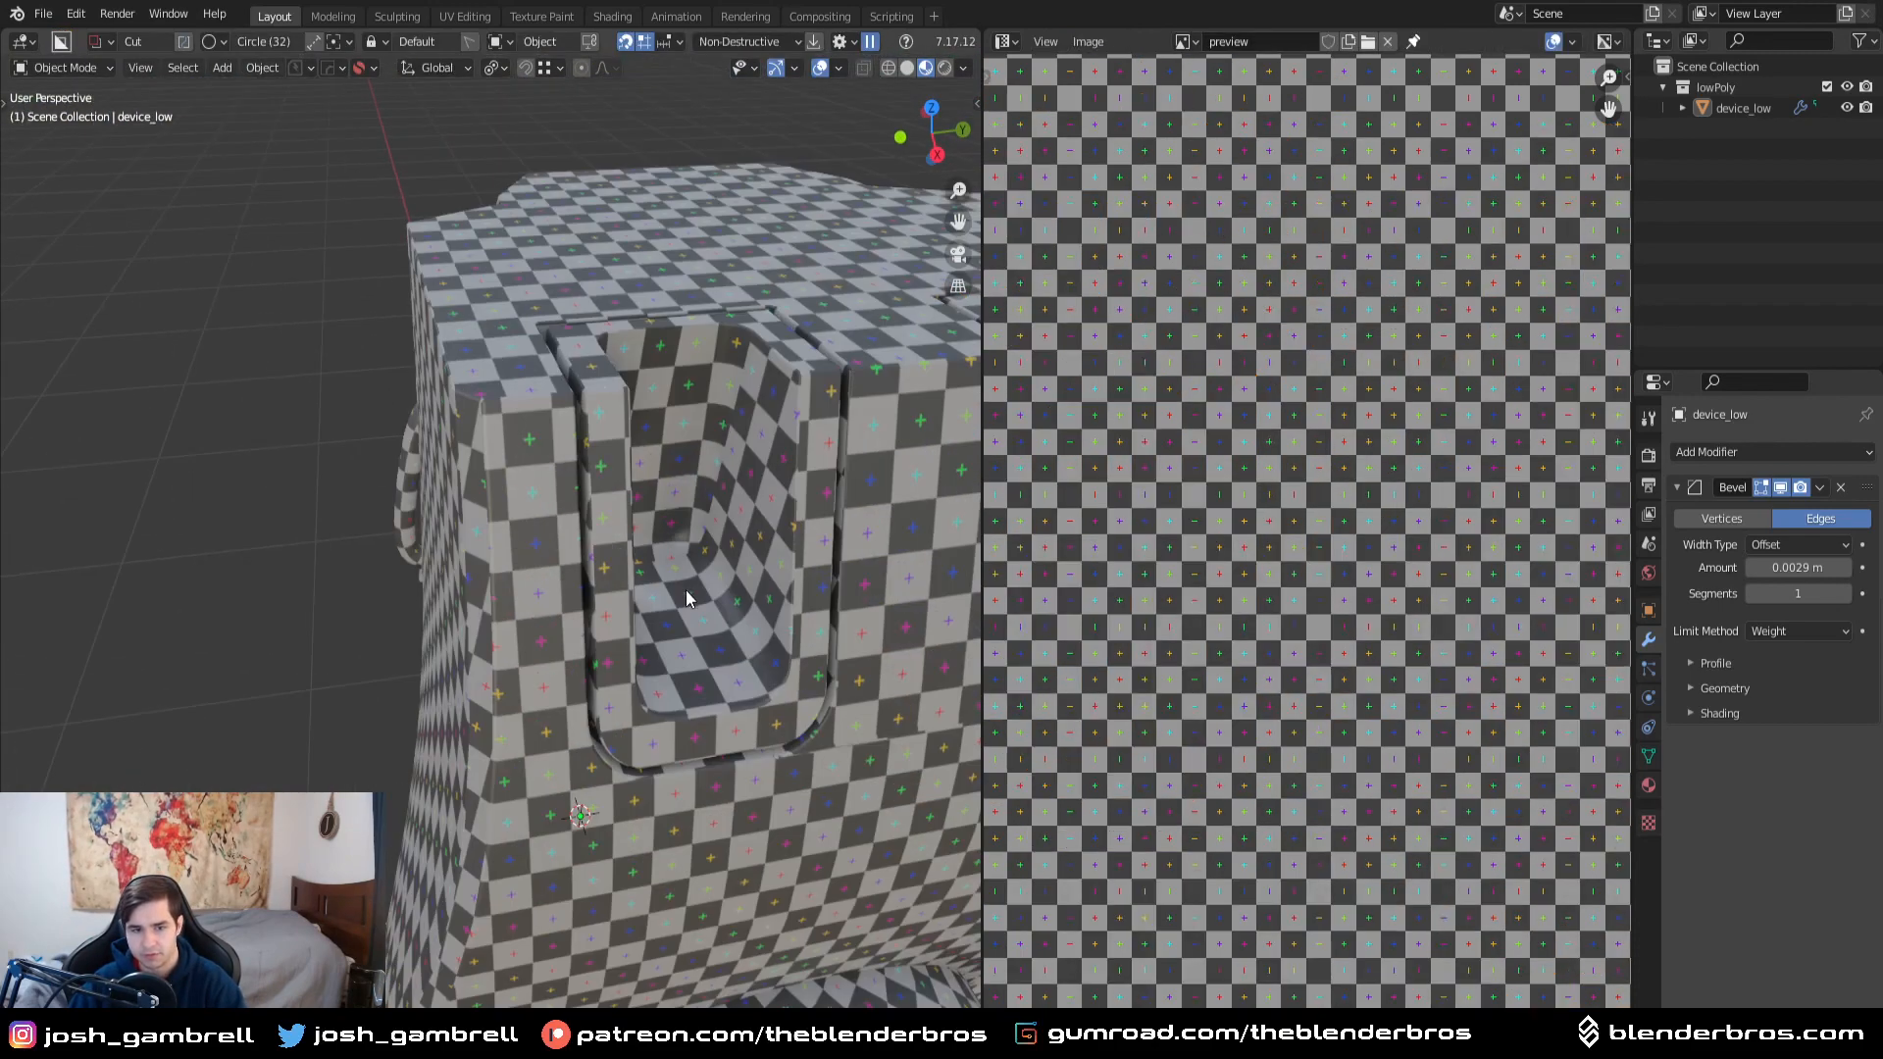
middle_click_drag(685, 590, 572, 588, "shift")
scroll(572, 586, "up", 6)
key("Tab")
left_click(690, 590)
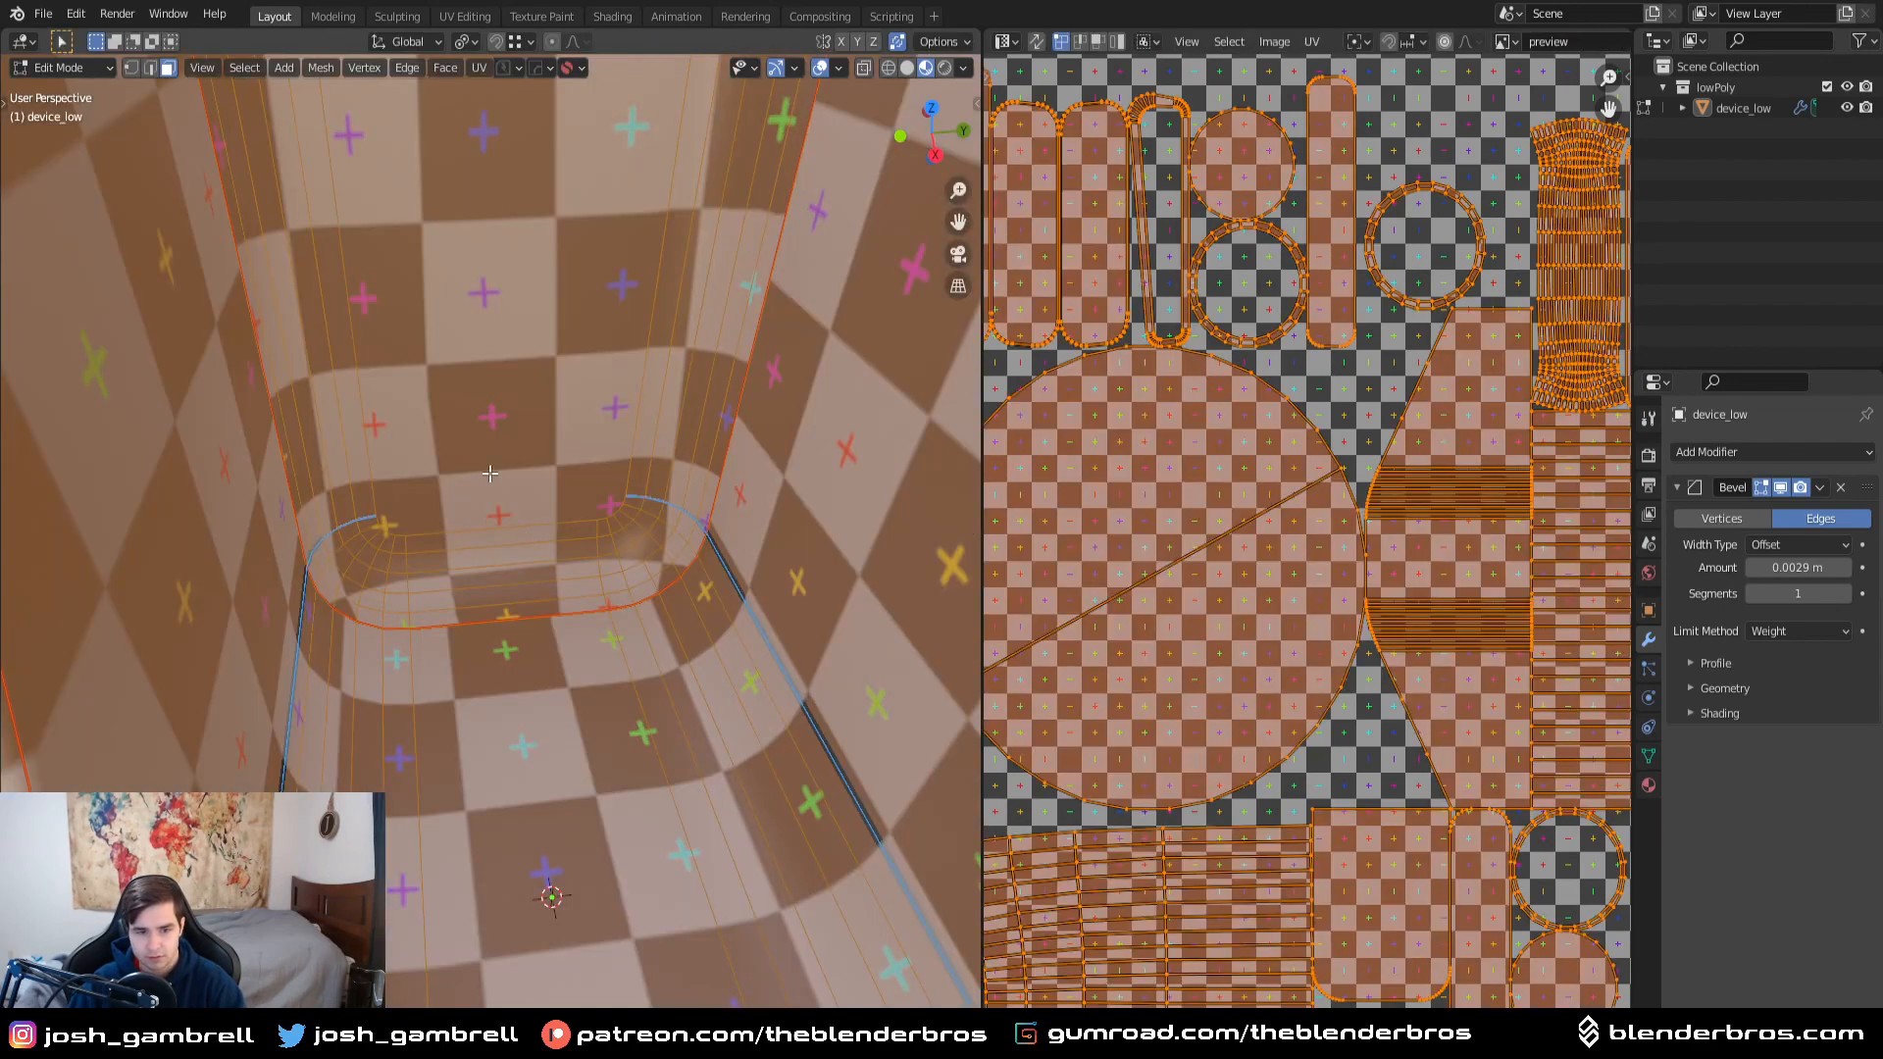
left_click(550, 480)
- Undo the last unwrap and the seam beneath the pocket's ledge
key("ctrl+z")
key("ctrl+z")
key("ctrl+z")
key("ctrl+z")
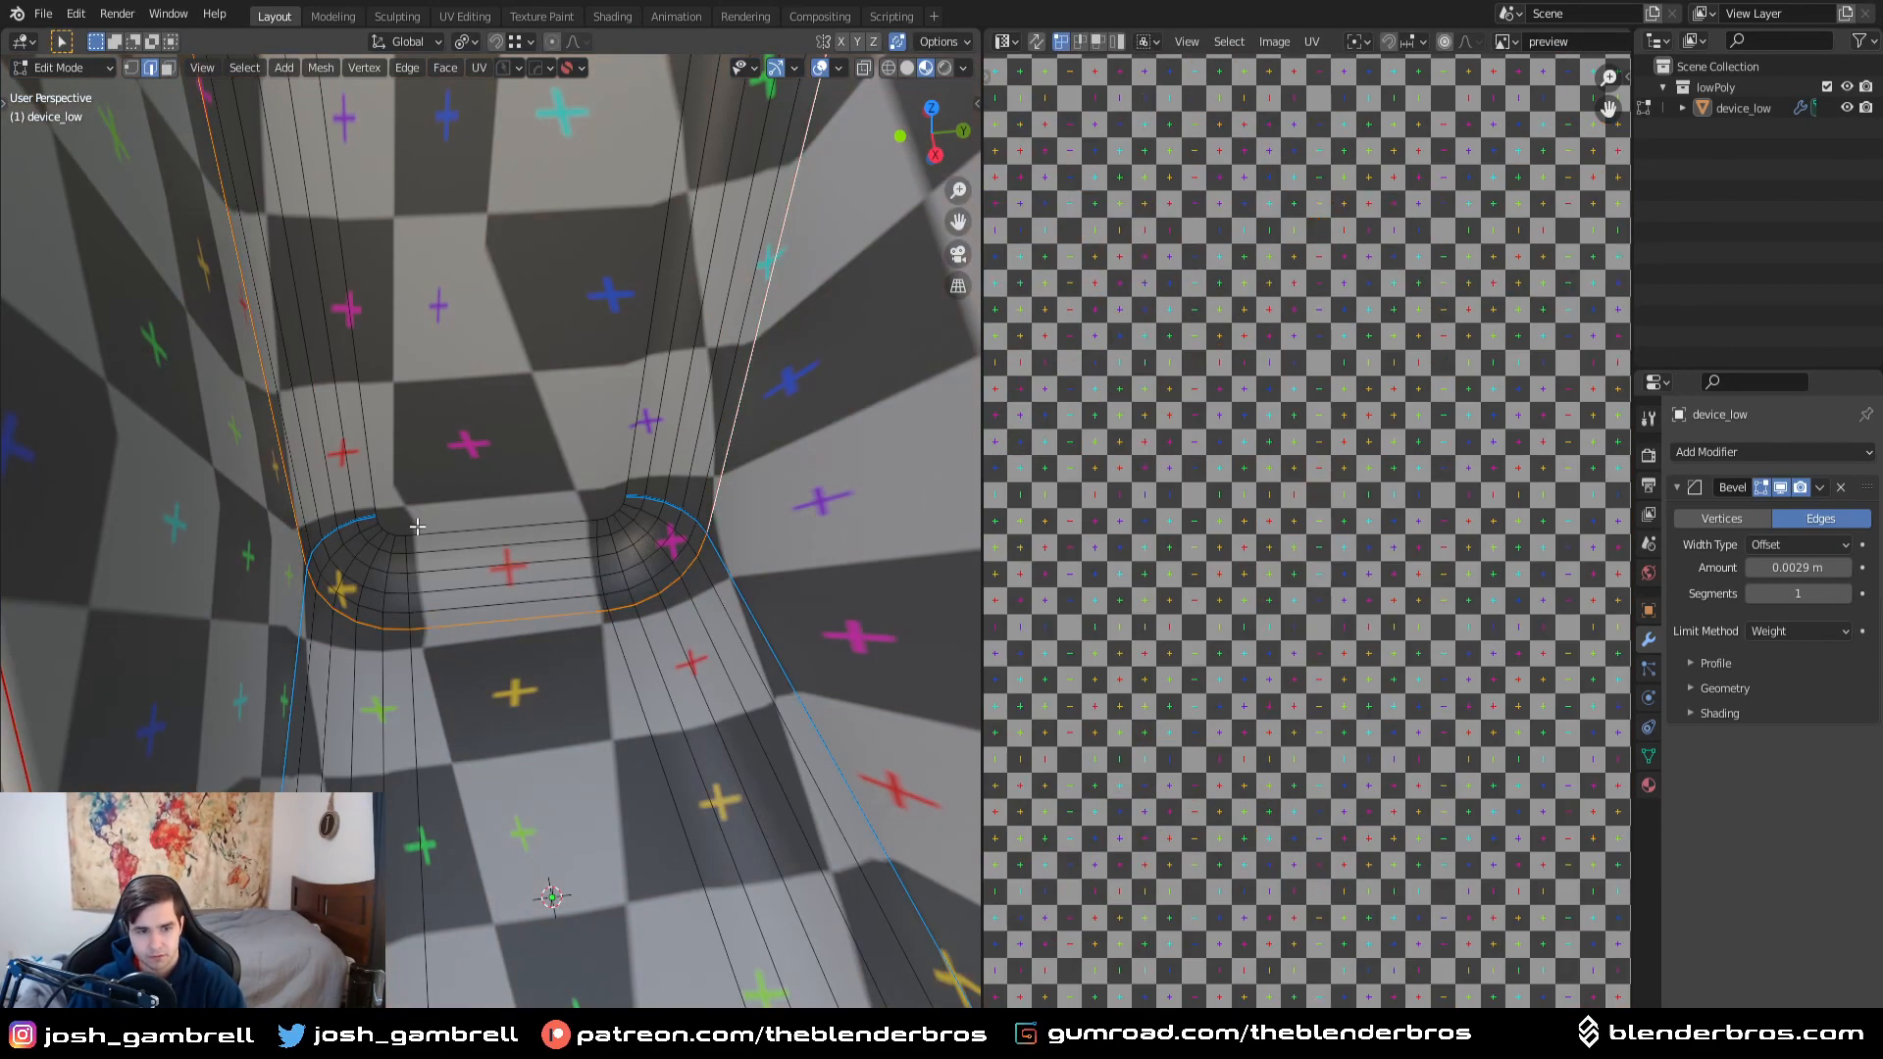
- Mark a seam around the boundary of the pocket's flat back face and unwrap the whole mesh
left_click(442, 531, "alt")
scroll(490, 551, "down", 4)
key("ctrl+e")
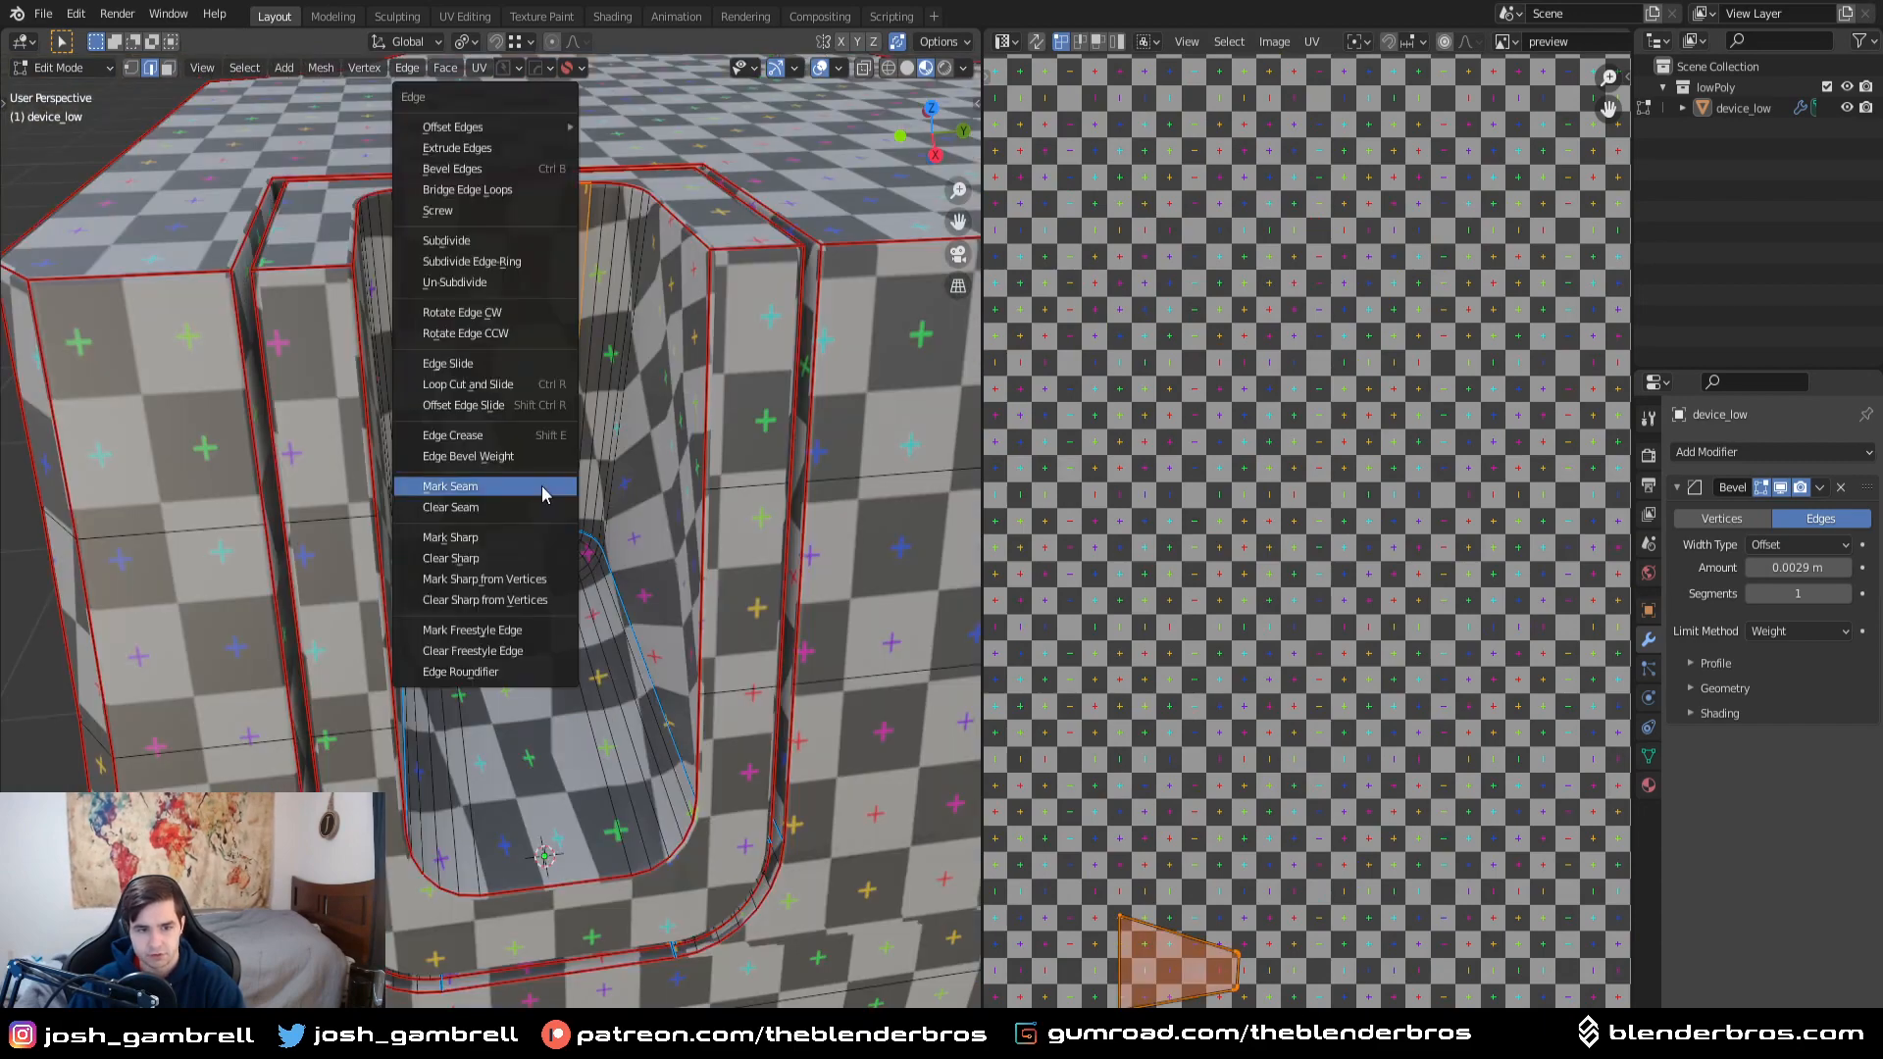
left_click(545, 486)
scroll(635, 491, "up", 3)
key("a")
key("u")
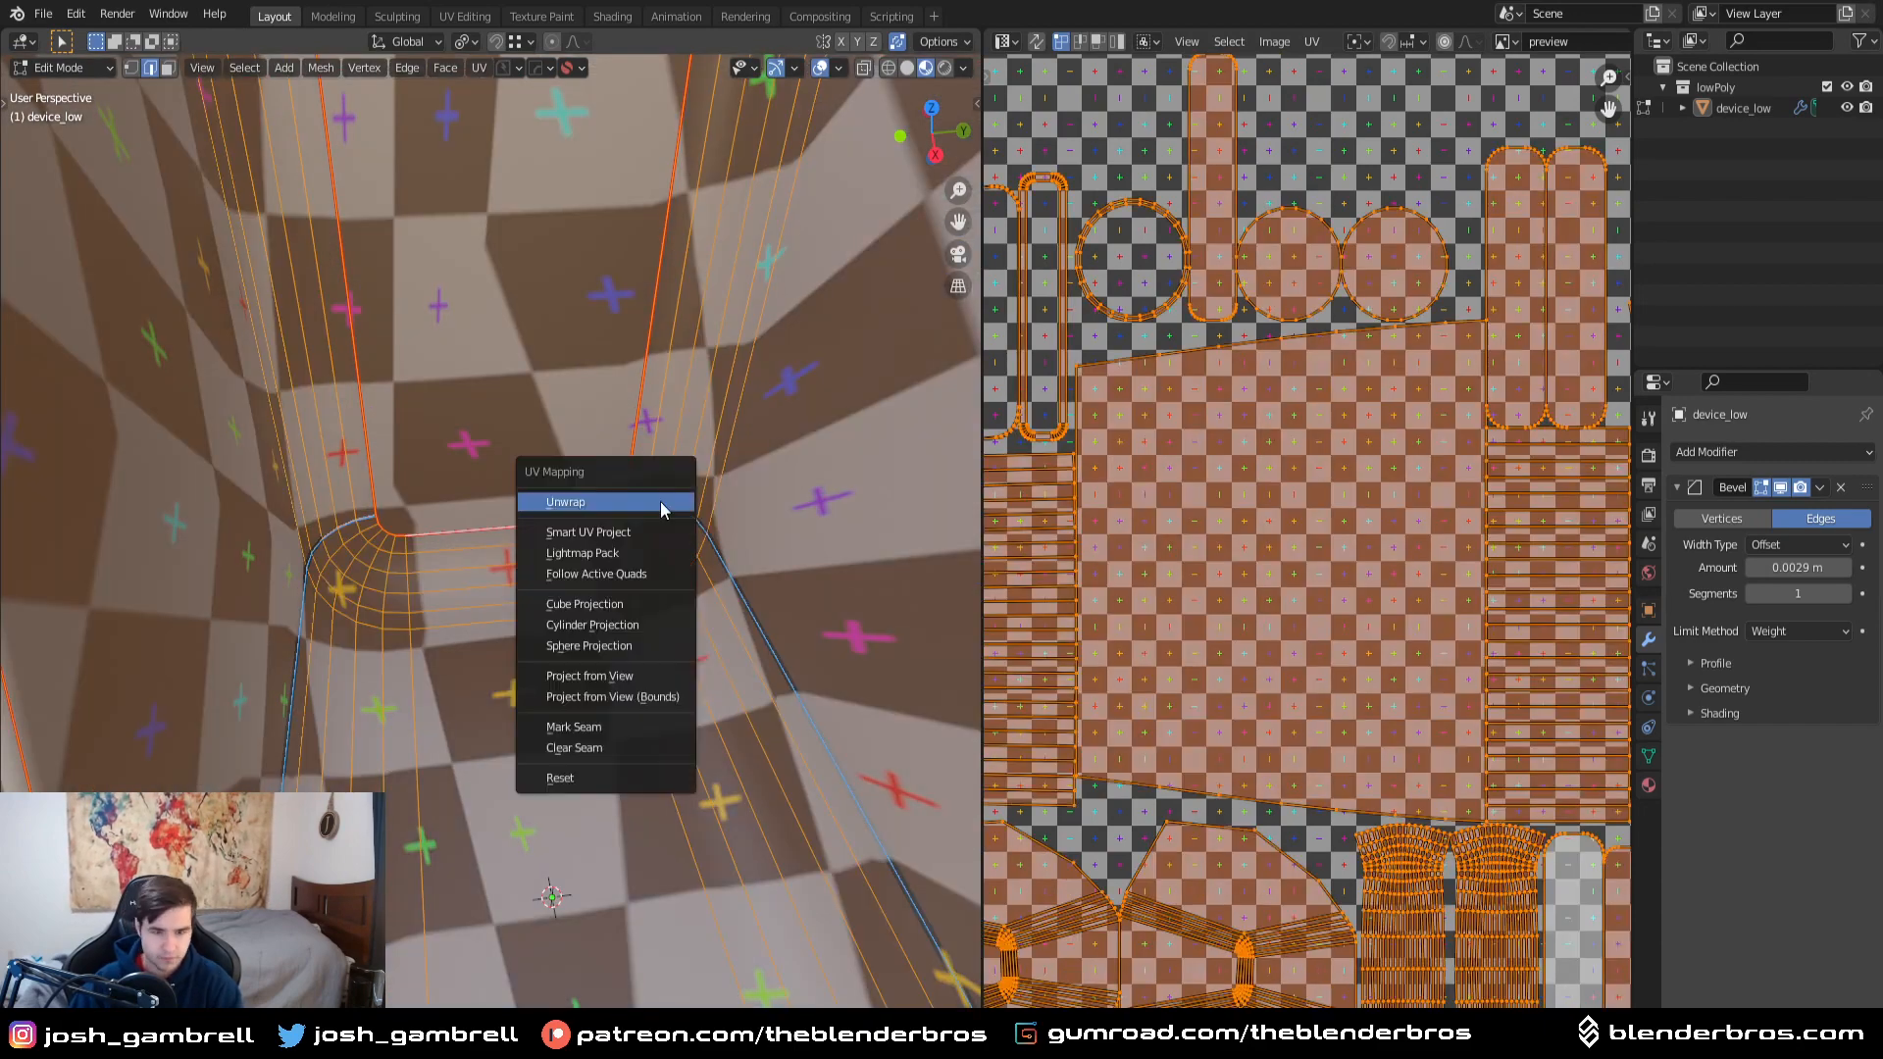
left_click(660, 501)
- Undo the last unwrap and the seam around the pocket's back face
key("alt+a")
scroll(637, 471, "down", 5)
key("a")
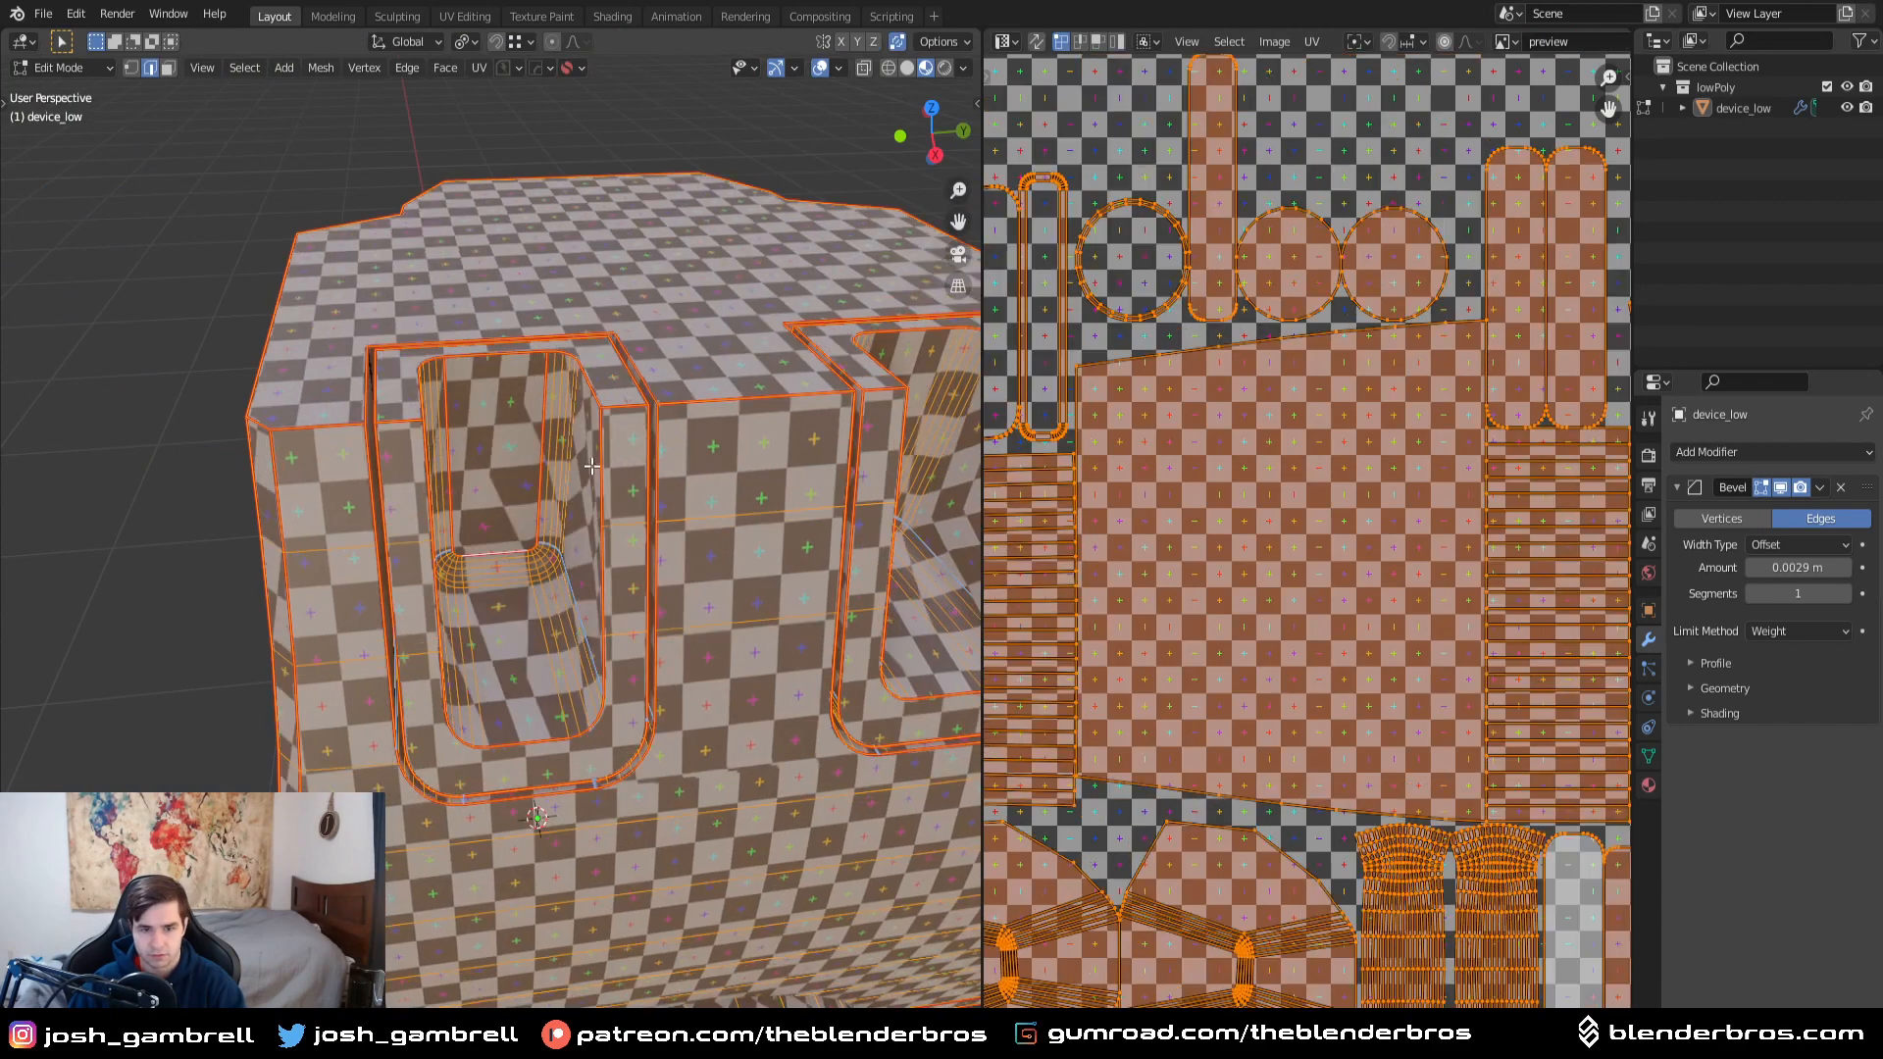
scroll(592, 500, "up", 7)
scroll(522, 609, "down", 6)
key("ctrl+i")
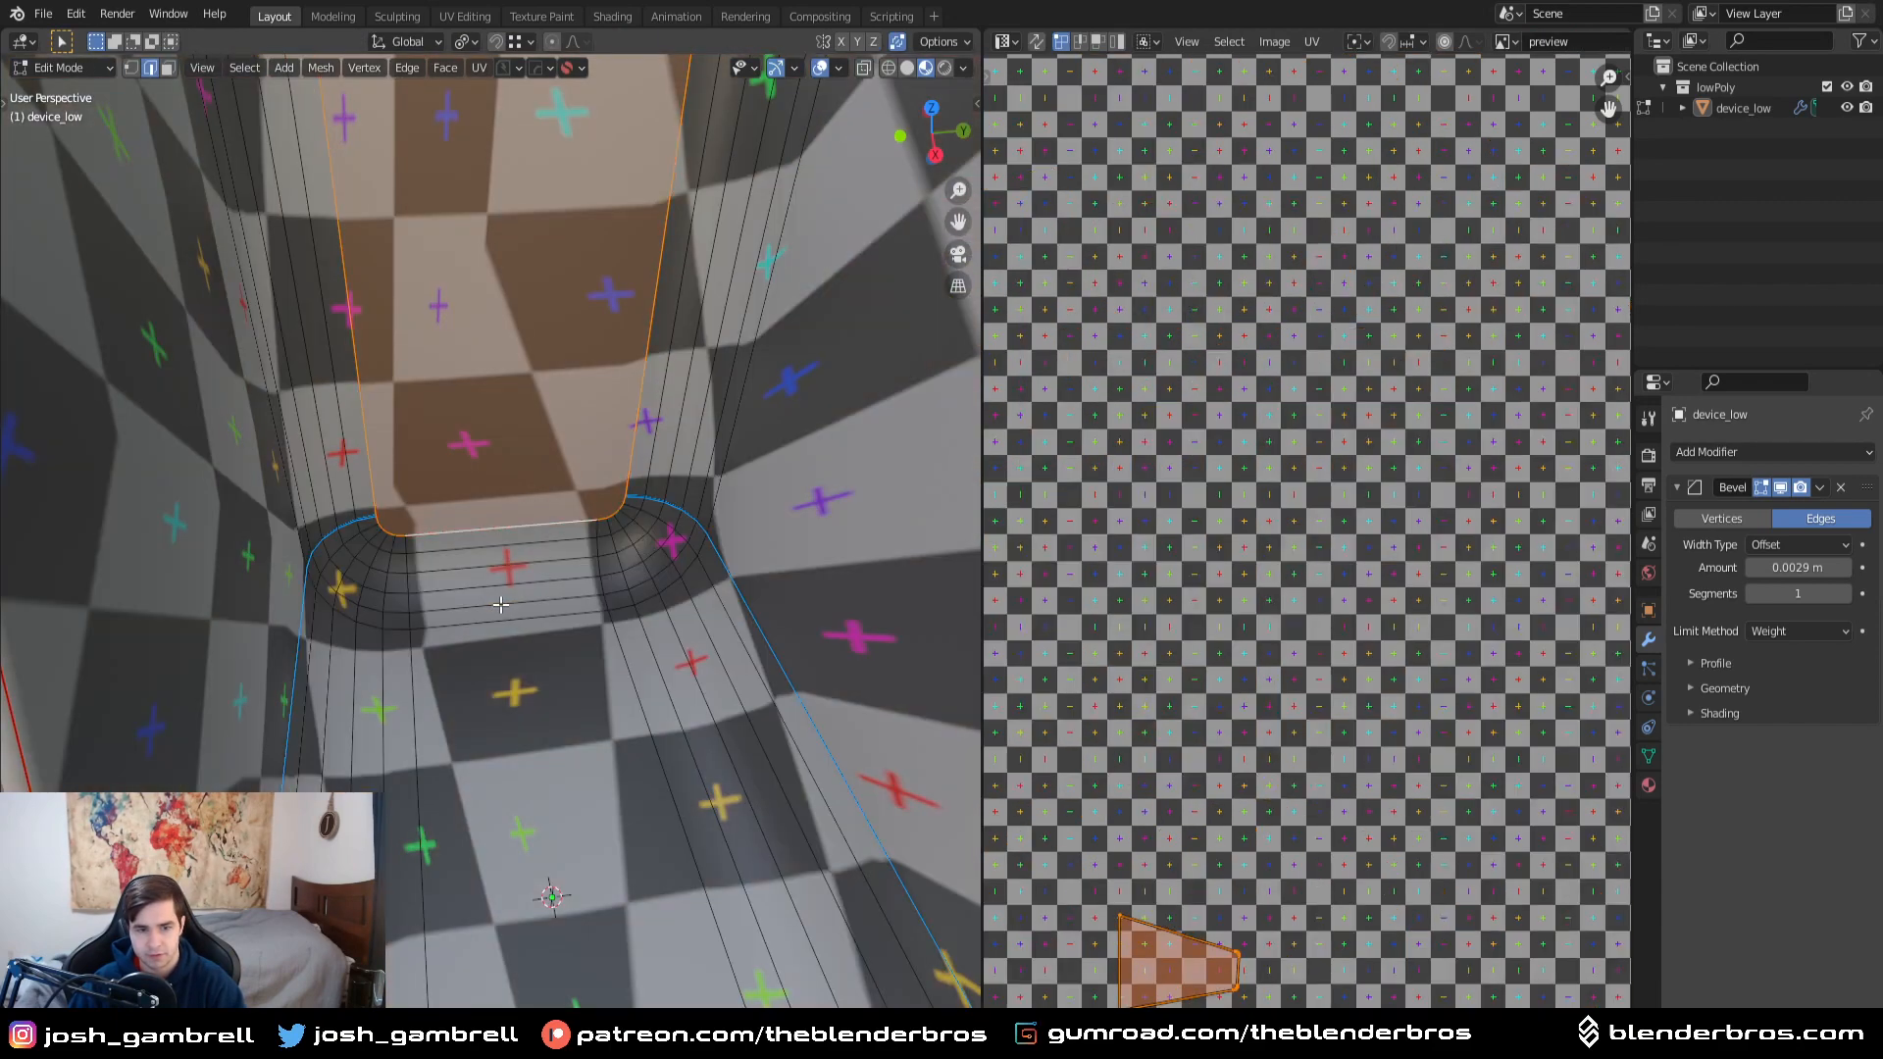
- Try the seam along the loop beneath the pocket's ledge again with a whole-mesh unwrap, and revert both
left_click(537, 620, "alt")
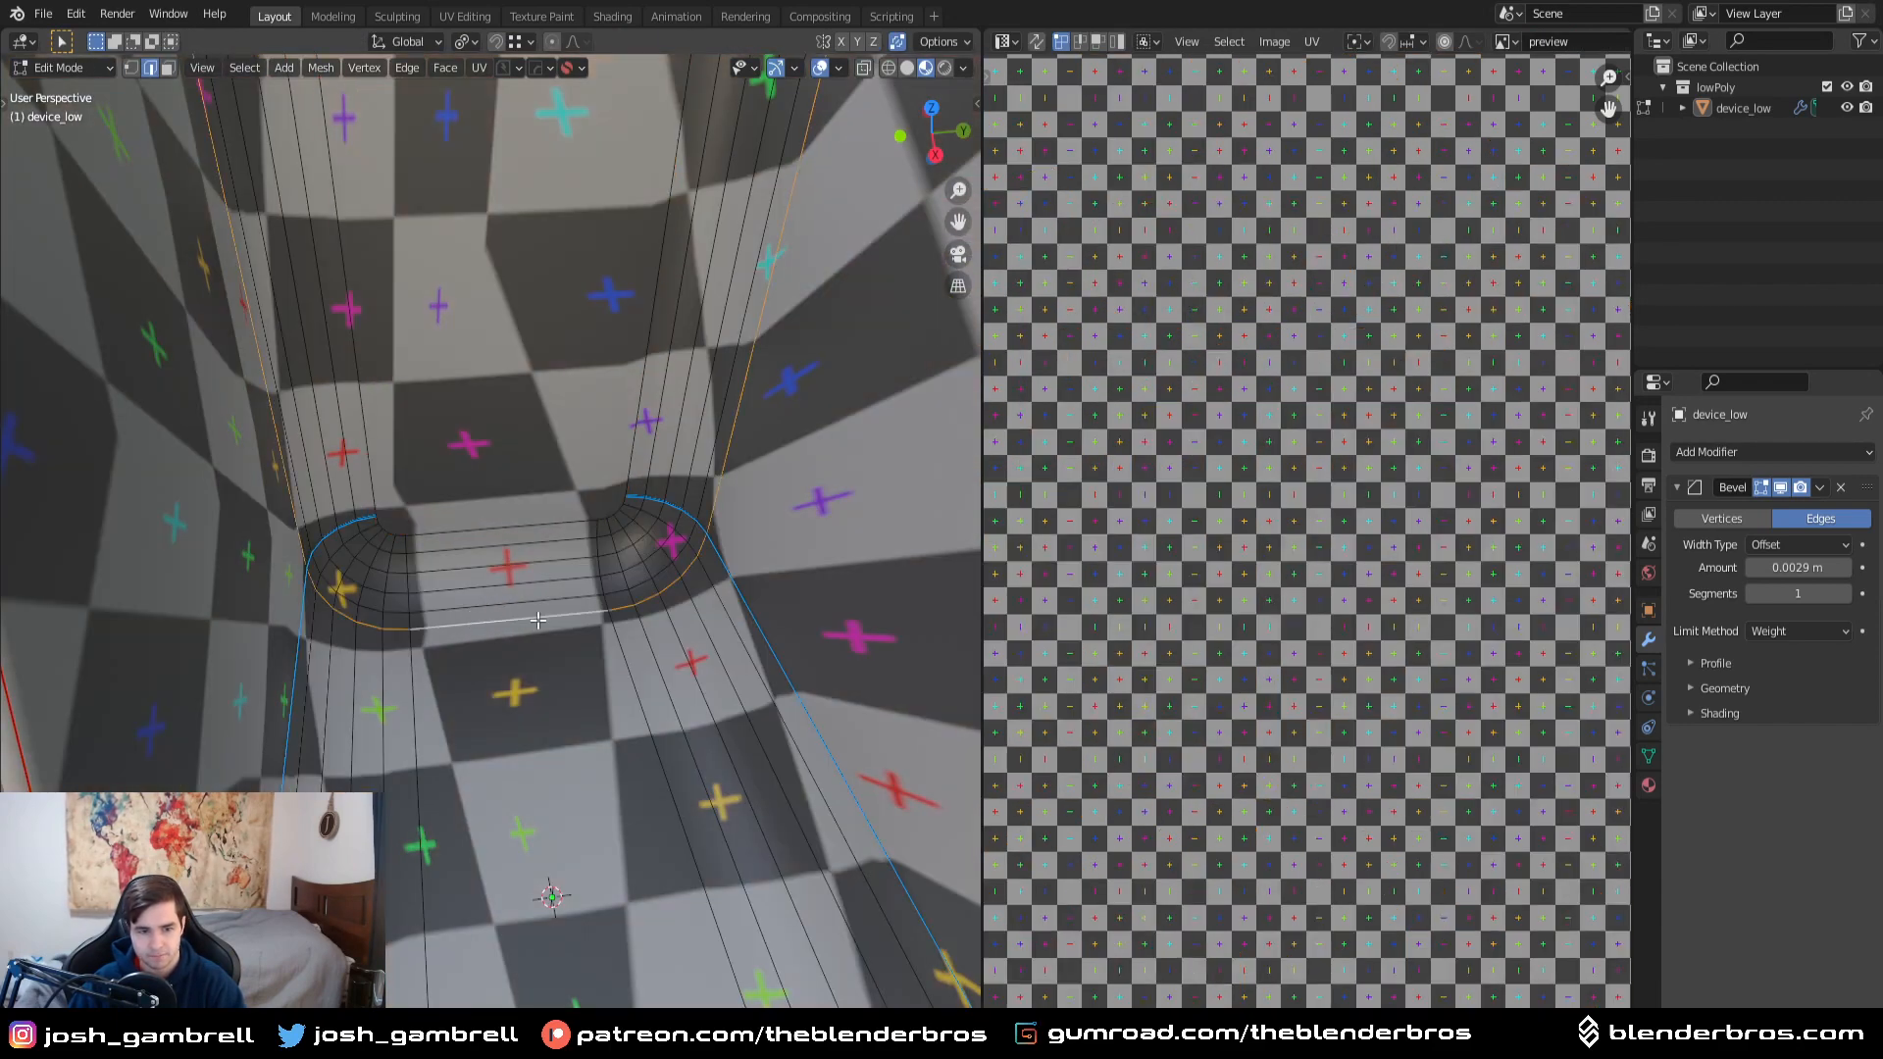
key("ctrl+e")
left_click(627, 628)
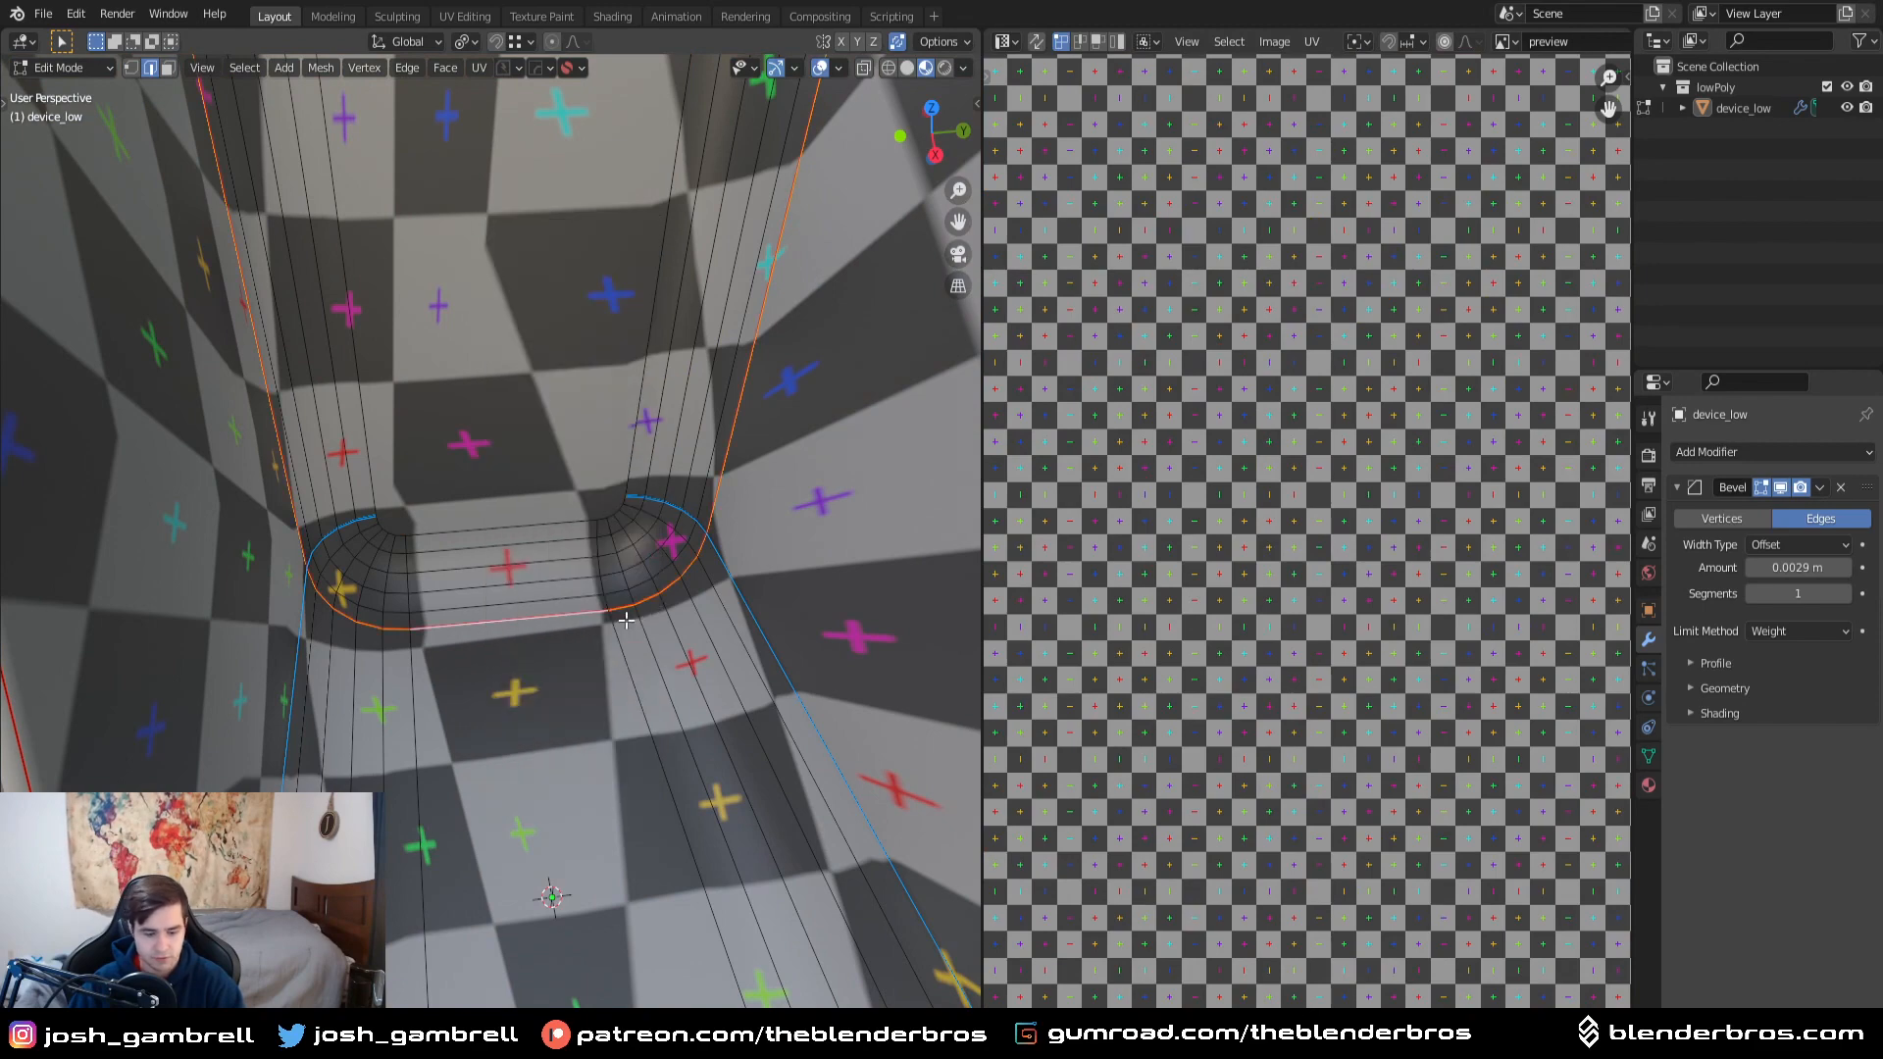
key("a")
key("u")
left_click(627, 629)
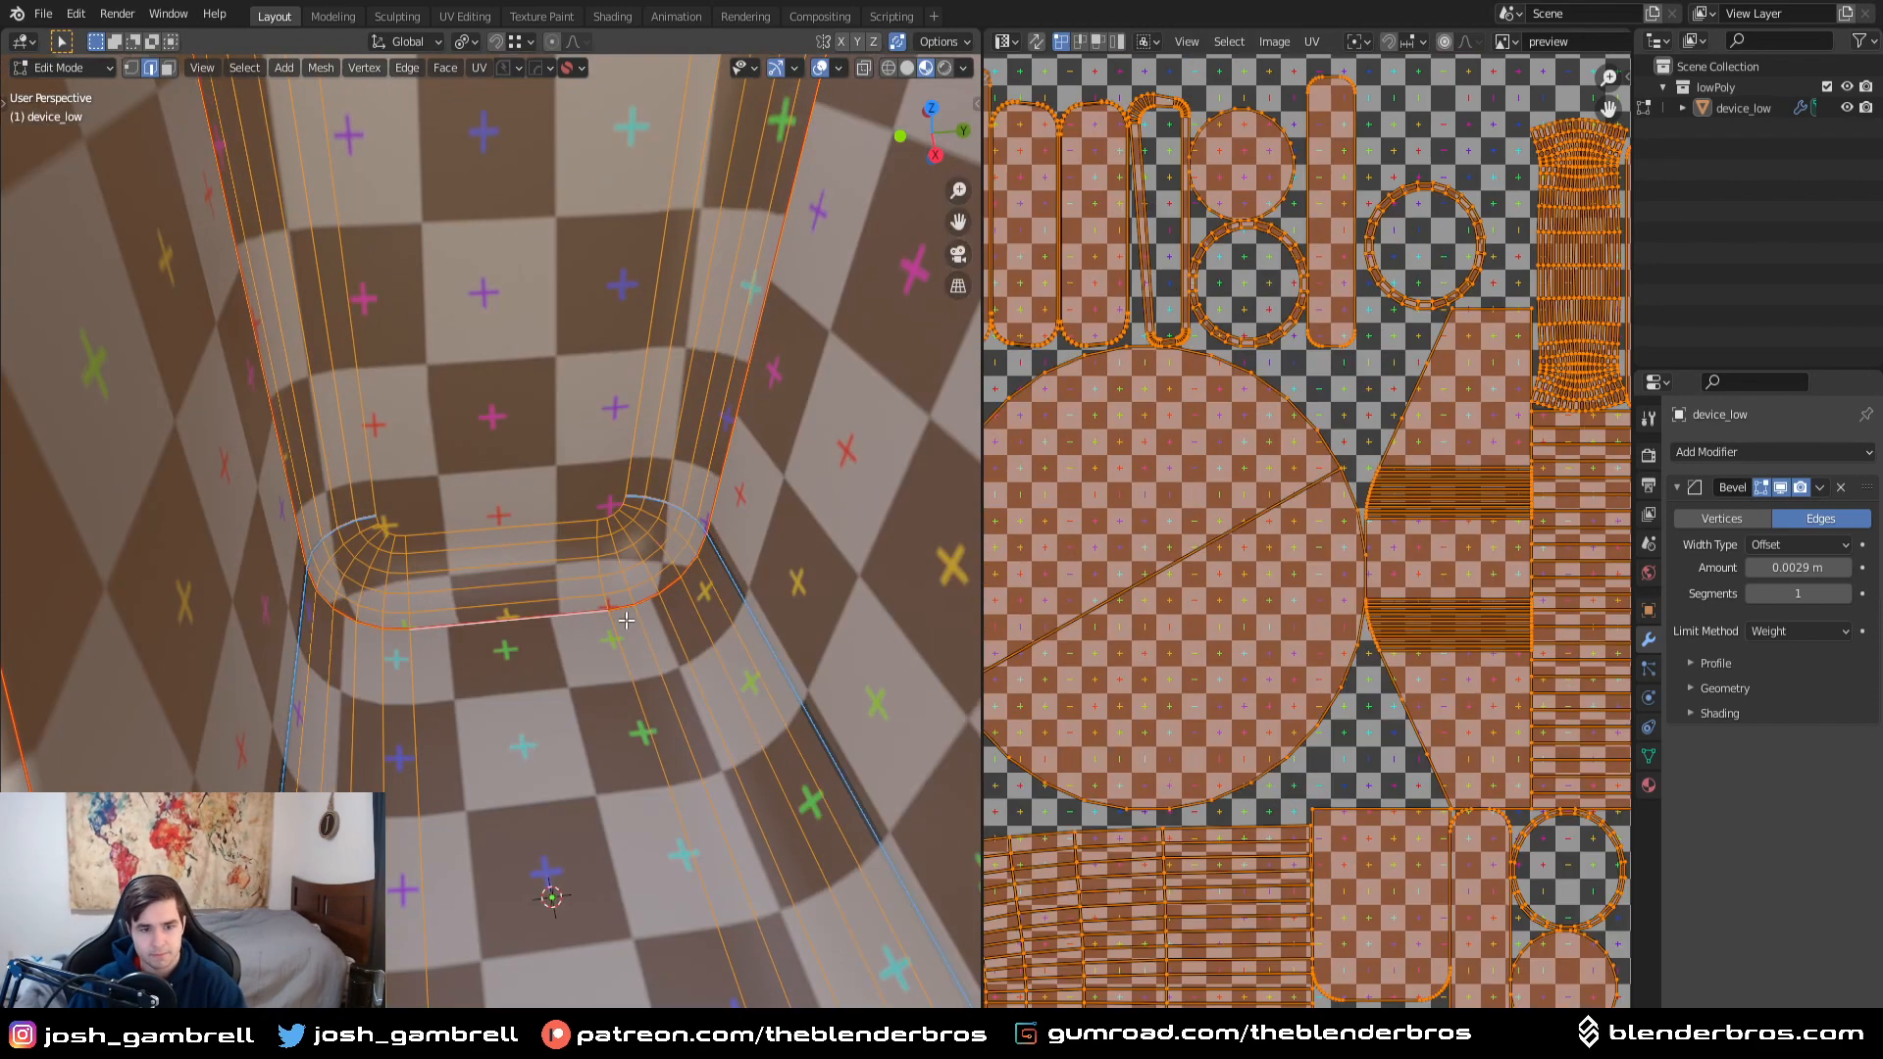
middle_click_drag(519, 687, 541, 667)
key("alt+a")
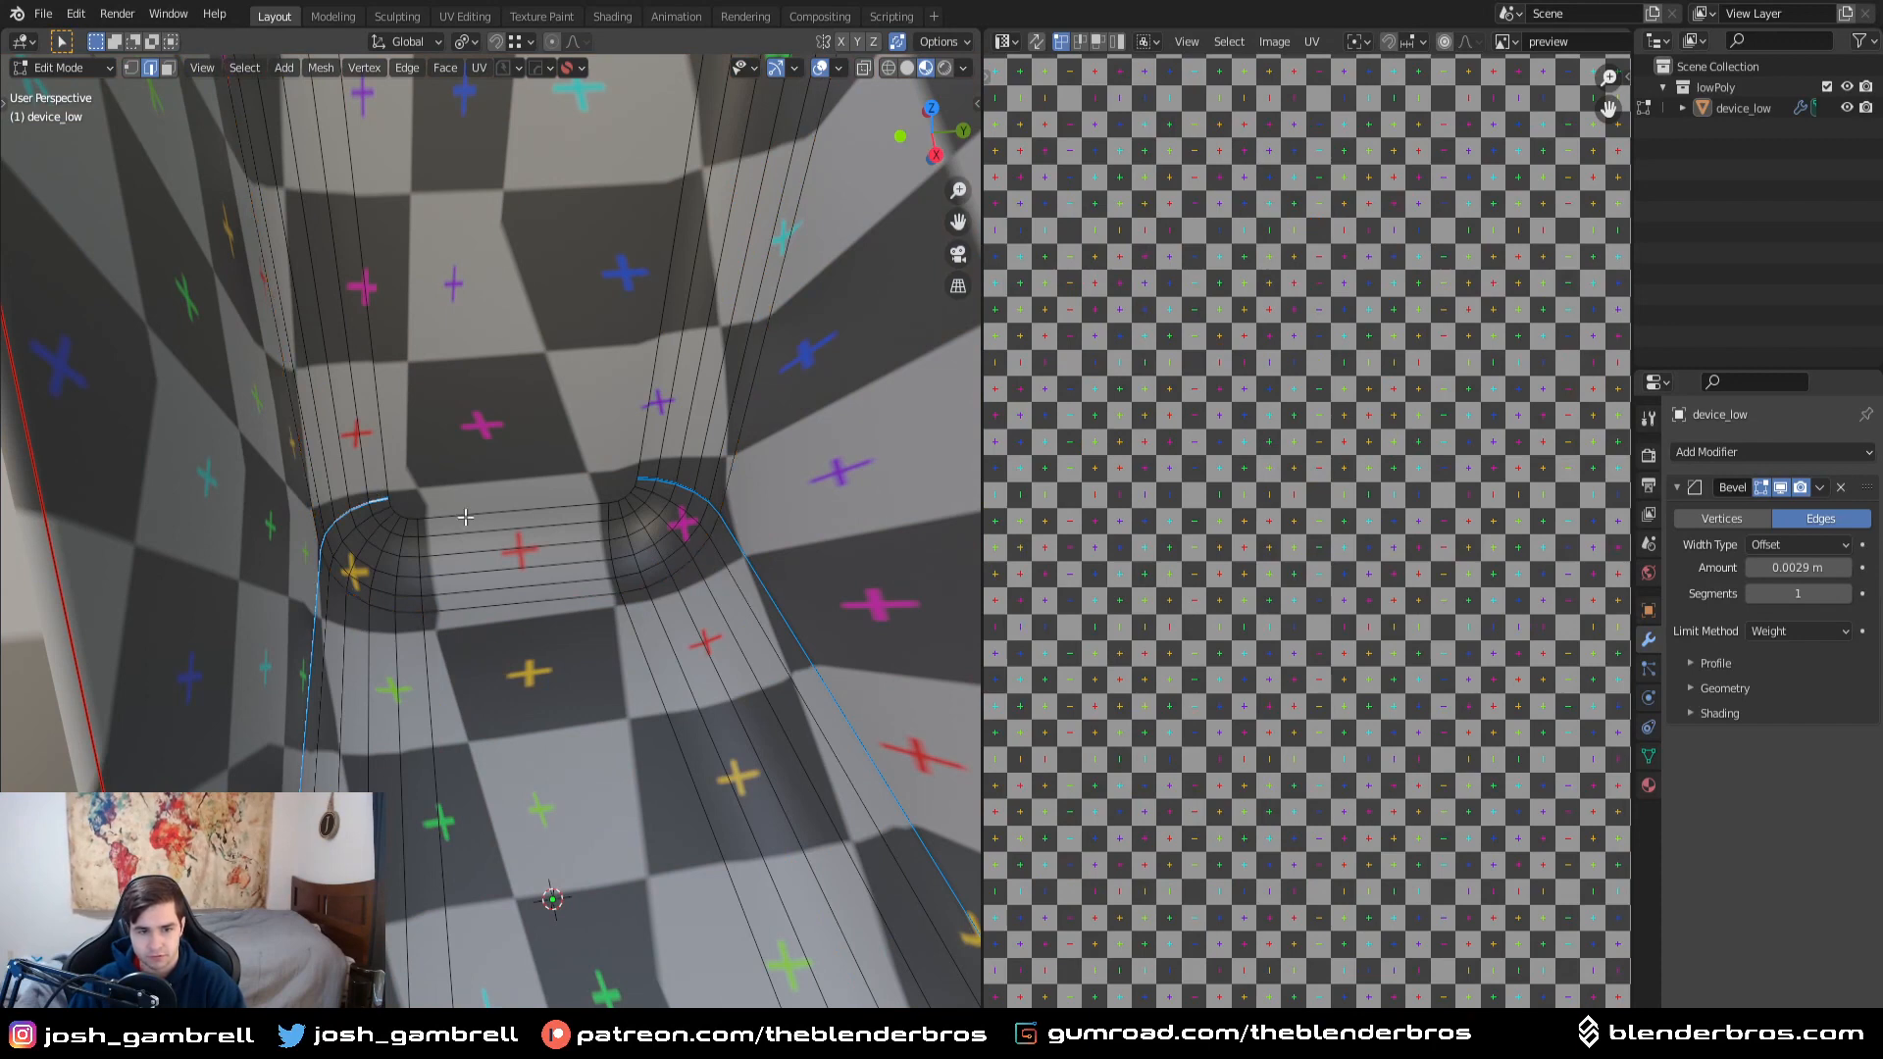
- Mark a seam along the upper edge of the pocket's ledge between the sharp edges and unwrap the whole mesh
key("ctrl+e")
left_click(722, 567)
key("a")
key("u")
left_click(722, 568)
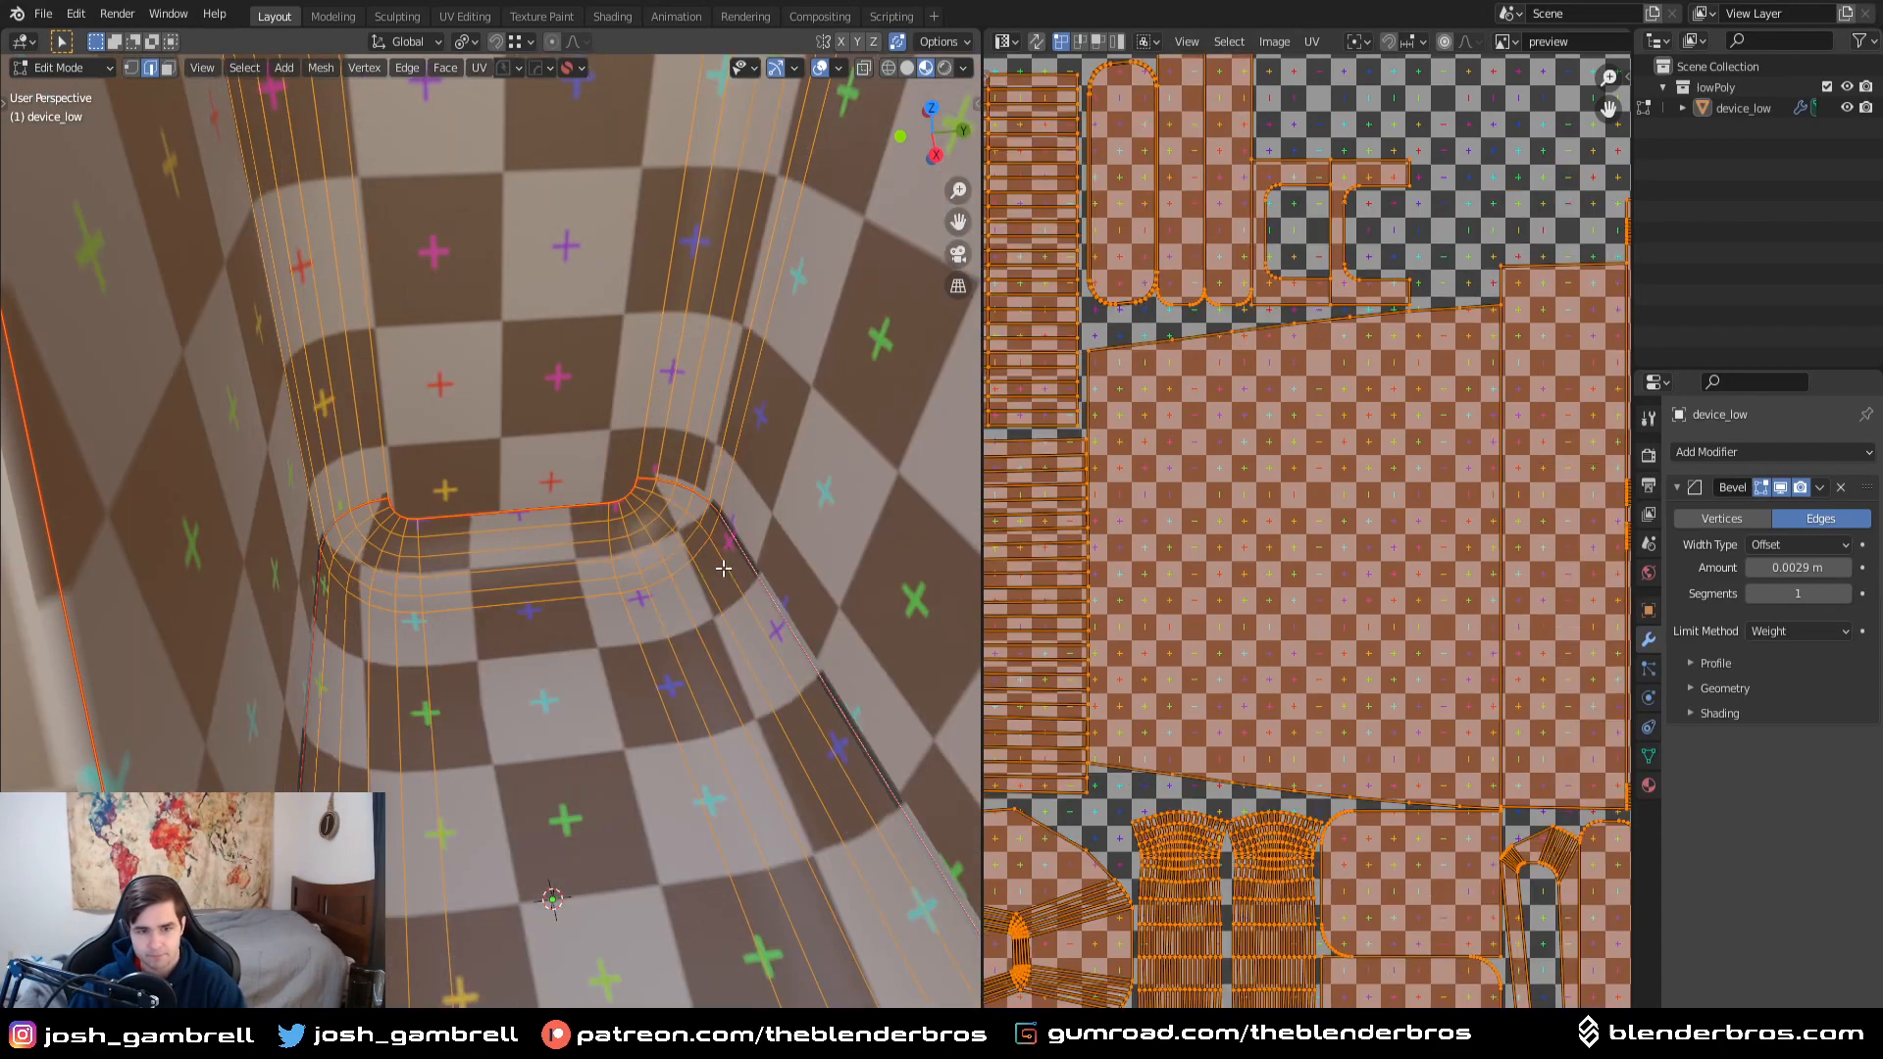
- Undo the last unwrap and the seam along the ledge's upper edge
scroll(709, 567, "down", 8)
scroll(709, 567, "up", 2)
key("ctrl+z")
key("ctrl+z")
key("ctrl+z")
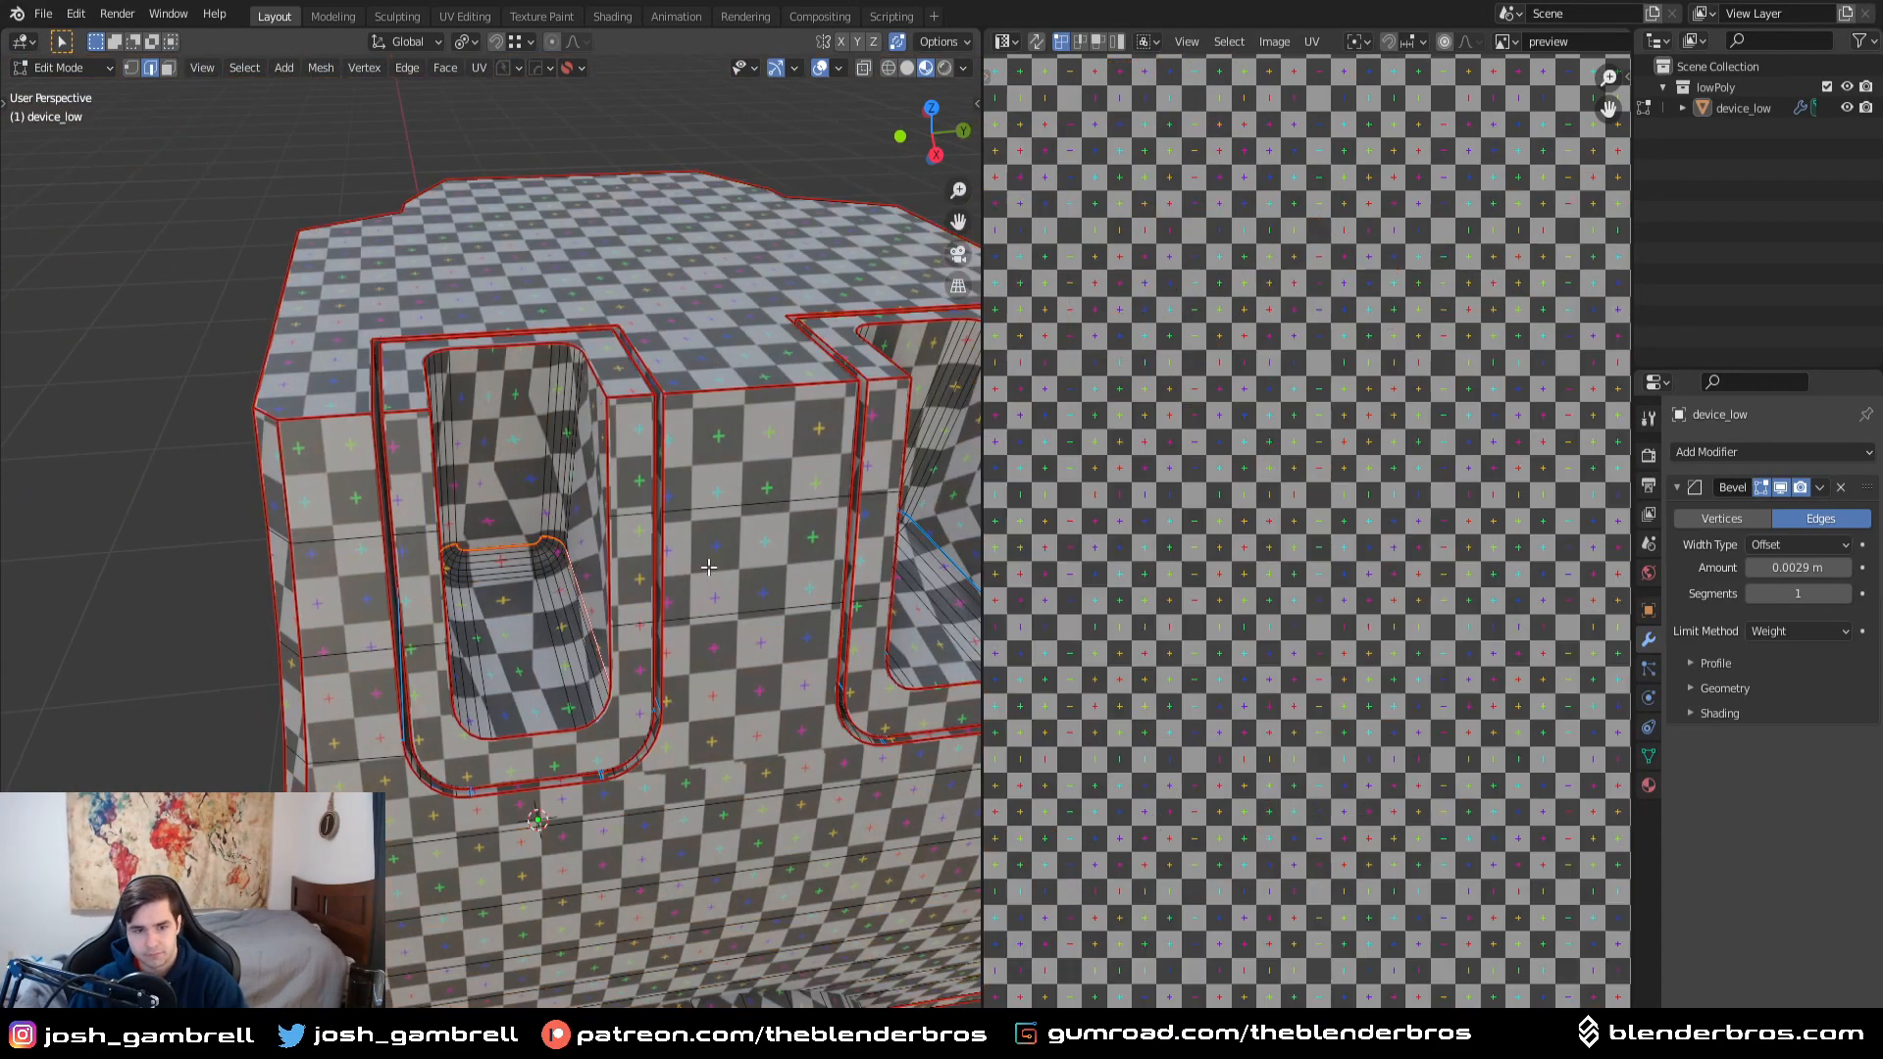
key("KP_Decimal")
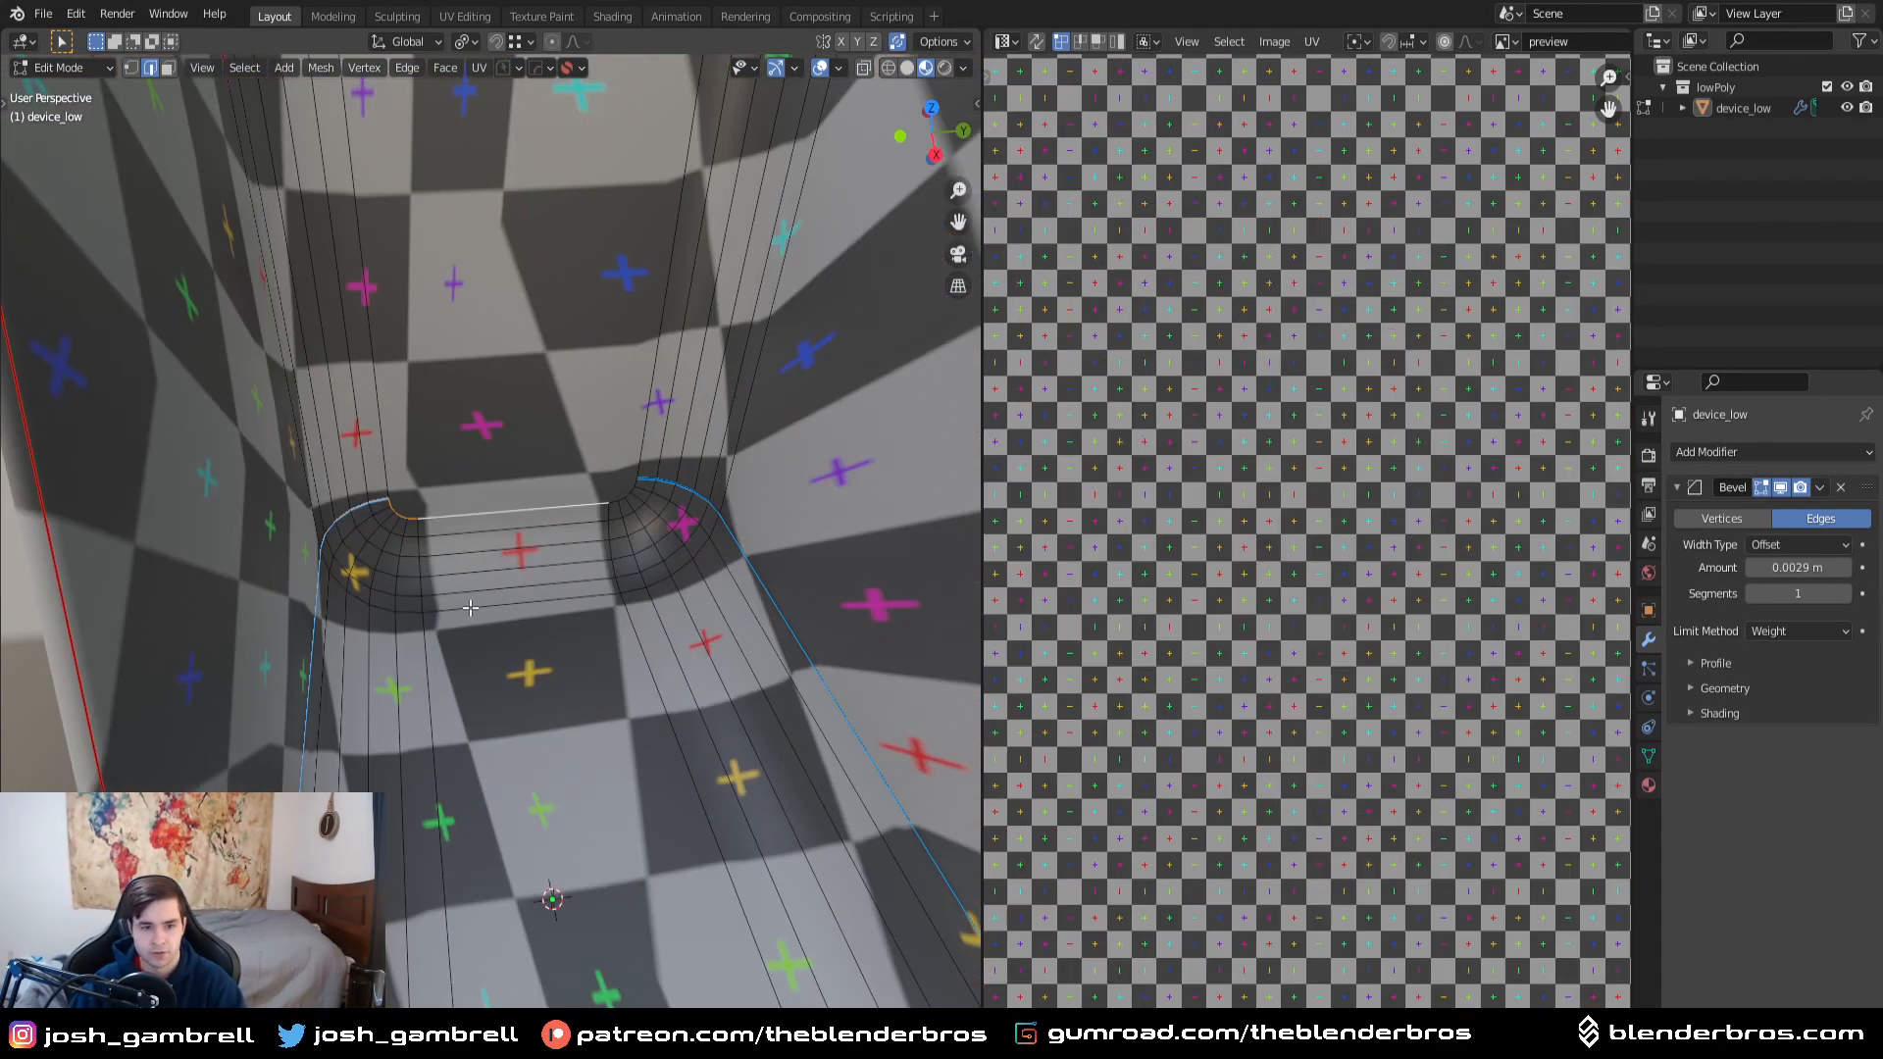
- Mark a seam on the loop beneath the first pocket's ledge and up its walls, and unwrap the whole mesh
key("ctrl+e")
left_click(548, 598)
key("a")
key("u")
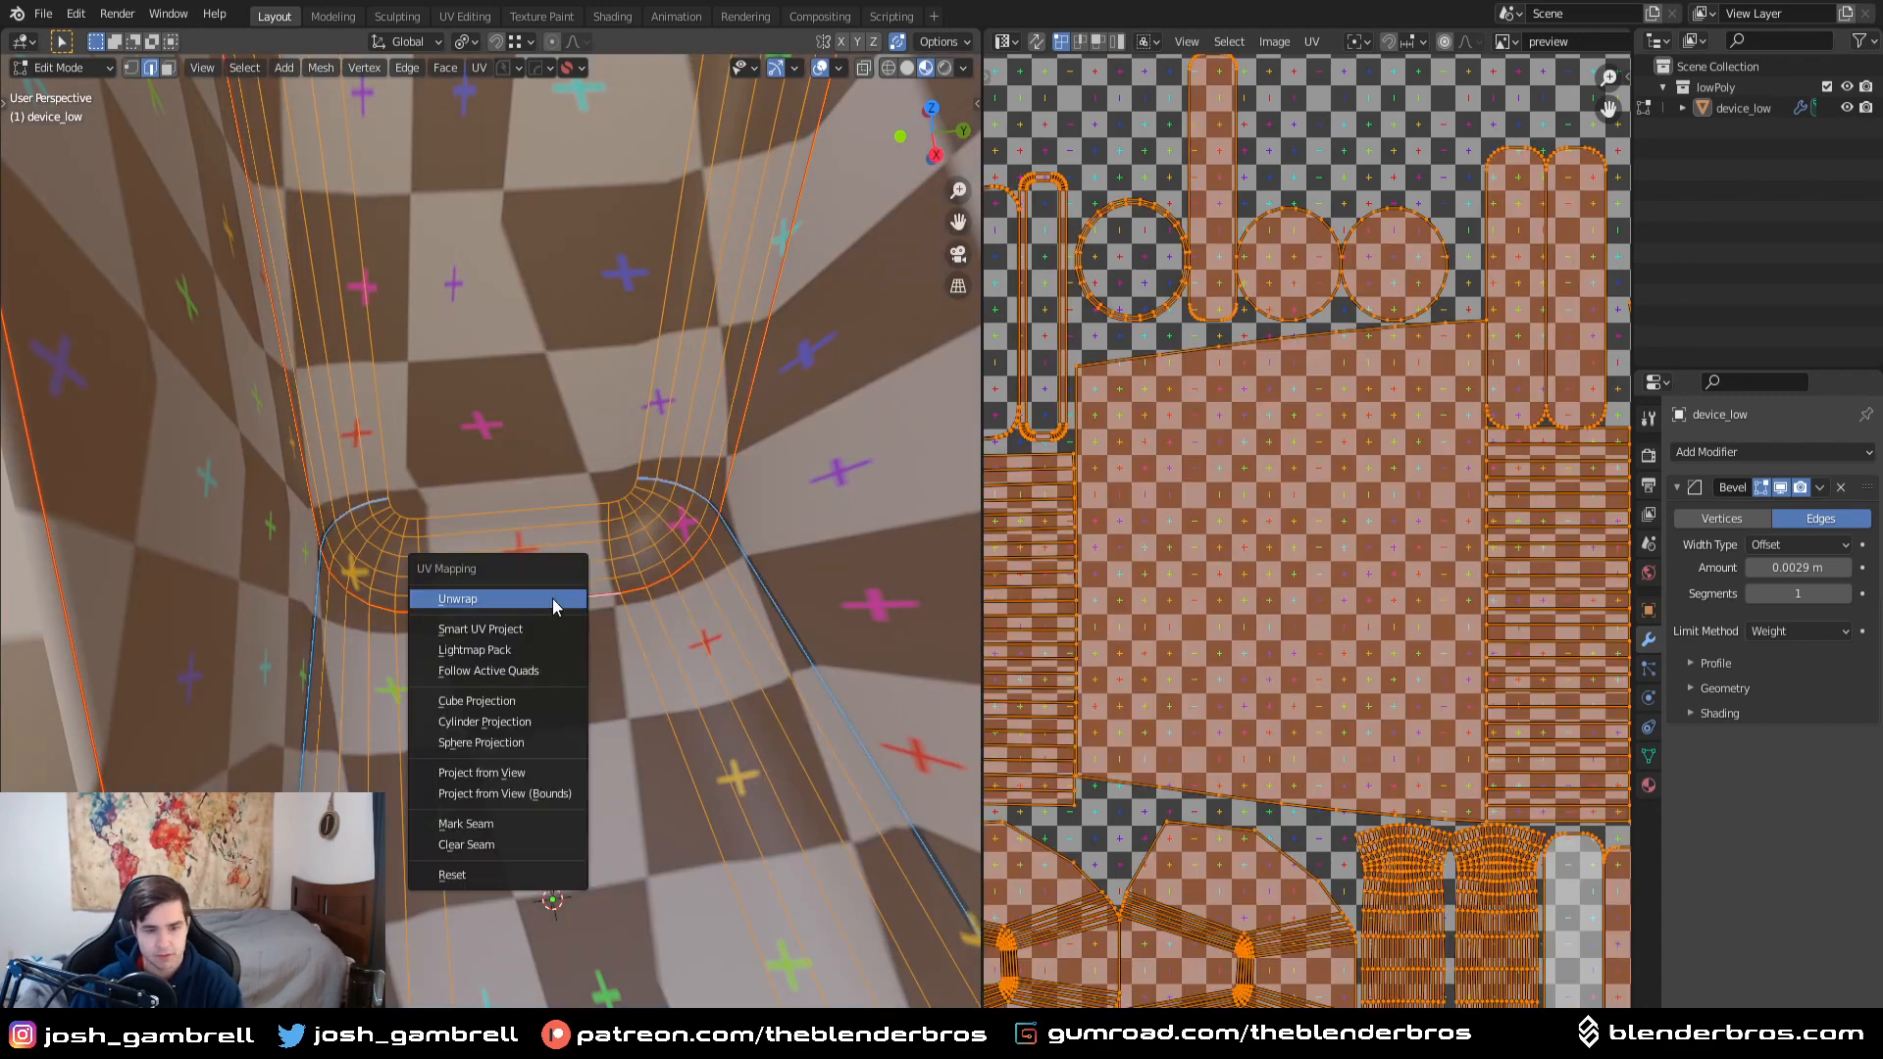
left_click(552, 598)
key("Tab")
left_click(862, 638)
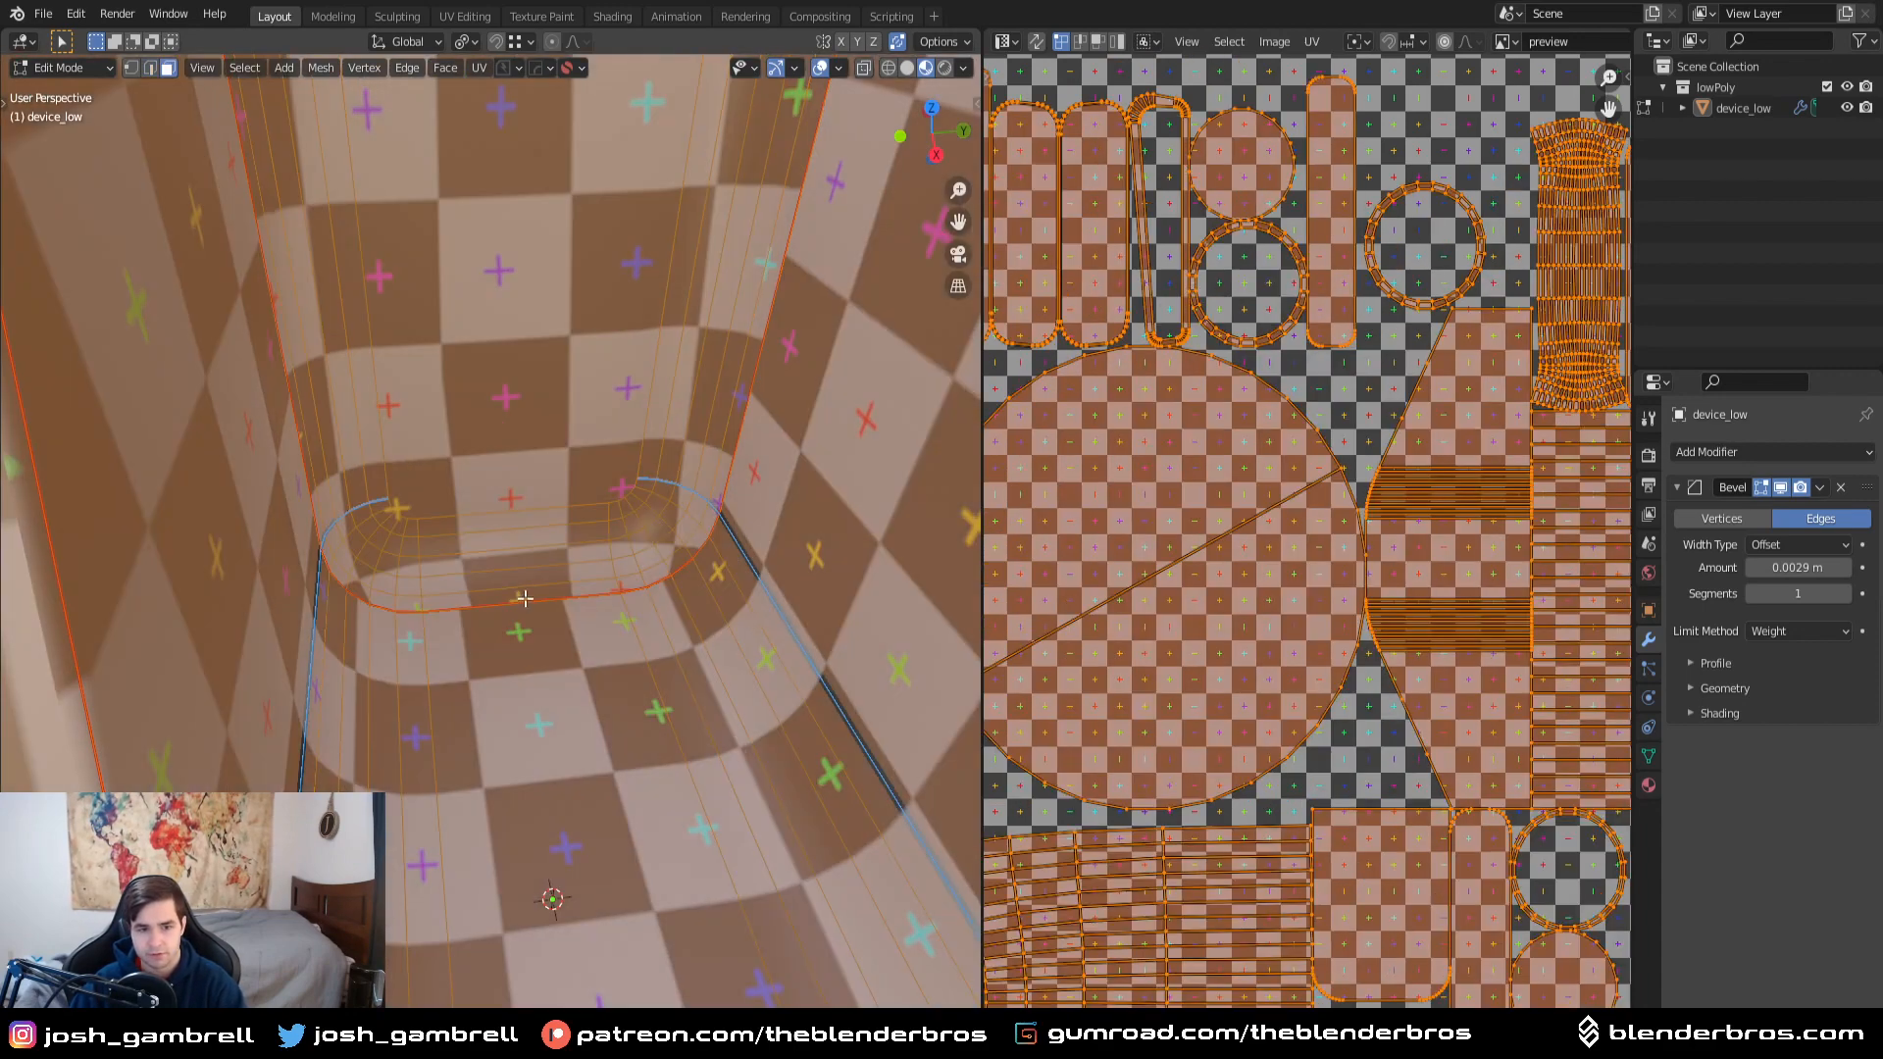
scroll(730, 527, "down", 8)
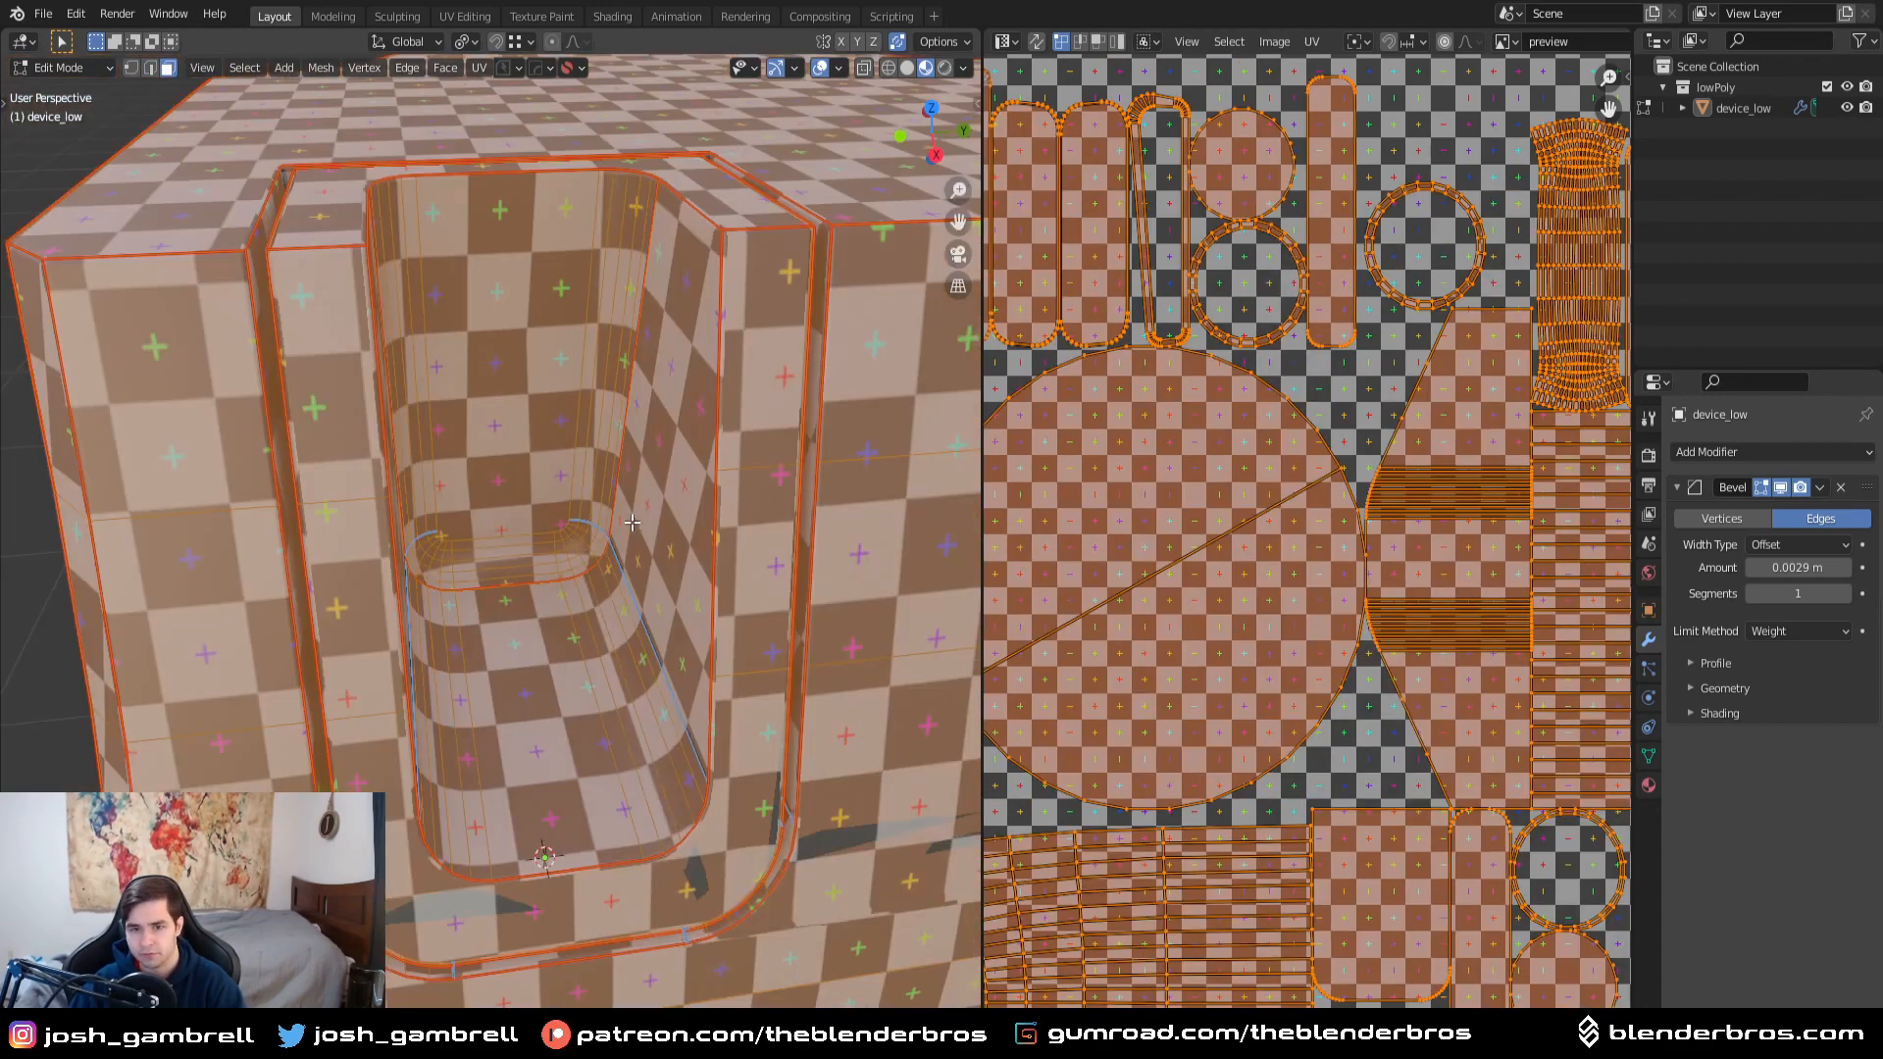
- Mark a matching seam along the edge loop beneath the rounded ledge of the second, neighbouring pocket
key("Tab")
middle_click_drag(585, 522, 551, 539)
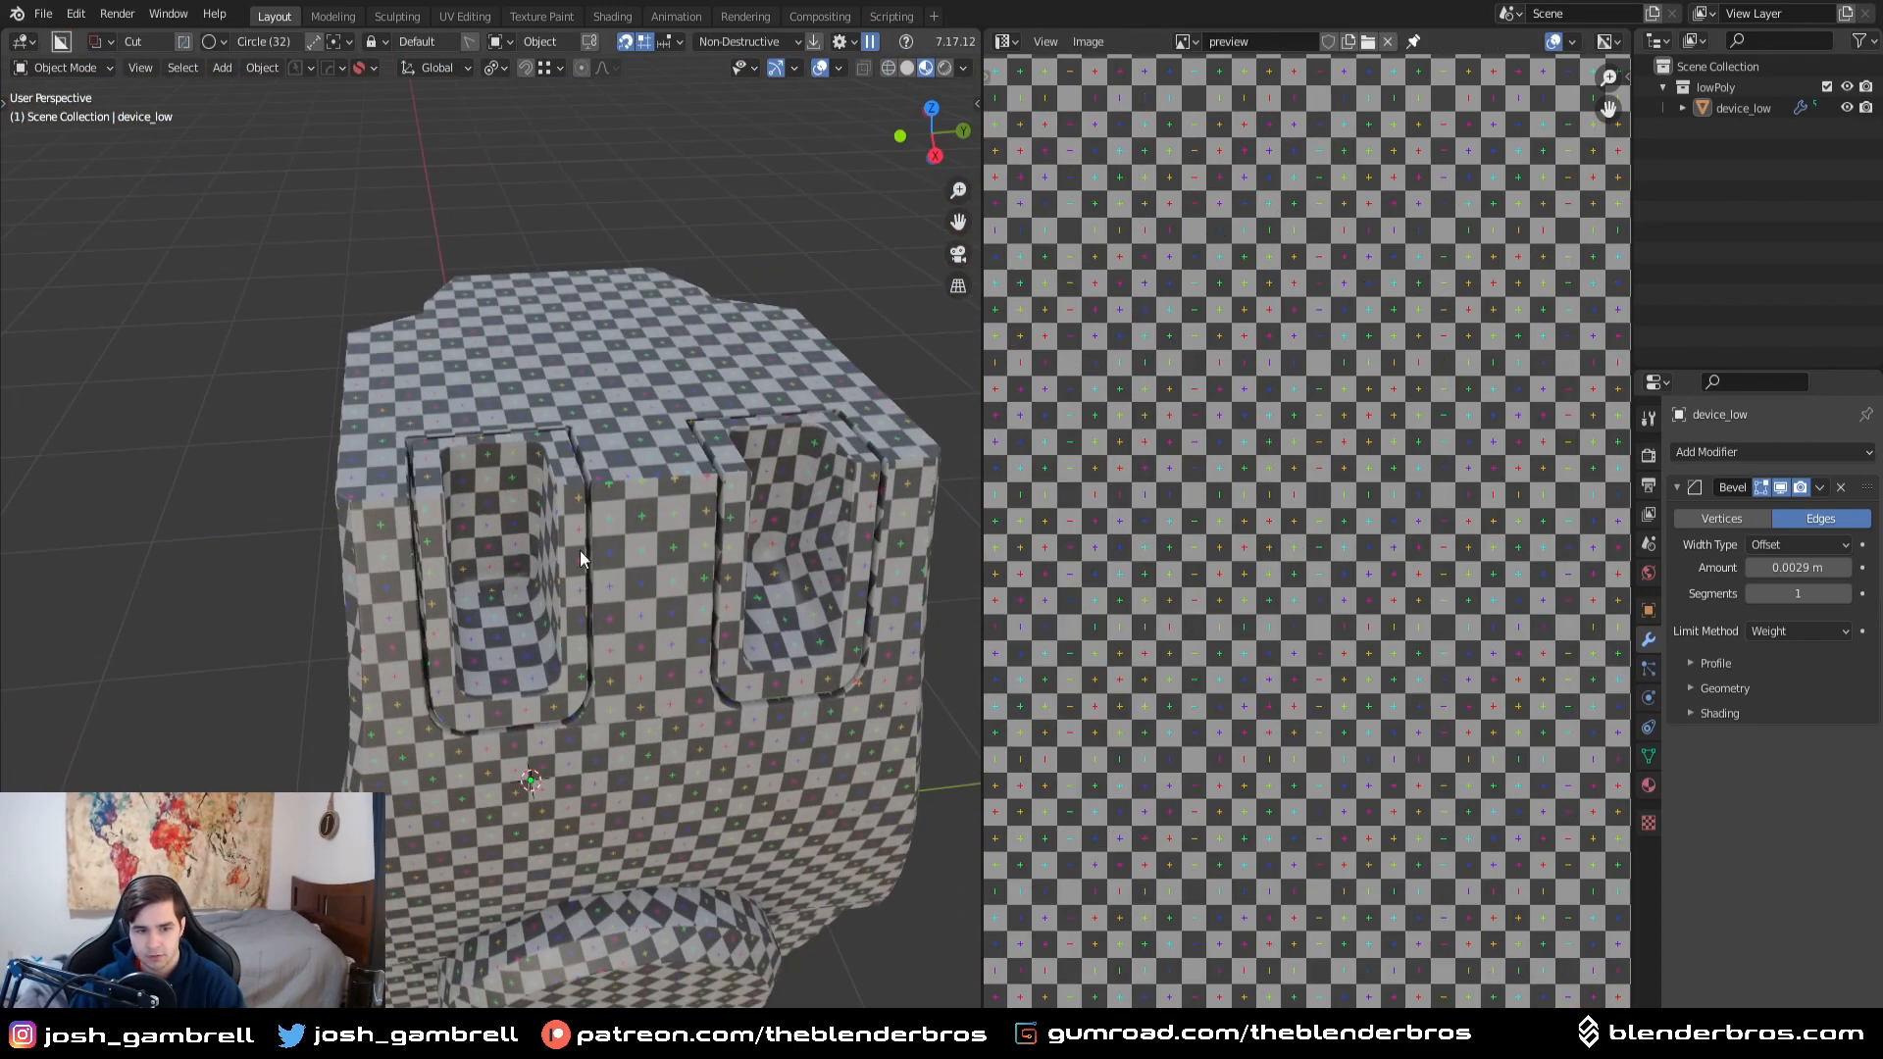
scroll(579, 557, "up", 6)
key("Tab")
left_click(393, 568, "alt")
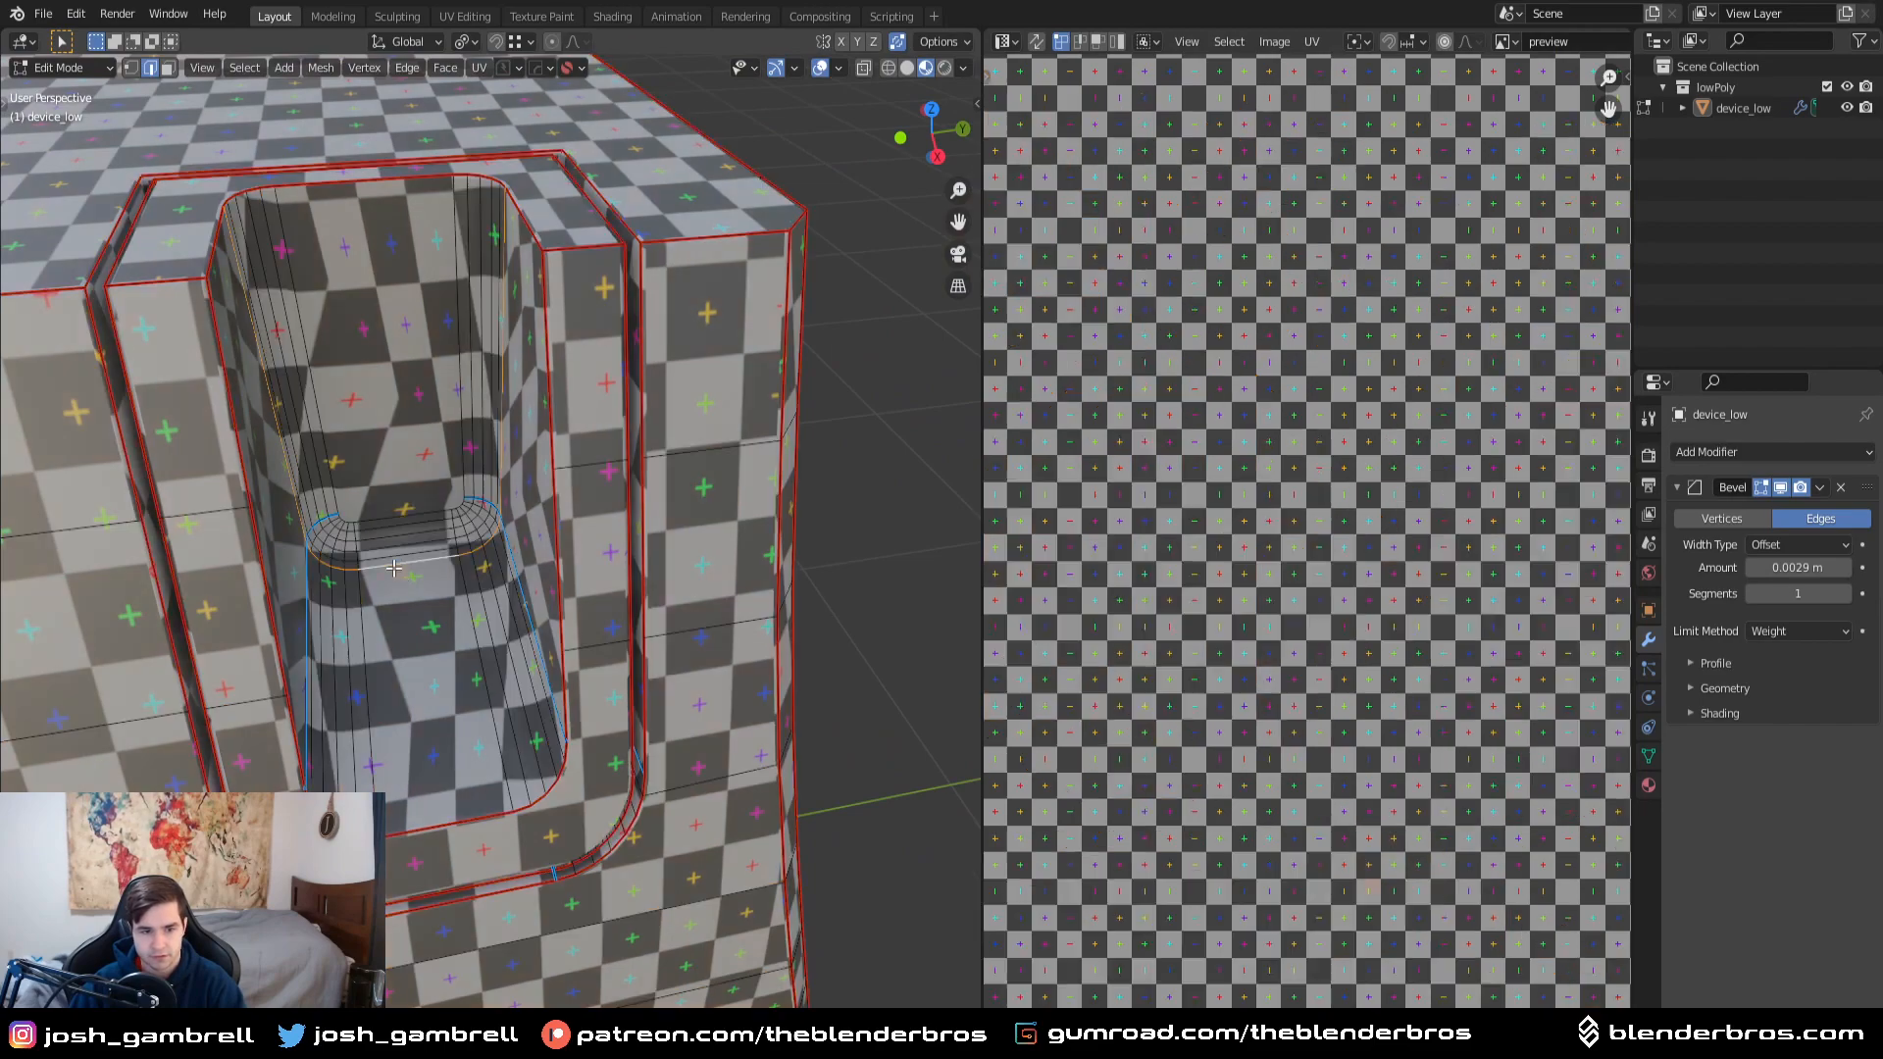
key("ctrl+e")
left_click(413, 567)
- Unwrap the whole mesh with the second pocket's seam and check the checker pattern around the model and handle
key("a")
key("u")
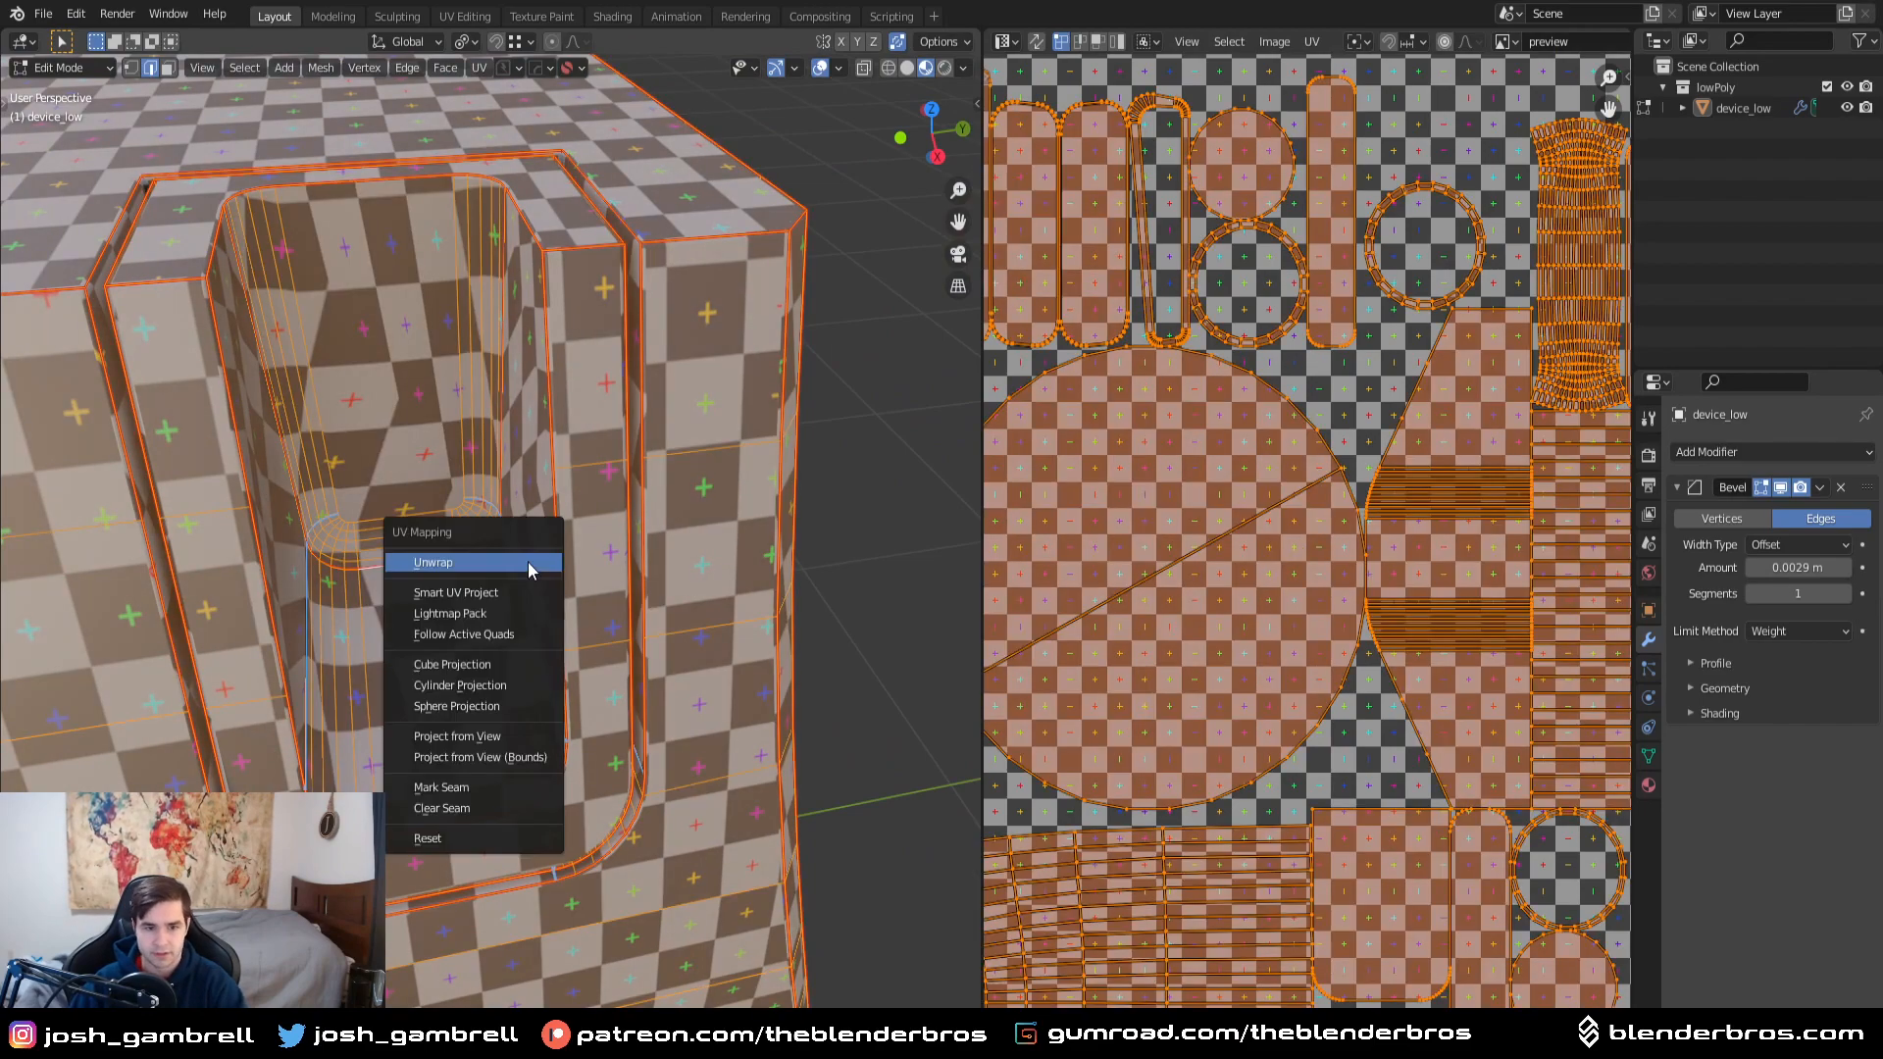
left_click(529, 554)
scroll(529, 554, "down", 5)
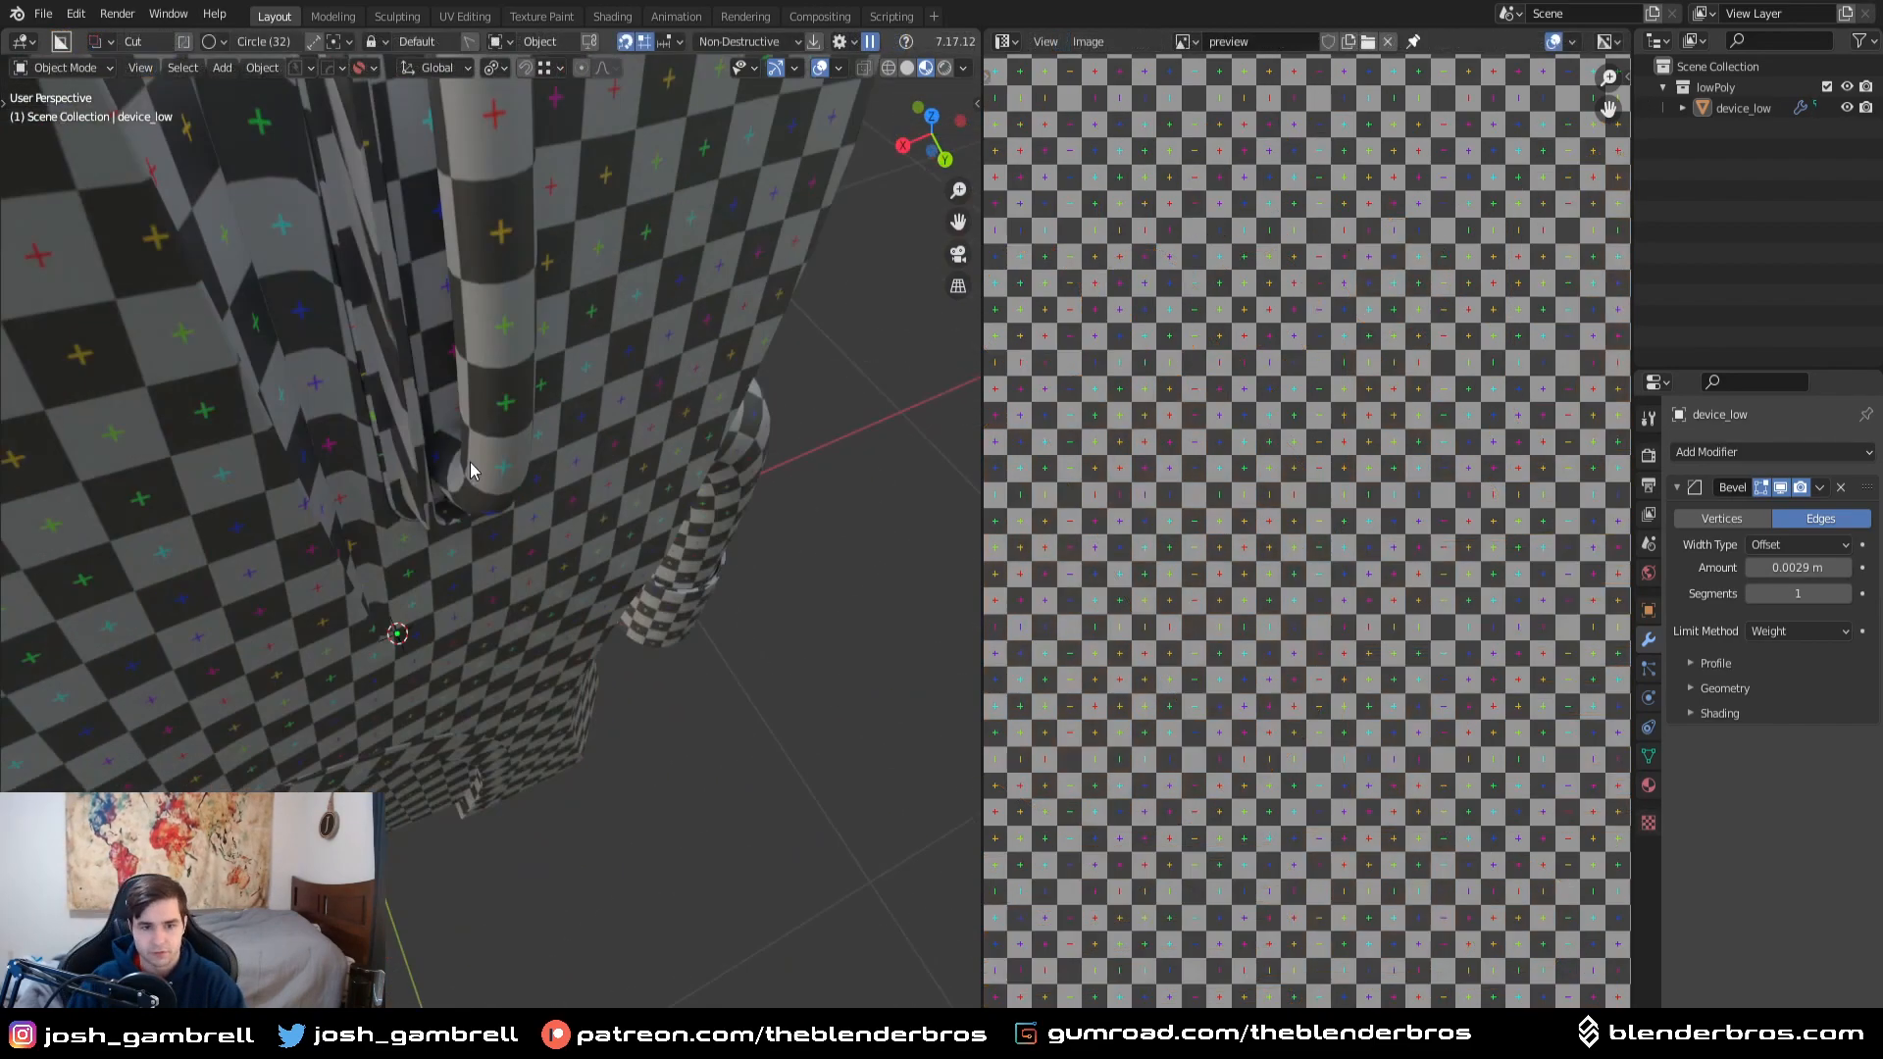
middle_click_drag(471, 471, 544, 516)
scroll(466, 502, "down", 5)
scroll(461, 554, "up", 9)
middle_click_drag(371, 596, 423, 572)
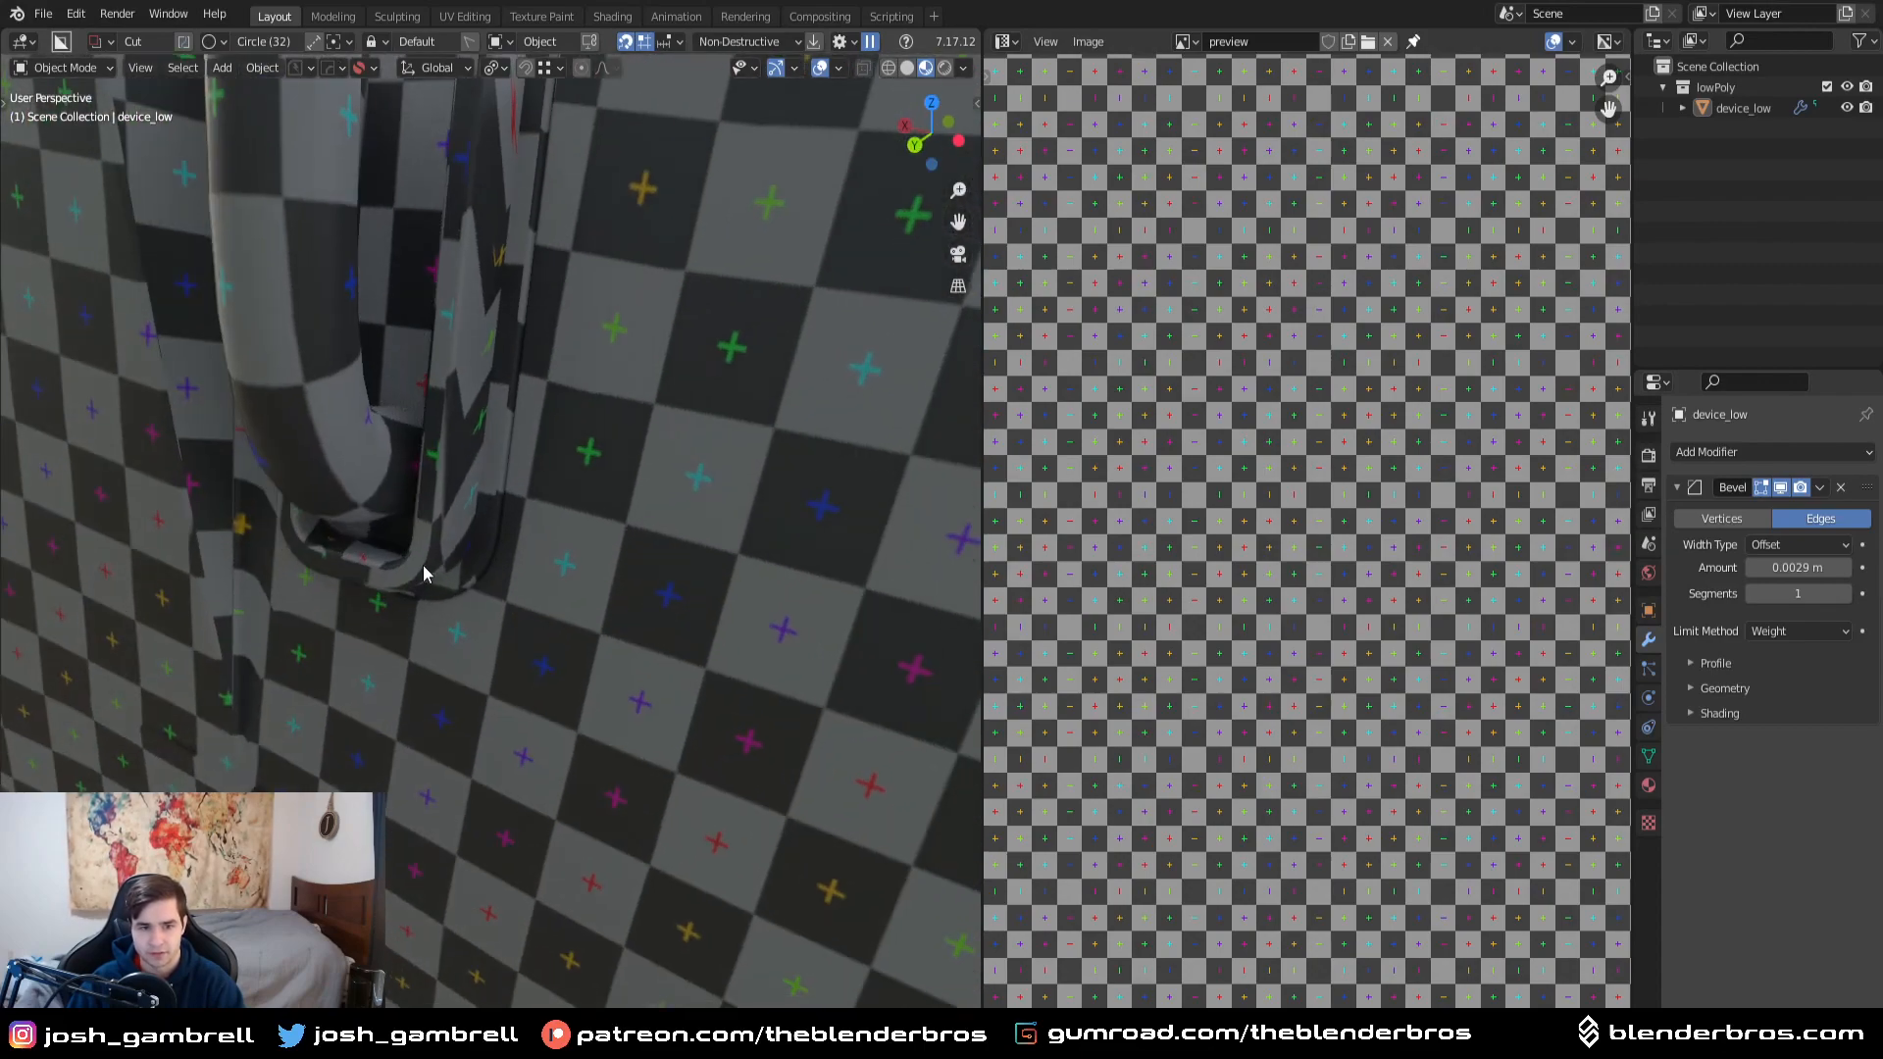
- Symmetrize the model so the pocket seams and geometry are mirrored to its other half
key("Tab")
middle_click_drag(390, 676, 536, 488)
key("Tab")
scroll(428, 445, "down", 9)
key("alt+x")
left_click(711, 716)
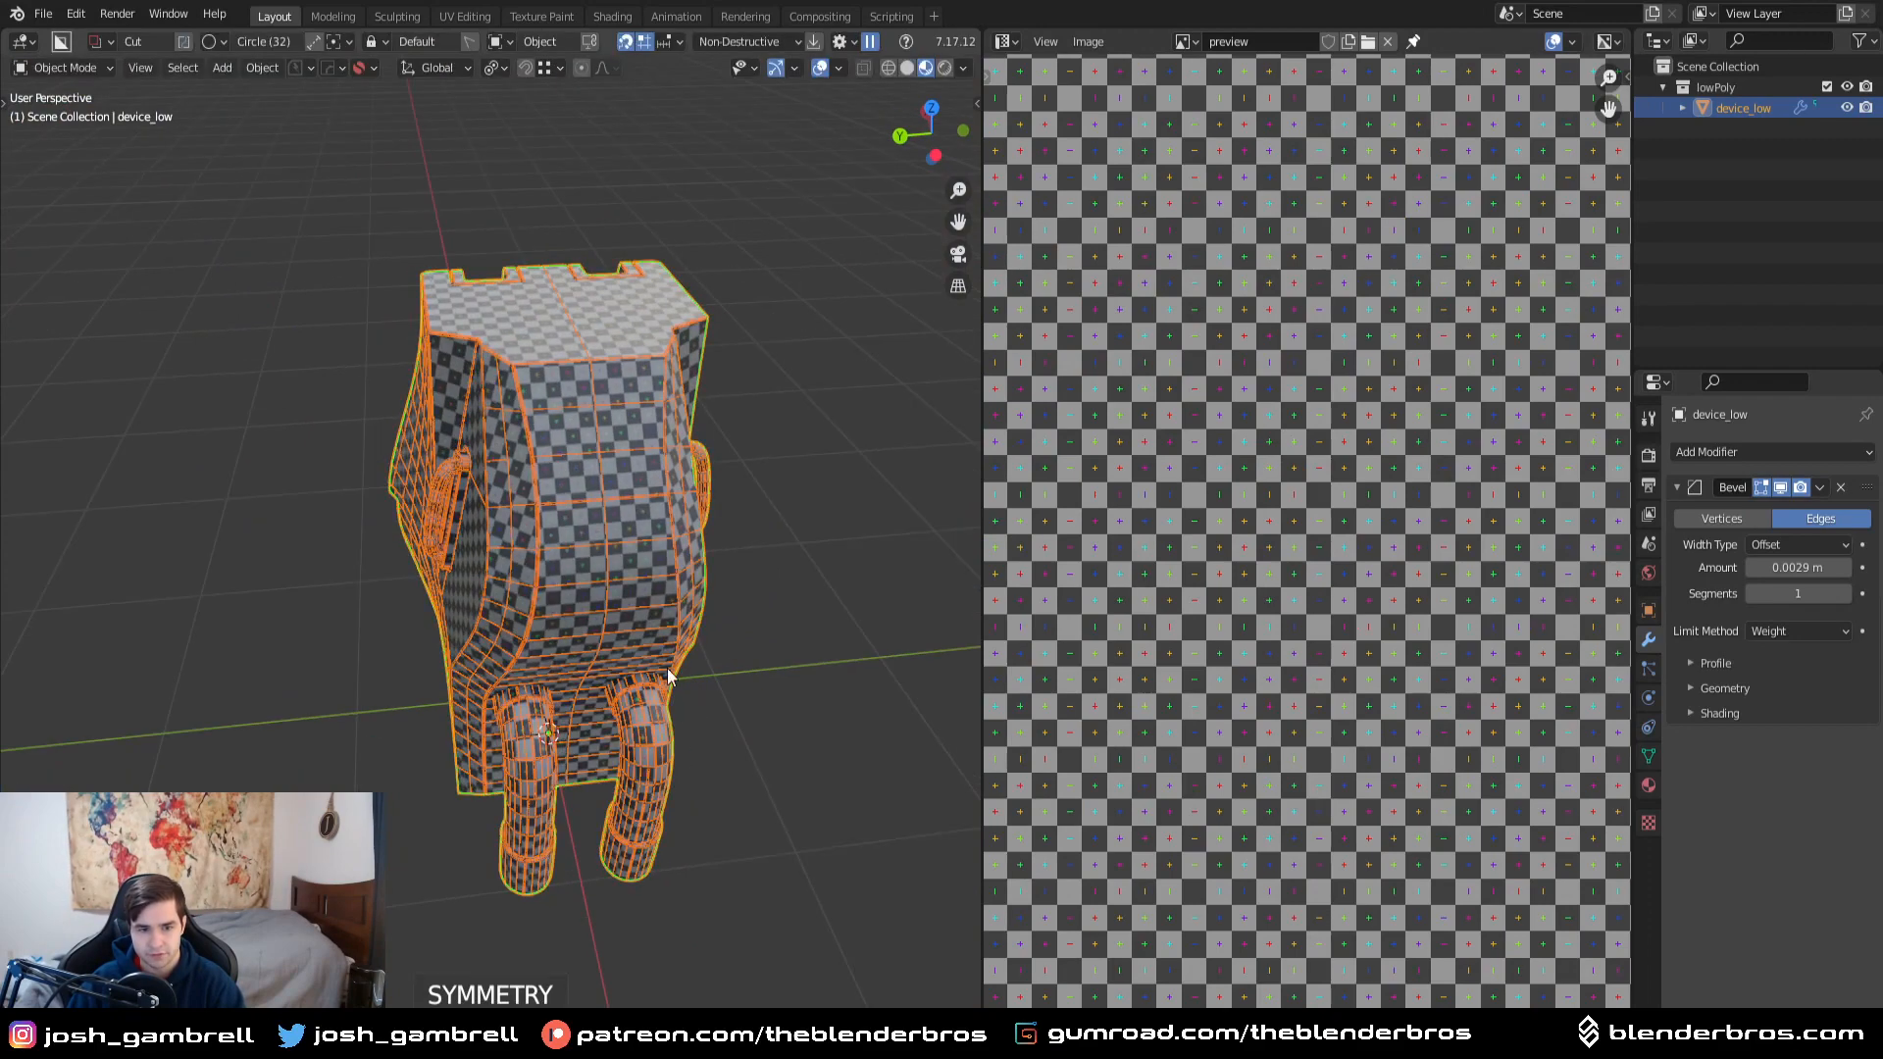
- Select all of the symmetrized mesh and unwrap it
middle_click_drag(711, 715, 696, 593)
key("Tab")
key("a")
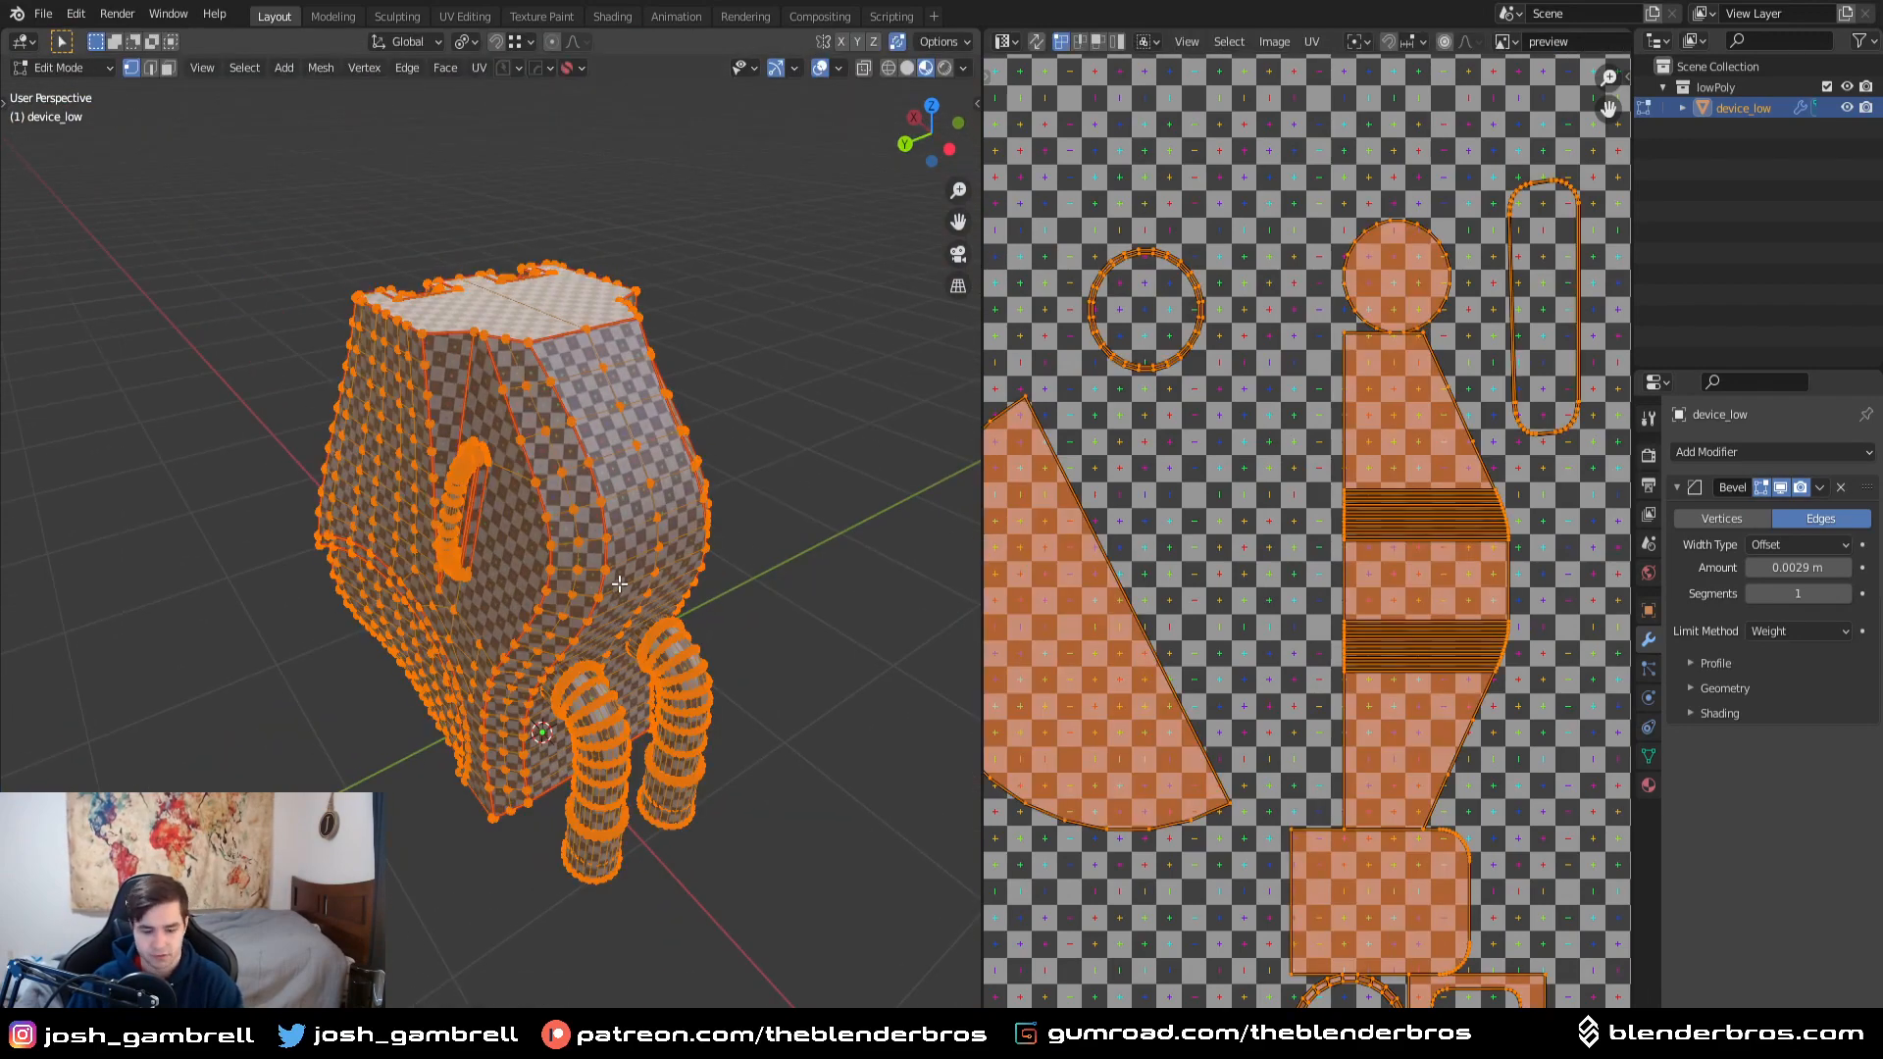
key("u")
left_click(620, 584)
- Check the seams around both pockets and the round disc in edge mode, and unwrap the whole mesh again
key("2")
scroll(619, 584, "up", 3)
middle_click_drag(686, 598, 635, 523)
key("alt+a")
middle_click_drag(655, 414, 293, 414)
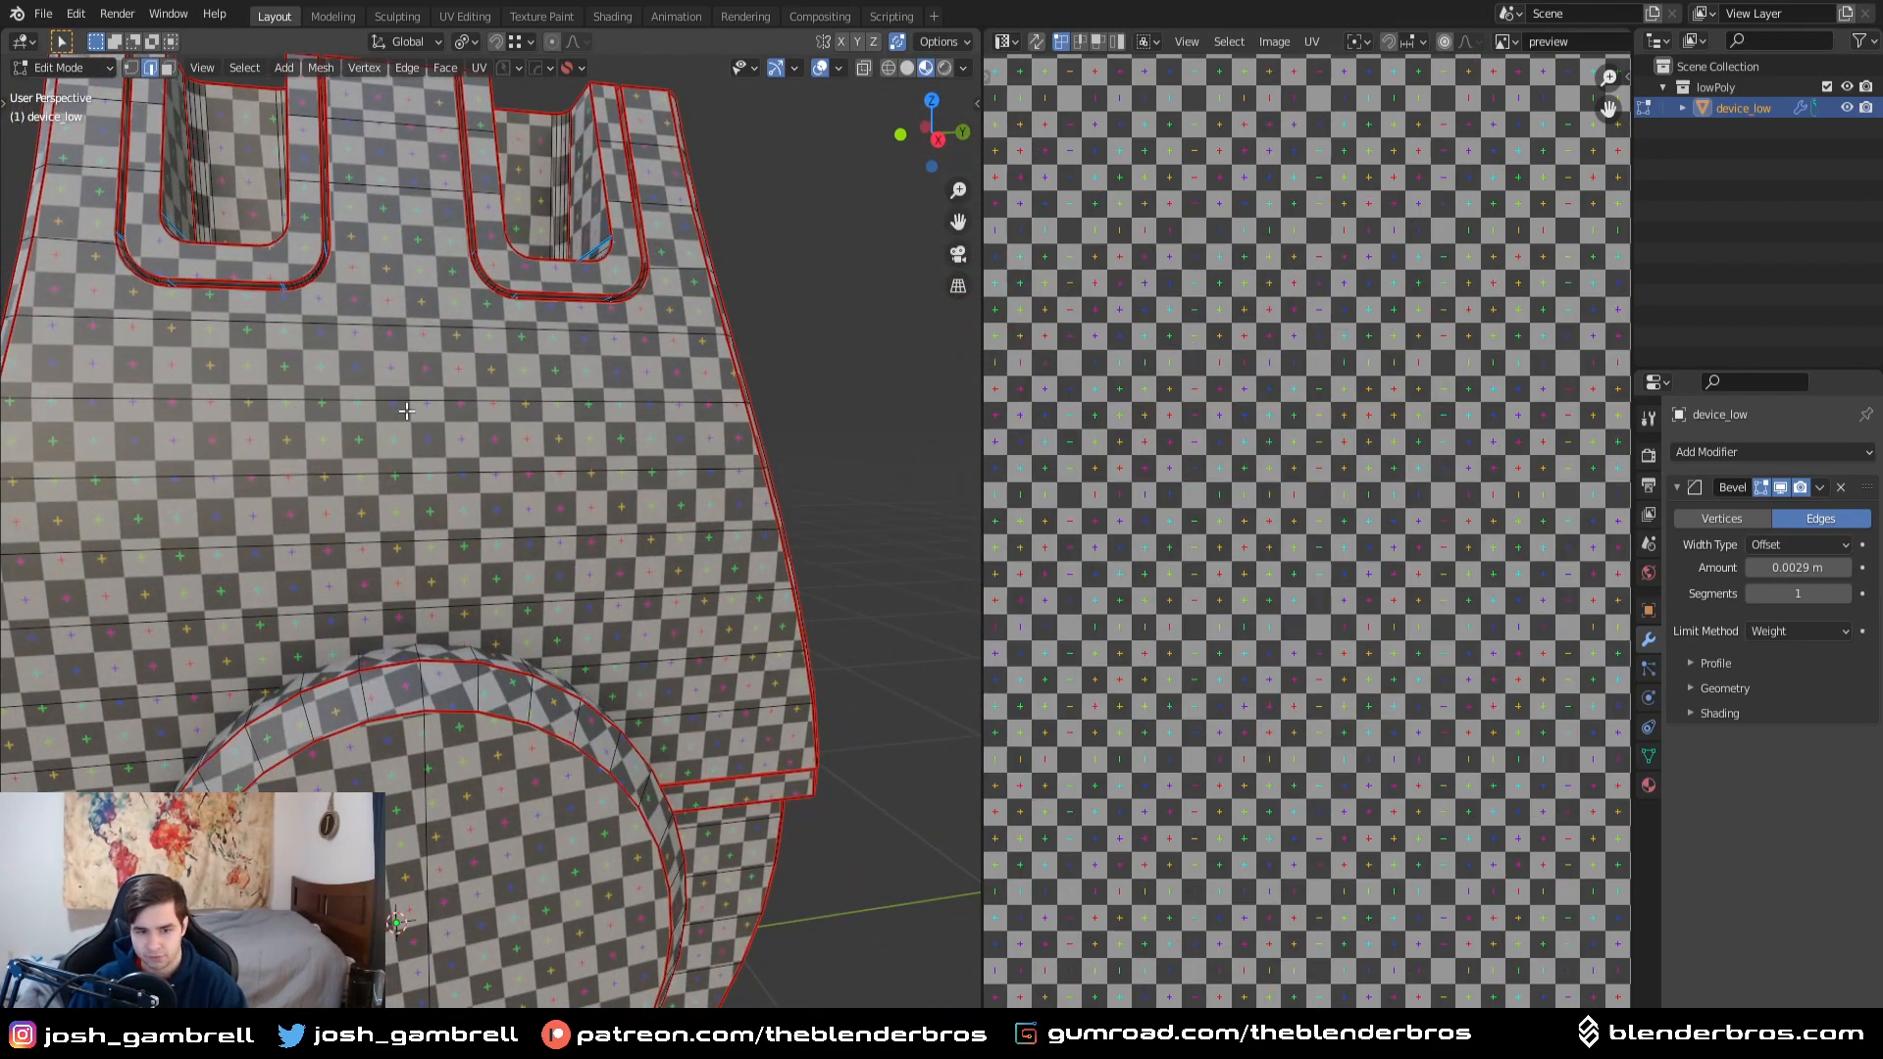
middle_click_drag(406, 411, 598, 551)
middle_click_drag(569, 710, 610, 626)
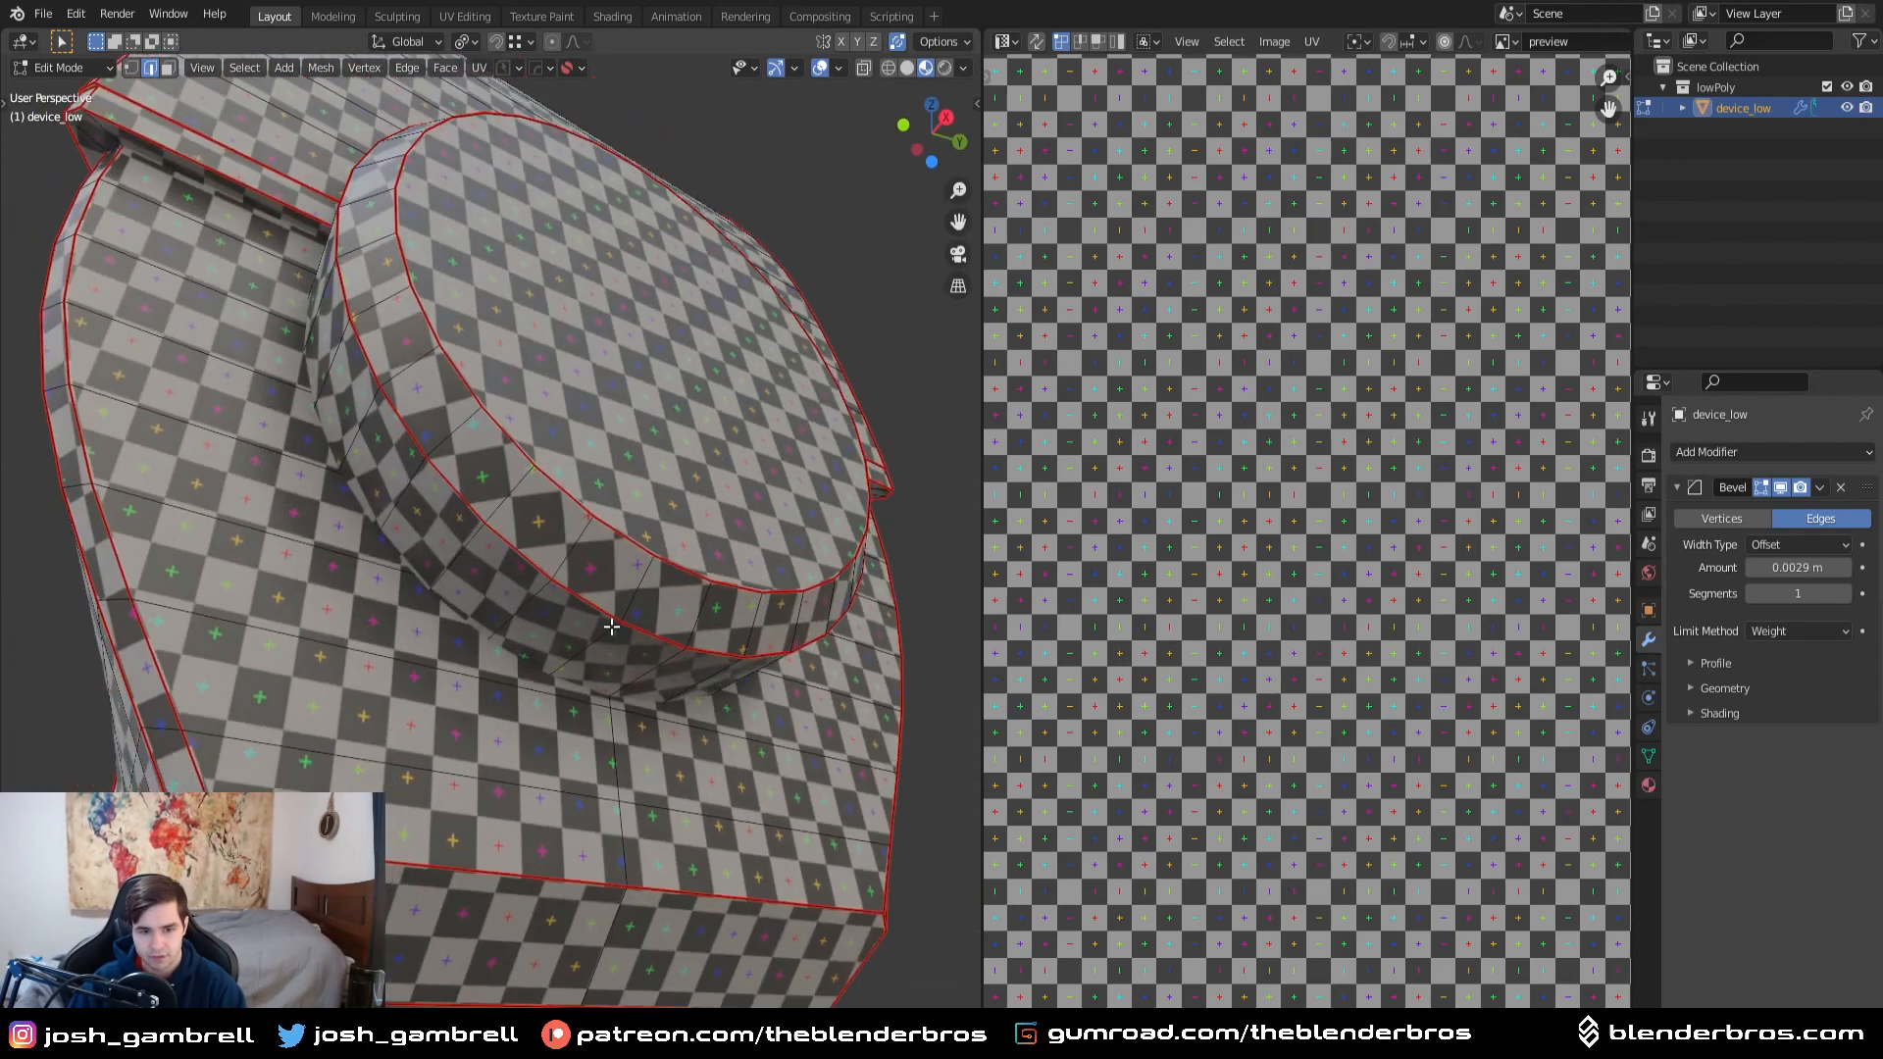
middle_click_drag(656, 822, 583, 652)
key("a")
key("u")
left_click(581, 649)
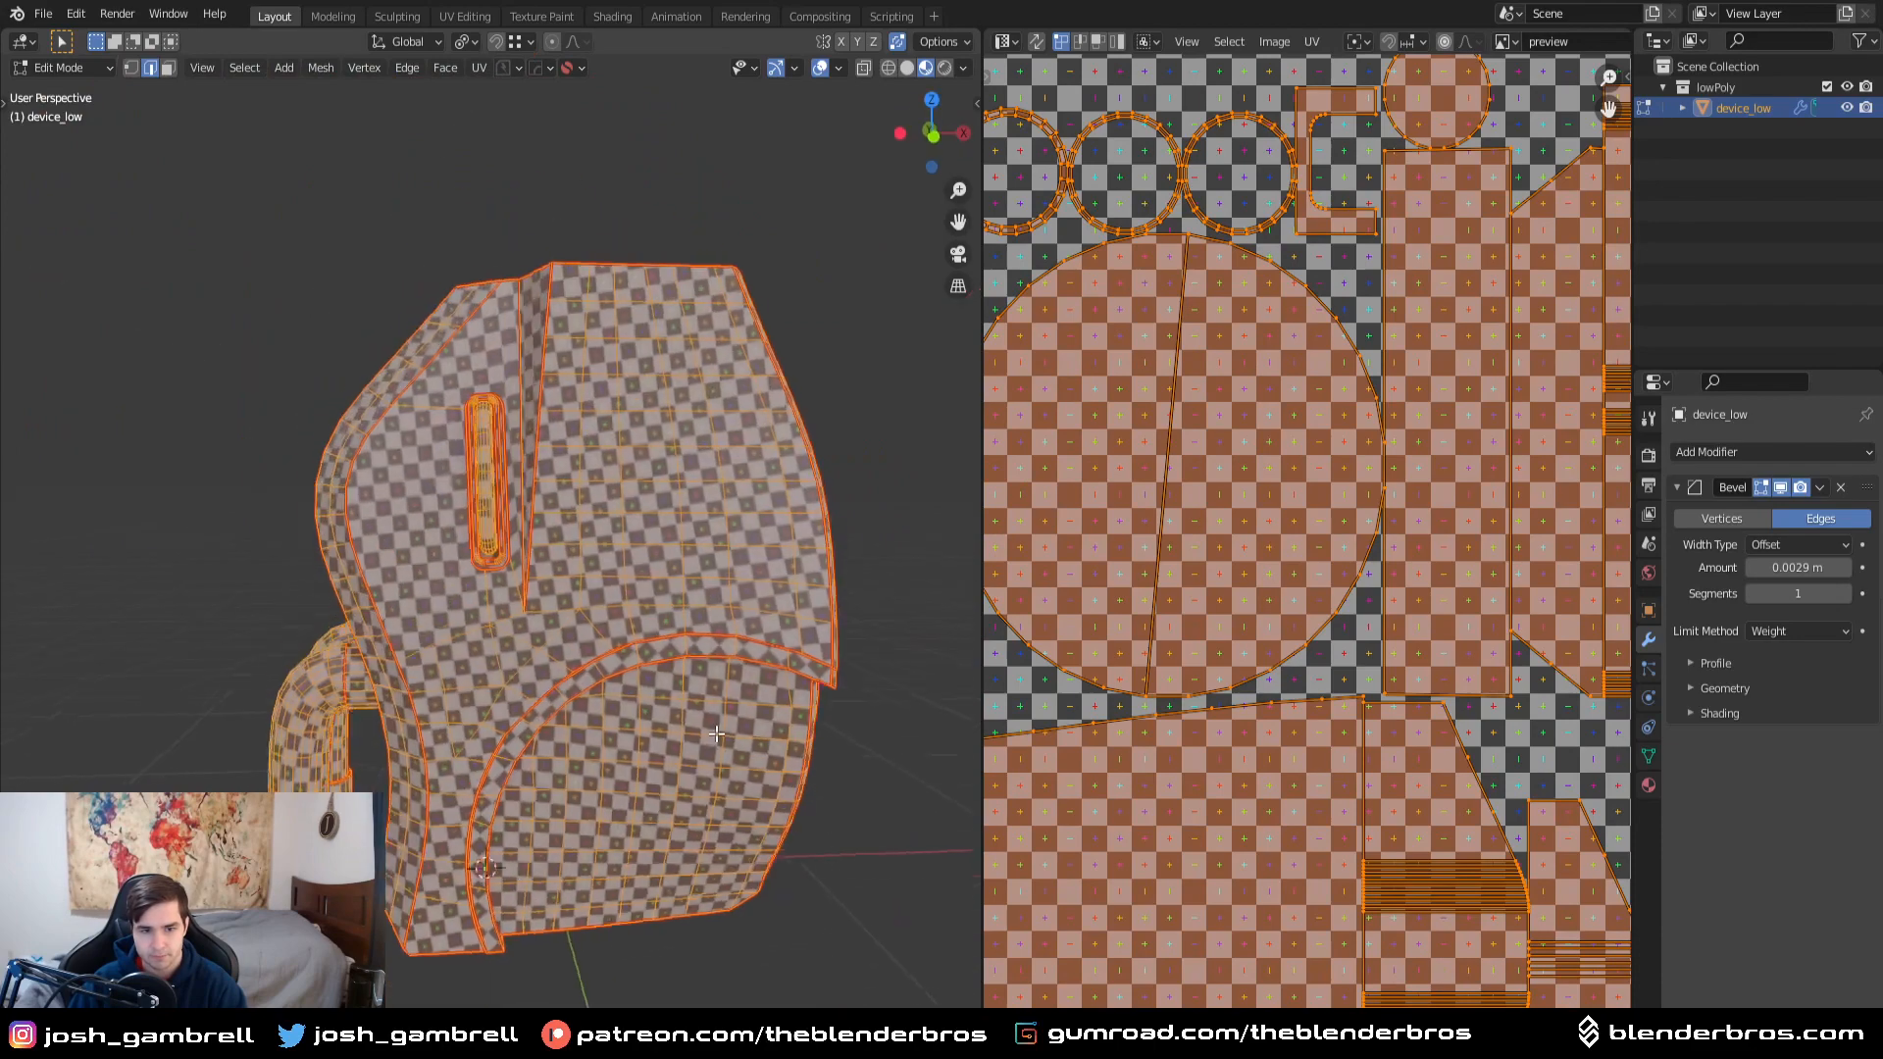
- Examine the checker pattern on the side wall of the round disc, selecting its ring of faces
key("Tab")
middle_click_drag(462, 568, 633, 765)
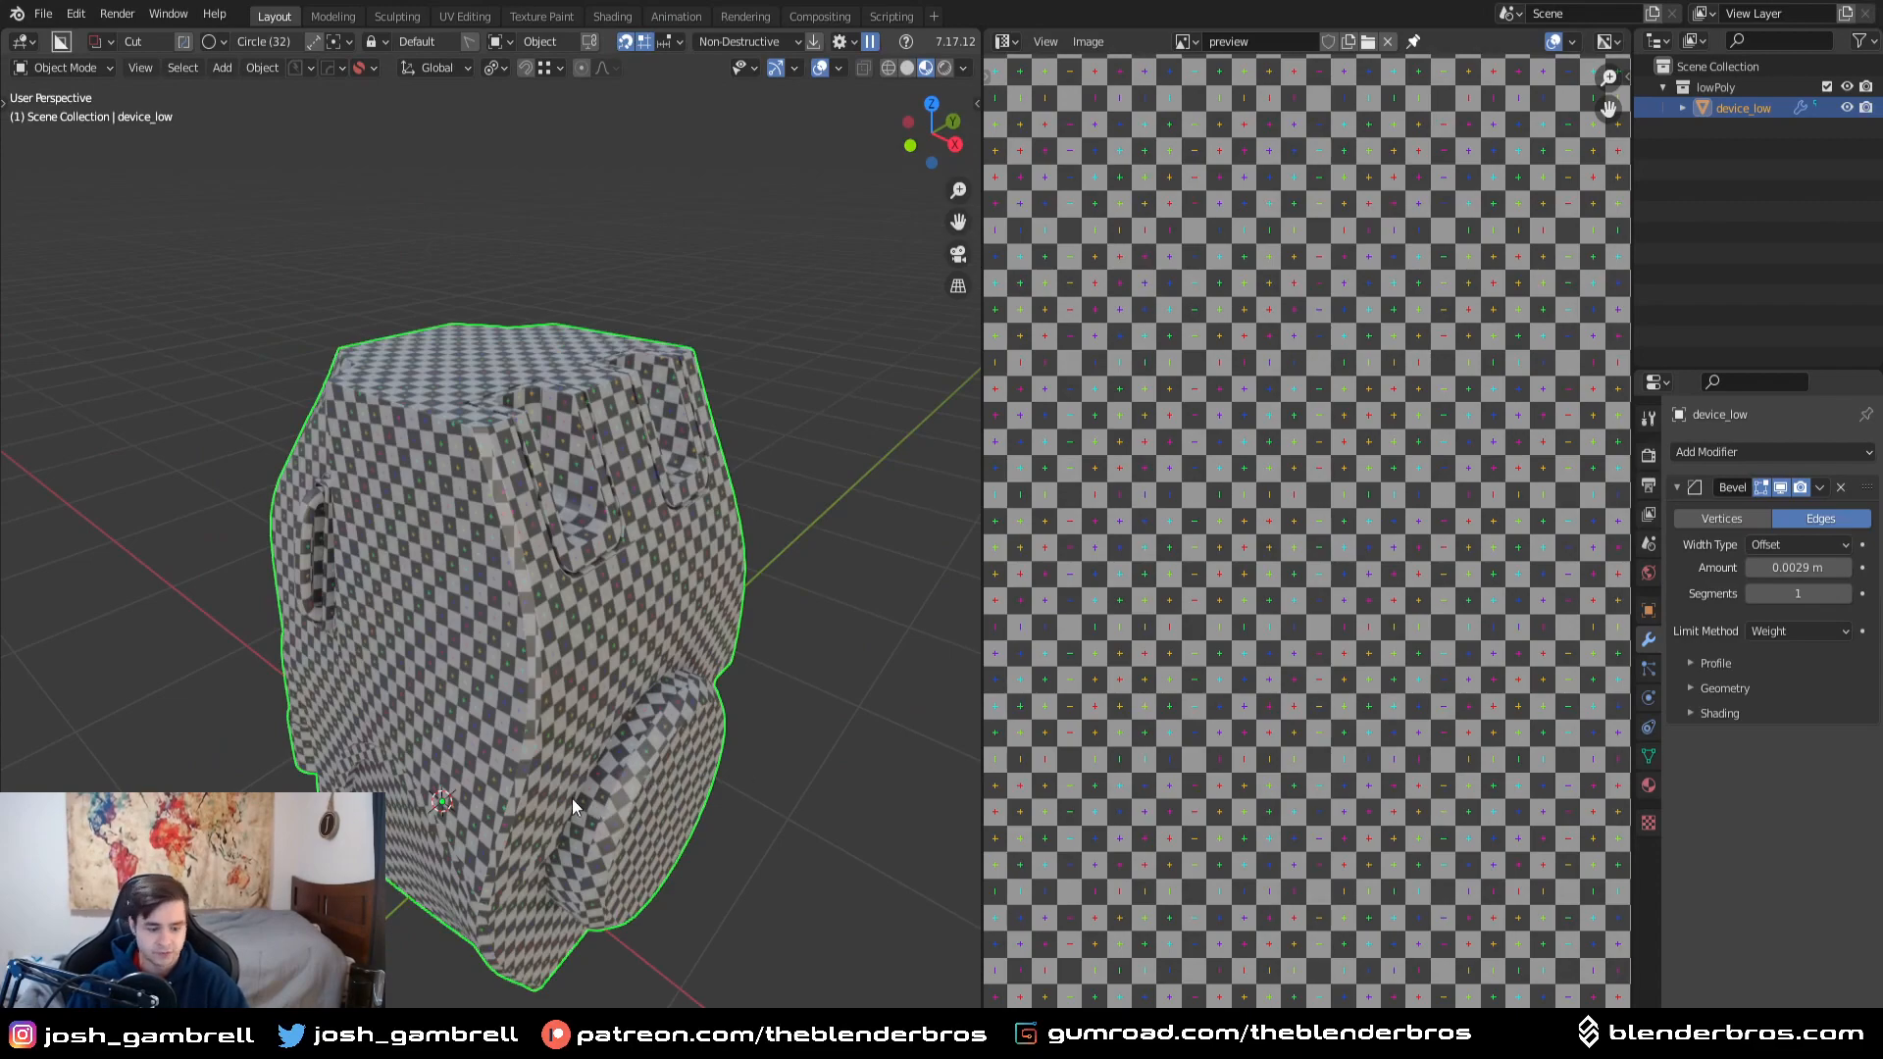
middle_click_drag(650, 769, 434, 880)
scroll(434, 880, "up", 4)
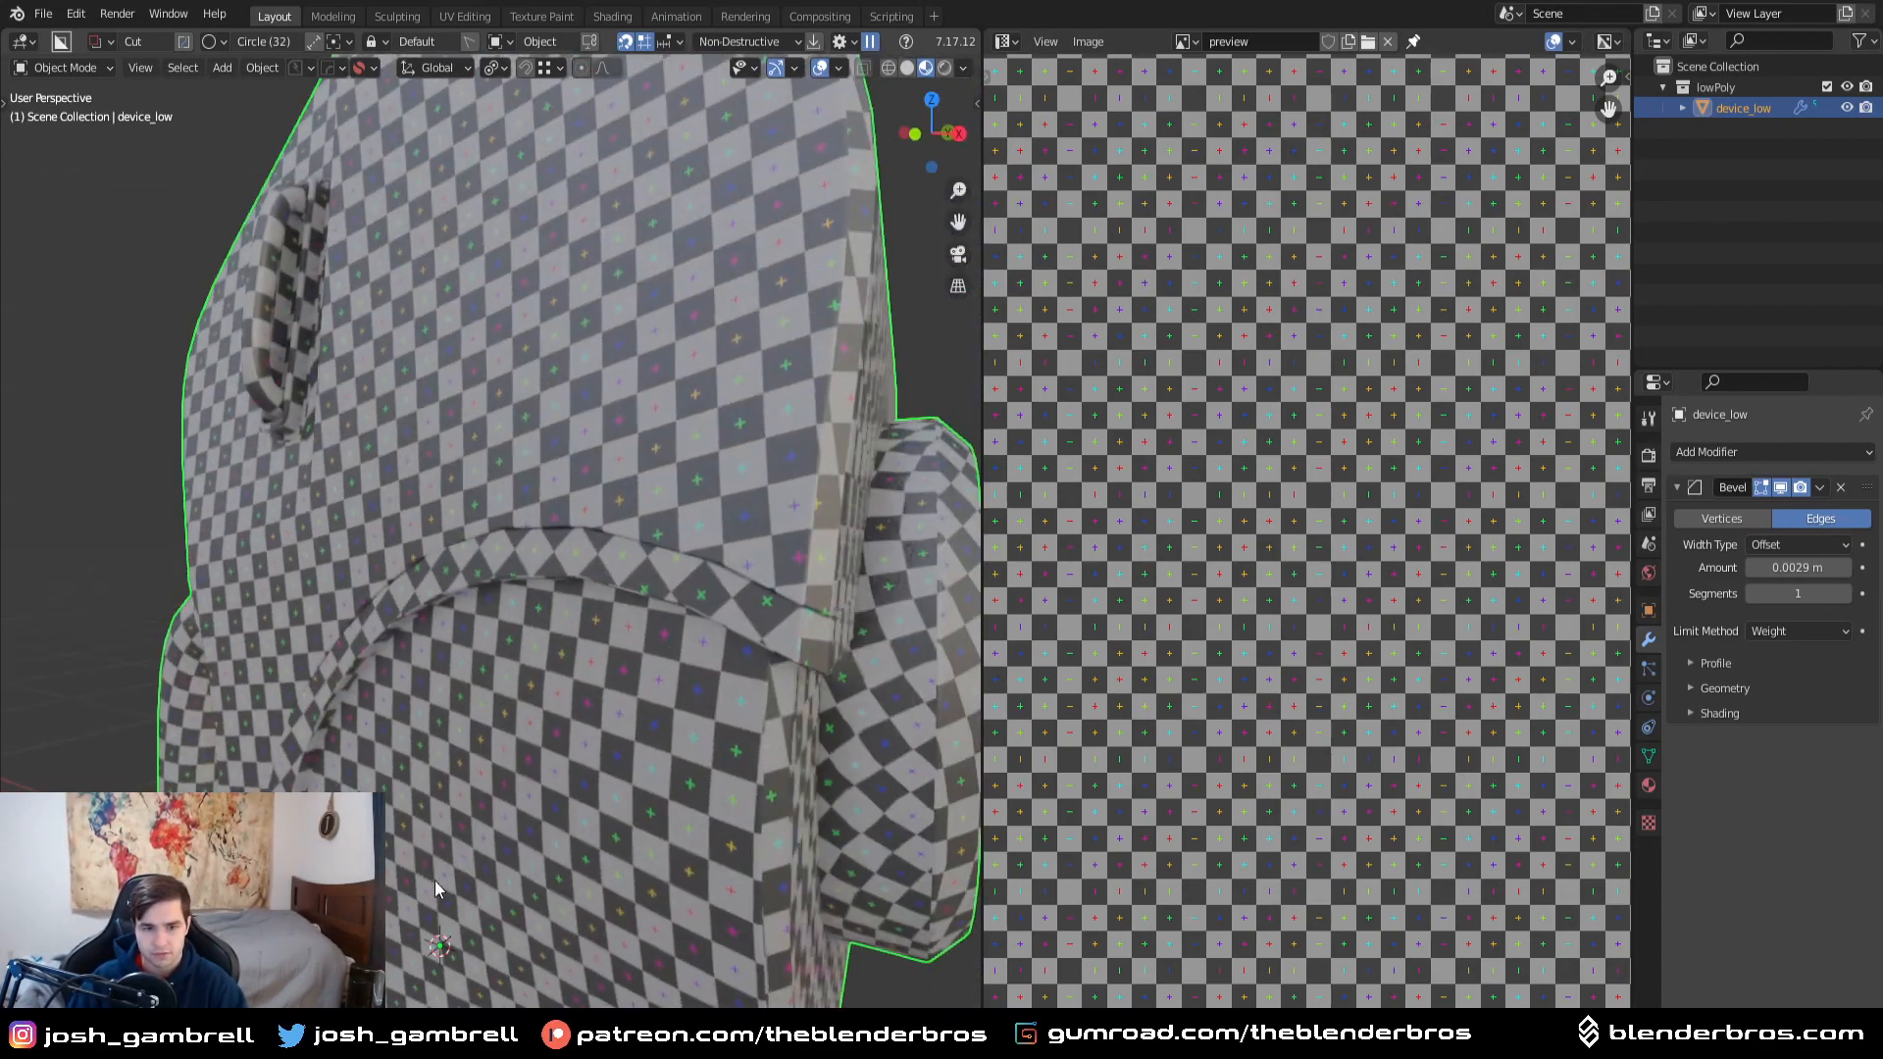
middle_click_drag(497, 794, 471, 650)
scroll(525, 798, "up", 3)
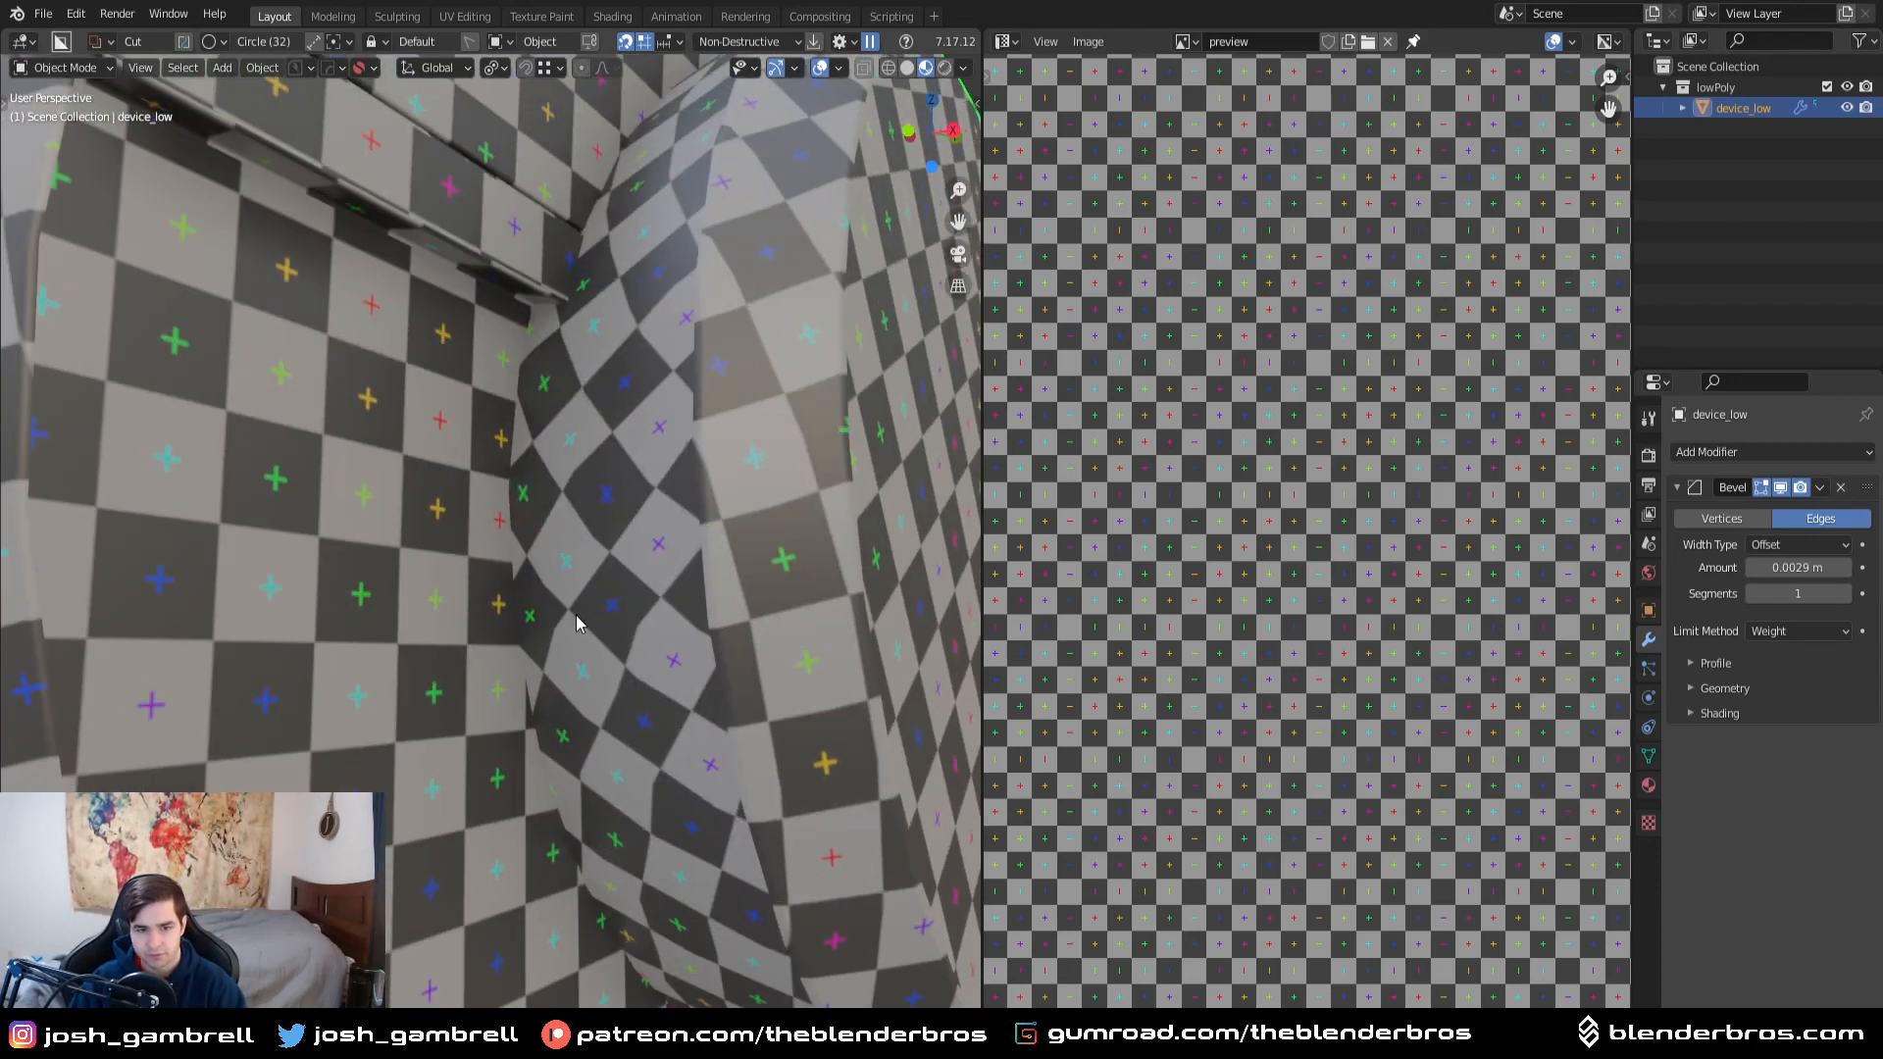
key("Tab")
left_click(559, 843)
key("Tab")
left_click(710, 673)
left_click(629, 617, "alt")
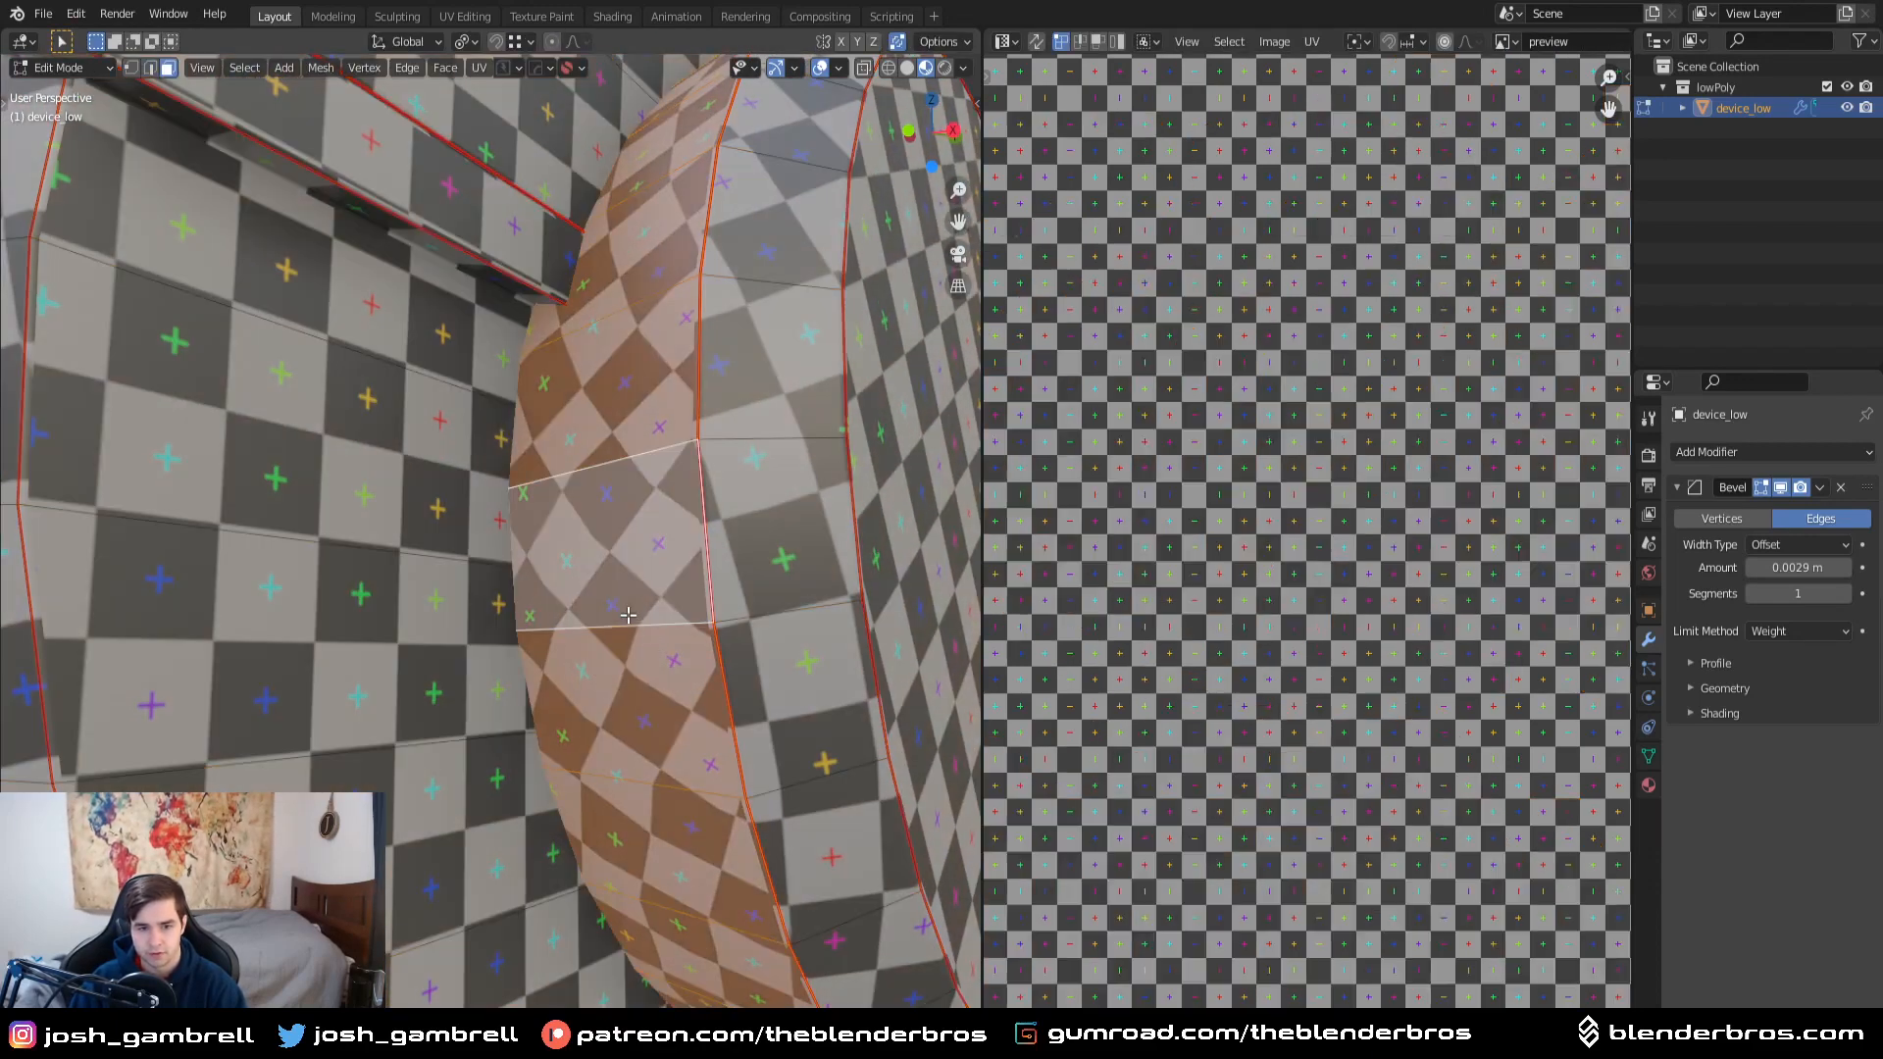
- Mark a seam on the edge crossing the disc's side wall at its top, leaving out the hidden edges behind it
middle_click_drag(665, 753, 516, 756)
key("Tab")
left_click(521, 827)
middle_click_drag(219, 533, 549, 750)
left_click(486, 597, "alt")
scroll(486, 596, "down", 2)
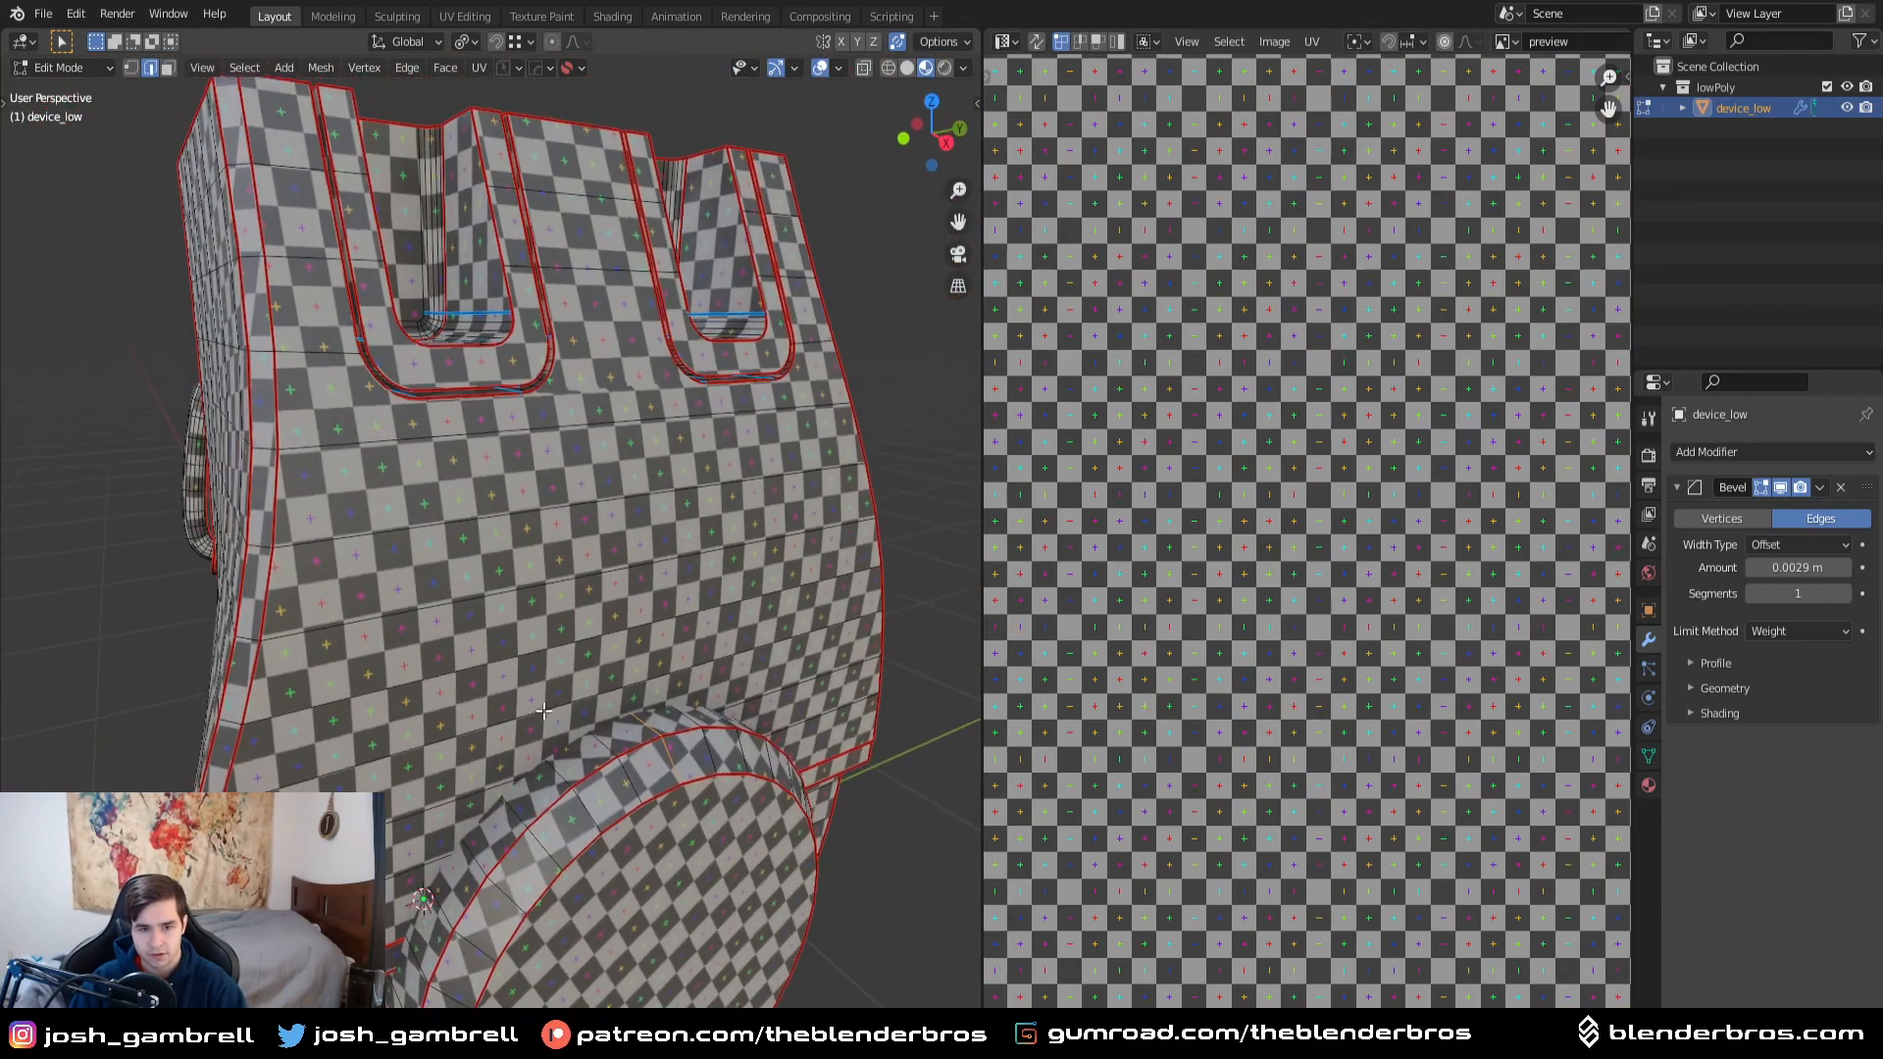
left_click(653, 767, "alt")
mouse_move(658, 774)
middle_mouse_down()
mouse_move(637, 737)
mouse_move(520, 739)
middle_mouse_up()
key("shift+z")
key("b")
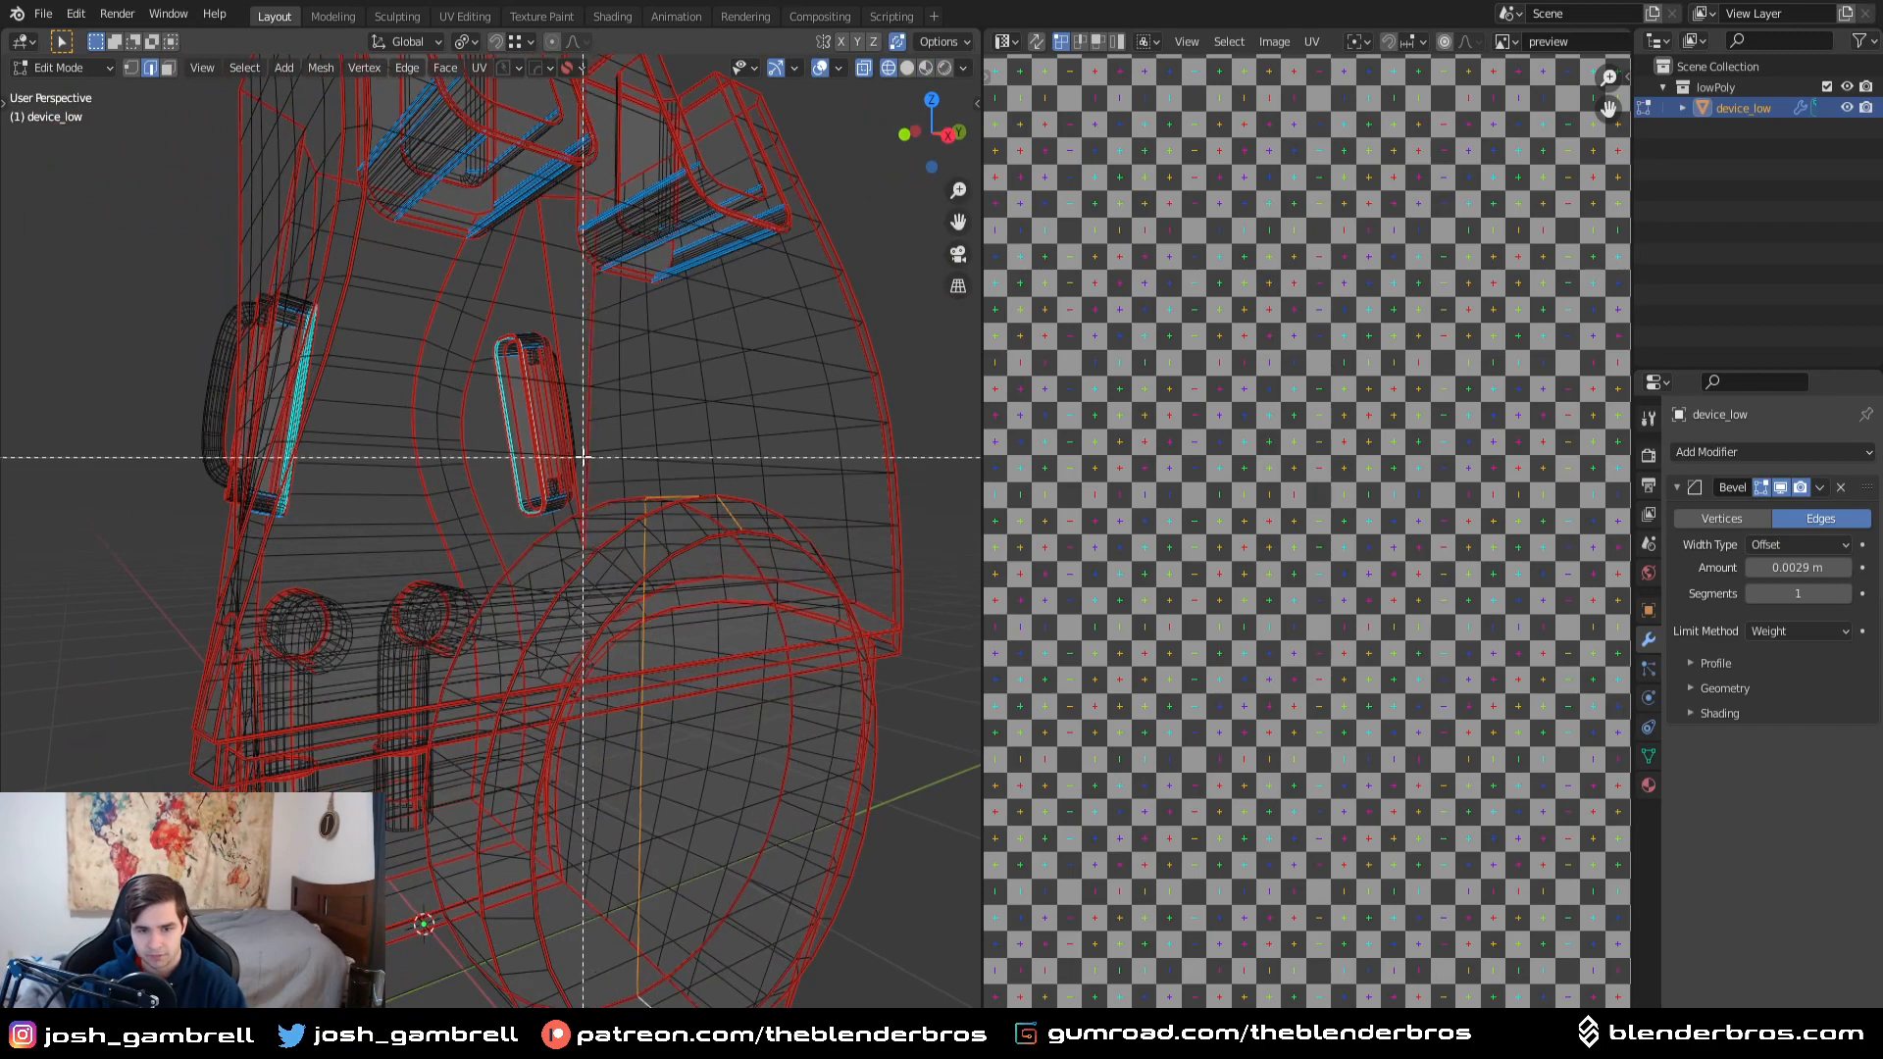
middle_click_drag(592, 449, 845, 655)
mouse_move(583, 475)
middle_mouse_down()
mouse_move(775, 850)
mouse_move(709, 818)
middle_mouse_up()
key("shift+z")
right_click(709, 819)
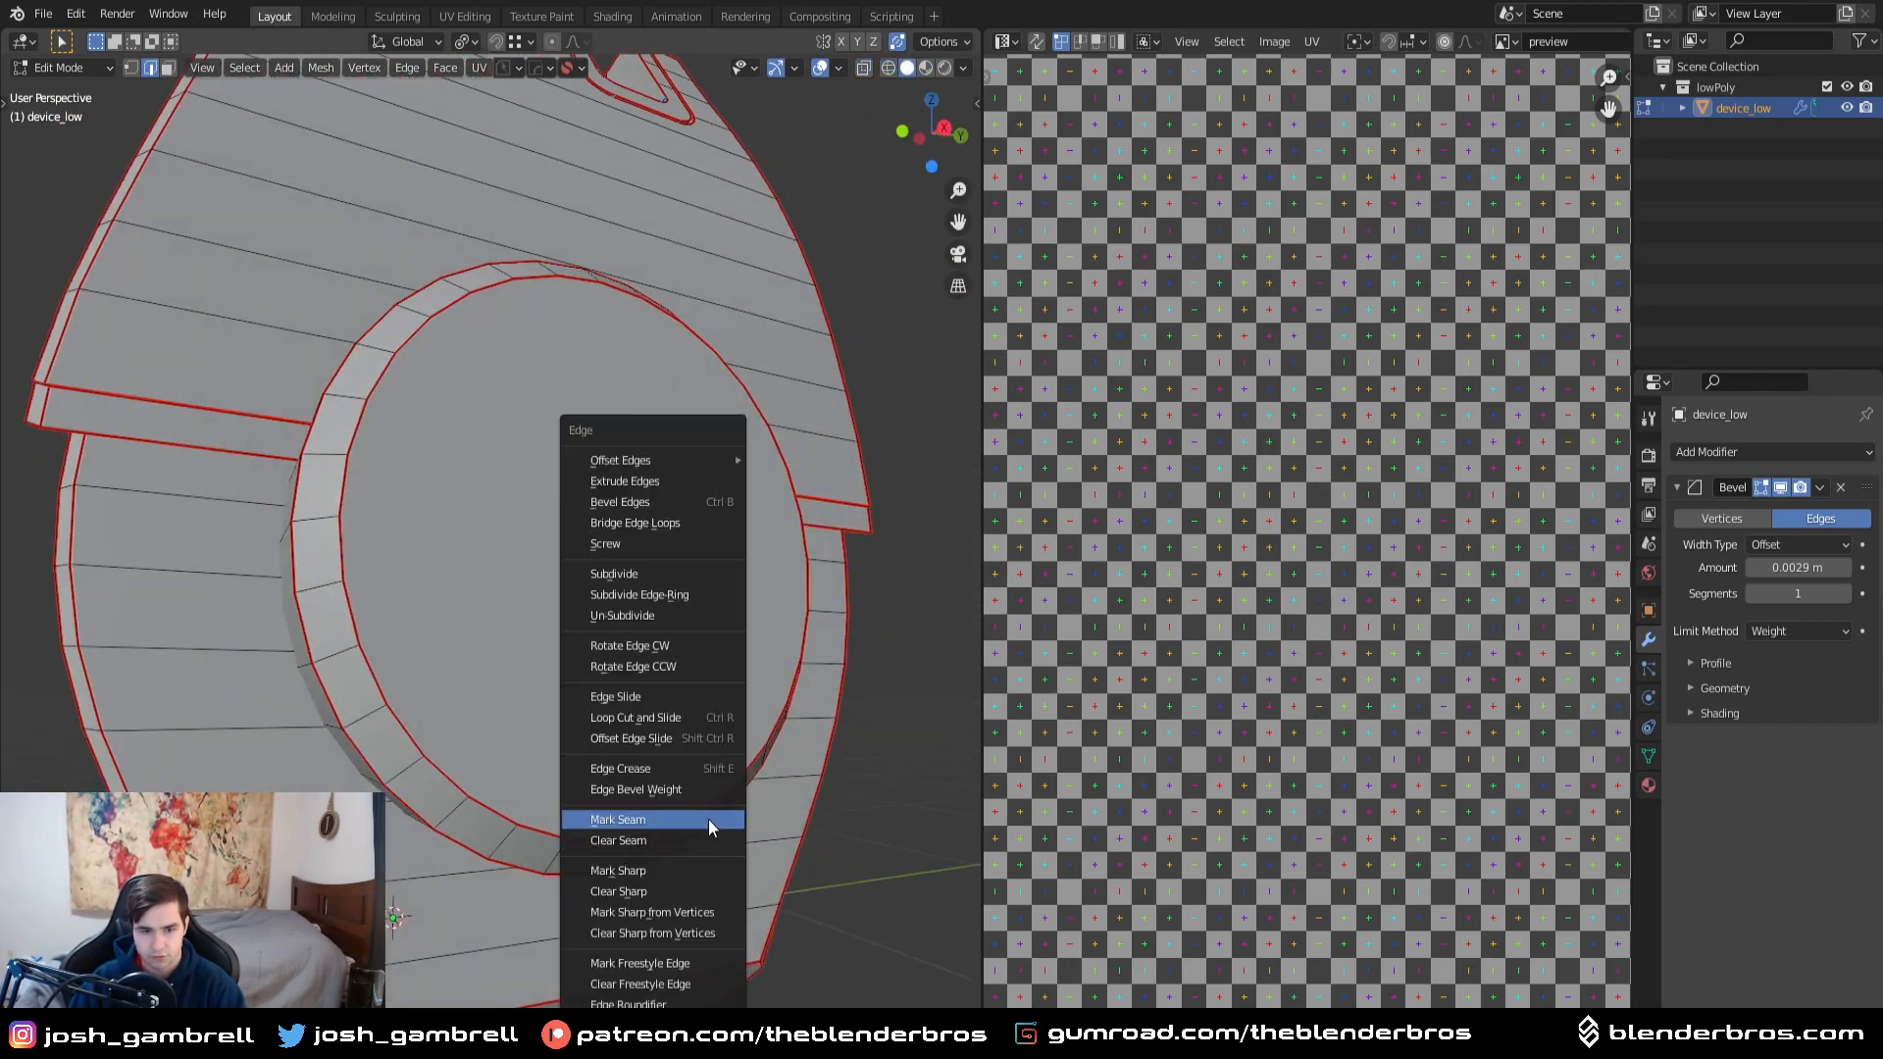
left_click(707, 823)
- Restore the textured shading, unwrap the whole mesh with the disc wall seam and check the result
left_click(926, 68)
key("a")
key("u")
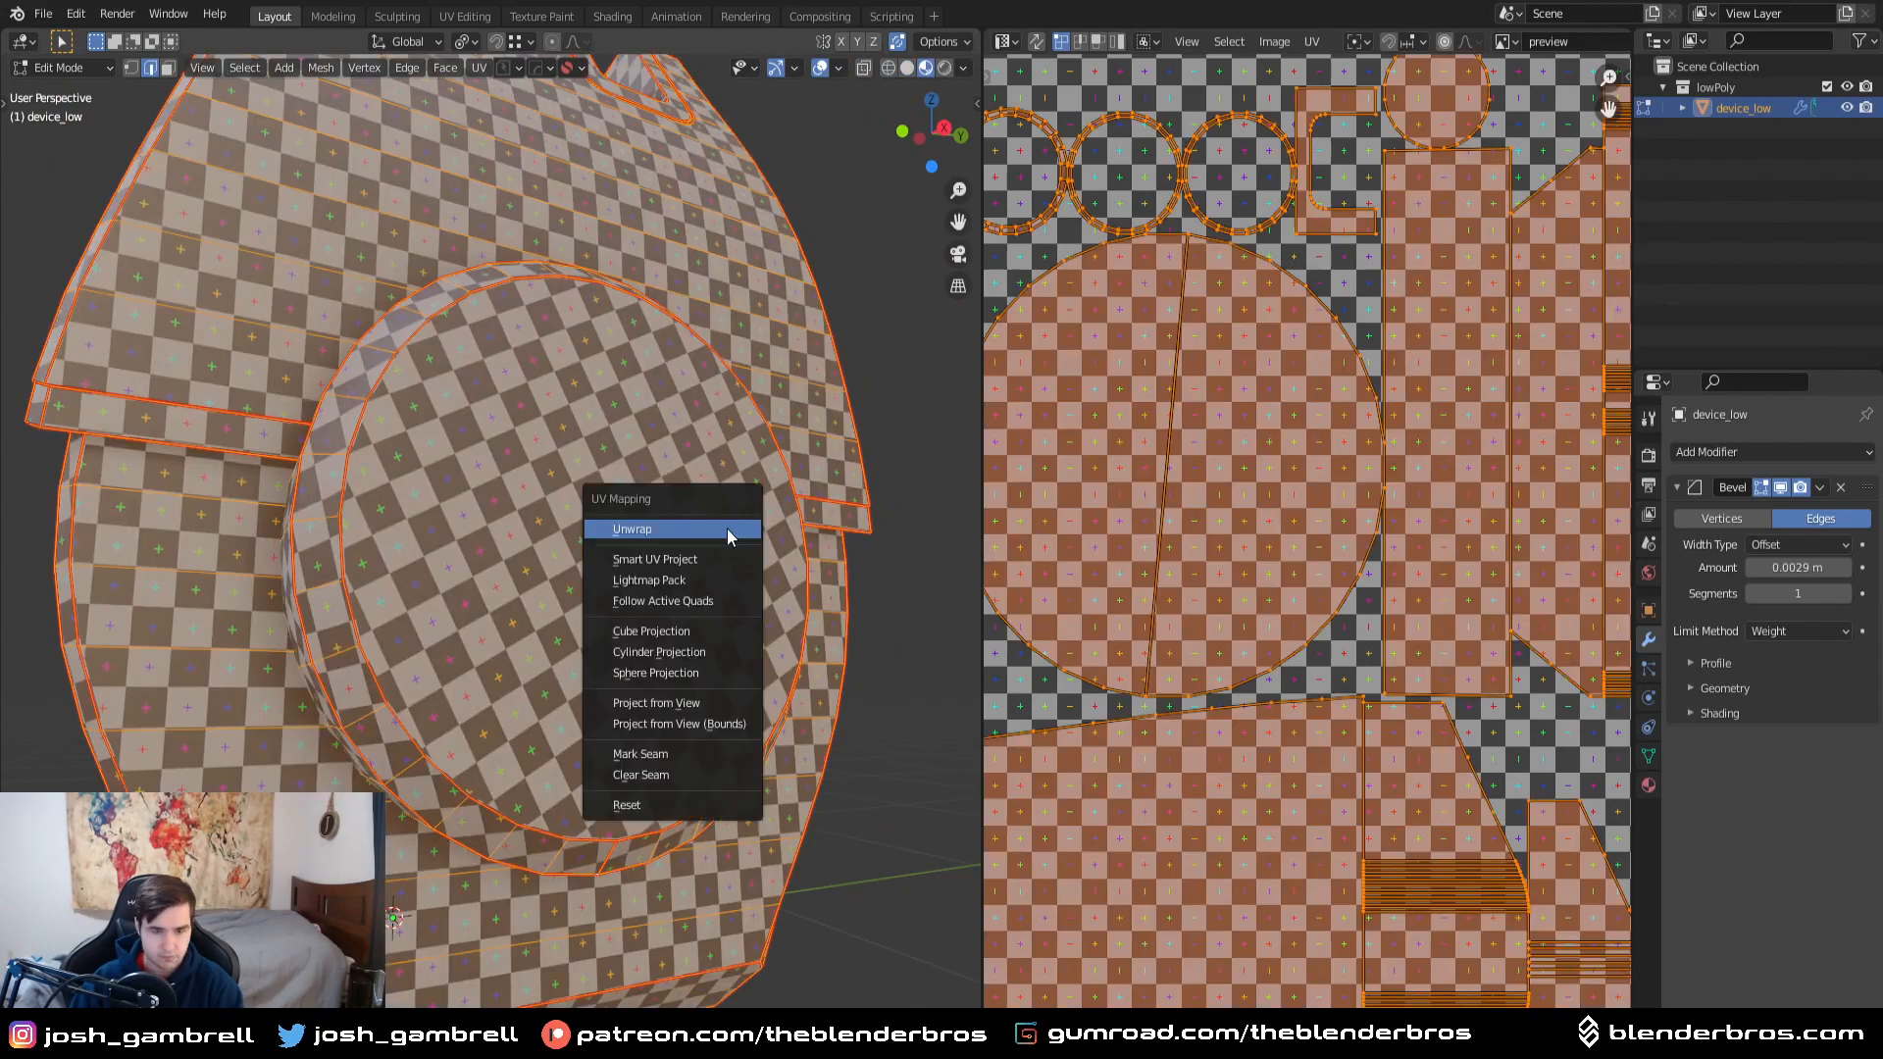
left_click(727, 528)
middle_click_drag(722, 573, 716, 655)
key("Tab")
key("Tab")
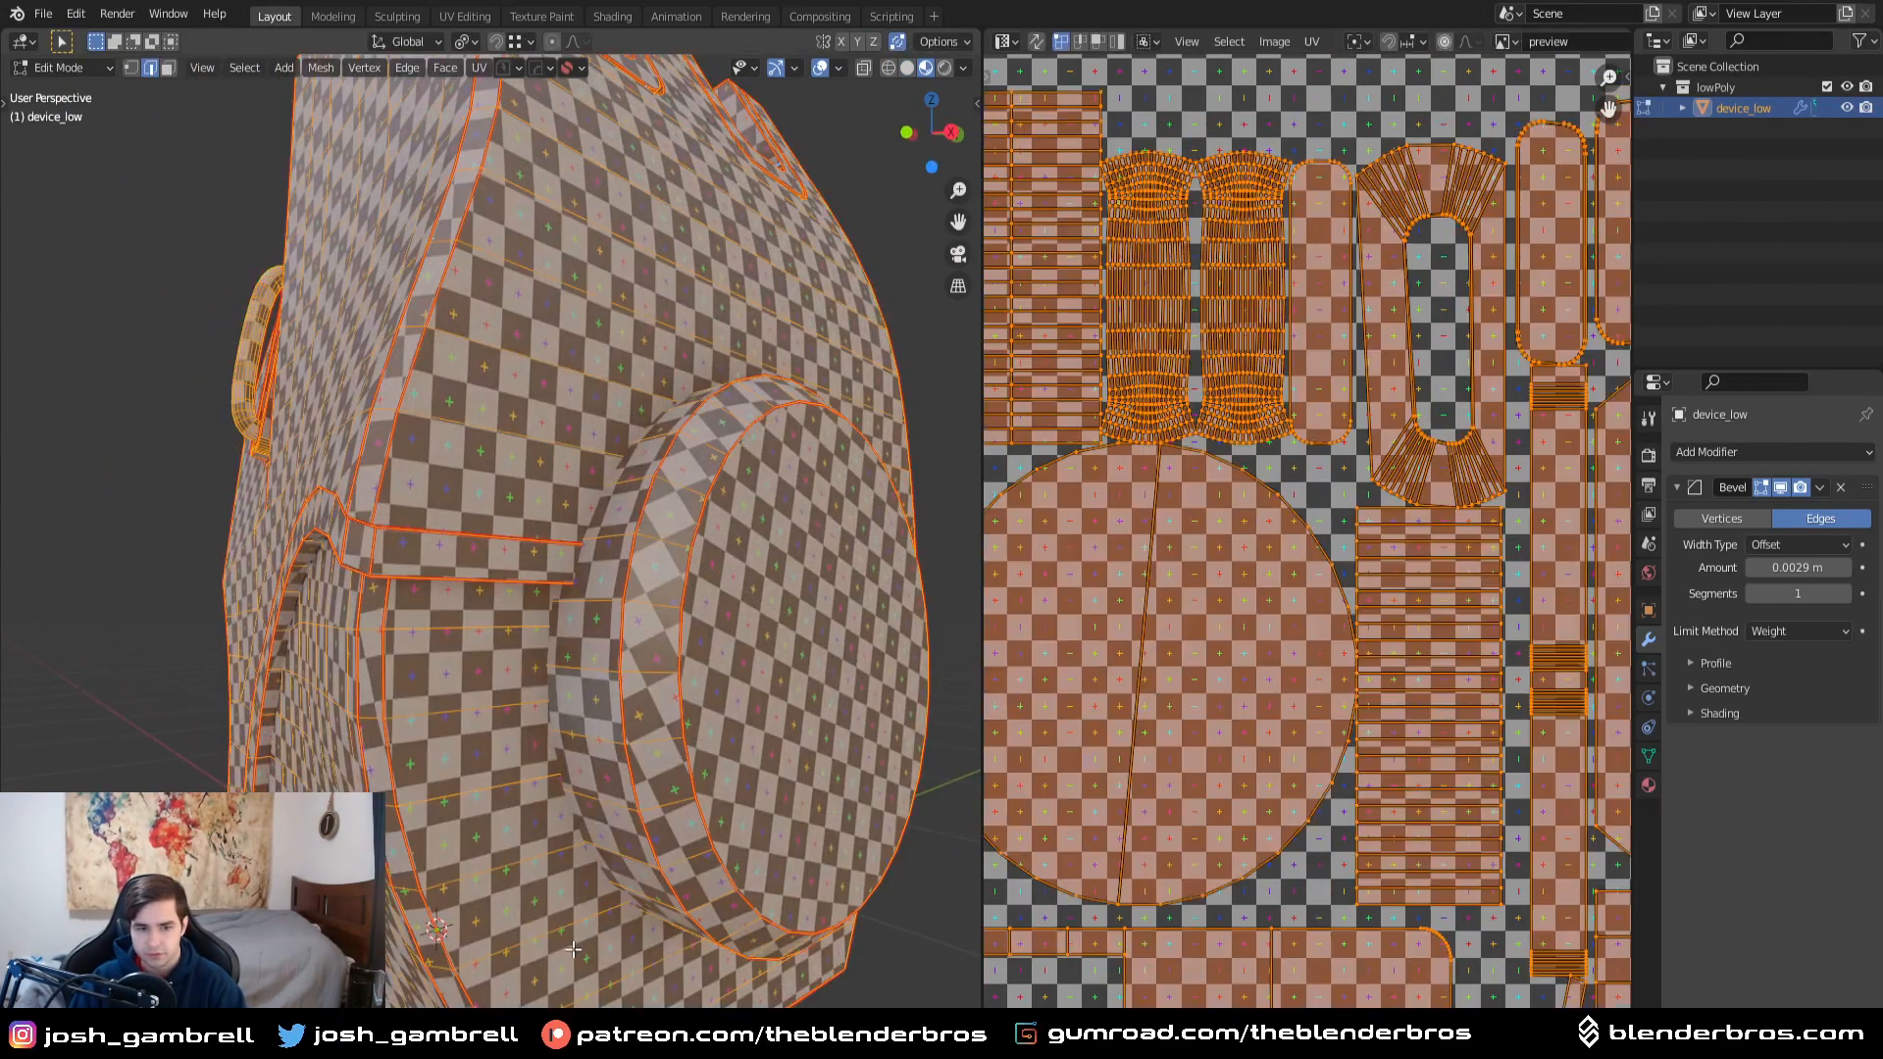
- Clear the seam along the edge loop between the disc's side wall and its bevelled rim
scroll(674, 890, "up", 3)
key("alt+a")
middle_click_drag(815, 816, 758, 797)
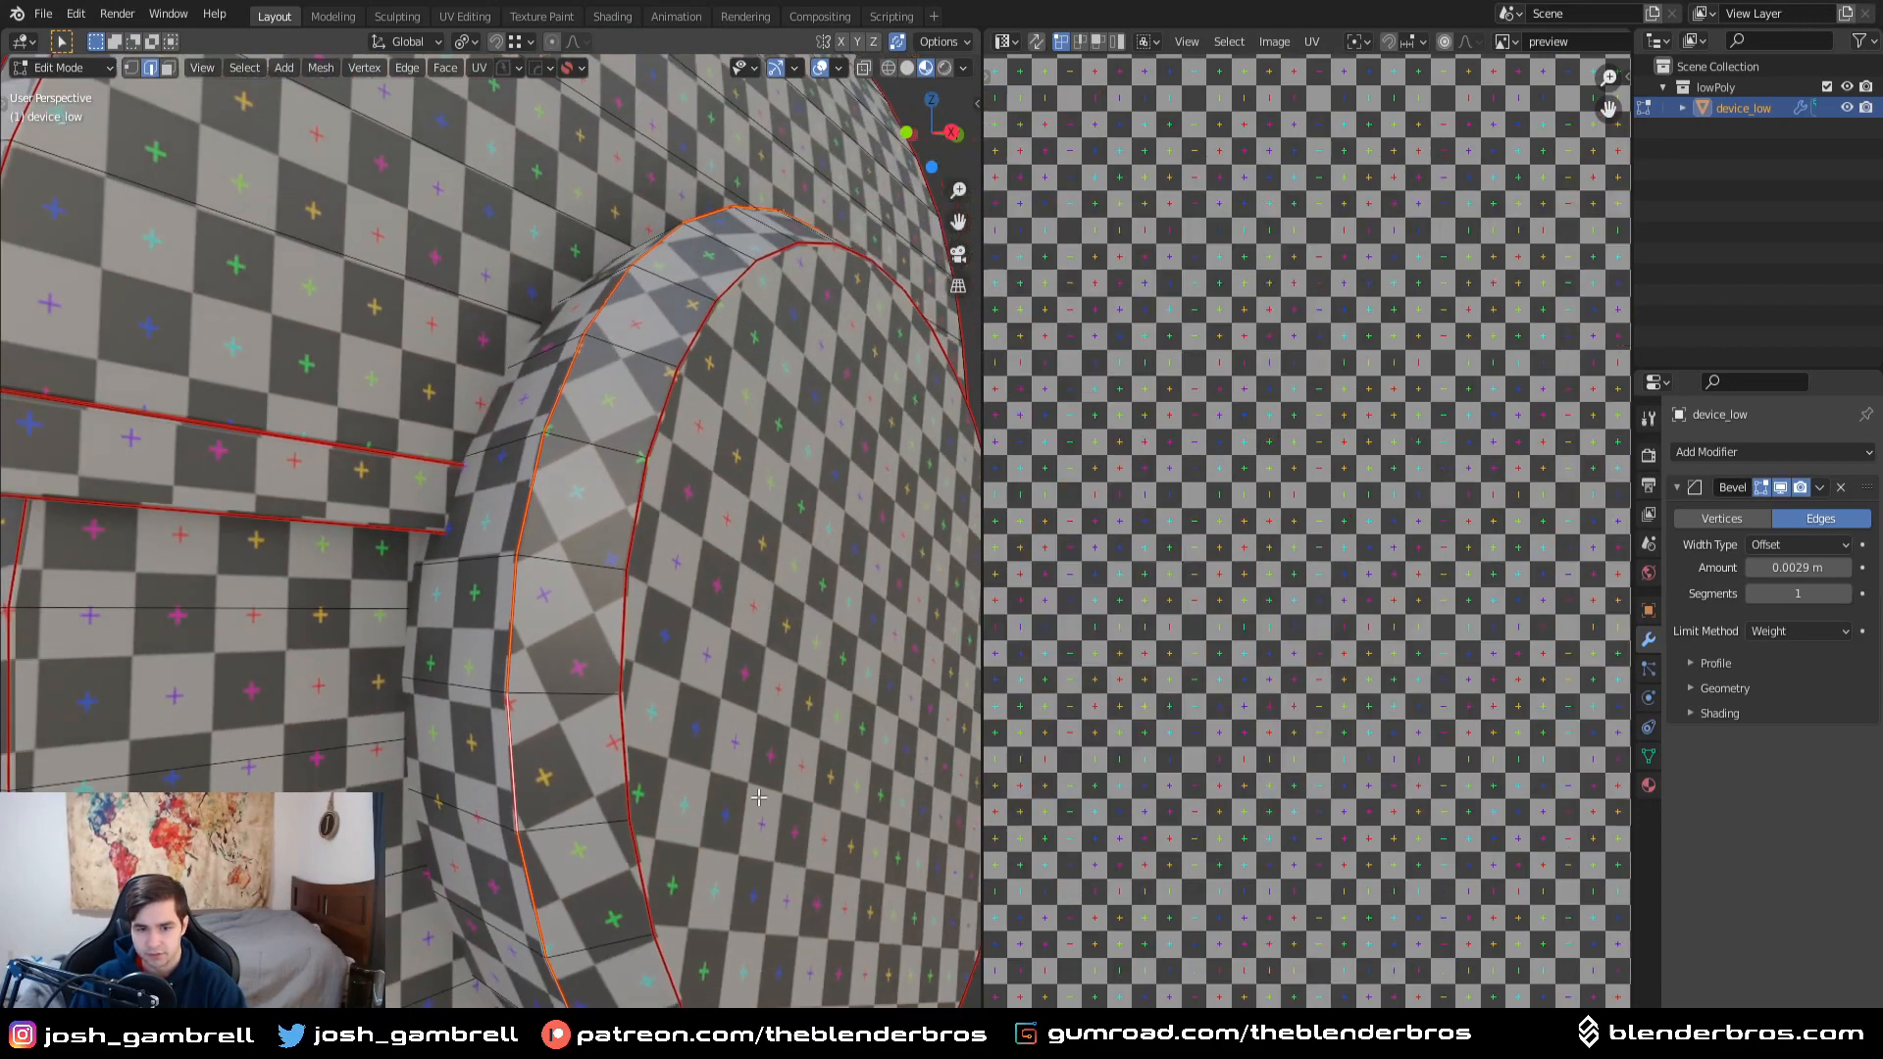
right_click(701, 776)
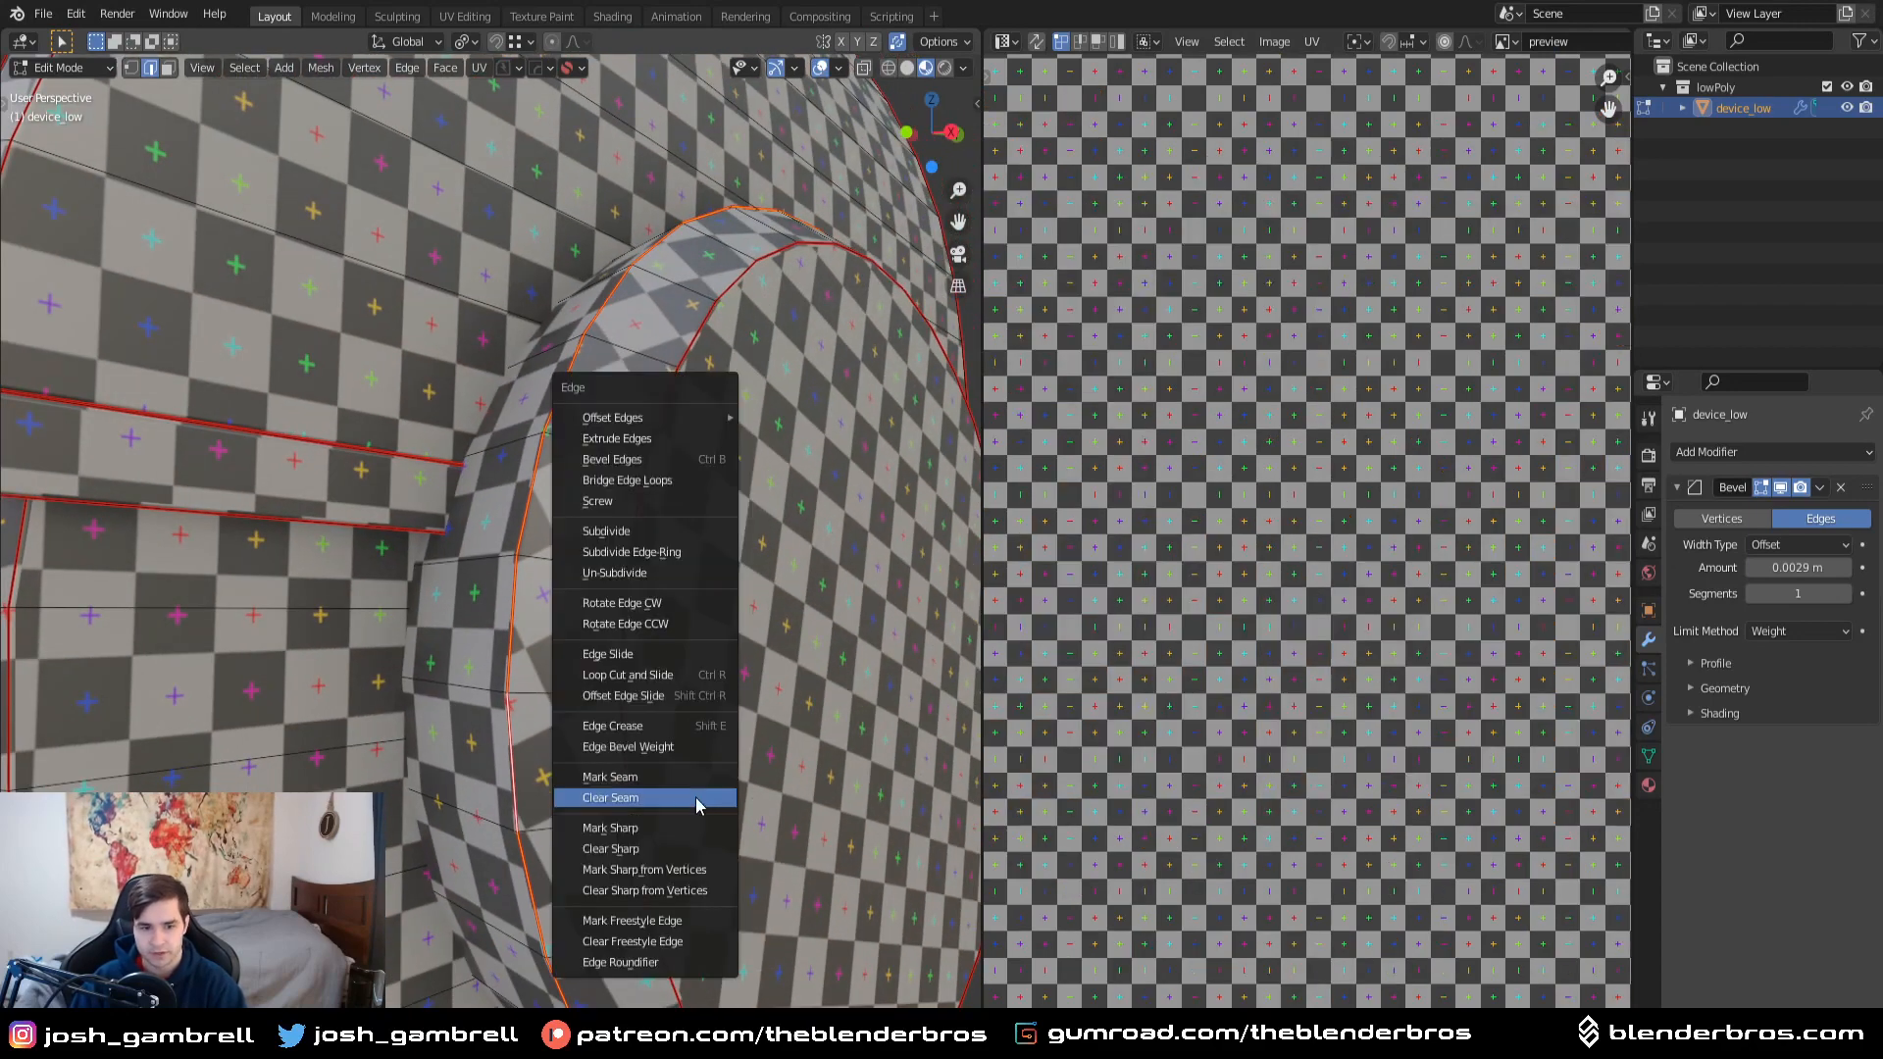
left_click(714, 777)
- Unwrap the whole mesh without the rim loop seam and check the checker pattern on the disc
key("a")
key("u")
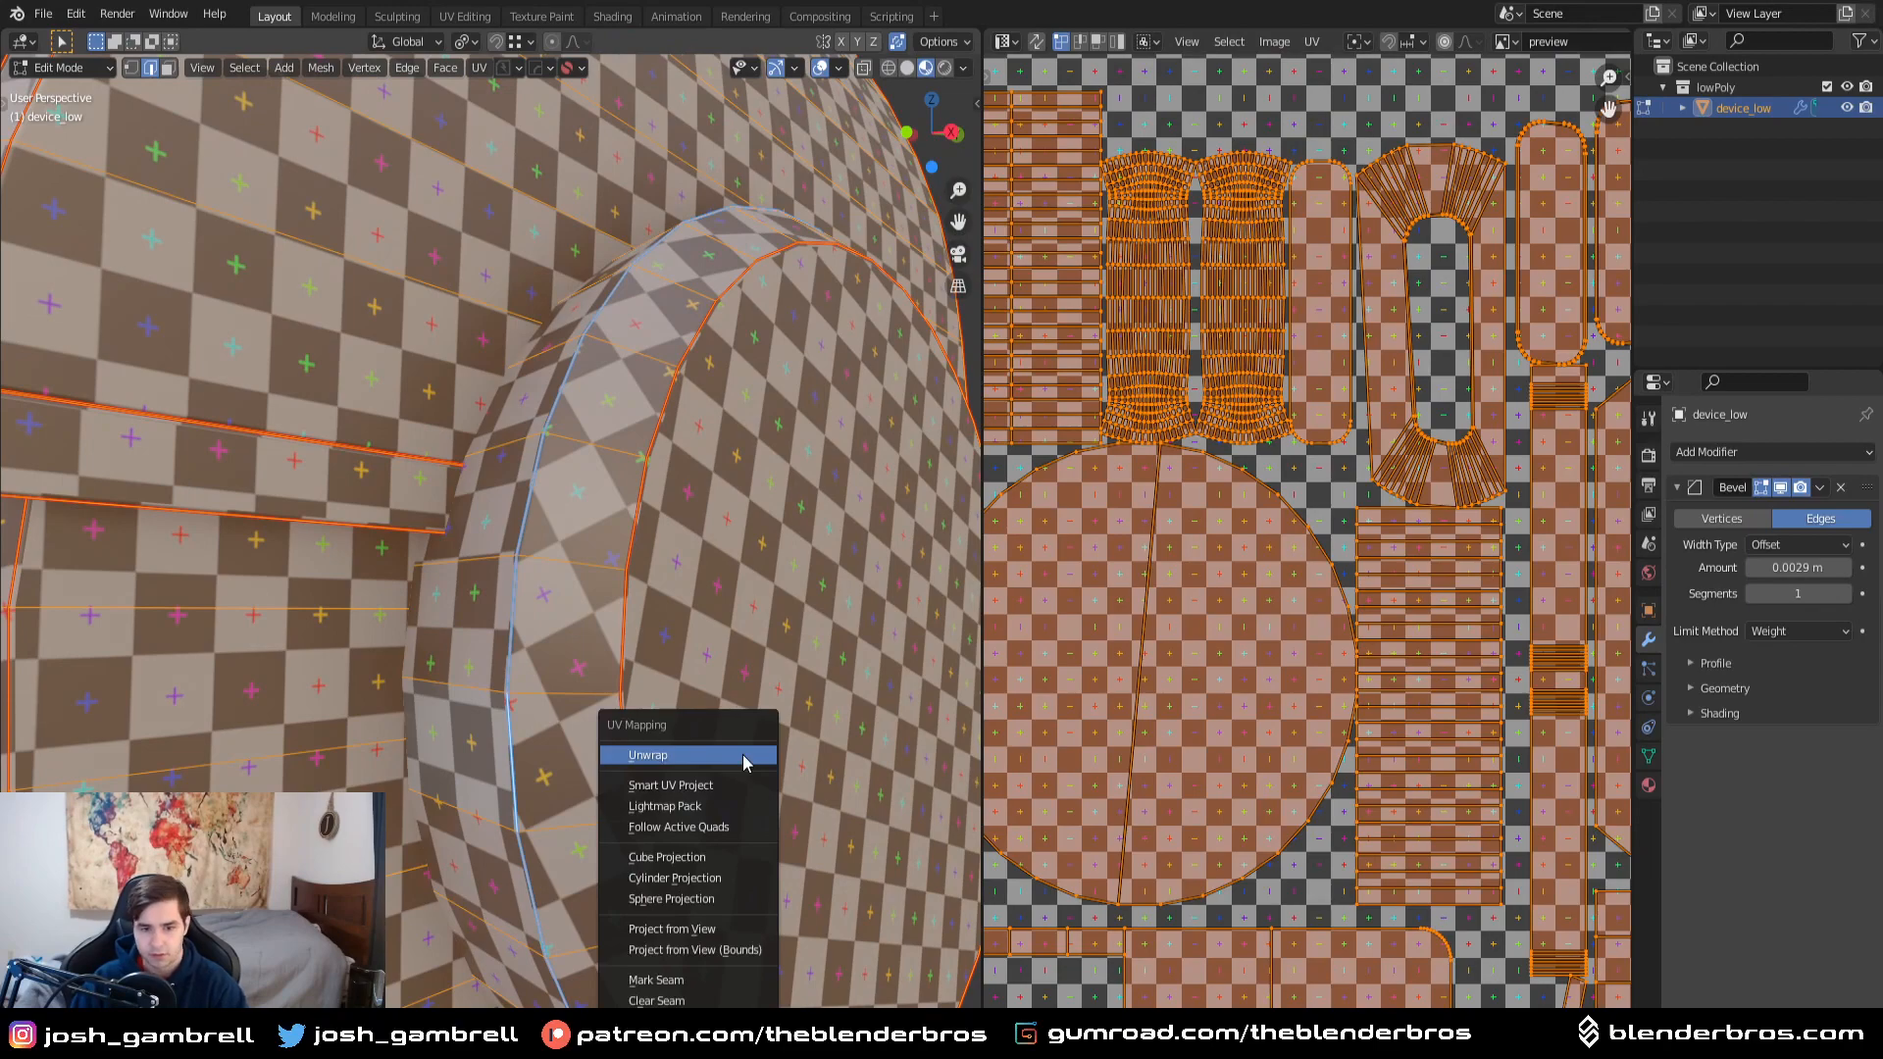
left_click(743, 757)
key("Tab")
scroll(736, 619, "down", 5)
scroll(743, 619, "up", 5)
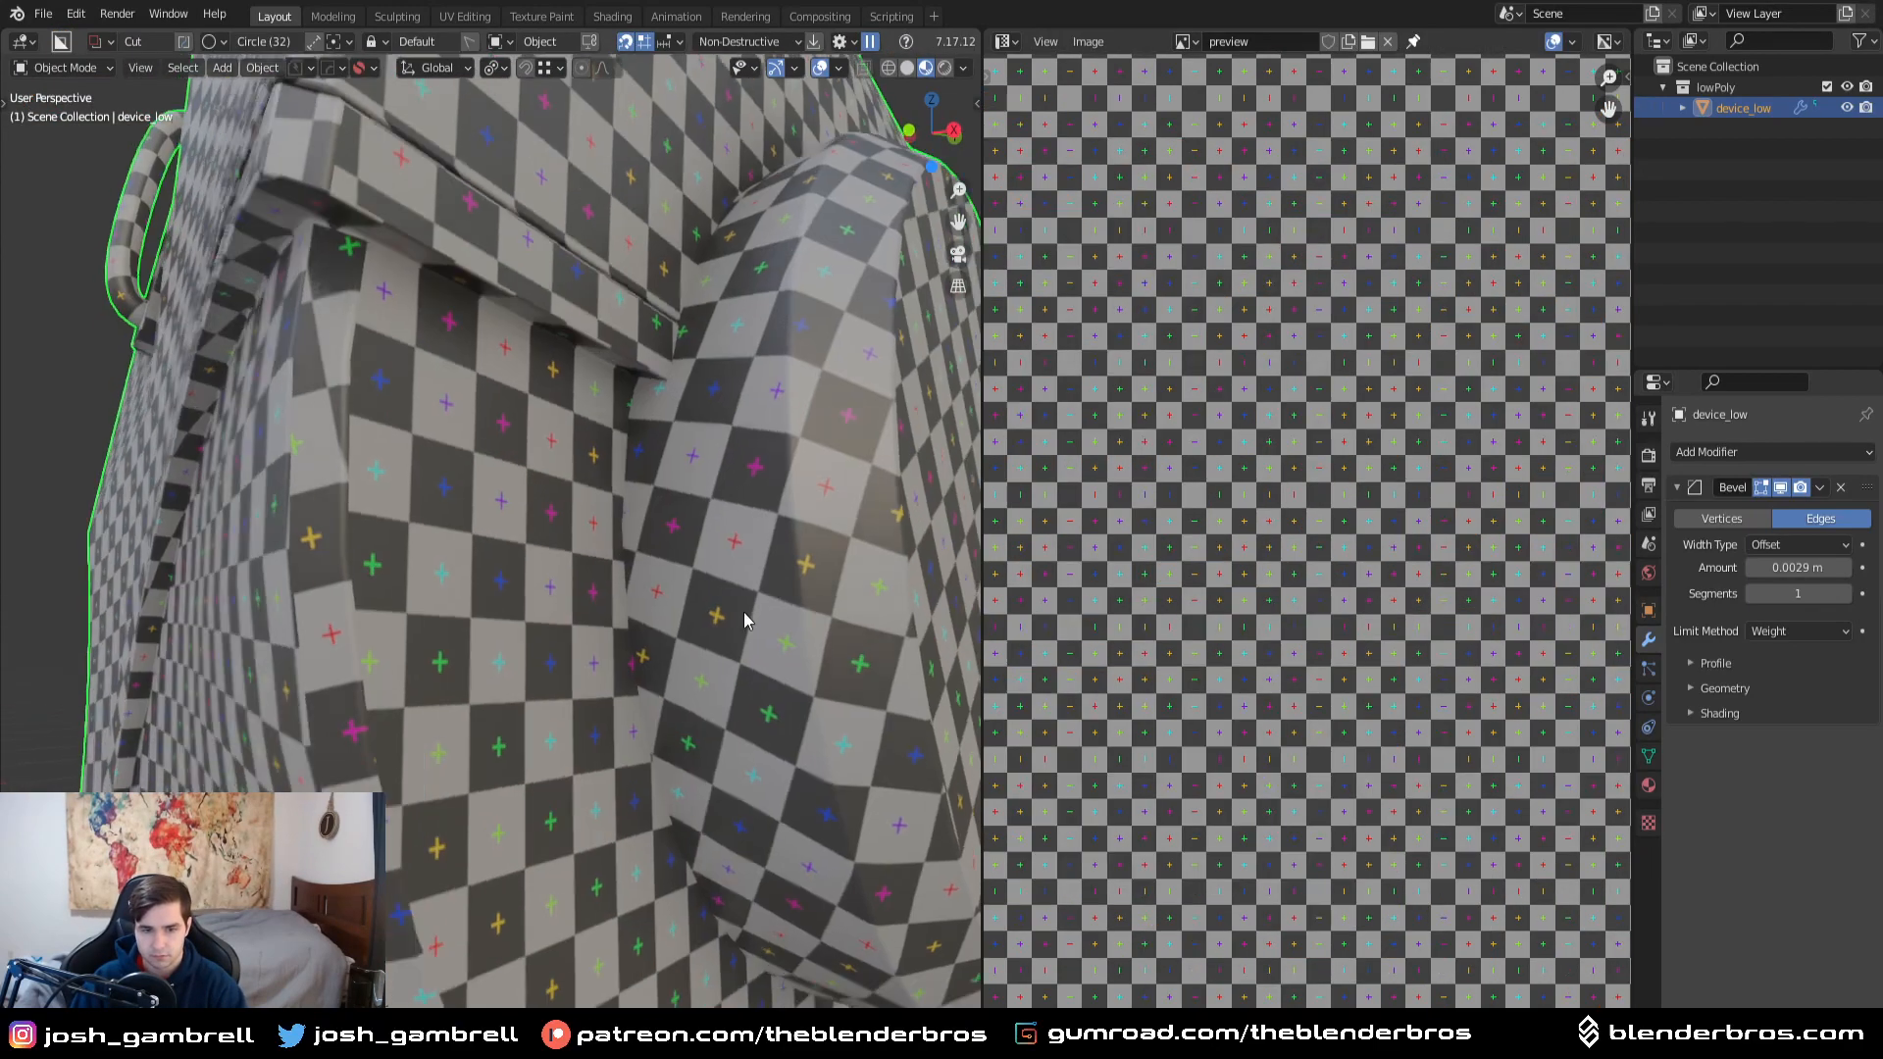
mouse_move(743, 619)
middle_mouse_down()
mouse_move(775, 509)
mouse_move(735, 621)
middle_mouse_up()
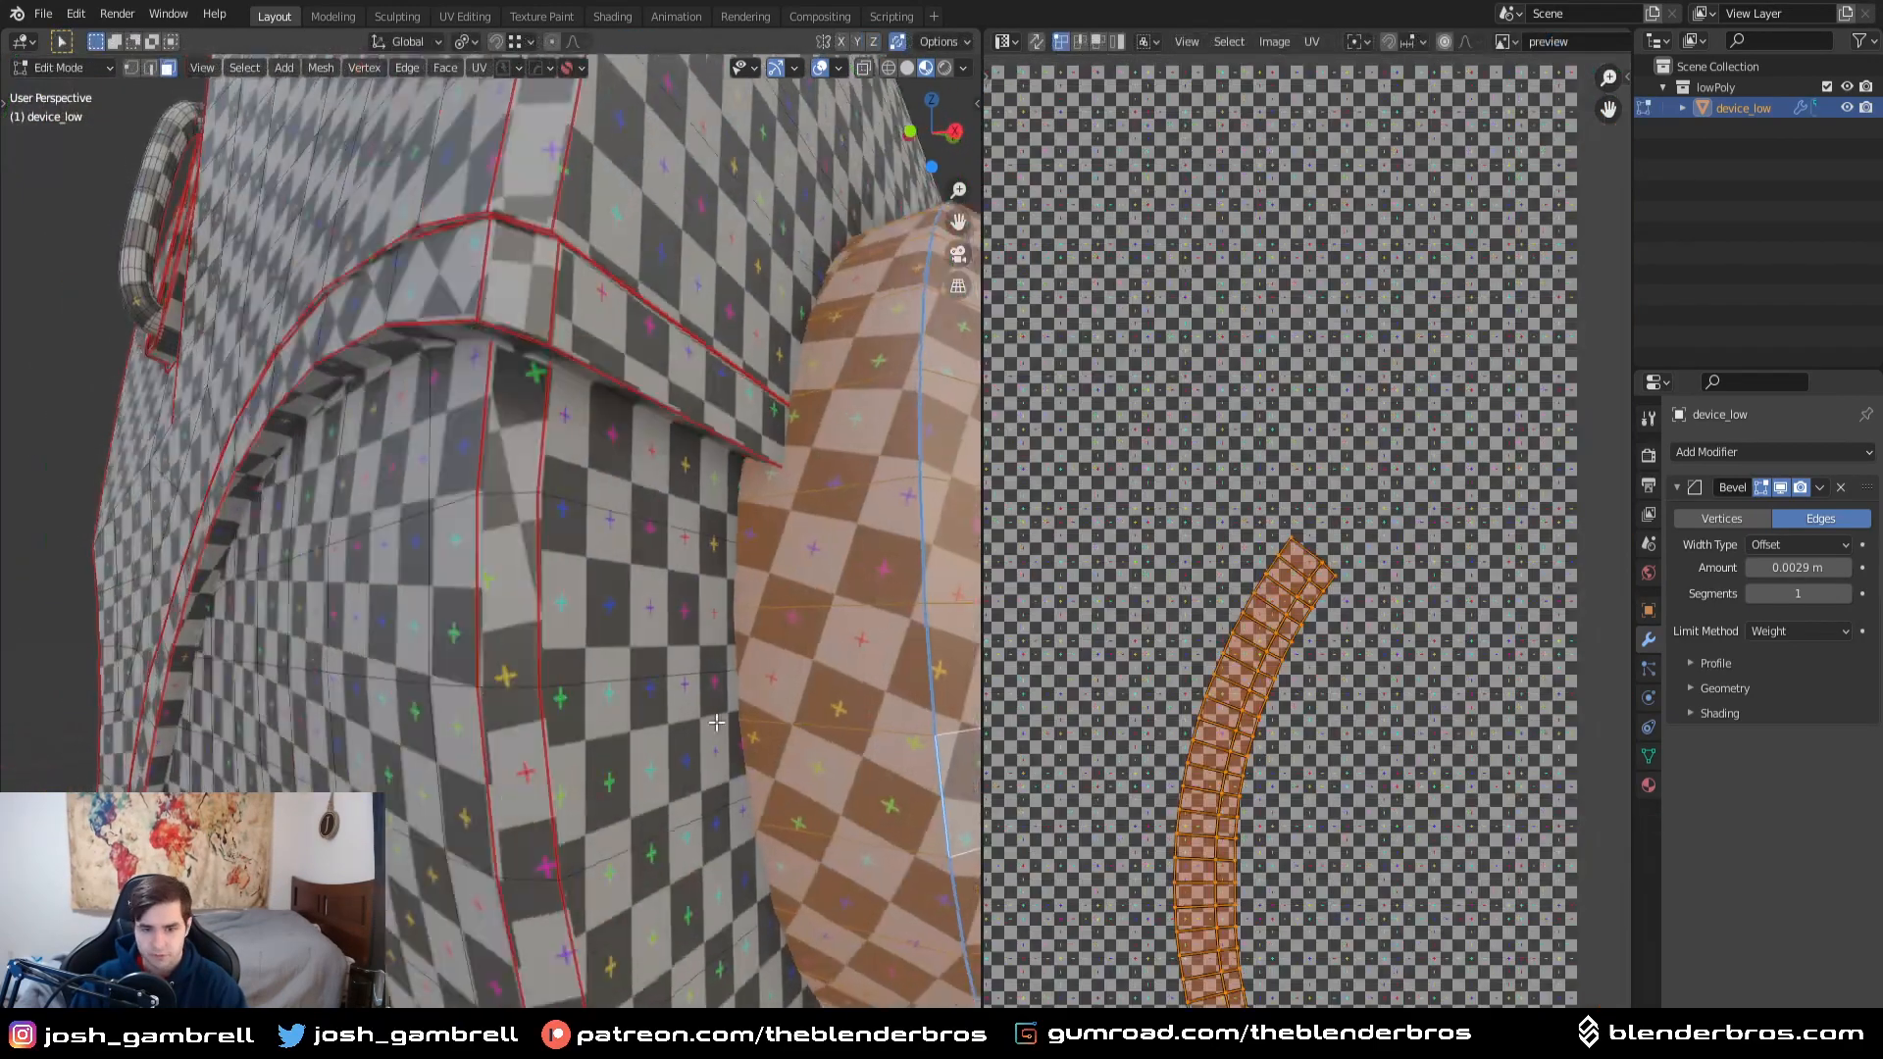
- Mark a seam on the edge crossing the disc's bevelled rim, in line with the side wall seam
middle_click_drag(603, 718, 567, 754)
key("Tab")
key("alt+a")
right_click(591, 756)
left_click(593, 763)
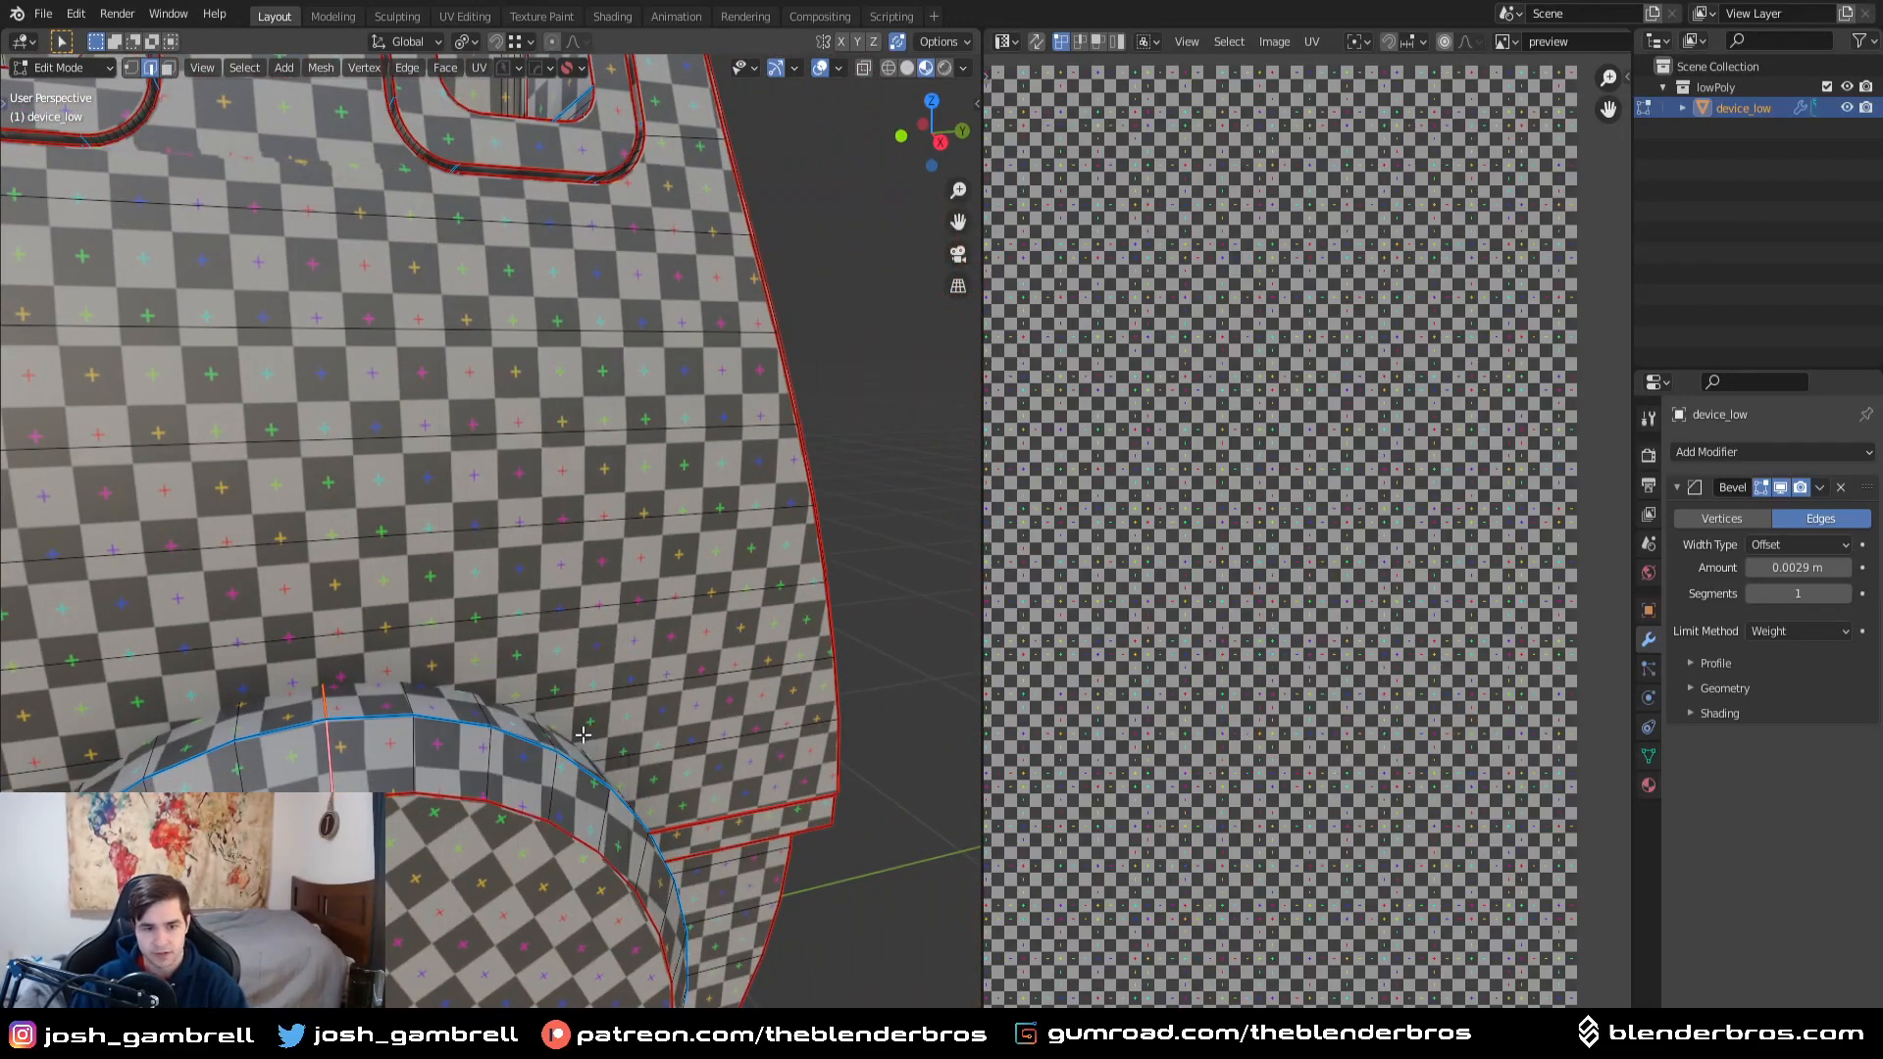
- Unwrap the whole mesh with the disc's rim split and return to object mode
key("a")
key("u")
left_click(605, 741)
middle_click_drag(605, 741, 702, 751)
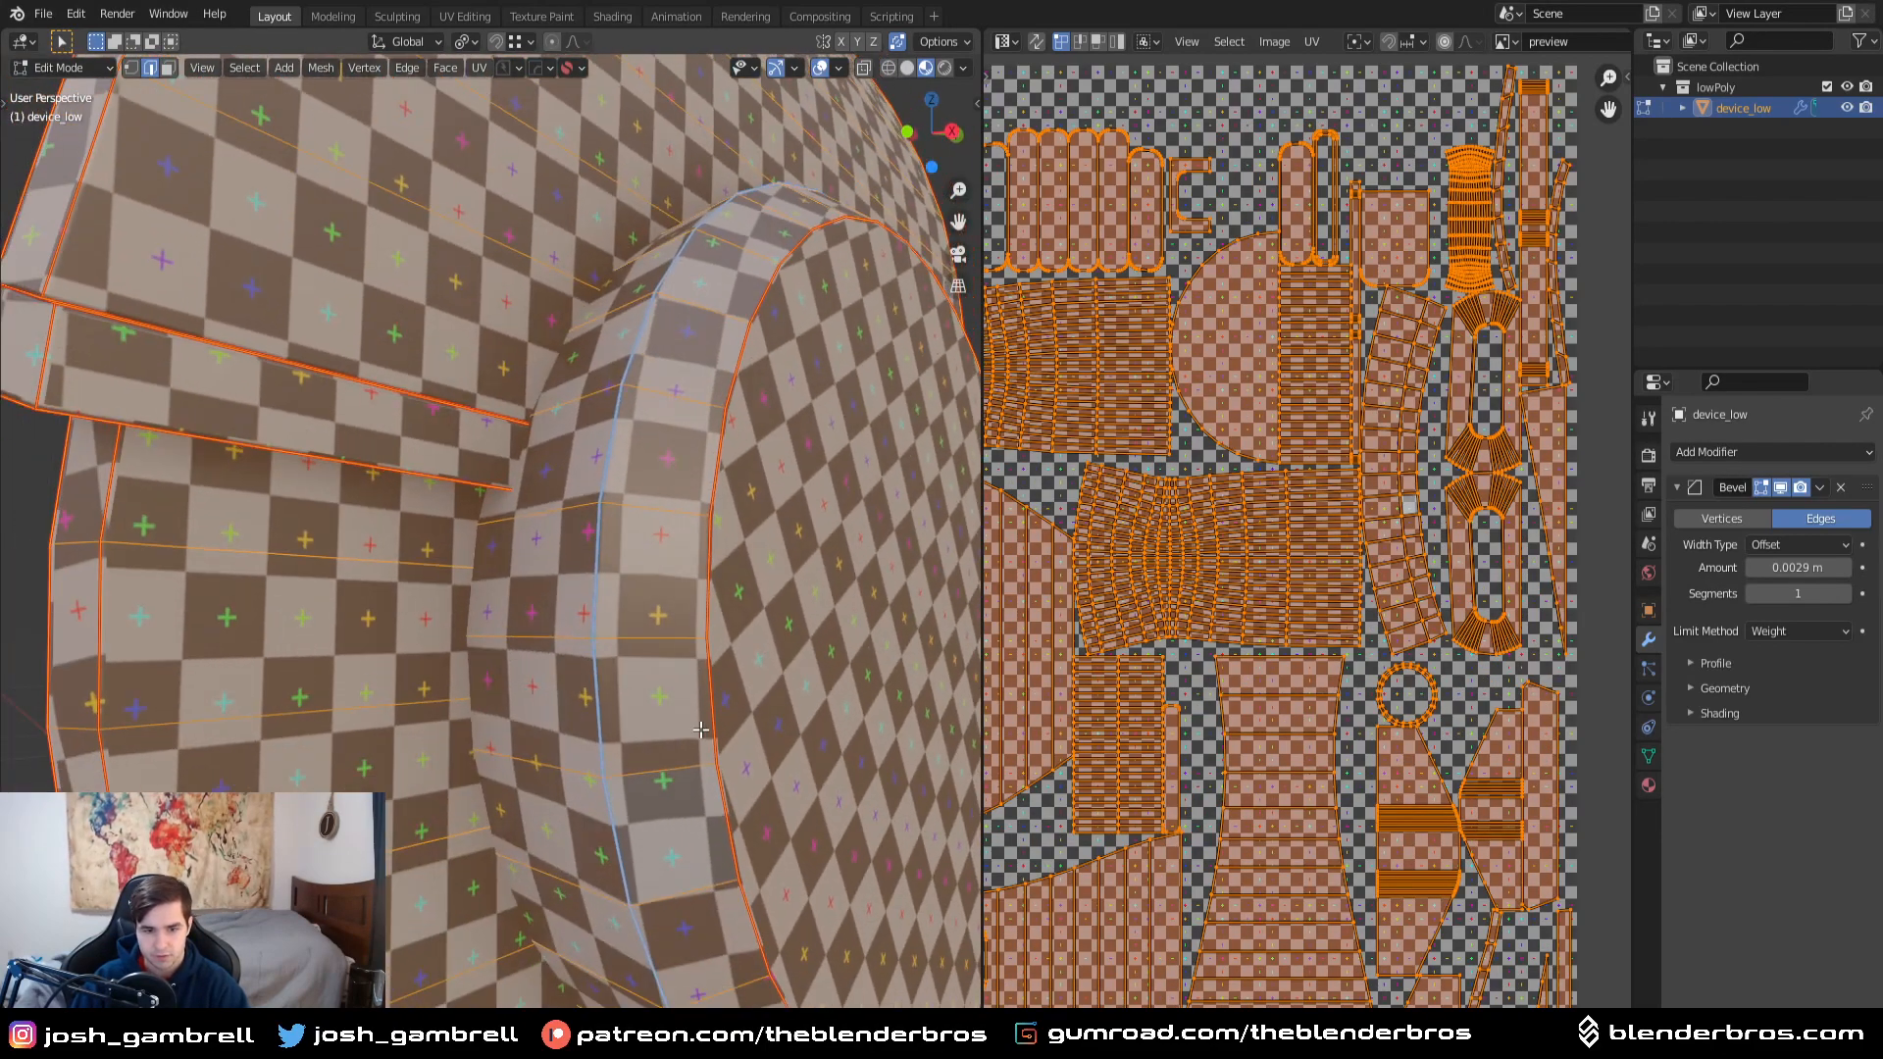
key("Tab")
- Examine the checker pattern on the disc's wall and rim and on the surrounding body
middle_click_drag(702, 639, 673, 655)
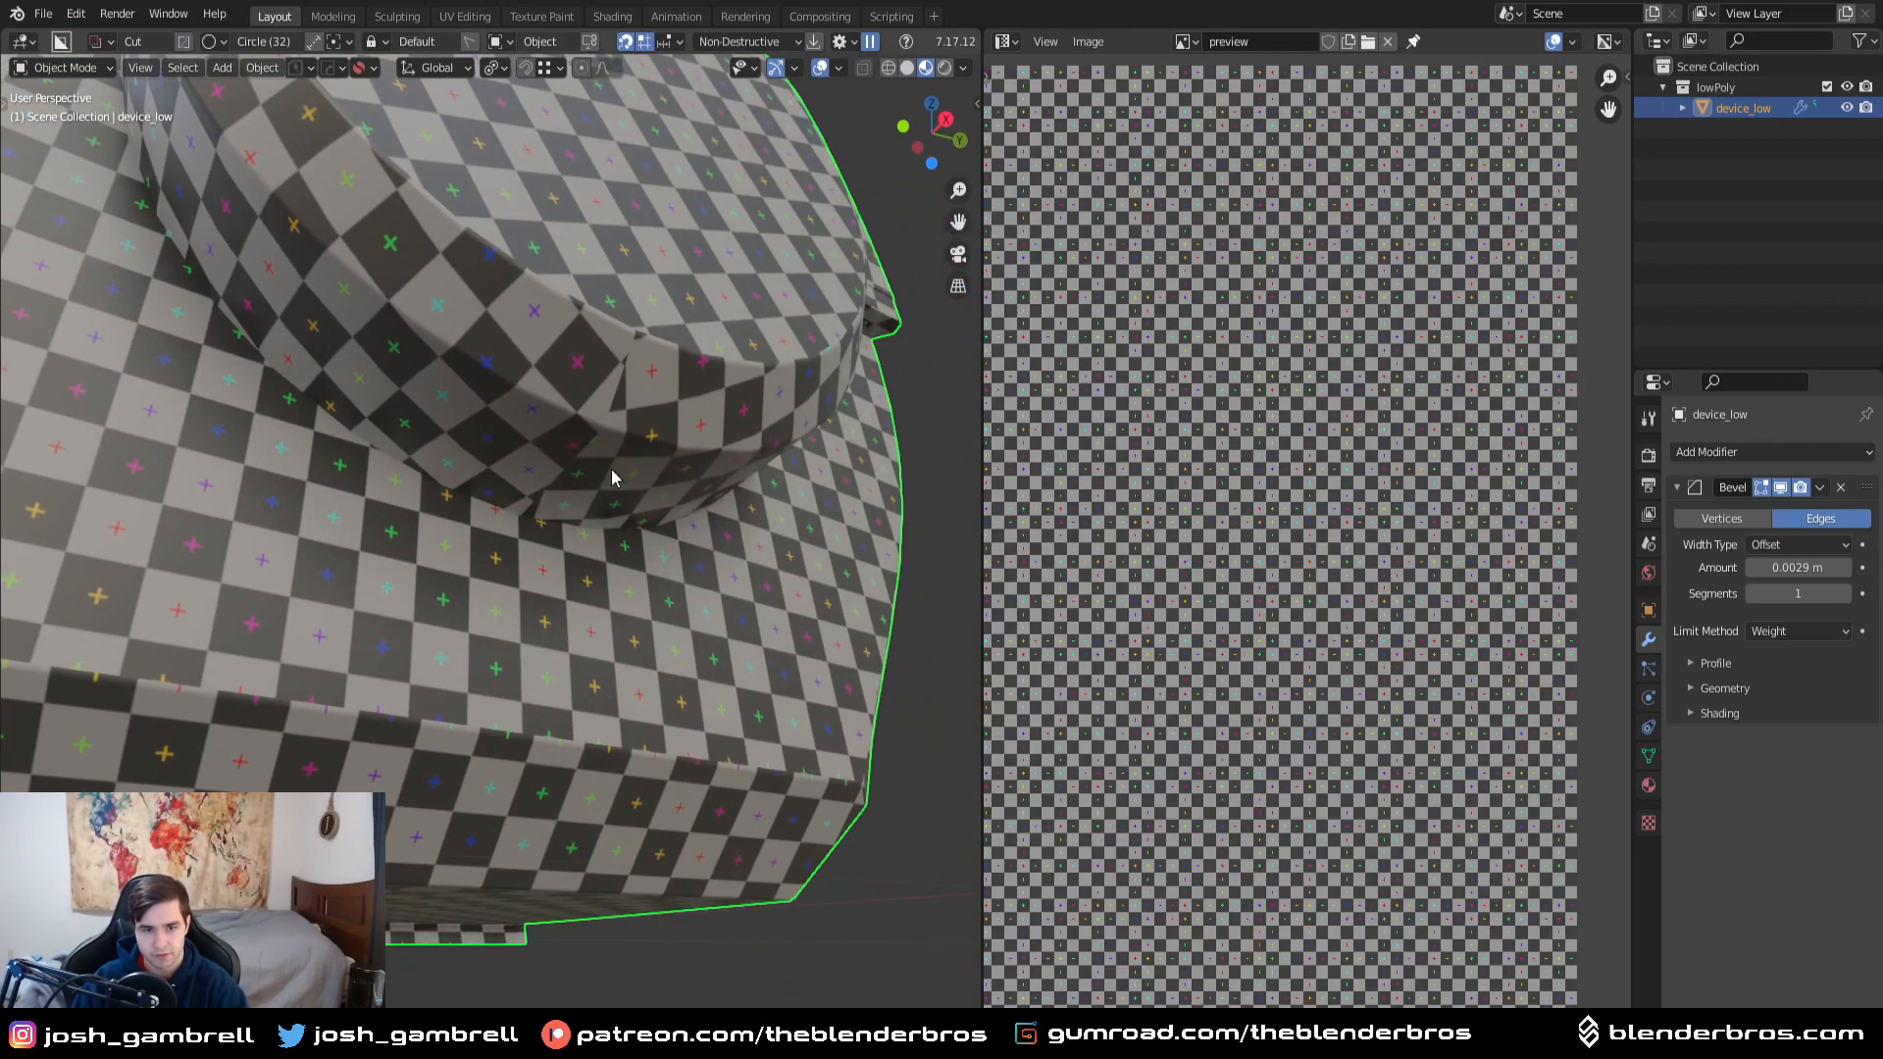
middle_click_drag(612, 478, 637, 587)
middle_click_drag(636, 759, 580, 795, "shift")
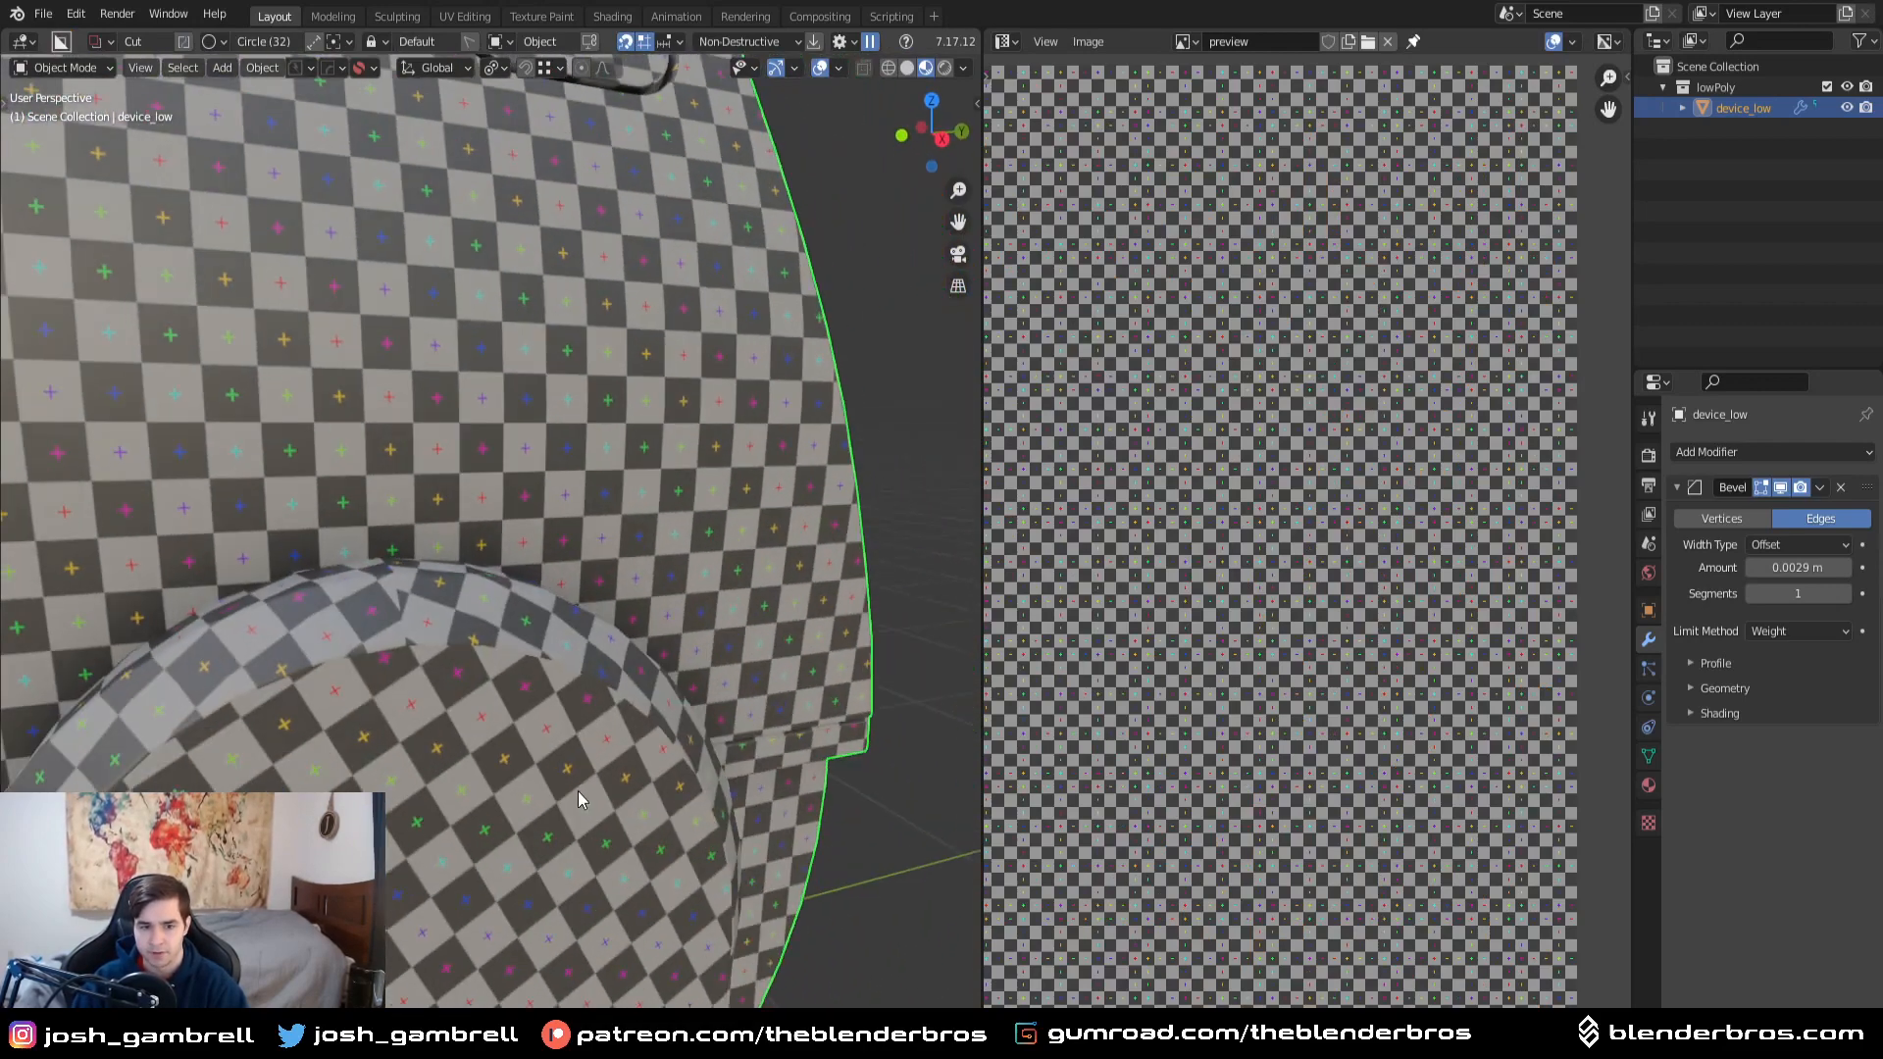
key("Tab")
key("Tab")
scroll(571, 622, "down", 7)
scroll(557, 698, "up", 10)
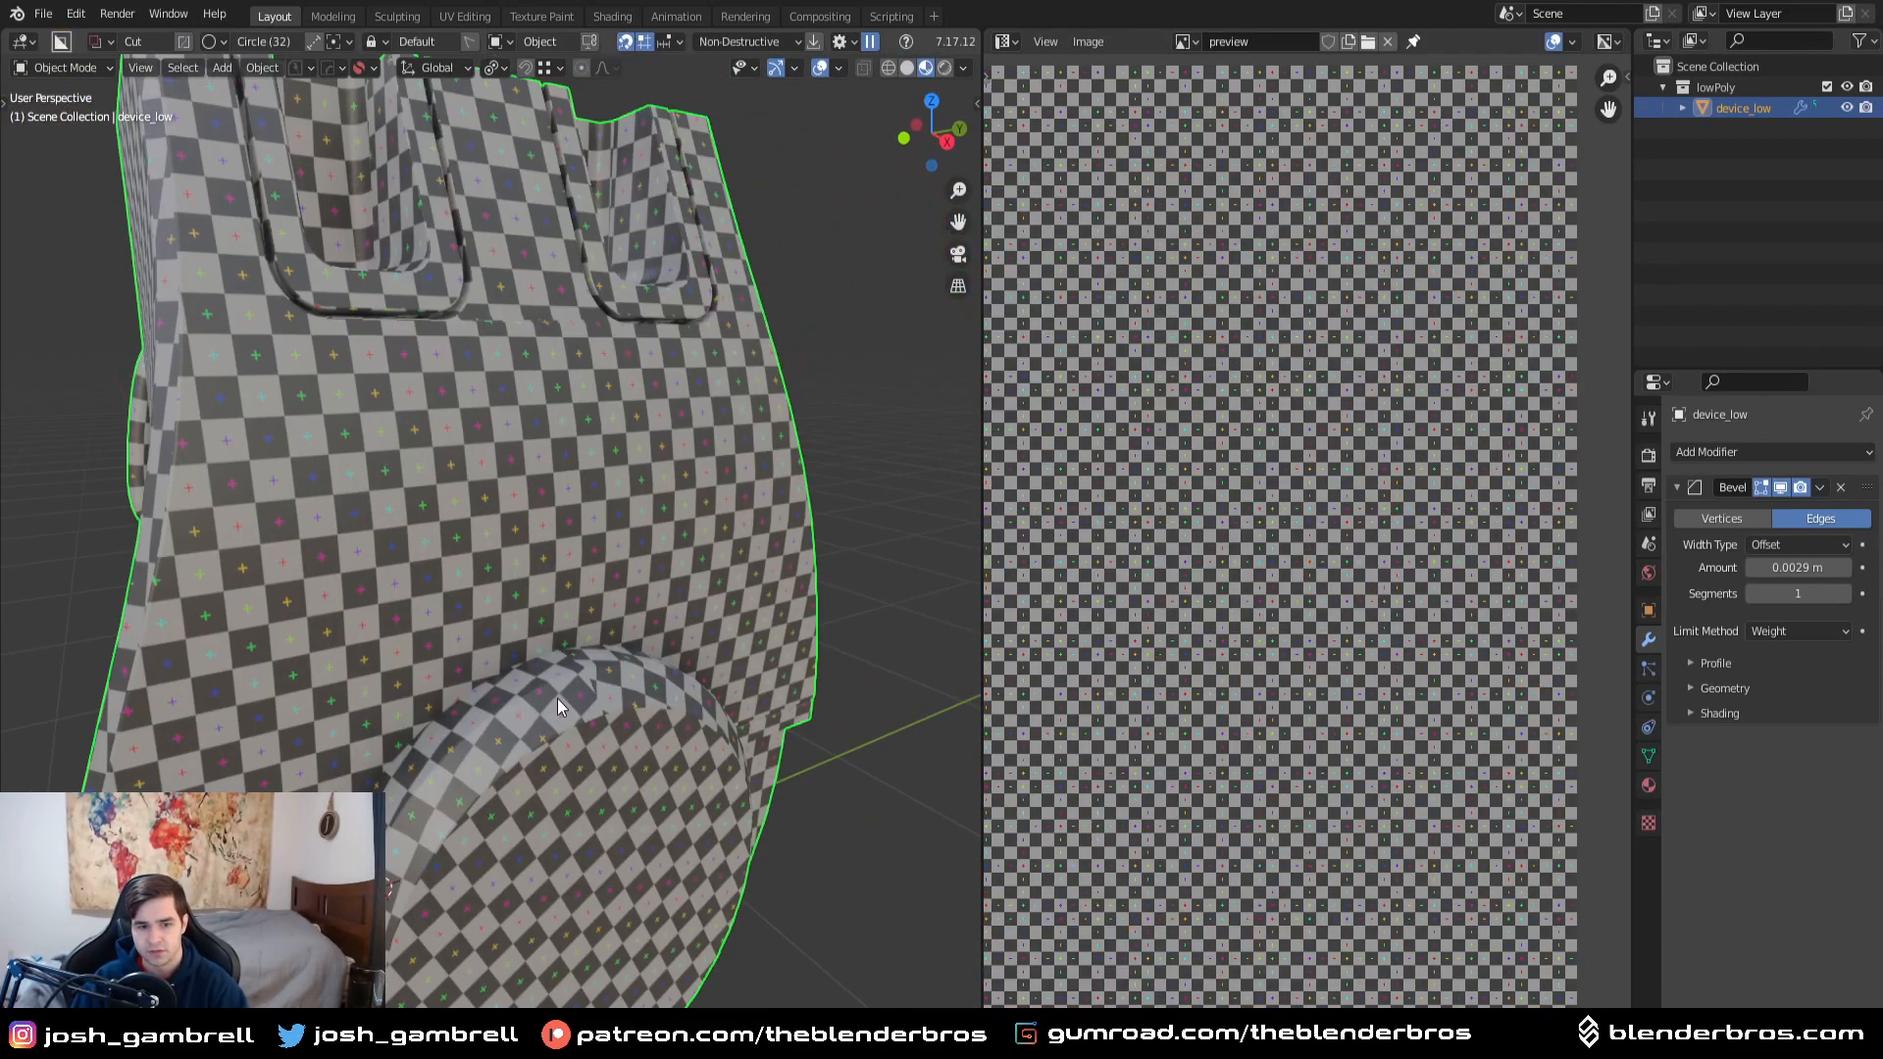
middle_click_drag(578, 767, 442, 709, "shift")
scroll(535, 730, "down", 10)
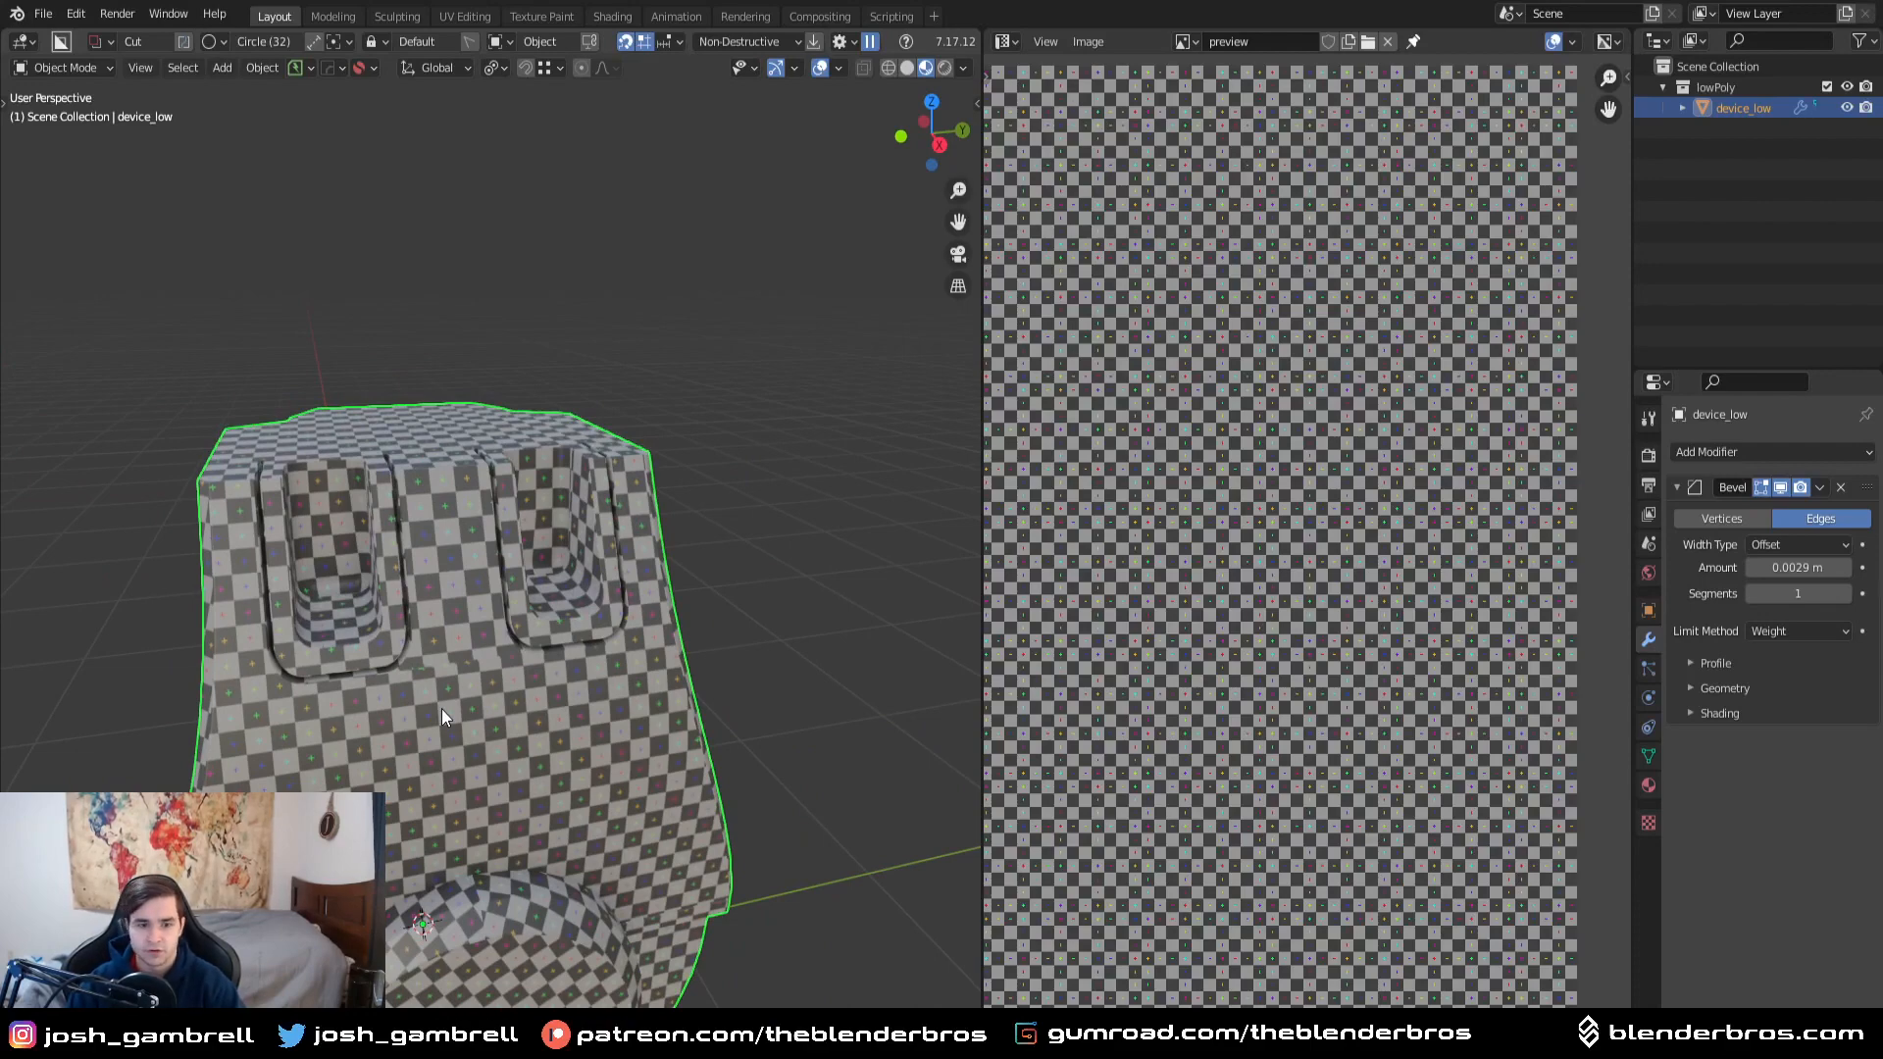
- Clear the seams along the curved vertical edges between the side panels and the pocket-side corner strips, on both sides
middle_click_drag(486, 904, 651, 921)
key("Tab")
key("alt+a")
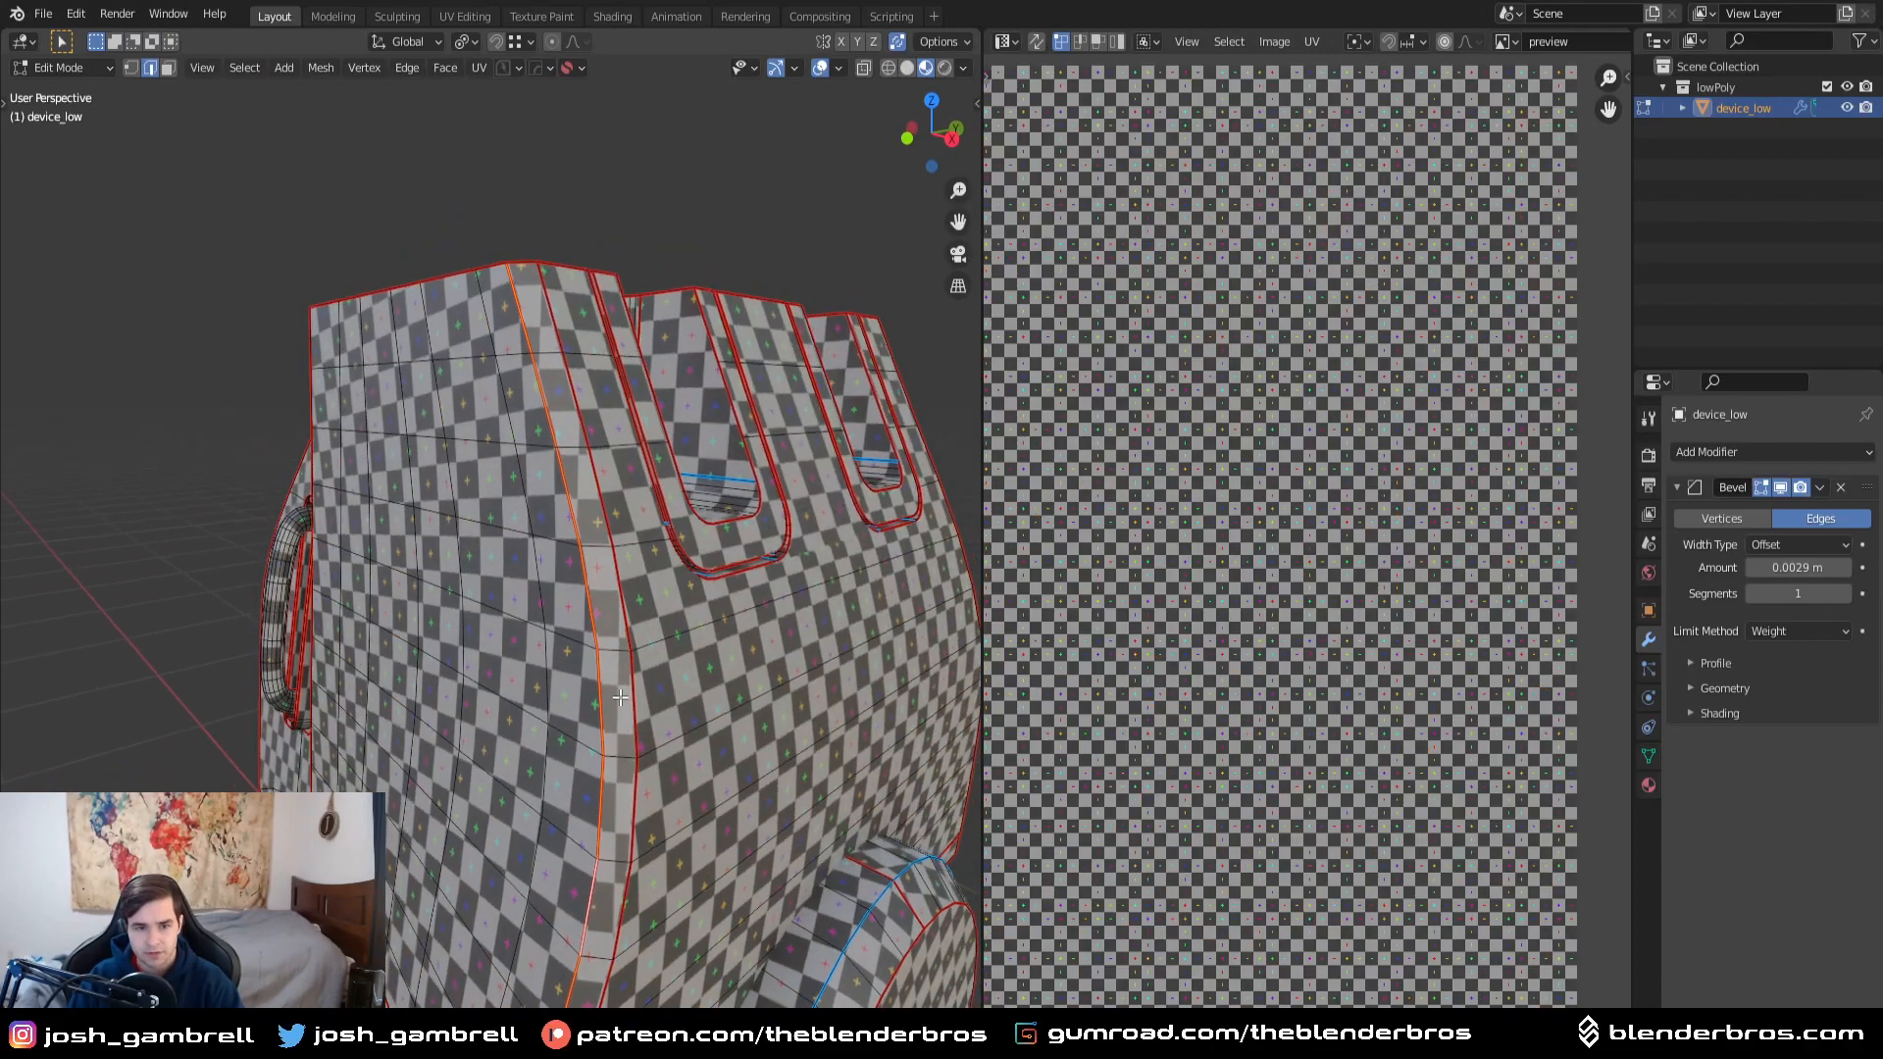
middle_click_drag(588, 822, 468, 756)
middle_click_drag(471, 674, 608, 724)
right_click(431, 703)
left_click(423, 725)
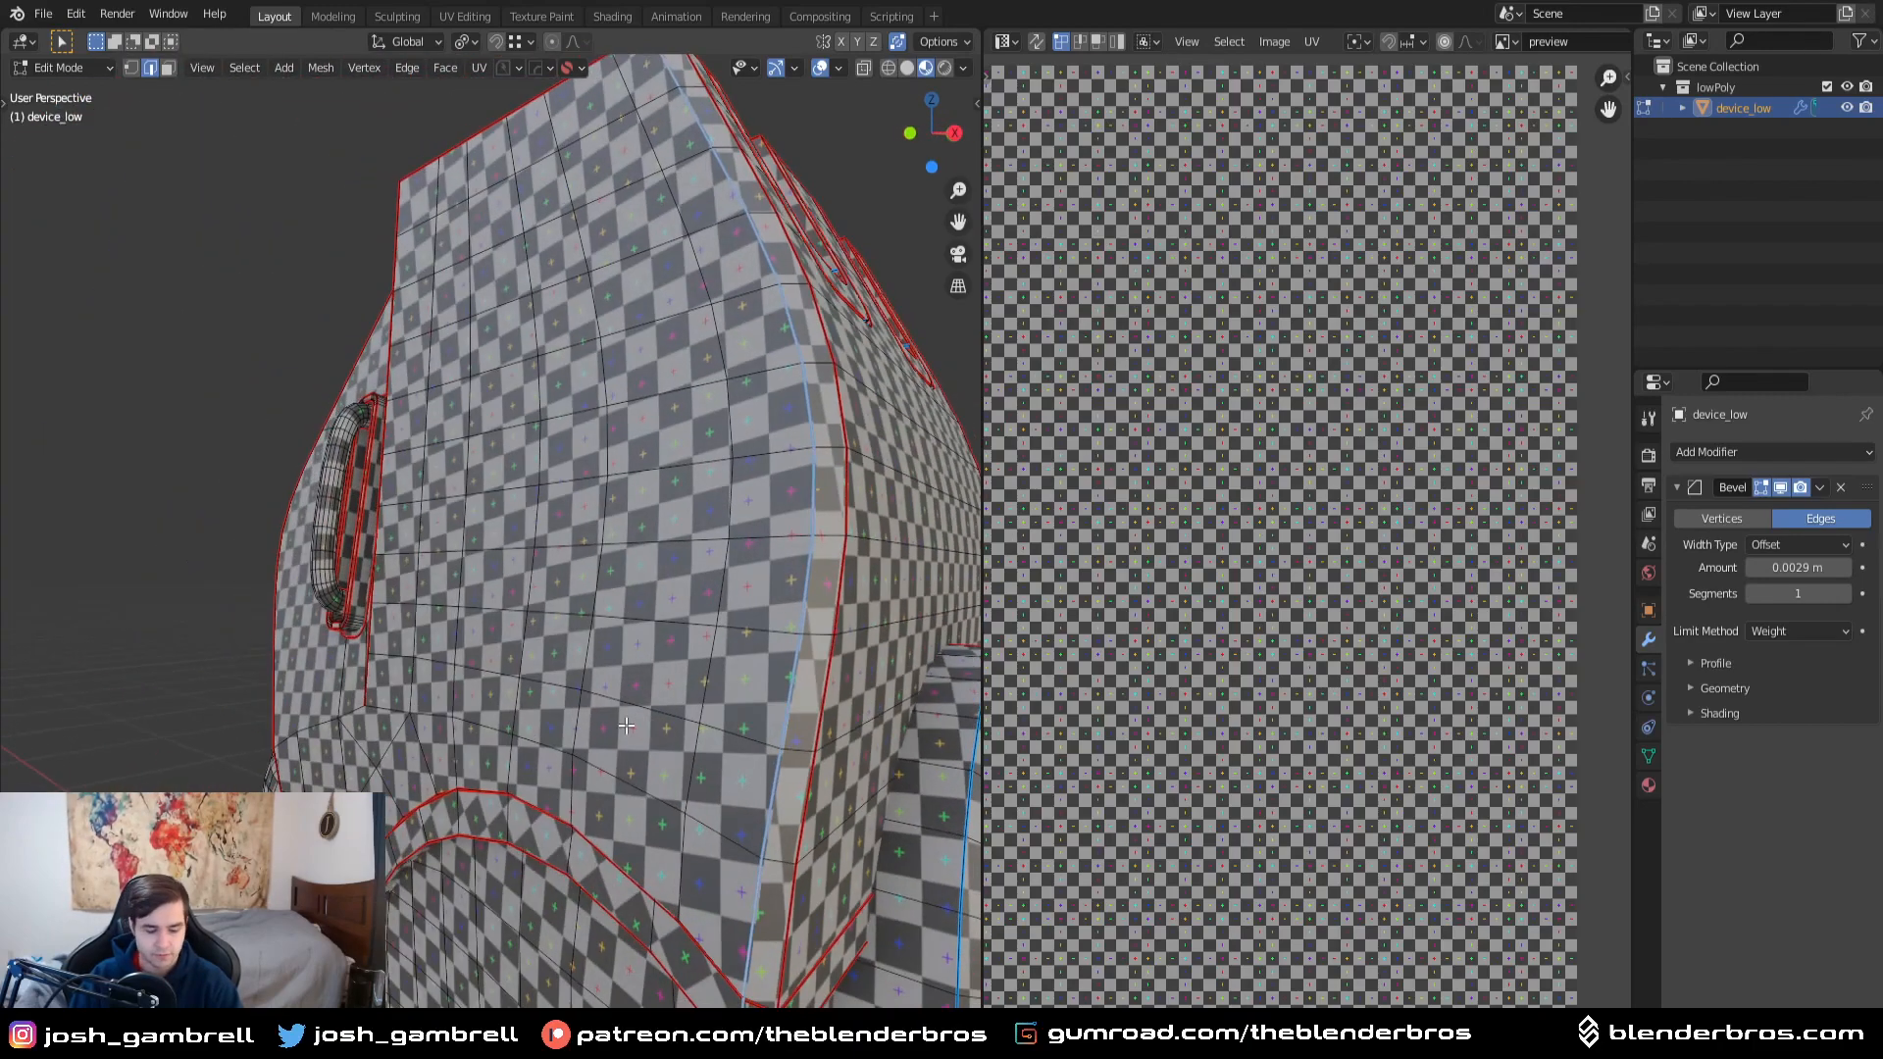
- Unwrap the whole mesh without the corner strip seams and return to object mode
key("a")
key("u")
left_click(626, 726)
key("Tab")
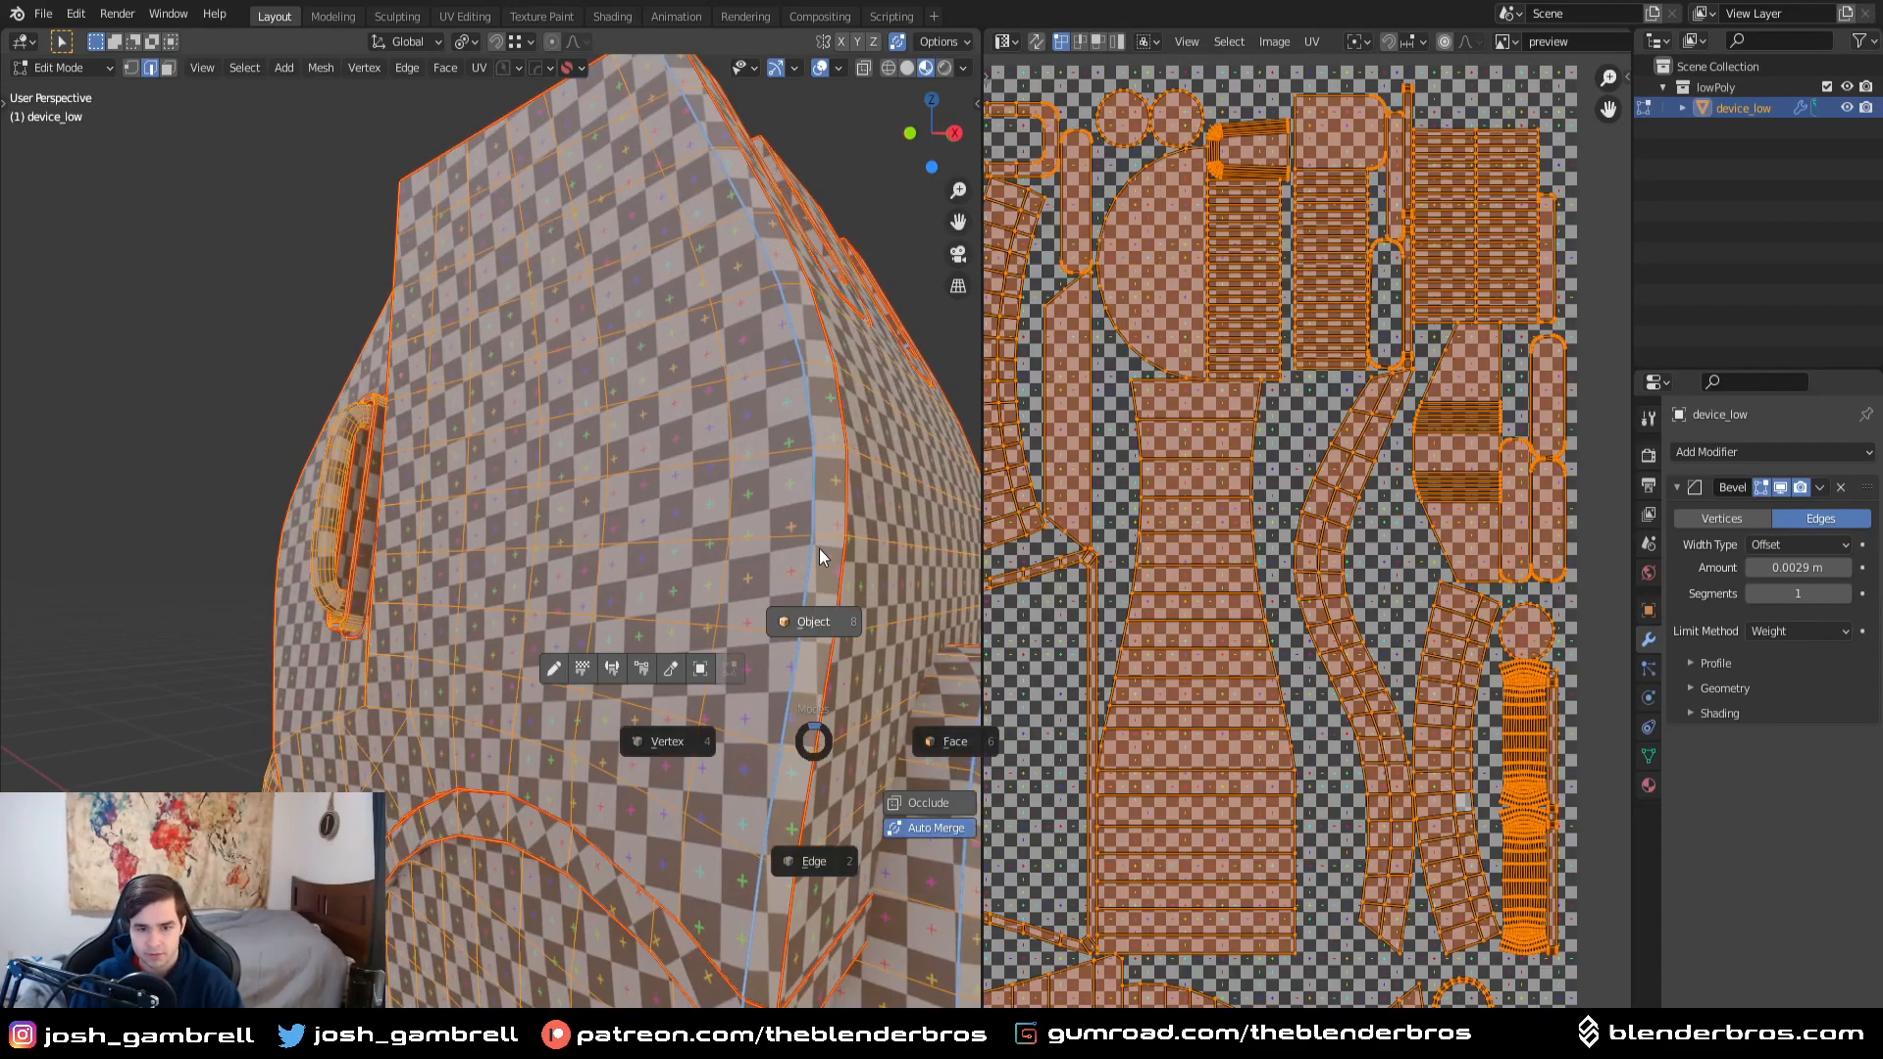
left_click(820, 551)
- Examine the curved seams bordering the wide strip between the handle side and the pipe-side panel, on both sides of the model
middle_click_drag(796, 608, 572, 713)
scroll(691, 650, "down", 1)
key("Tab")
left_click(580, 865)
scroll(565, 758, "up", 5)
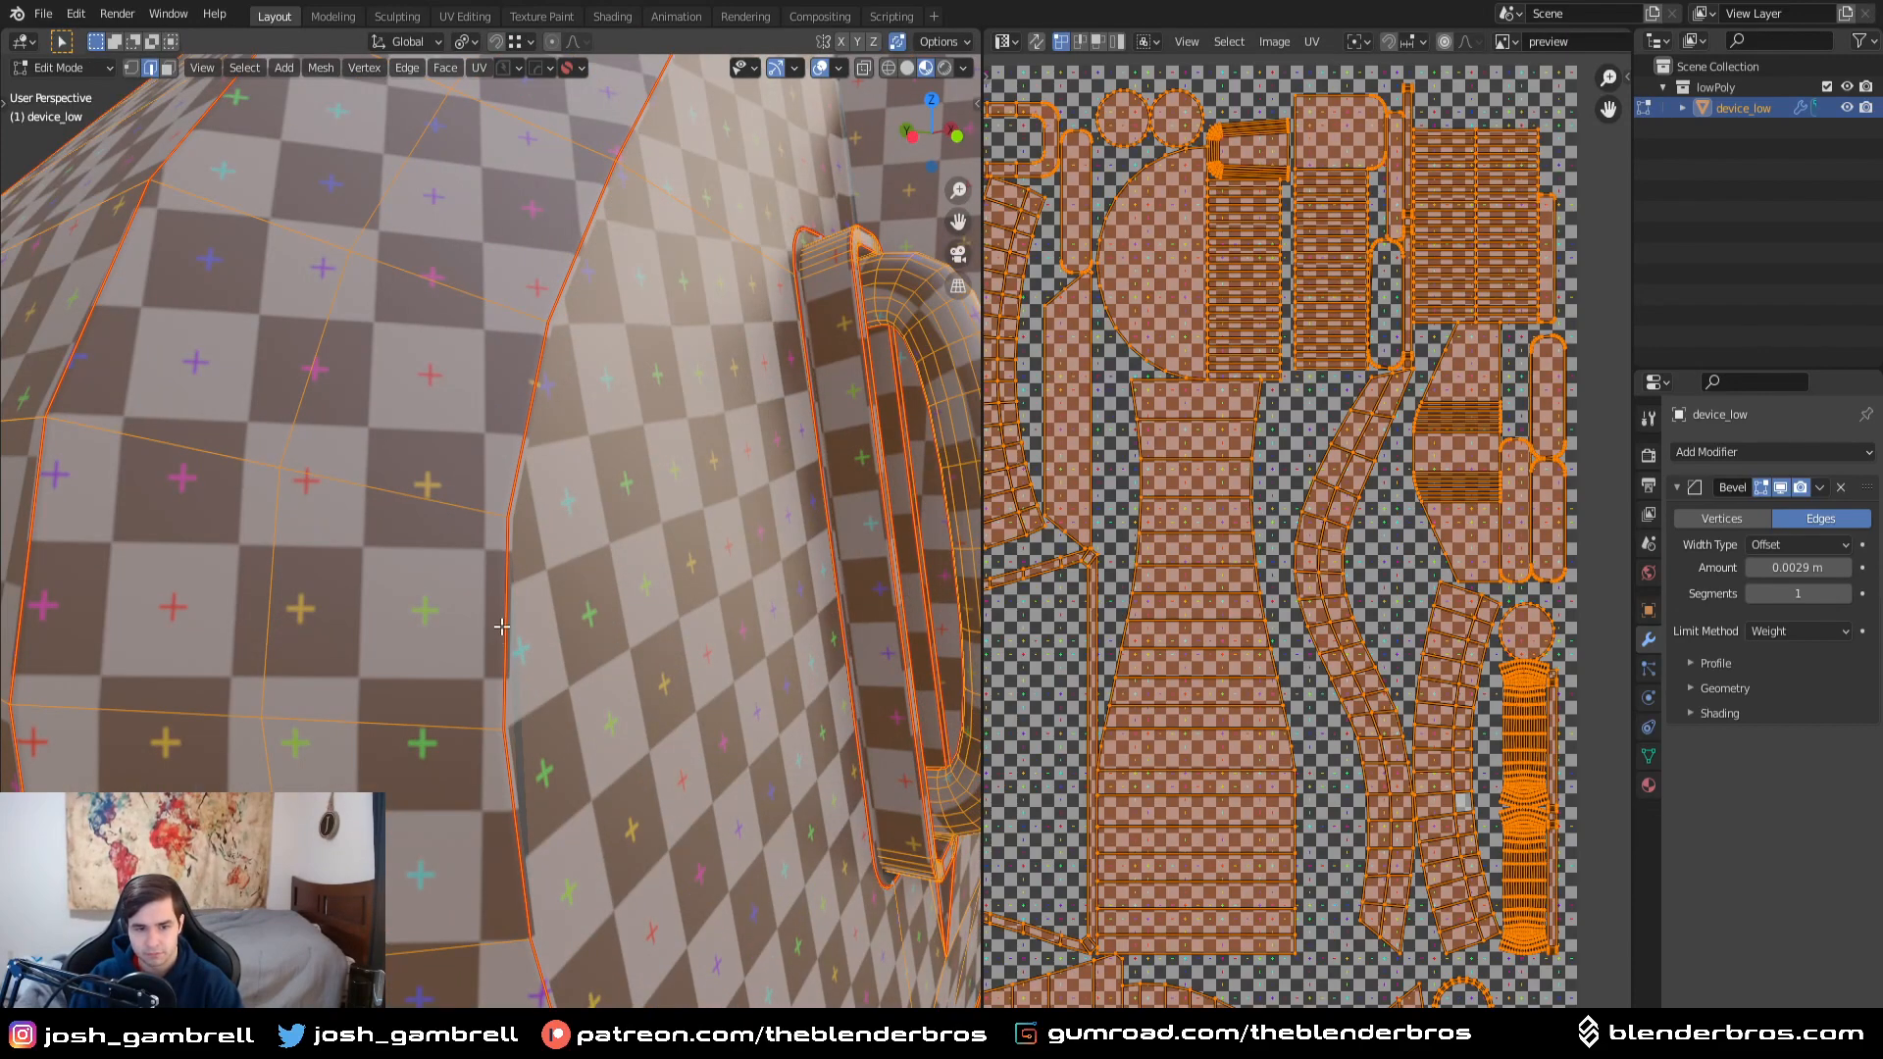
key("Tab")
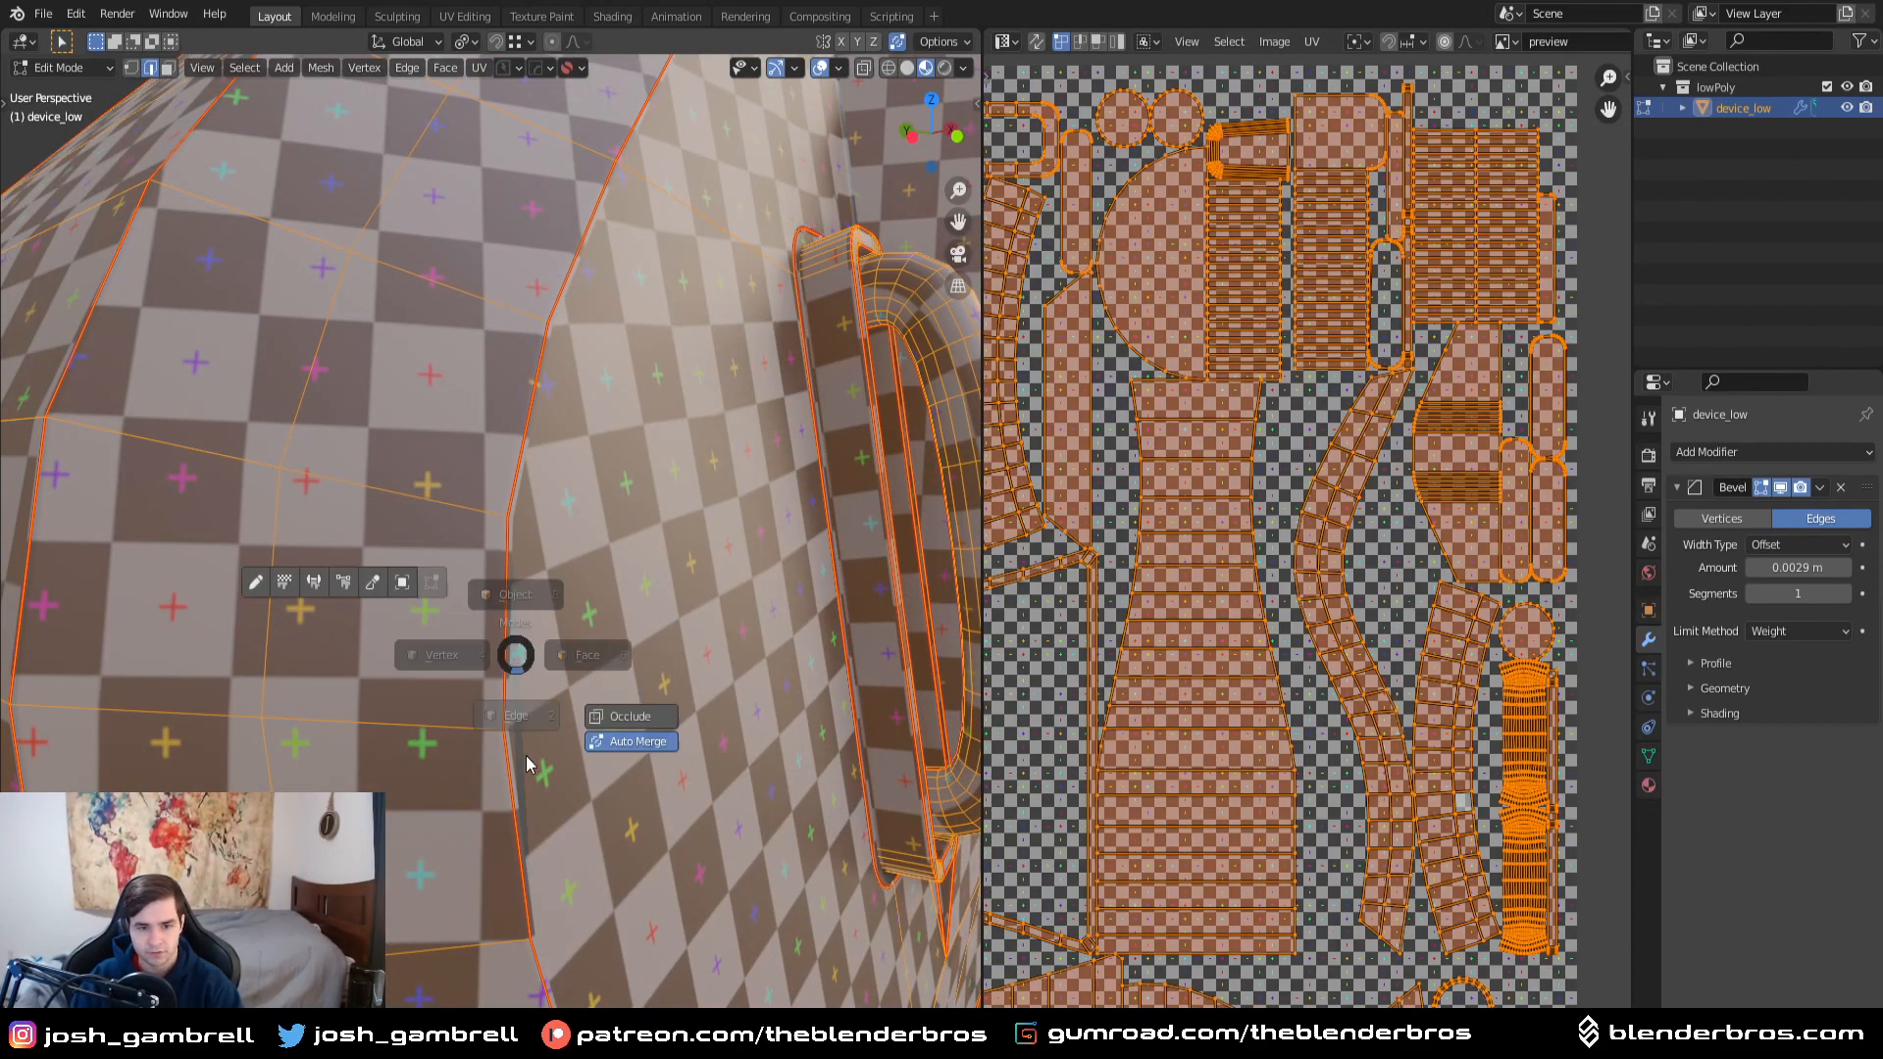
left_click(529, 766)
left_click(533, 704, "alt")
scroll(534, 676, "down", 5)
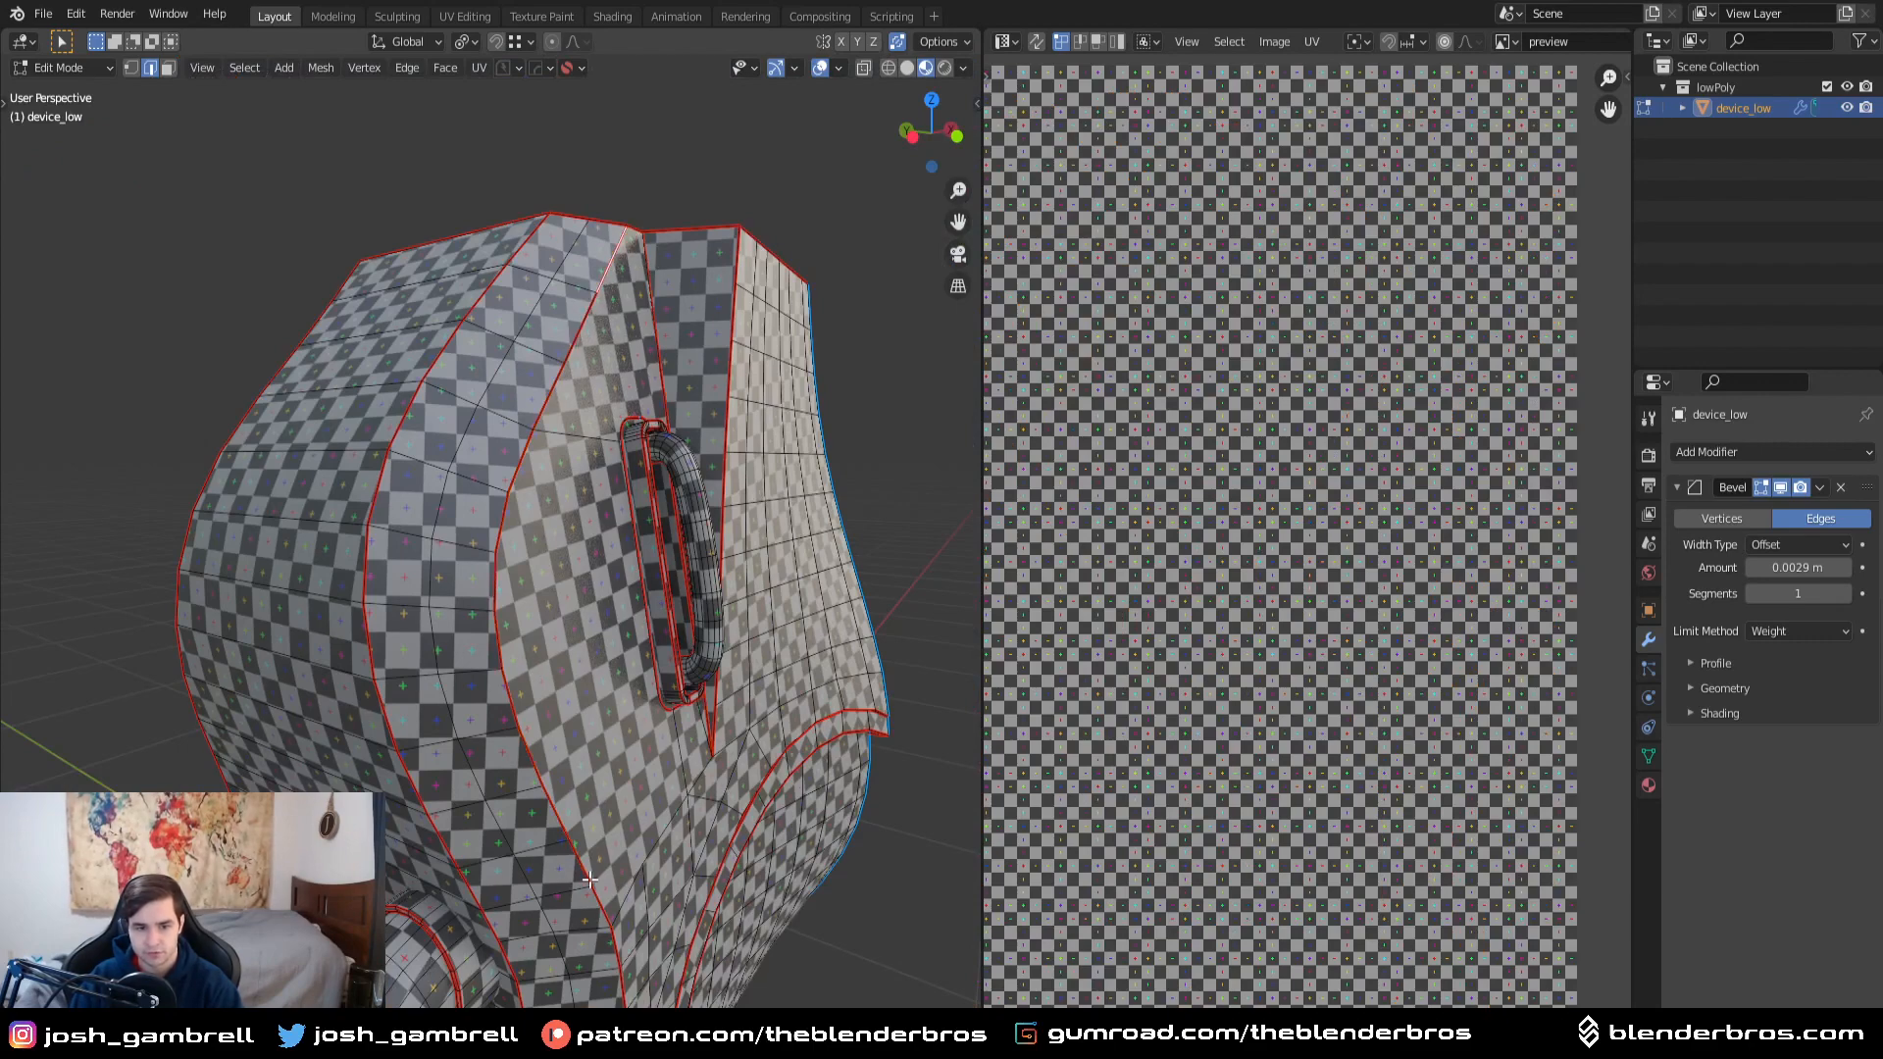
middle_click_drag(587, 870, 617, 995)
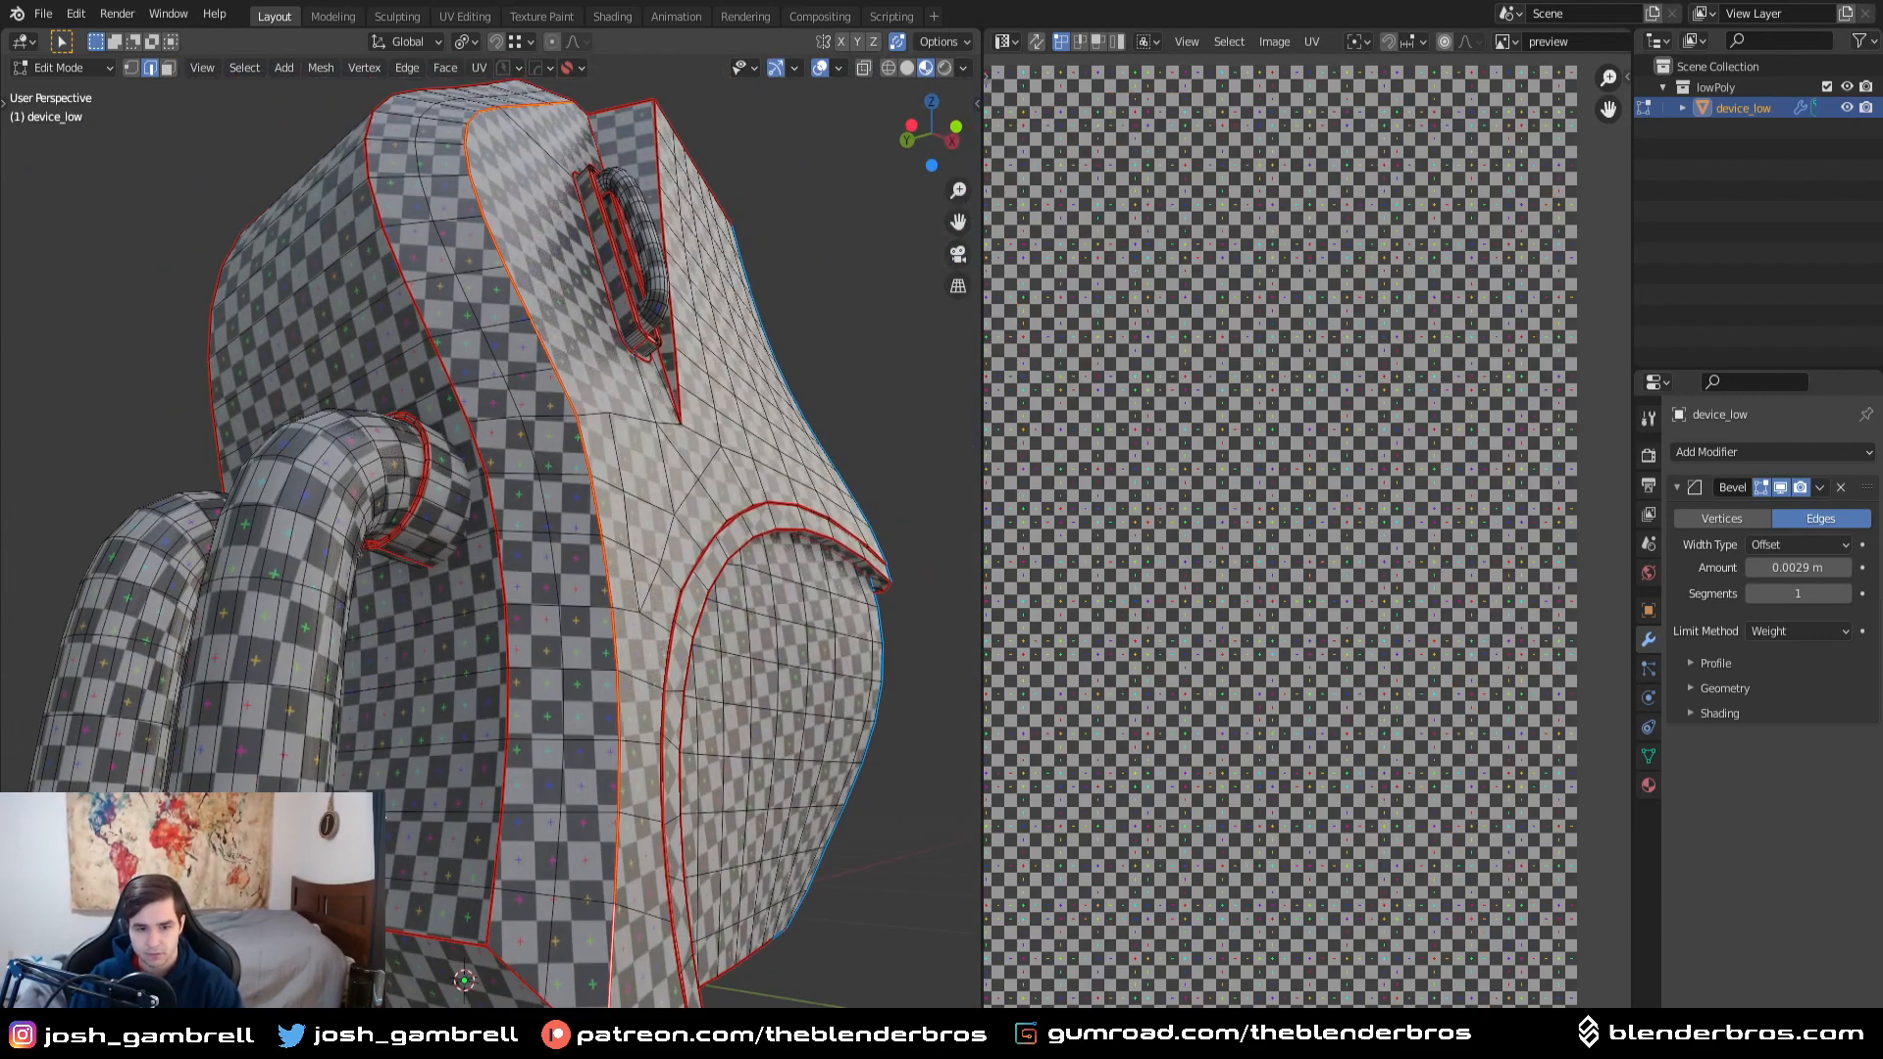
middle_click_drag(383, 817, 544, 897)
left_click(505, 909)
middle_click_drag(476, 655, 538, 704)
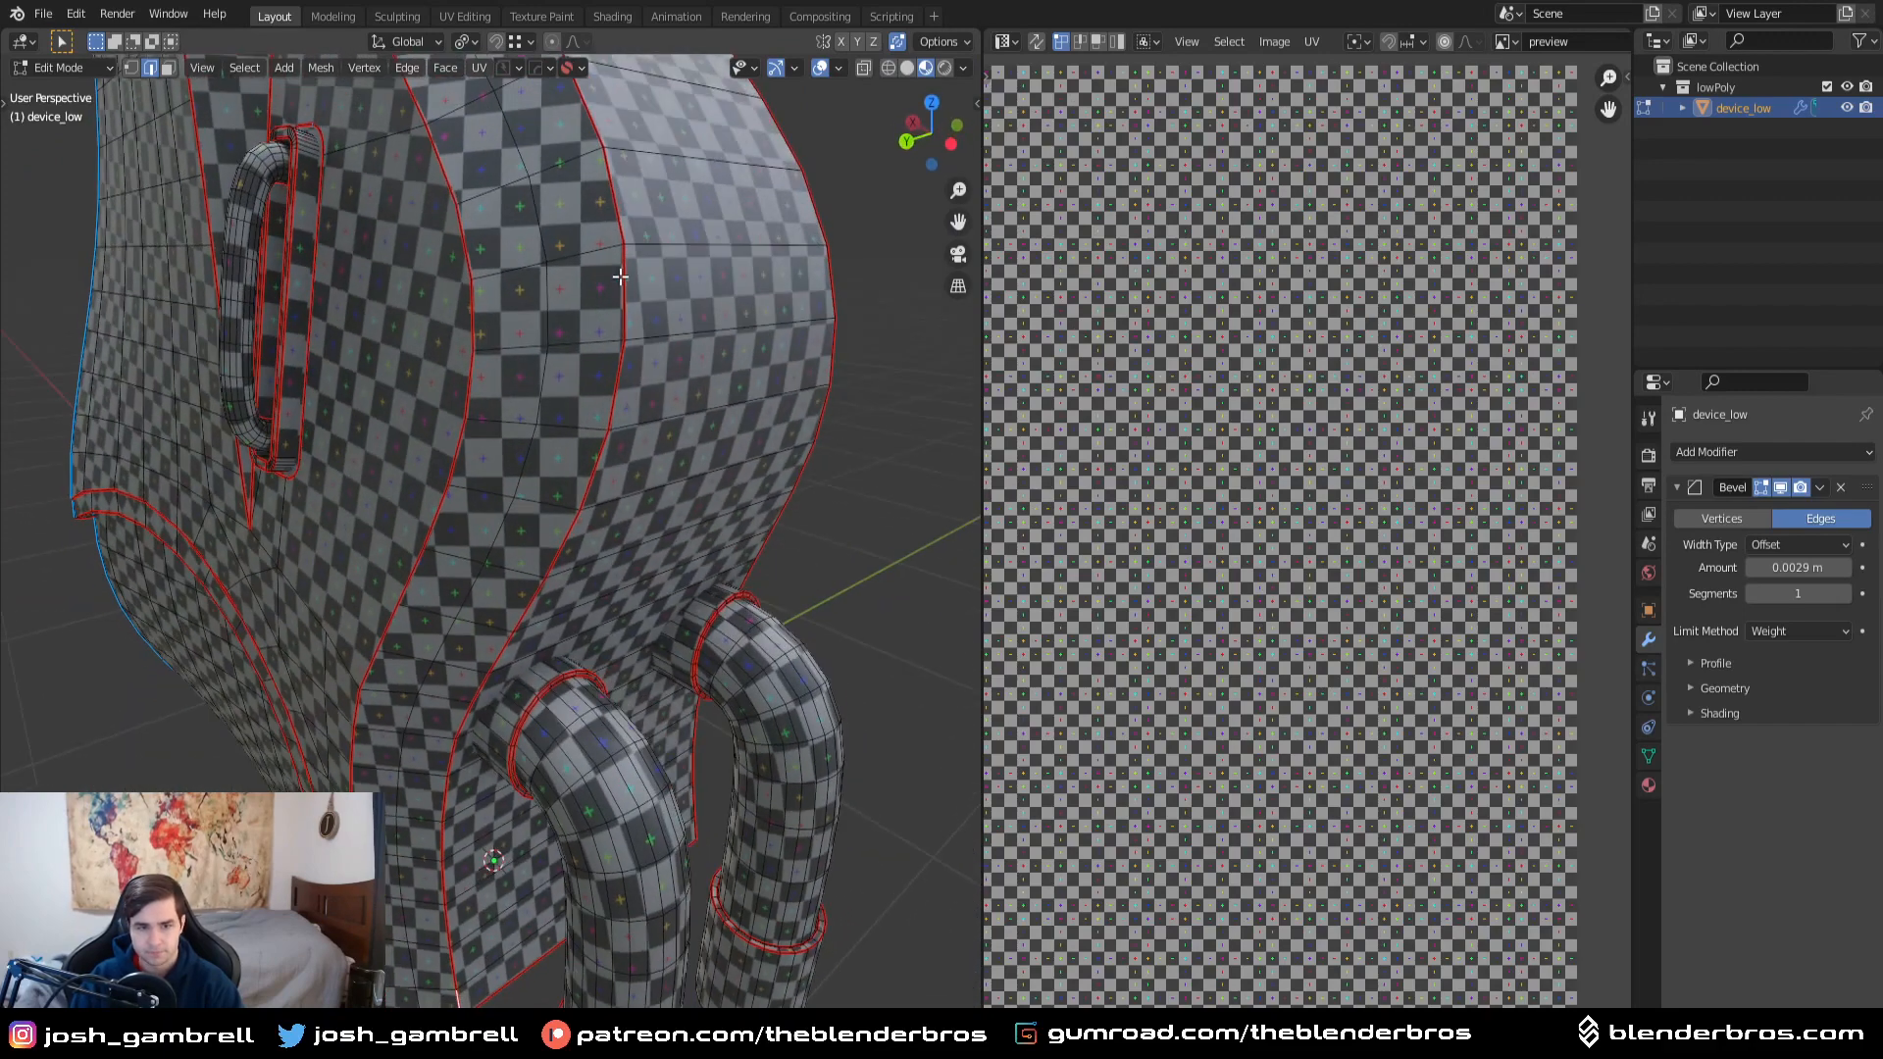
- Clear the seam along the curved loop between the wide strip and the pipe-side panel, and unwrap the whole mesh
scroll(620, 276, "down", 4)
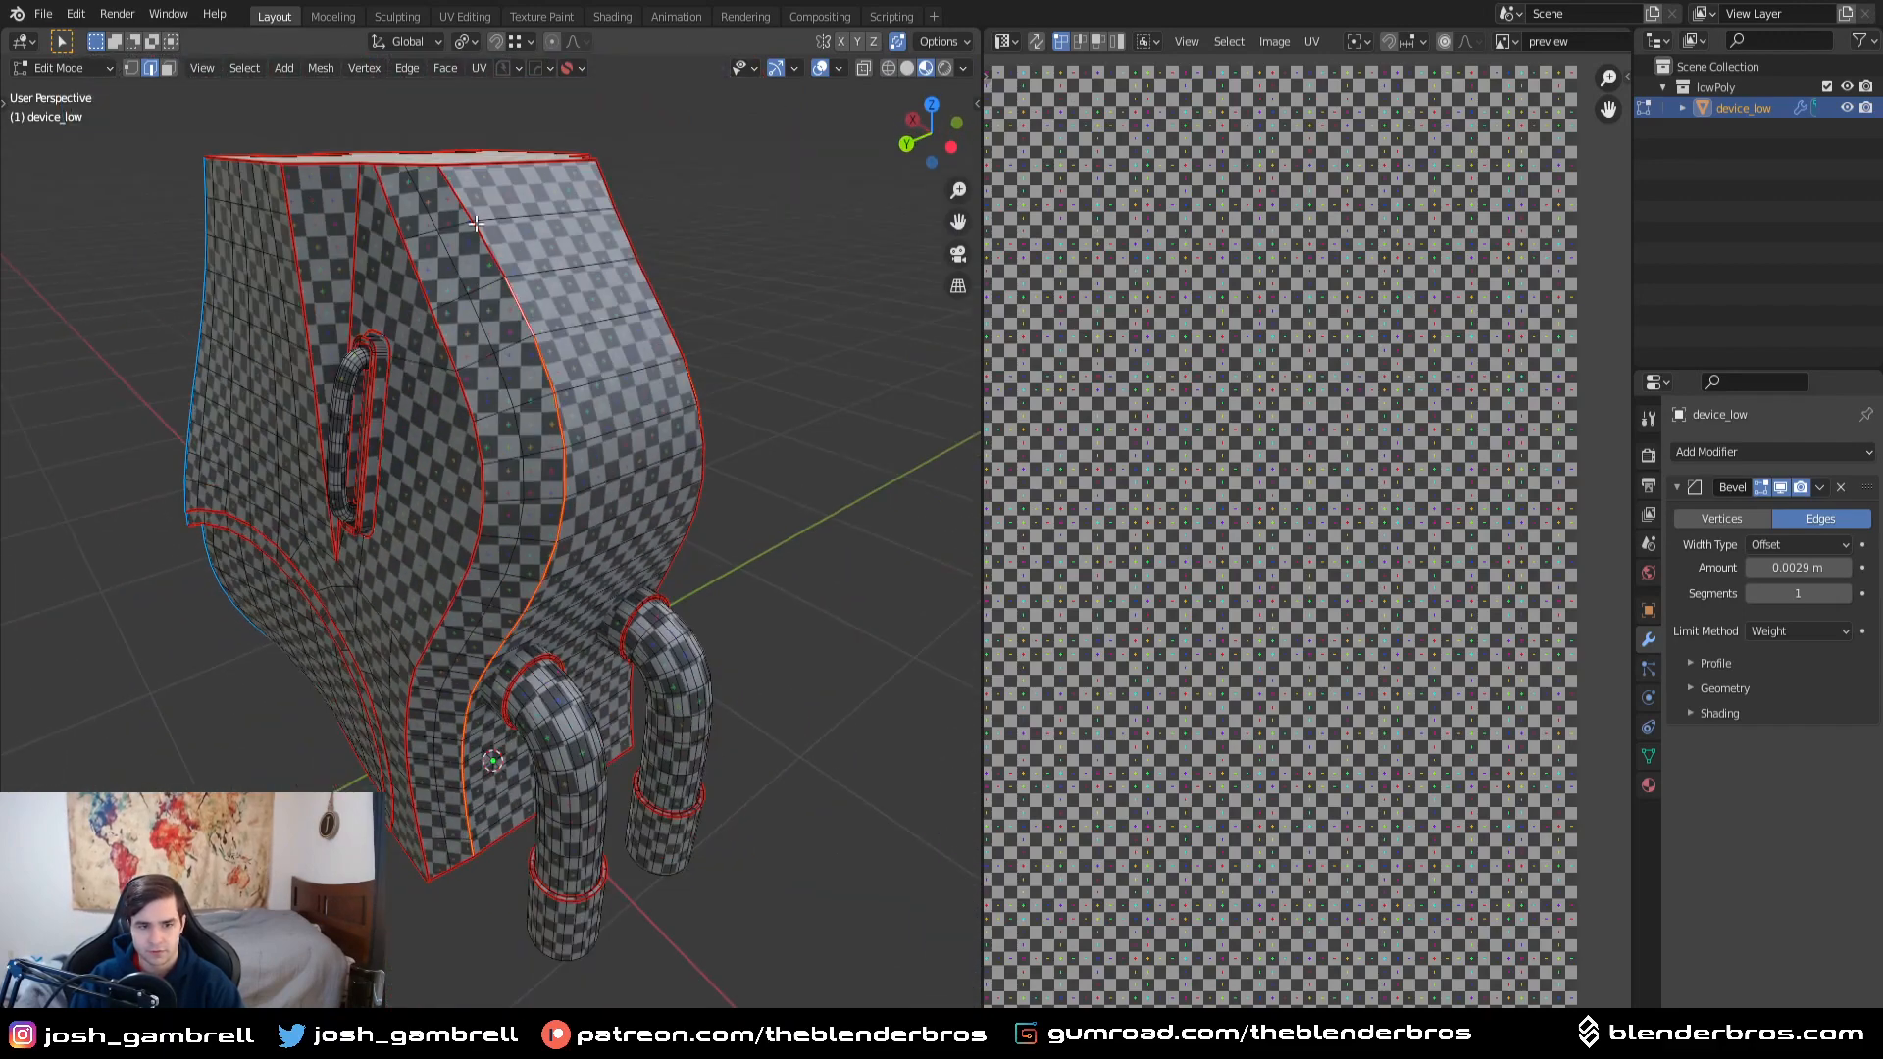
key("ctrl+e")
left_click(742, 474)
middle_click_drag(741, 477, 697, 649)
key("a")
key("u")
left_click(524, 468)
key("Tab")
key("alt+a")
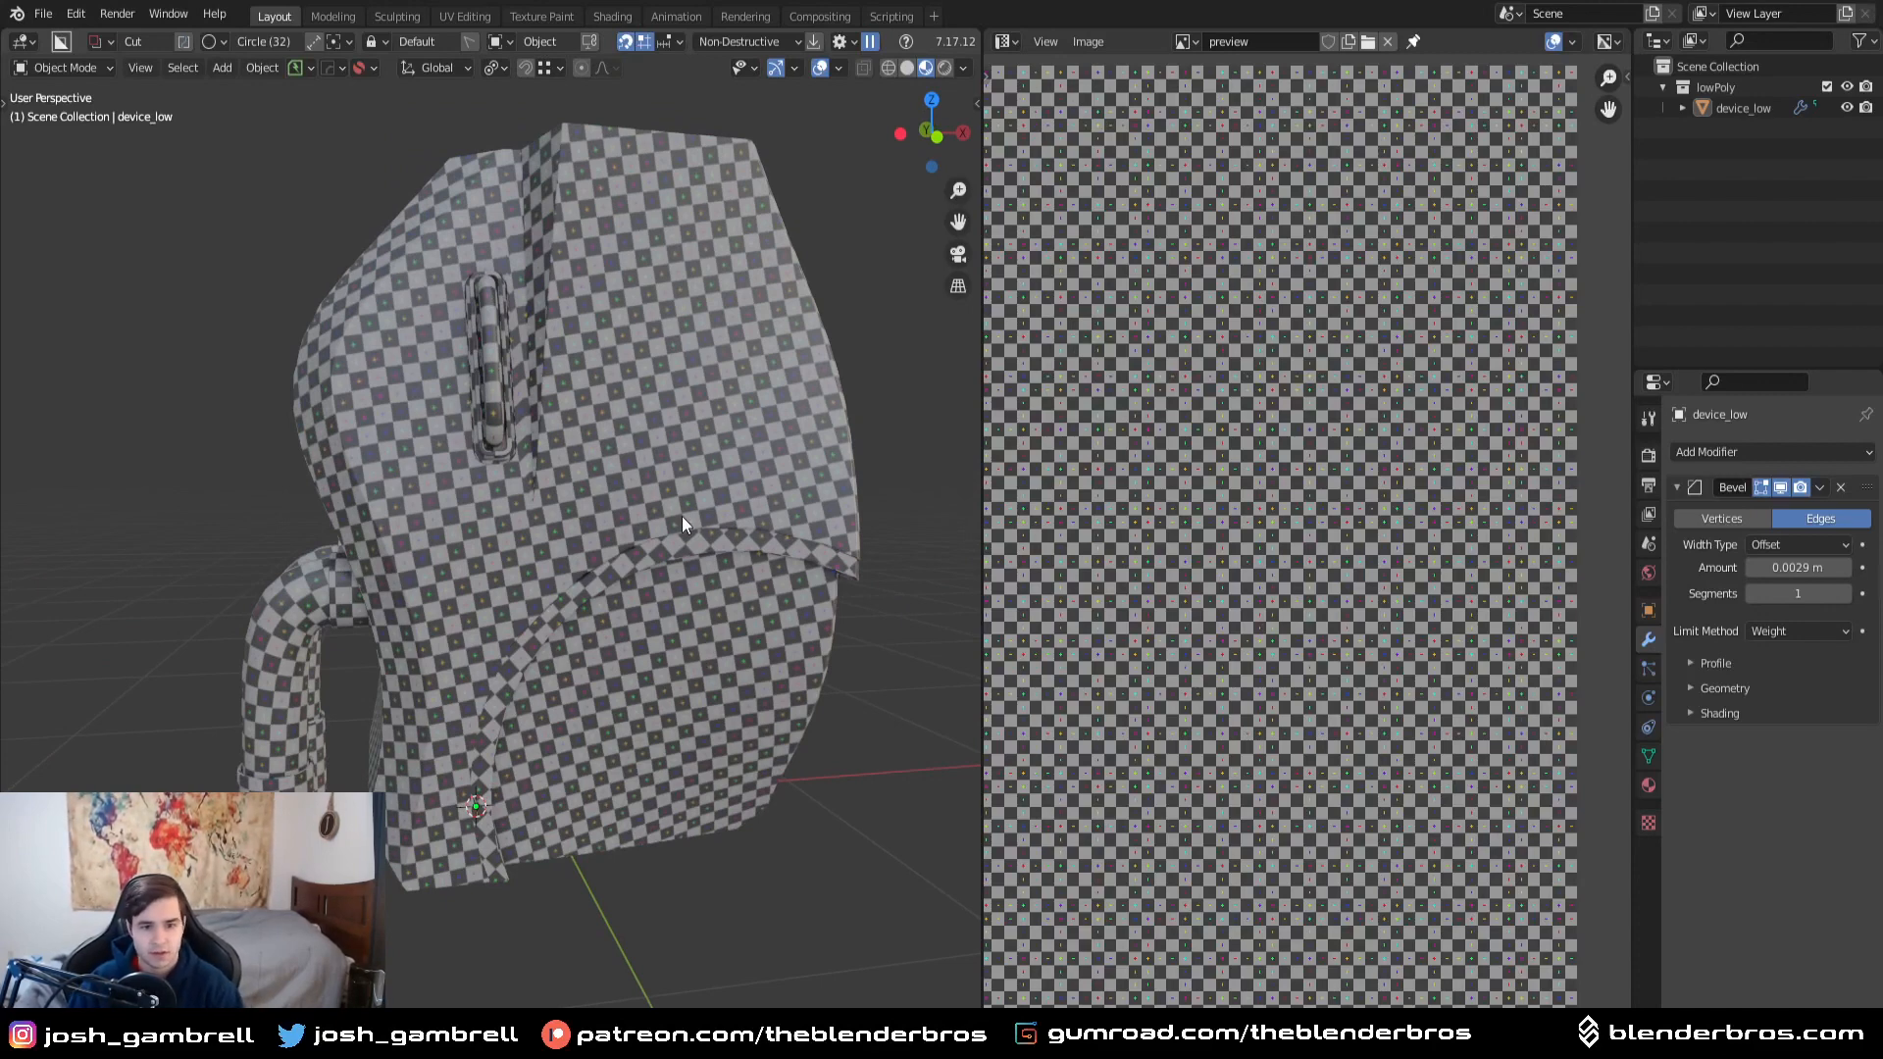
- Examine the grid texture along the curved strip, handle side, pocket-side corner and round cap for stretching
middle_click_drag(685, 512, 520, 581)
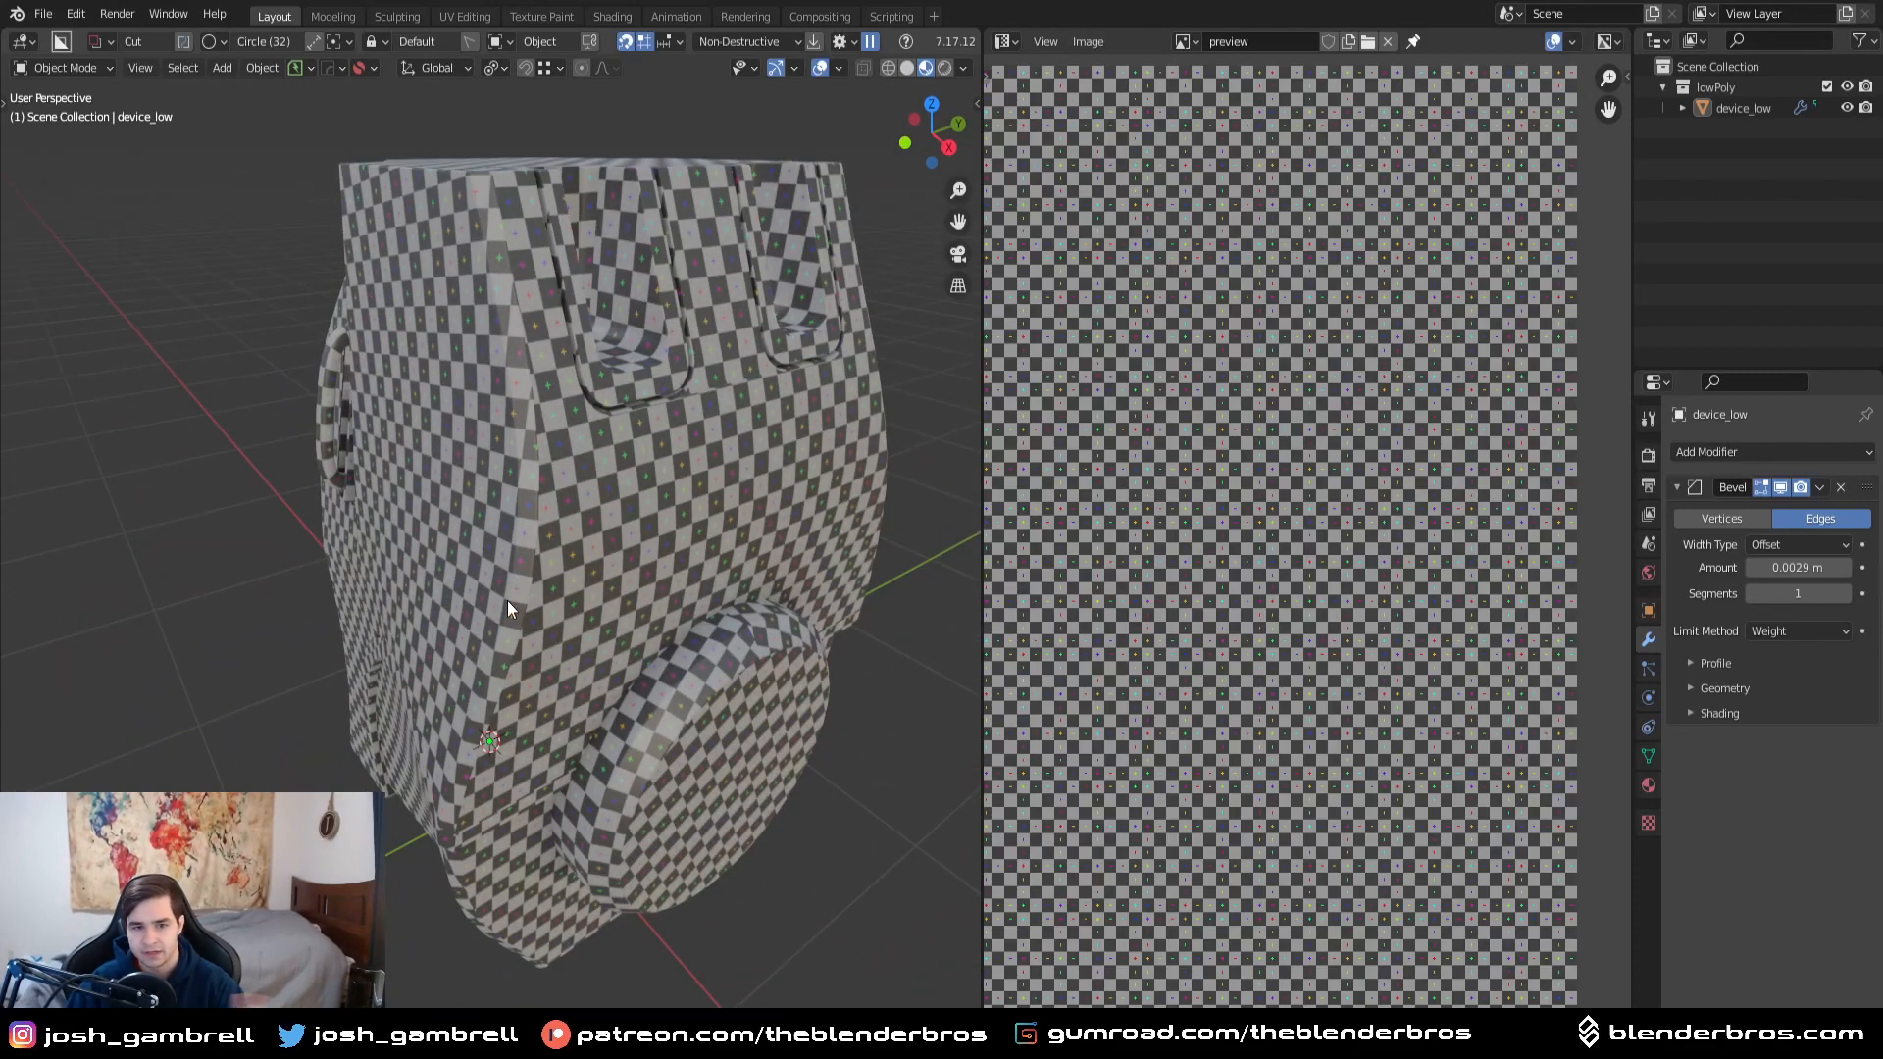
scroll(590, 612, "up", 3)
middle_click_drag(614, 680, 563, 583)
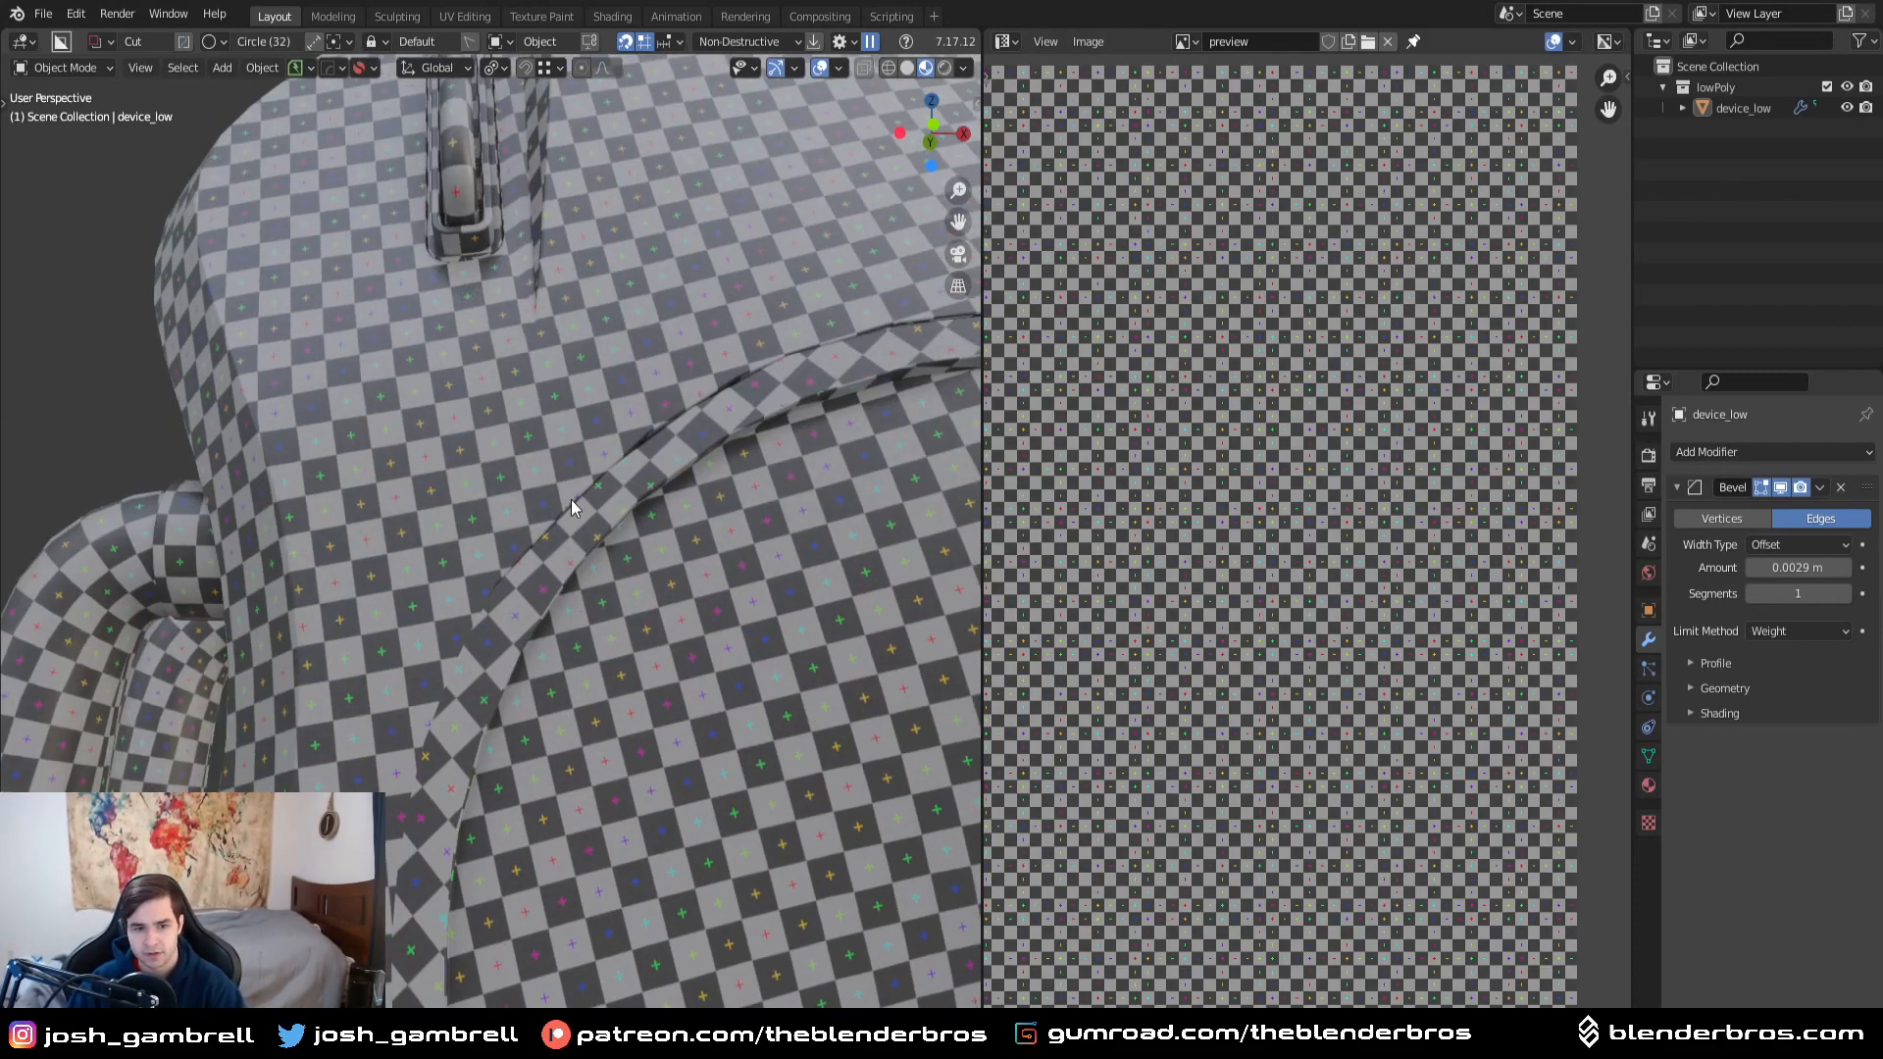
middle_click_drag(572, 505, 490, 579)
scroll(609, 543, "down", 5)
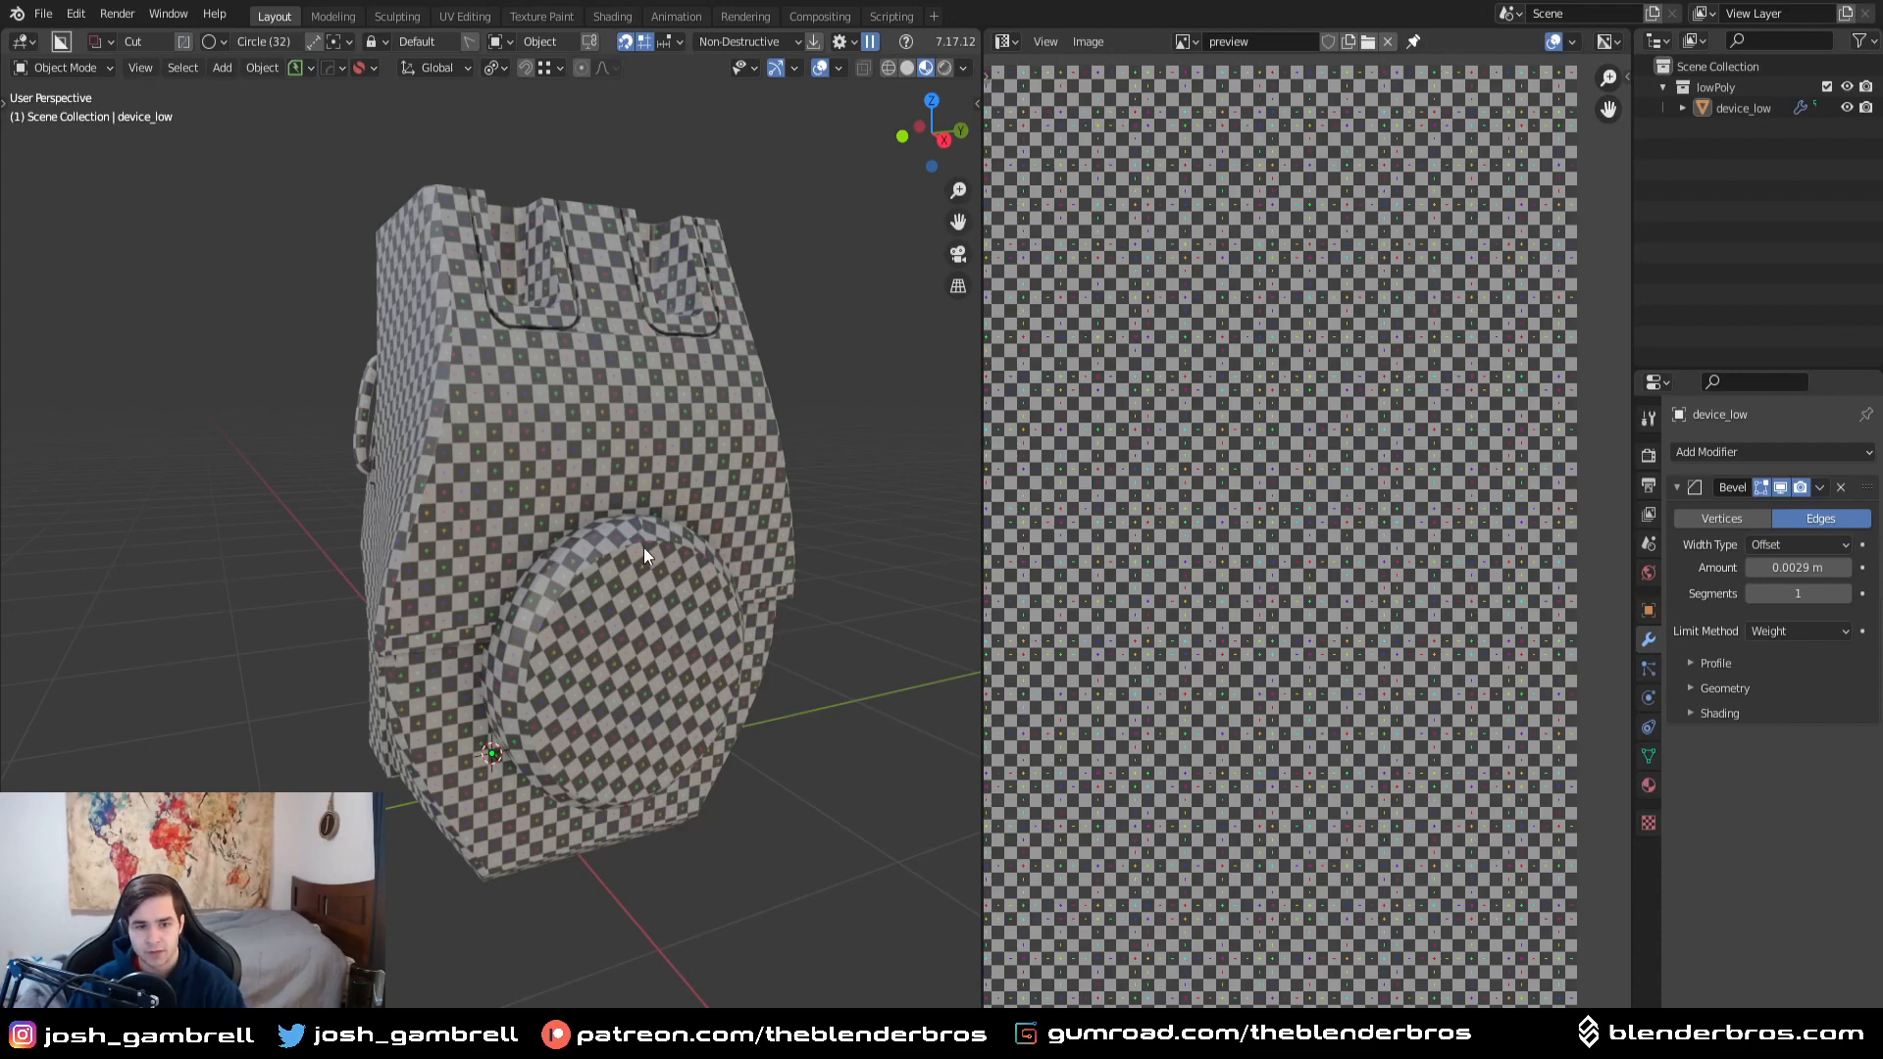
middle_click_drag(643, 547, 709, 493)
middle_click_drag(650, 545, 641, 556)
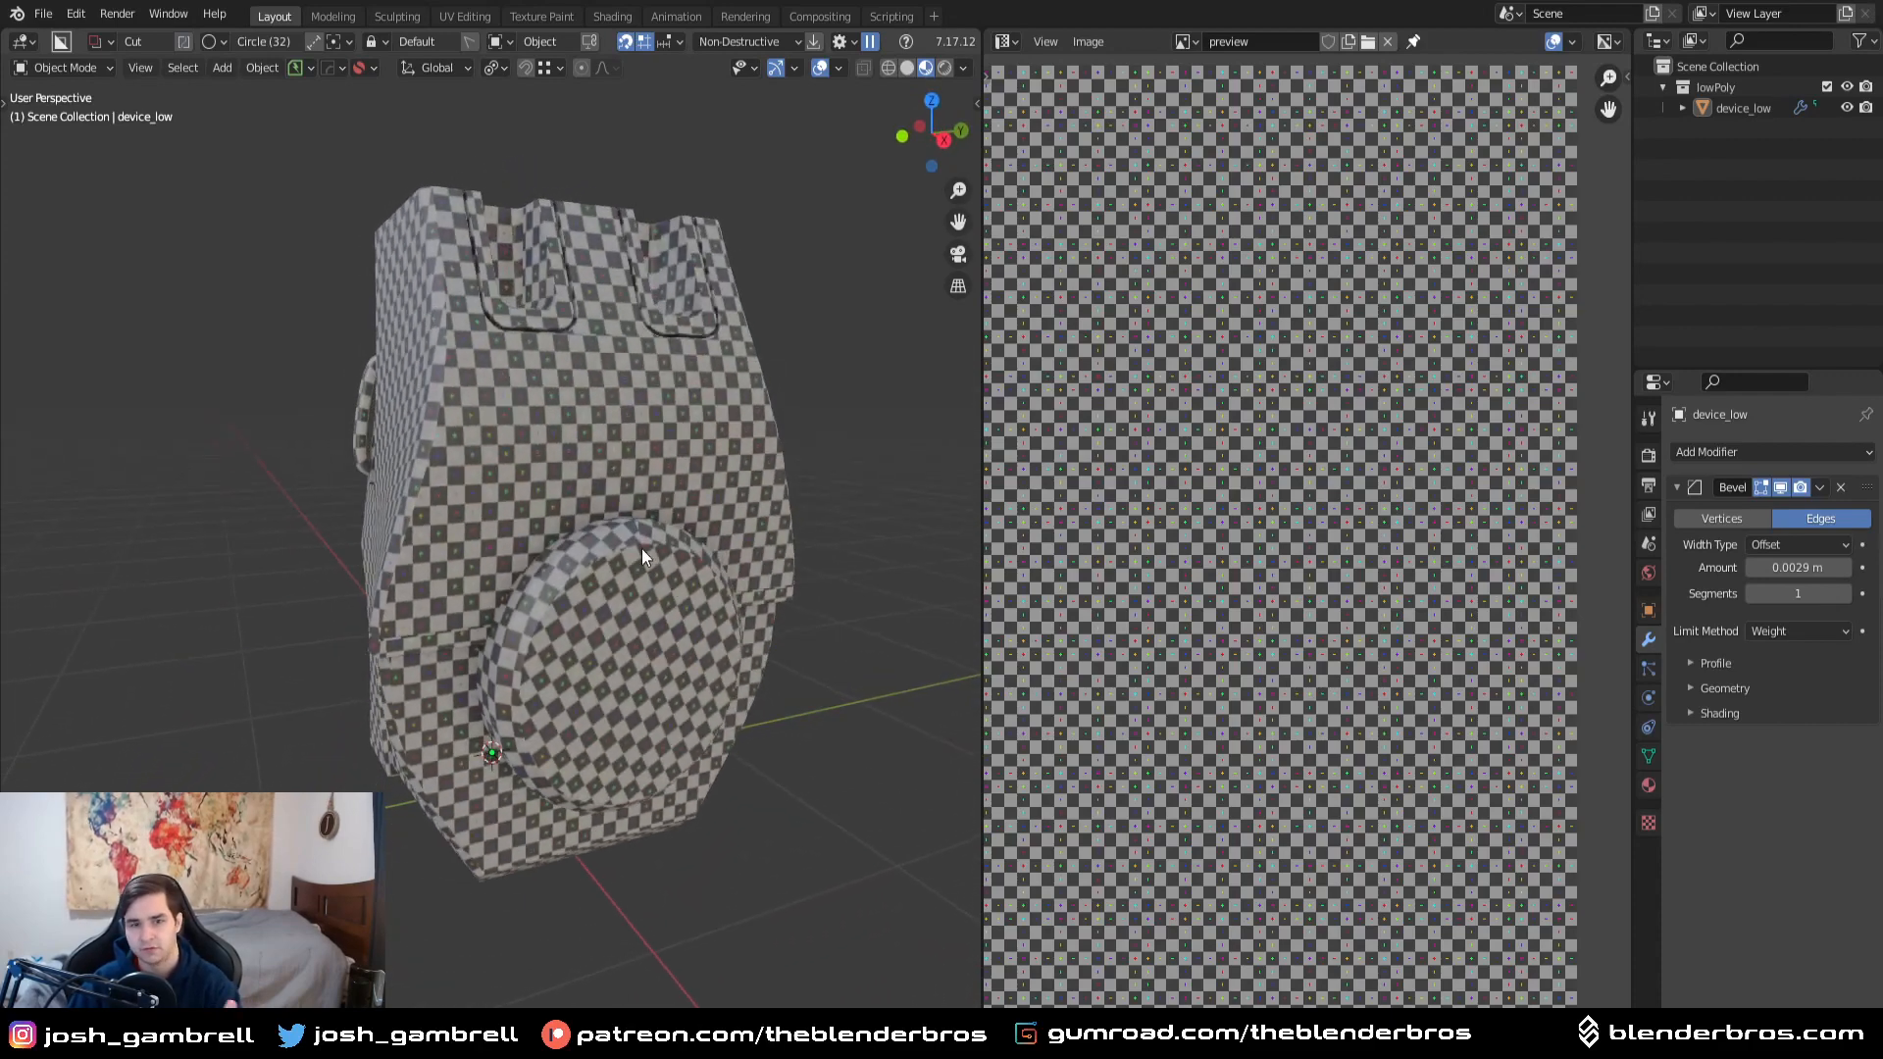
middle_click_drag(640, 549, 386, 704)
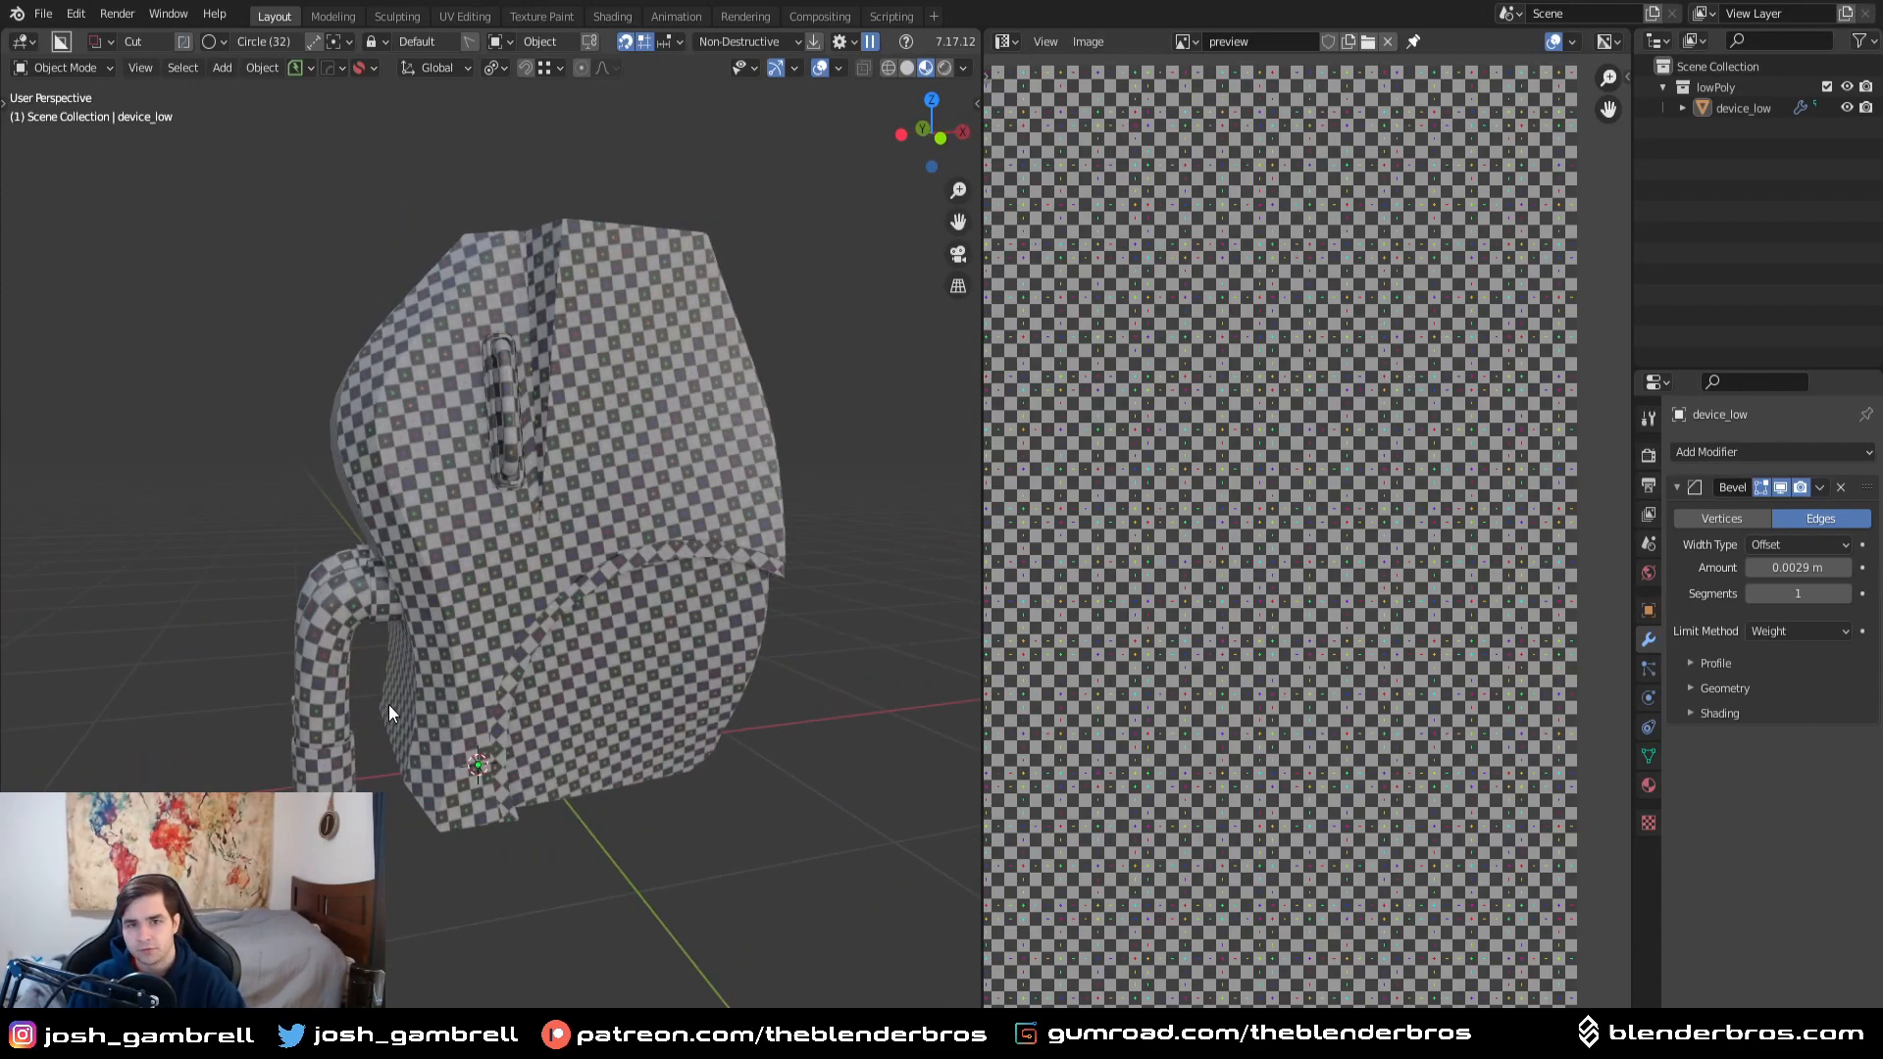
middle_click_drag(482, 747, 639, 784)
scroll(639, 786, "up", 3)
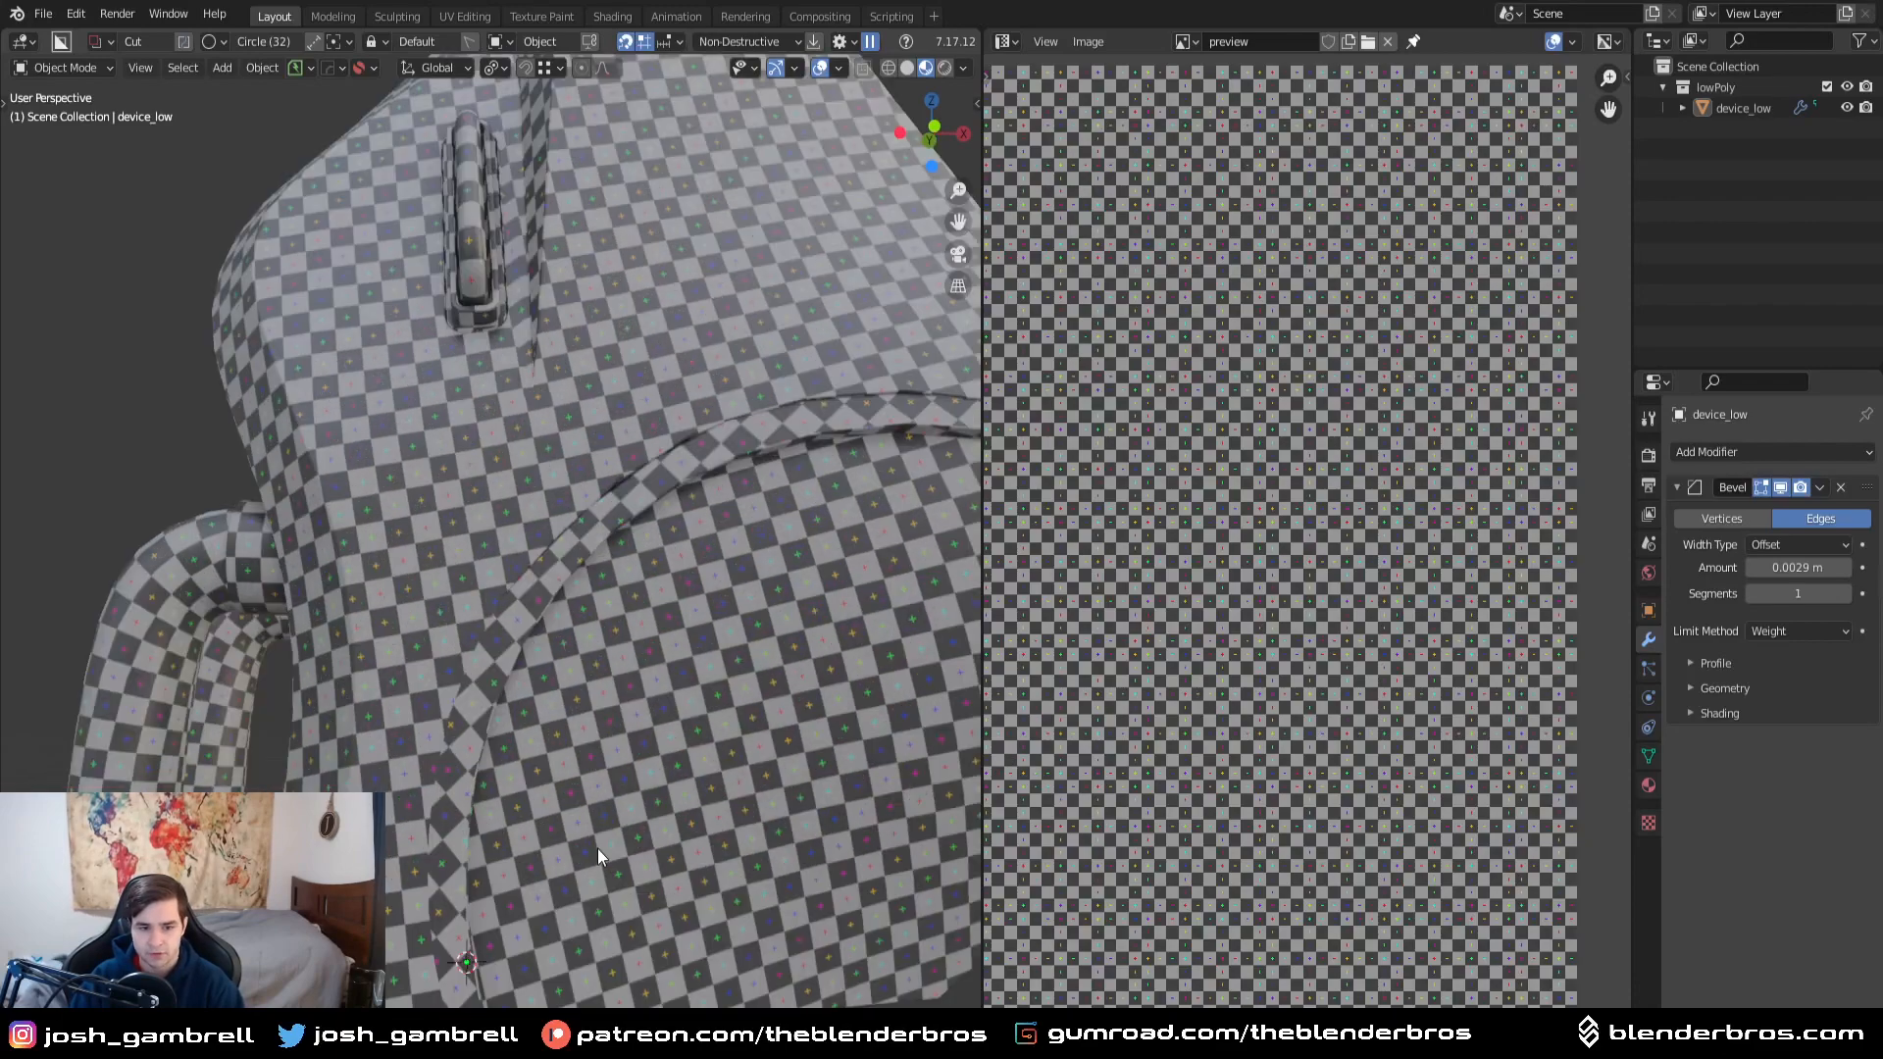
- Mark the short angled edge at the bottom corner of the model's underside as a seam
middle_click_drag(597, 850, 885, 753)
key("Tab")
left_click(906, 762, "shift")
key("ctrl+e")
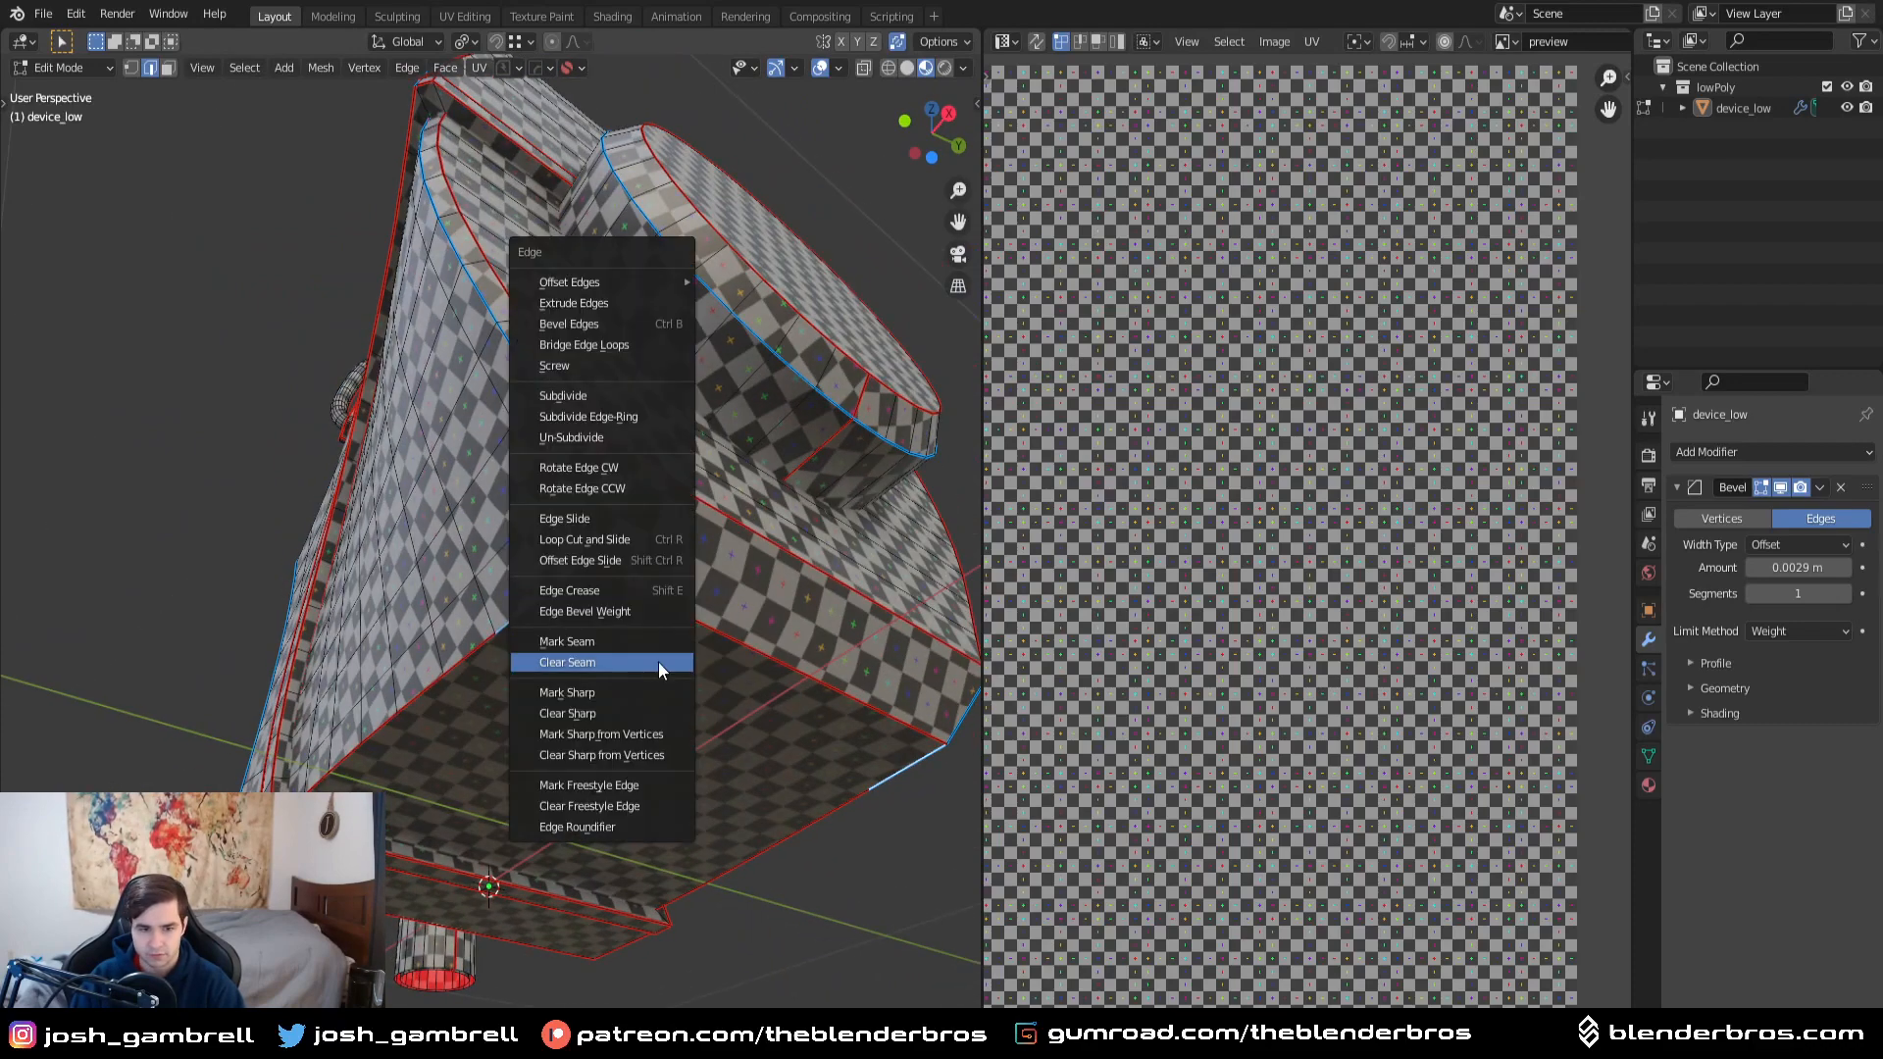
left_click(647, 643)
- Unwrap the whole mesh with the new bottom corner seam and return to object mode
middle_click_drag(645, 646, 665, 668)
key("a")
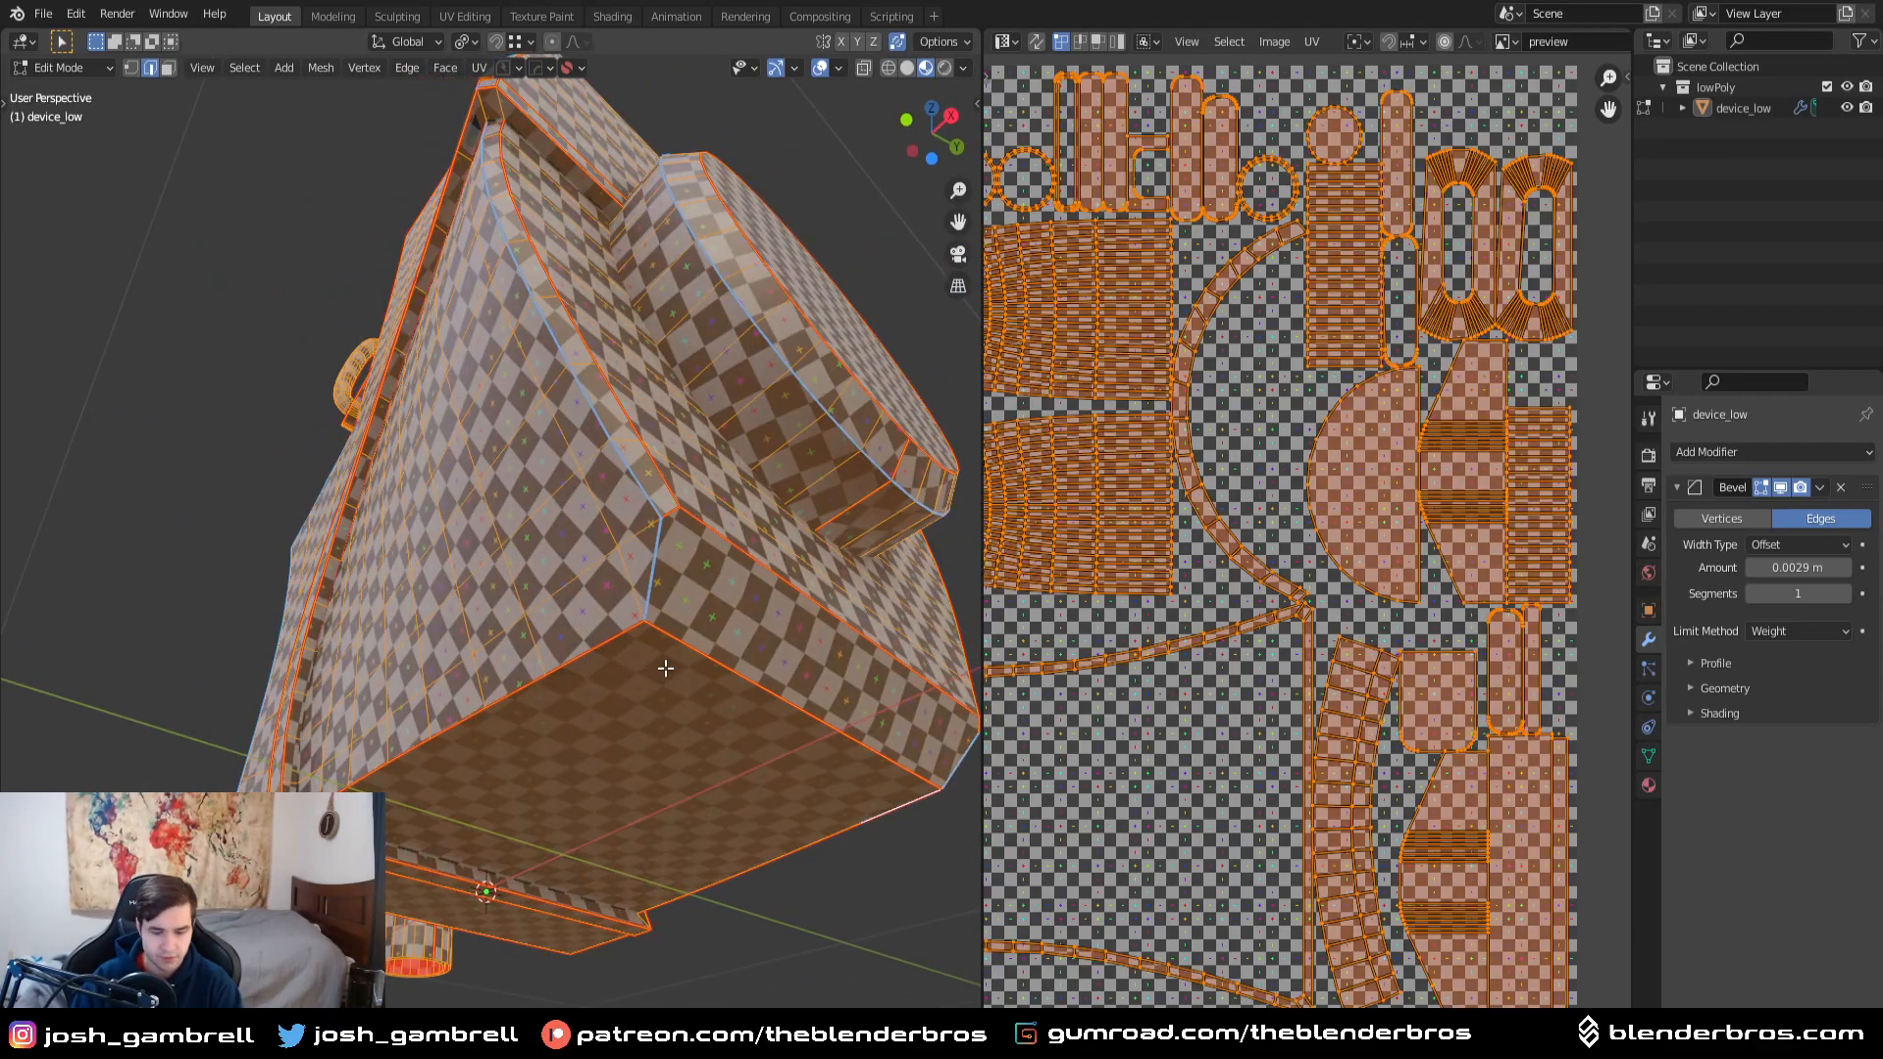
key("u")
left_click(665, 667)
key("Tab")
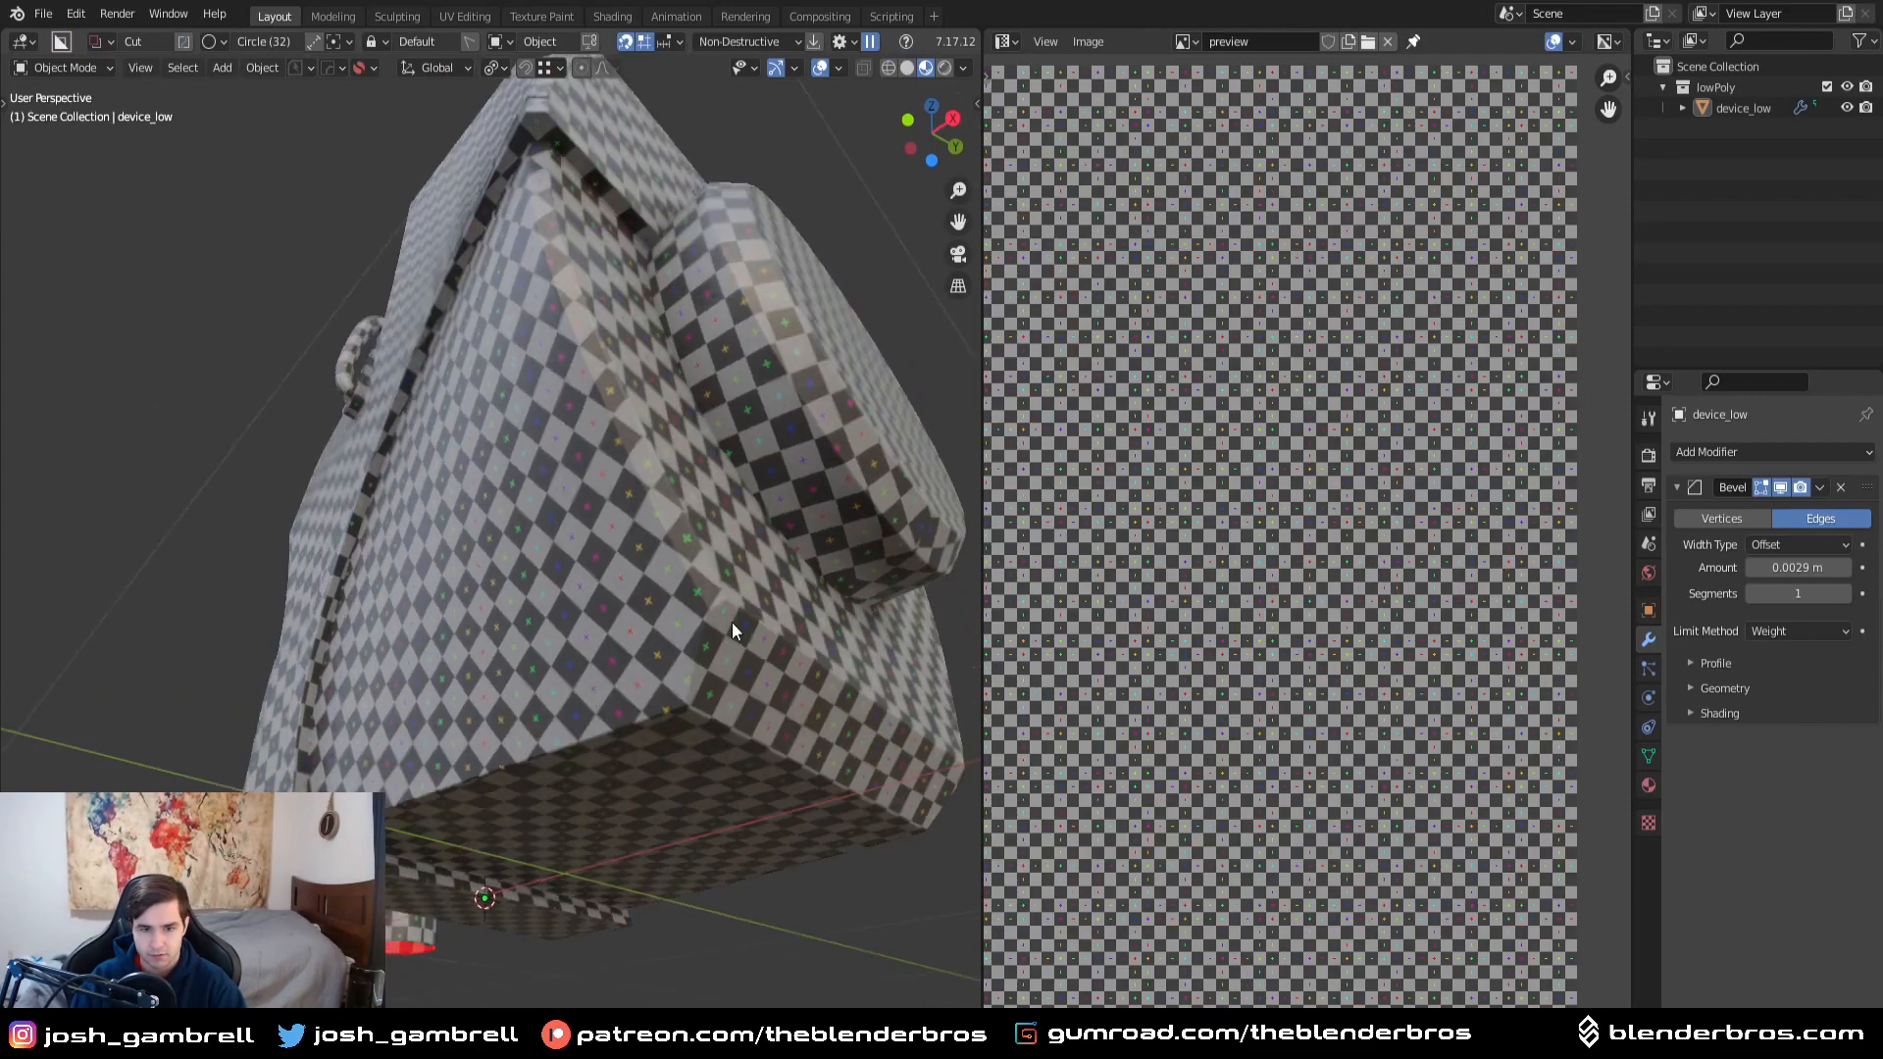
- Inspect the grid texture on the pocket side, round cap and adjoining side panel from several angles
middle_click_drag(732, 622, 381, 680)
scroll(531, 569, "down", 5)
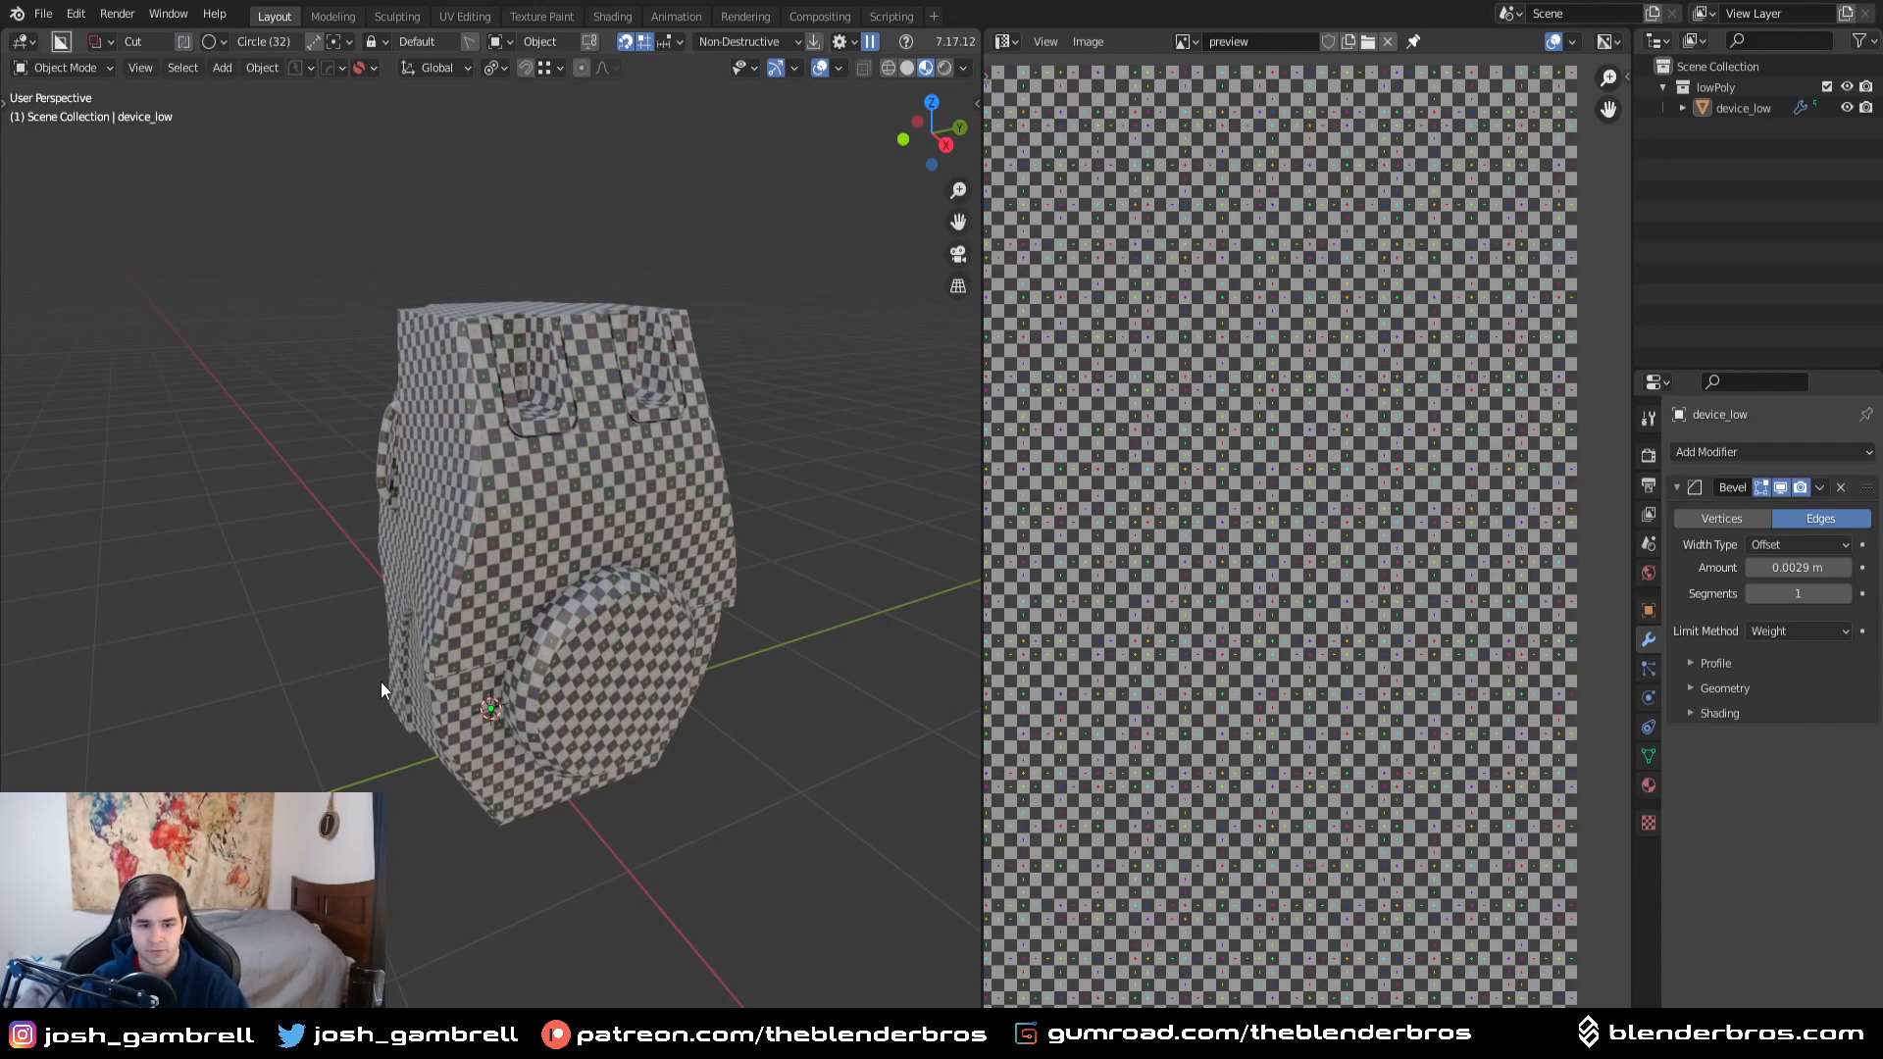
middle_click_drag(381, 681, 500, 596)
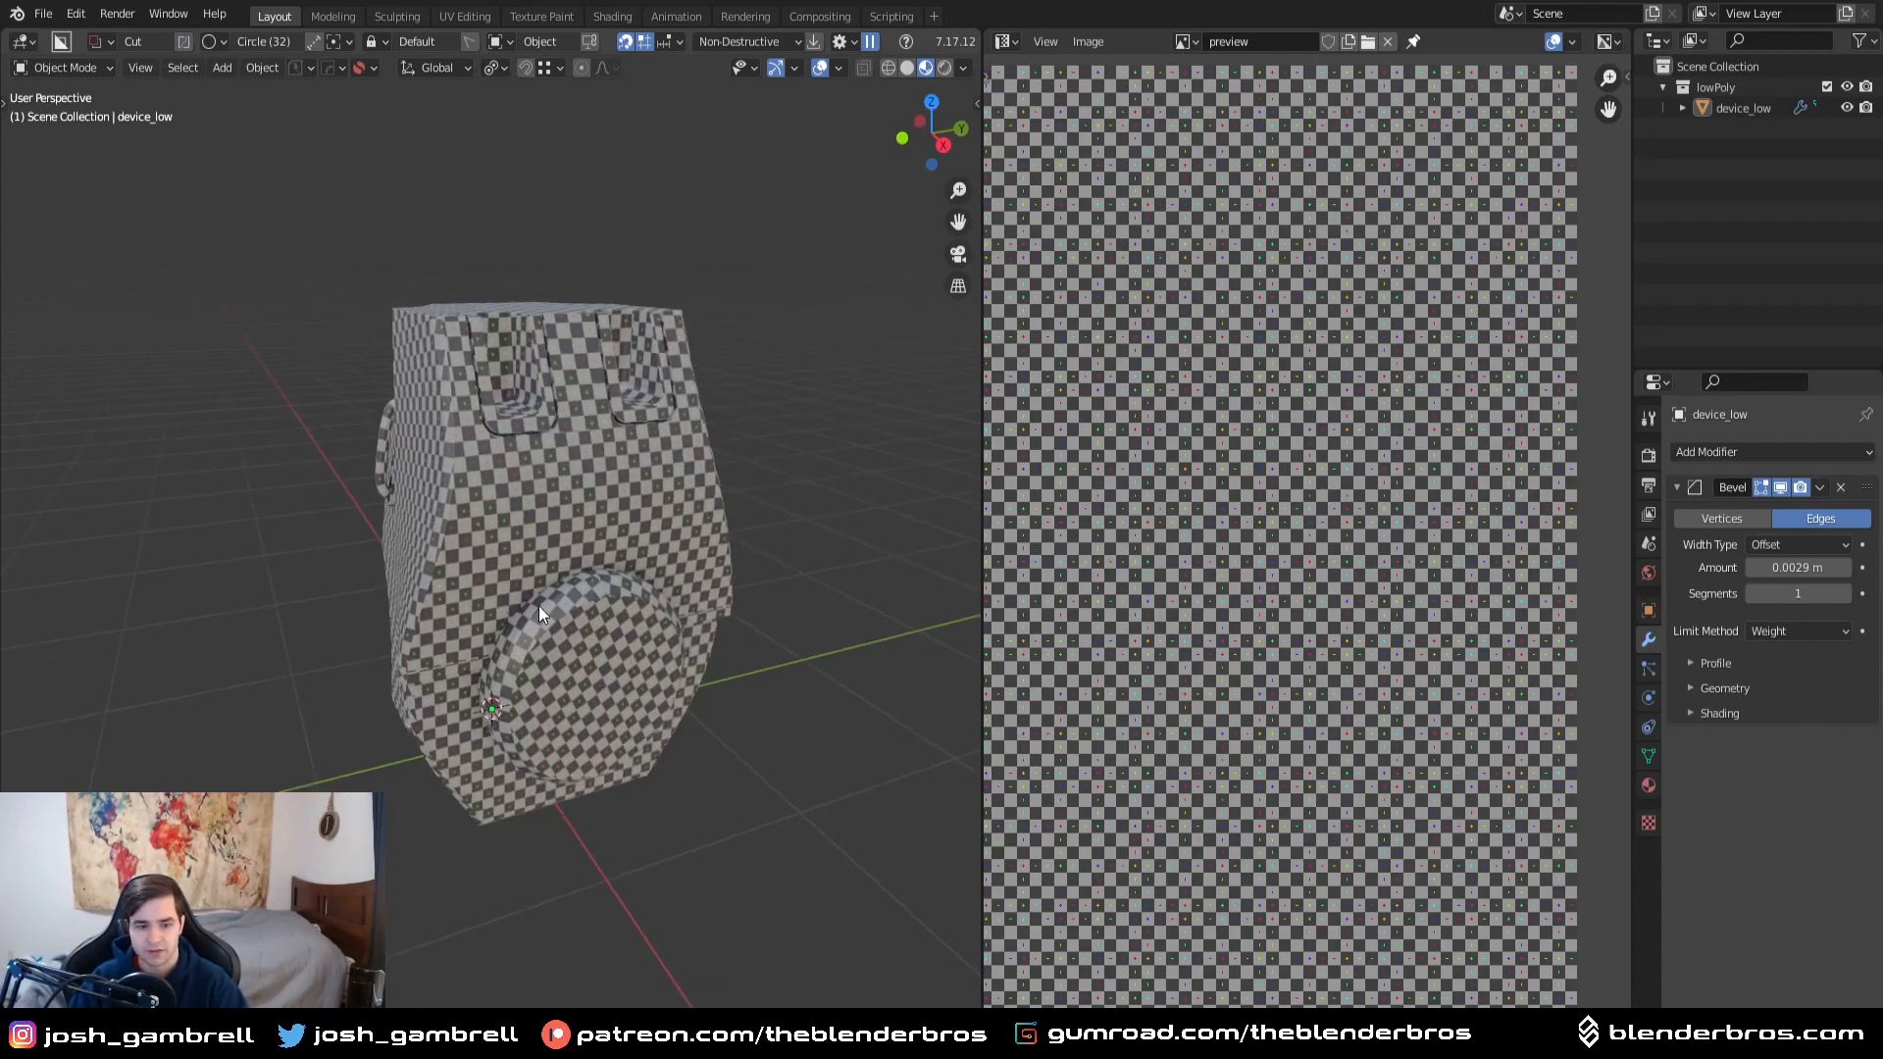
scroll(610, 712, "up", 2)
scroll(612, 709, "down", 2)
middle_click_drag(612, 709, 664, 680)
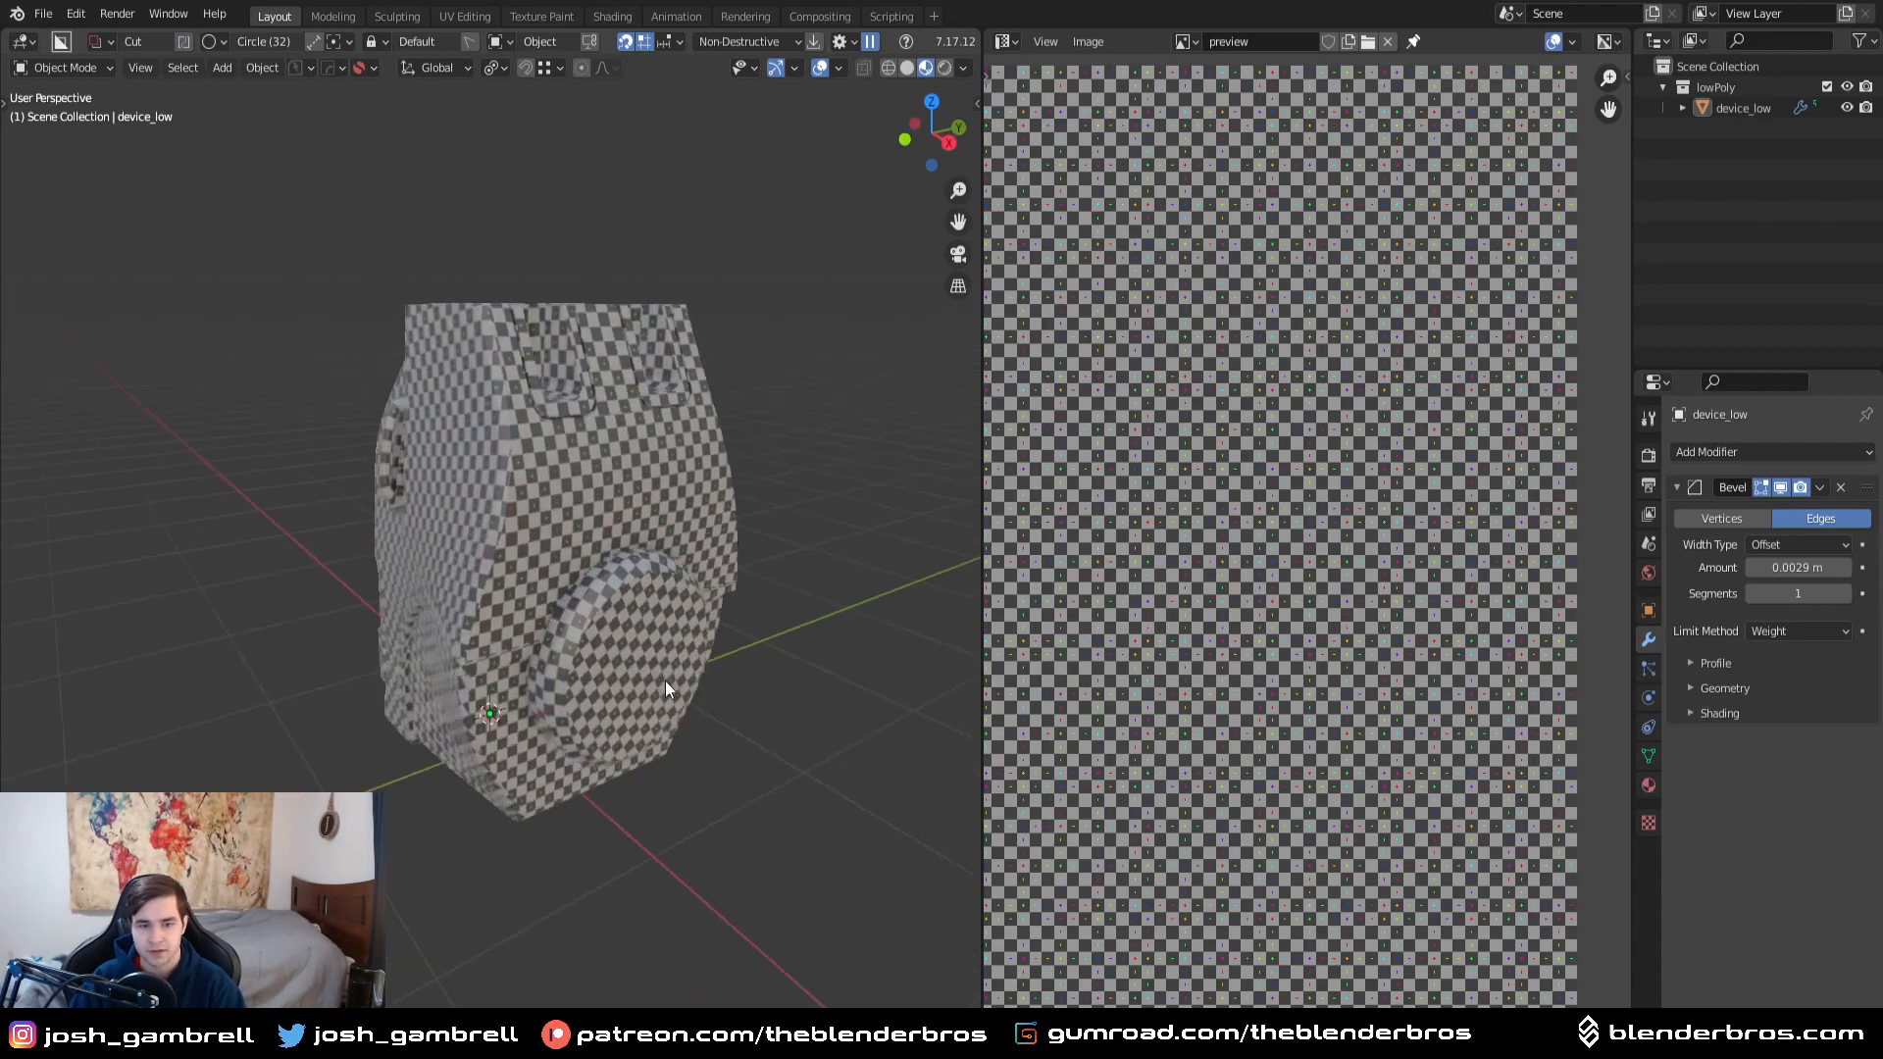
scroll(664, 679, "down", 1)
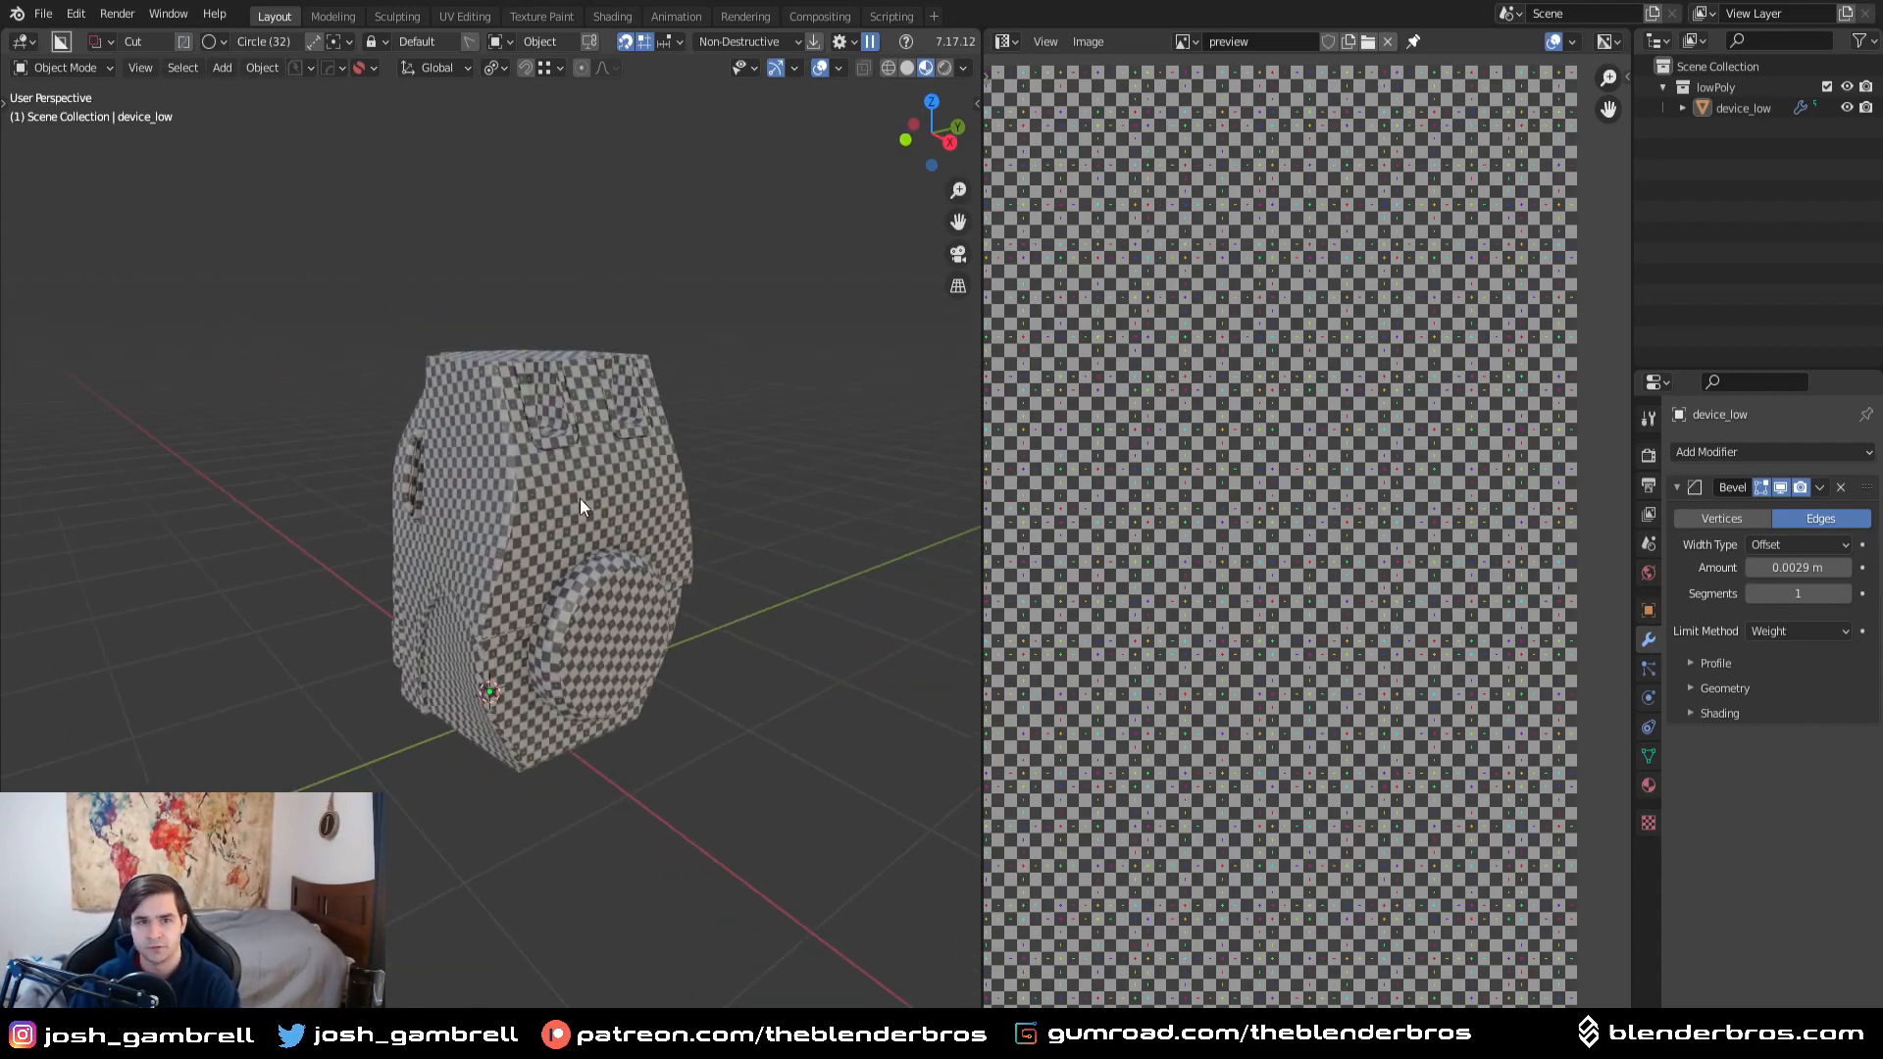
- Select the device_low model and display the settings of its device material
left_click(600, 480)
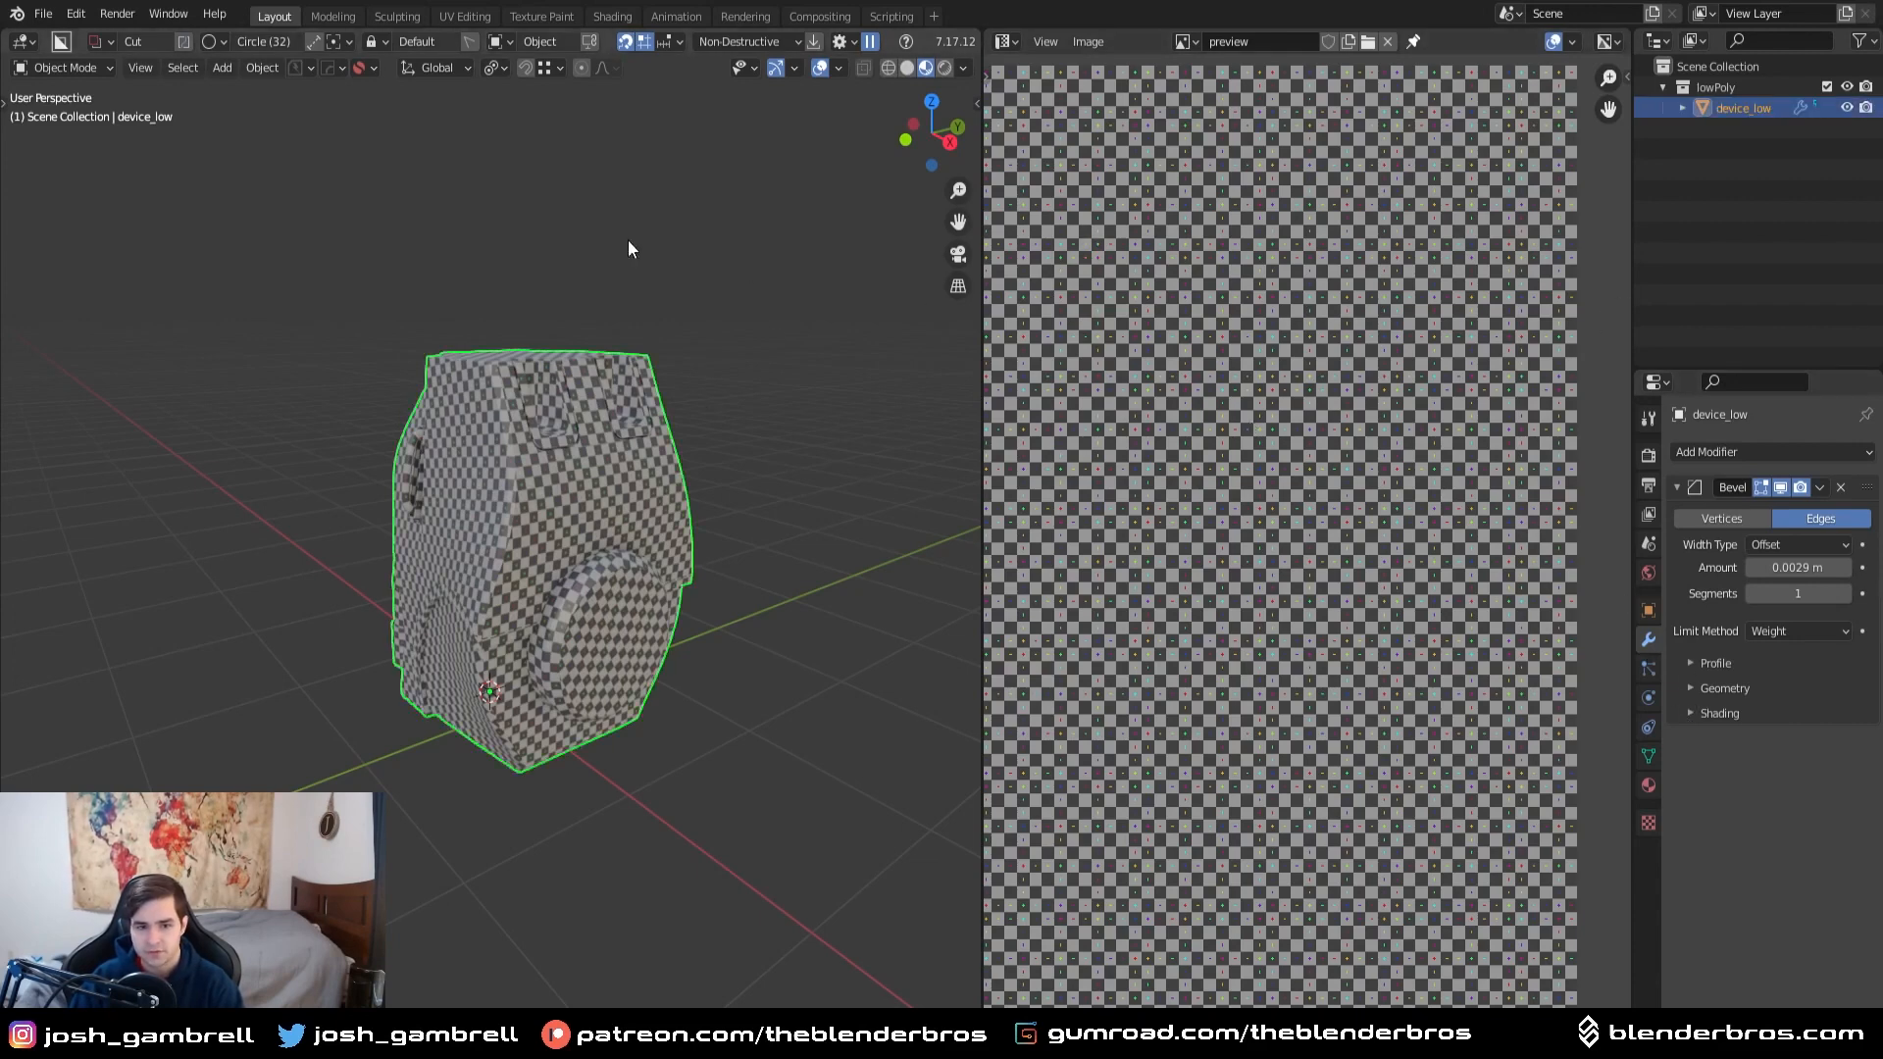
left_click(1648, 784)
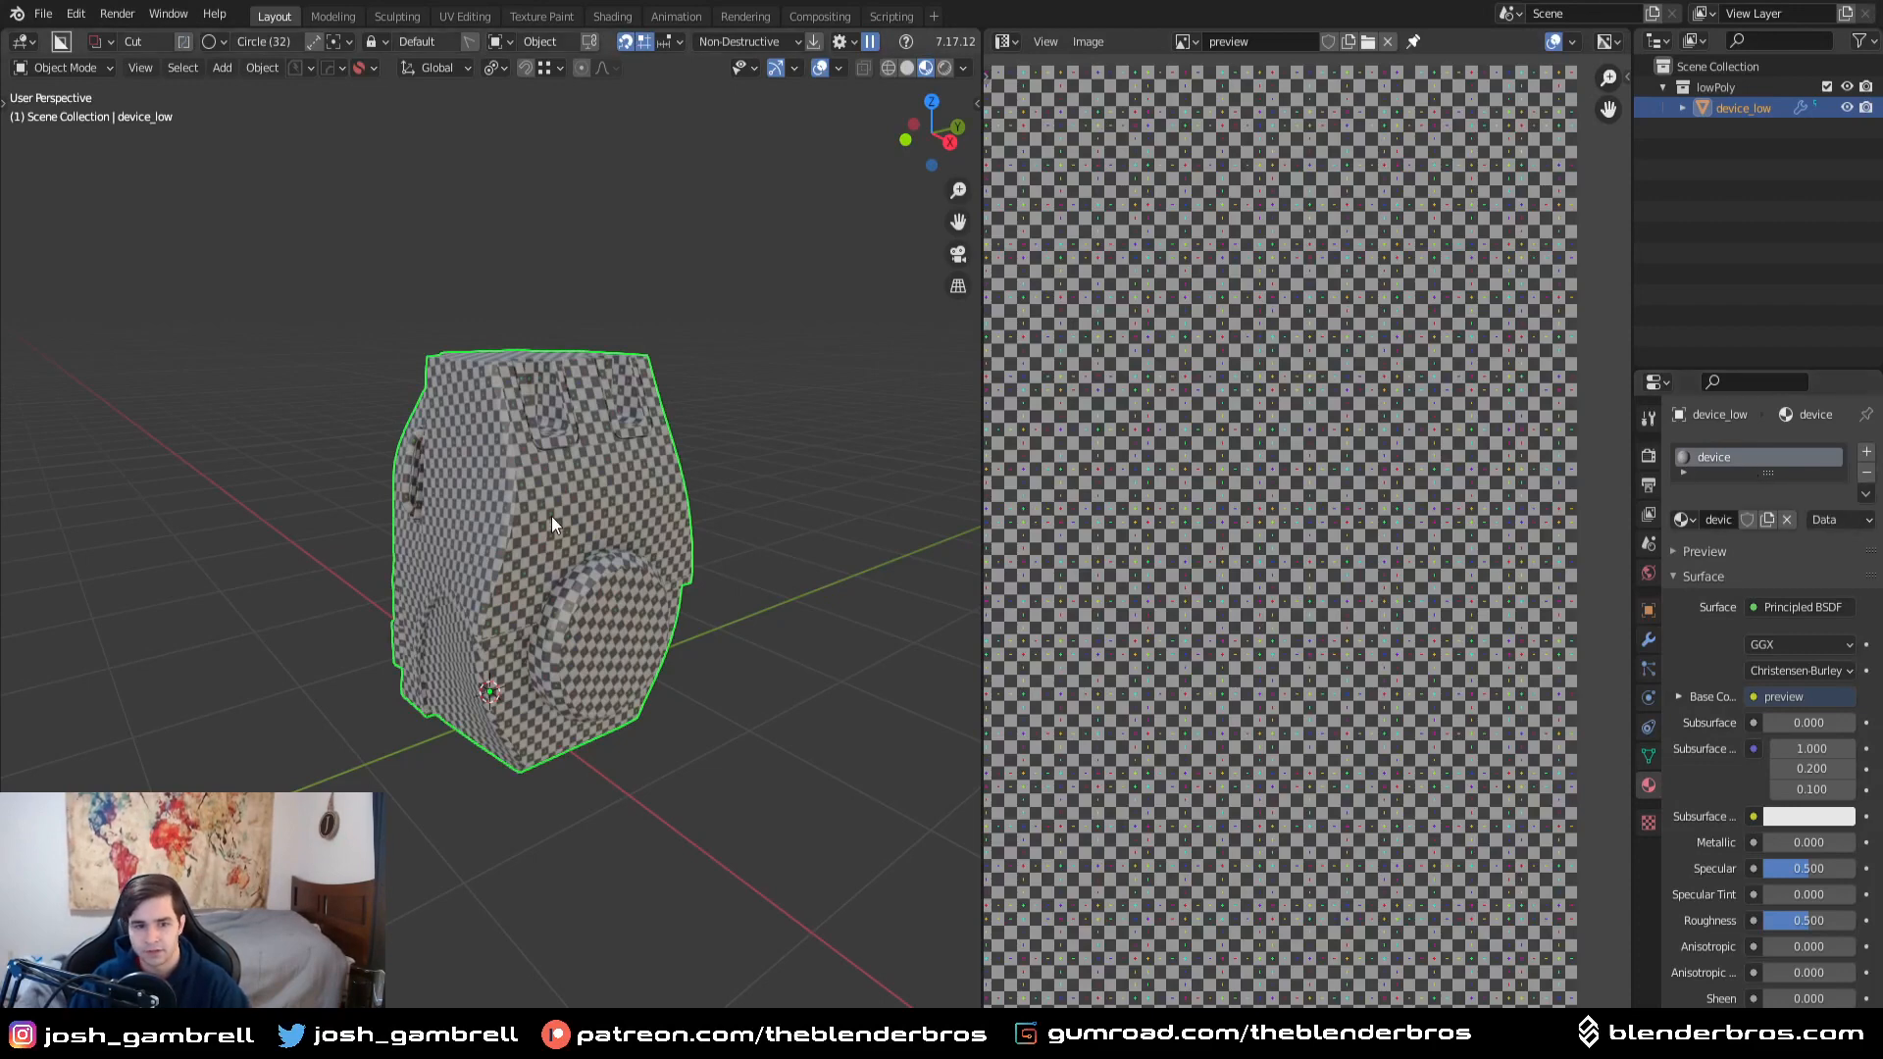
scroll(555, 513, "up", 4)
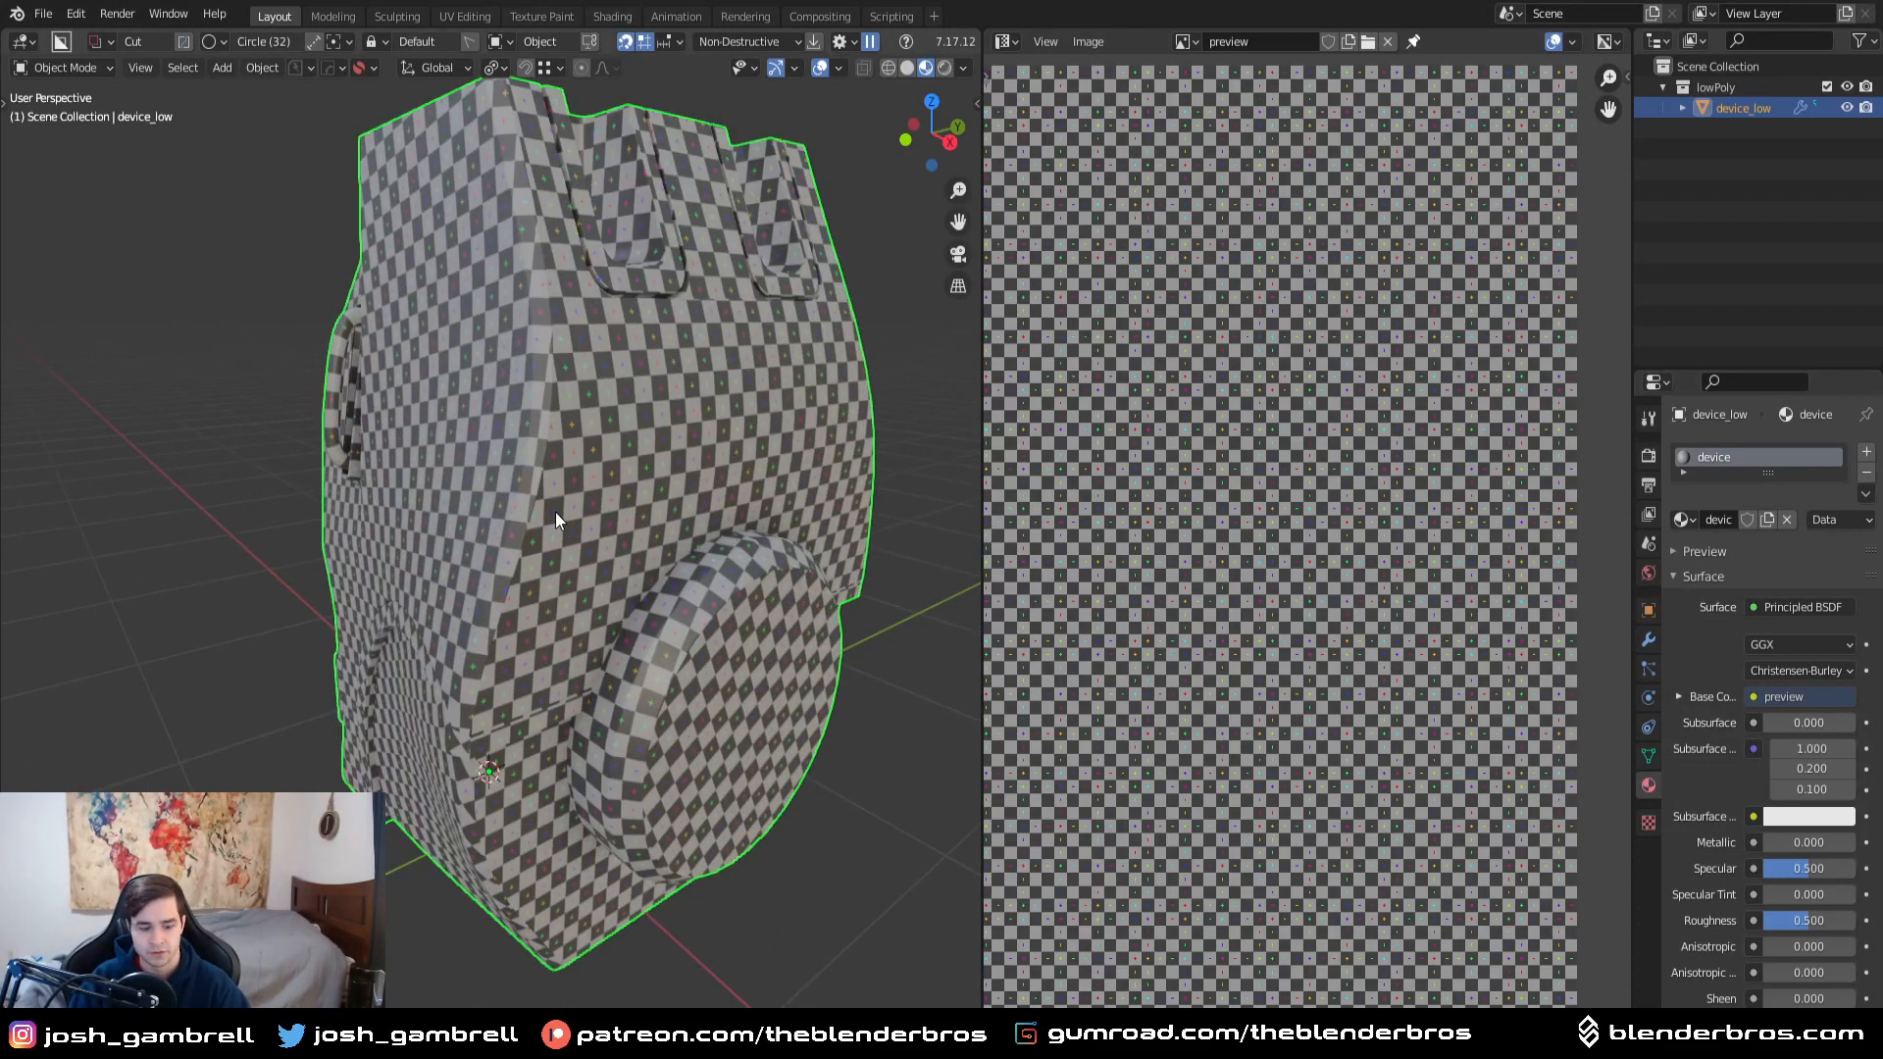
scroll(555, 512, "down", 5)
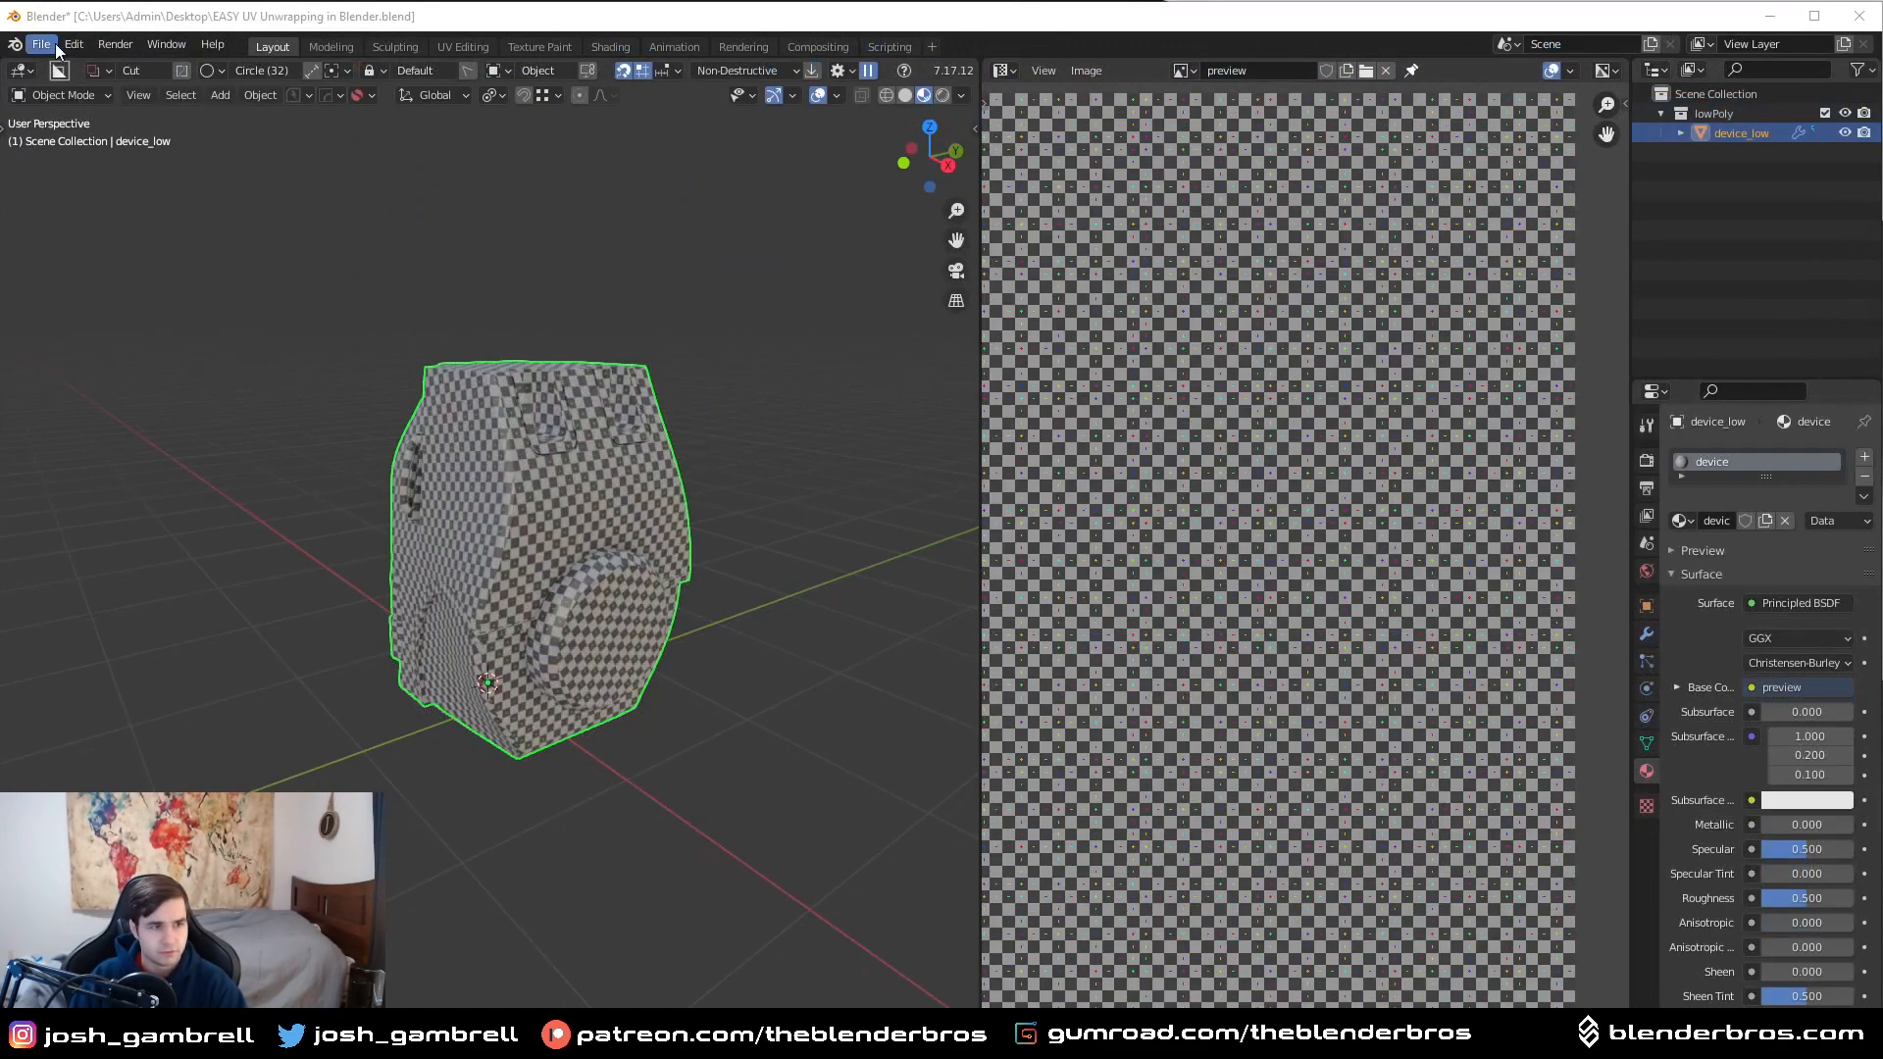
- Set up an FBX export to the Desktop limited to selected objects, with the file name "uv example"
left_click(44, 14)
mouse_move(102, 317)
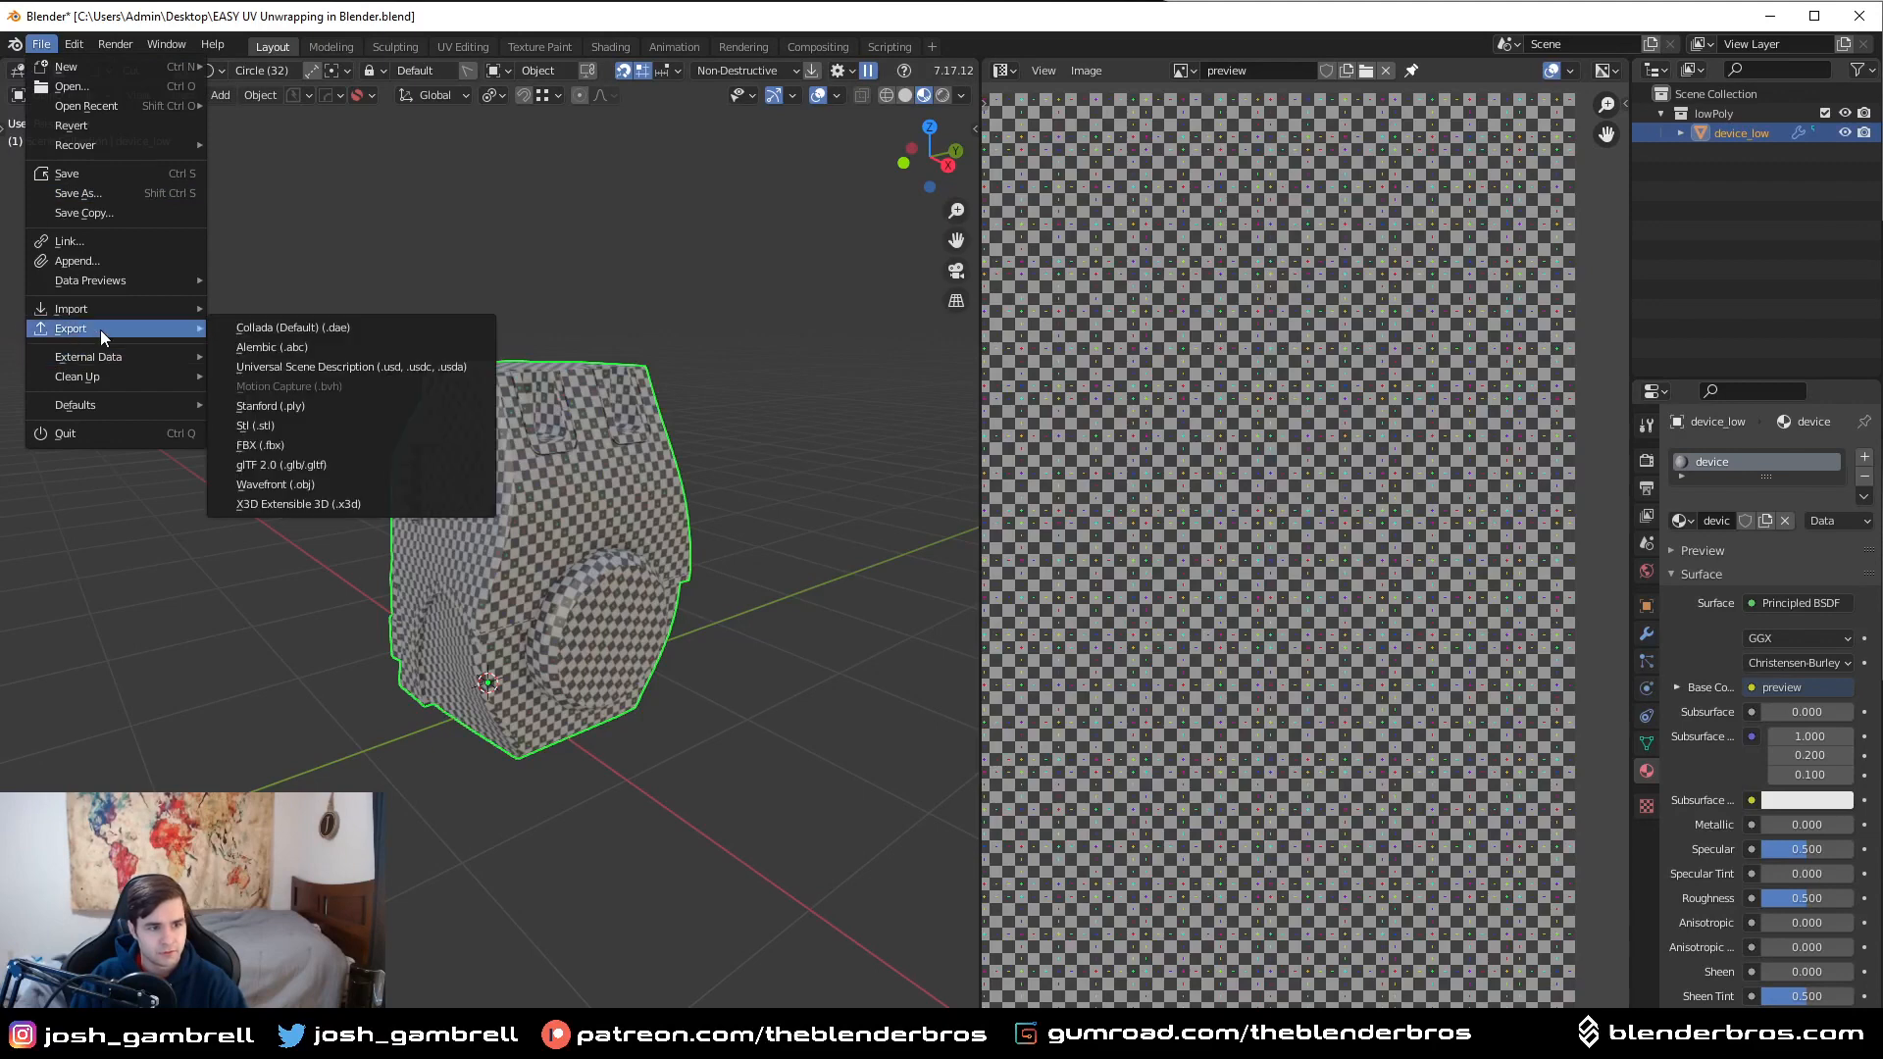
left_click(285, 445)
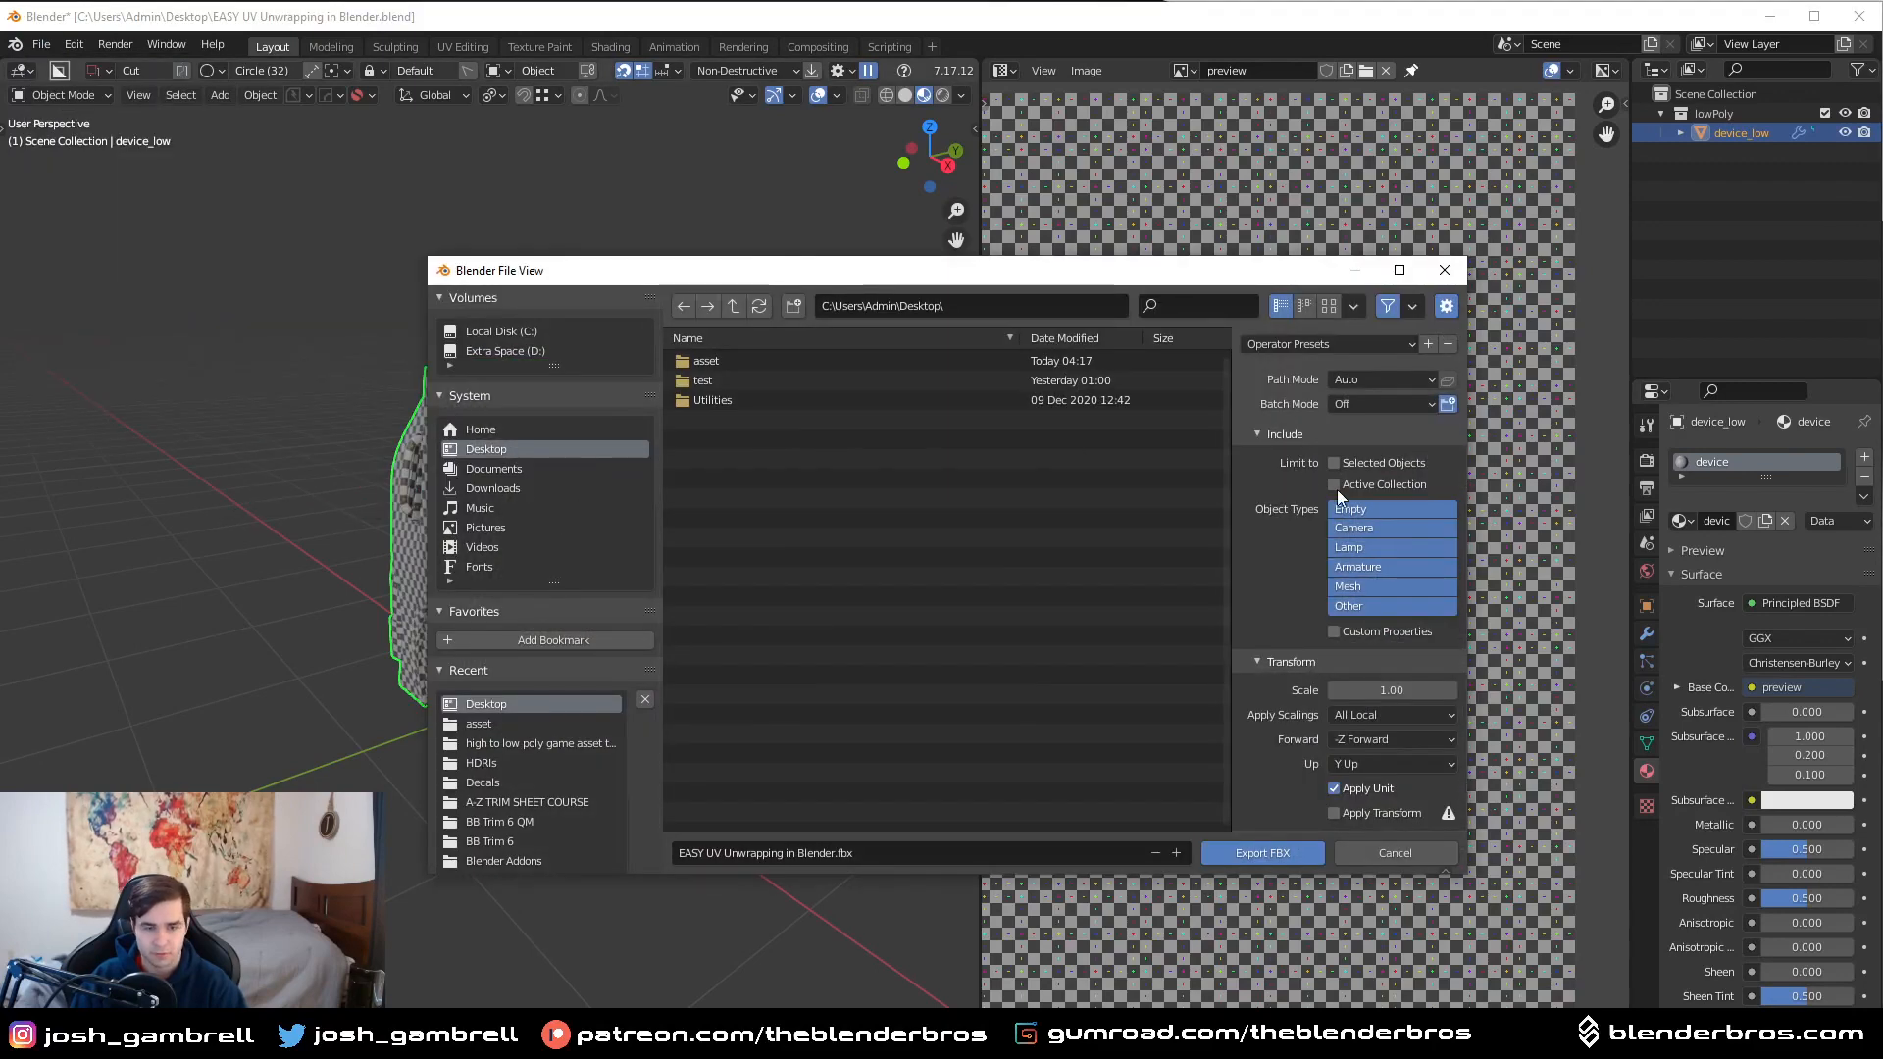
left_click(1373, 463)
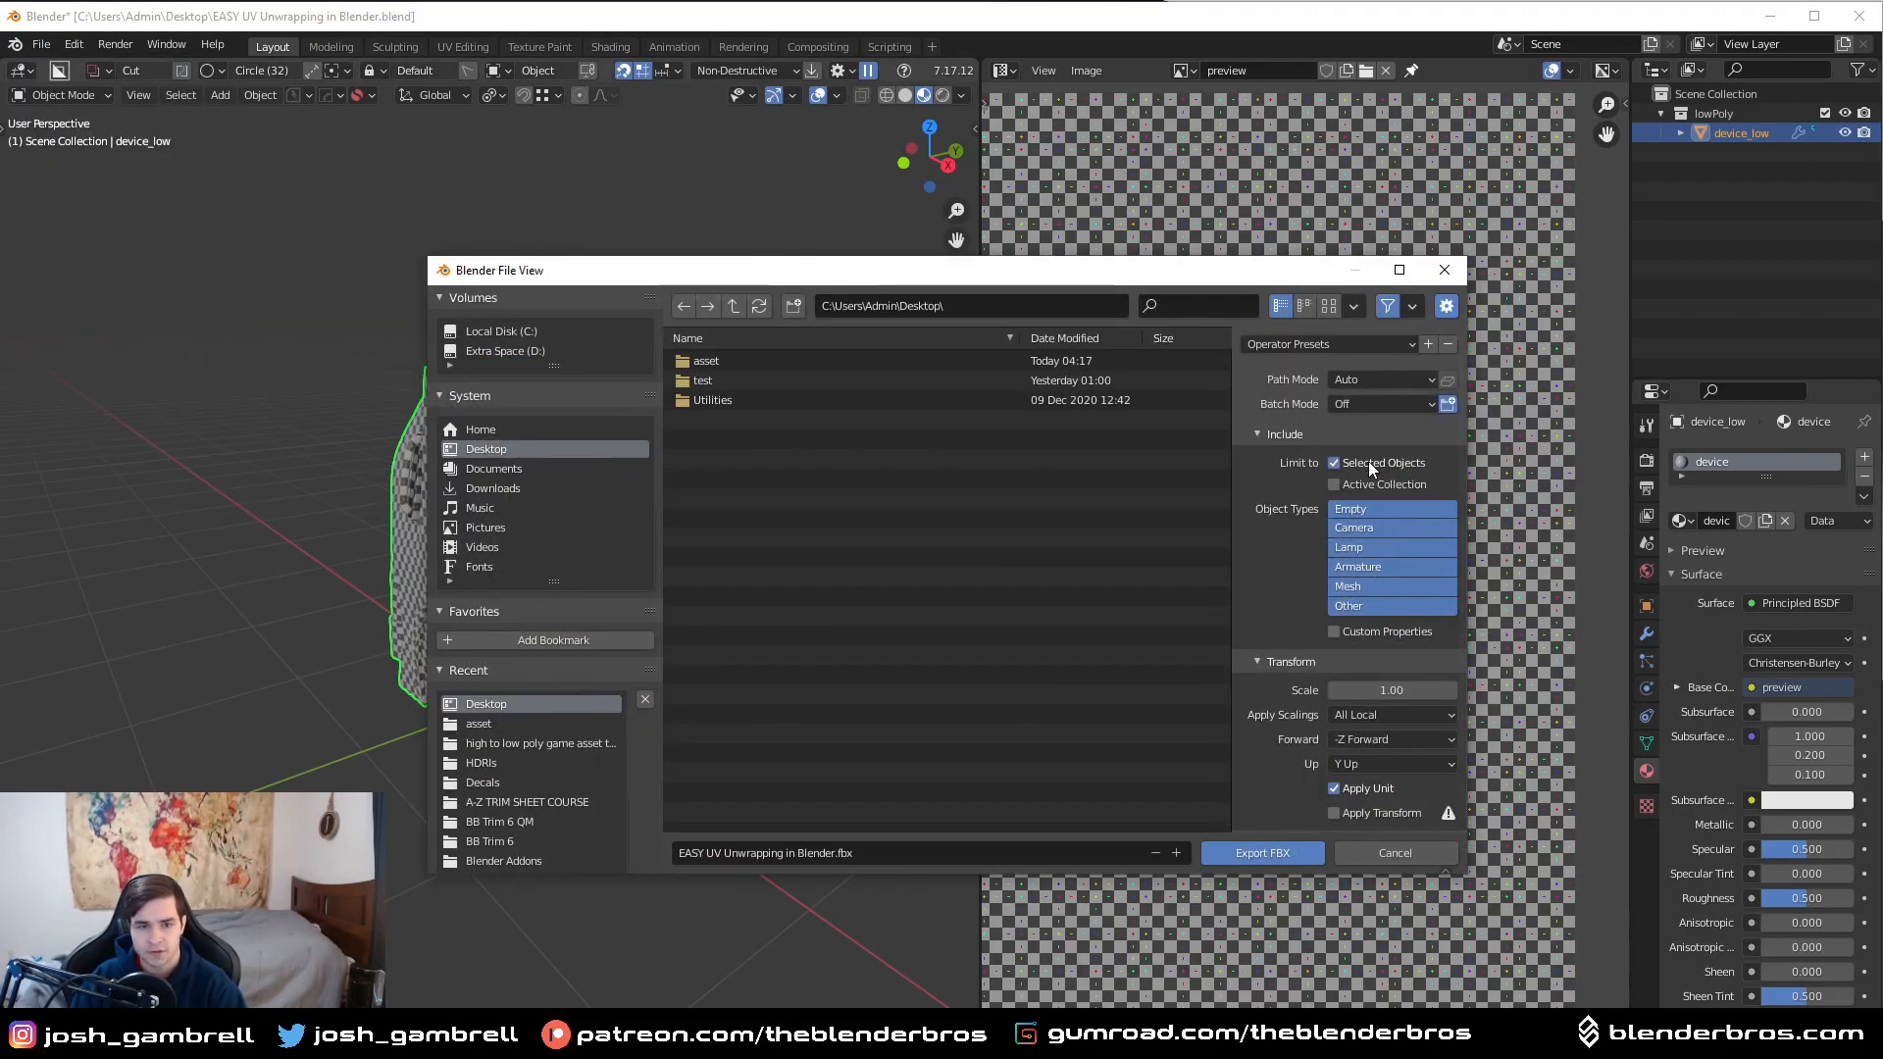
left_click(912, 843)
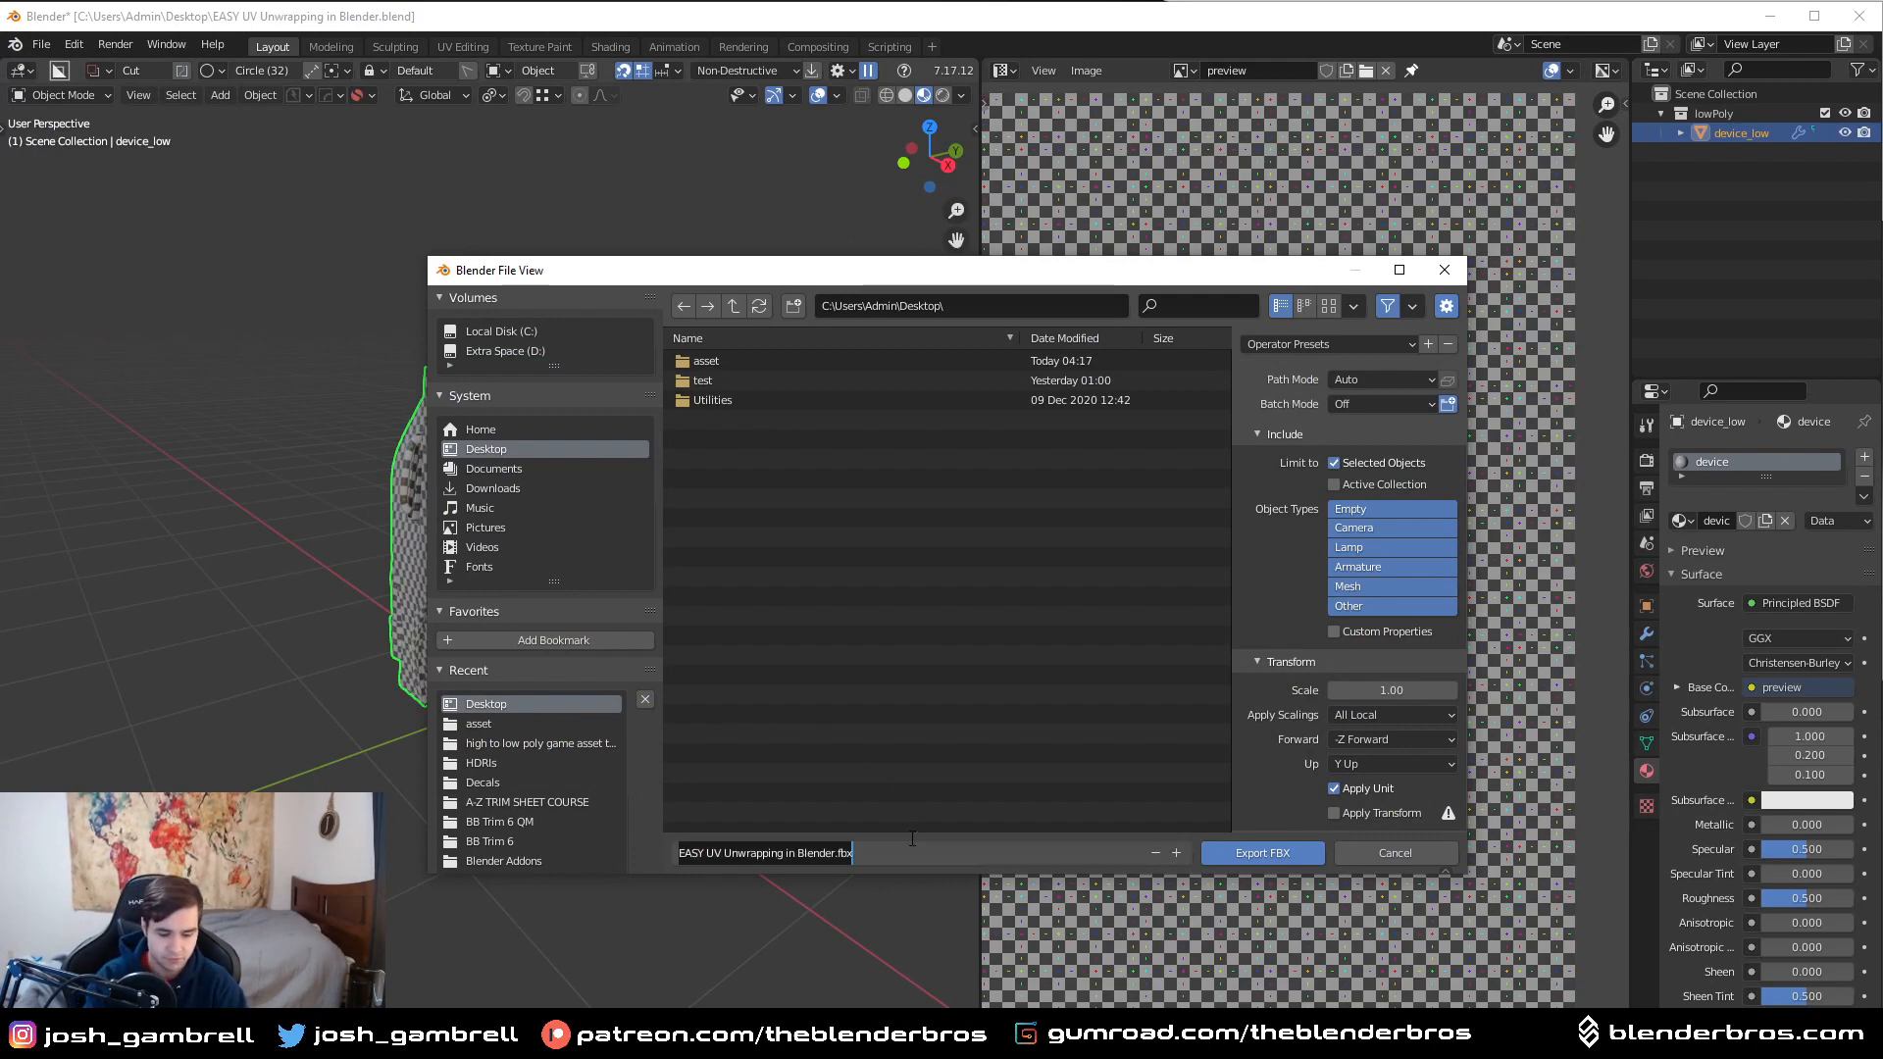
type("uv example")
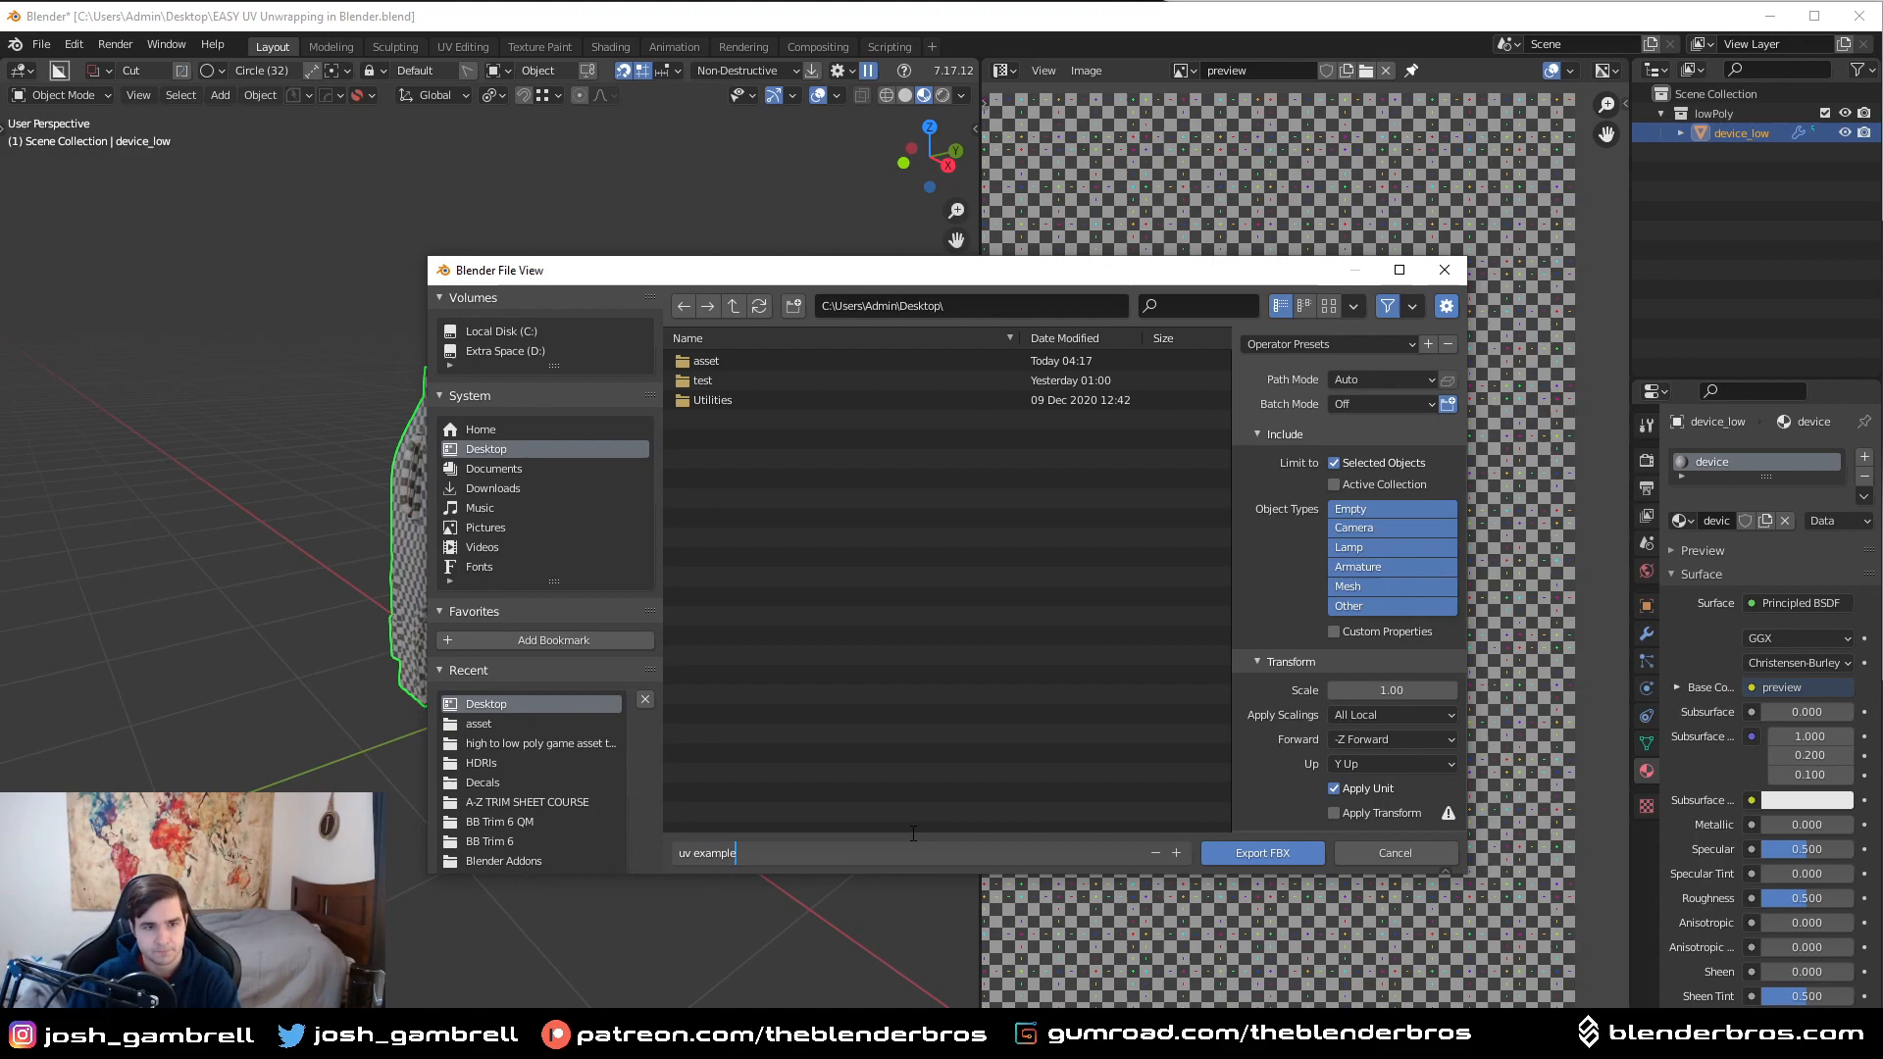
key("Return")
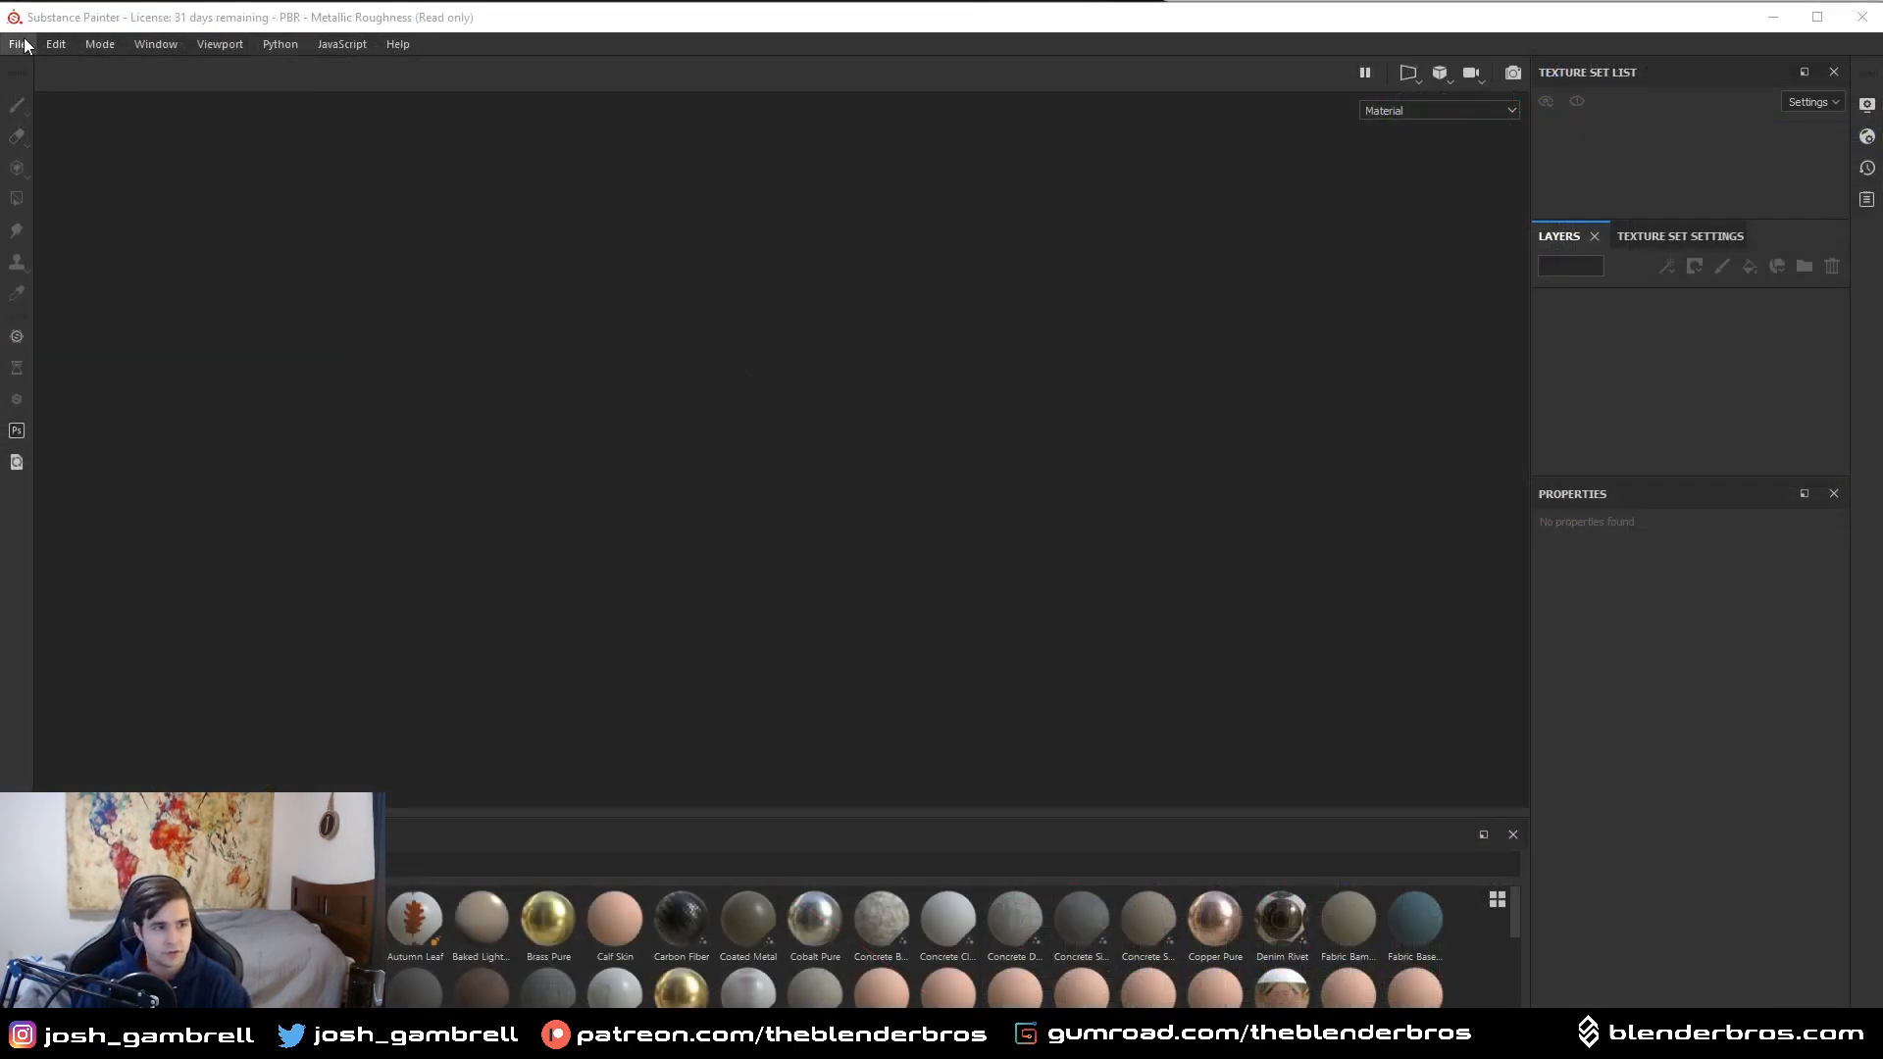
- Switch to Substance Painter and start a new project with a document resolution of 4096
left_click(18, 44)
left_click(34, 67)
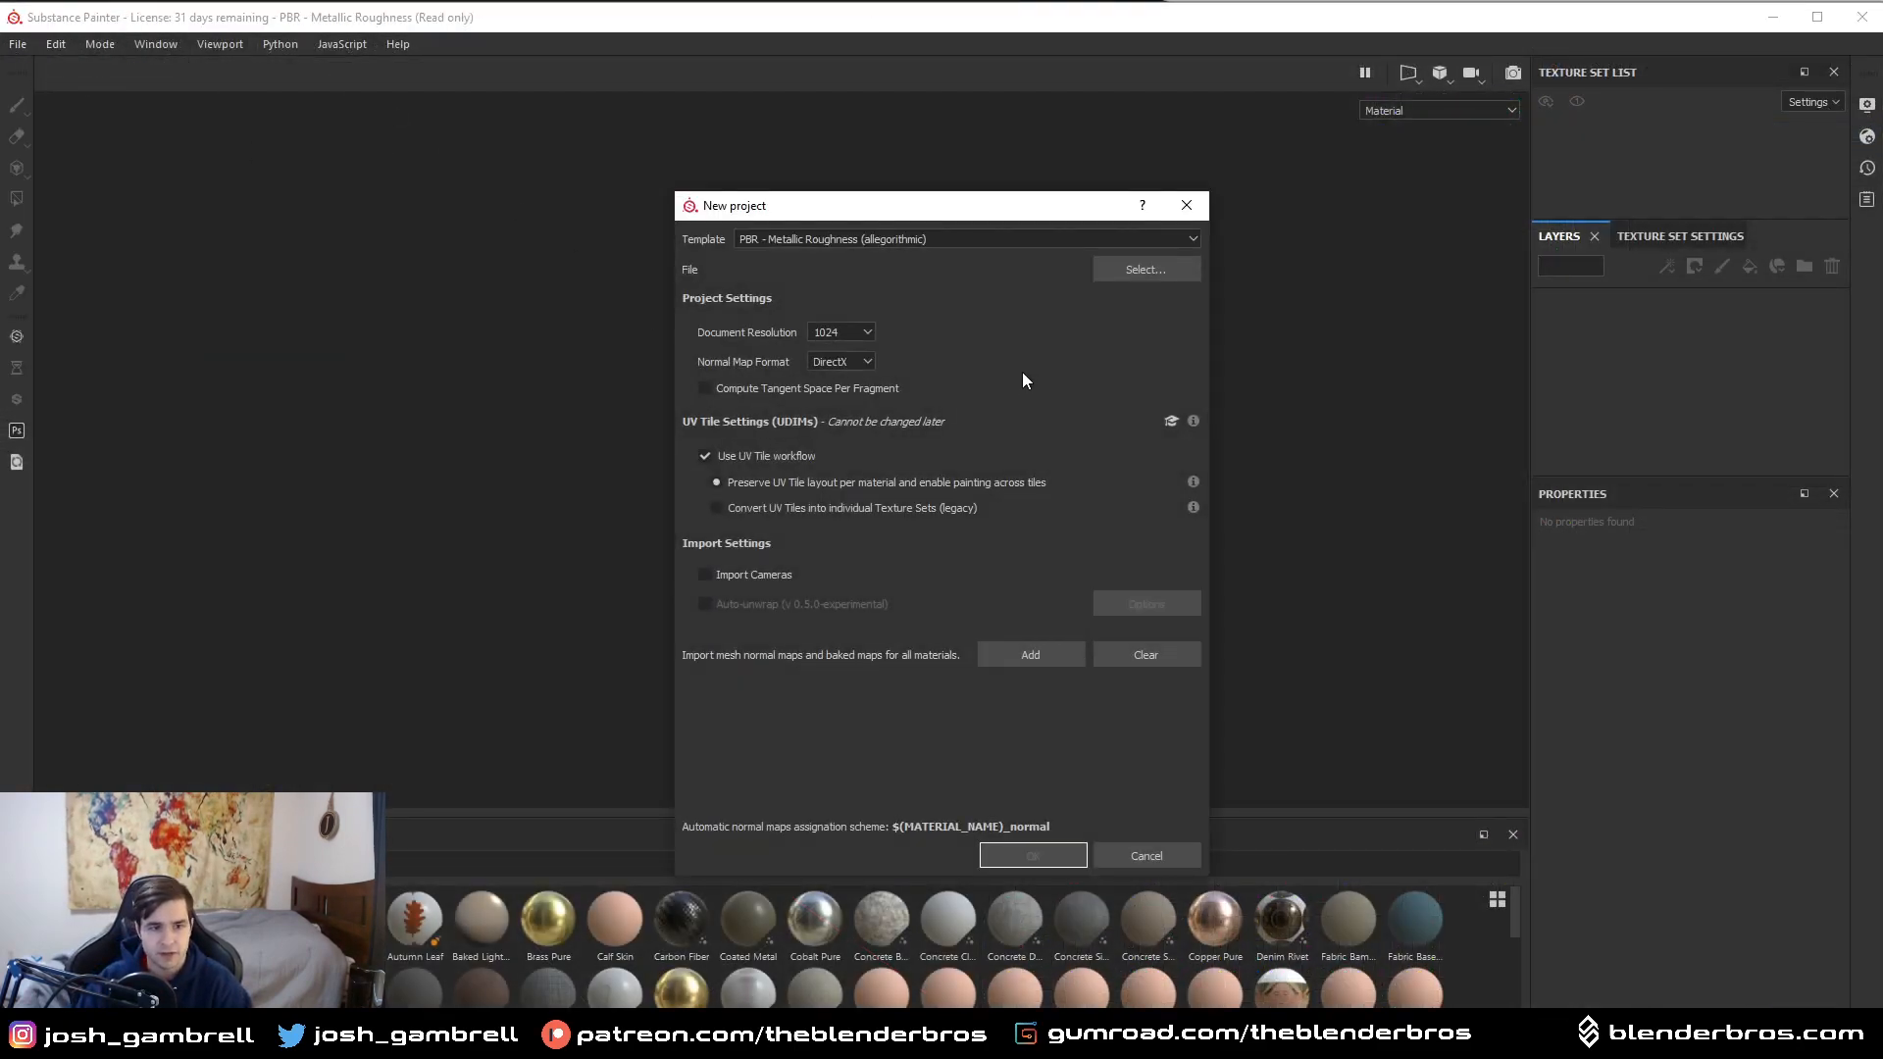
left_click(845, 336)
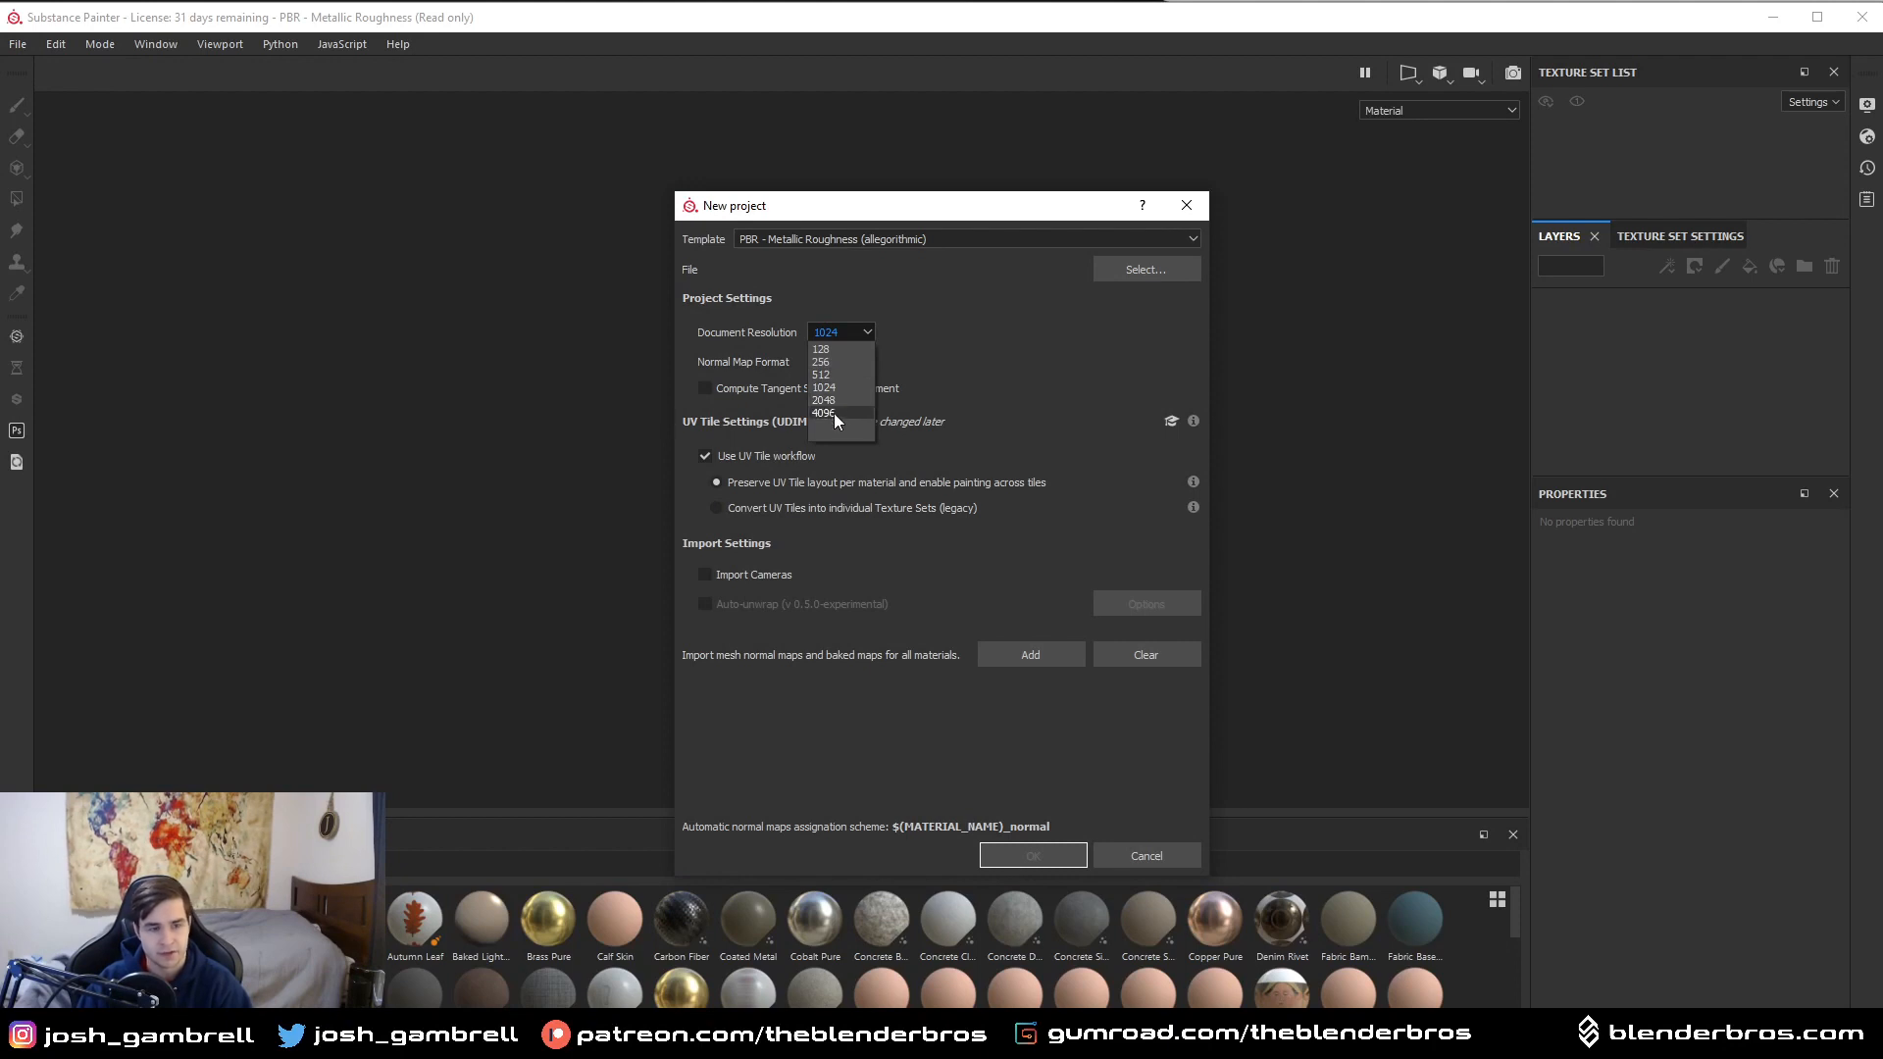
left_click(833, 414)
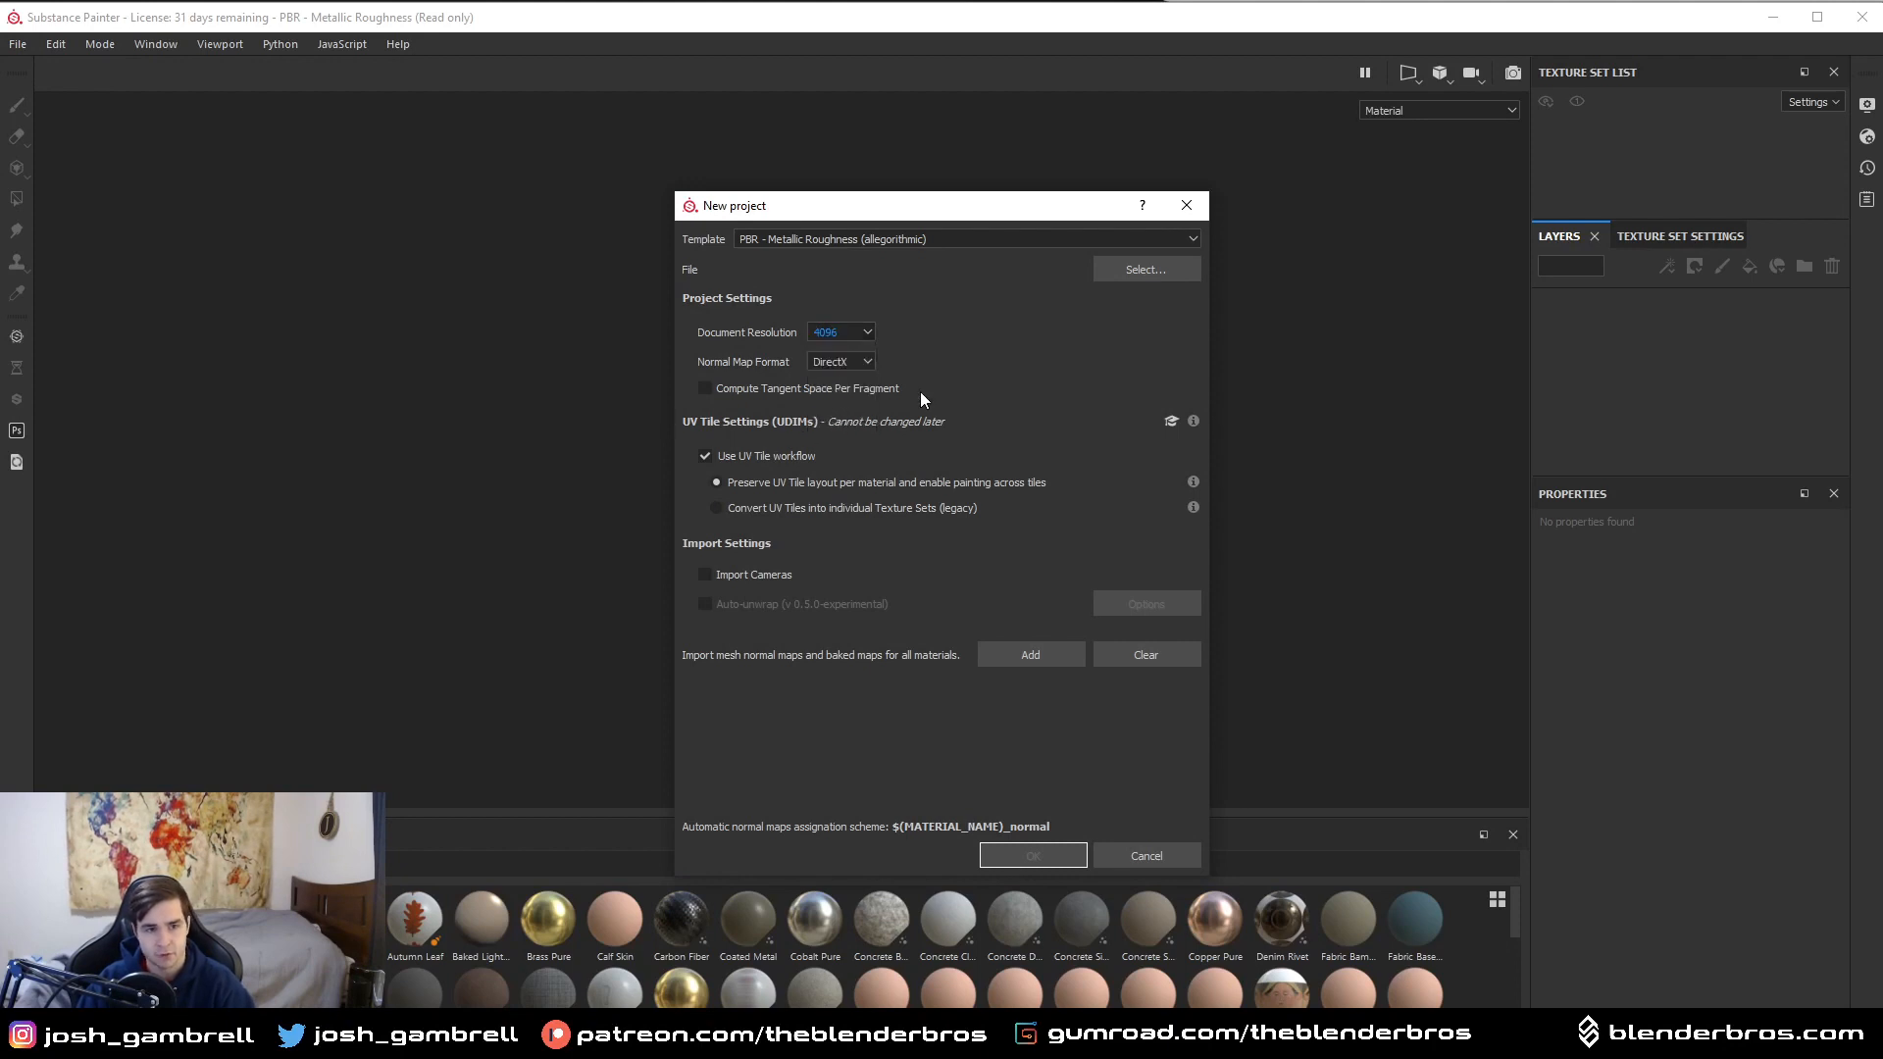
- Choose device_low.fbx from the asset folder as the project mesh and create the project
left_click(1145, 270)
double_click(1019, 407)
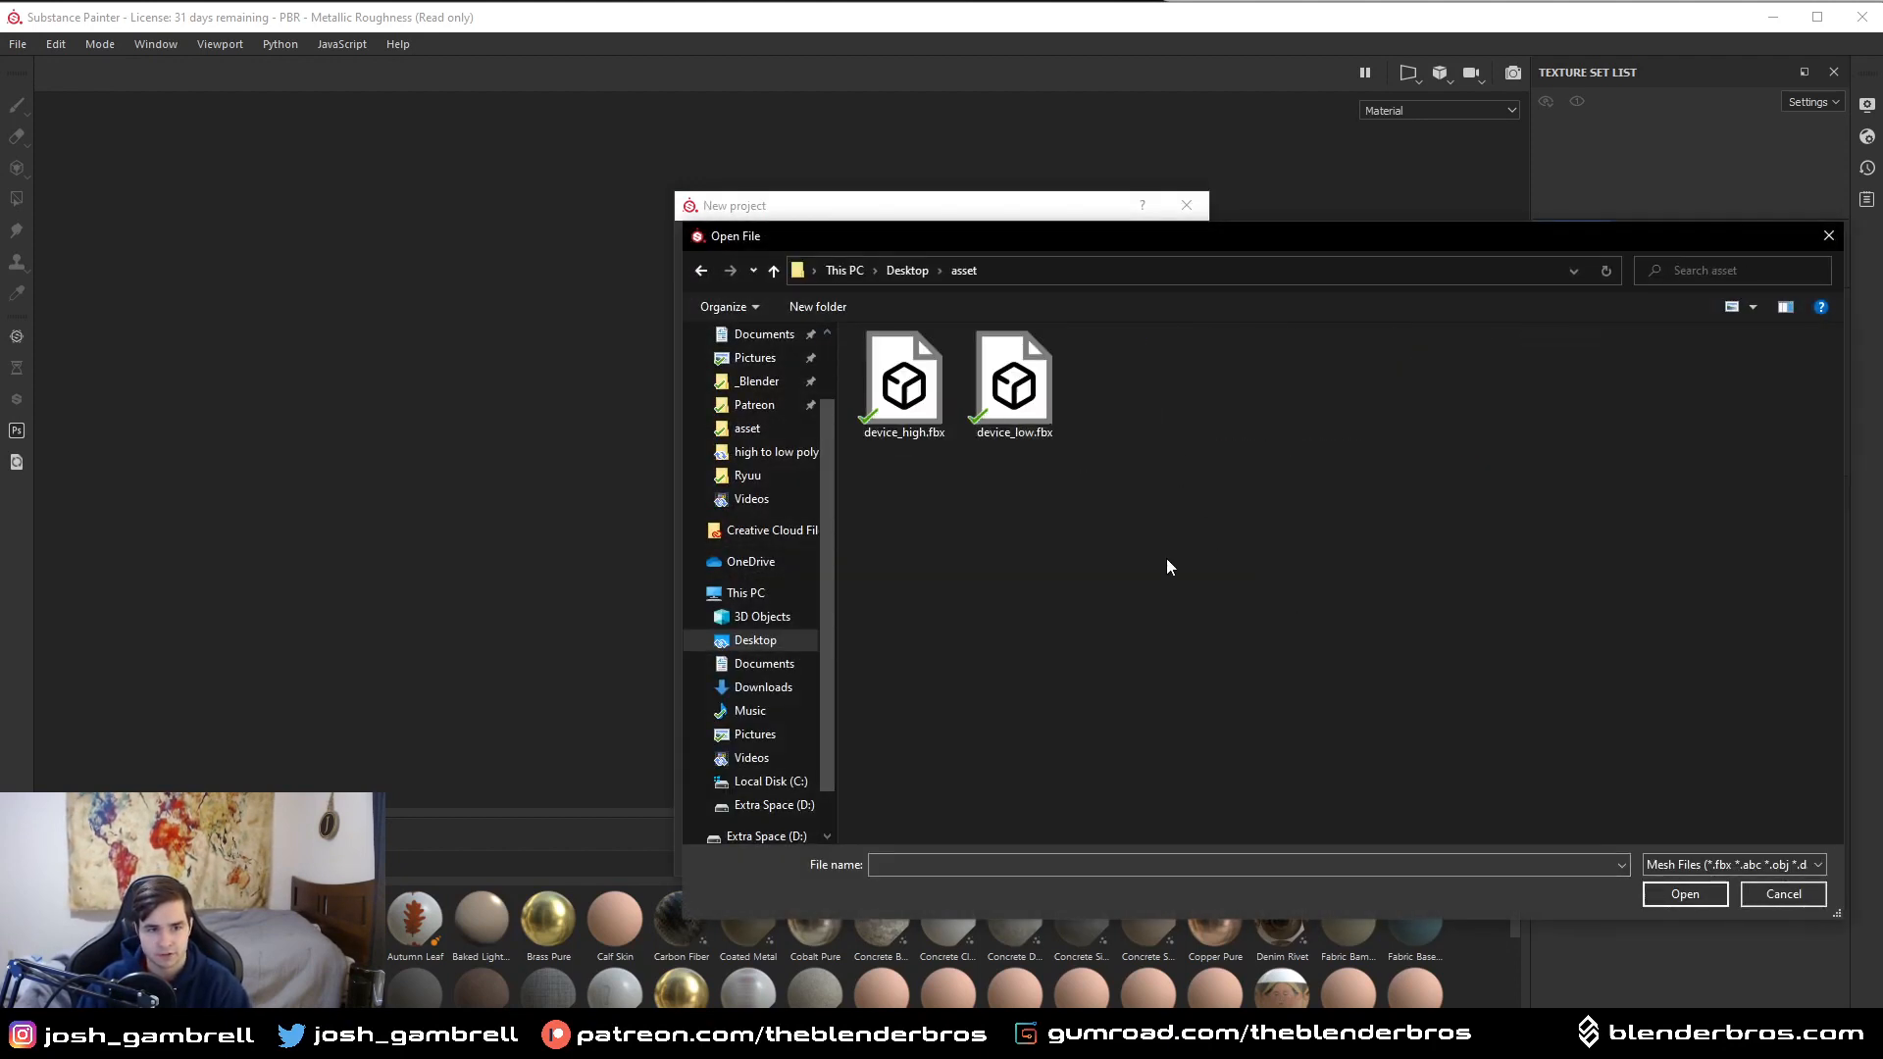
double_click(1014, 387)
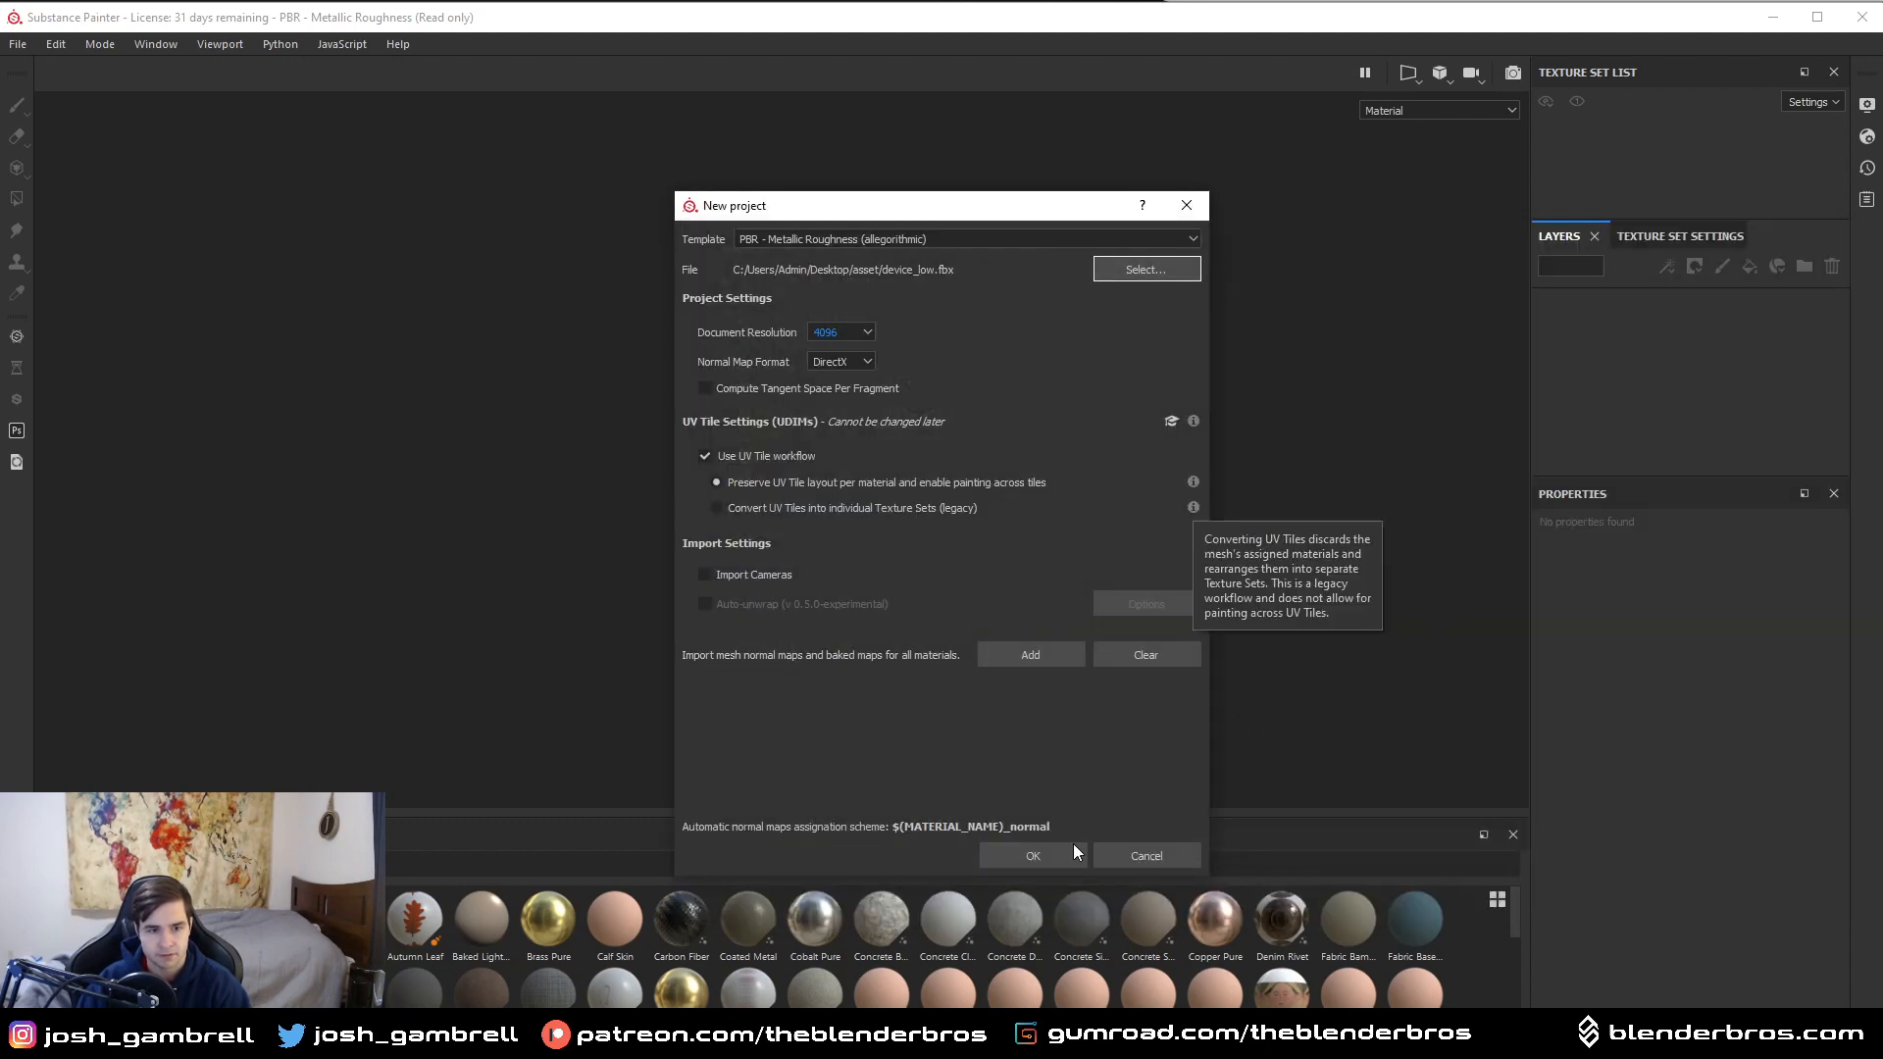
left_click(1010, 855)
left_click(926, 571)
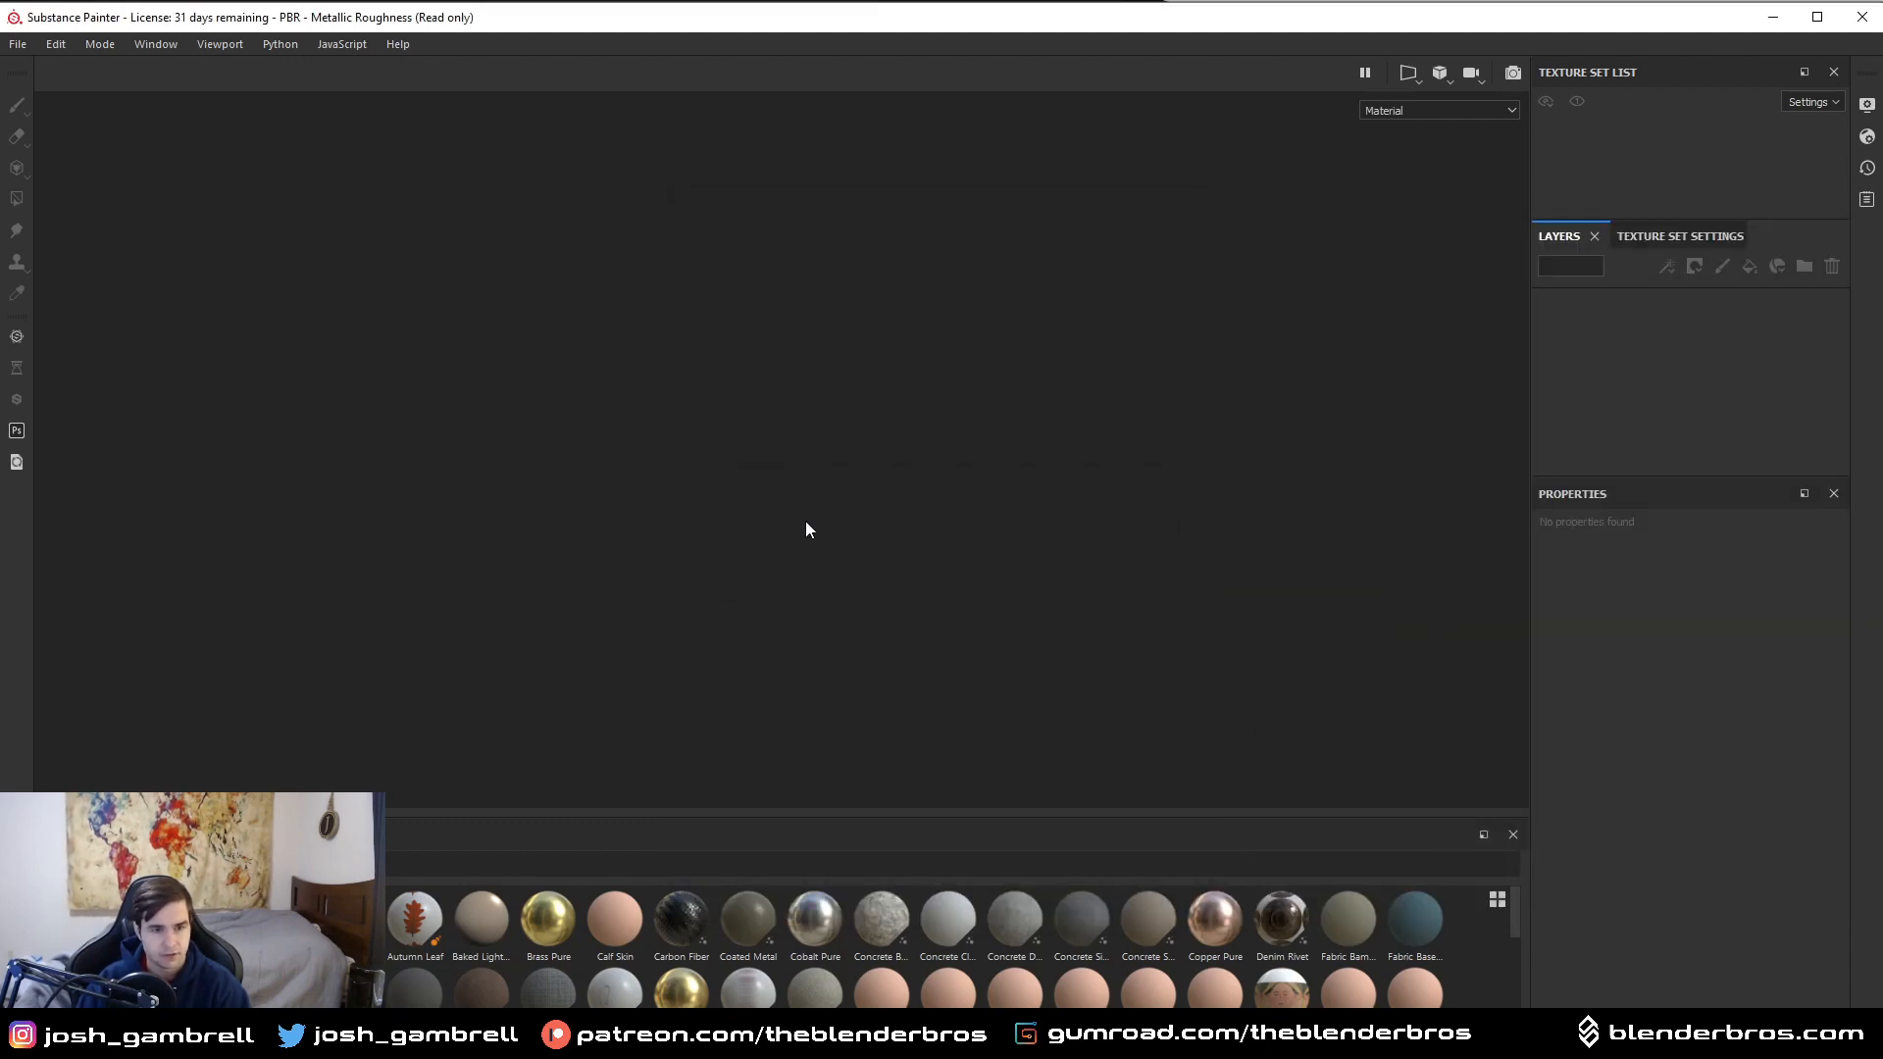
- Delete the default layer from the device texture set and browse the available materials
left_click_drag(1110, 500, 1031, 451, "alt")
left_click(1834, 271)
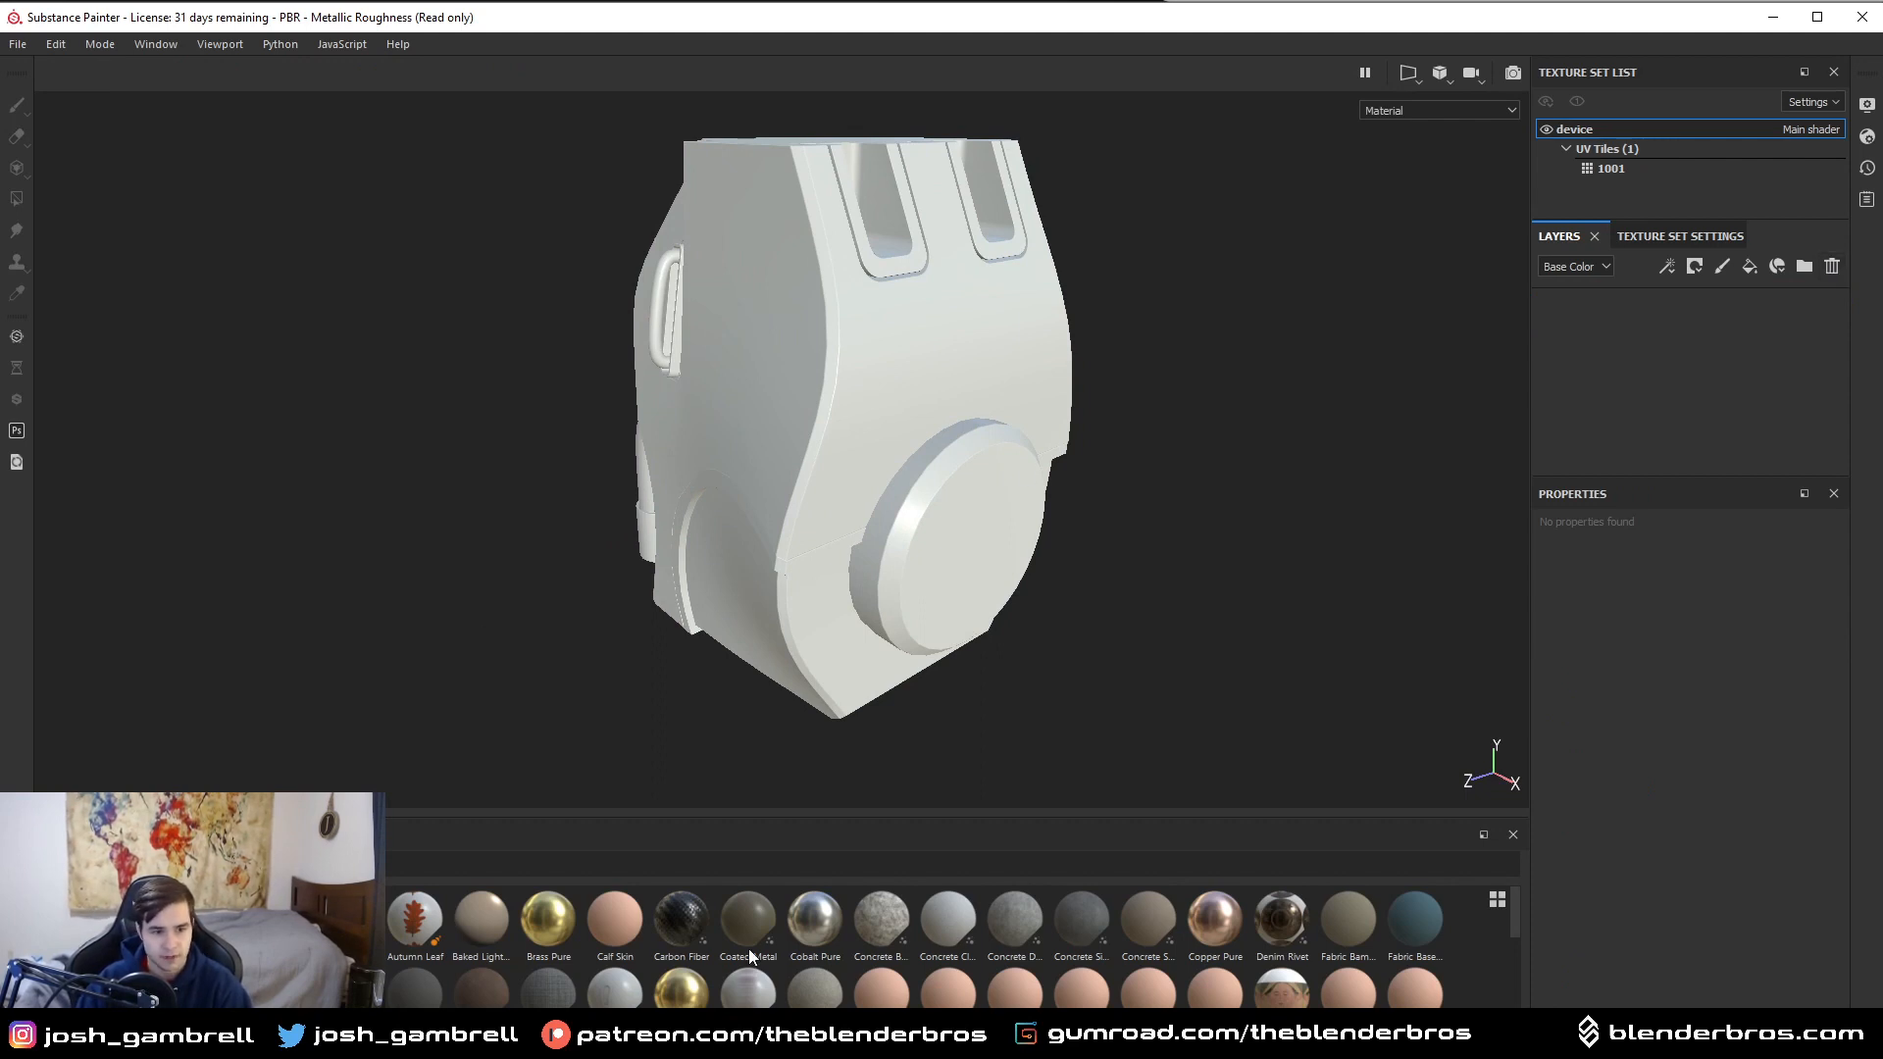
scroll(804, 944, "down", 10)
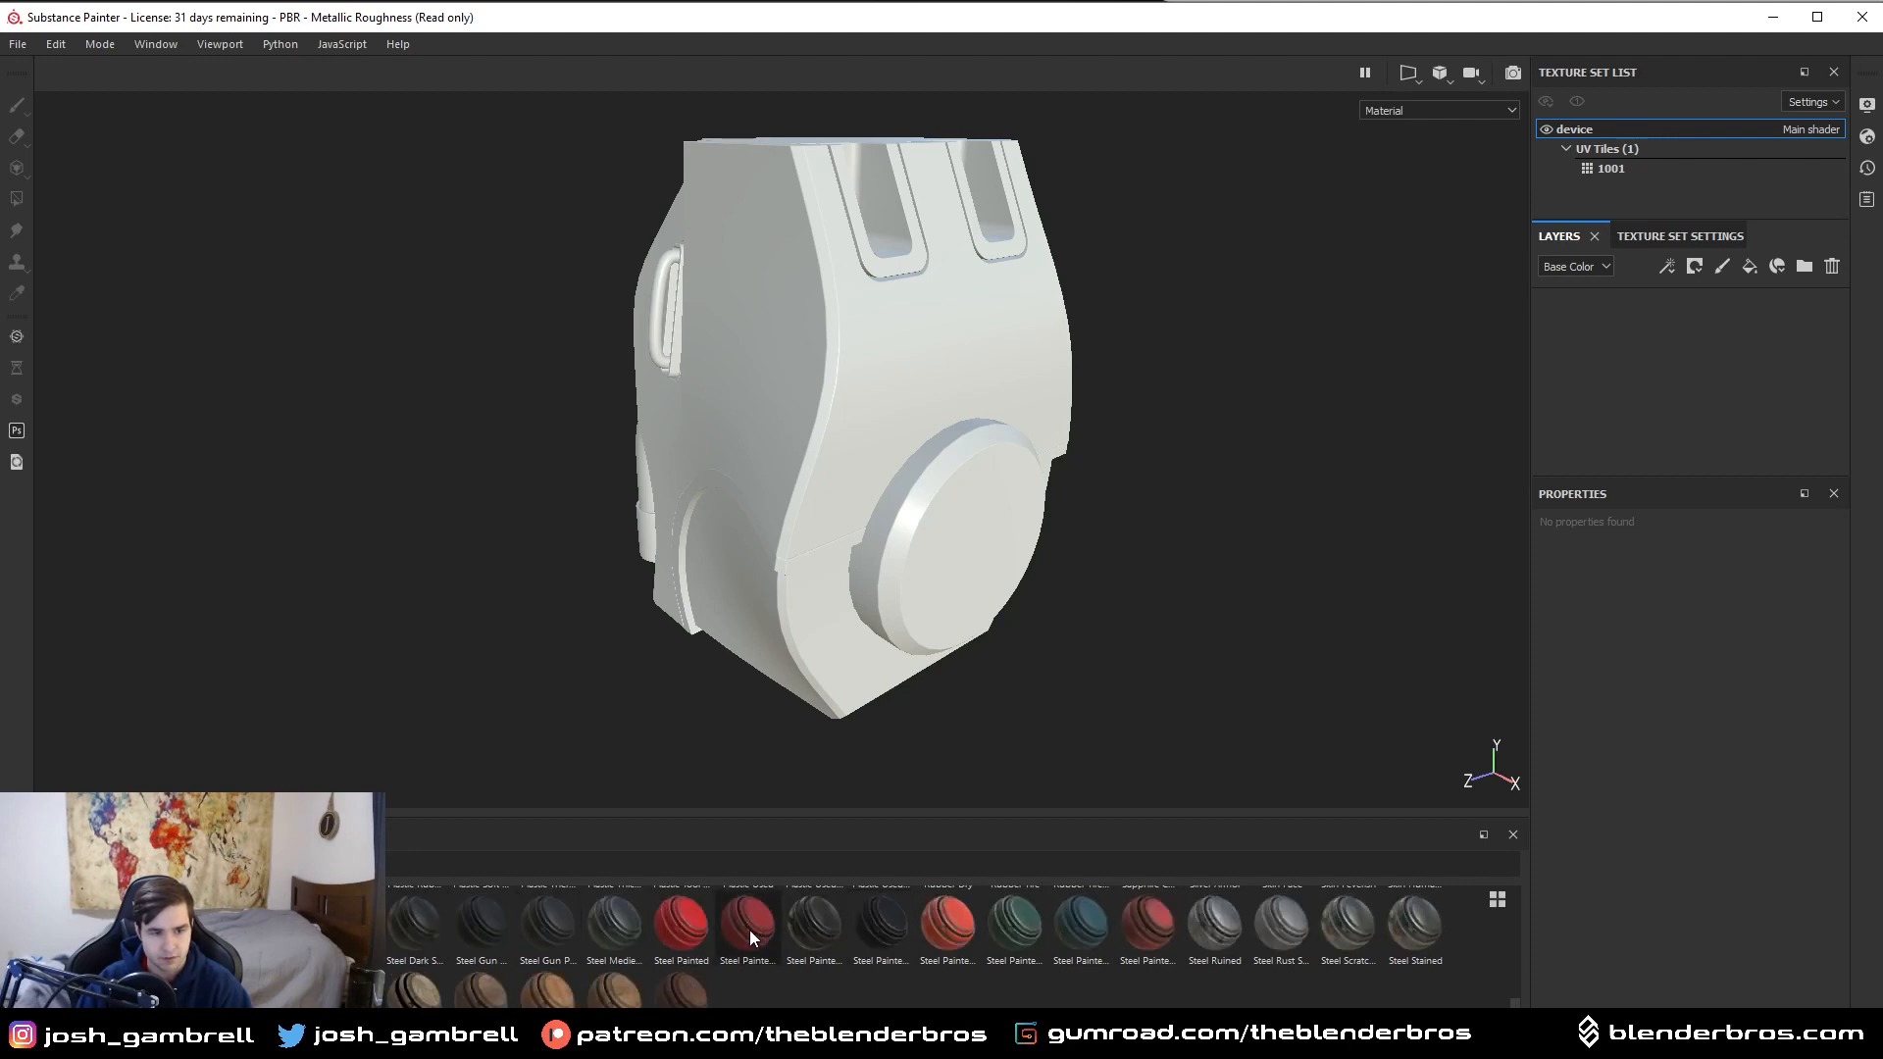
- For the mesh map bake, load device_high.fbx as the high definition mesh and set the output size to 4096
left_click(1667, 236)
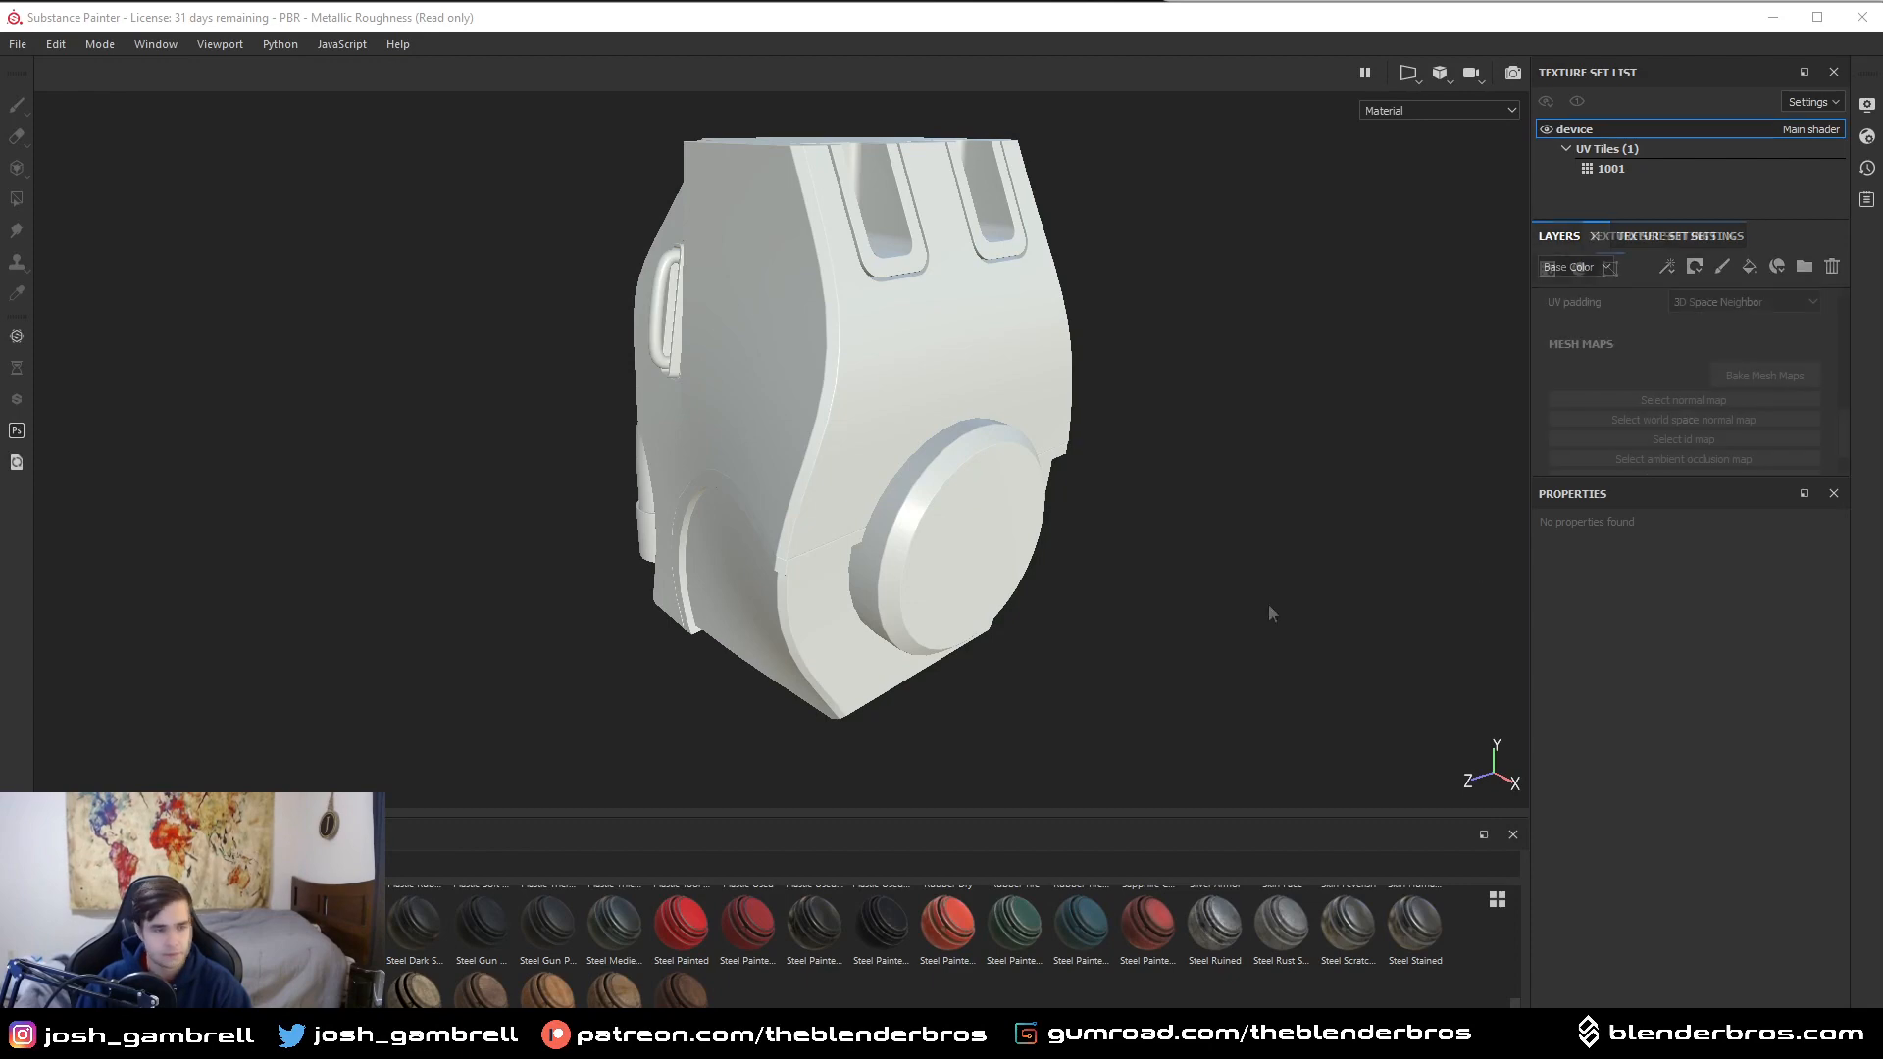
scroll(1706, 392, "down", 3)
left_click(1757, 374)
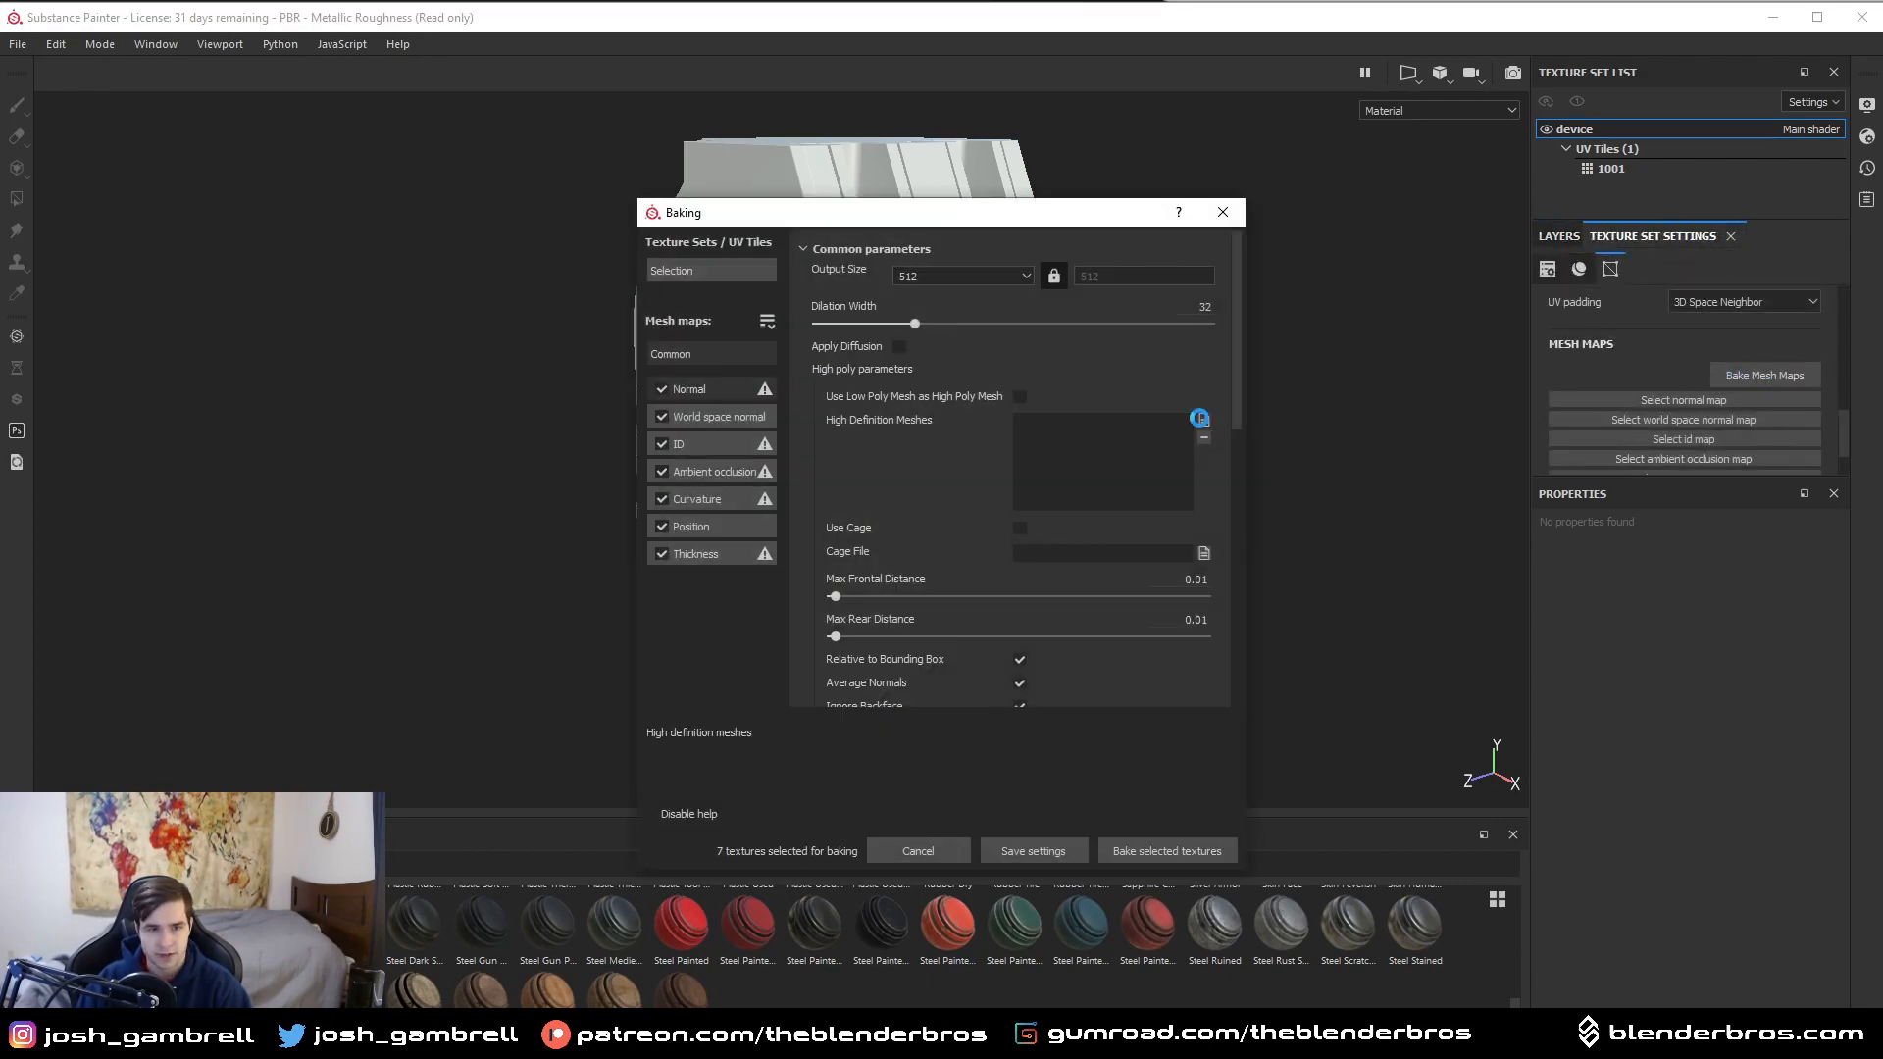
left_click(1201, 420)
double_click(868, 407)
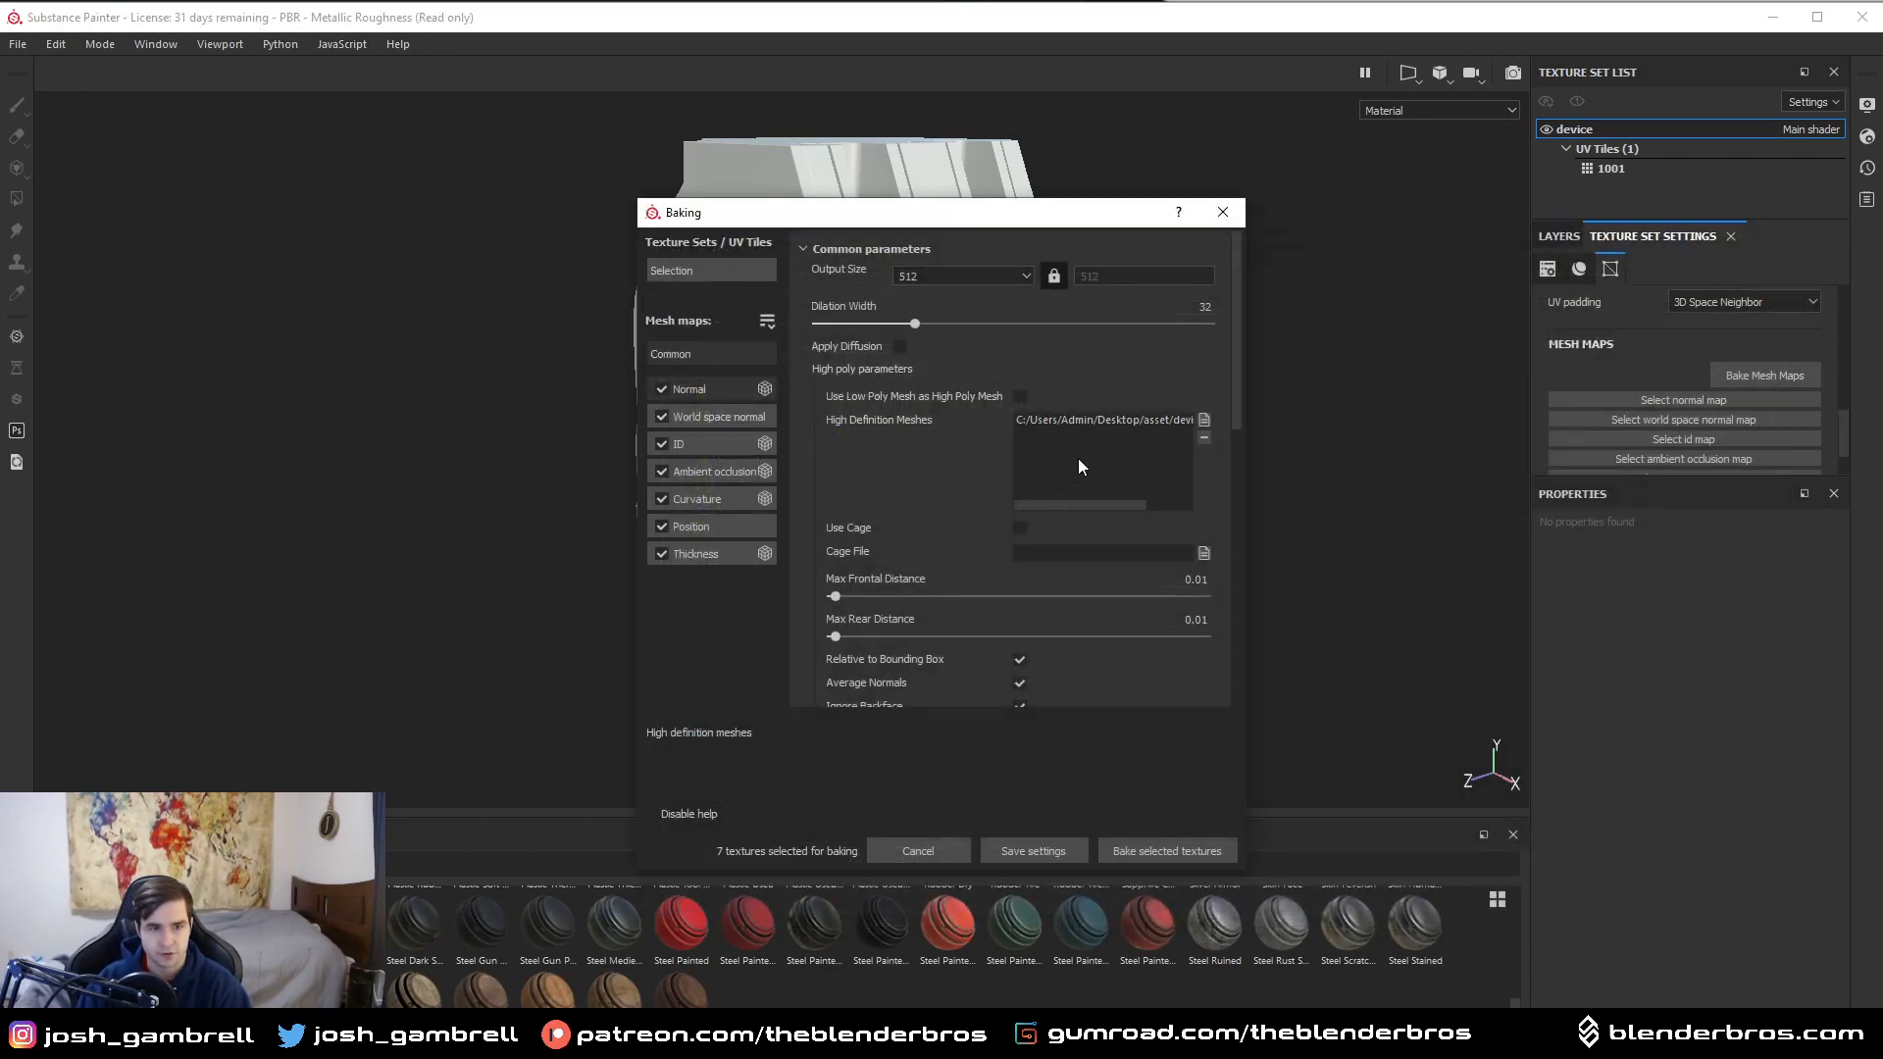
left_click(962, 274)
left_click(931, 382)
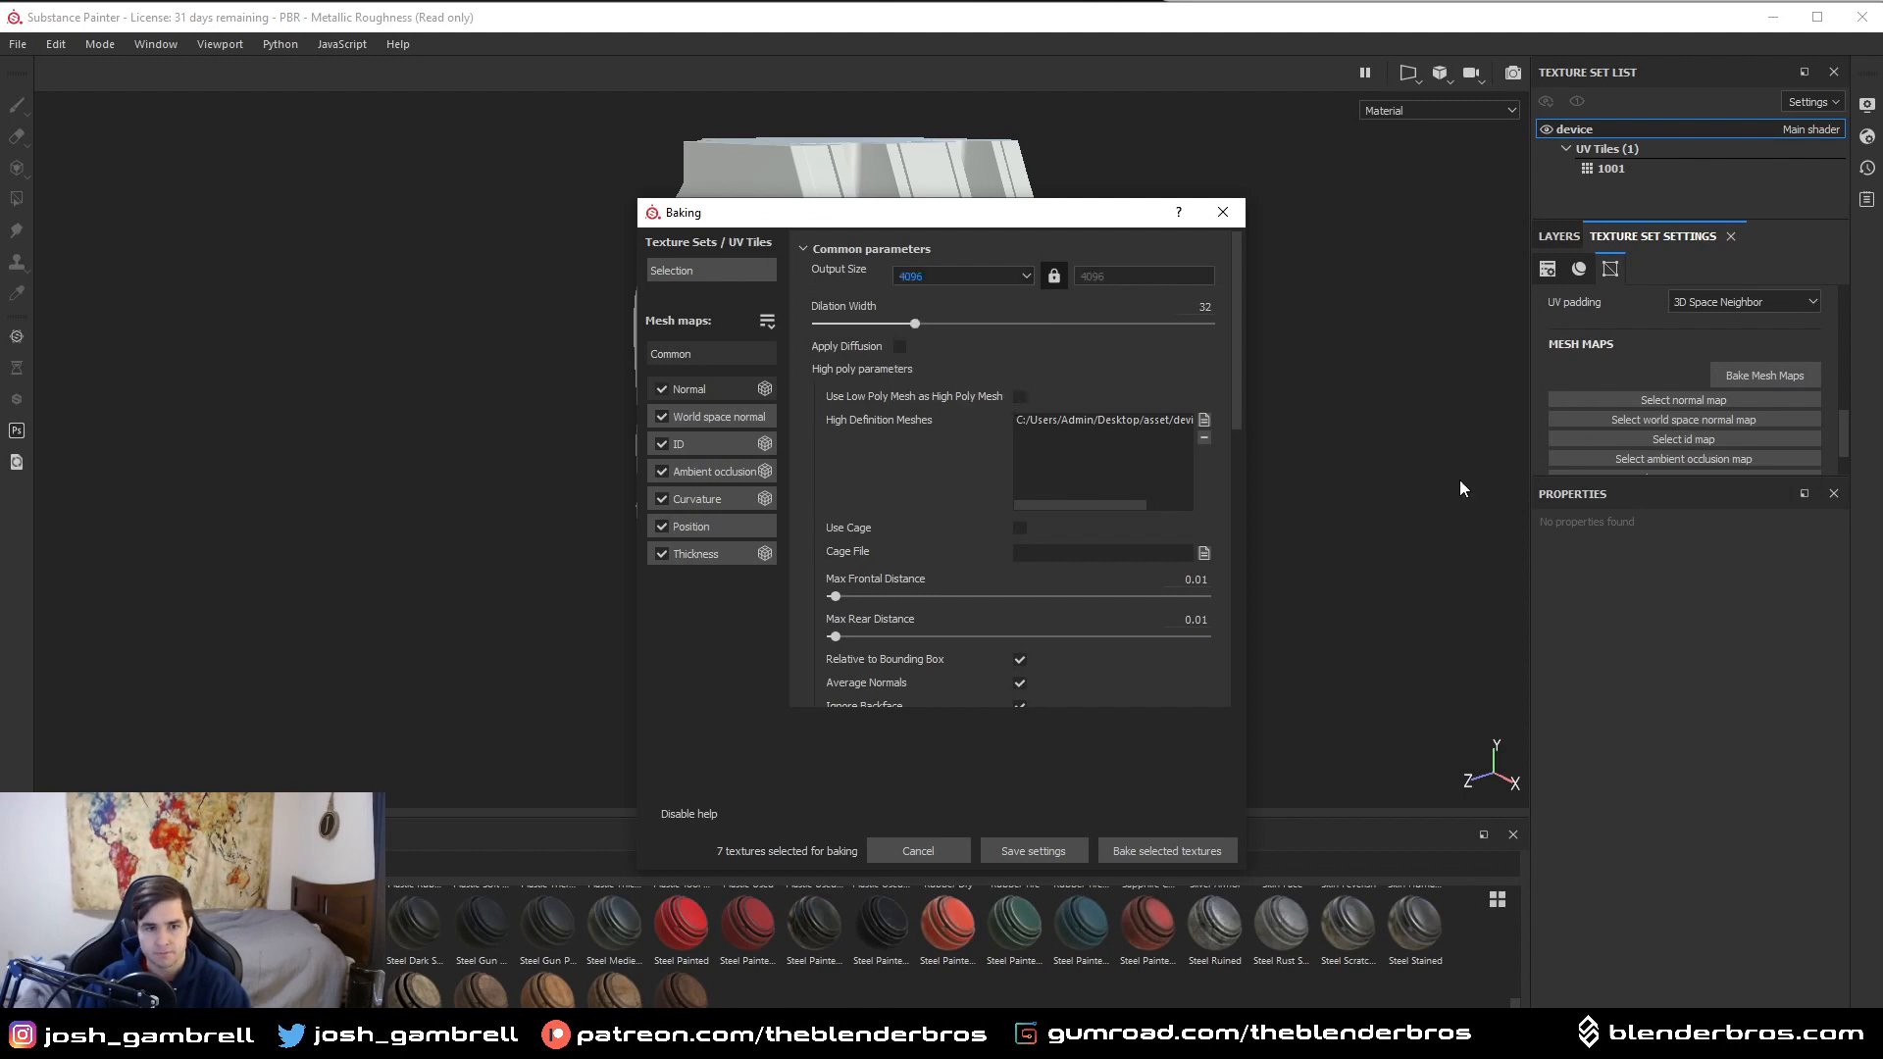
- Exclude the Position and Thickness maps from the mesh map bake
scroll(1074, 602, "down", 3)
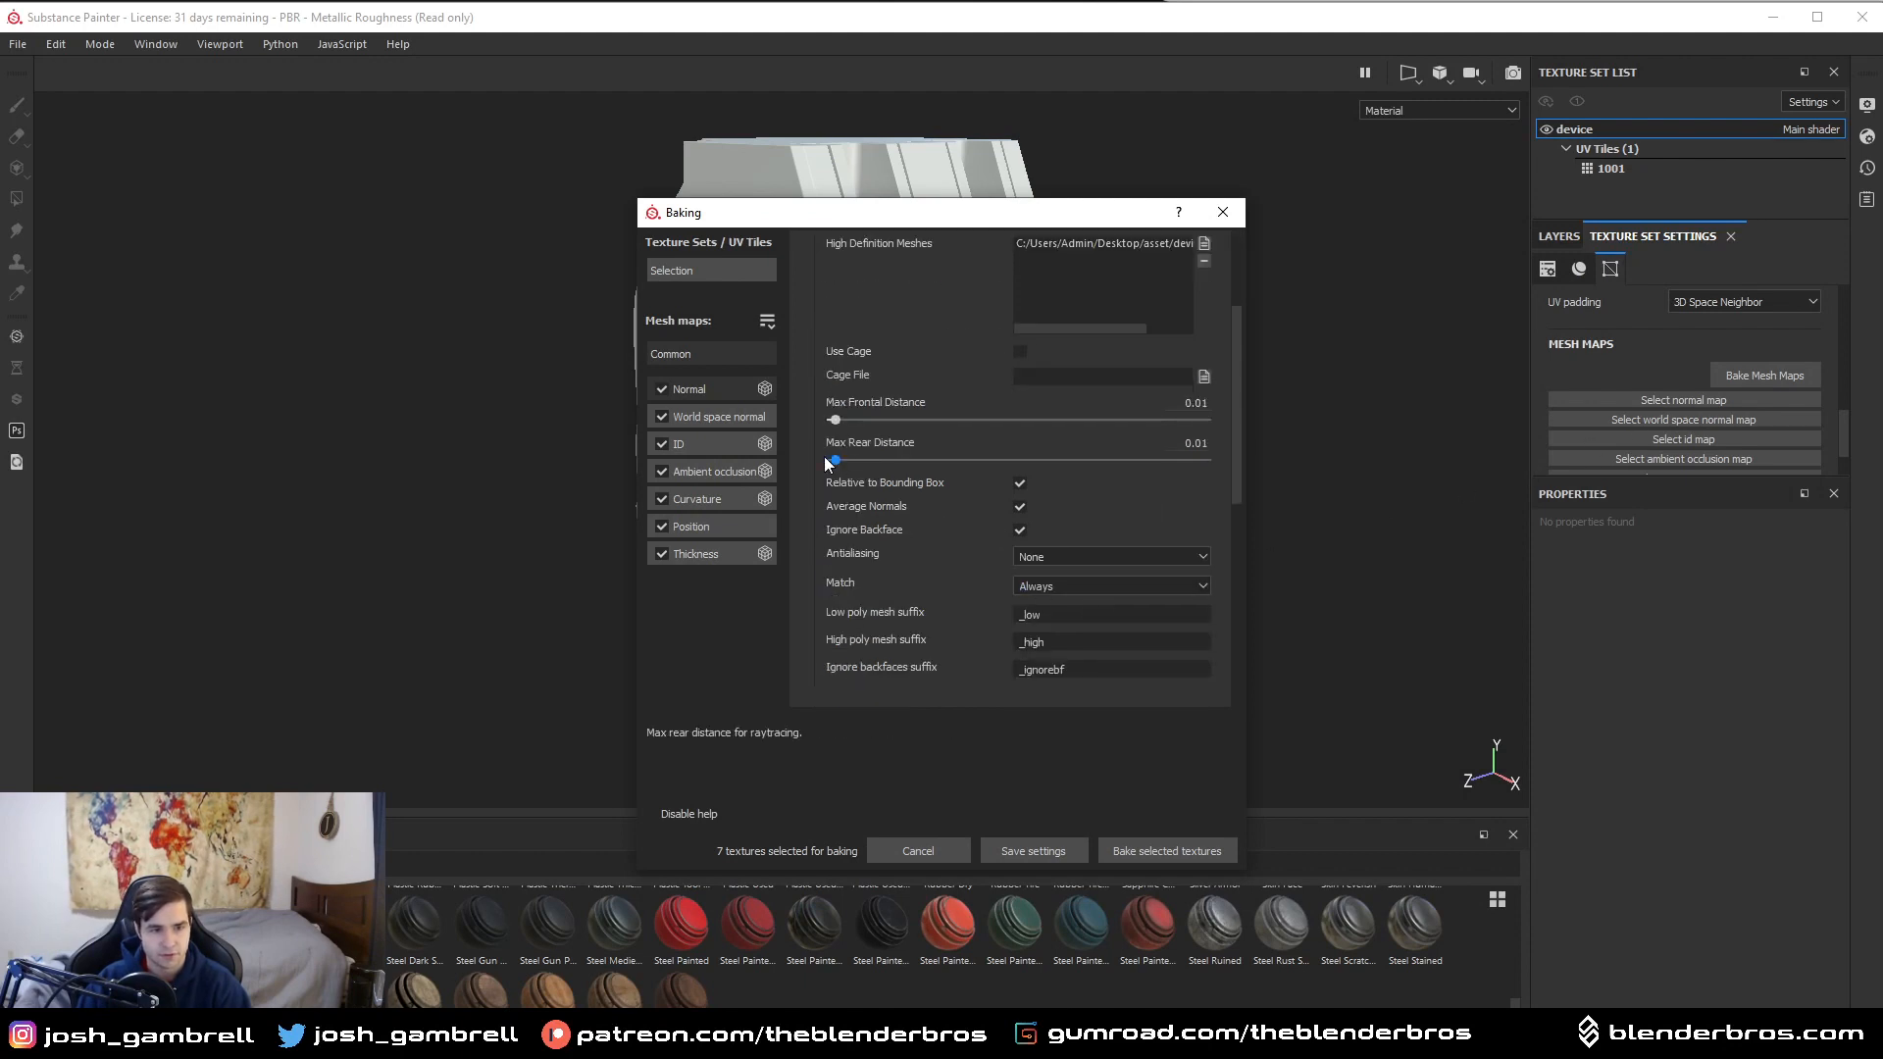
left_click(662, 527)
left_click(663, 554)
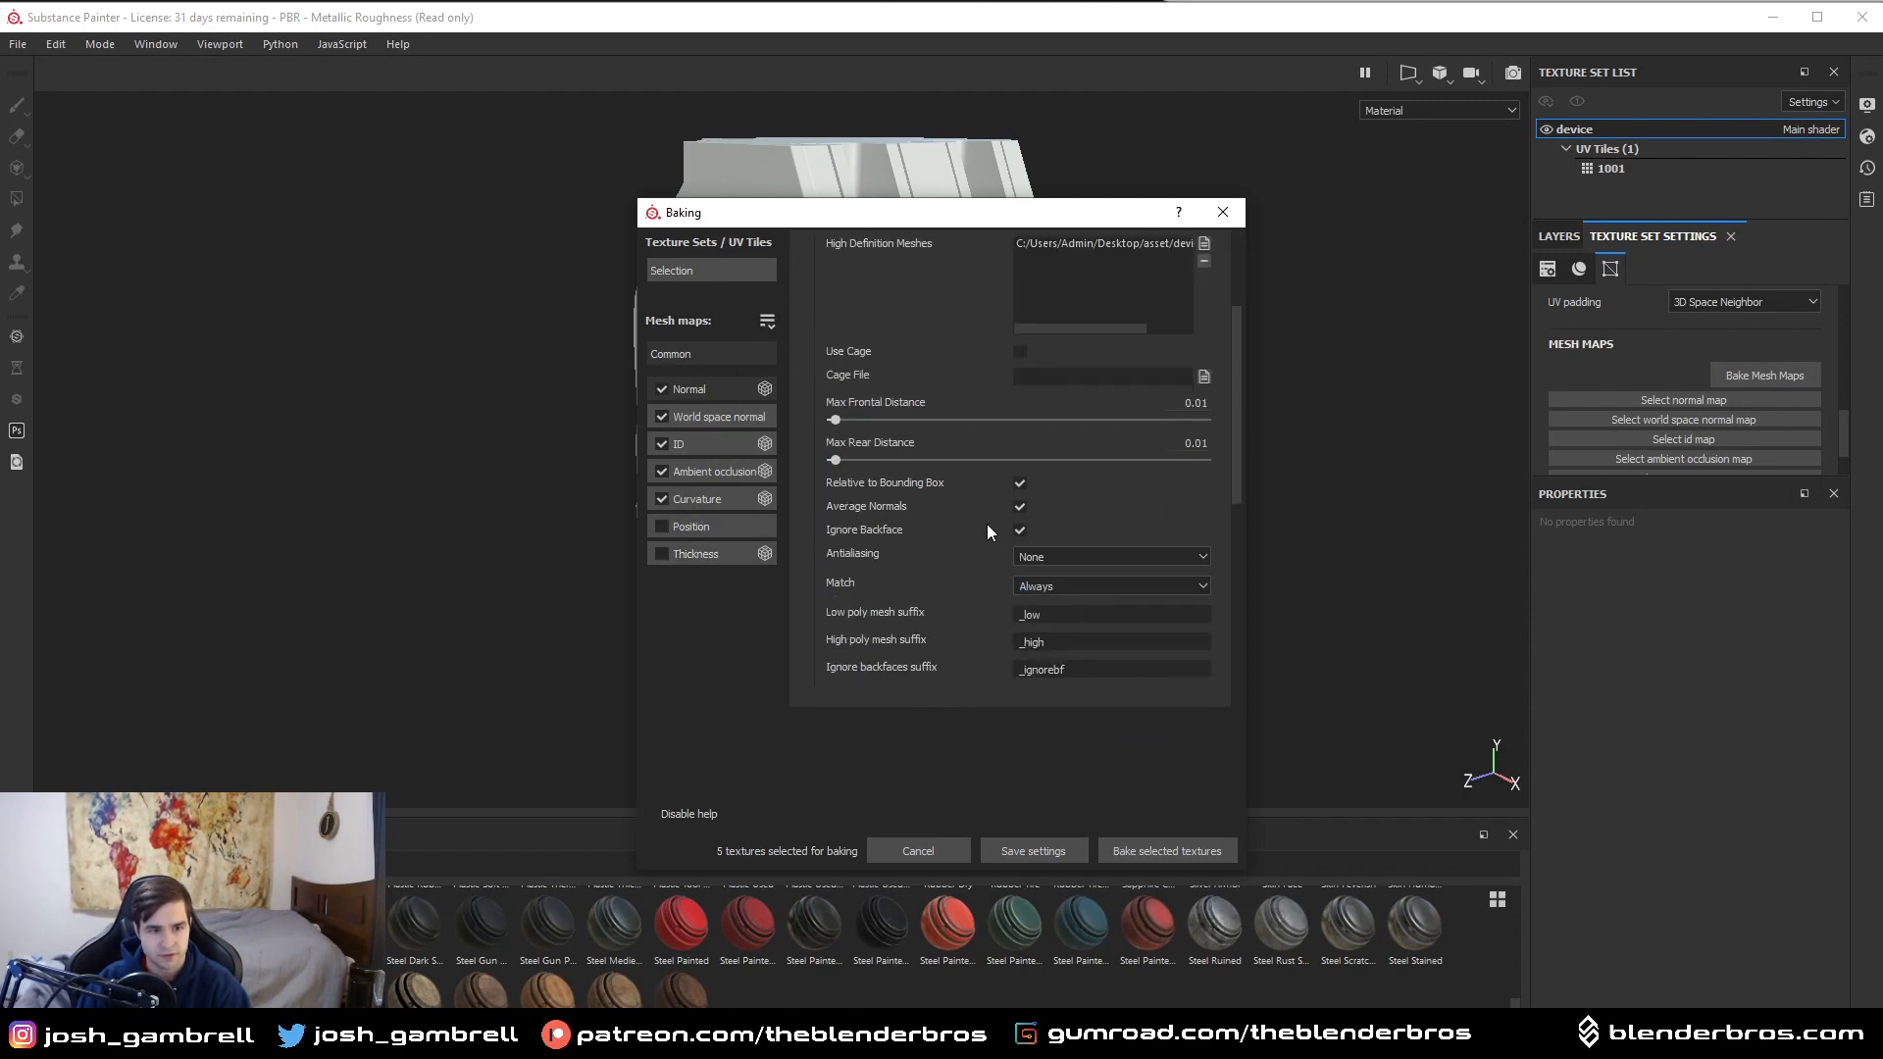
- Set matching to By Mesh Name and antialiasing to Subsampling 4x4, and bake the selected textures
left_click(1069, 586)
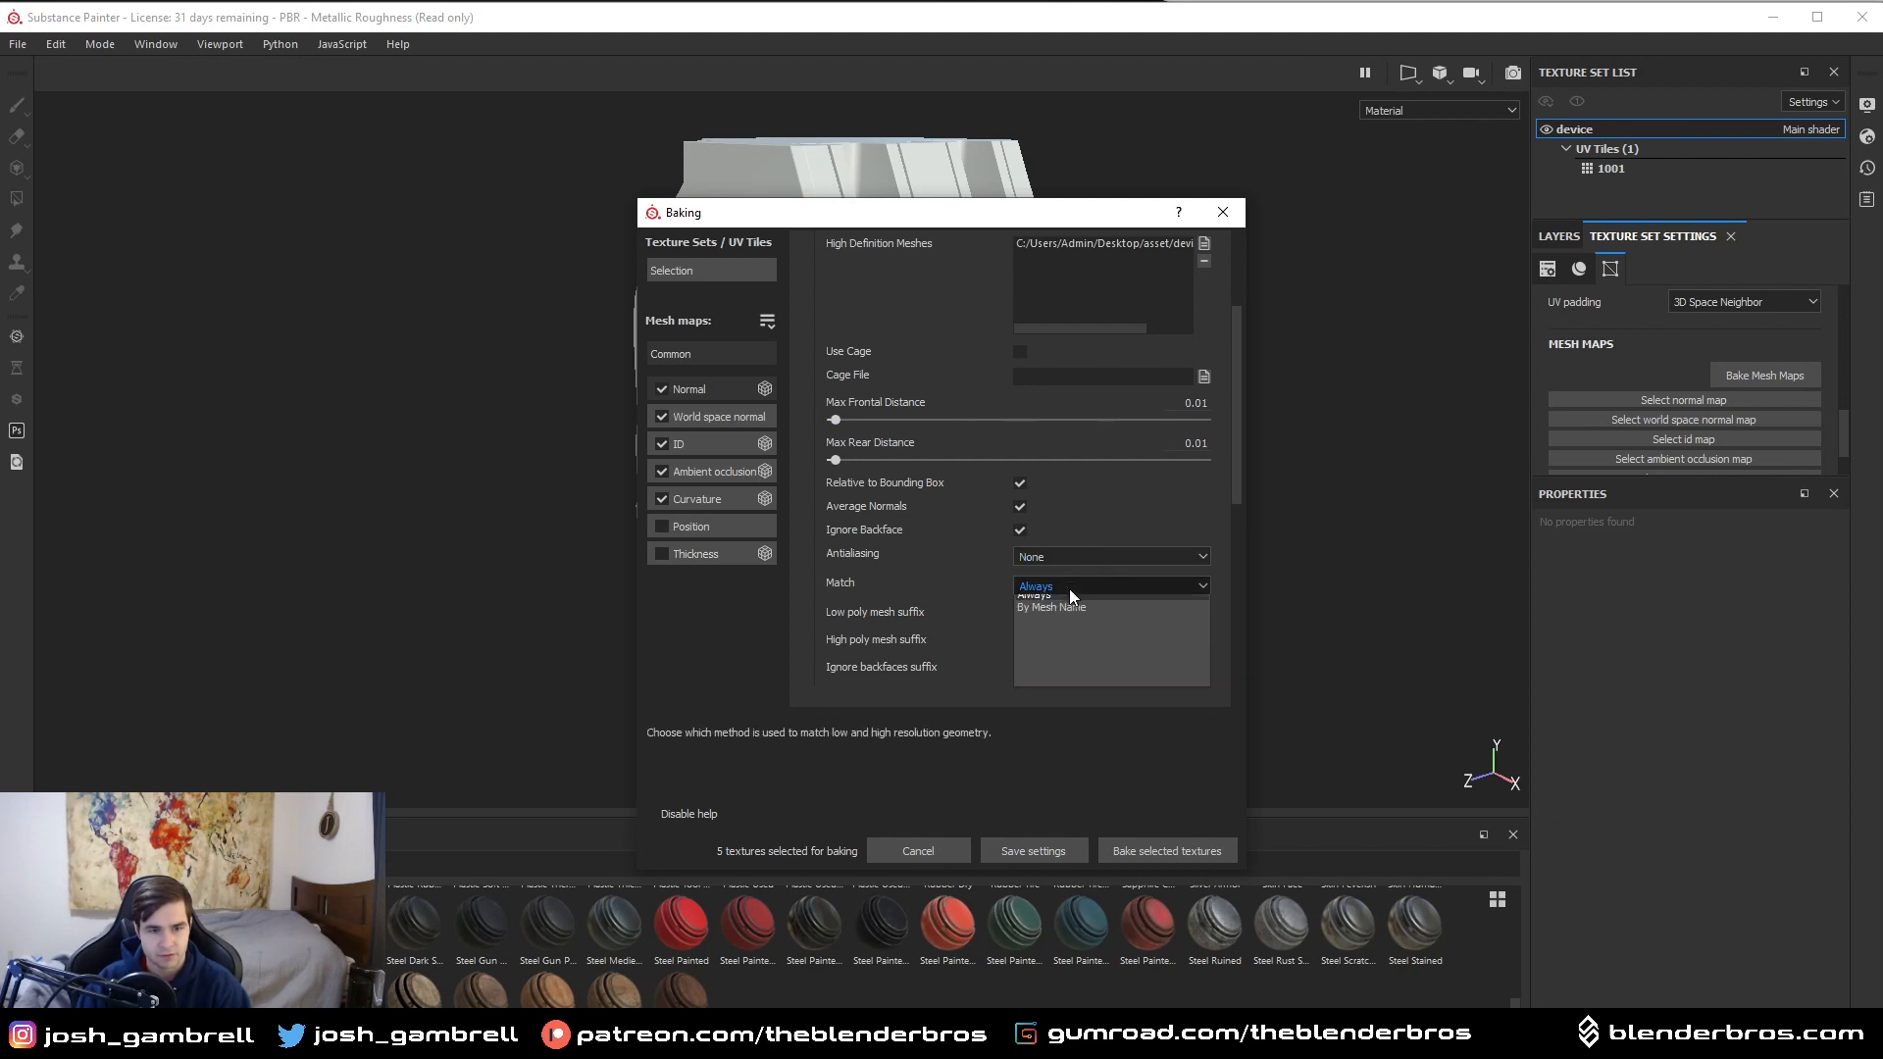
left_click(1070, 615)
left_click(1074, 556)
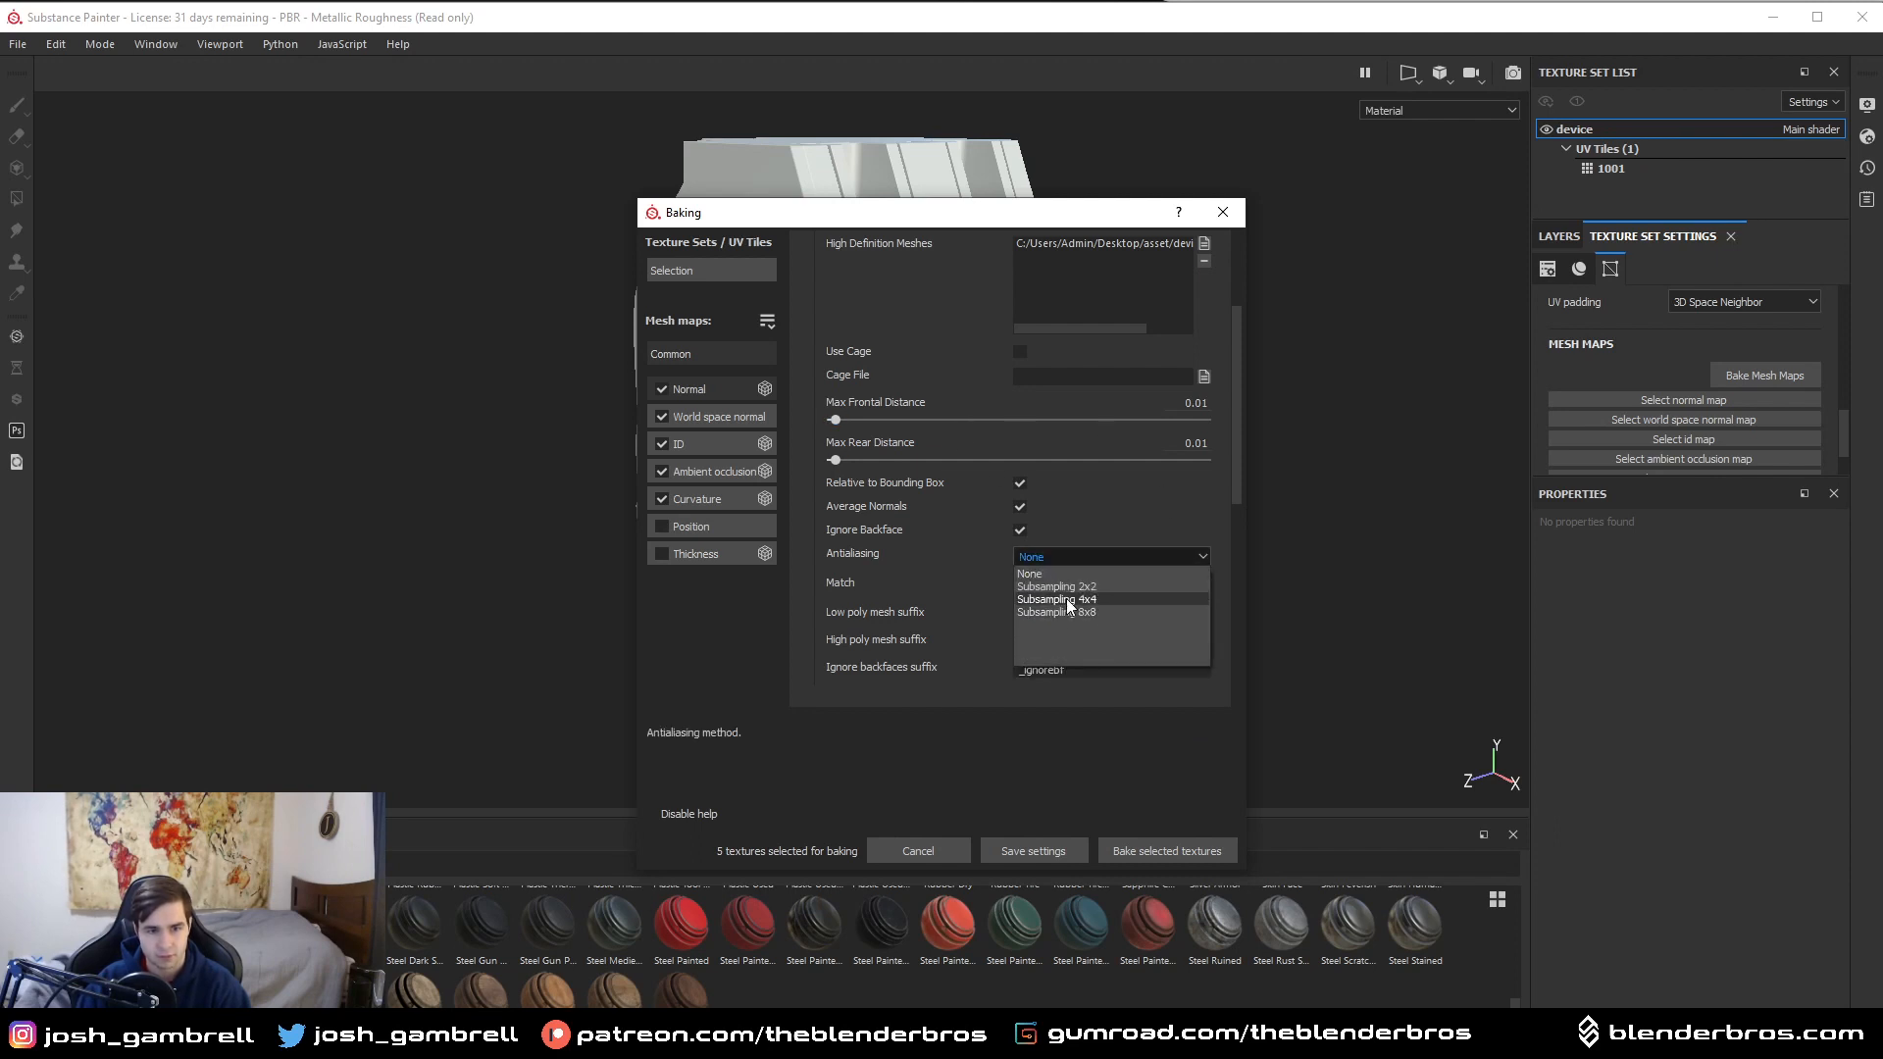
left_click(1066, 598)
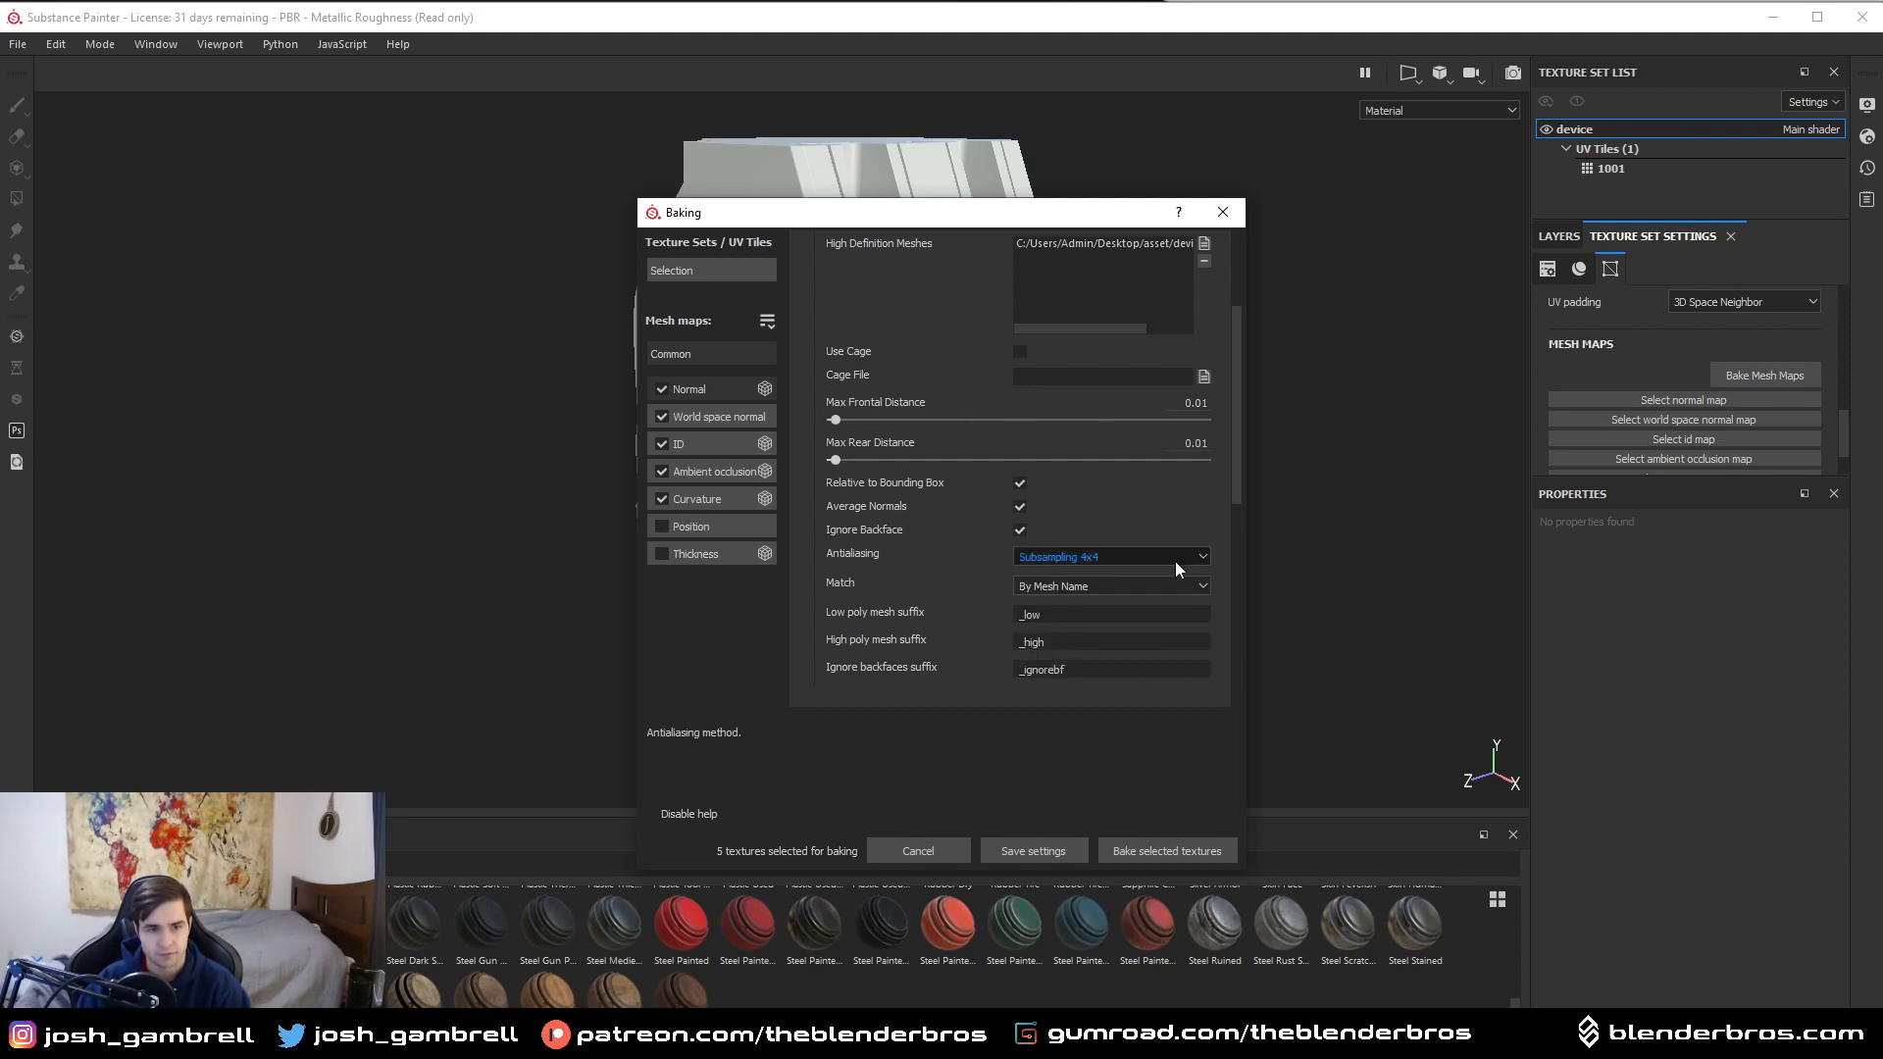
left_click(1194, 849)
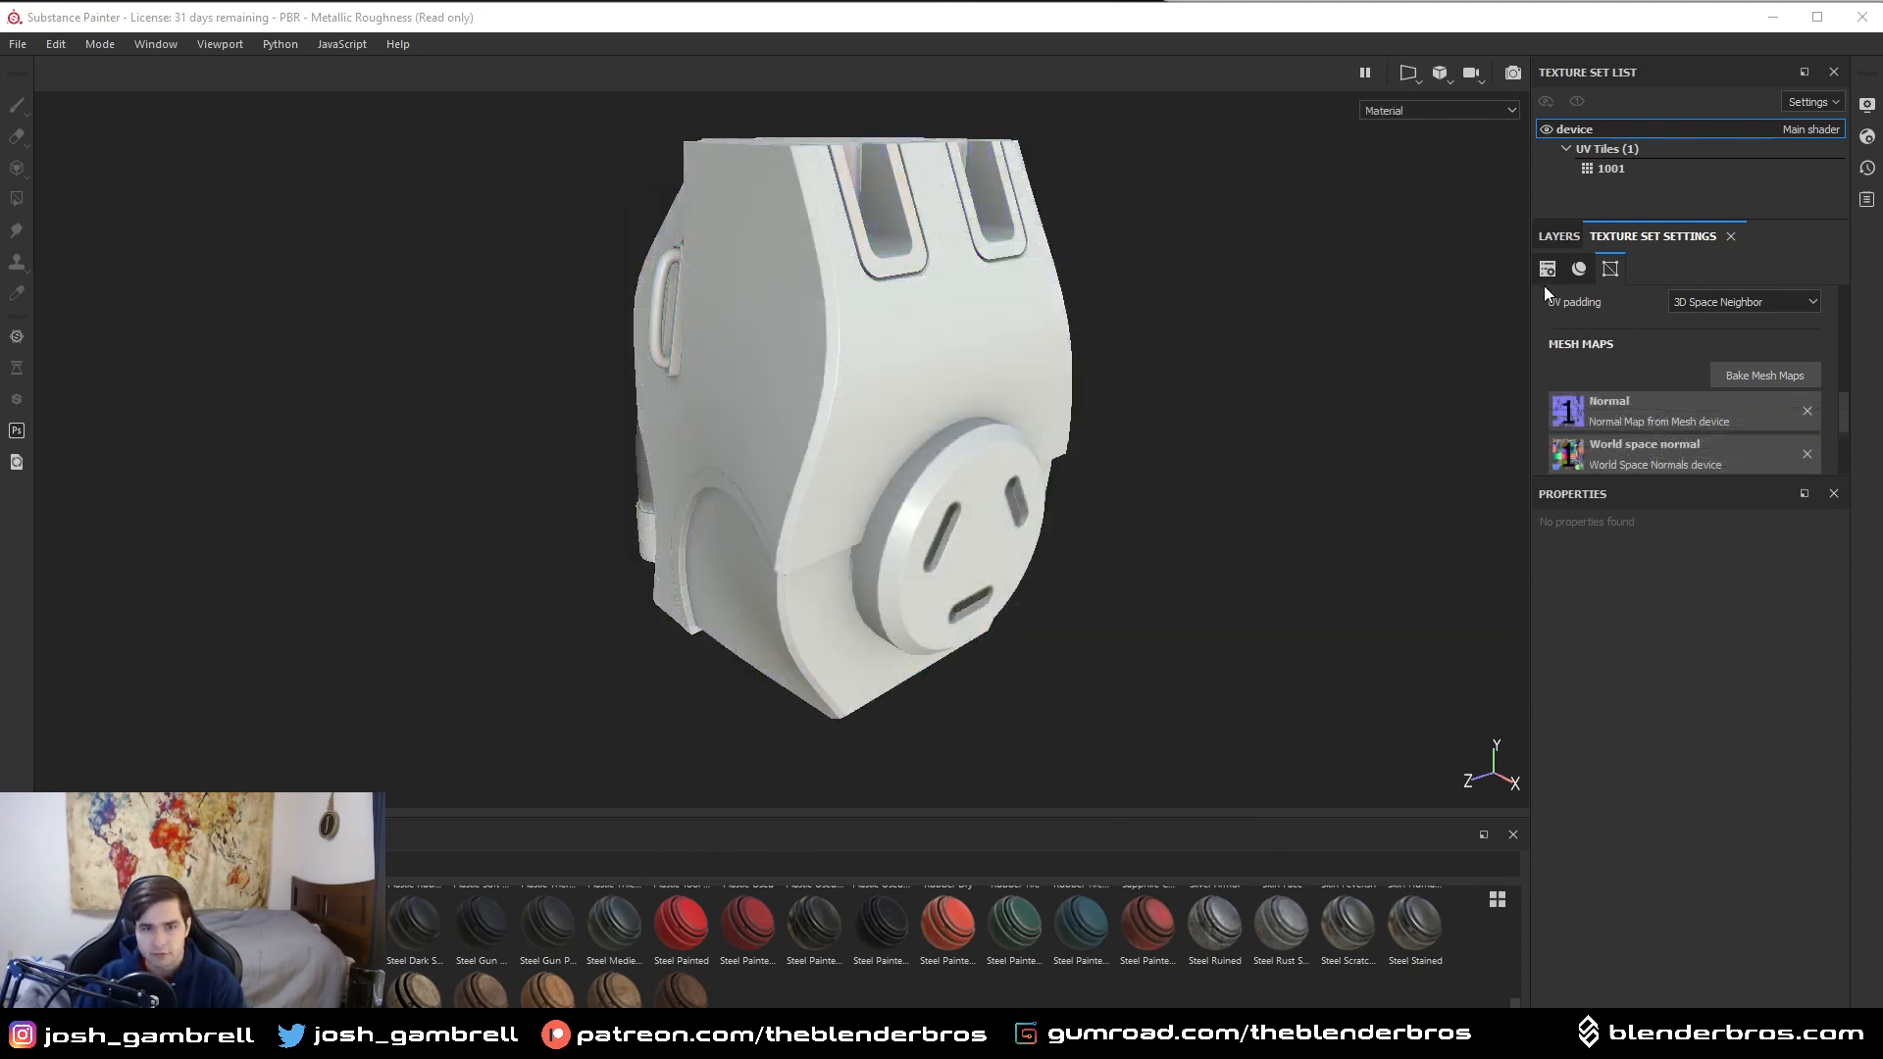
- Try the Steel Painted Chipped Dirty material on the device to check the bake up close, and delete its layer
left_click(1566, 238)
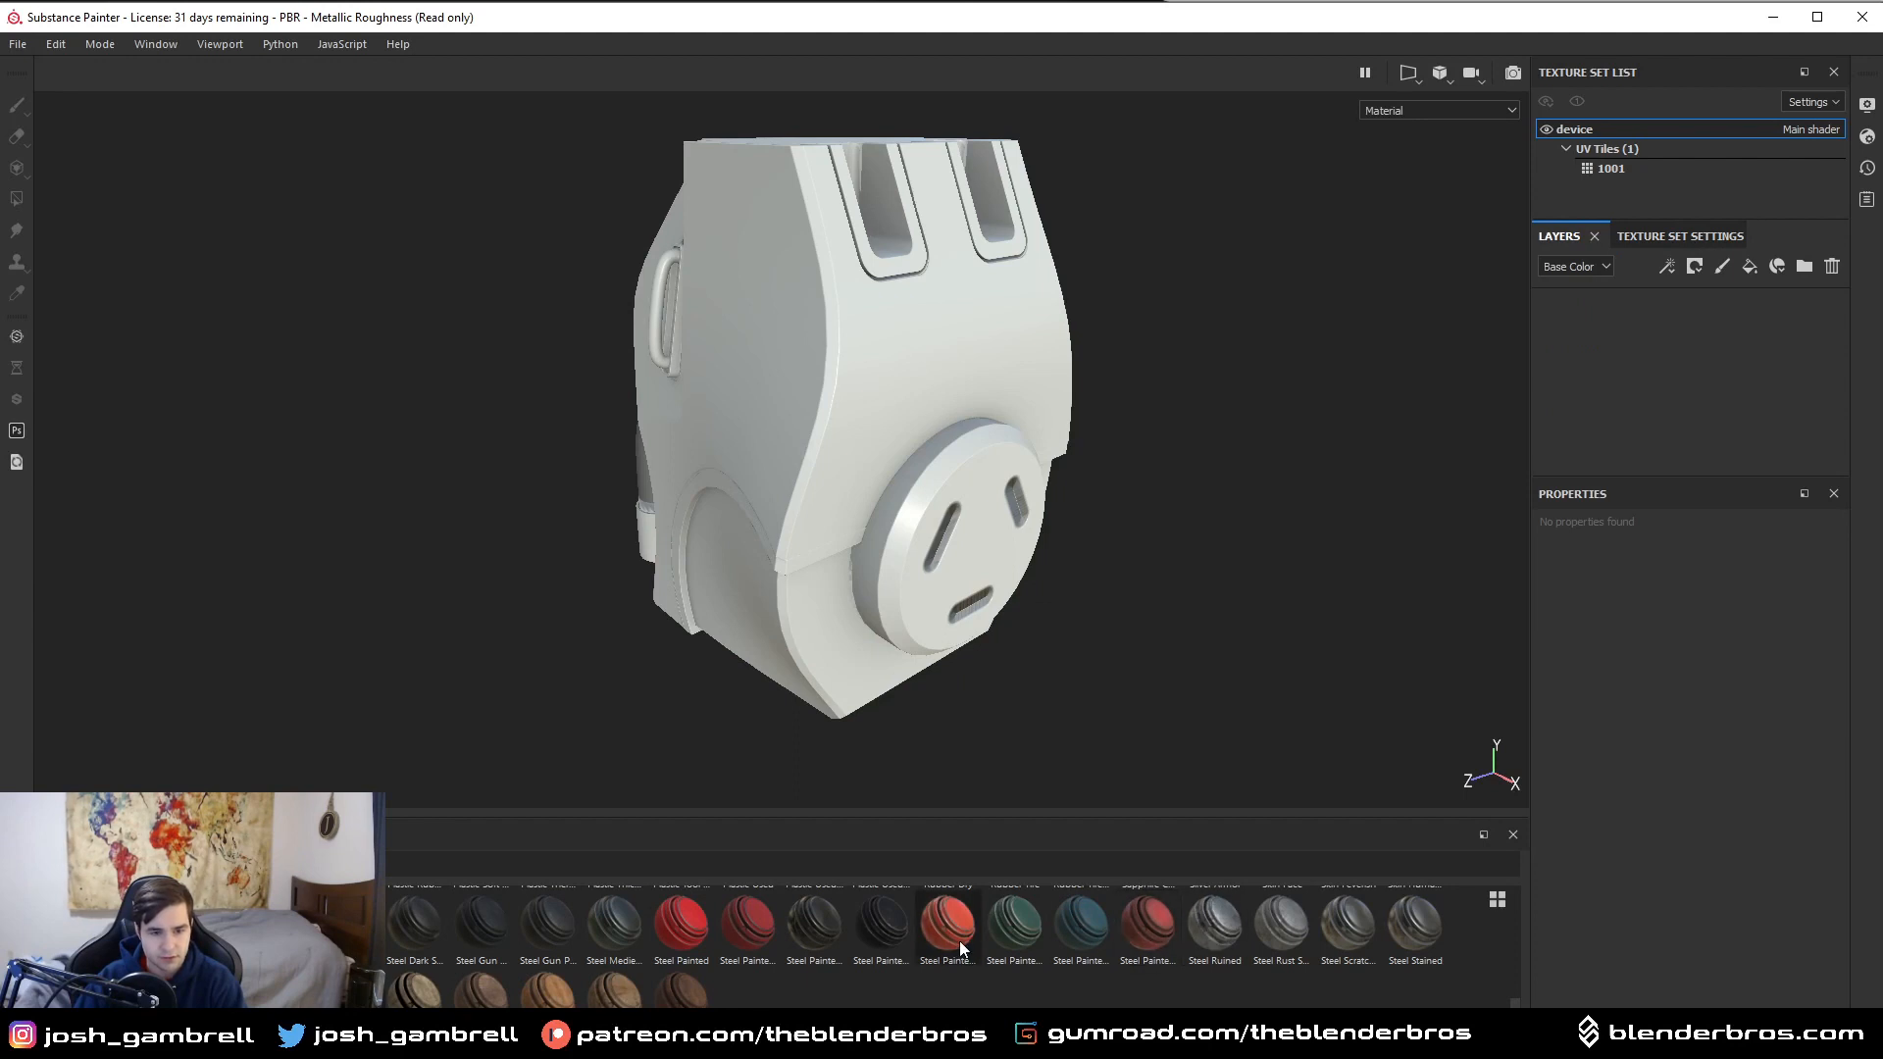
left_click_drag(959, 939, 1682, 421)
left_click_drag(1555, 473, 932, 935)
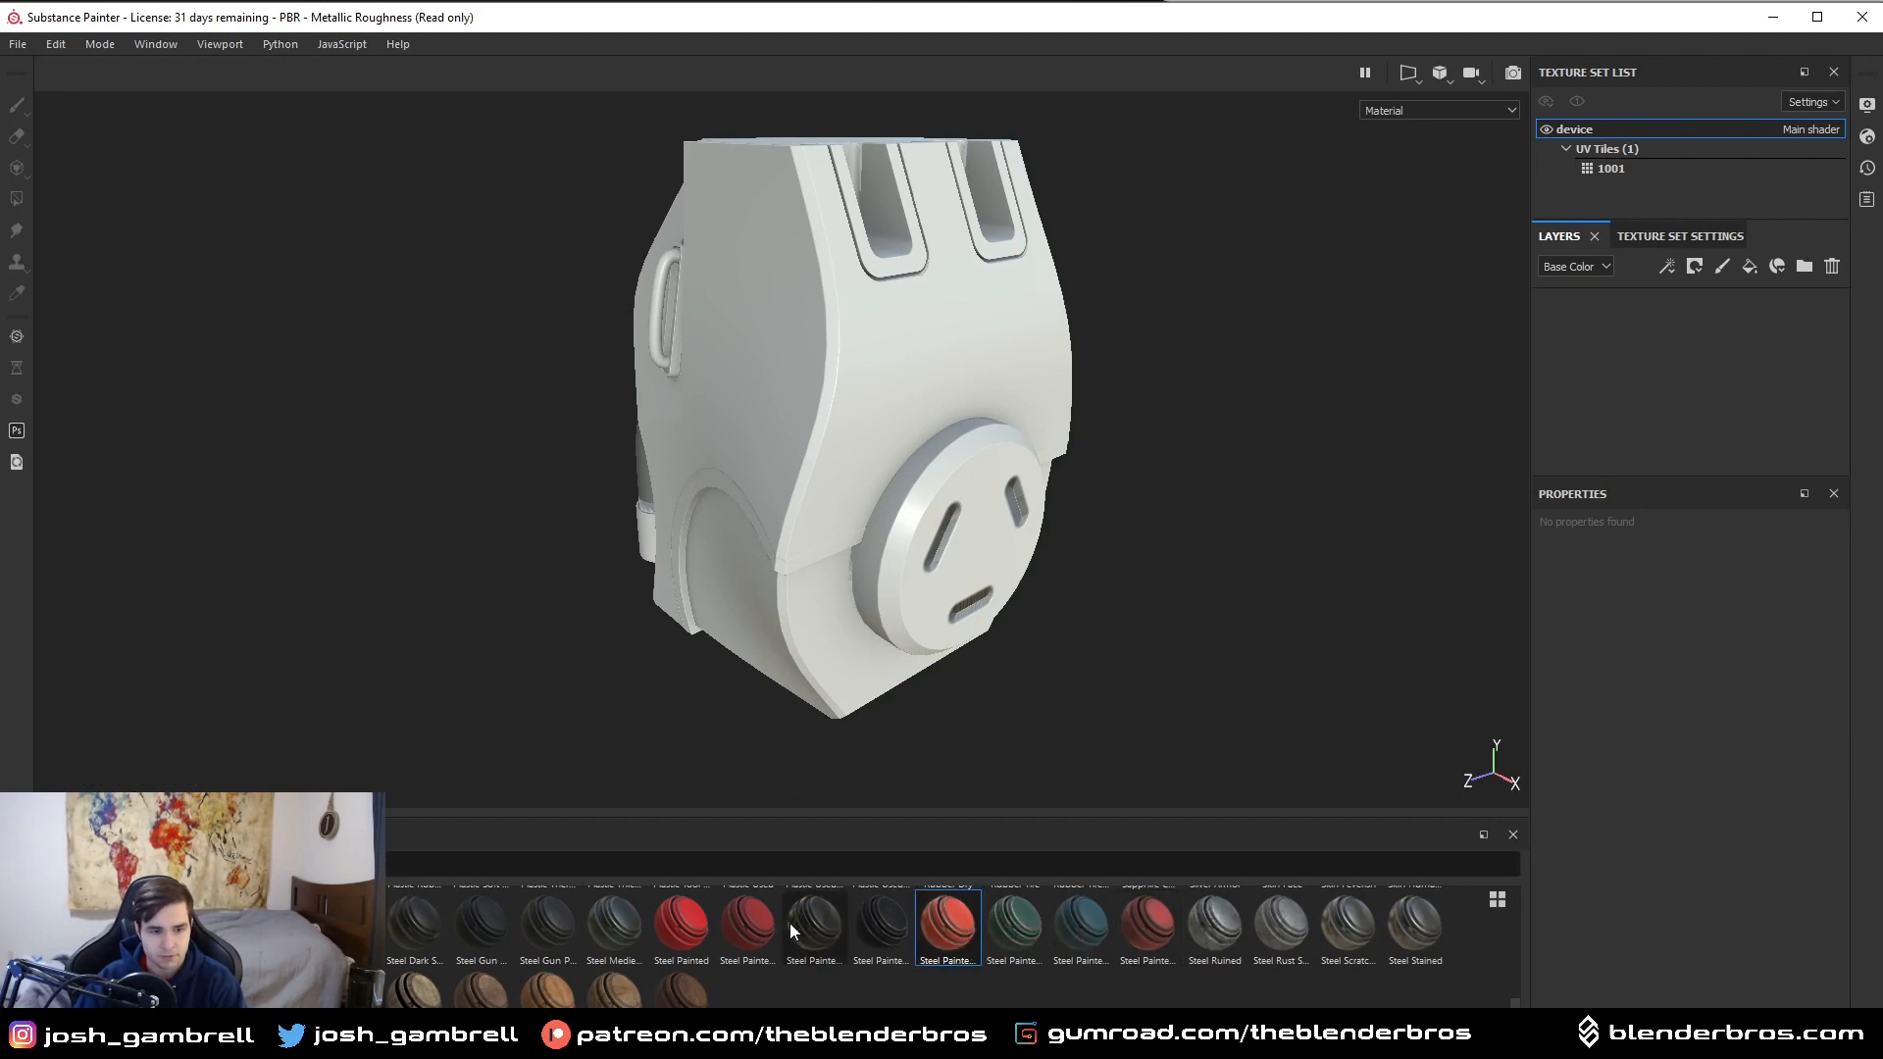
mouse_move(750, 927)
left_mouse_down()
mouse_move(1632, 443)
mouse_move(1610, 428)
left_mouse_up()
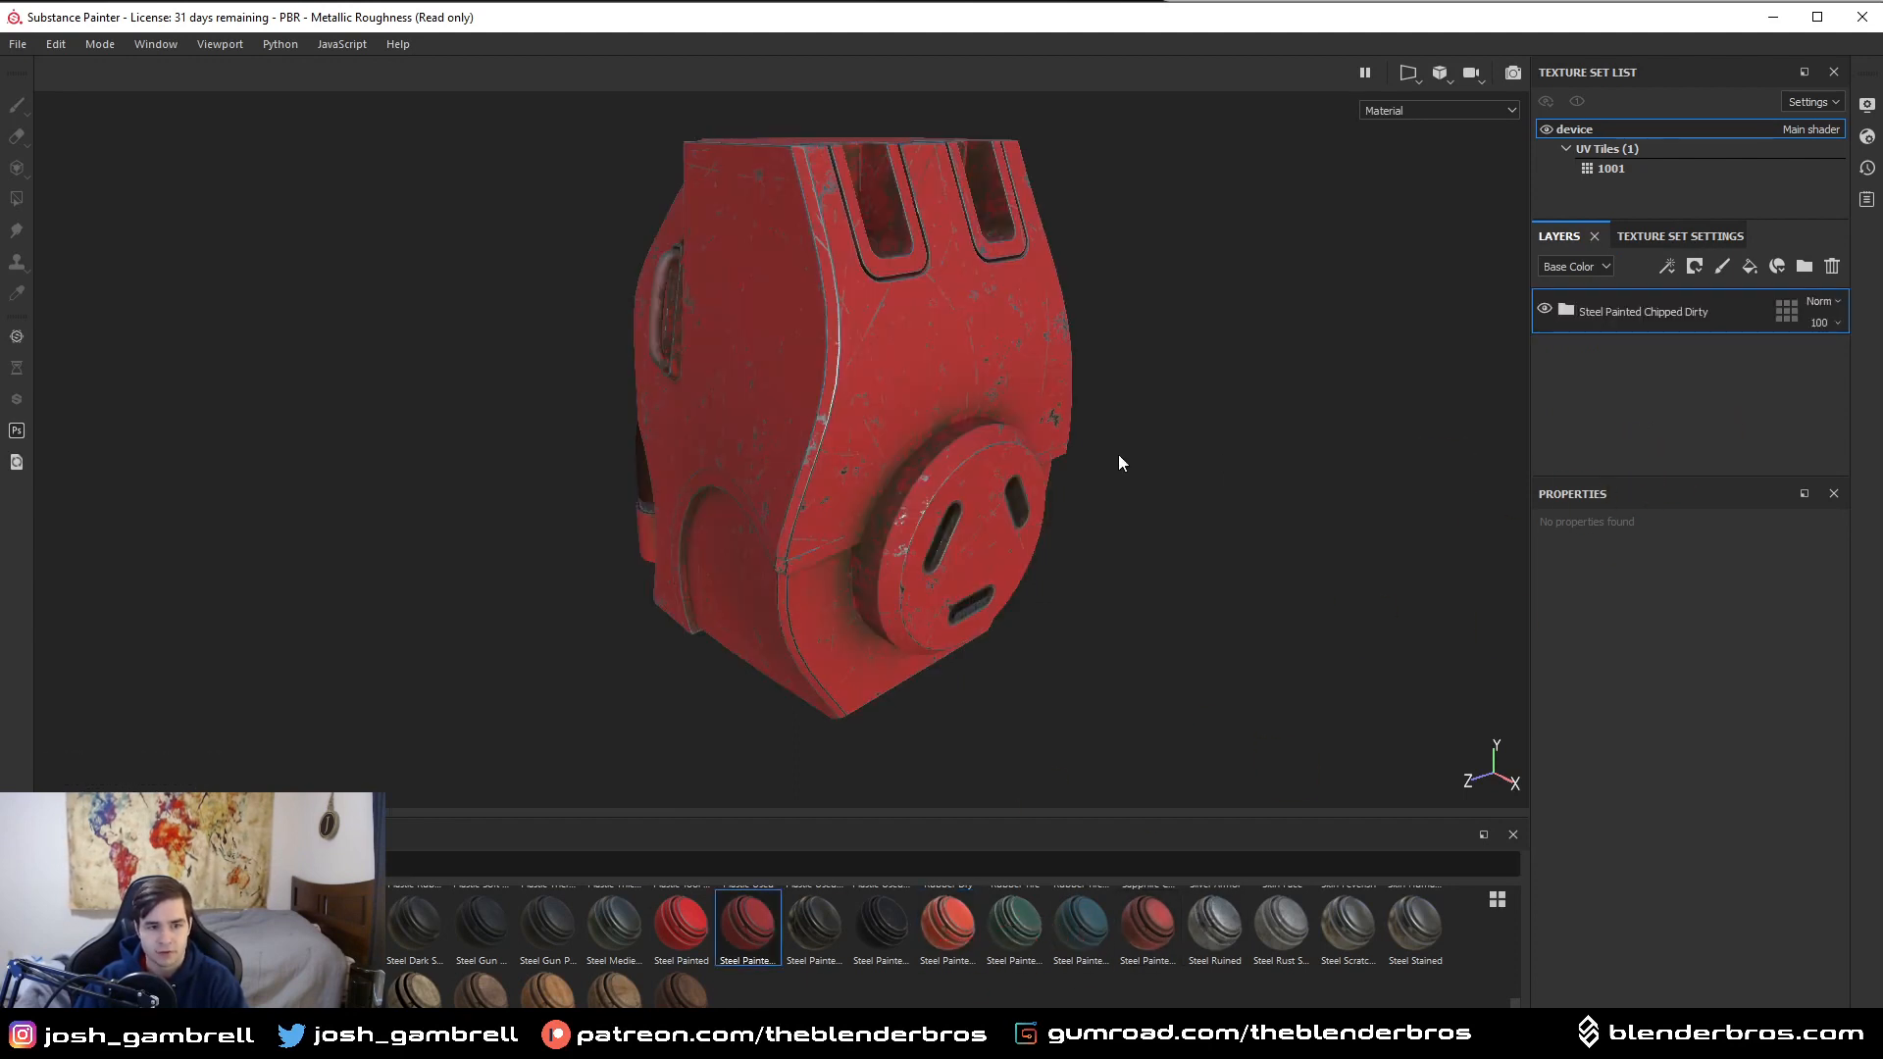
left_click_drag(1117, 456, 1069, 508, "alt")
scroll(1069, 508, "up", 3)
scroll(1051, 490, "up", 4)
middle_click_drag(987, 325, 1210, 510, "alt")
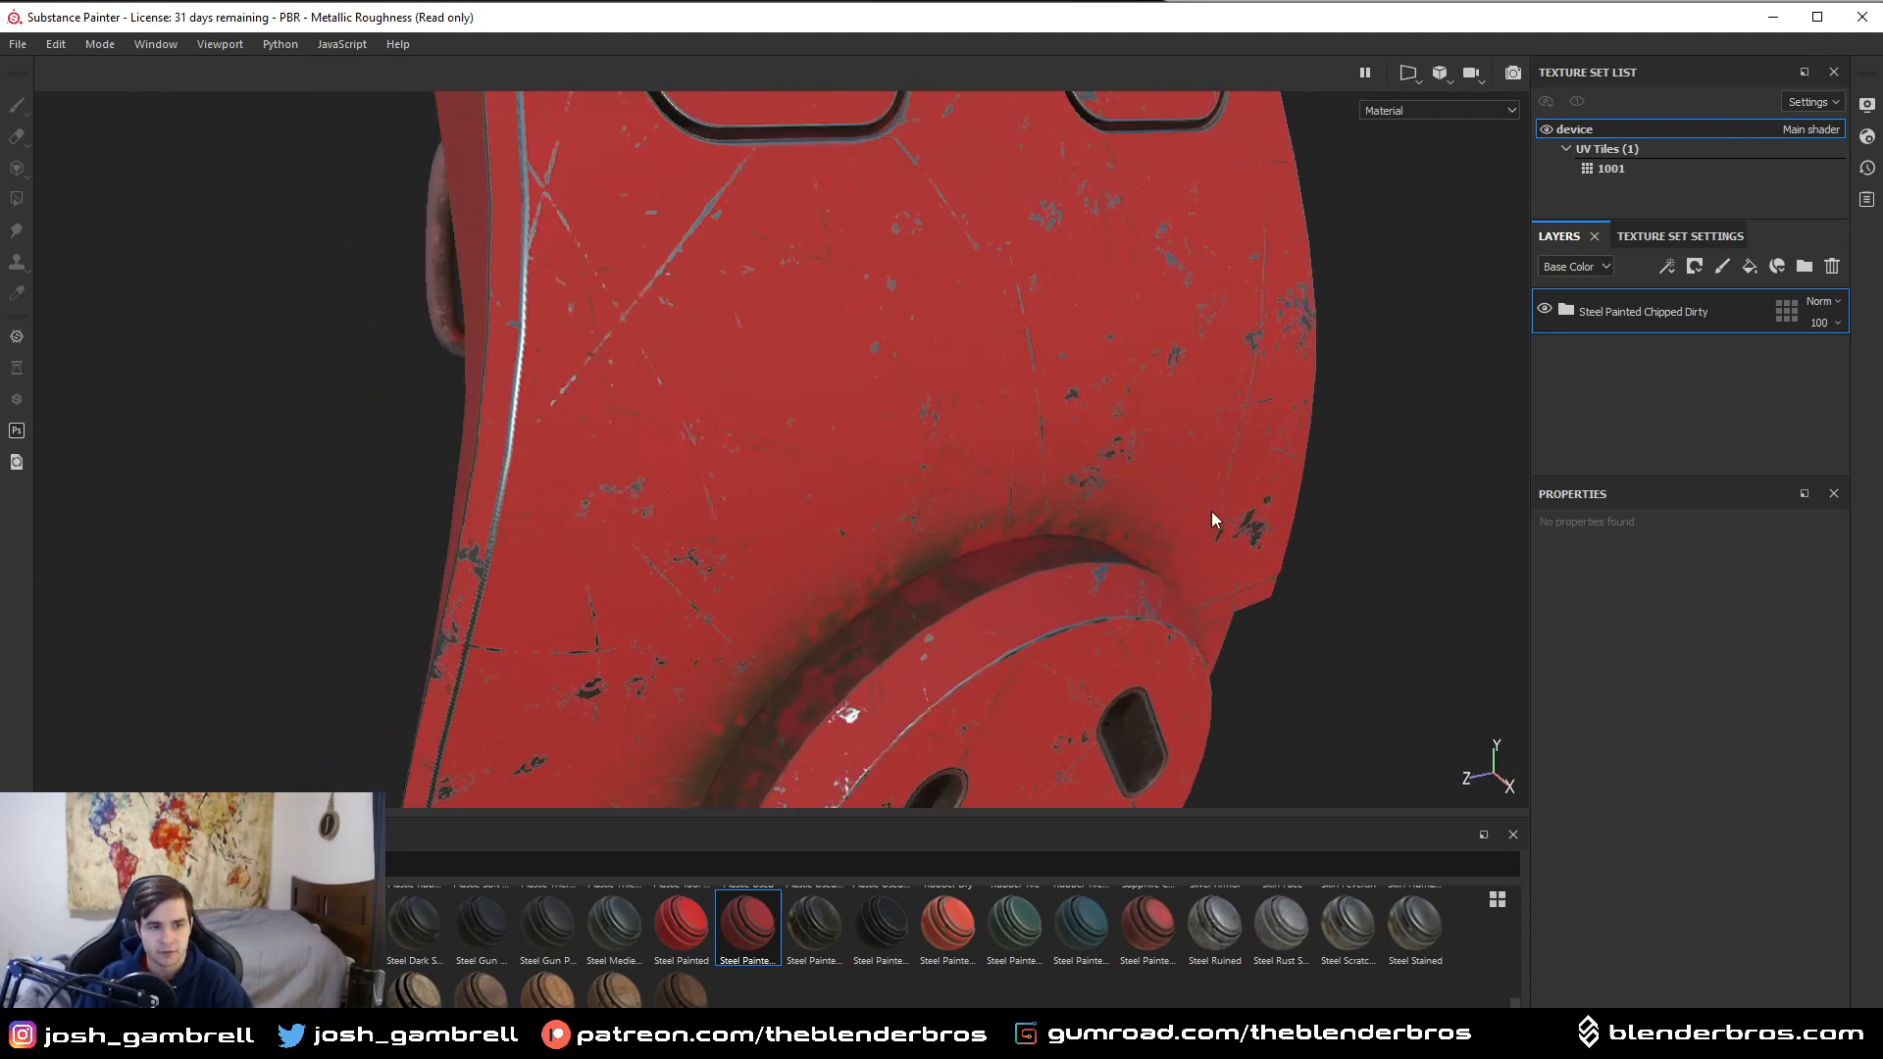
scroll(1210, 508, "down", 4)
left_click(1832, 266)
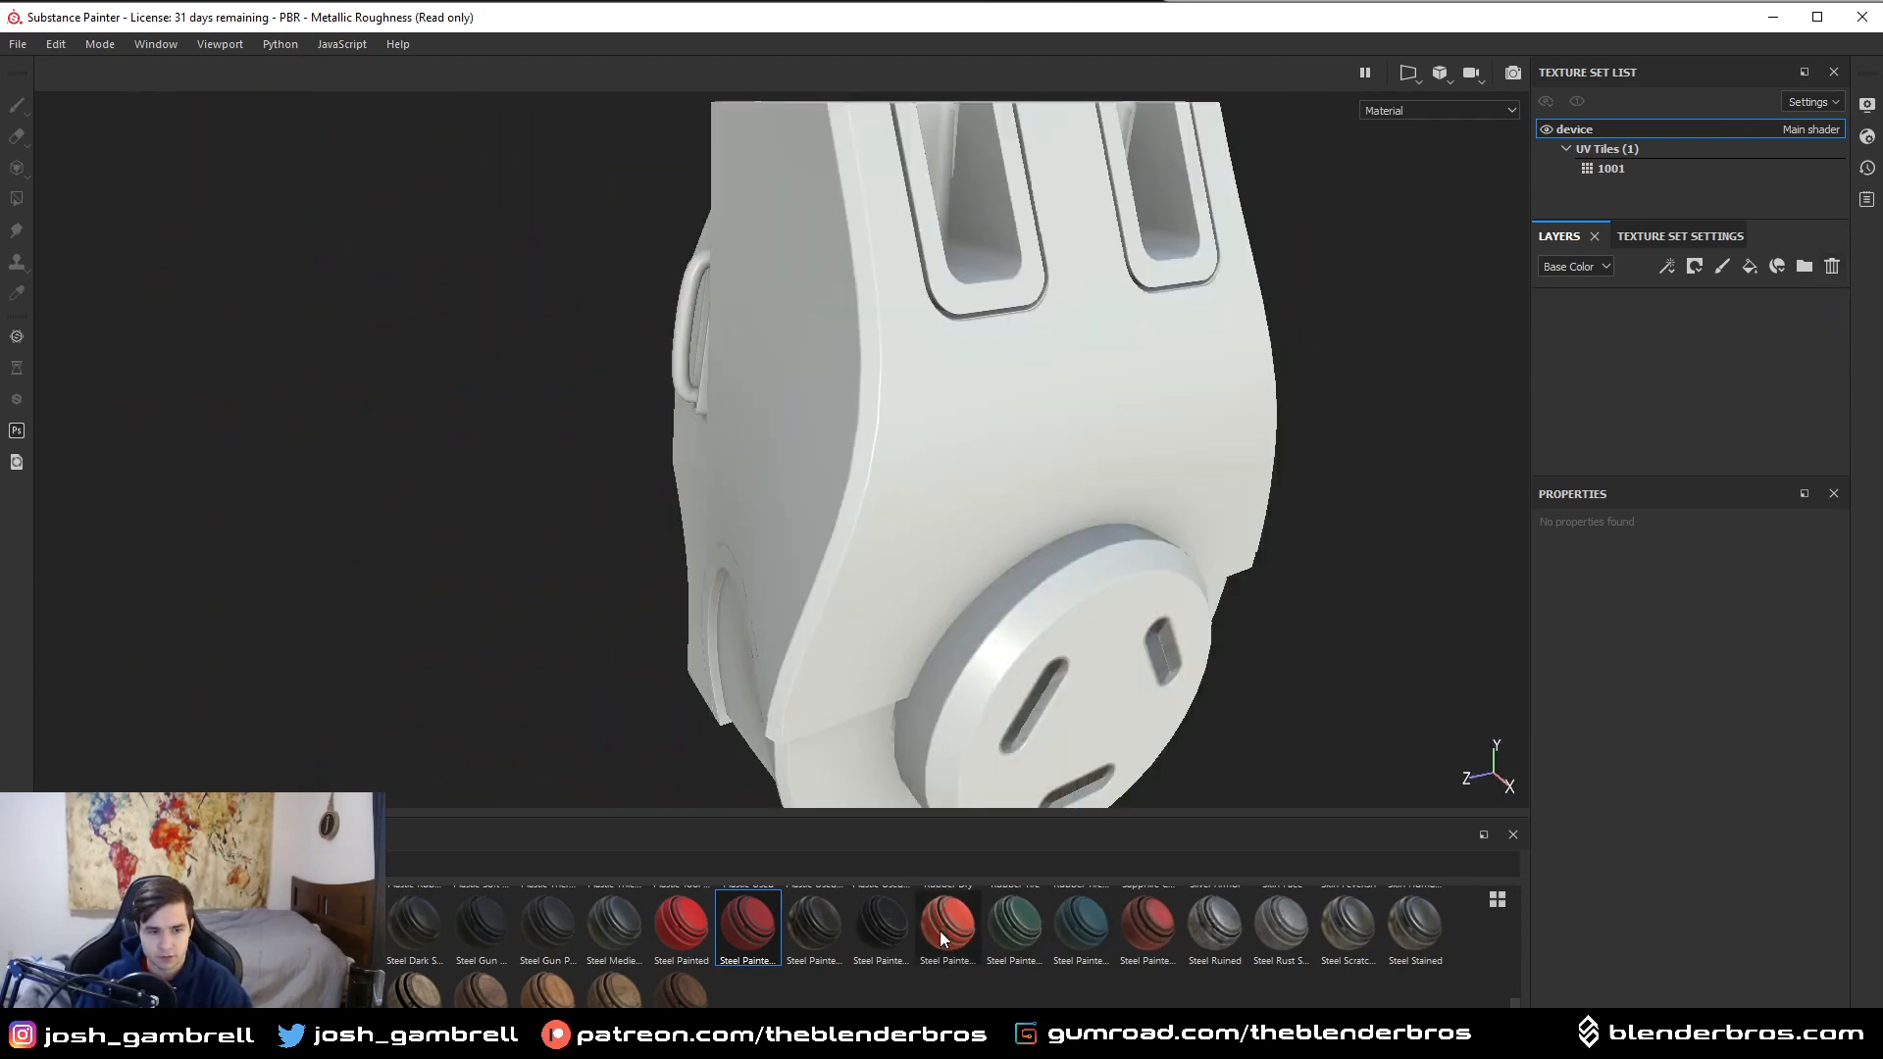
- Try the orange-red painted steel material on the device and delete its layer
left_click_drag(947, 927, 1696, 386)
left_click_drag(1173, 580, 1299, 561, "alt")
left_click(1832, 267)
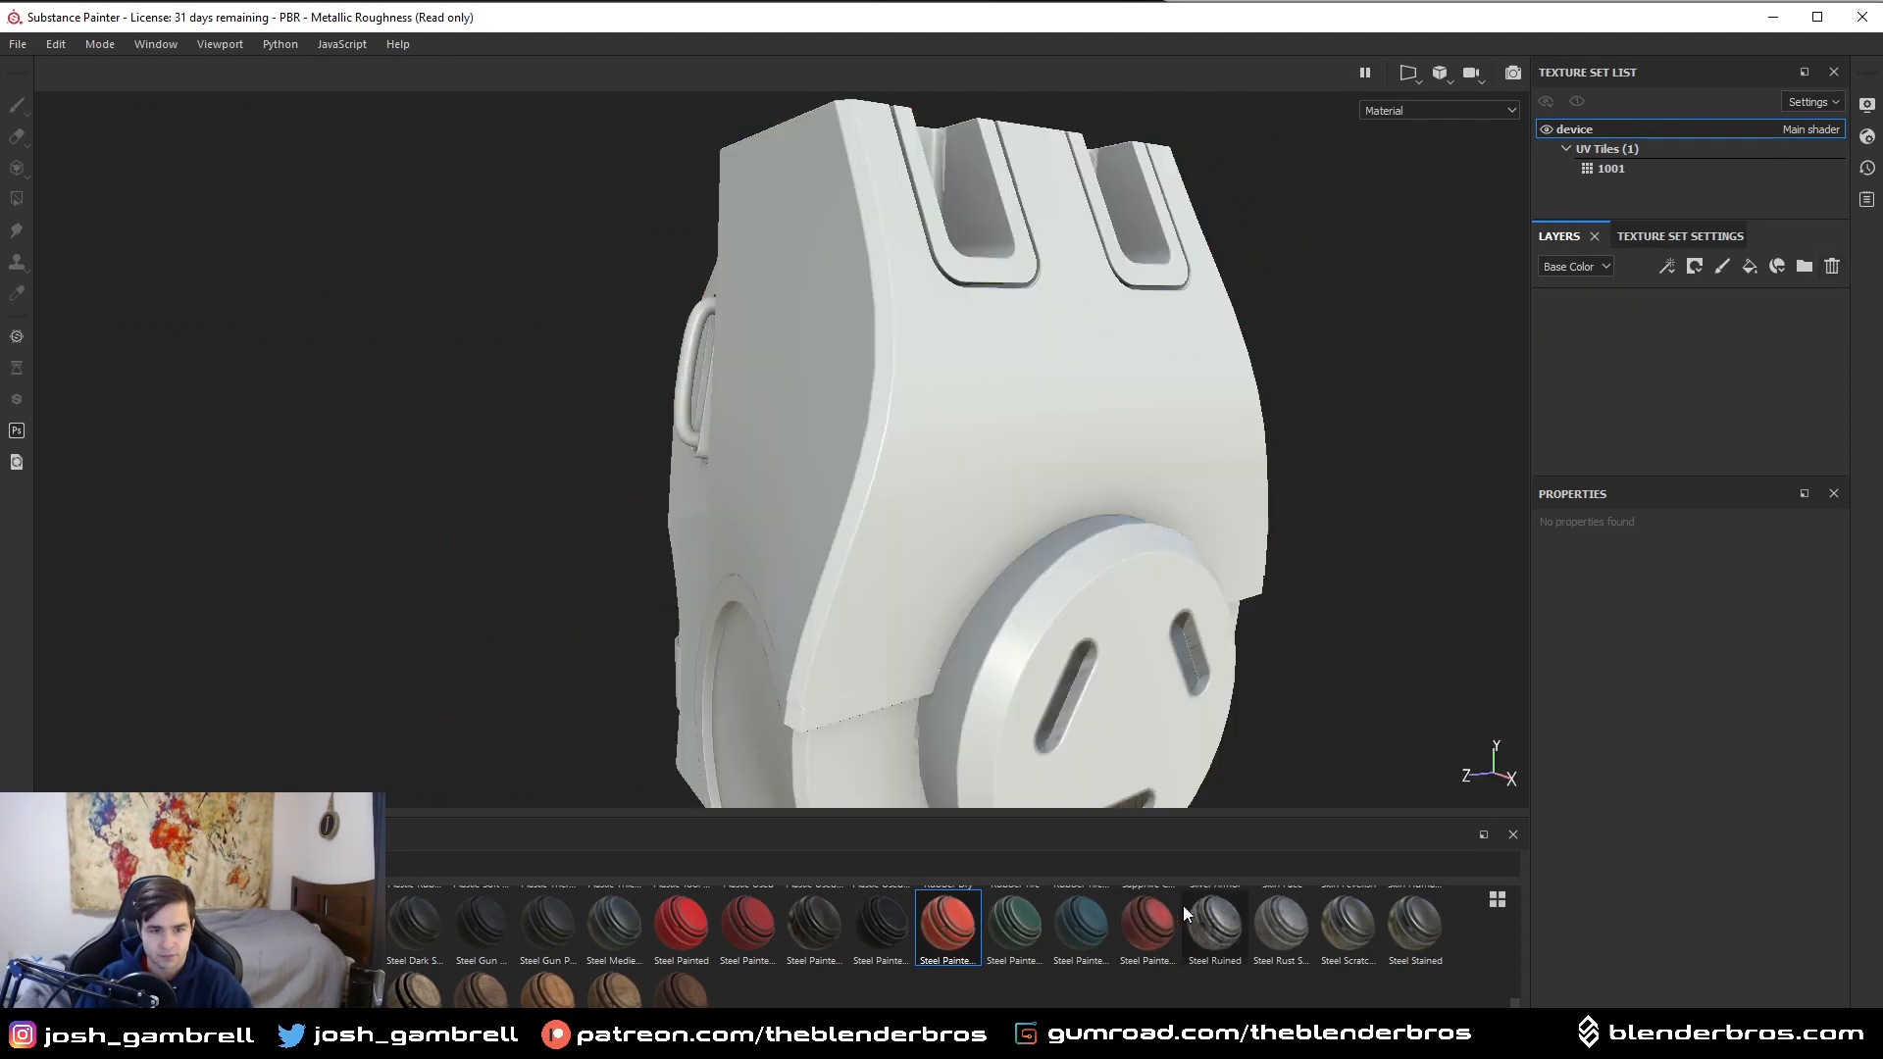
- Apply the Steel Painted Worn material to the device and inspect the baked edges and surfaces
left_click_drag(1145, 936, 1726, 353)
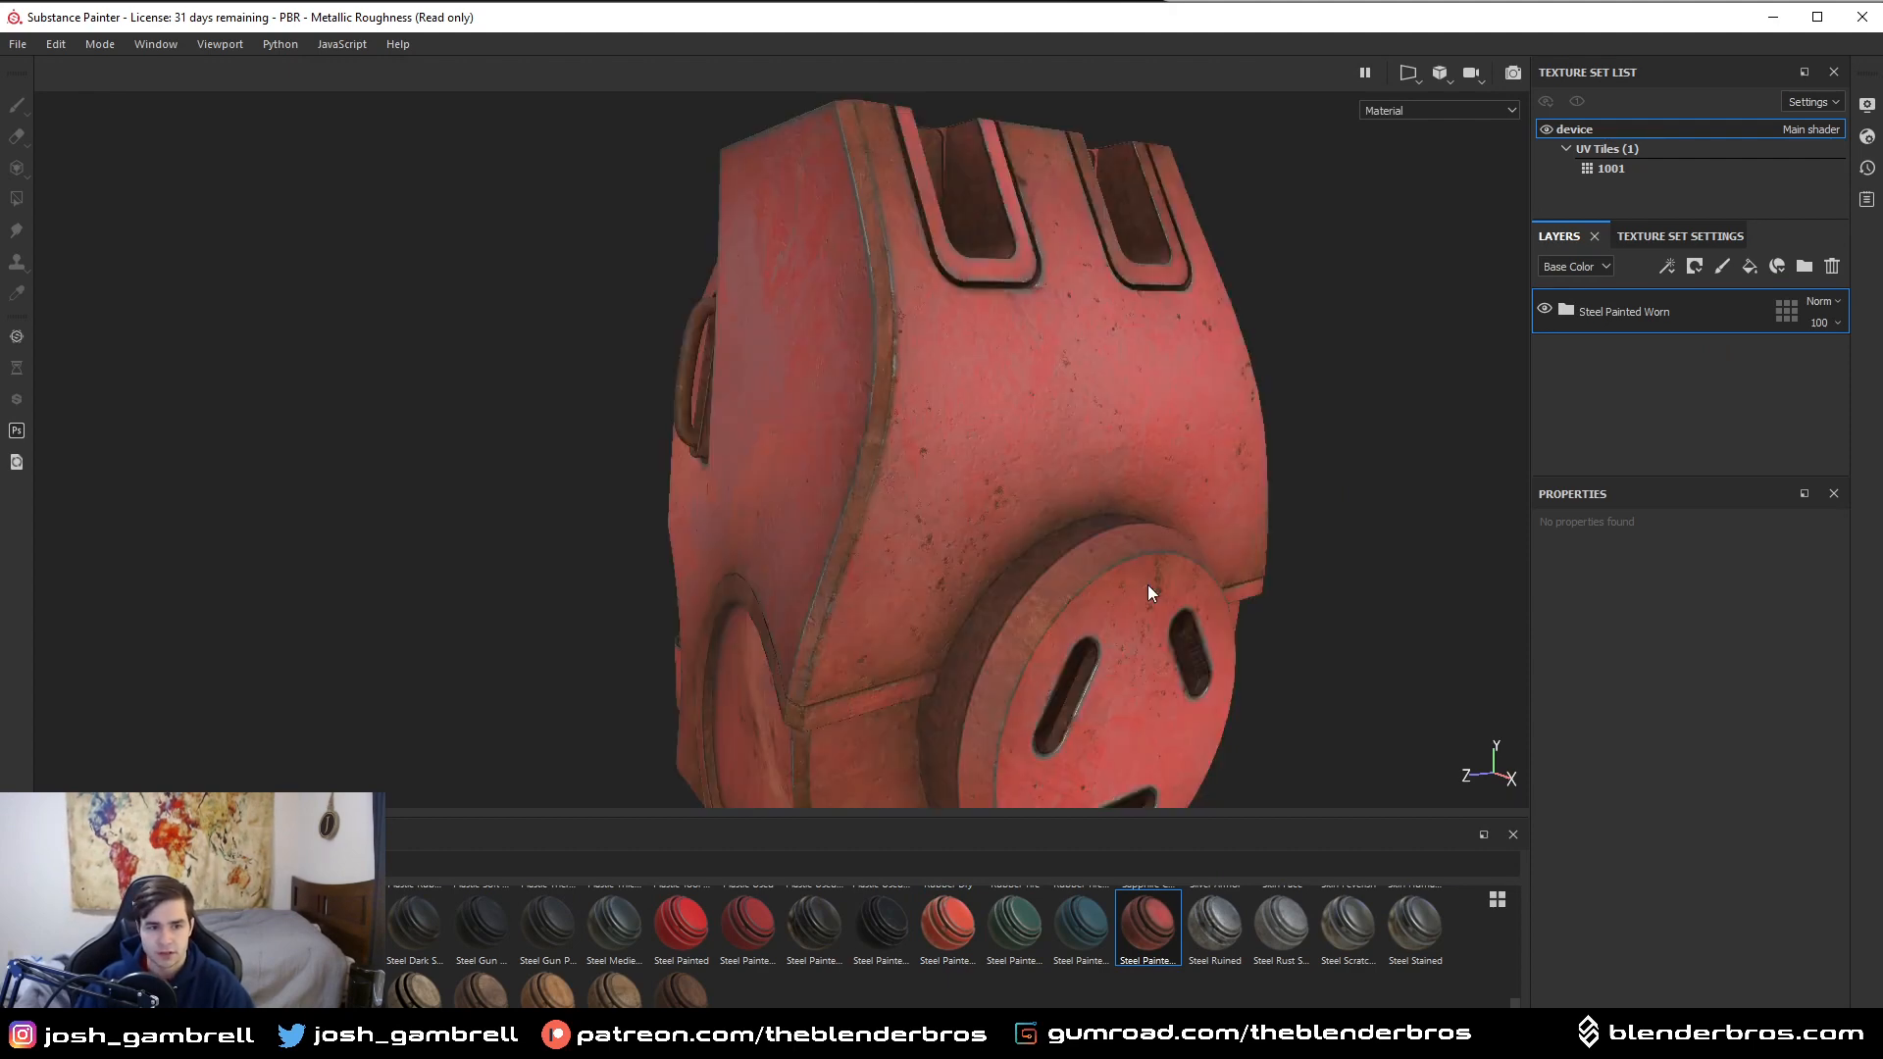
left_click_drag(1073, 555, 1063, 505, "alt")
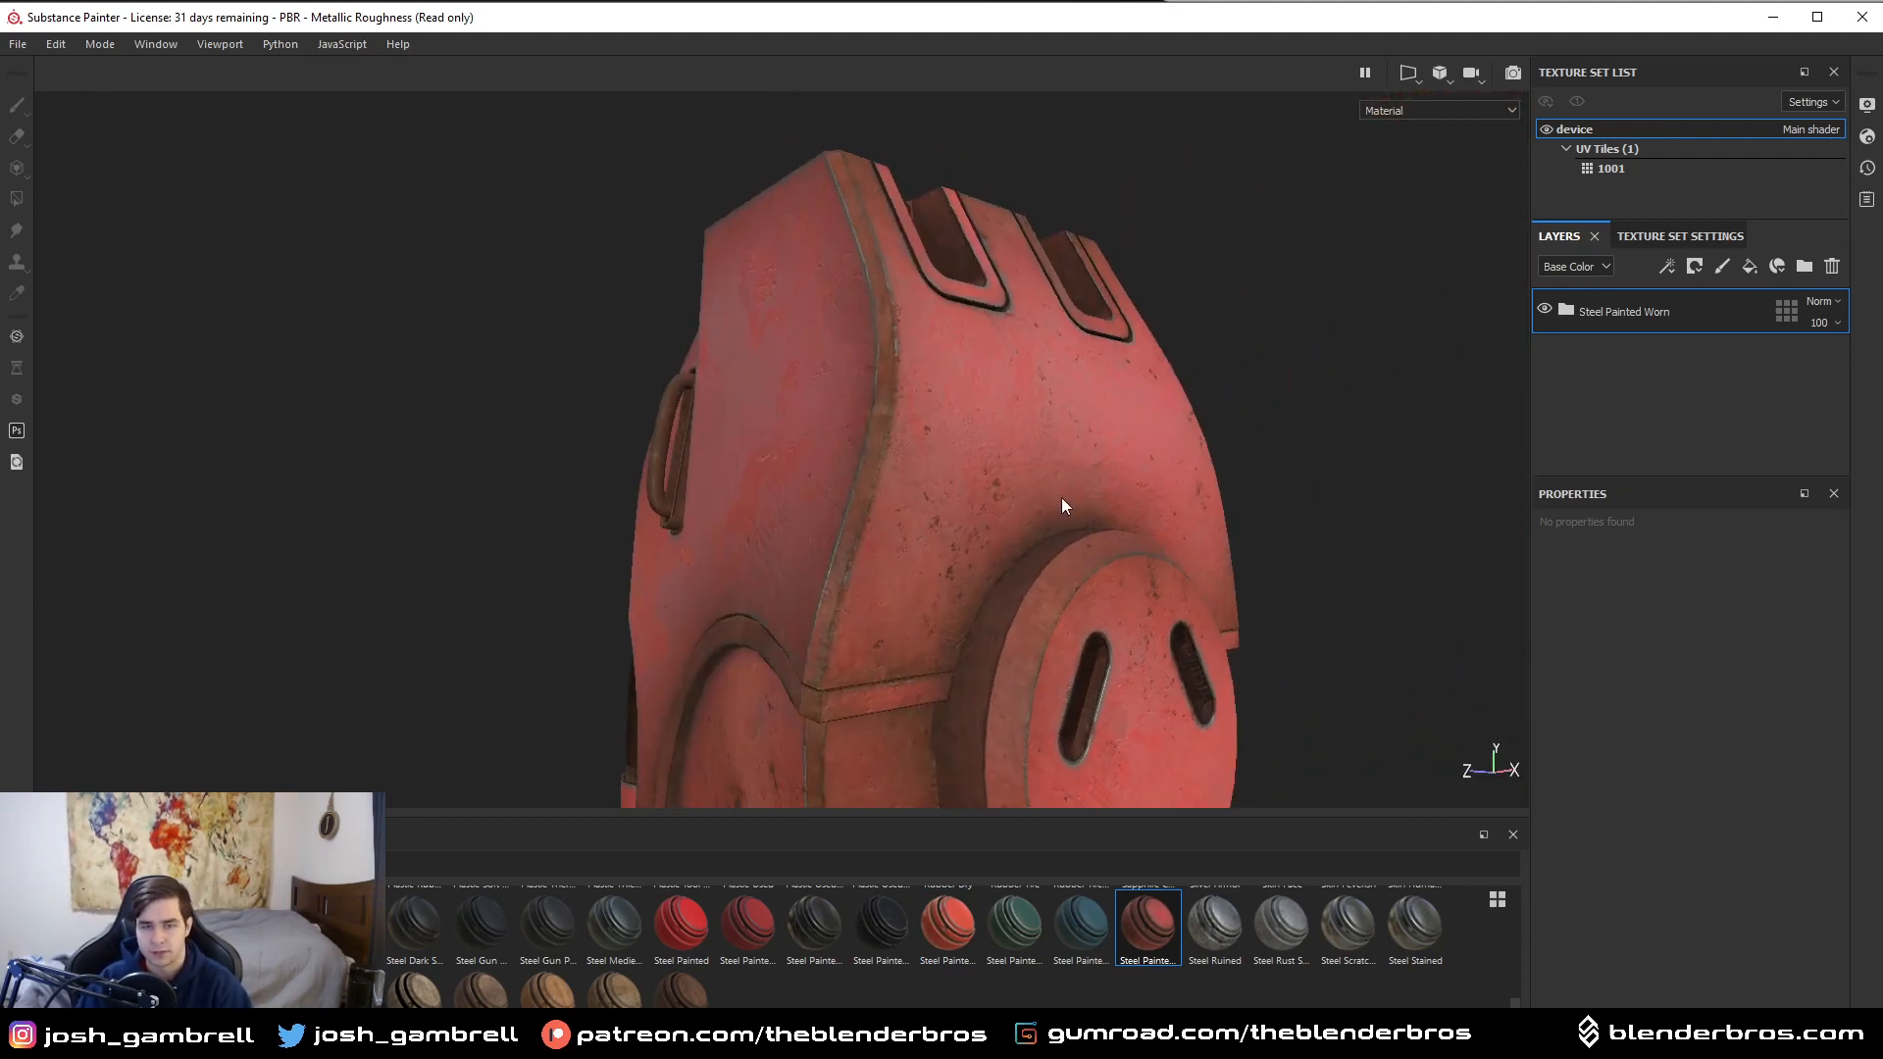
mouse_move(1020, 564)
left_mouse_down("alt")
mouse_move(945, 602)
mouse_move(1051, 563)
mouse_move(1008, 638)
mouse_move(1024, 561)
left_mouse_up("alt")
scroll(946, 602, "down", 5)
scroll(1024, 554, "down", 2)
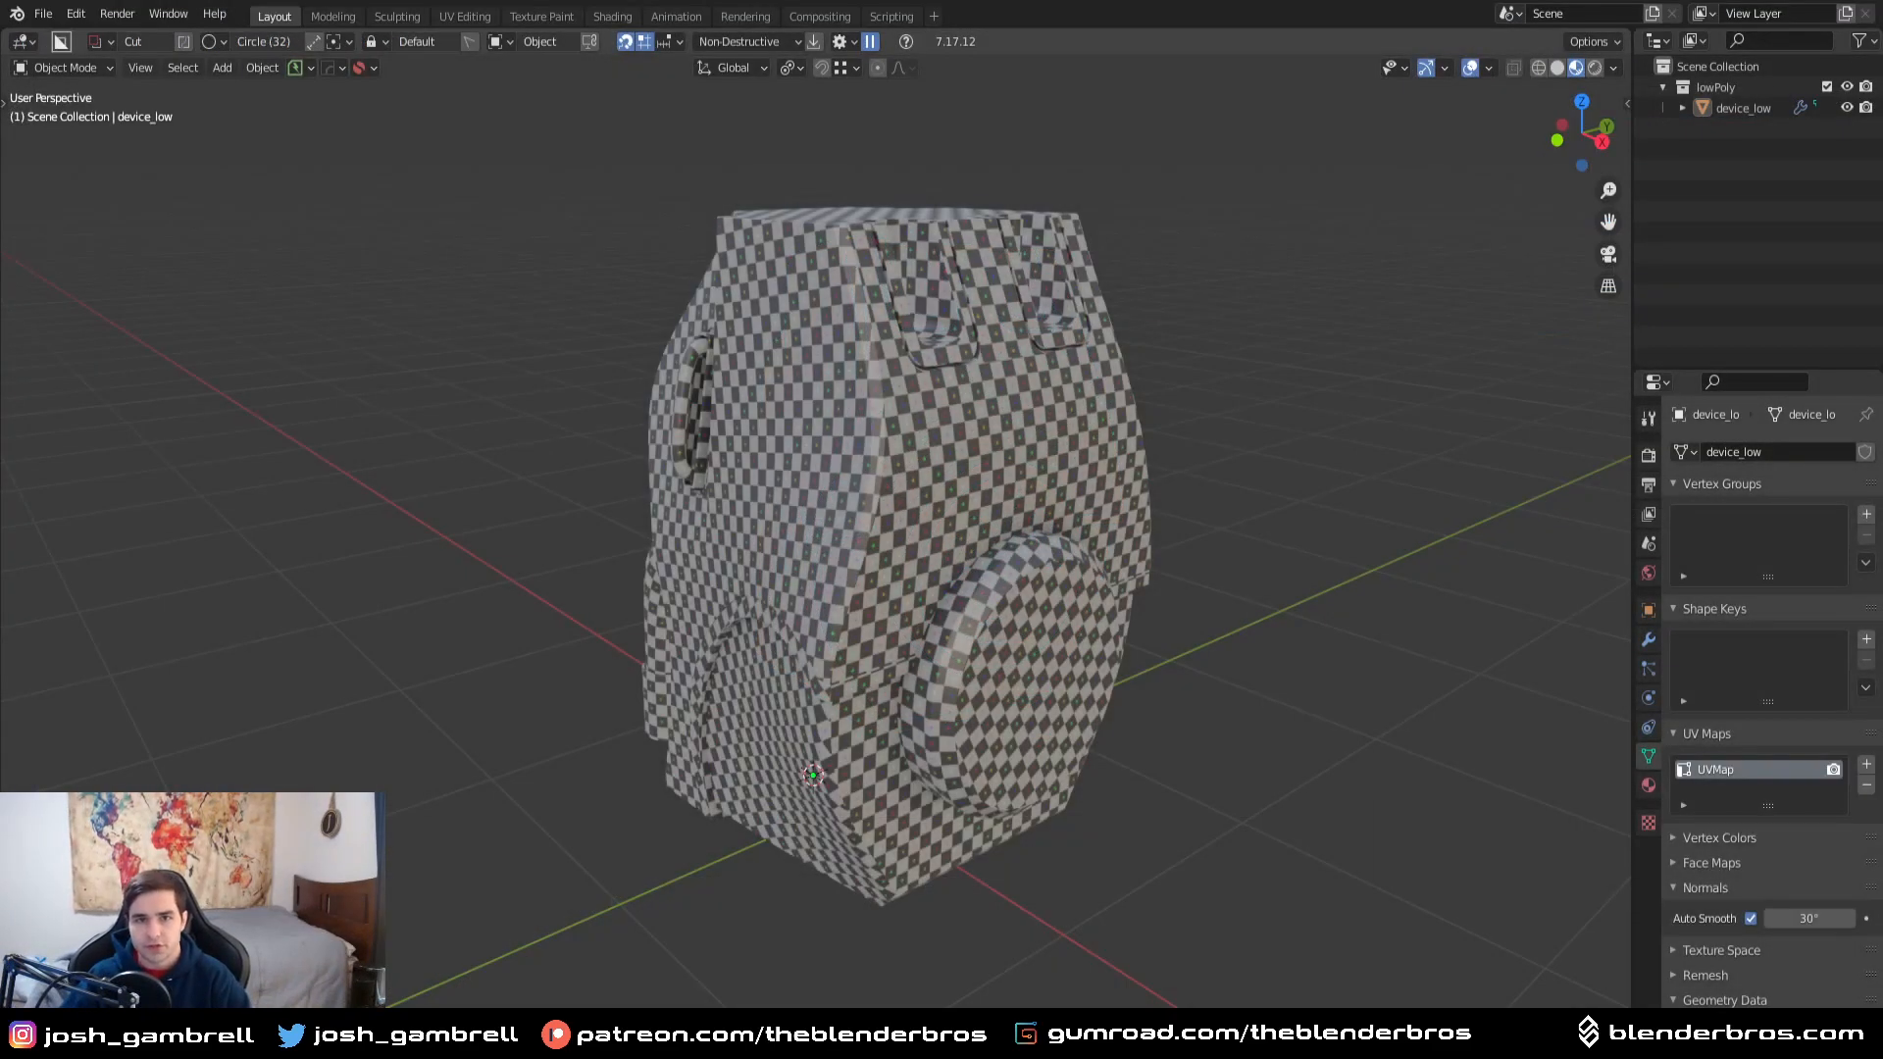
- Switch back to Blender and examine the checker-textured device_low model from another side
middle_click_drag(549, 578, 732, 563)
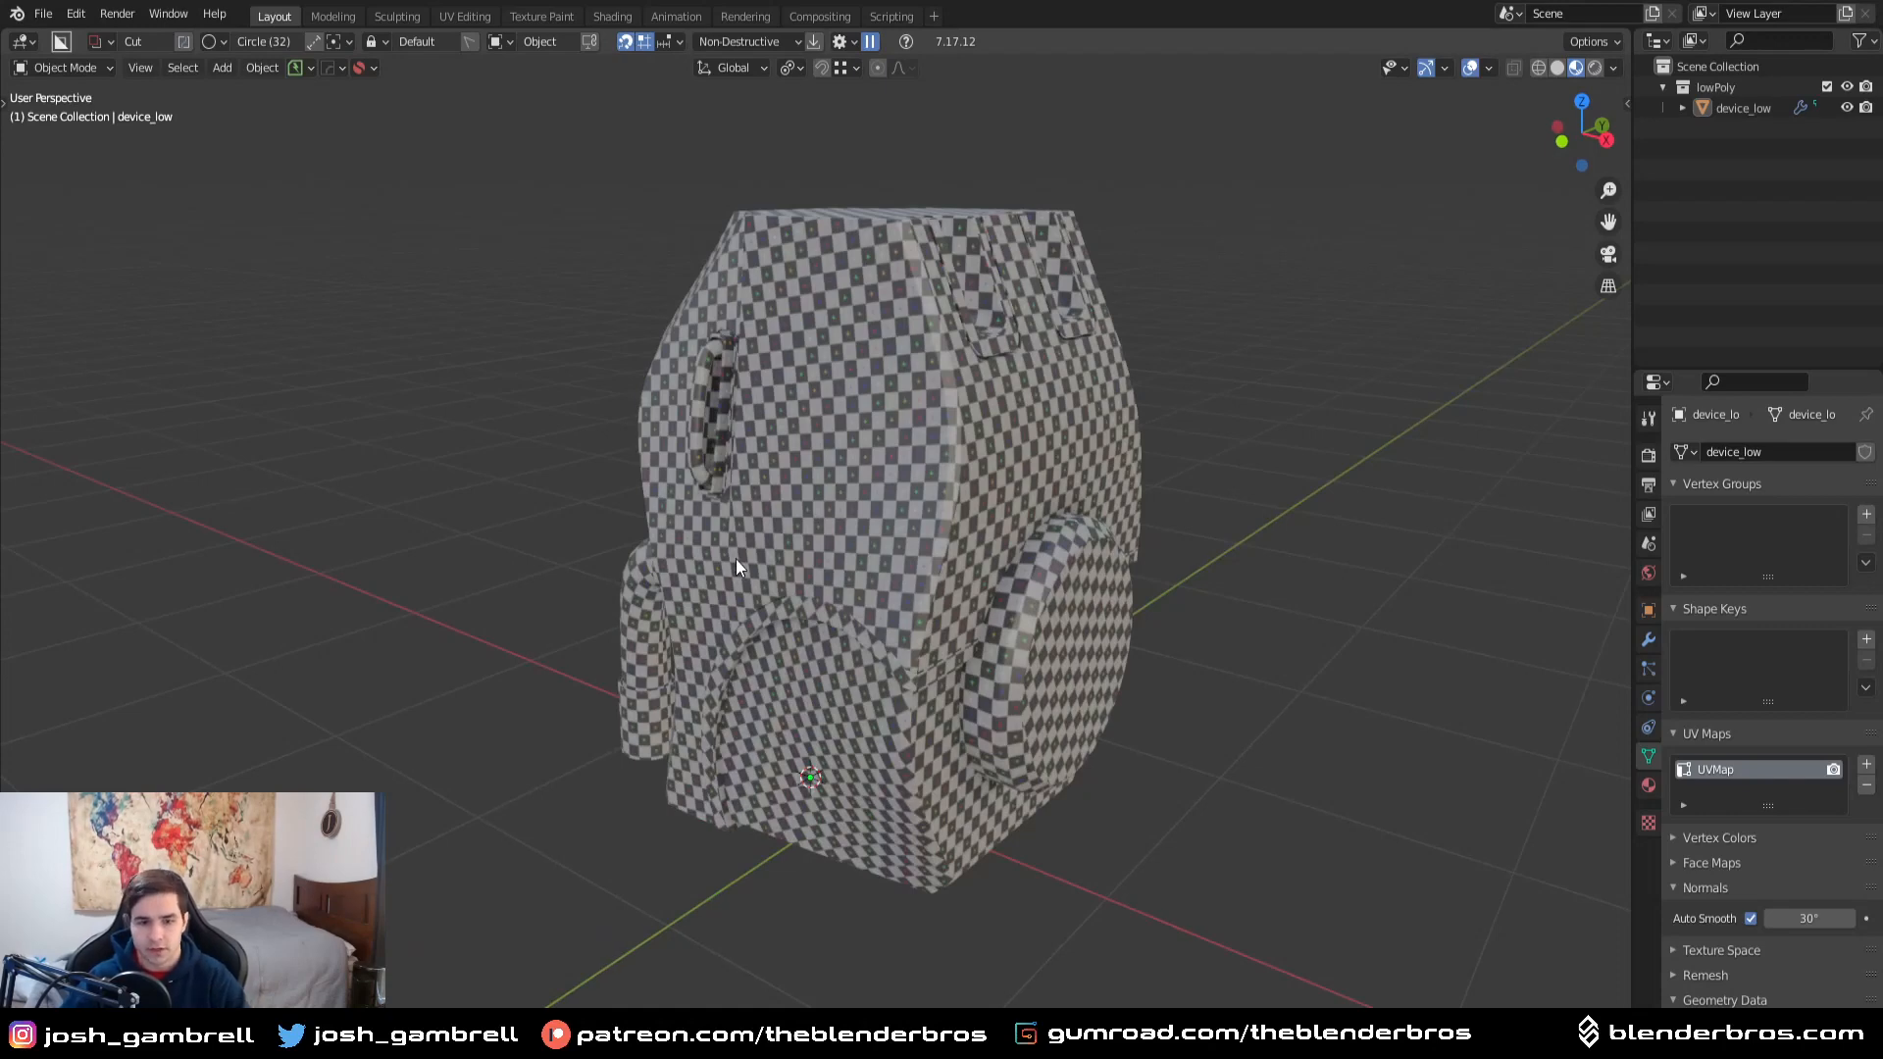